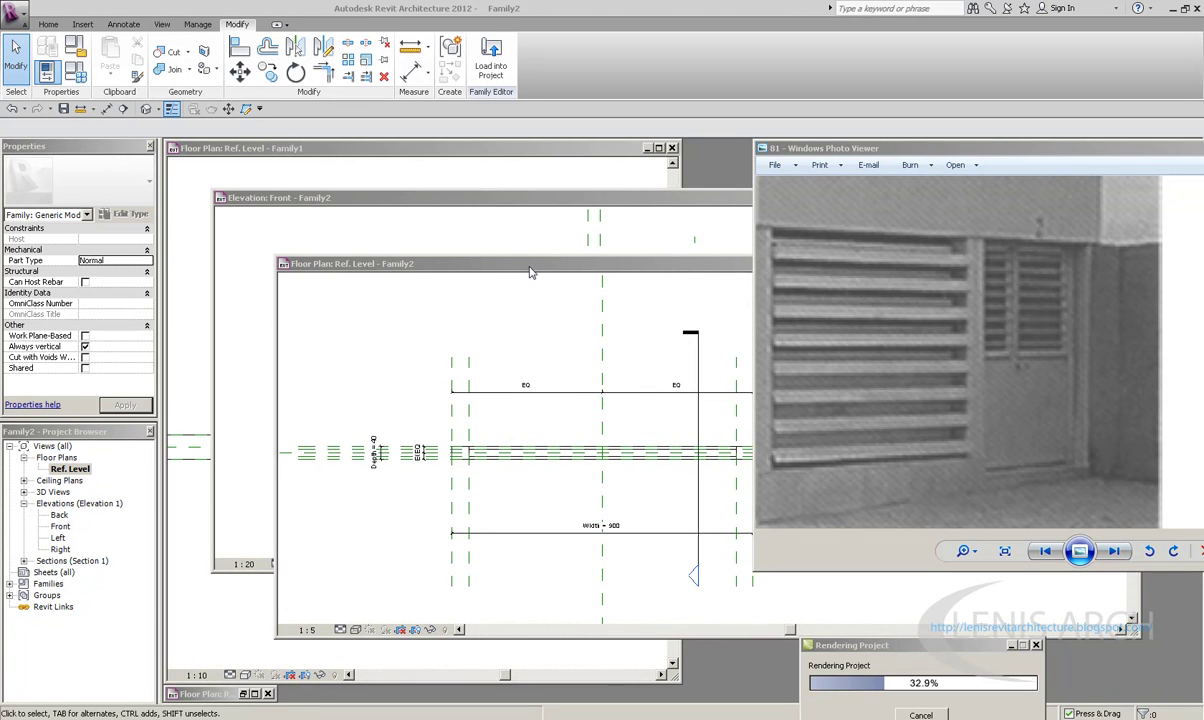
Bring Revit forward, tile the views with WT, and frame the panel in the Family2 front elevation
left_click(430, 290)
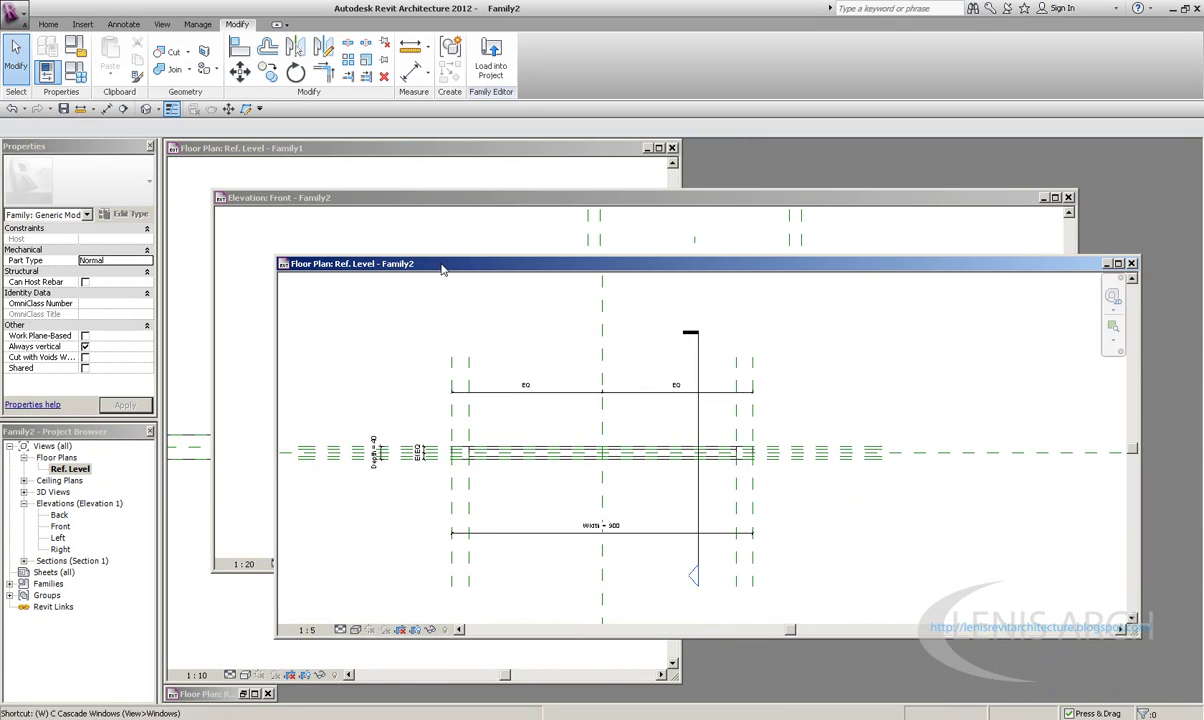
key("t")
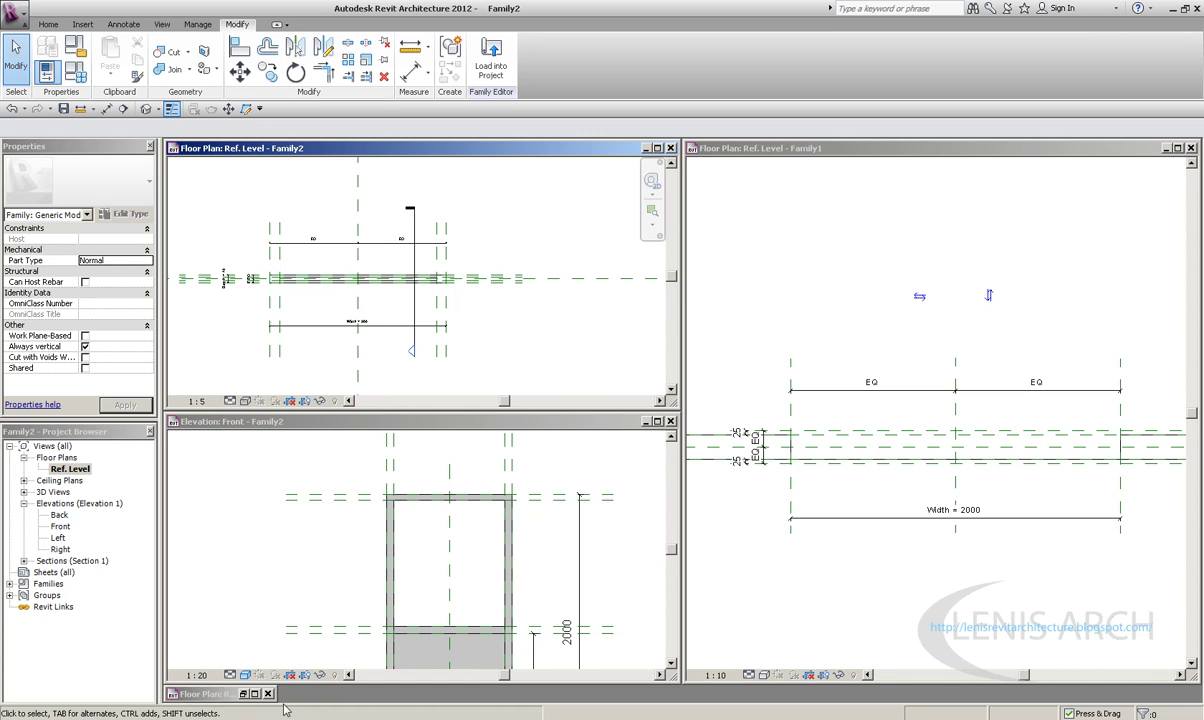
left_click(462, 454)
middle_click_drag(462, 454, 392, 407)
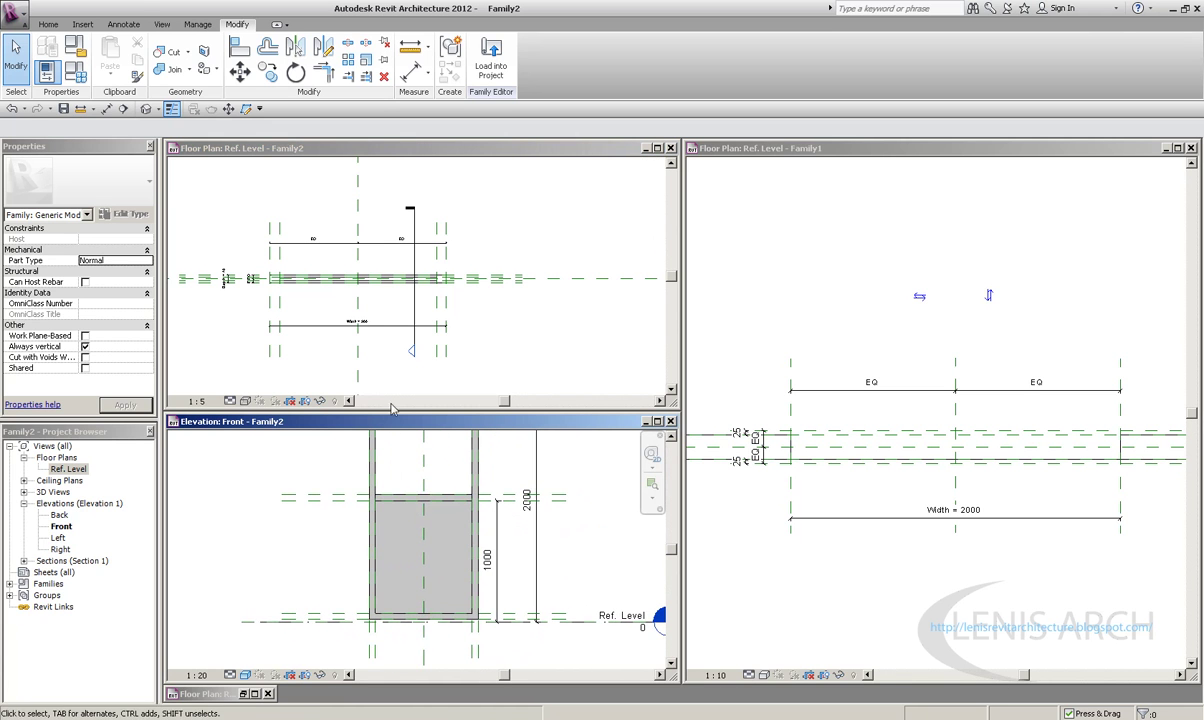
middle_click_drag(394, 470, 398, 505)
Pan and zoom the Family1 and Family2 floor plans and front elevation to frame their contents
left_click(858, 477)
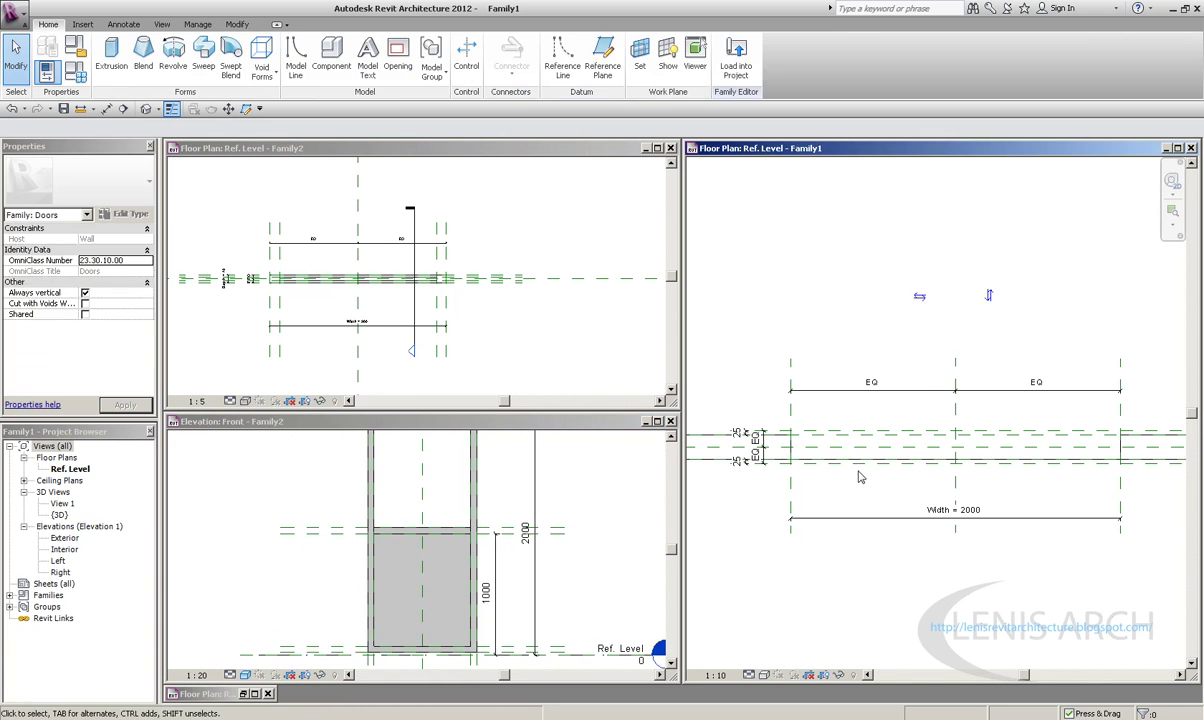
scroll(858, 477, "down", 2)
left_click(434, 357)
mouse_move(434, 357)
middle_mouse_down()
mouse_move(507, 333)
mouse_move(503, 346)
middle_mouse_up()
left_click(860, 381)
mouse_move(895, 416)
middle_mouse_down()
mouse_move(907, 429)
mouse_move(878, 453)
middle_mouse_up()
left_click(394, 530)
scroll(516, 527, "down", 2)
left_click(849, 440)
left_click(393, 257)
middle_click_drag(393, 257, 424, 270)
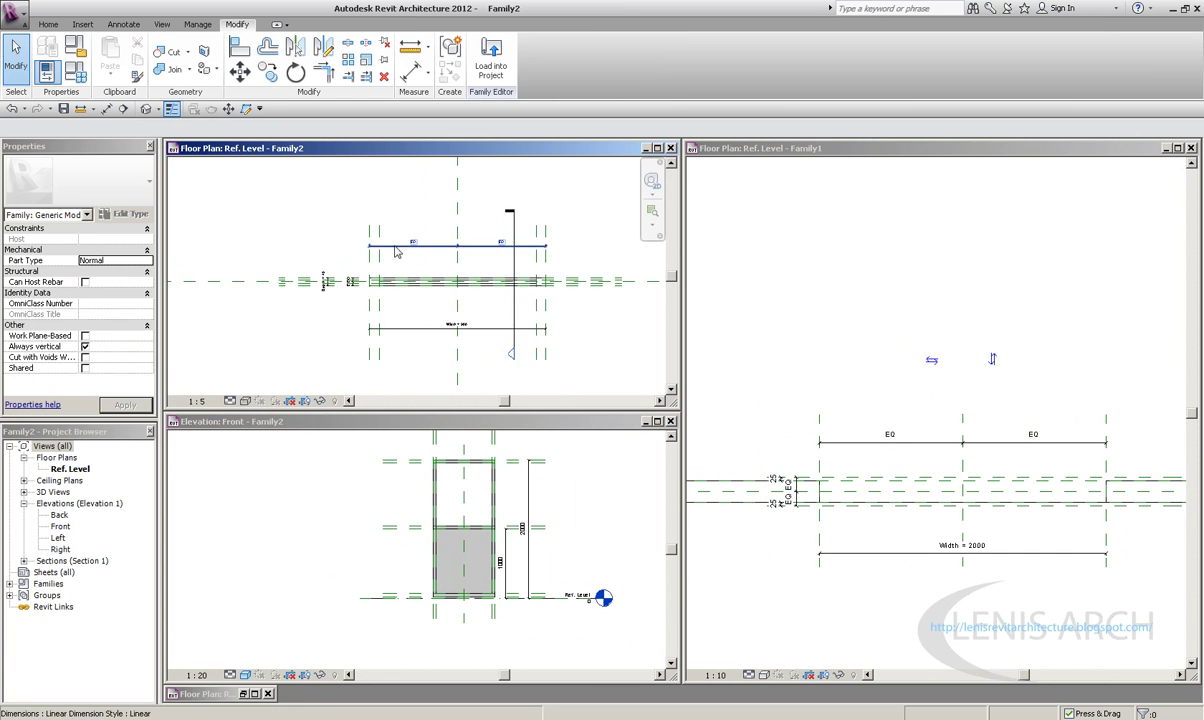
scroll(424, 270, "up", 1)
middle_click_drag(417, 352, 406, 337)
left_click(317, 469)
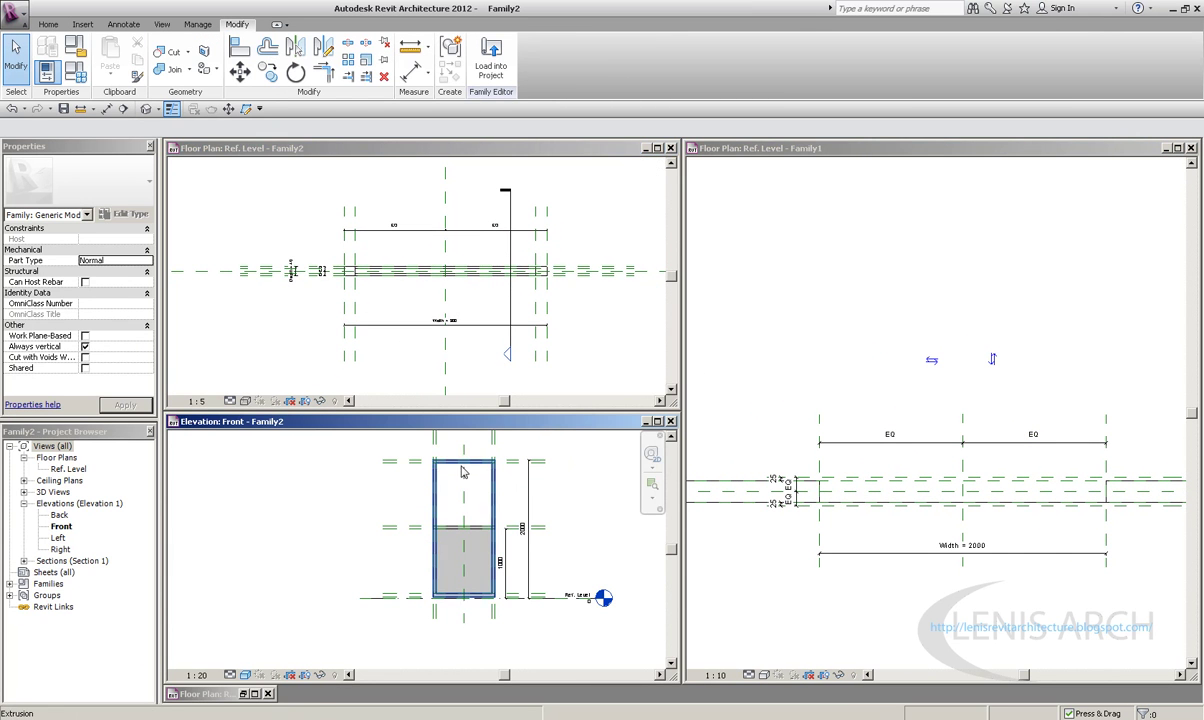
middle_click_drag(317, 469, 327, 476)
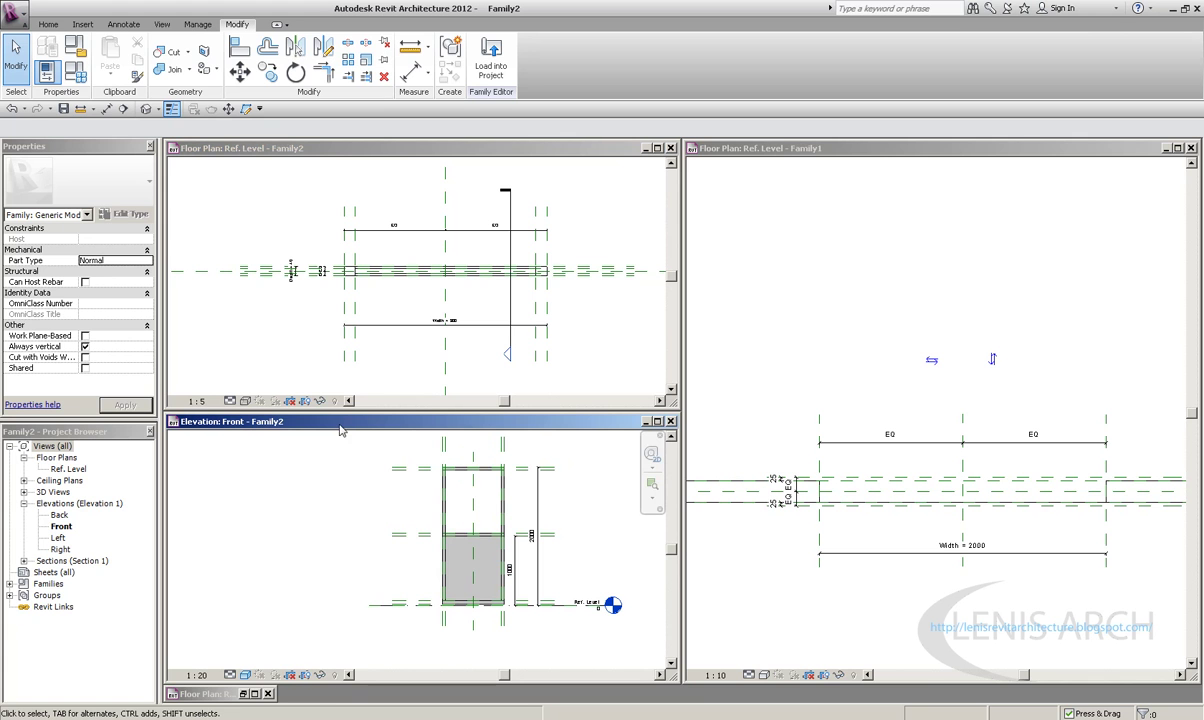
left_click(841, 451)
middle_click_drag(841, 451, 822, 452)
Maximize the Family2 front elevation so it fills the workspace
left_click(197, 437)
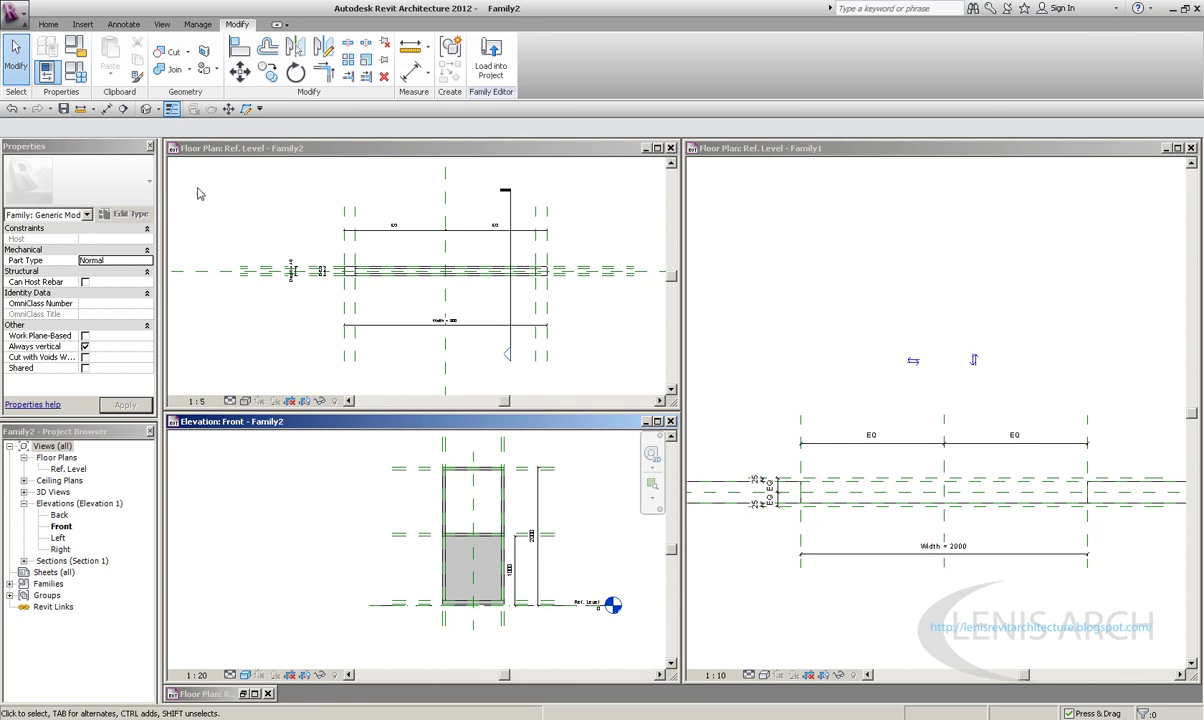
middle_click_drag(277, 432, 258, 418)
double_click(240, 421)
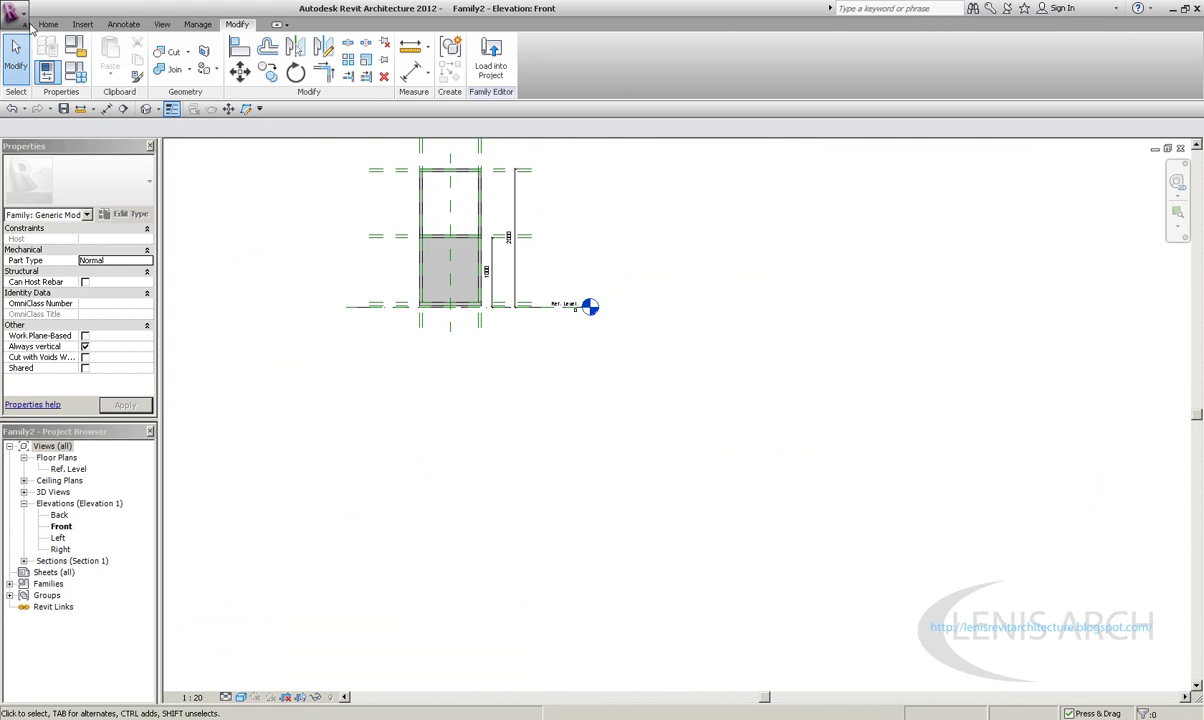
Start a Save As Family and review the save options
left_click(15, 12)
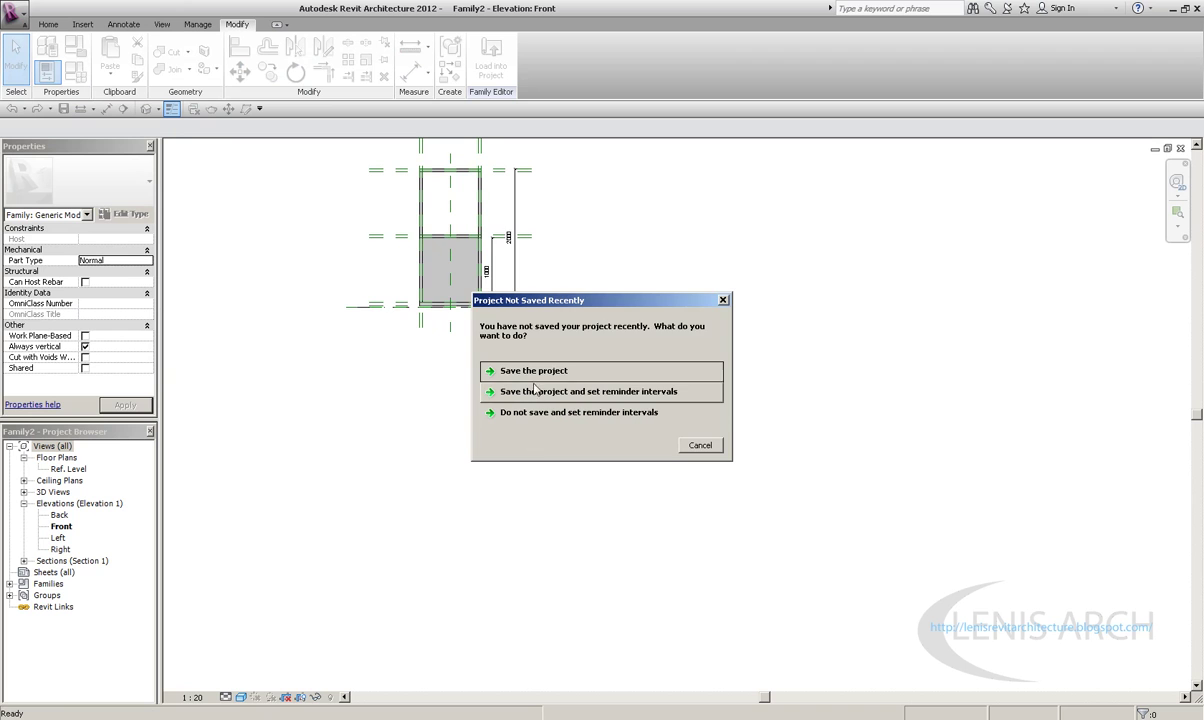
left_click(536, 372)
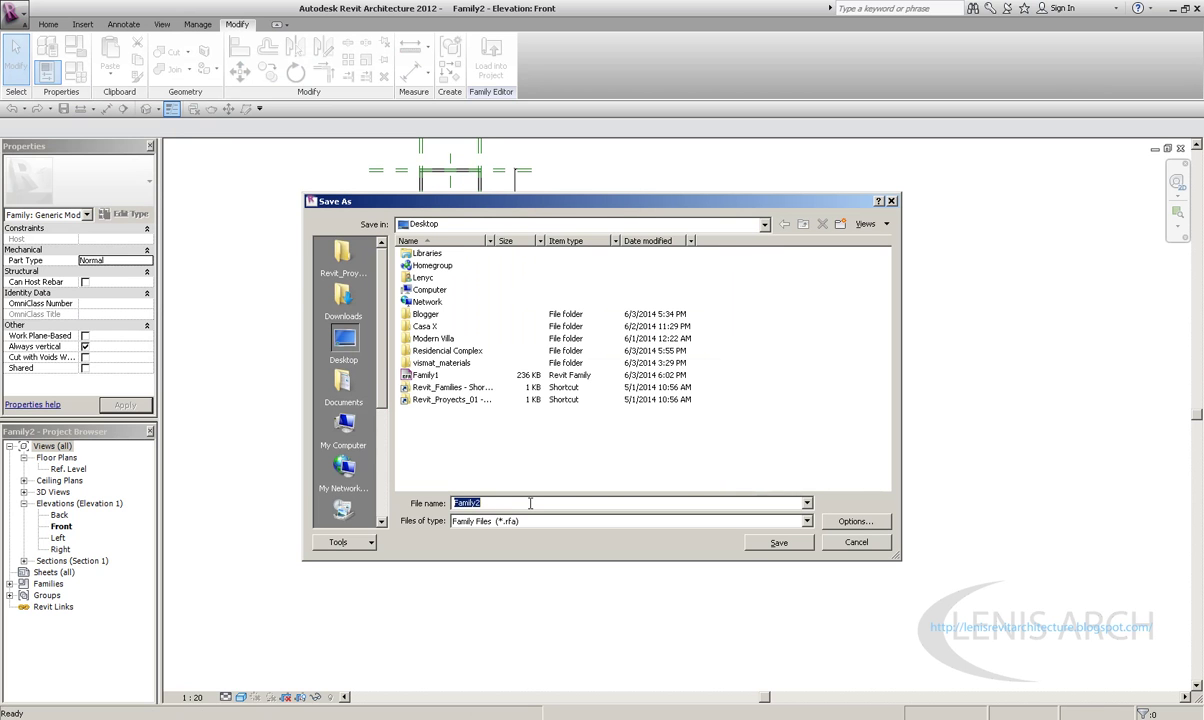
type("Panel")
left_click(855, 521)
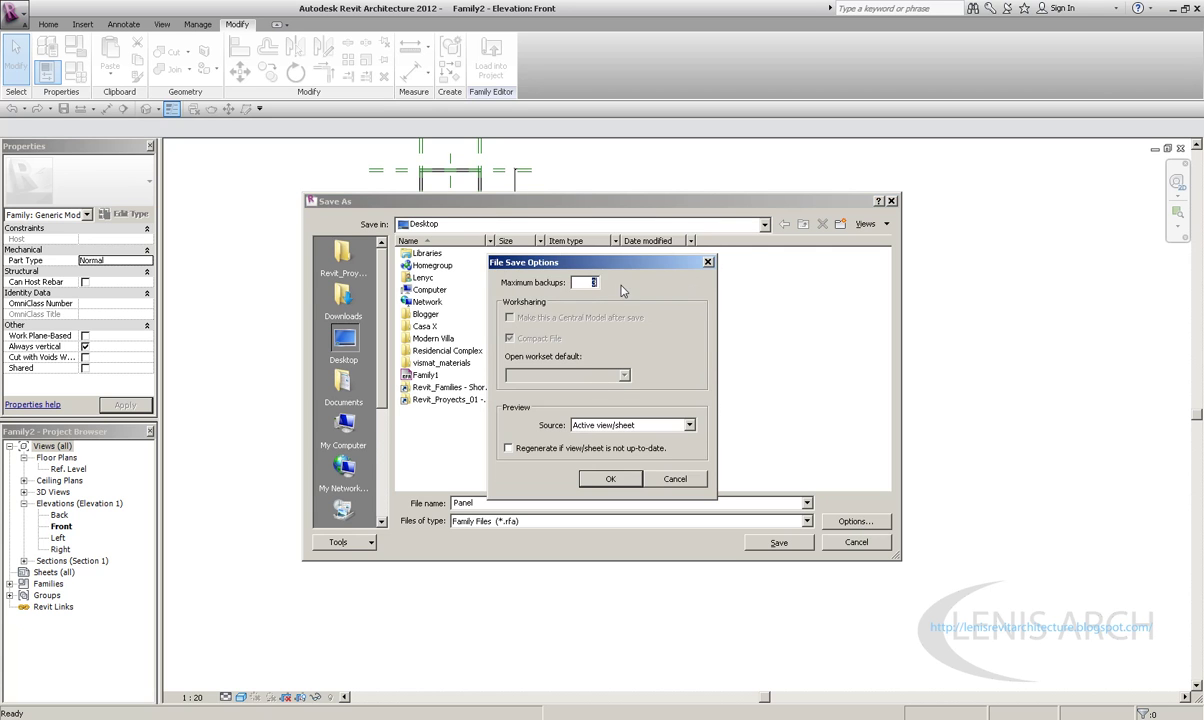
left_click(609, 479)
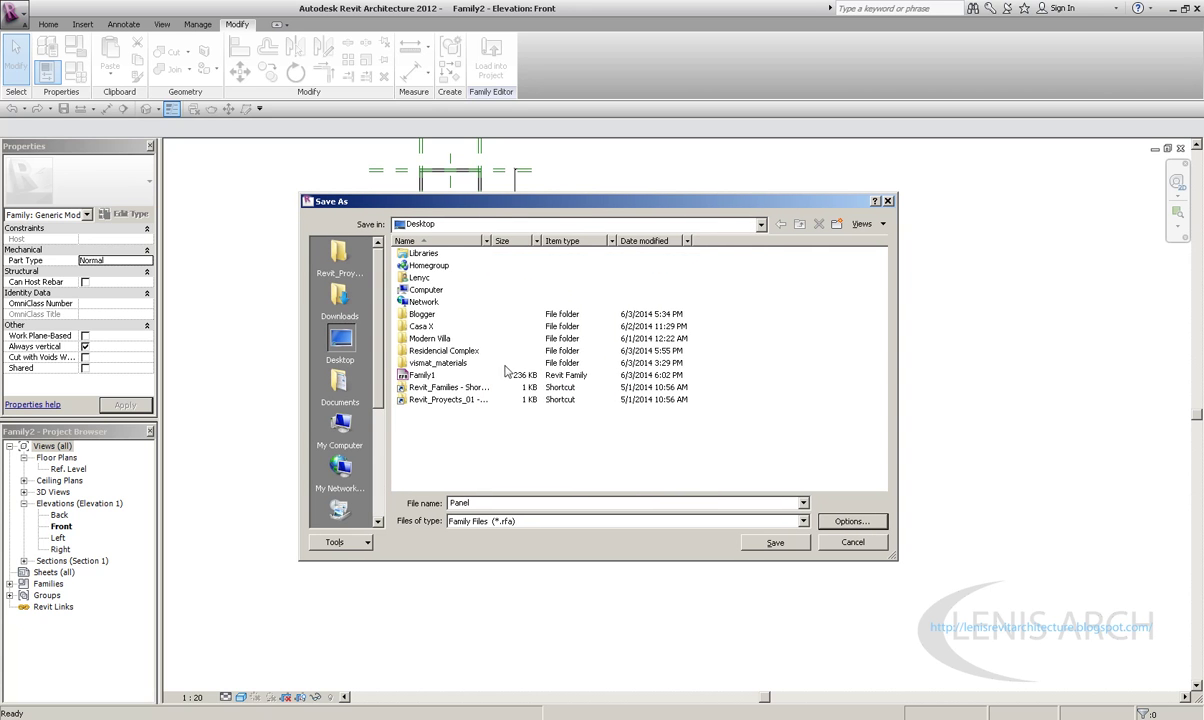
Save the family to the Desktop as Panel.rfa, cancelling the extra Save As dialog
left_click(410, 224)
left_click(420, 239)
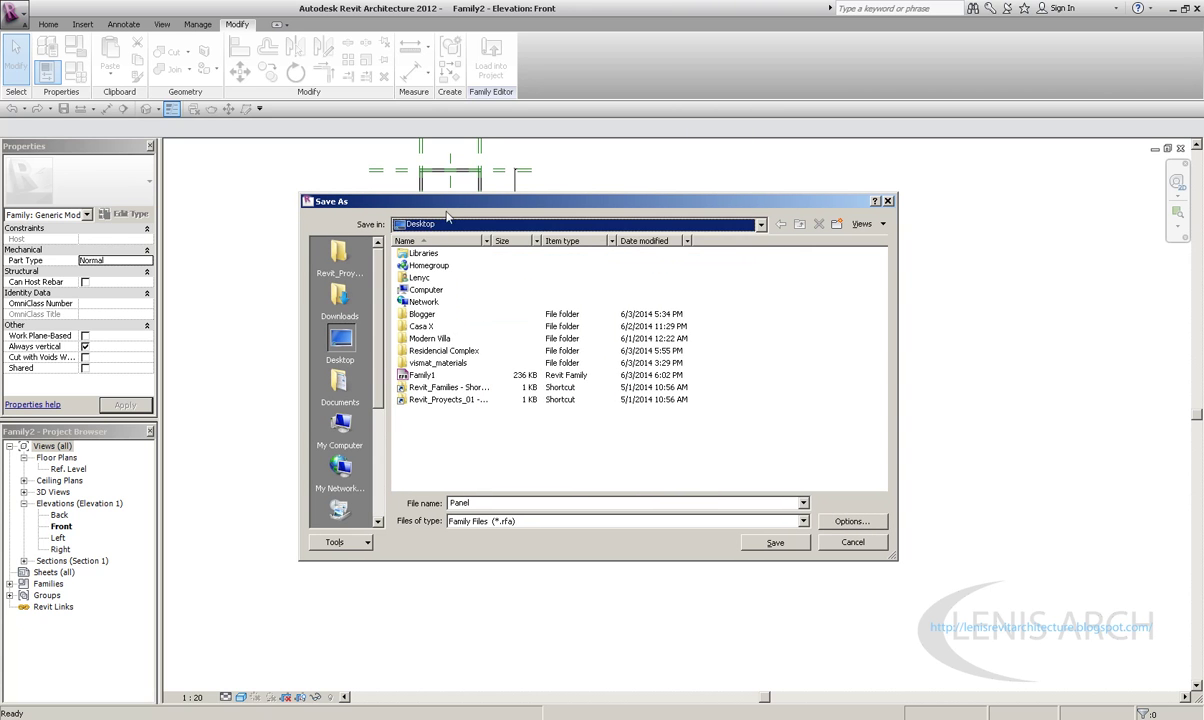
left_click_drag(452, 203, 437, 168)
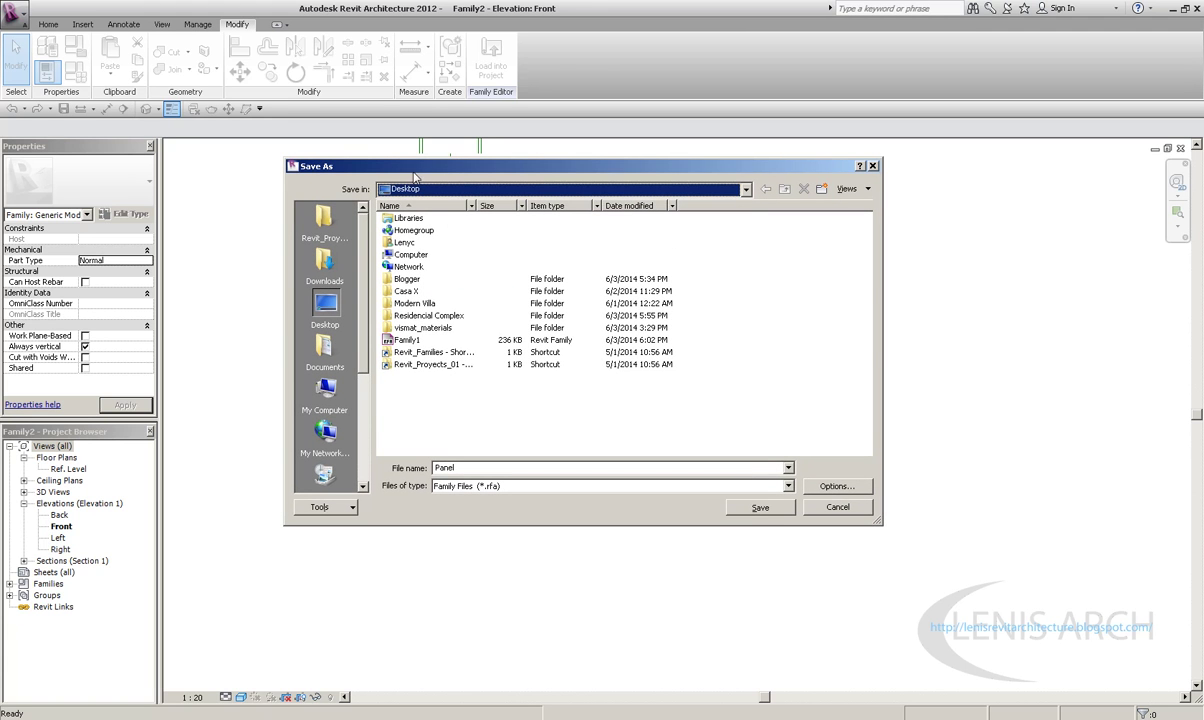
left_click_drag(415, 177, 423, 191)
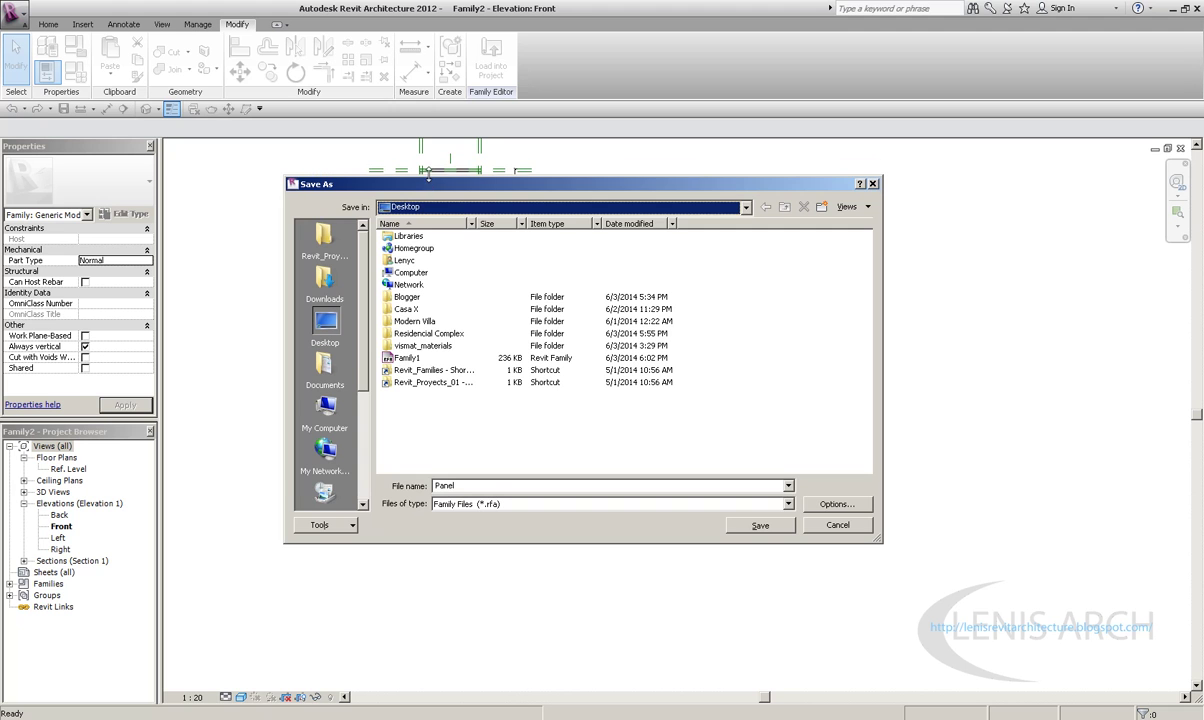
left_click(834, 503)
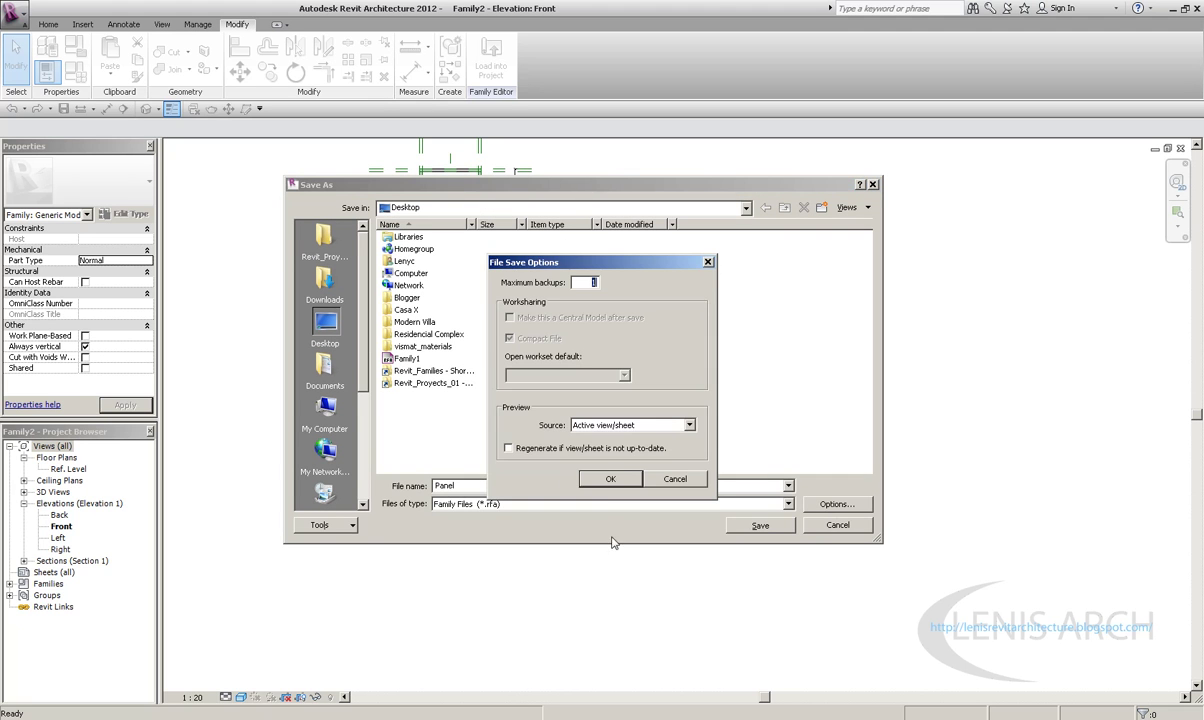
left_click(610, 478)
left_click(760, 525)
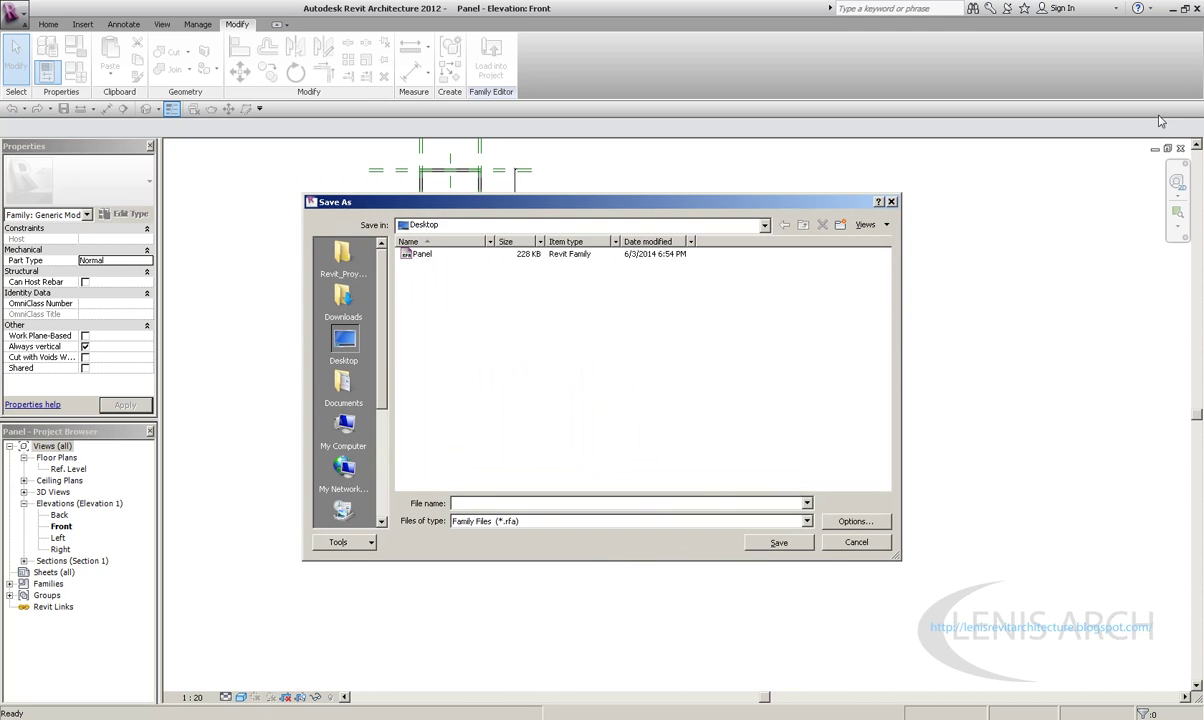
left_click(855, 543)
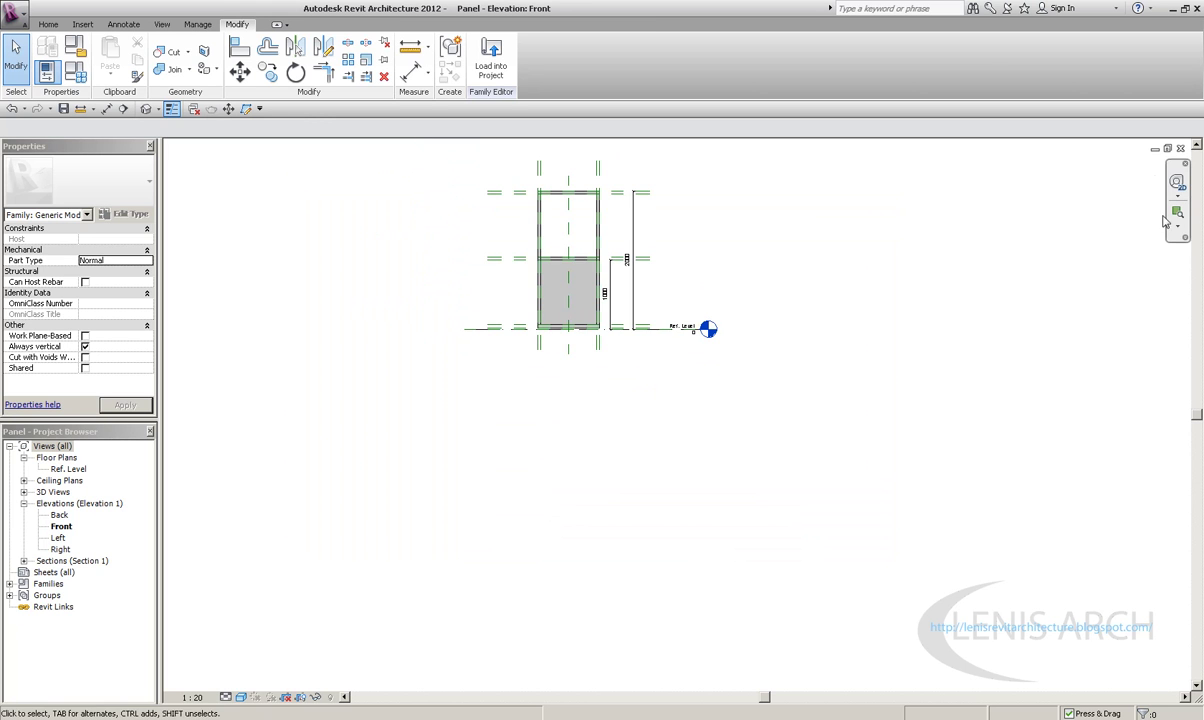
Restore the tiled views and reposition the Panel front elevation and Family1 plan
left_click(1168, 148)
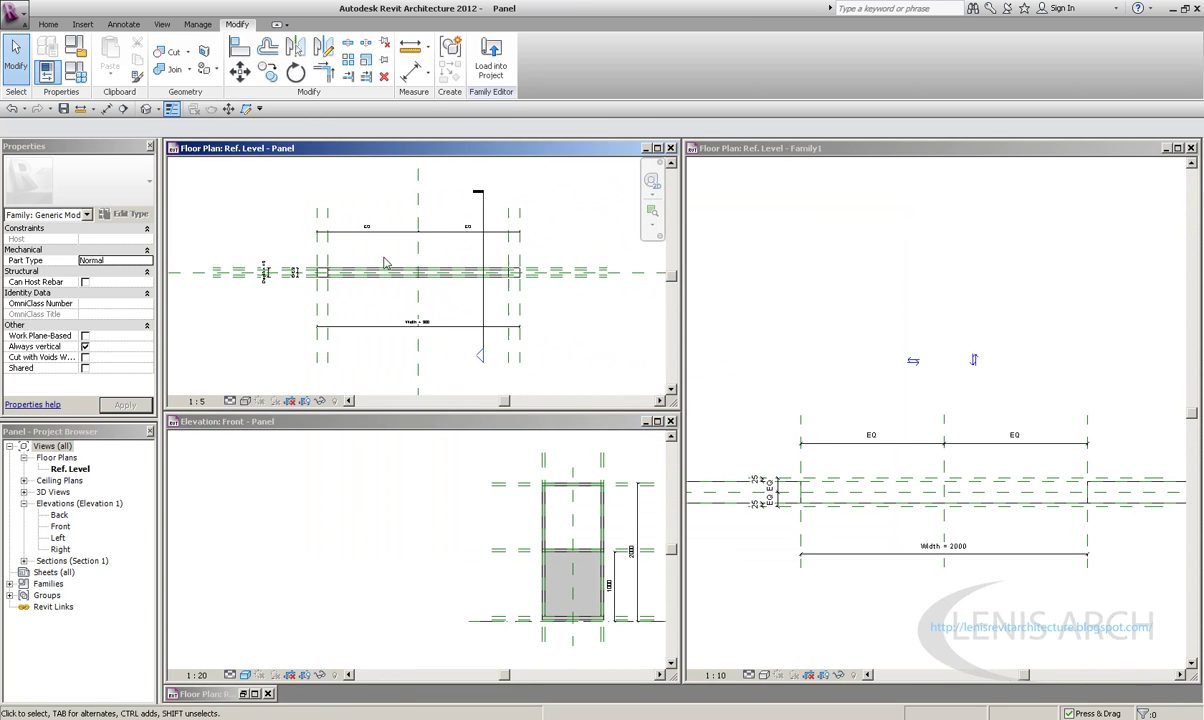
scroll(437, 562, "down", 2)
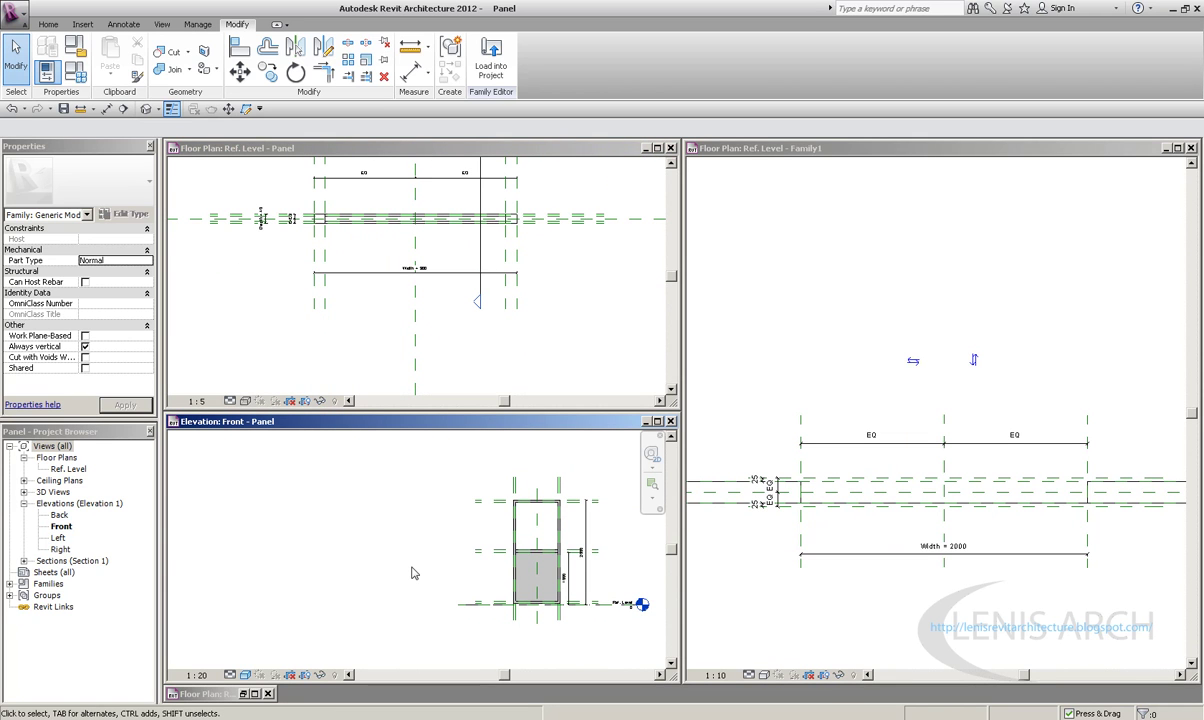
middle_click_drag(411, 573, 250, 555)
scroll(316, 530, "up", 3)
scroll(316, 530, "down", 3)
middle_click_drag(340, 520, 305, 505)
scroll(305, 505, "up", 4)
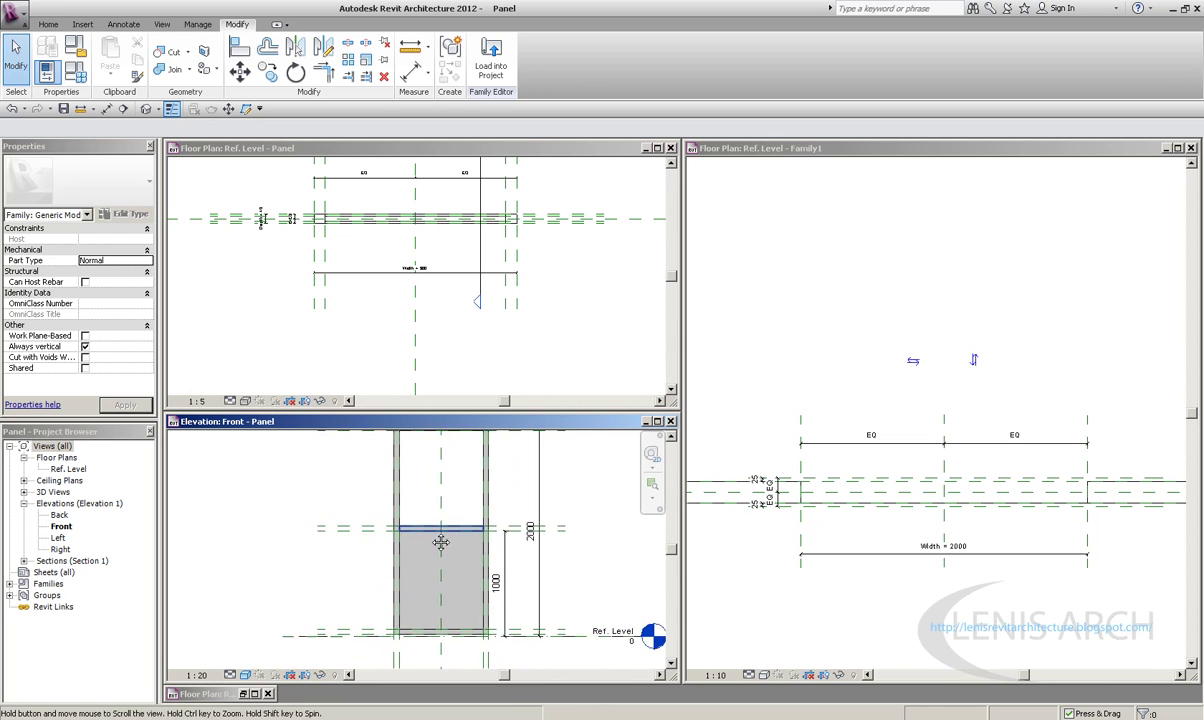
scroll(420, 530, "down", 2)
left_click(811, 401)
scroll(892, 422, "up", 2)
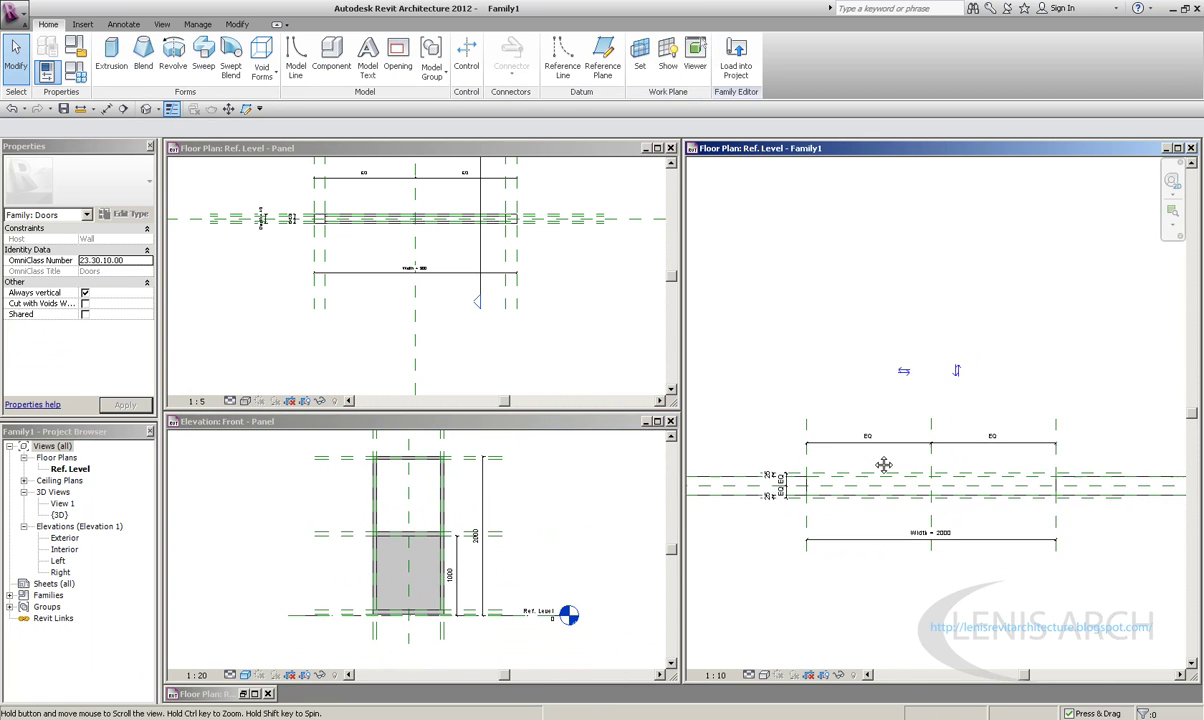
middle_click_drag(957, 582, 966, 581)
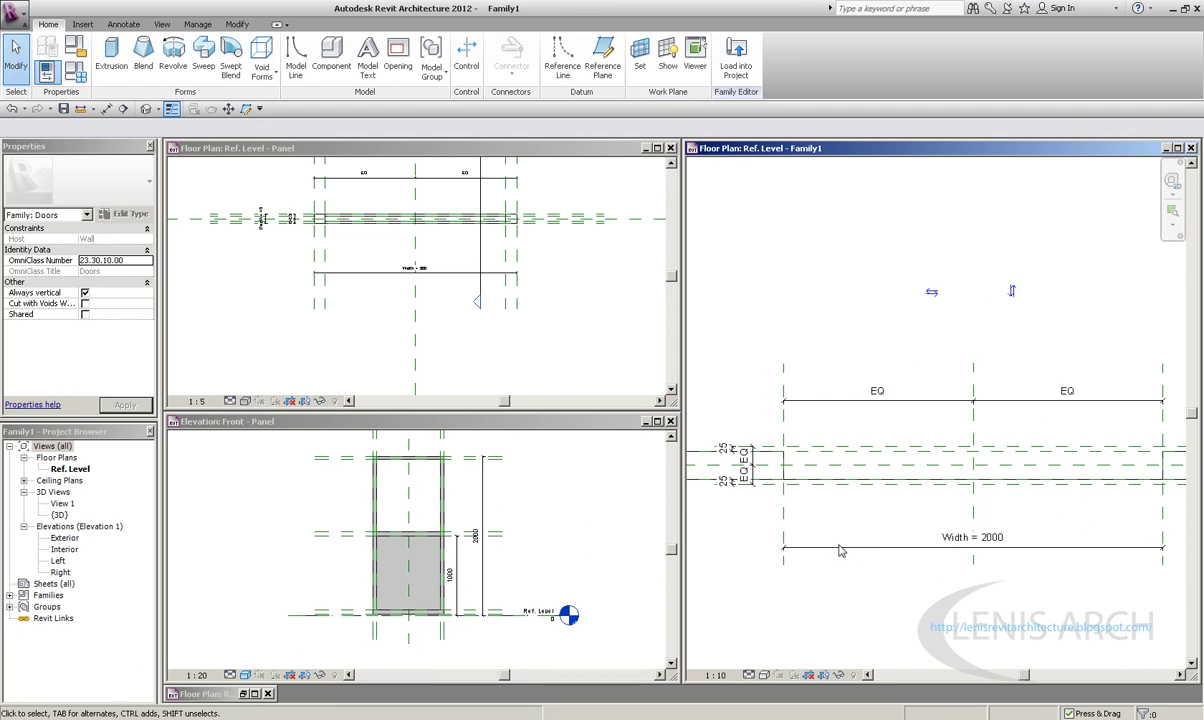
left_click_drag(840, 550, 840, 533)
Pan the Panel floor plan and front elevation to frame the panel
middle_click(417, 297)
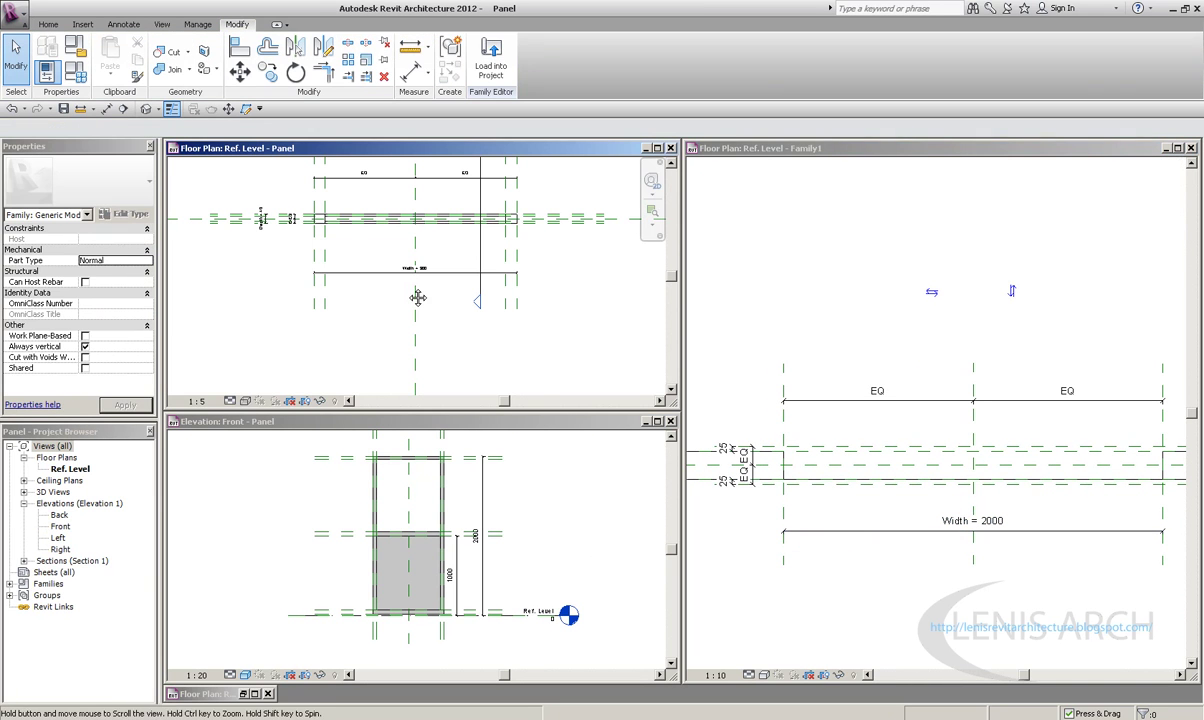
middle_click_drag(417, 297, 419, 300)
left_click(709, 215)
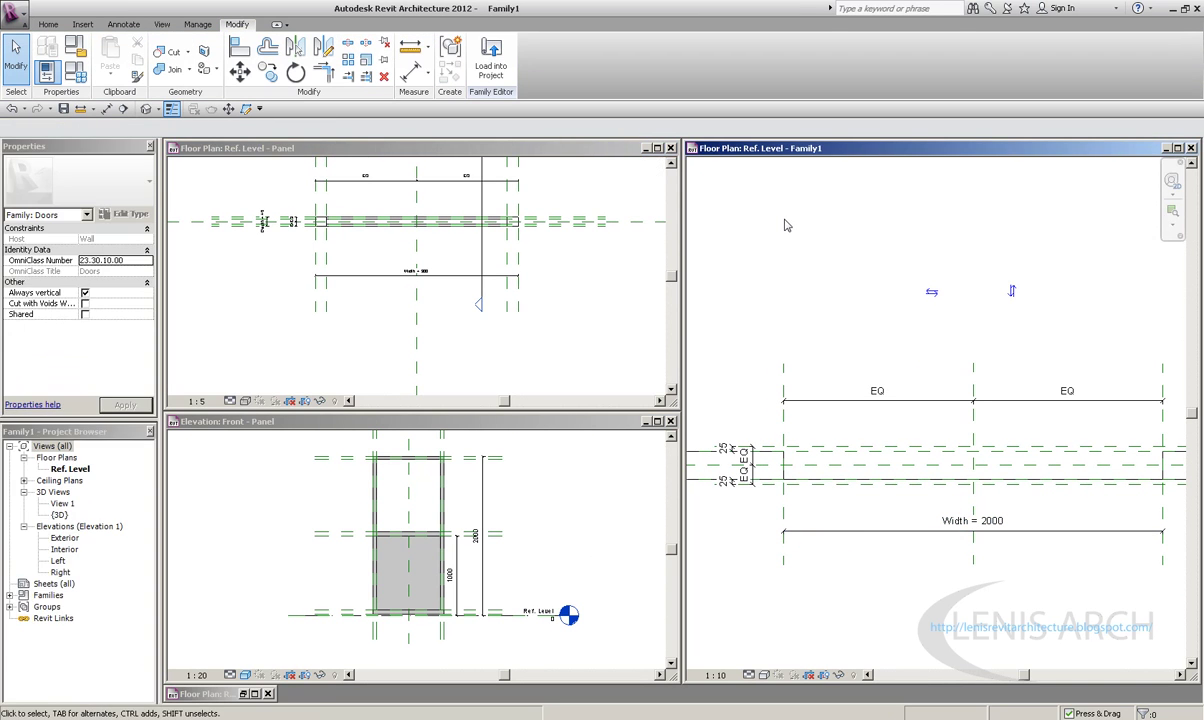
middle_click_drag(431, 549, 433, 553)
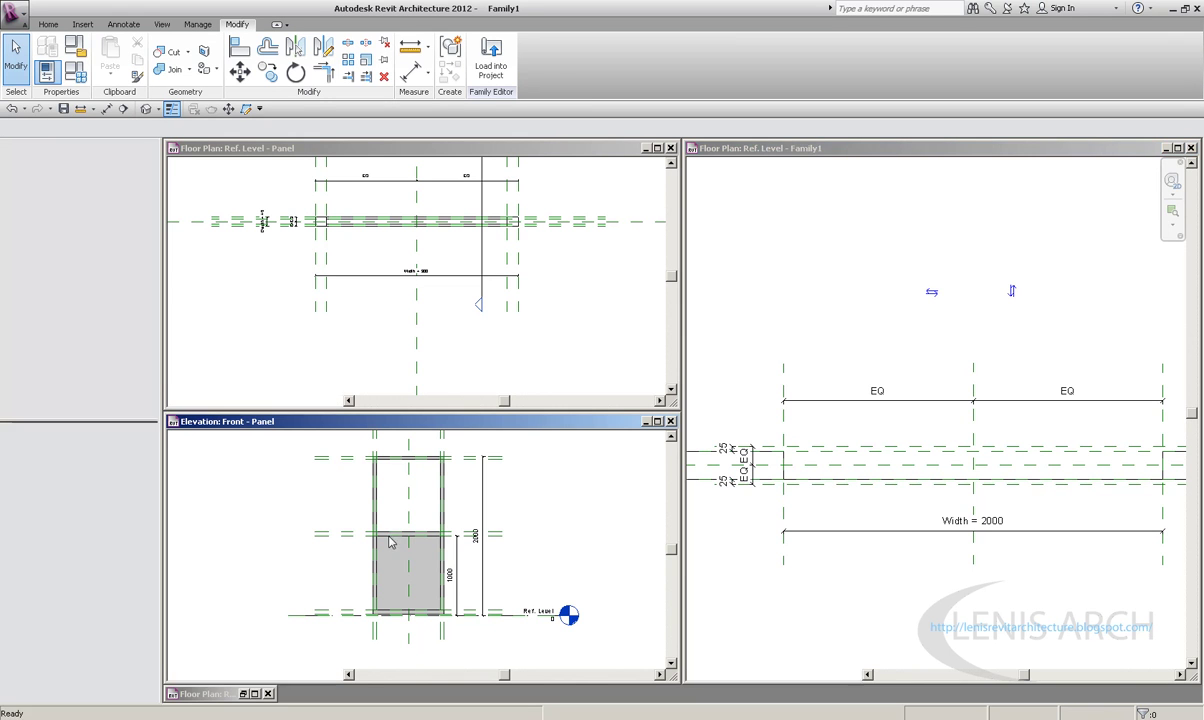
middle_click_drag(343, 568, 338, 560)
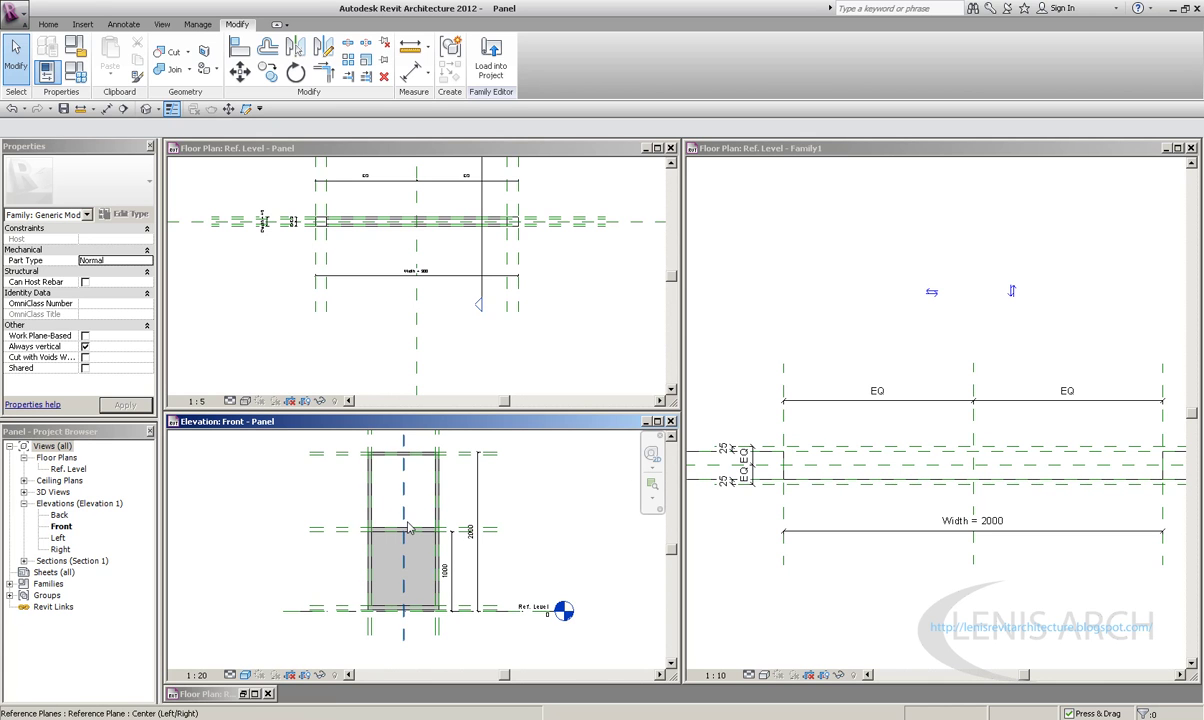
scroll(408, 527, "up", 3)
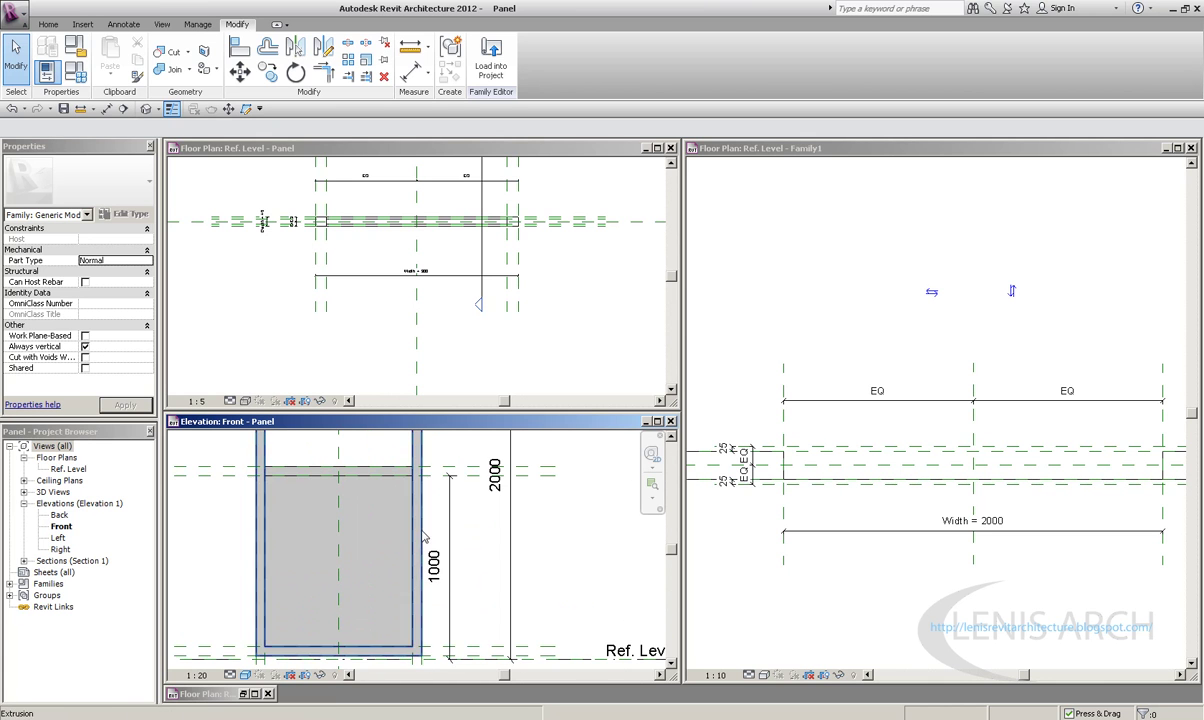
Check the 1000 height dimension and the lower solid section in the front elevation
left_click(457, 531)
scroll(457, 531, "down", 1)
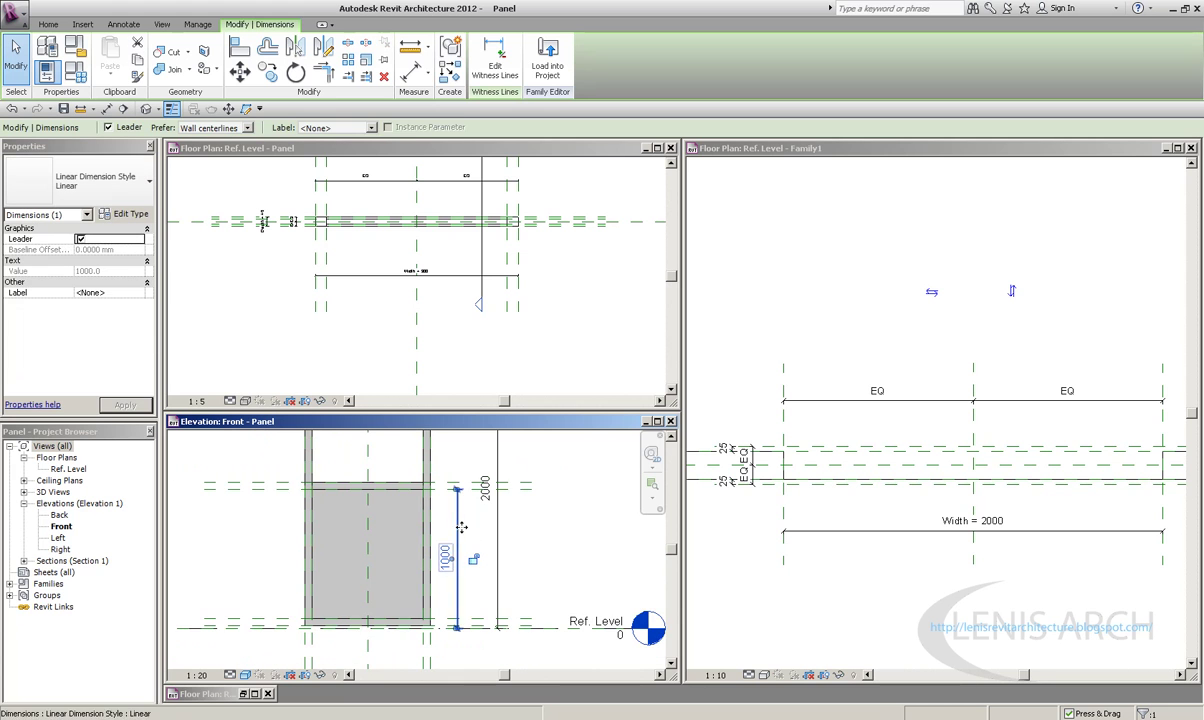
scroll(435, 523, "down", 2)
key("Escape")
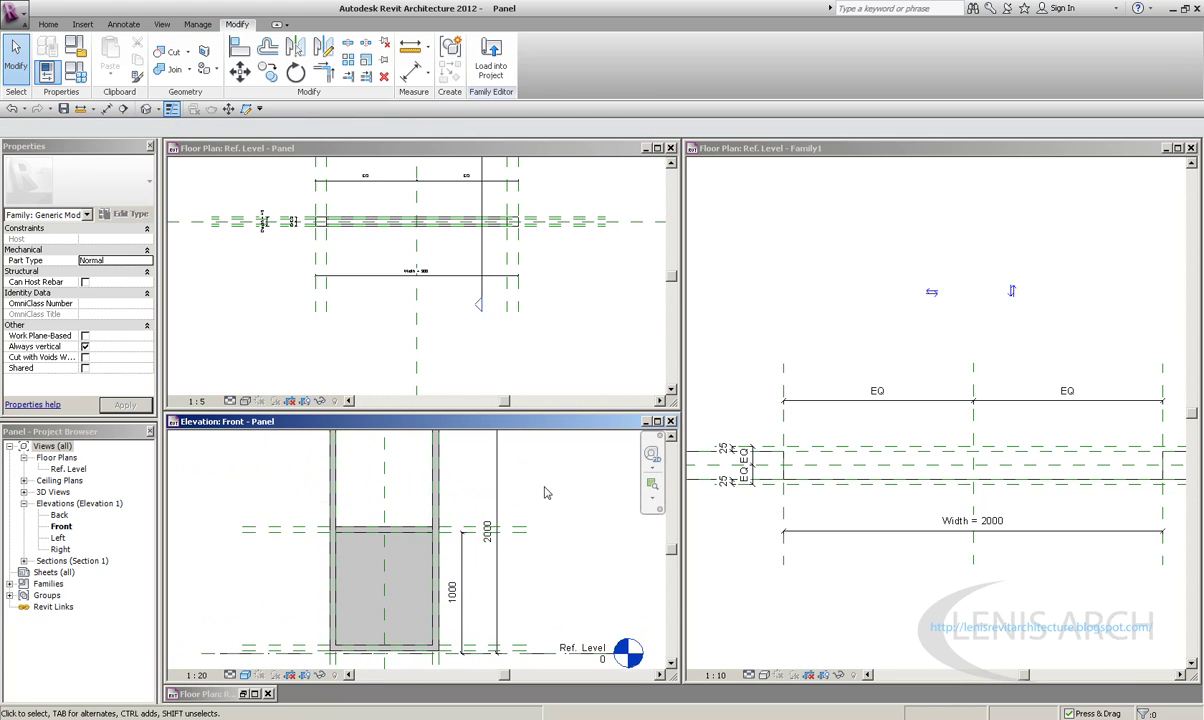
left_click(408, 527)
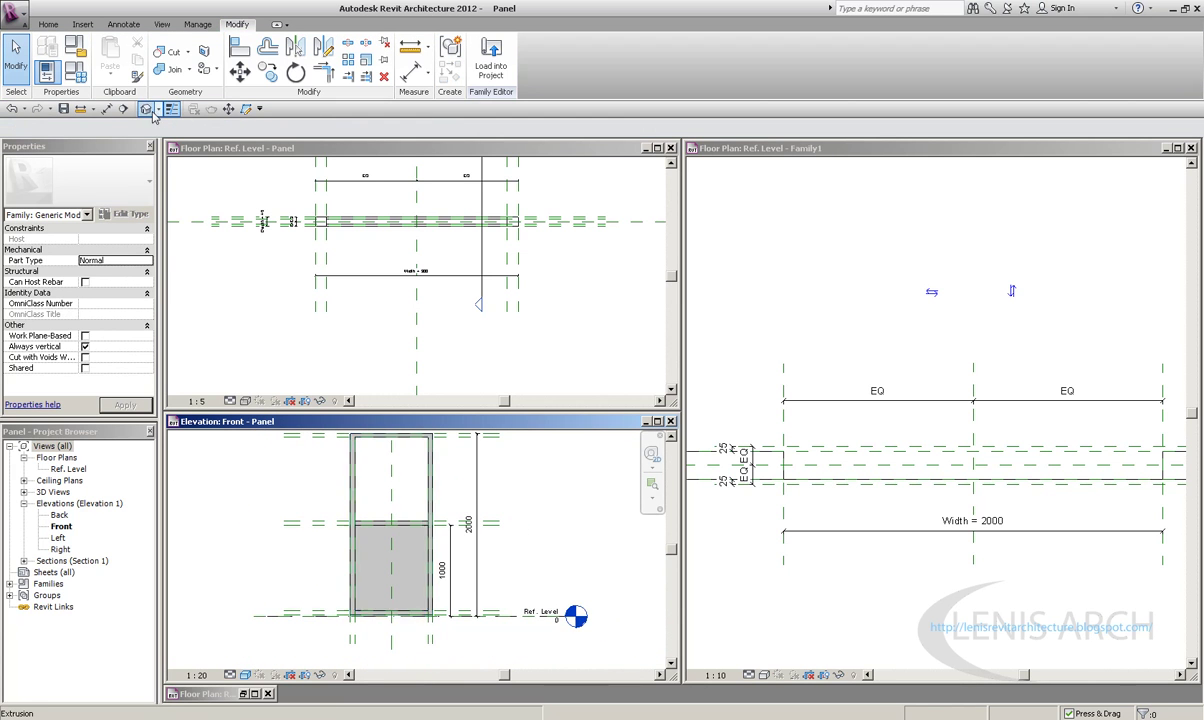
left_click(146, 108)
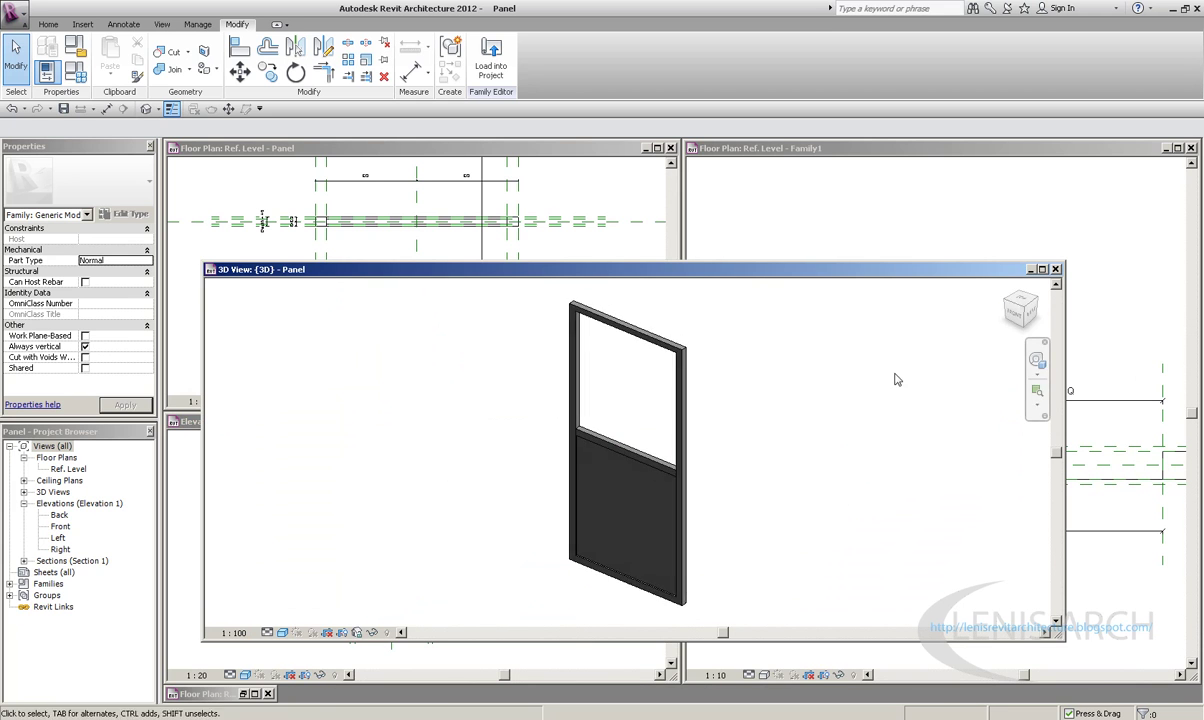
scroll(777, 352, "up", 2)
scroll(640, 370, "up", 2)
scroll(505, 387, "up", 2)
scroll(505, 387, "down", 4)
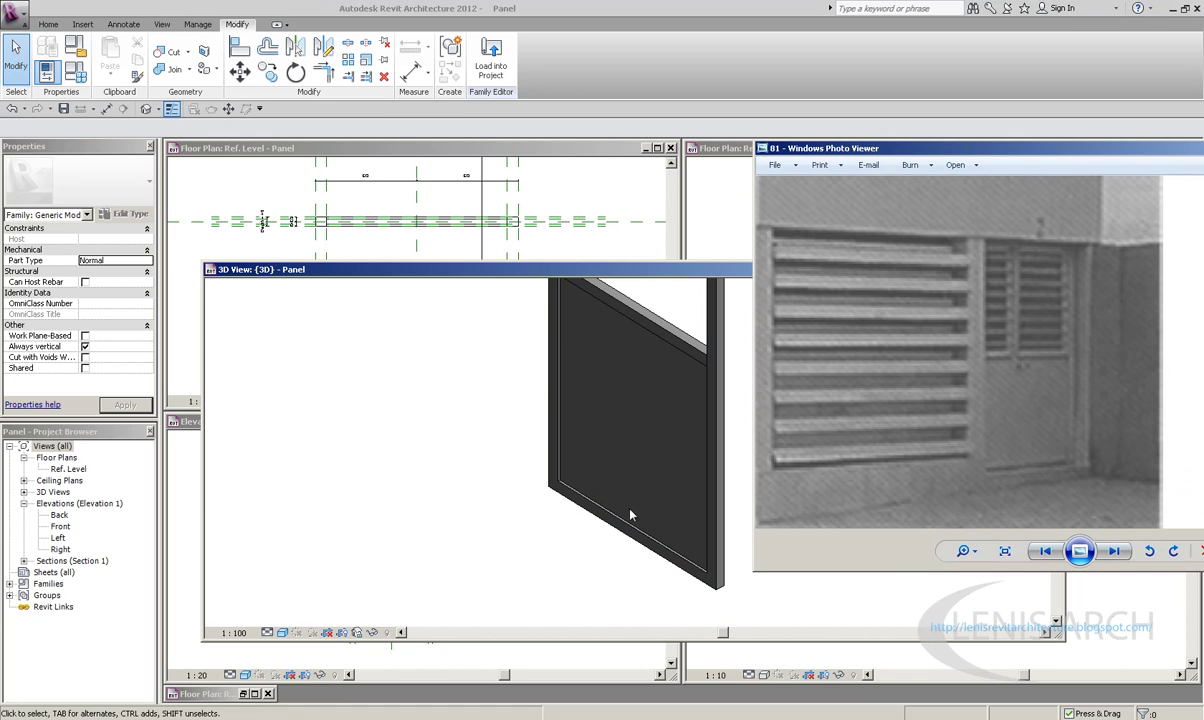
left_click(634, 359)
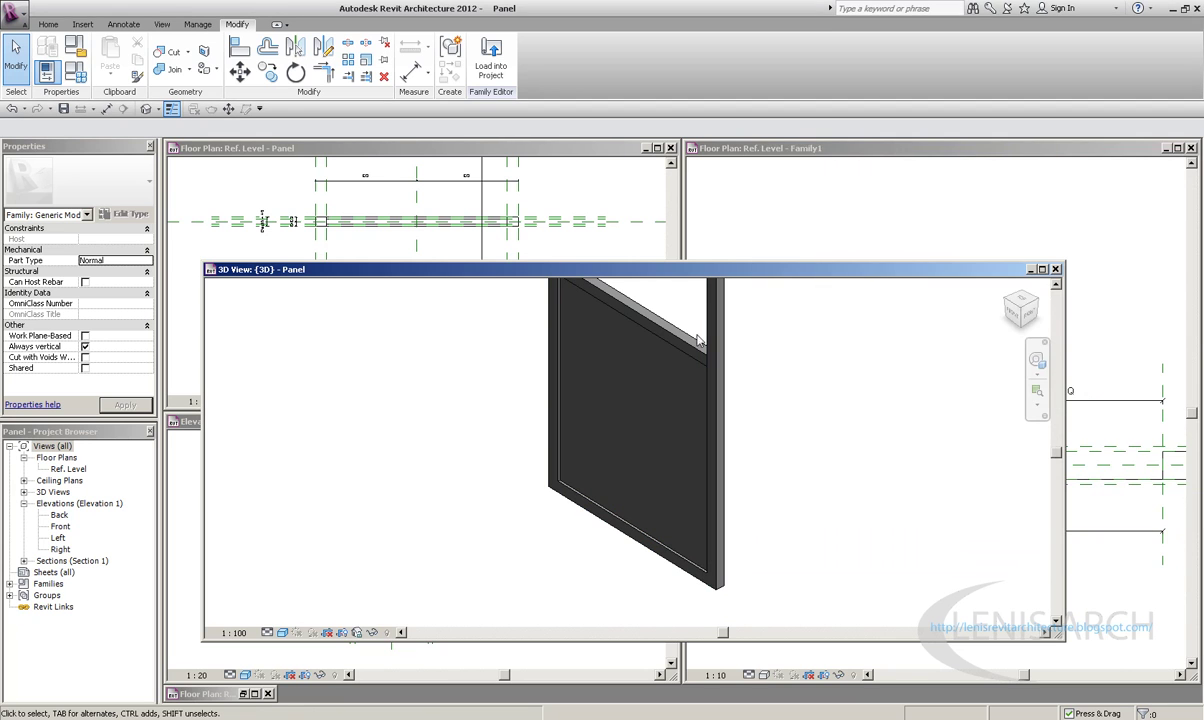
left_click(1056, 269)
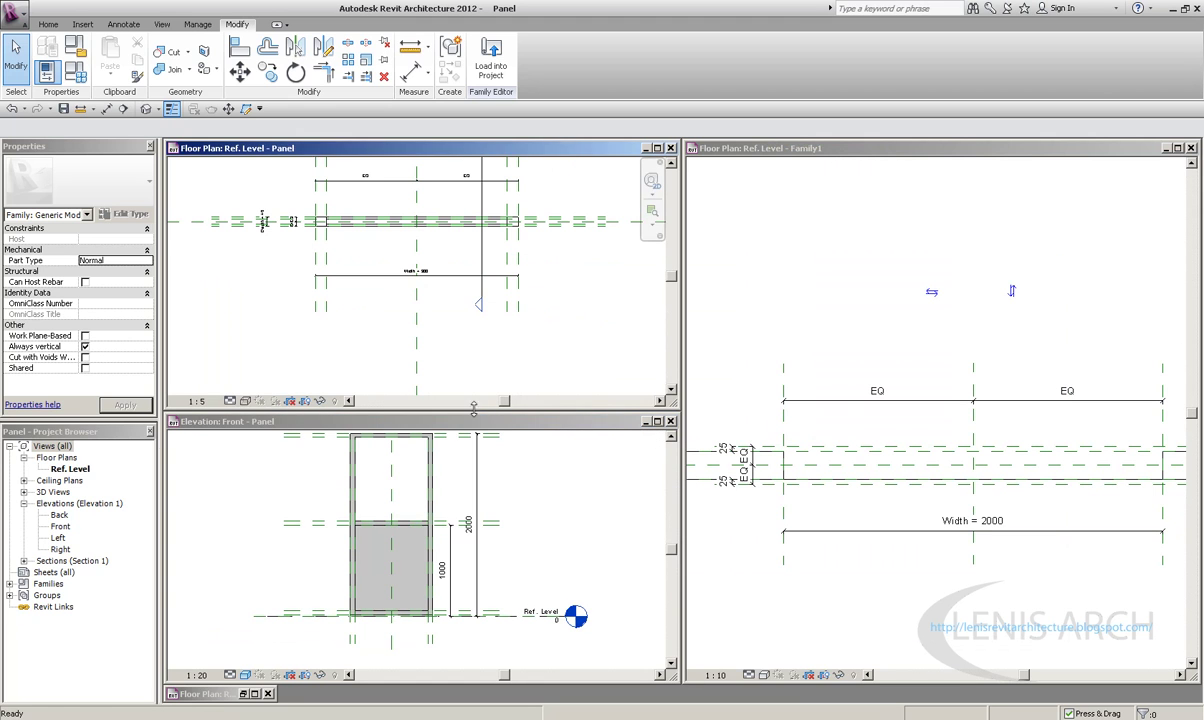
left_click(418, 466)
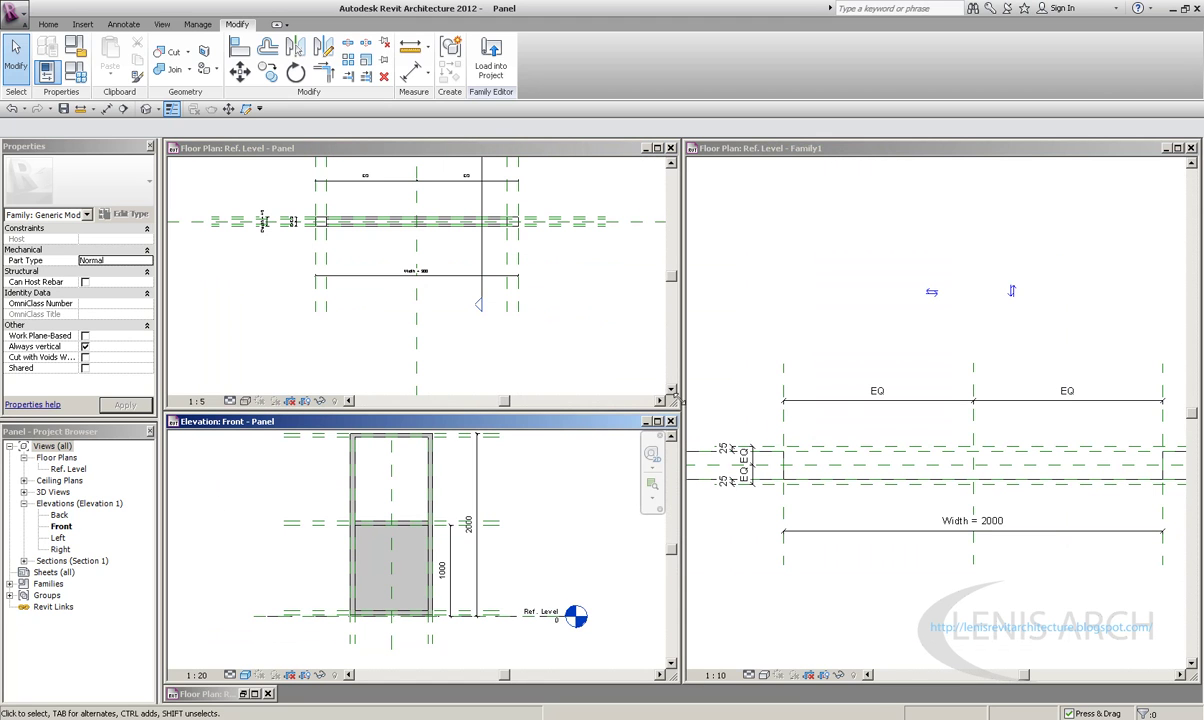
double_click(70, 468)
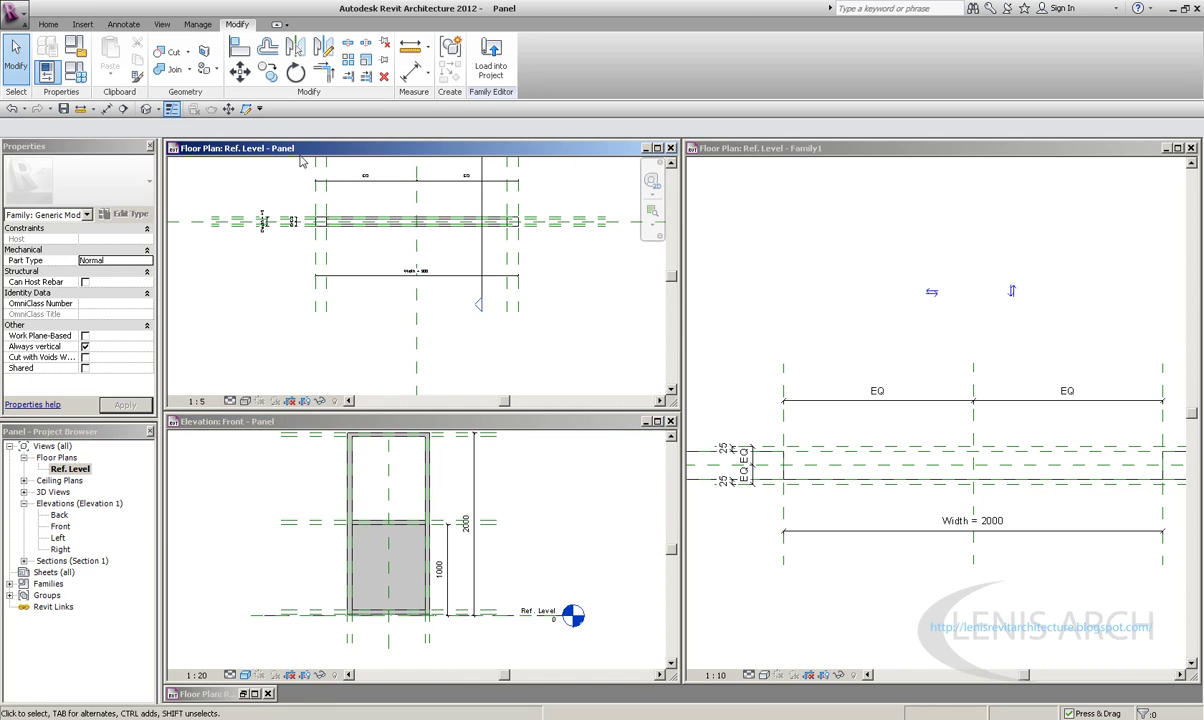
Maximize the Panel floor plan and zoom out to show the whole panel
left_click(658, 148)
scroll(549, 366, "up", 3)
scroll(549, 366, "down", 2)
mouse_move(492, 409)
middle_mouse_down()
mouse_move(403, 398)
mouse_move(178, 202)
middle_mouse_up()
Change the Depth parameter from 40 to 50 in Family Types
left_click(75, 72)
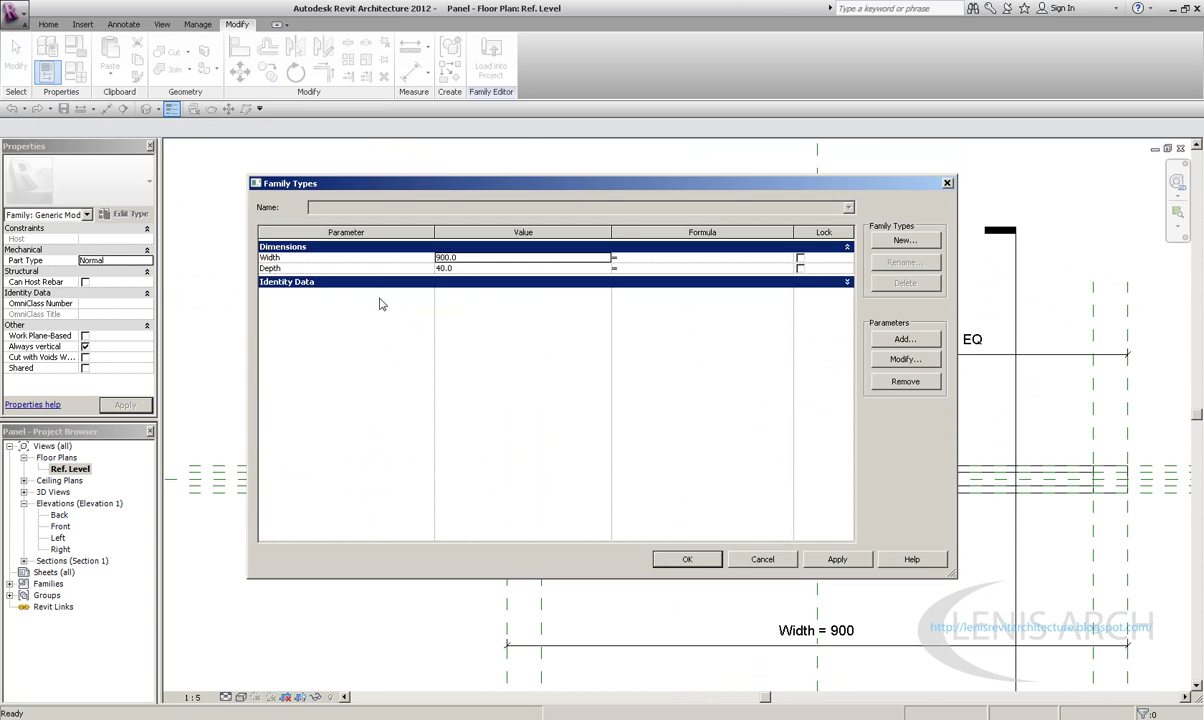
left_click(445, 268)
type("50")
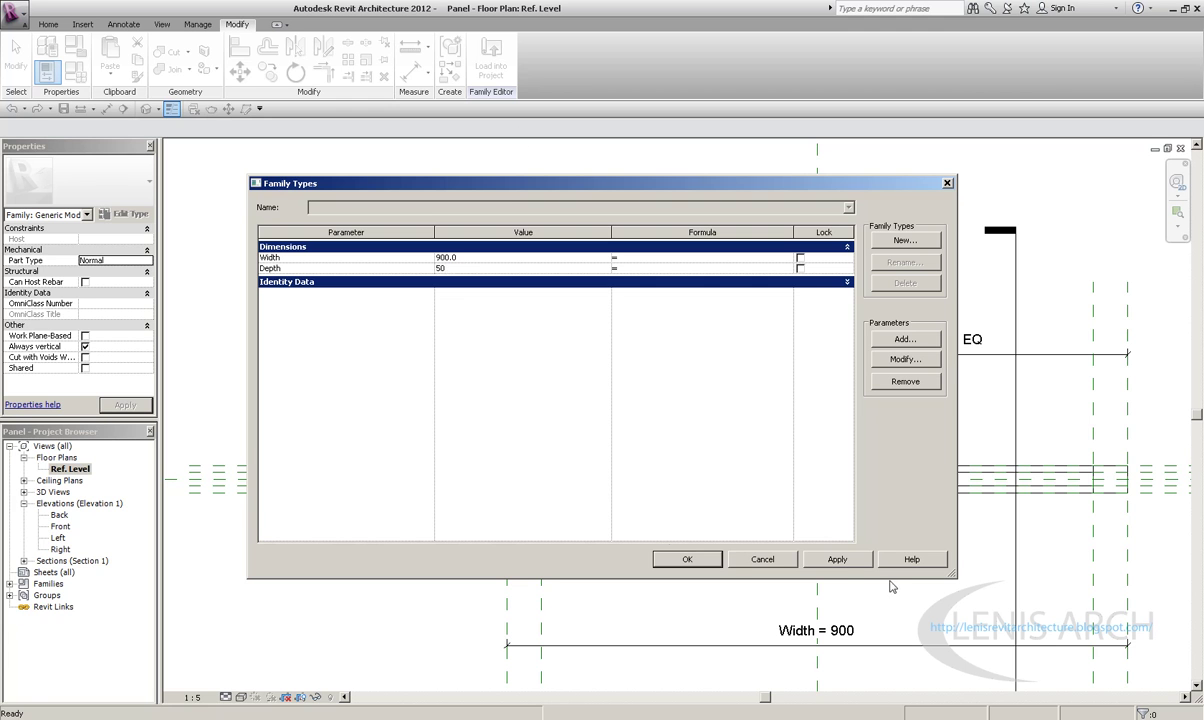
left_click(843, 559)
left_click(687, 559)
Switch to the 3D view, restore it down, and close the Elevation: Front window
scroll(594, 460, "up", 3)
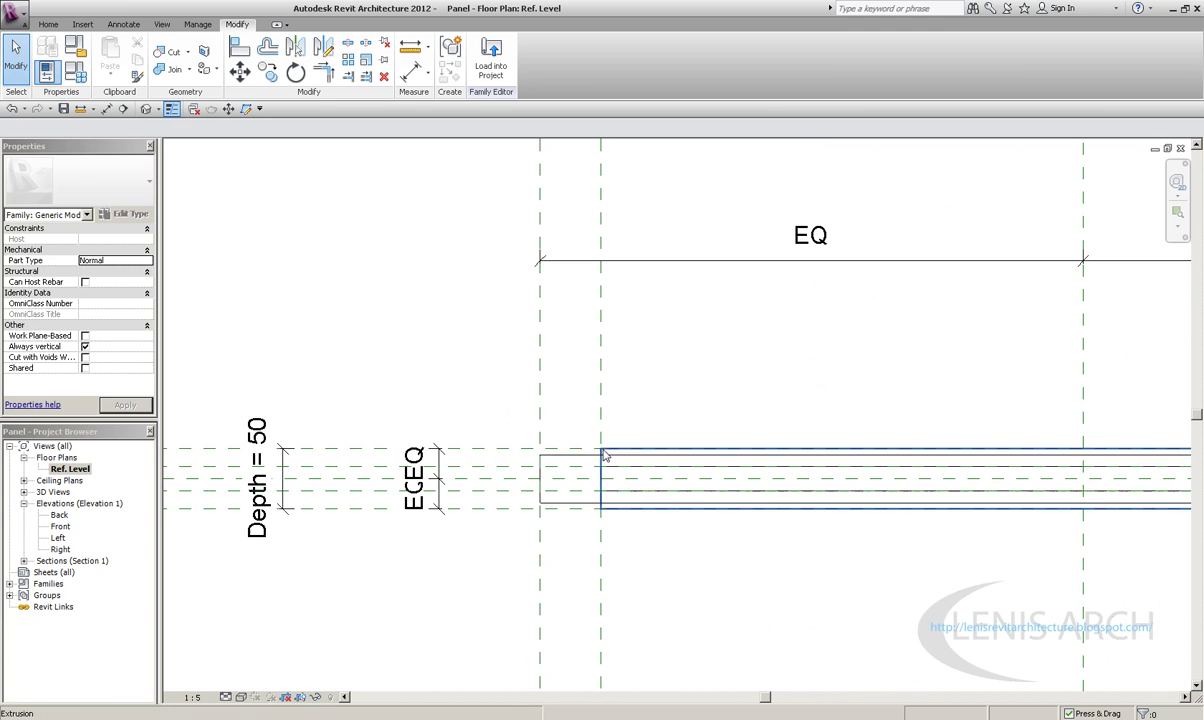
left_click(574, 463)
left_click(574, 463)
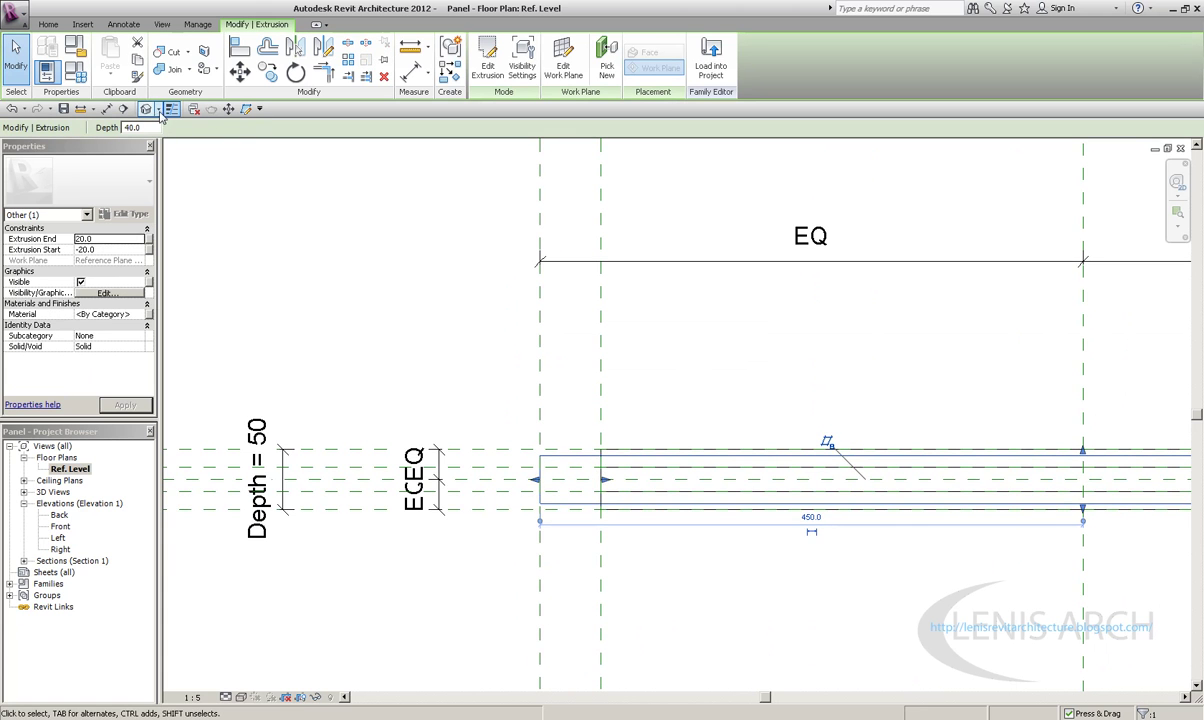
left_click(146, 108)
left_click(564, 420)
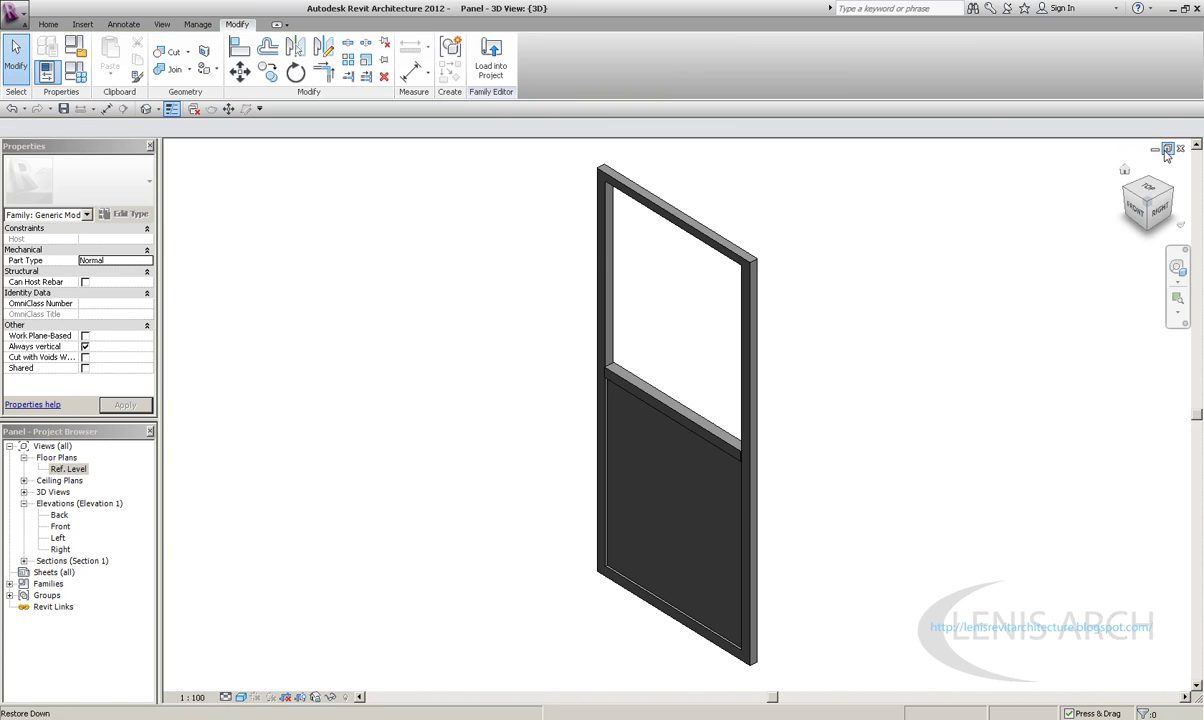
left_click(1167, 149)
left_click(670, 421)
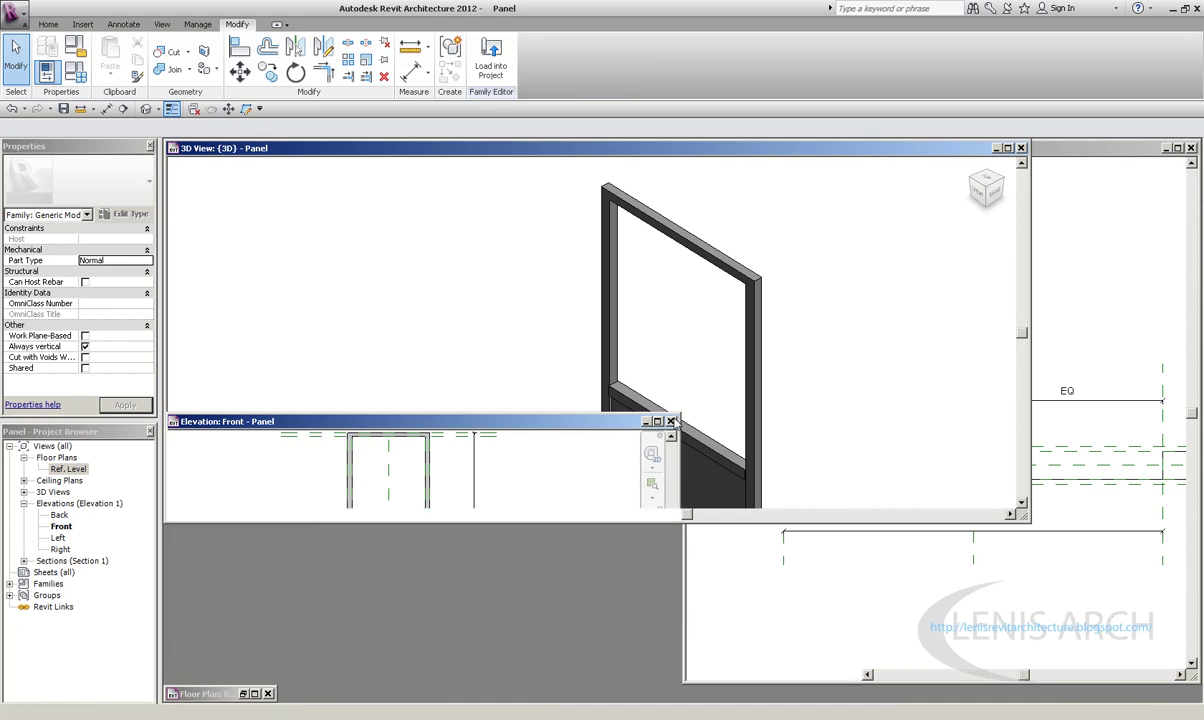
Bring the Ref. Level floor plan forward and frame the frame extrusion's end
left_click_drag(673, 143, 583, 161)
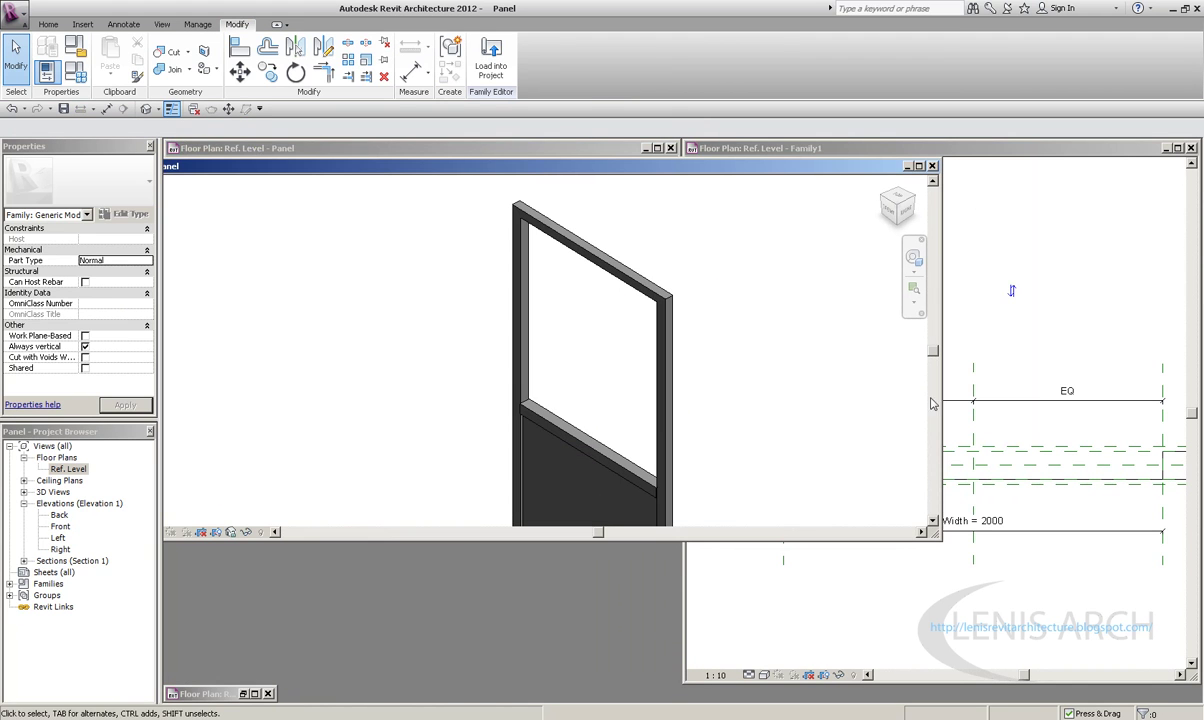
double_click(68, 469)
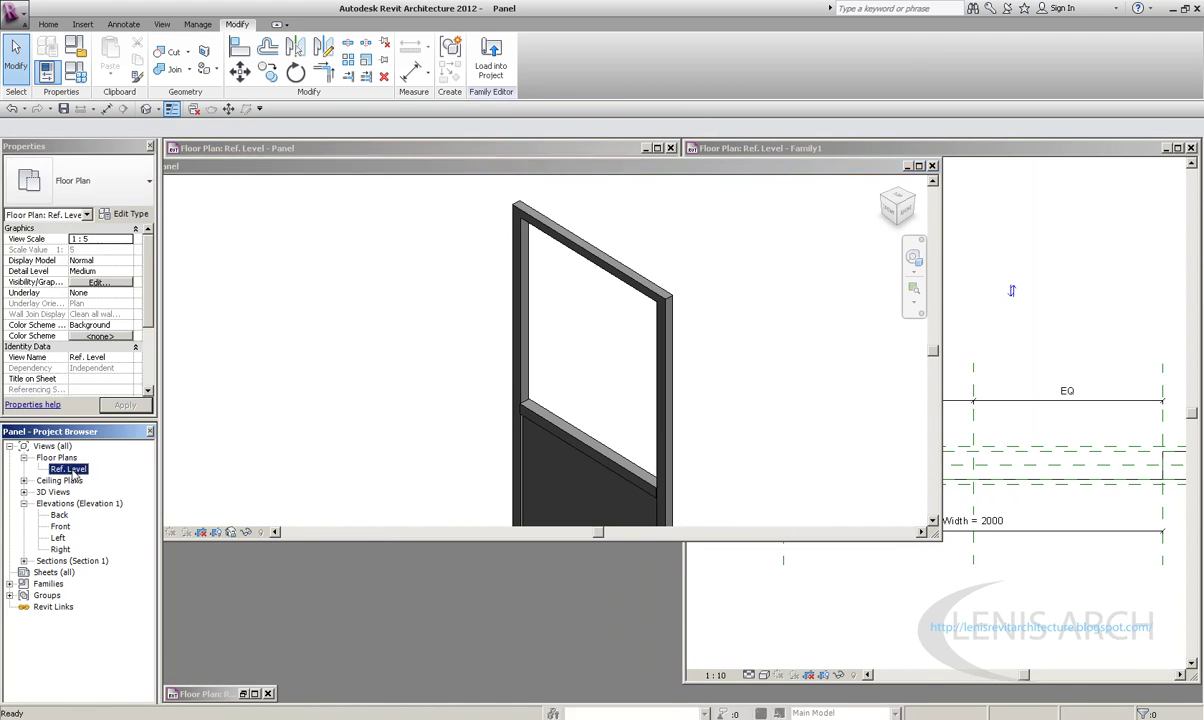
left_click_drag(494, 158, 410, 149)
middle_click_drag(304, 258, 349, 336)
scroll(327, 305, "down", 2)
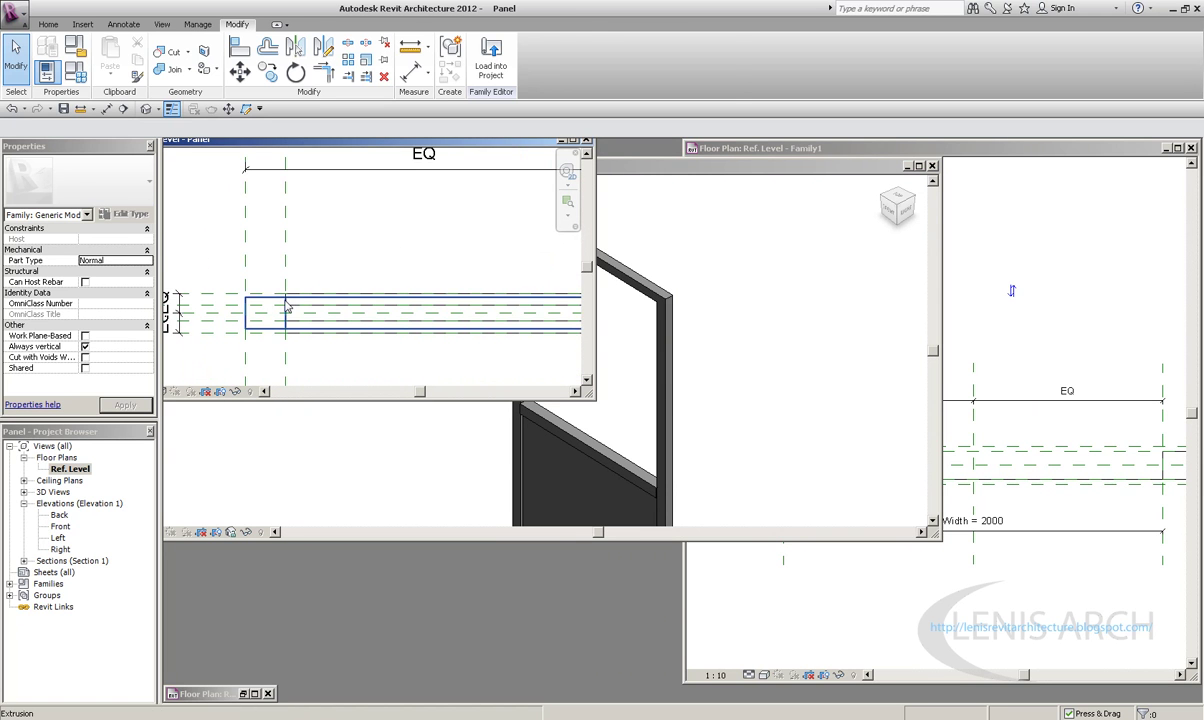
left_click(289, 302)
mouse_move(290, 307)
middle_mouse_down()
mouse_move(525, 279)
mouse_move(385, 302)
middle_mouse_up()
scroll(431, 296, "up", 2)
Align the extrusion edge to a reference plane using the Align tool
key("l")
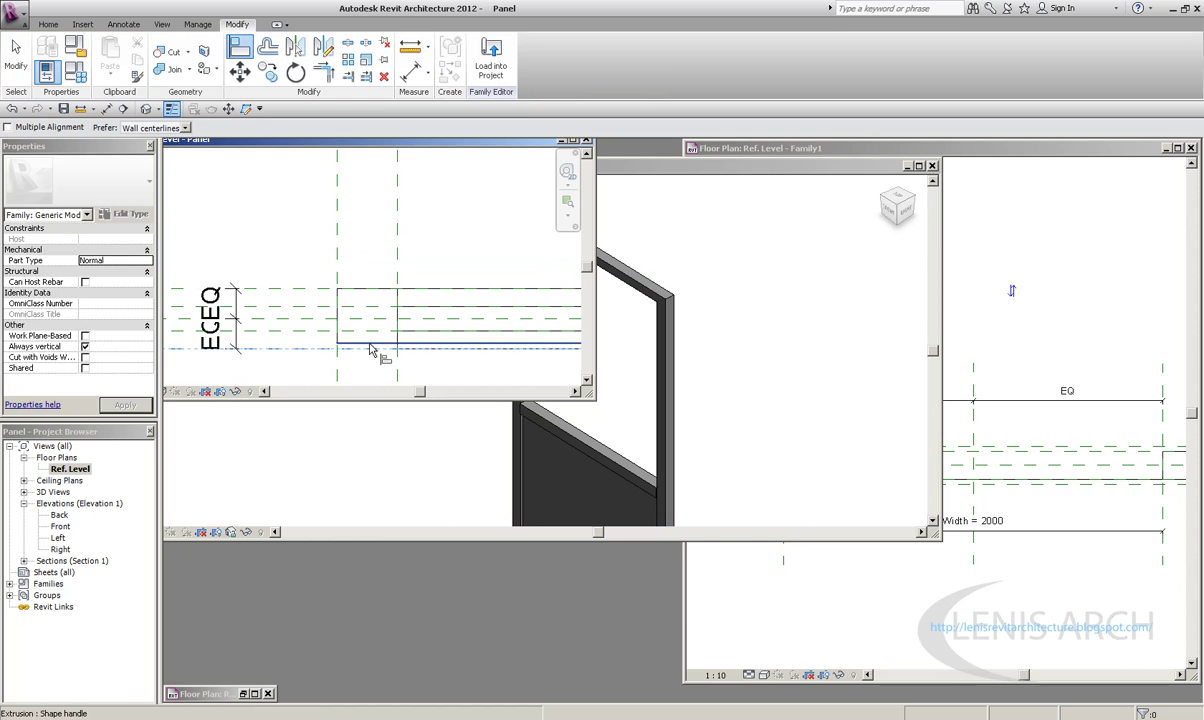
scroll(312, 376, "down", 2)
left_click(312, 376)
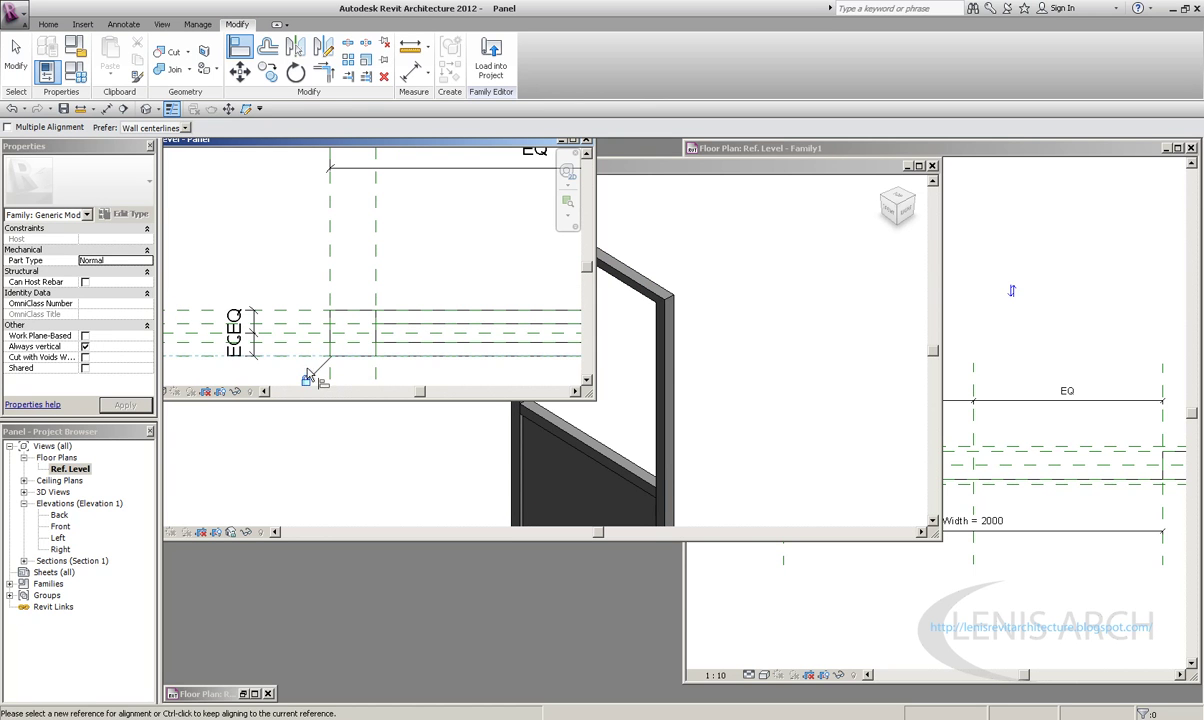
left_click(16, 60)
left_click(360, 322)
middle_click_drag(297, 316, 411, 242)
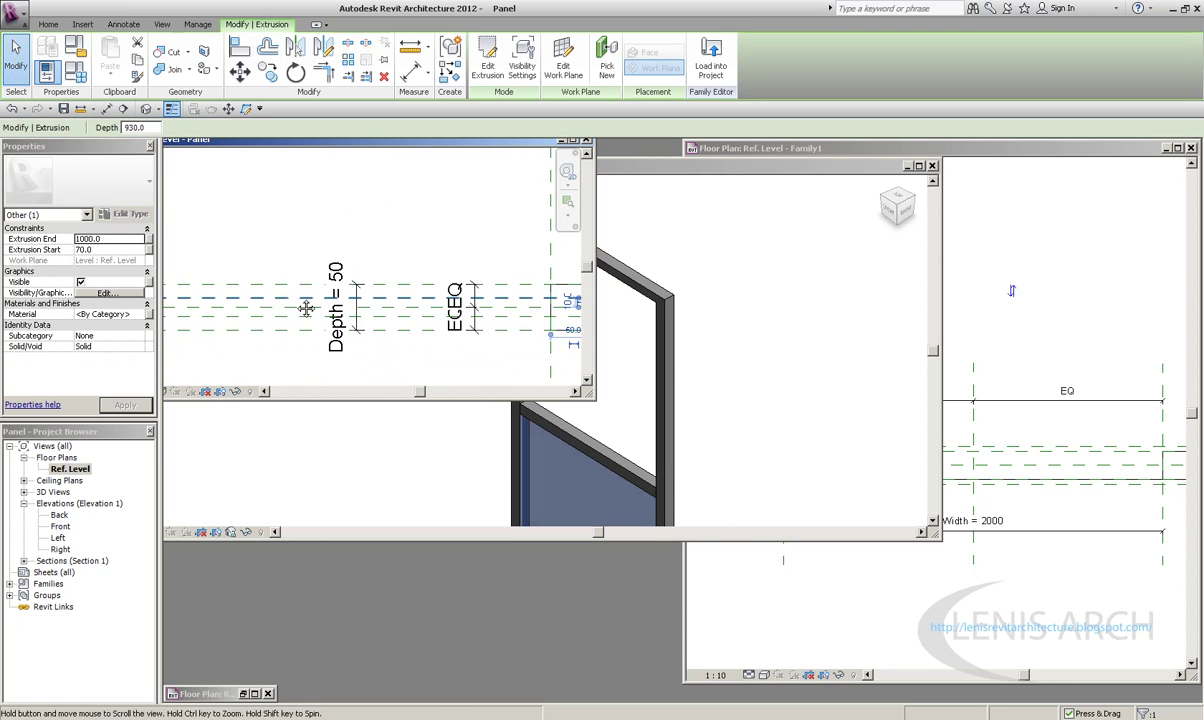
left_click(411, 242)
Maximize the plan view and zoom in on the Depth and EQ dimensions
scroll(465, 310, "up", 1)
scroll(440, 313, "up", 1)
scroll(420, 316, "up", 1)
middle_click_drag(400, 318, 351, 330)
scroll(310, 336, "down", 1)
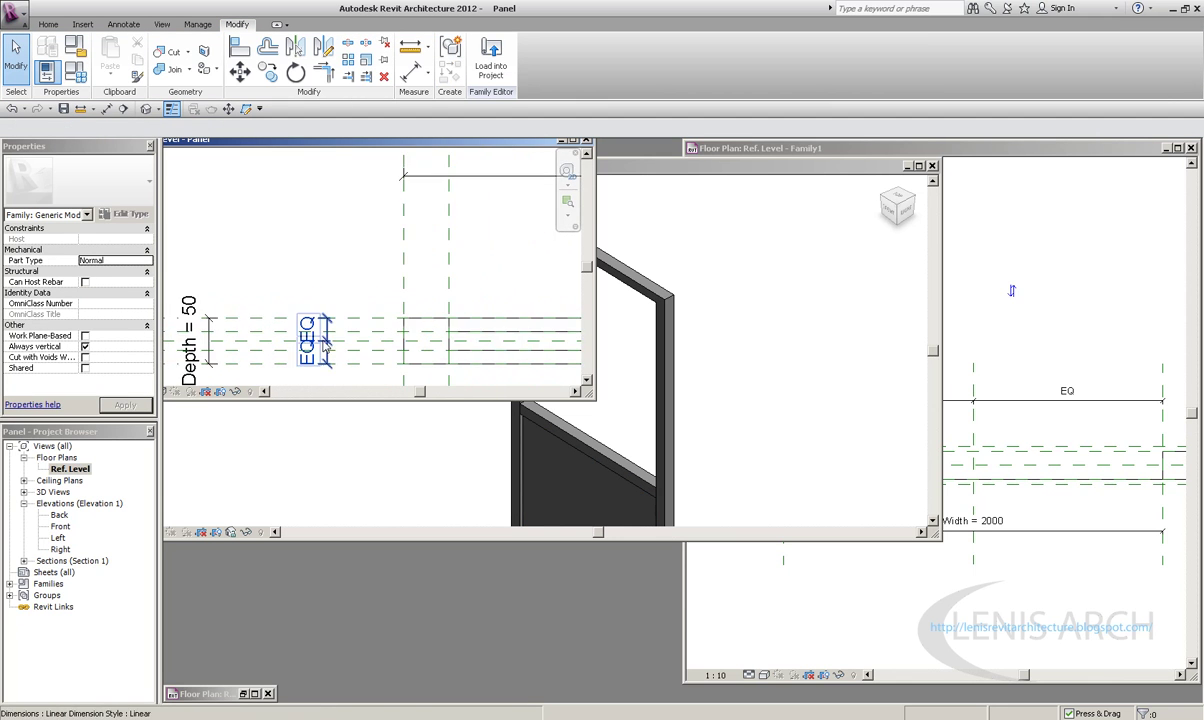
scroll(300, 345, "down", 1)
left_click(573, 141)
middle_click_drag(731, 341, 551, 462)
scroll(500, 400, "up", 3)
scroll(462, 352, "up", 1)
Place an aligned dimension across the inner reference planes and toggle it to EQ
left_click(123, 24)
left_click(45, 55)
scroll(355, 385, "up", 3)
scroll(523, 503, "down", 1)
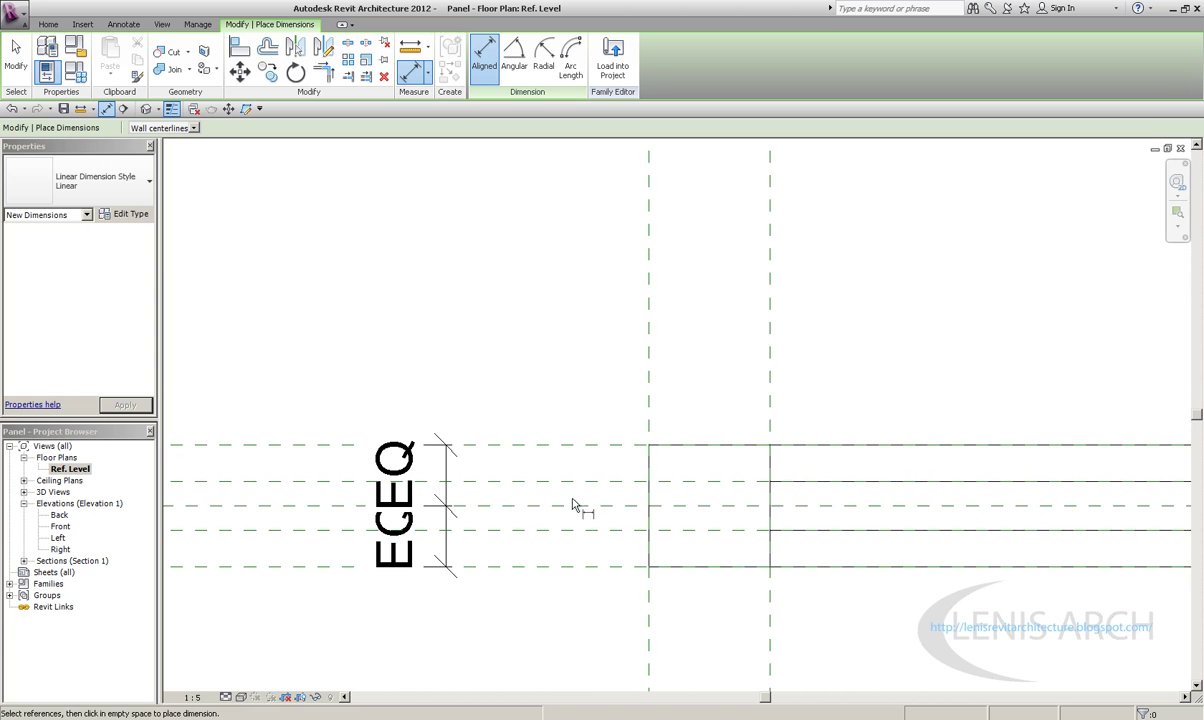
left_click(586, 492)
left_click(598, 528)
left_click(592, 545)
left_click(565, 505)
Add a 20 thickness dimension and move the EQ dimension string further left
middle_click_drag(520, 505, 580, 500)
scroll(590, 498, "down", 1)
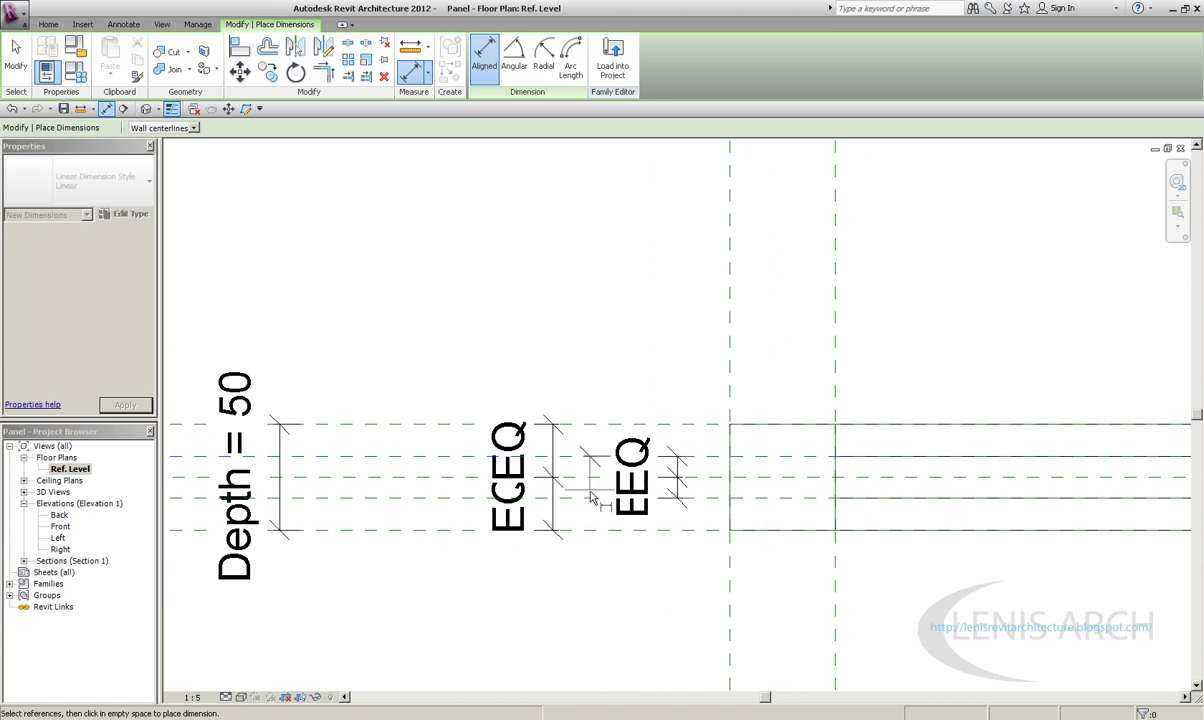
left_click(598, 508)
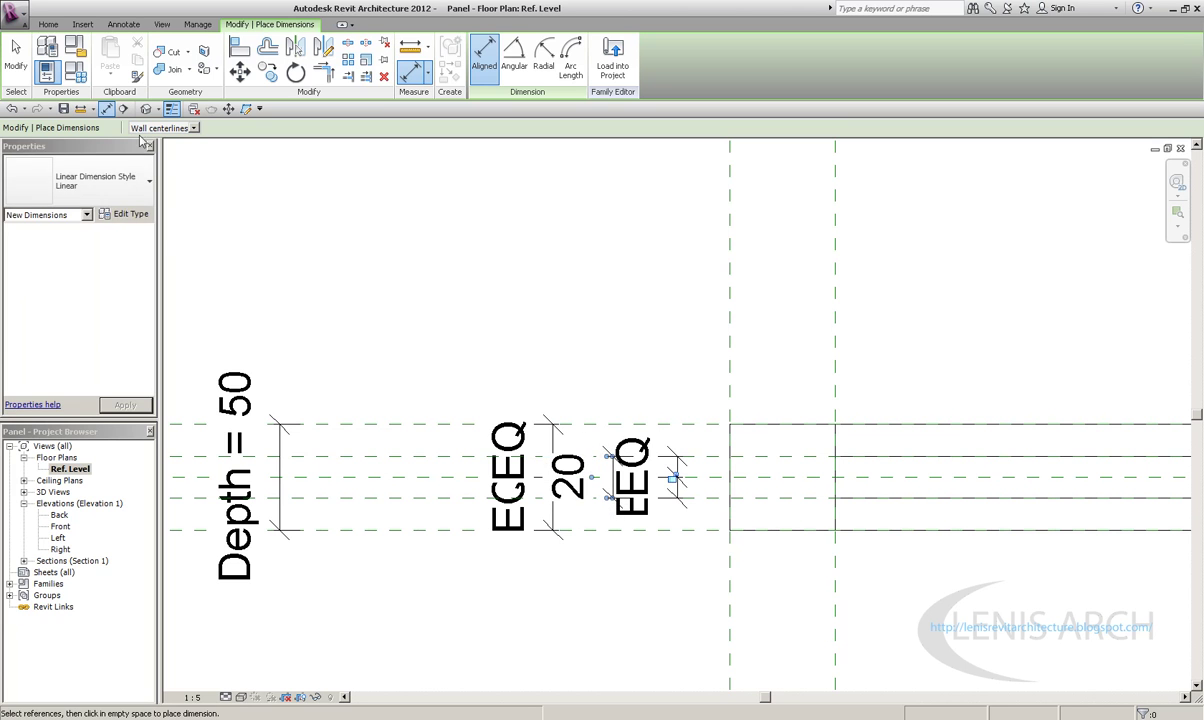
left_click(16, 70)
left_click_drag(530, 475, 375, 475)
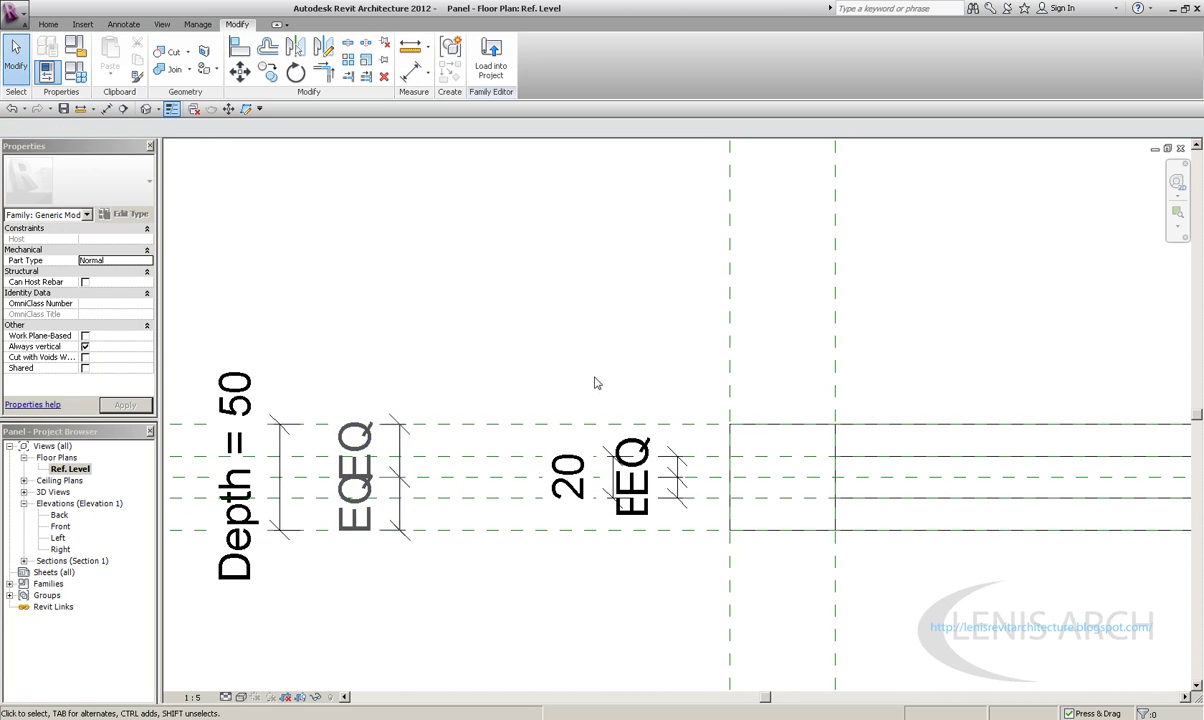
scroll(596, 381, "down", 1)
middle_click_drag(708, 465, 680, 467)
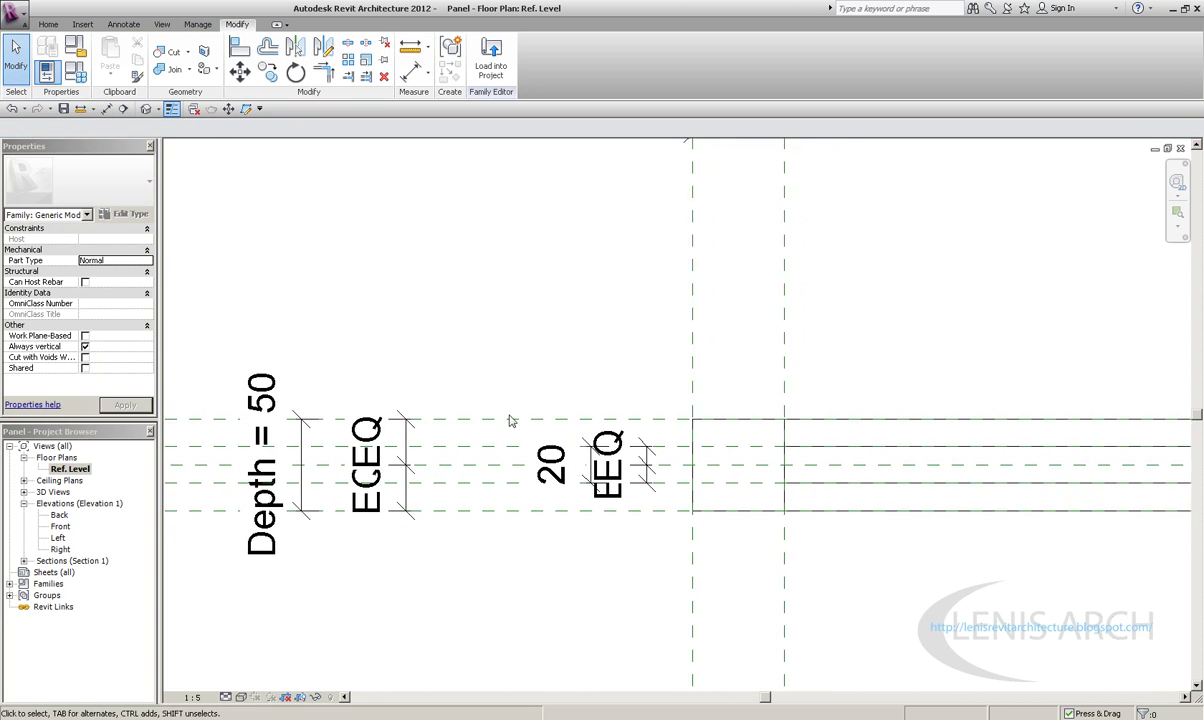
Tile the views with WT, activate the 3D view, and check the louvre reference photo
key("w")
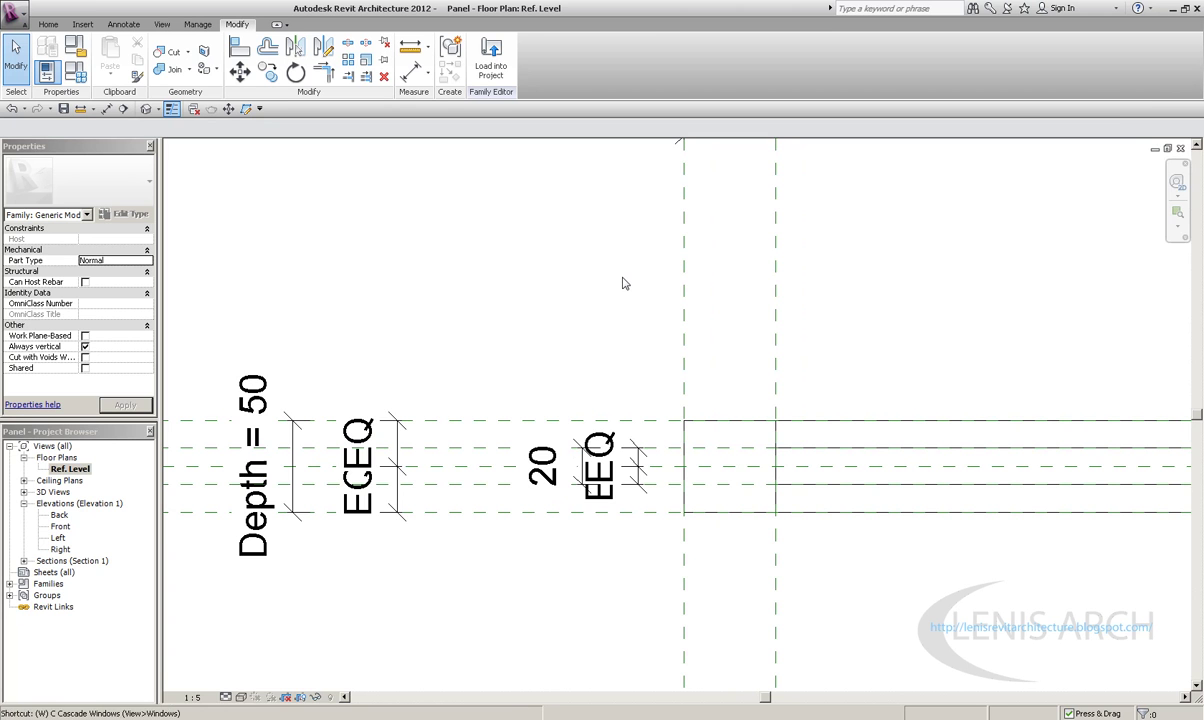
key("t")
left_click(442, 583)
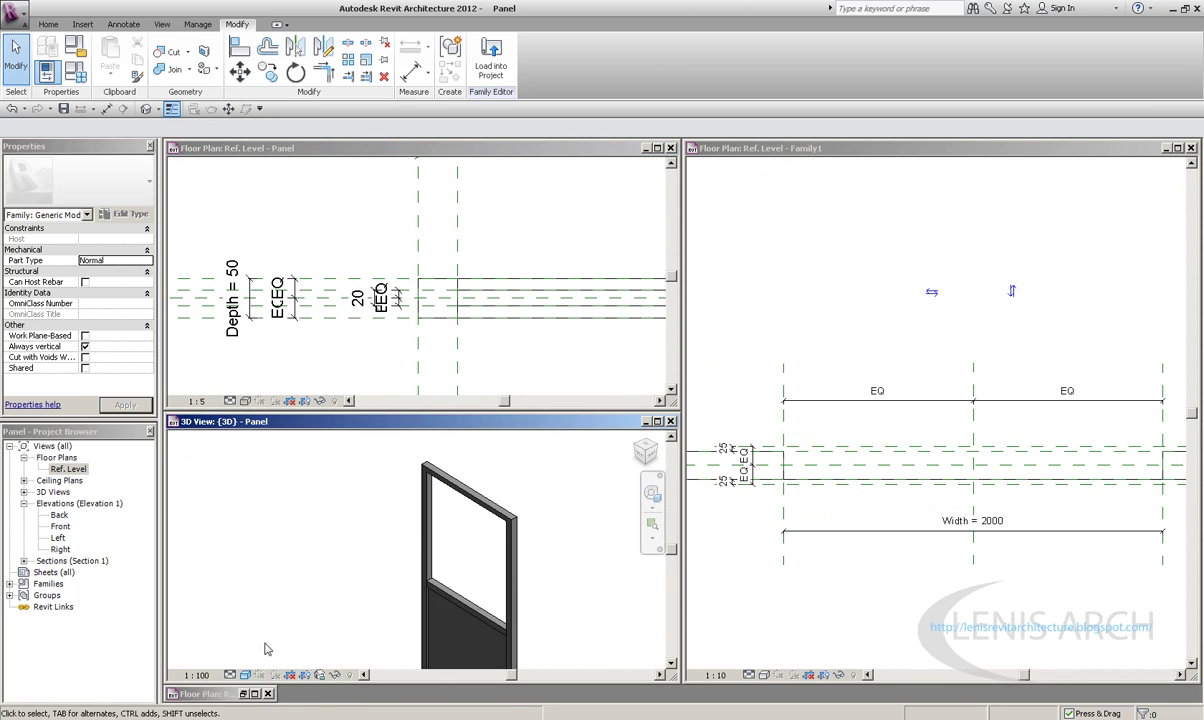
key("alt+Tab")
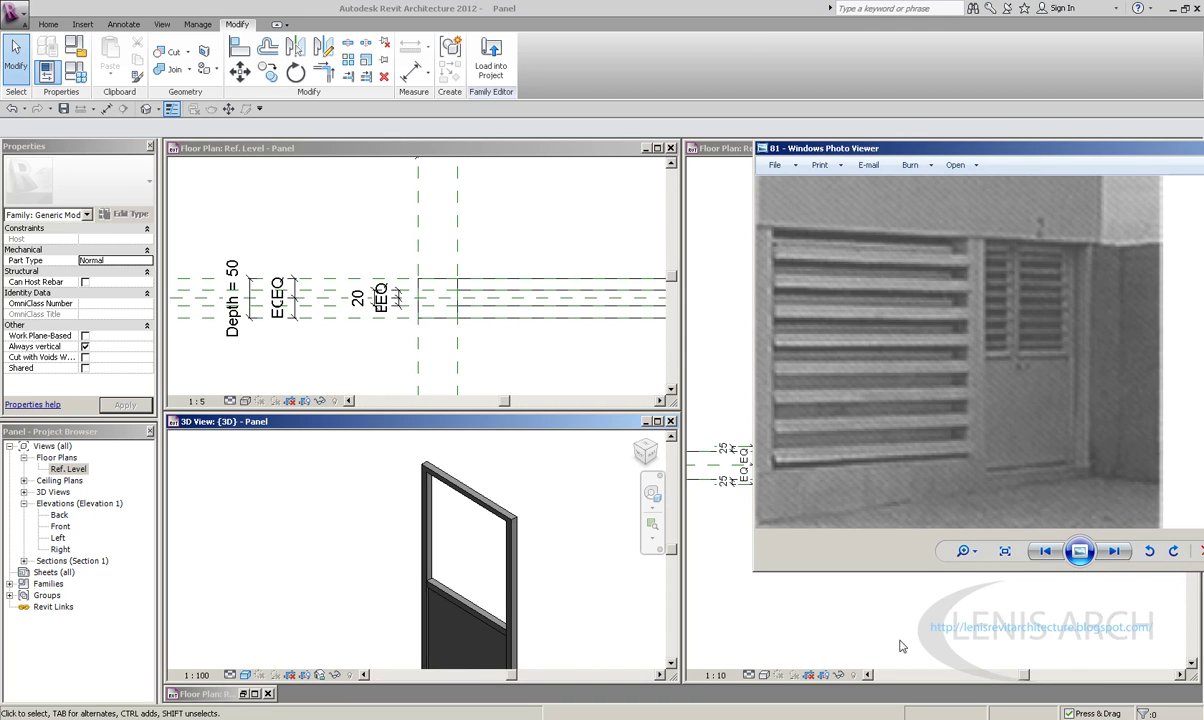
left_click(666, 541)
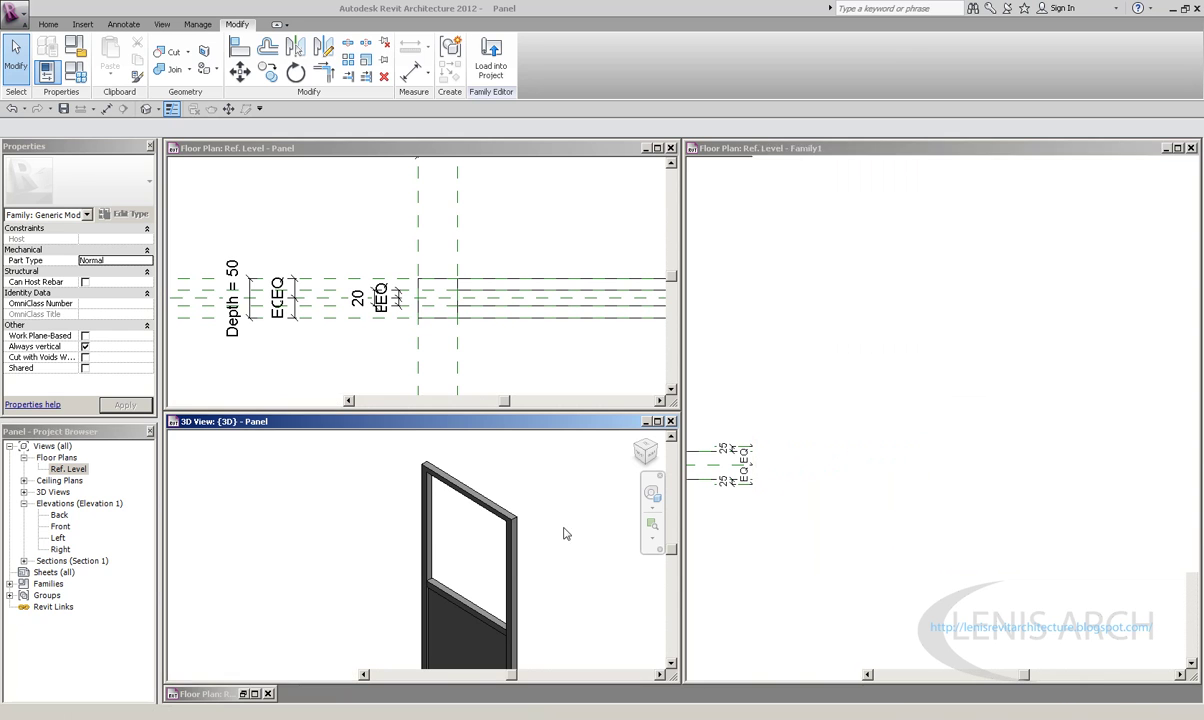
Maximize the Panel Ref. Level plan and zoom on the Width 900, Depth 50 and 20 dimensions
left_click(508, 418)
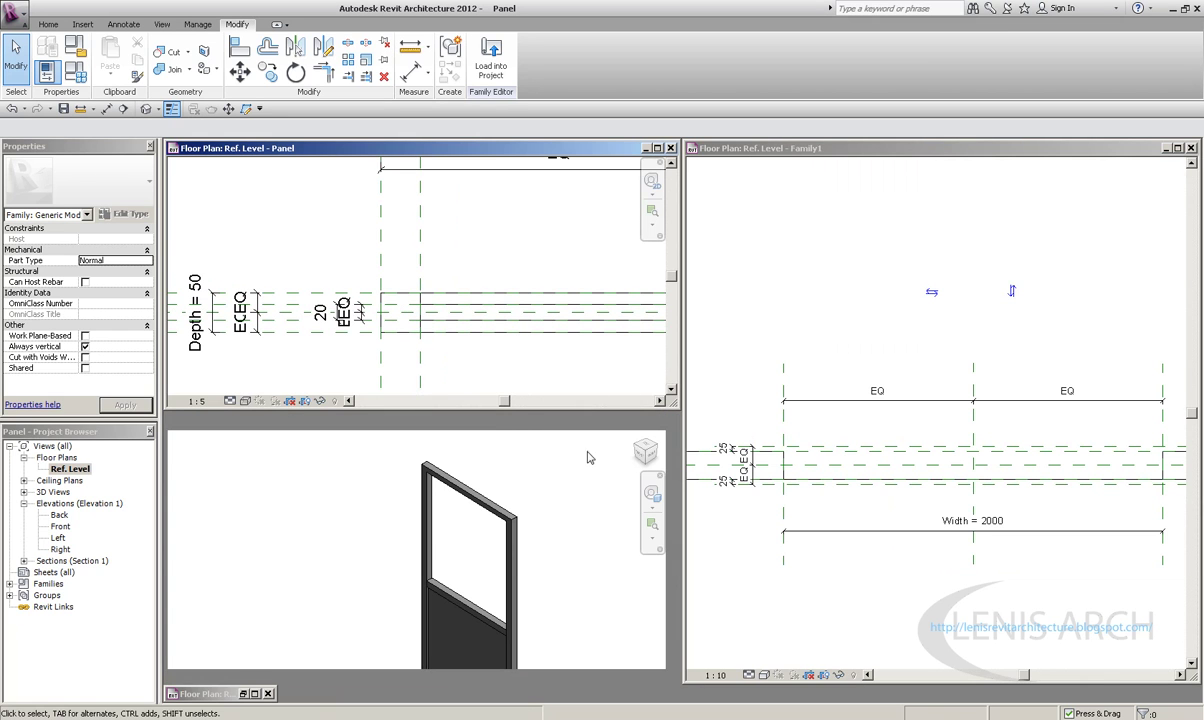
double_click(405, 150)
scroll(516, 395, "down", 2)
scroll(627, 379, "up", 2)
scroll(391, 378, "up", 1)
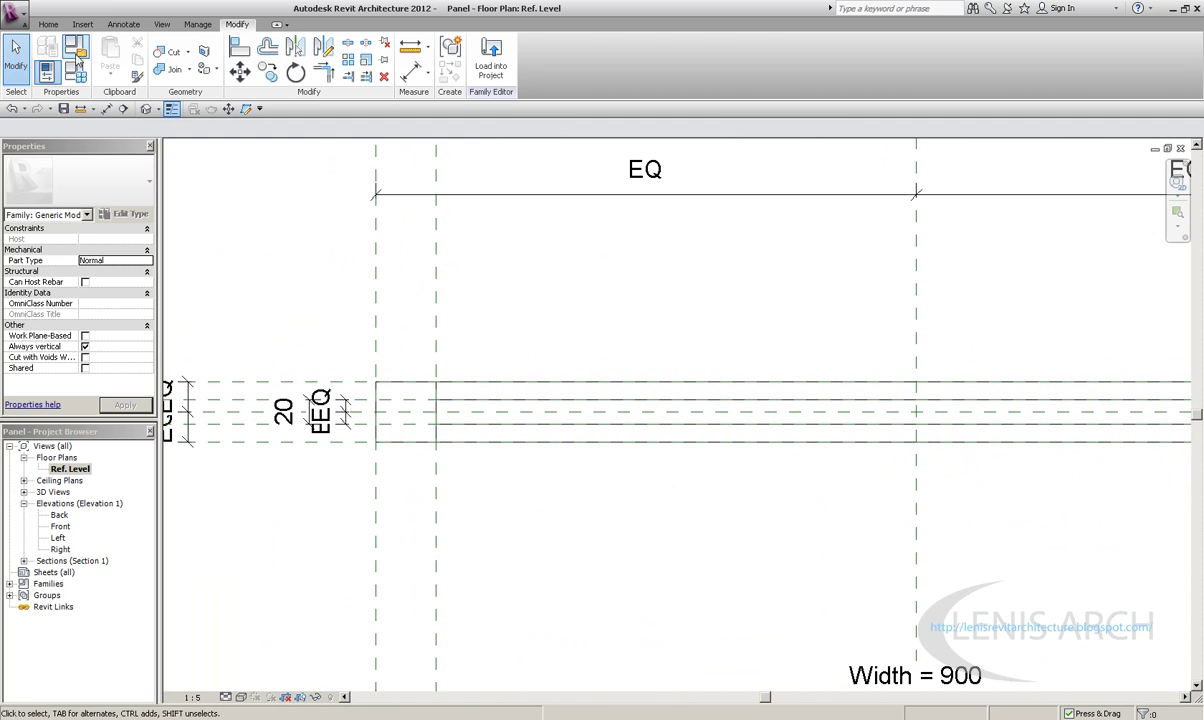
left_click(60, 26)
scroll(460, 410, "down", 2)
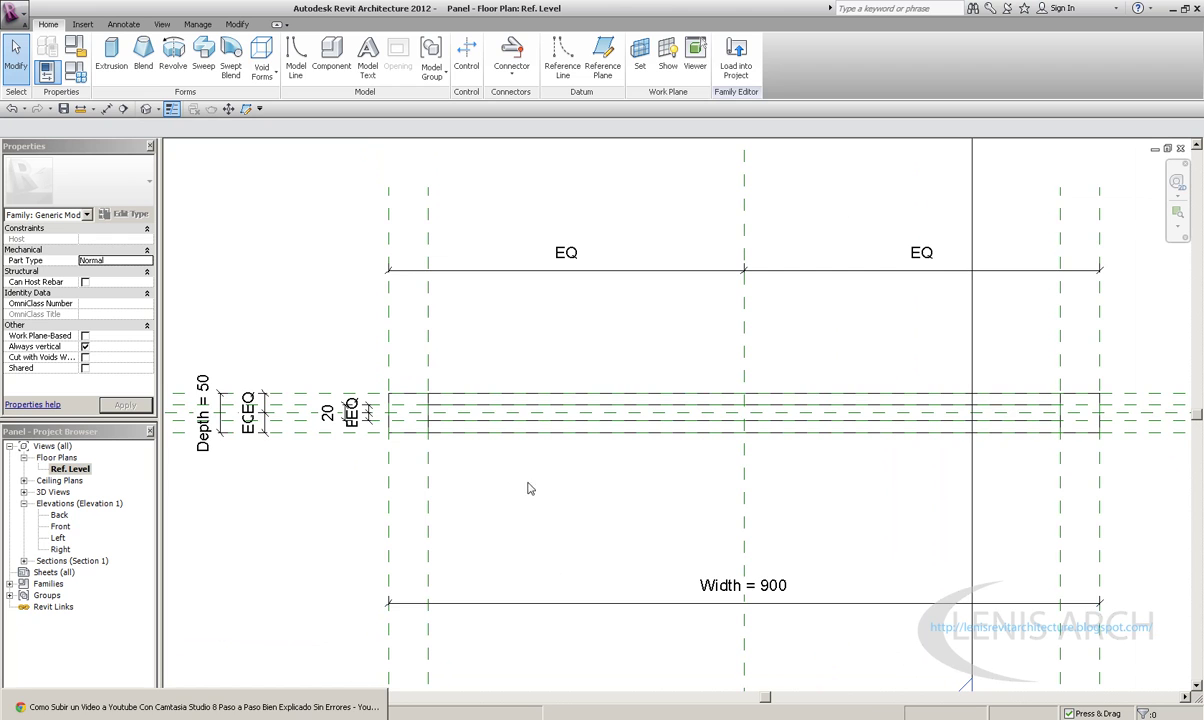
scroll(403, 376, "up", 2)
scroll(451, 457, "down", 1)
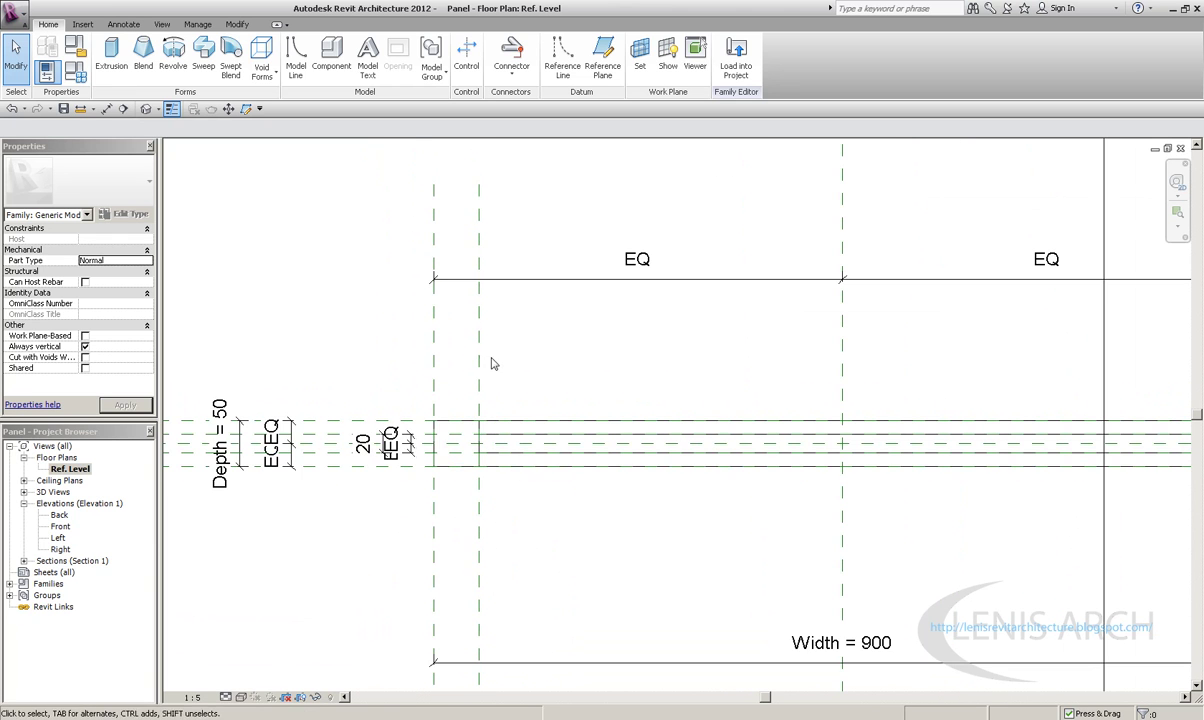
scroll(491, 363, "down", 1)
scroll(484, 444, "up", 2)
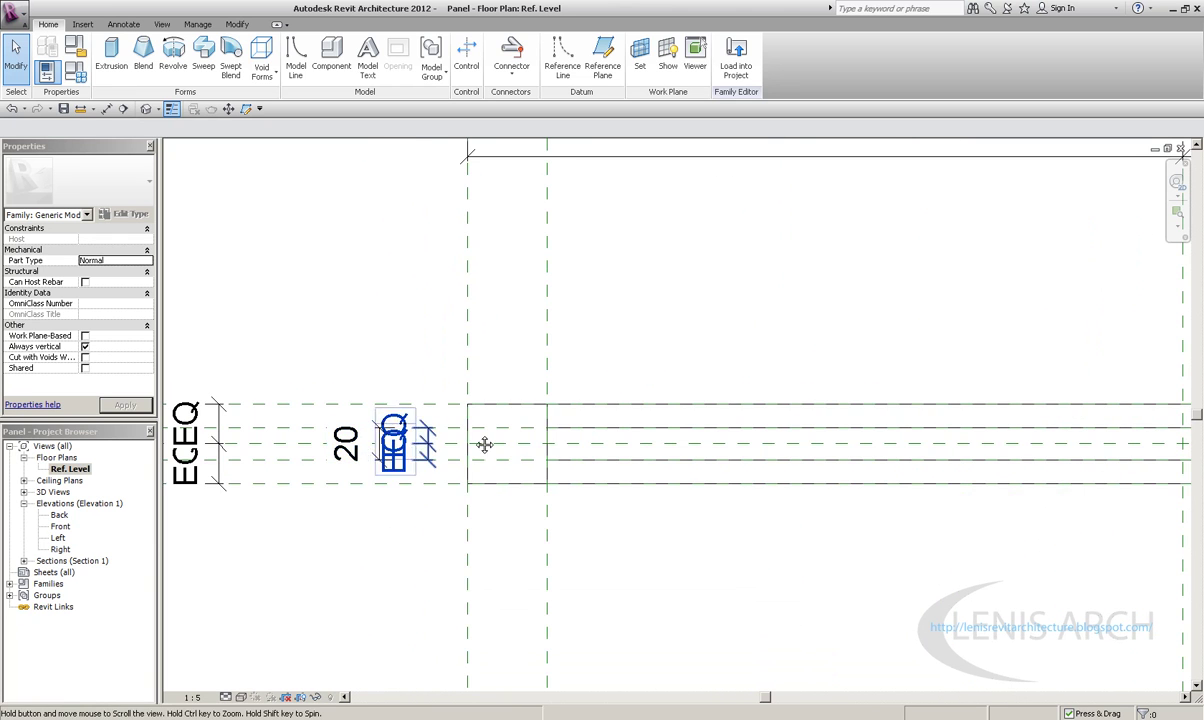
Pan and zoom the floor plan to check the section line across the panel
scroll(484, 444, "down", 1)
scroll(795, 451, "down", 1)
scroll(807, 521, "down", 1)
scroll(807, 521, "up", 1)
middle_click_drag(621, 470, 844, 468)
scroll(844, 468, "down", 1)
left_click(991, 441)
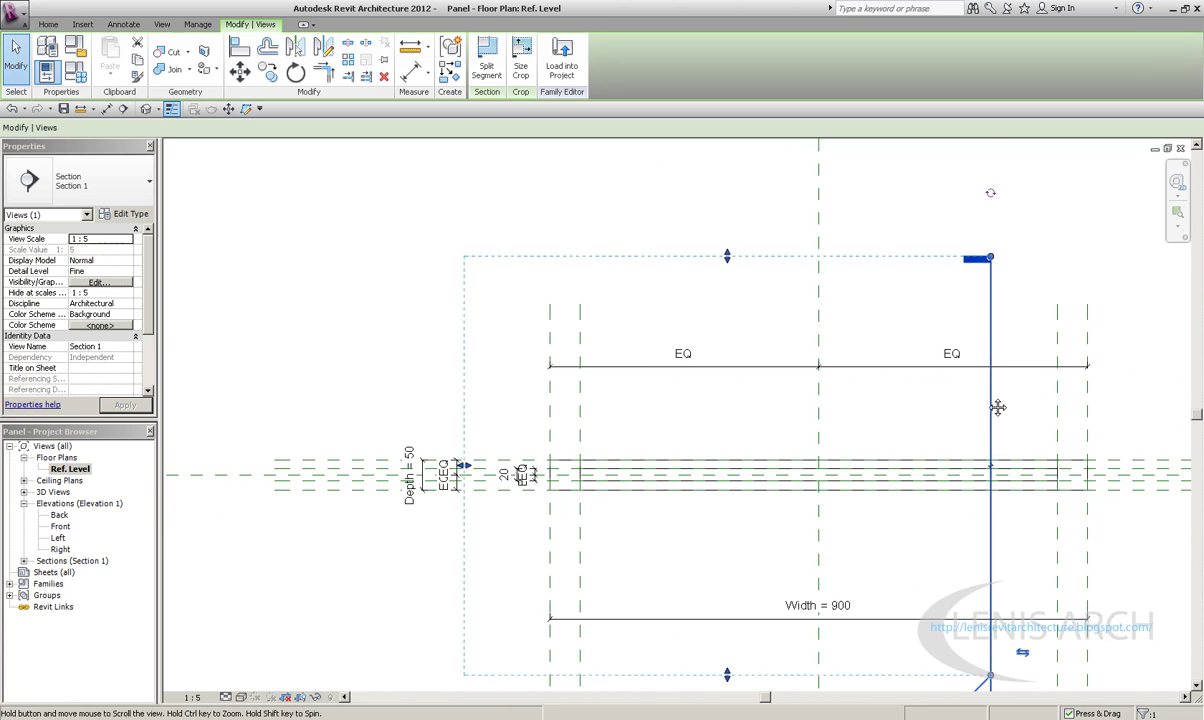
scroll(973, 403, "down", 2)
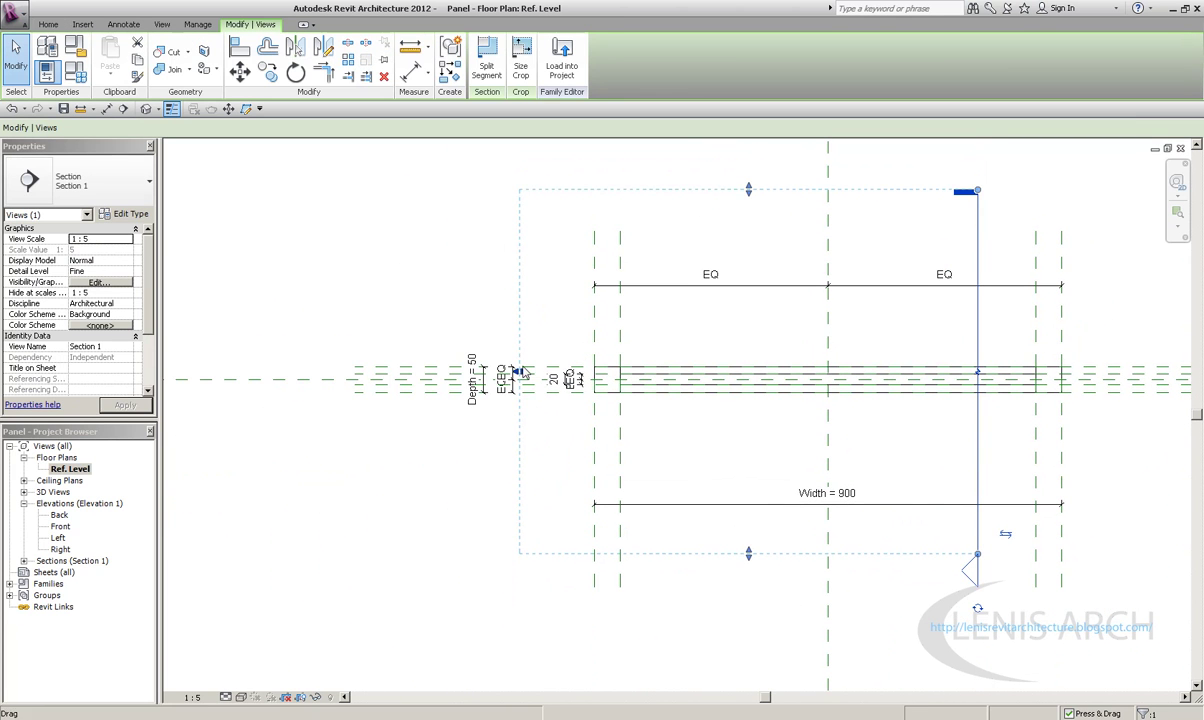
left_click(532, 333)
middle_click_drag(532, 333, 896, 332)
left_click(891, 332)
left_click(333, 336)
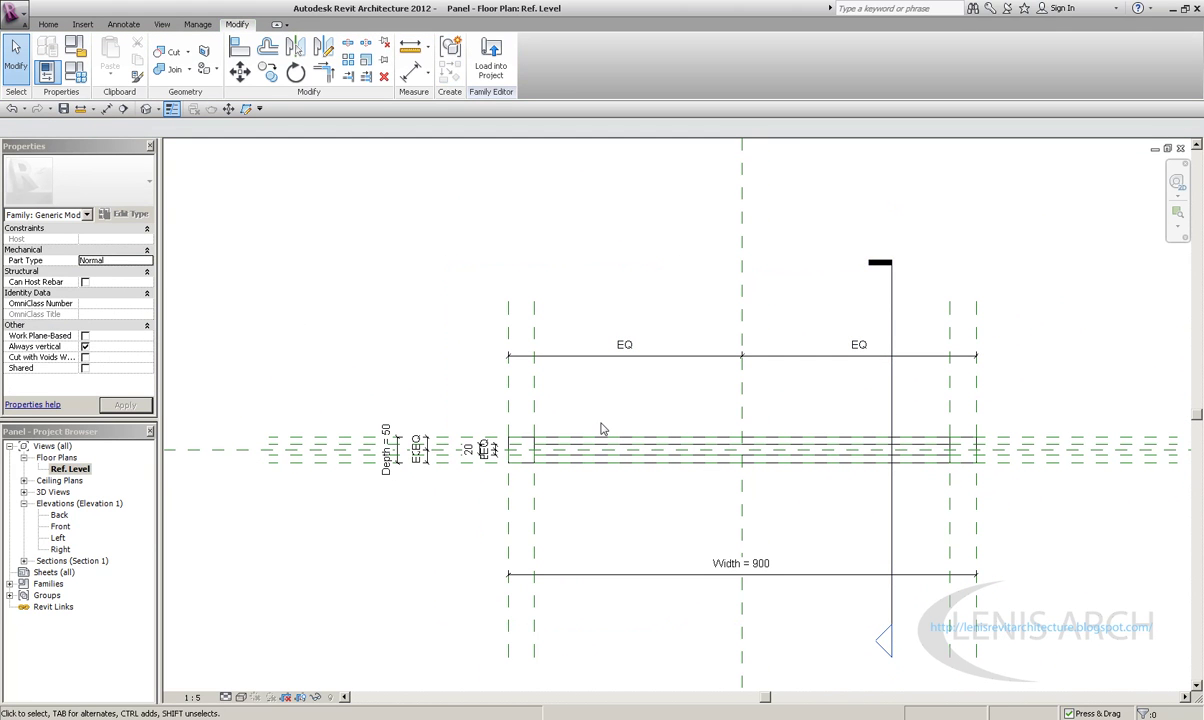
middle_click_drag(602, 429, 526, 382)
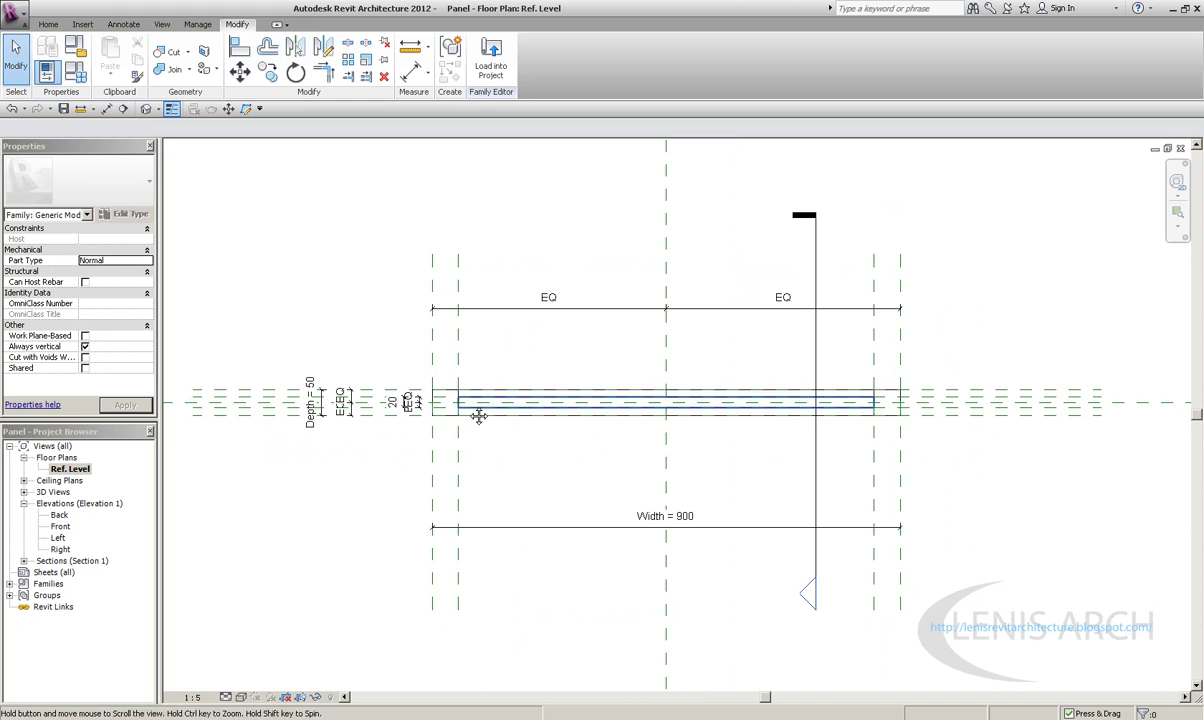
Open the panel's default 3D view, then return to the Ref. Level floor plan
left_click(146, 109)
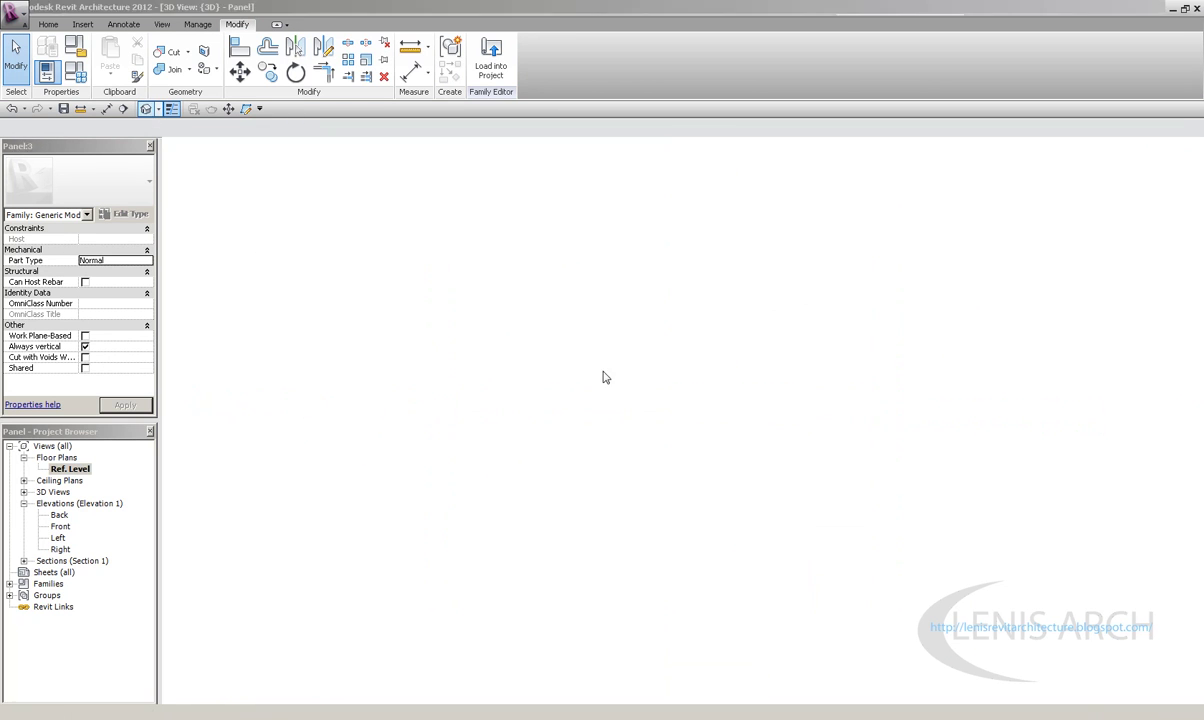
key("ctrl+Tab")
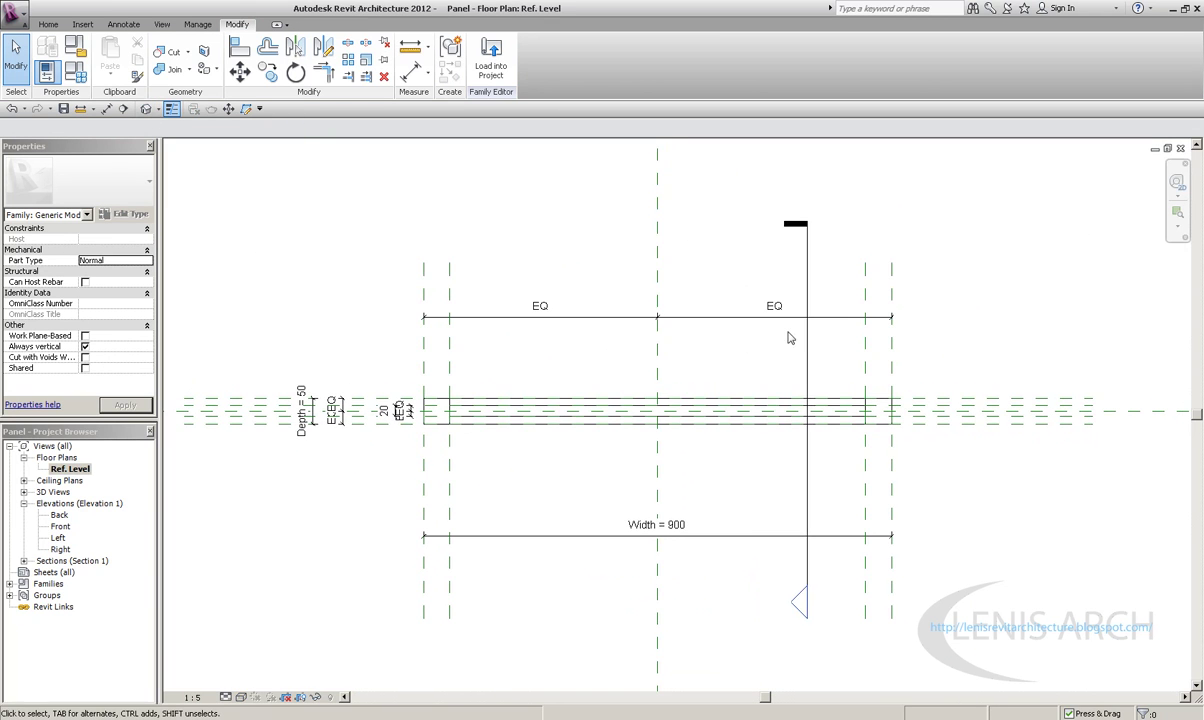
scroll(800, 352, "down", 2)
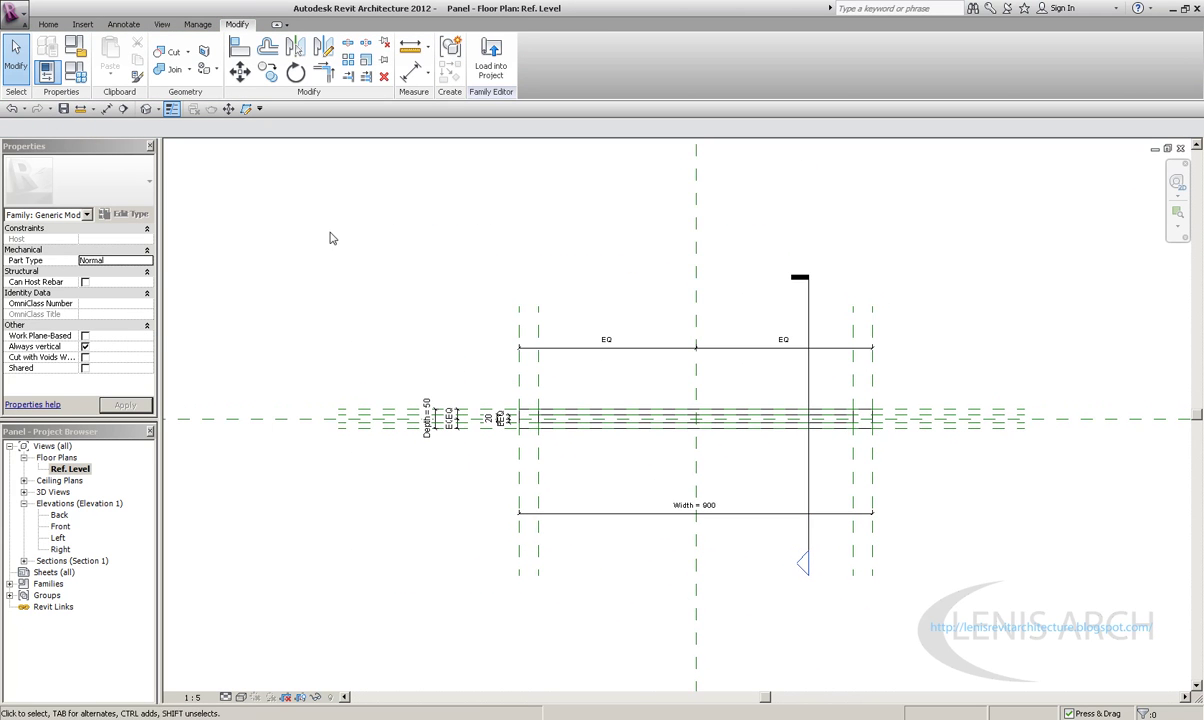
scroll(610, 420, "up", 3)
scroll(706, 444, "down", 1)
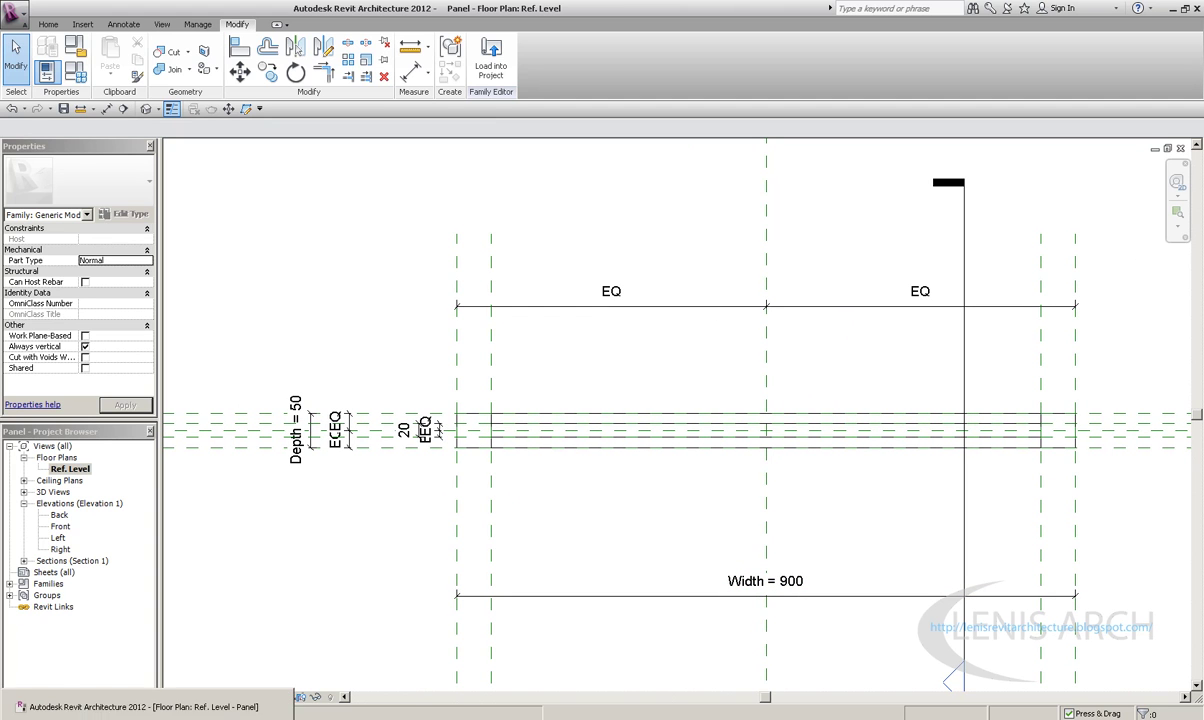
Hide the rendering progress box and bring up the panel's 3D view
key("alt+Tab")
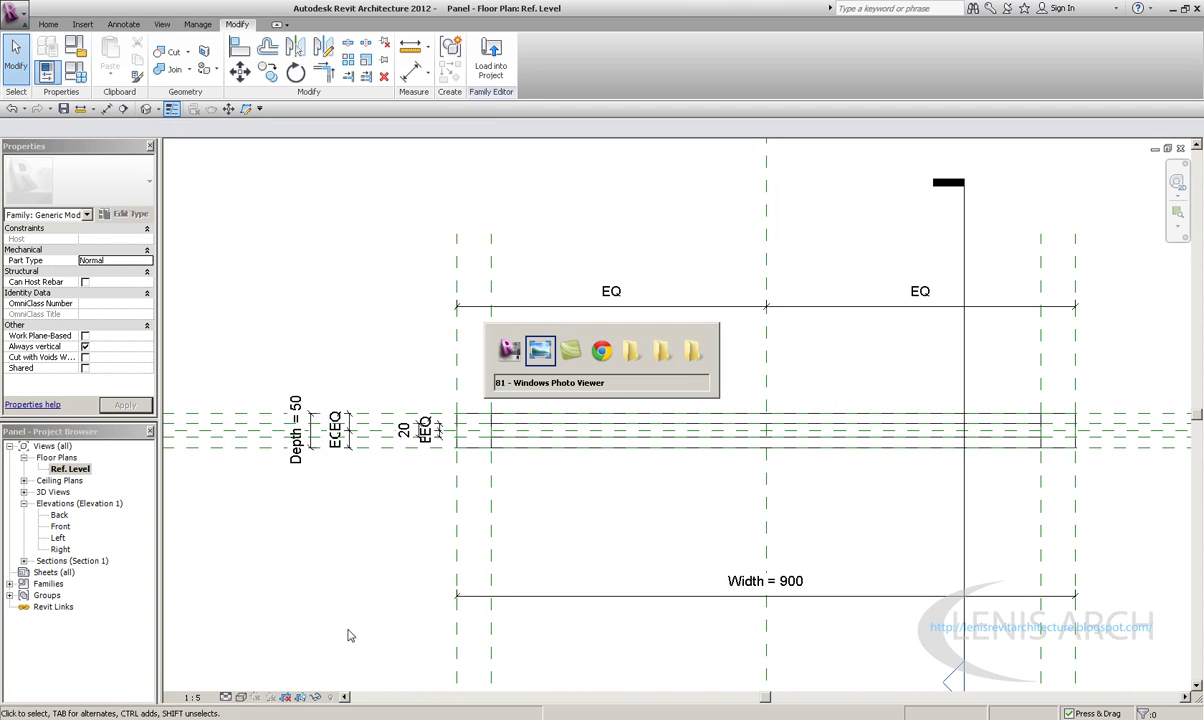
left_click_drag(963, 651, 1012, 621)
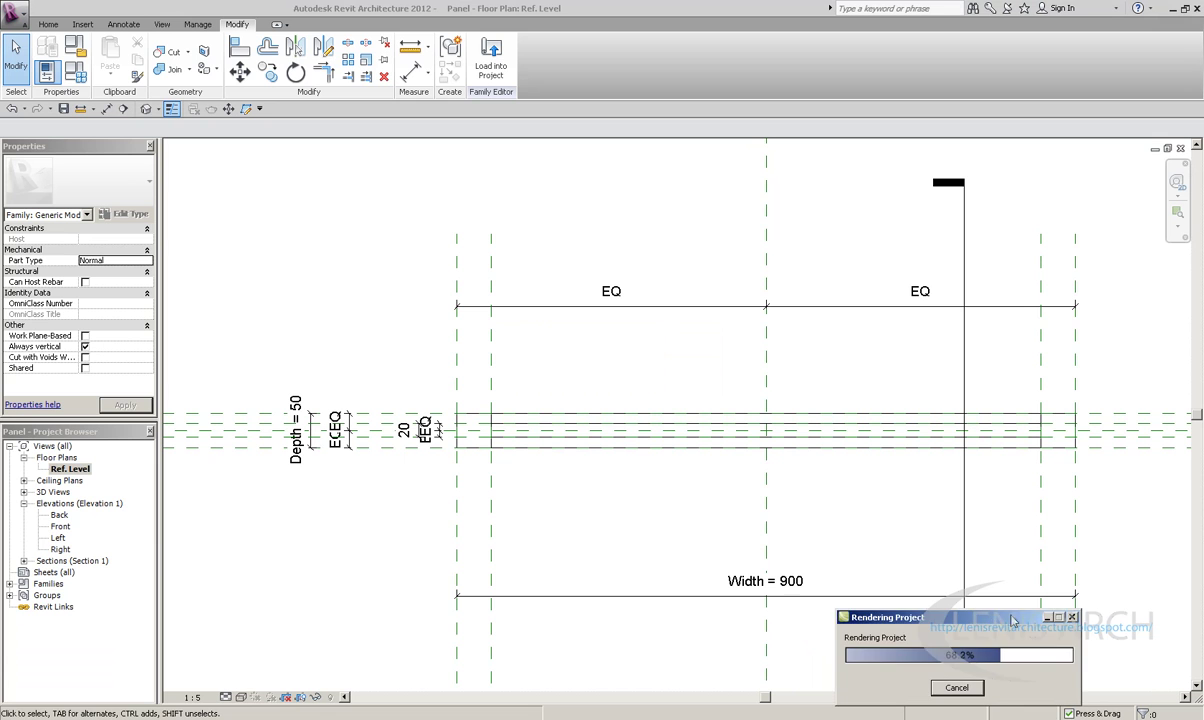
left_click(1049, 617)
scroll(634, 419, "down", 2)
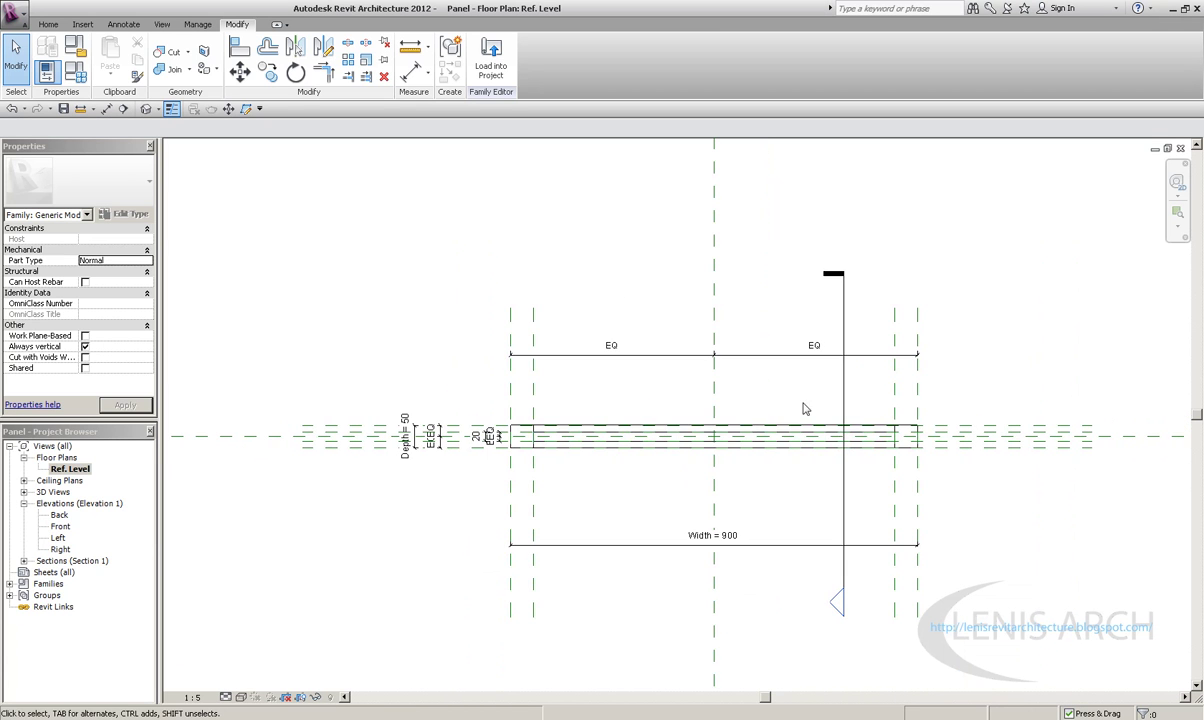
scroll(532, 463, "down", 1)
scroll(532, 463, "up", 2)
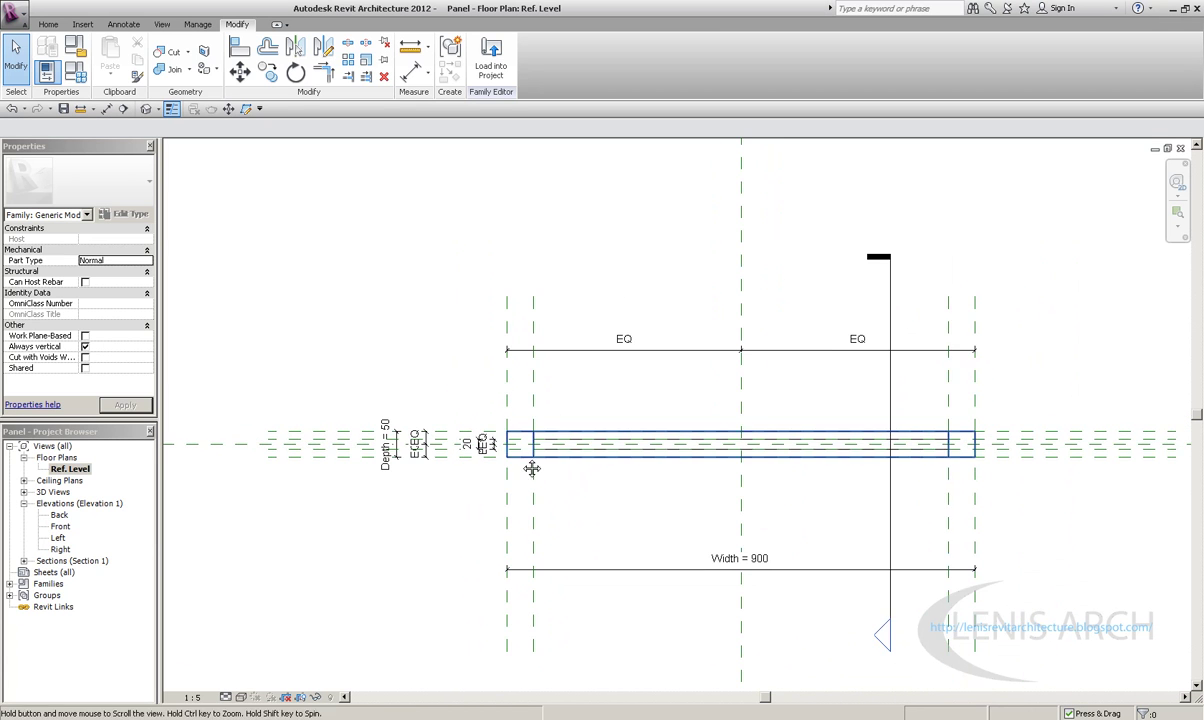
left_click(143, 107)
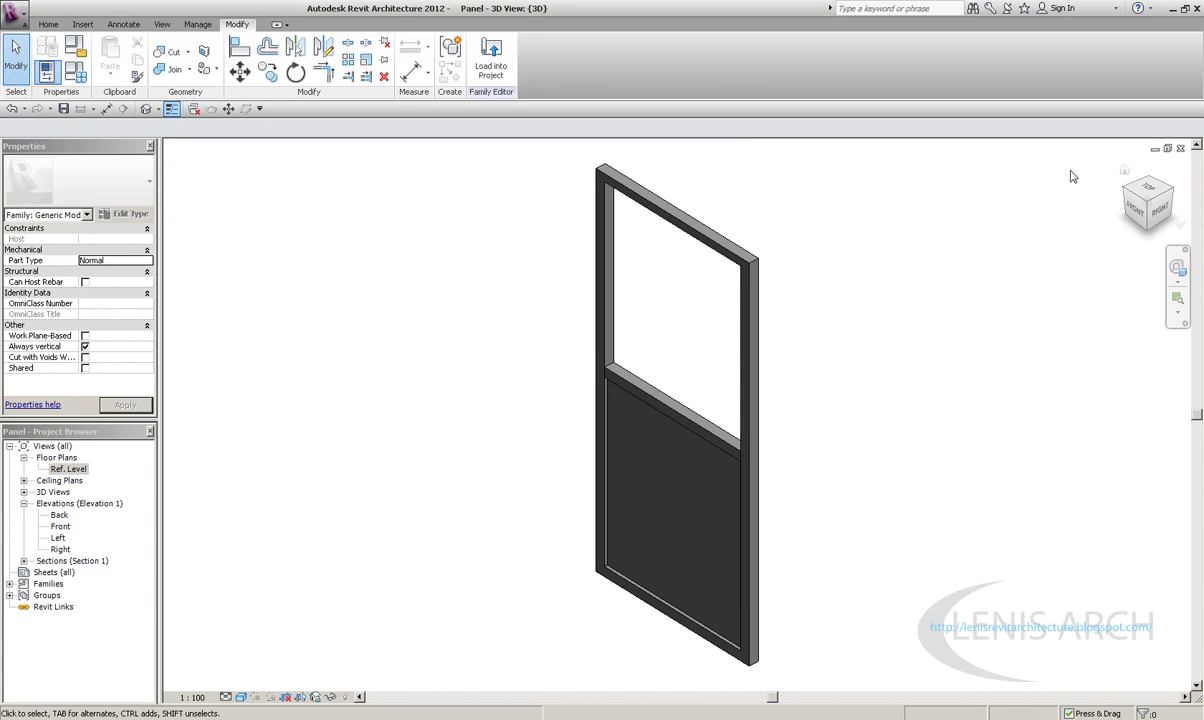
Close the 3D view and open the Front elevation, framing the 2000 dimension
left_click(1181, 149)
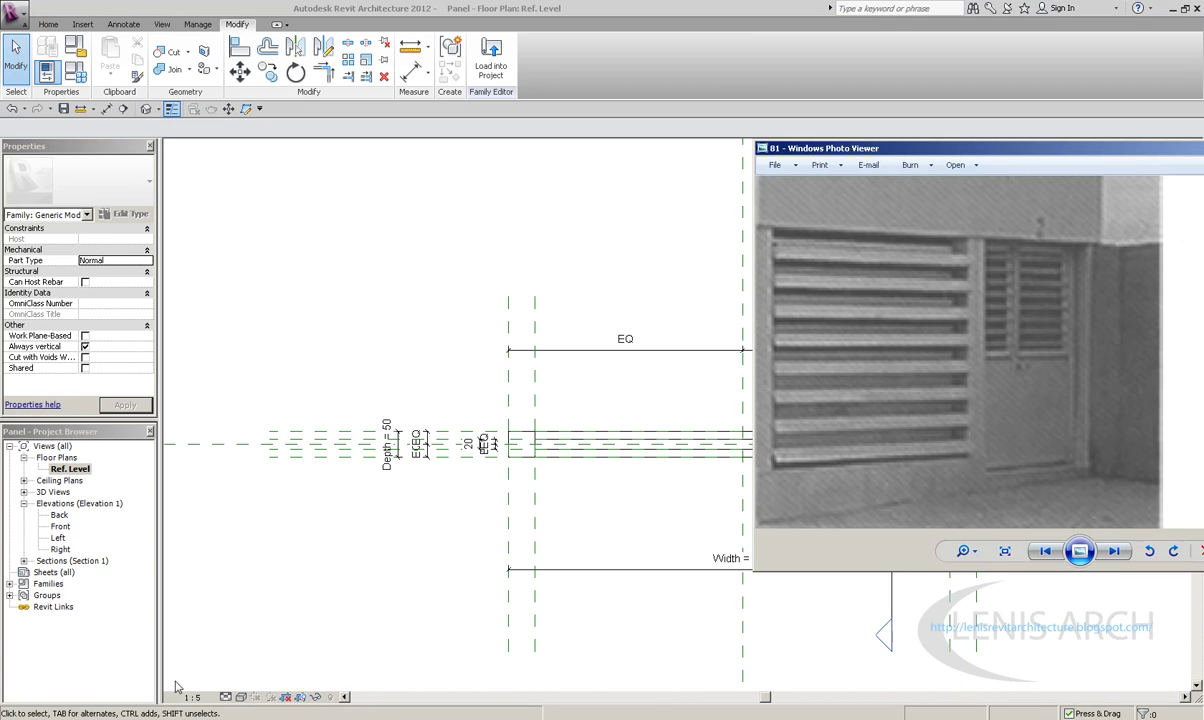
left_click(700, 380)
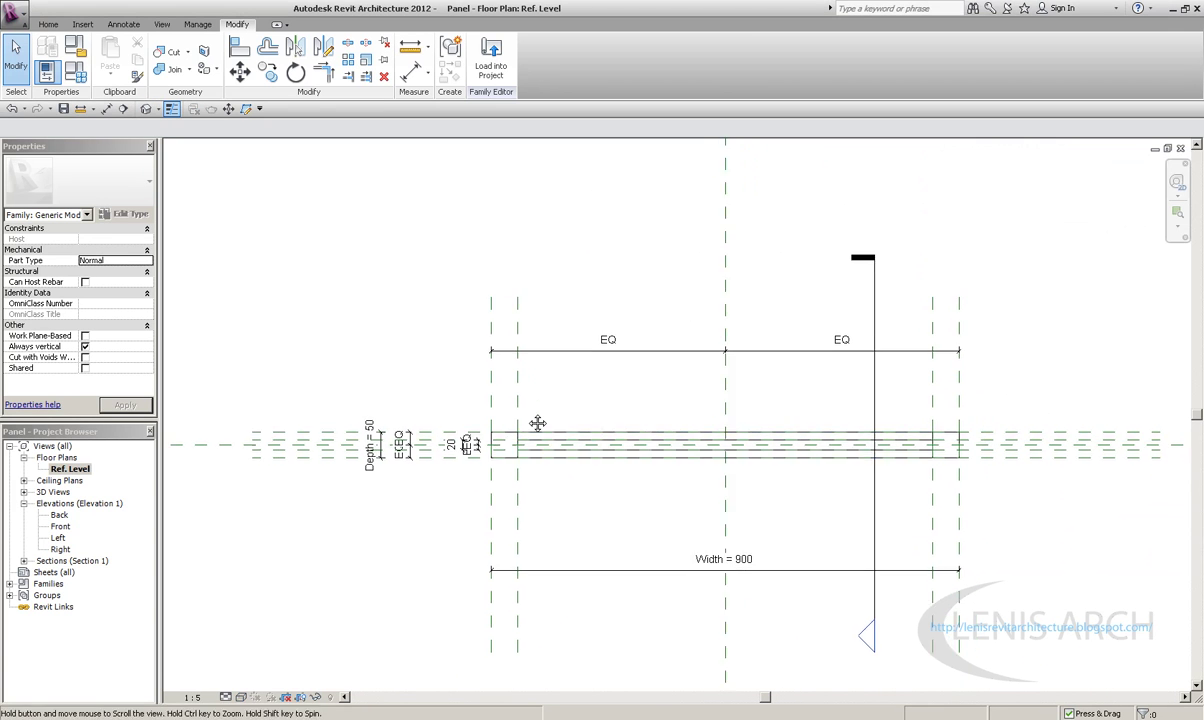
double_click(60, 526)
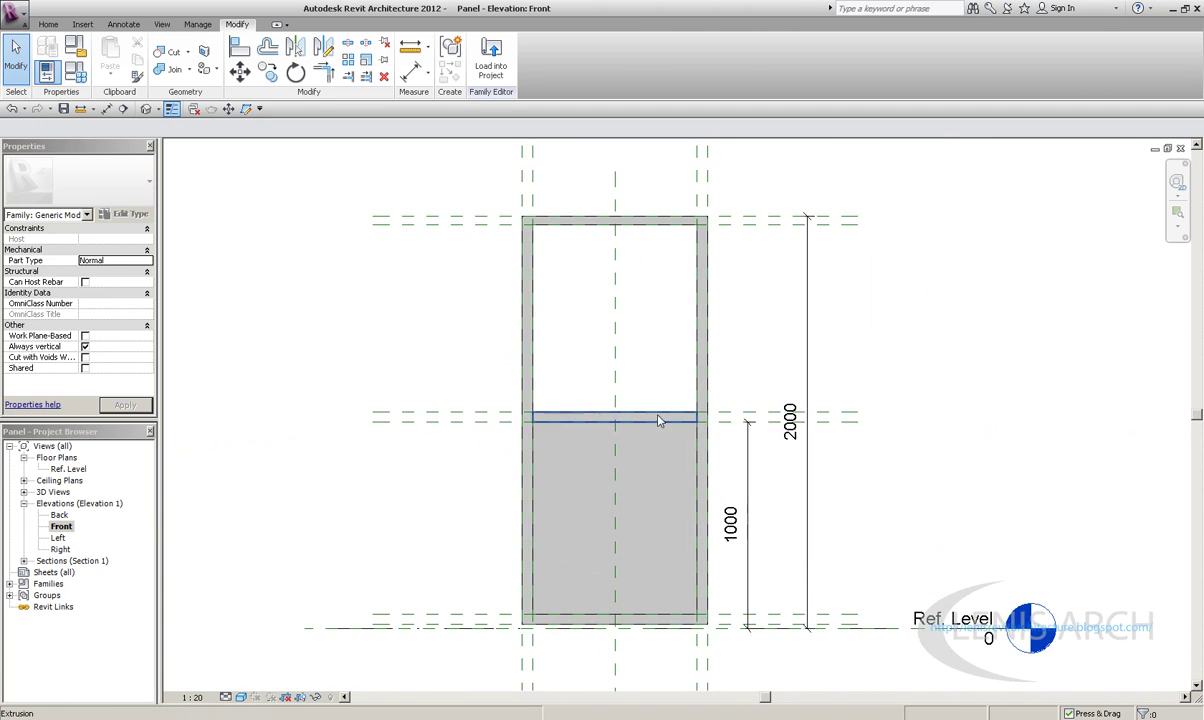
scroll(655, 455, "up", 2)
scroll(655, 455, "down", 2)
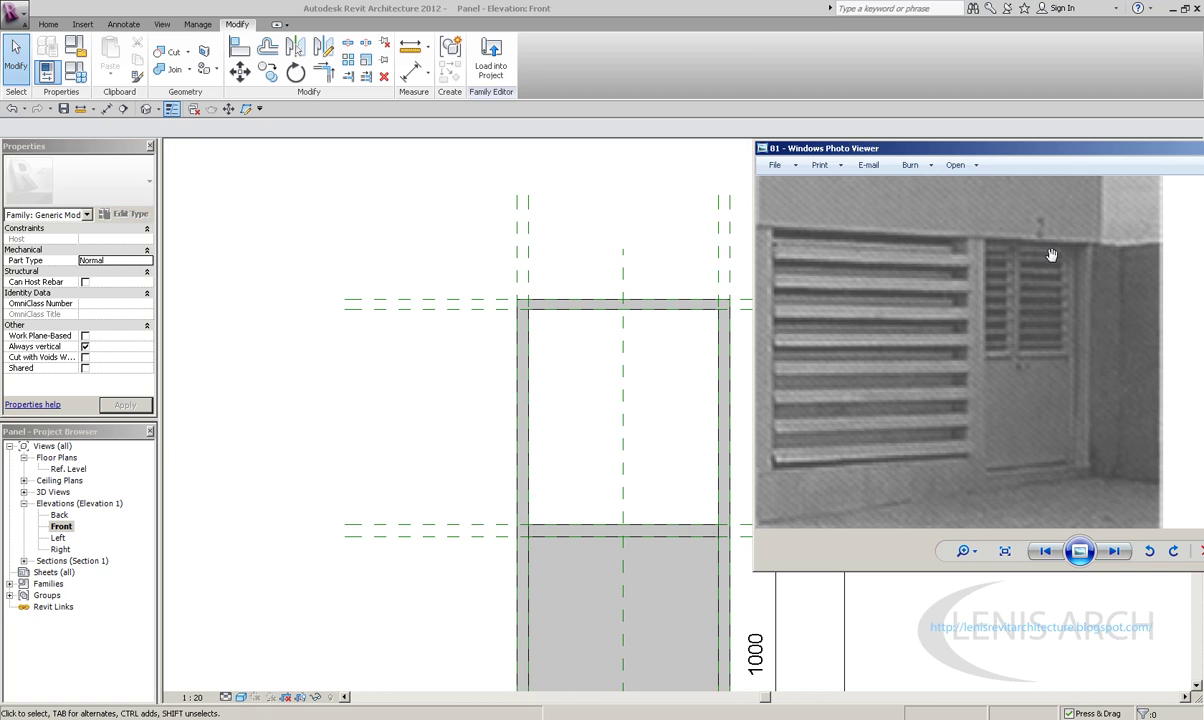
left_click(458, 437)
middle_click_drag(562, 421, 667, 484)
scroll(346, 673, "down", 1)
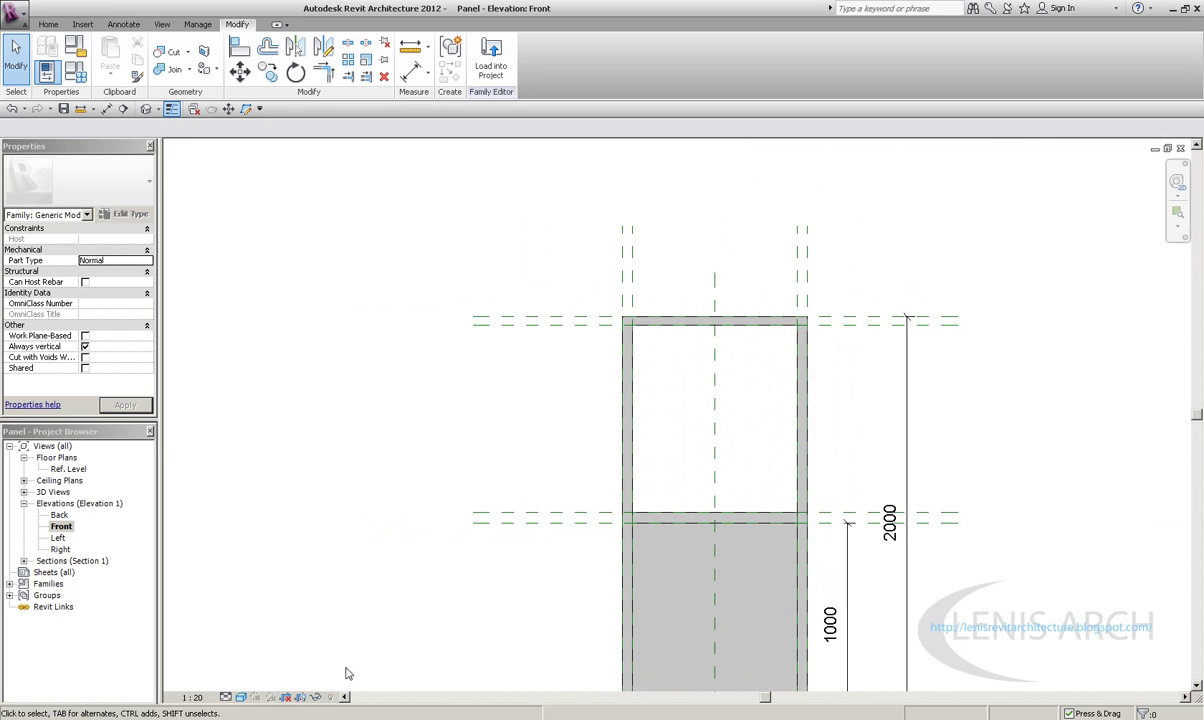
Compare against the louvred panel photo and start a new solid extrusion sketch
key("alt+Tab")
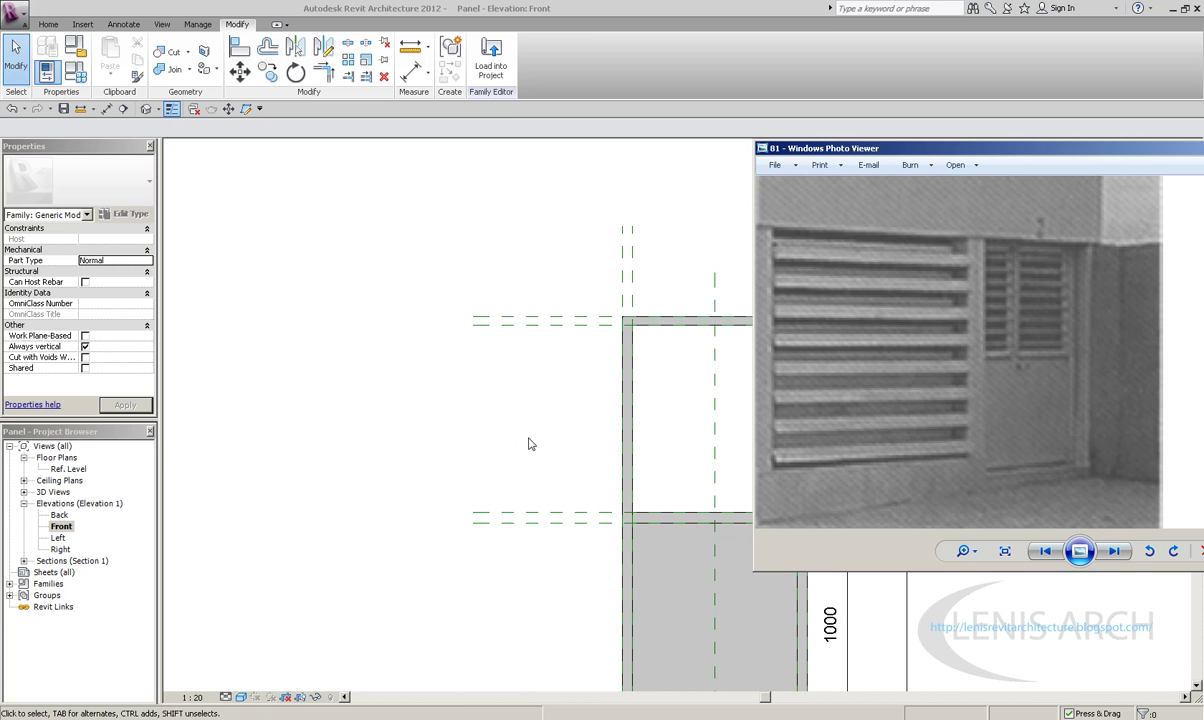
left_click(530, 444)
middle_click_drag(551, 446, 495, 446)
left_click(48, 24)
left_click(111, 55)
scroll(626, 403, "up", 3)
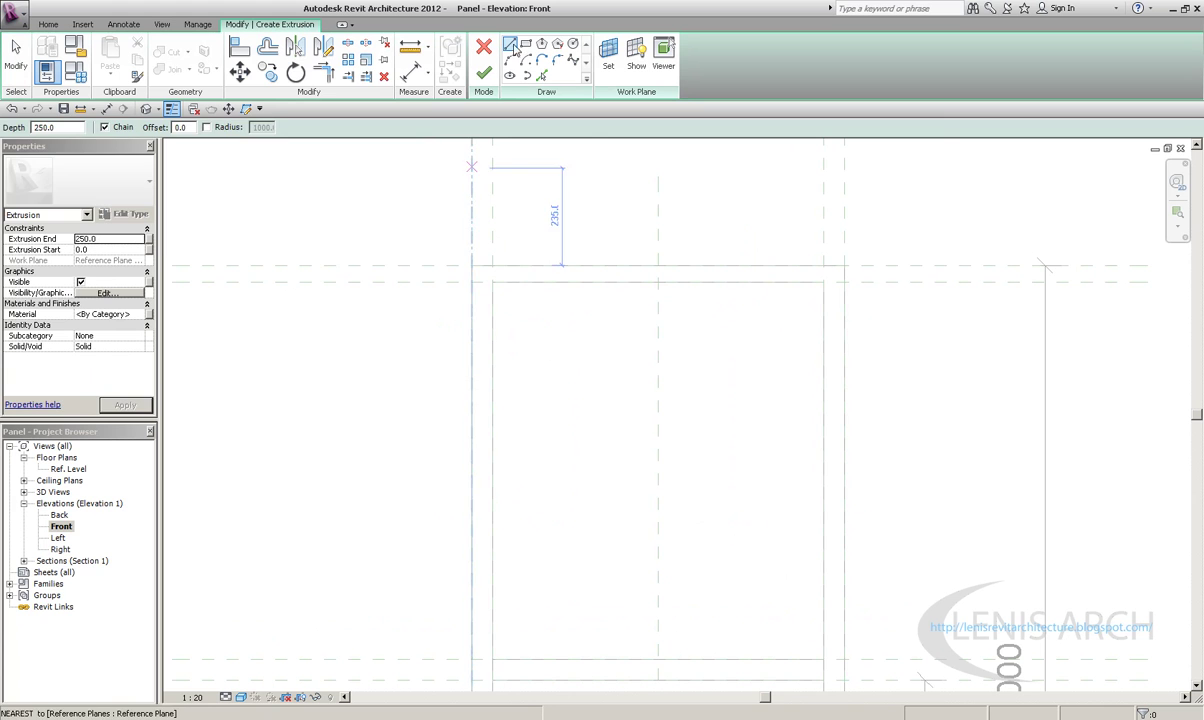
Sketch a thin rectangular slat outline spanning the frame's upper opening
left_click(492, 320)
left_click(824, 320)
left_click(824, 330)
left_click(492, 330)
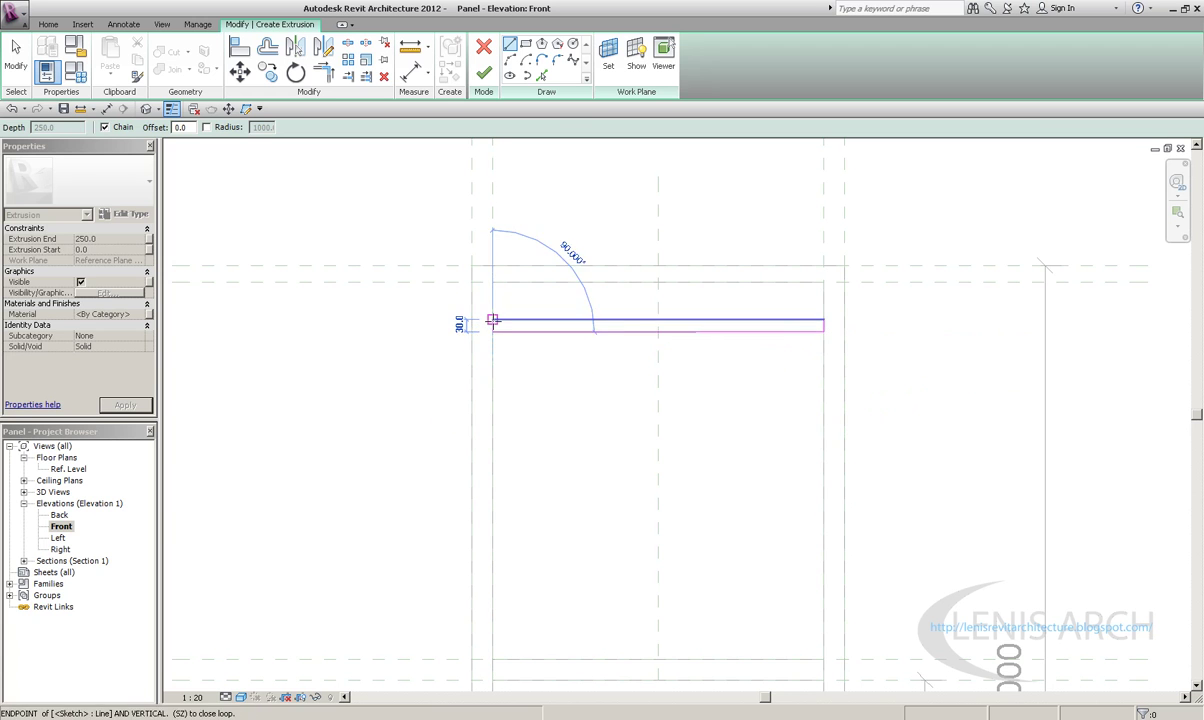
left_click(492, 320)
key("Escape")
Move the slat outline up toward the top rail and confirm its 30 thickness
left_click_drag(443, 277, 855, 398)
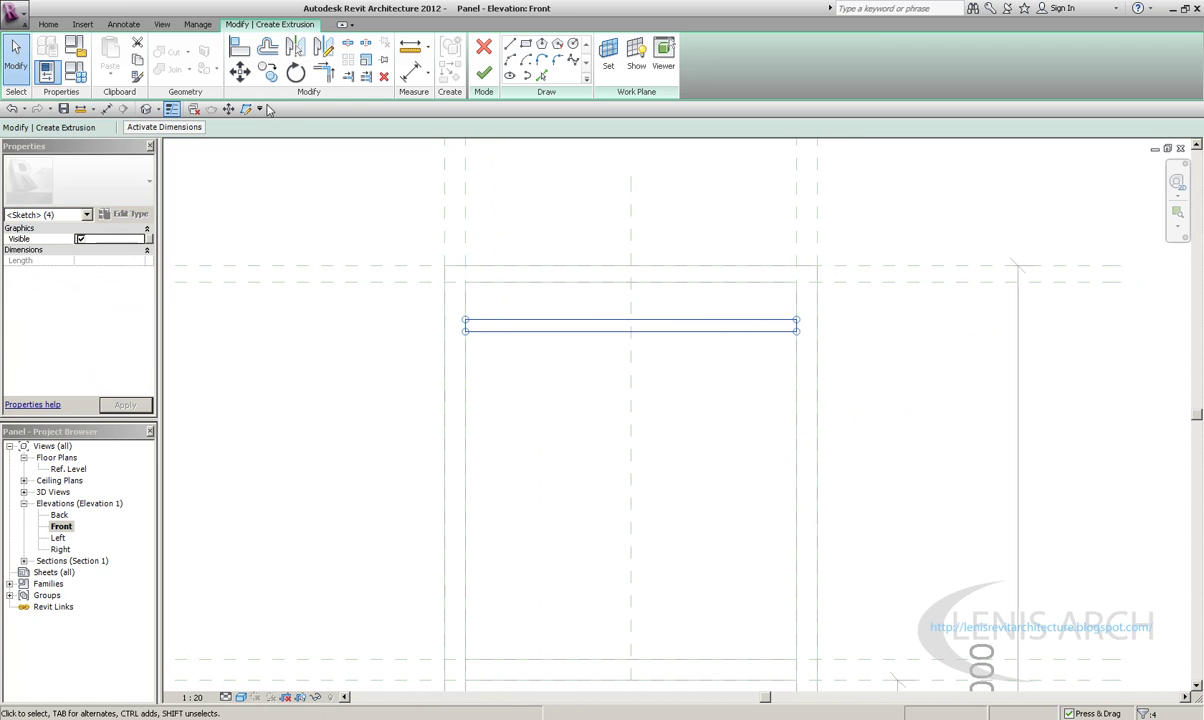
left_click(240, 70)
left_click(482, 328)
left_click(478, 303)
left_click(410, 46)
key("Escape")
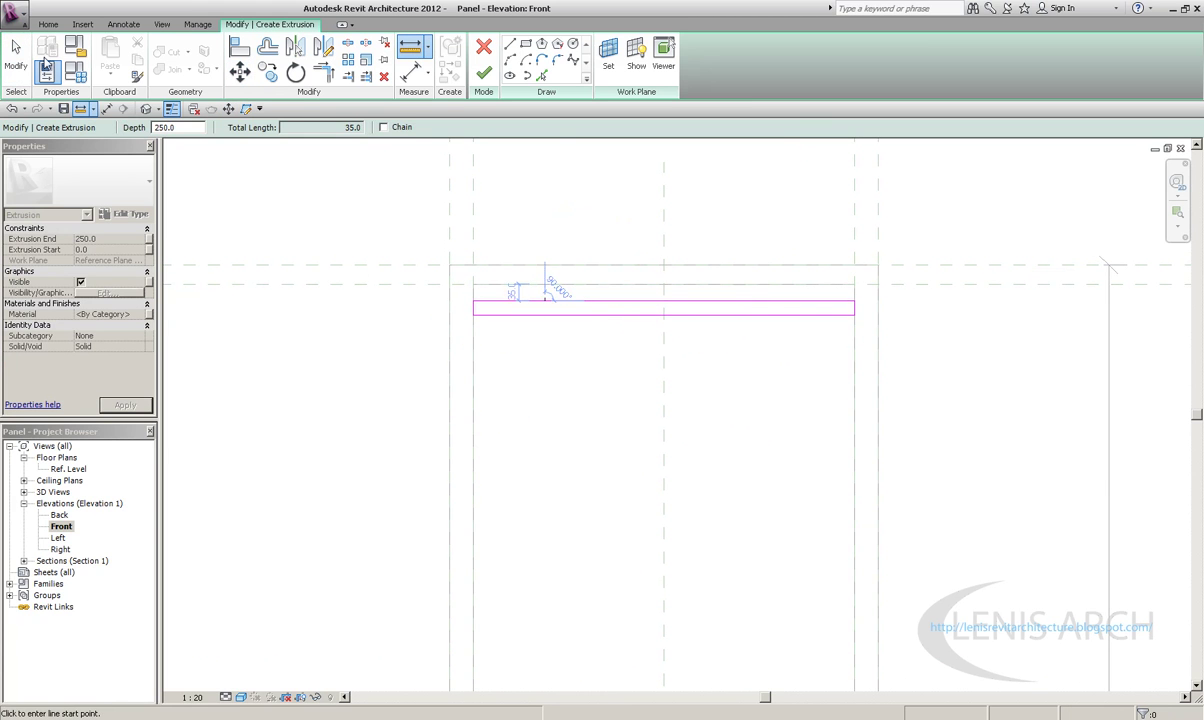
key("Escape")
left_click_drag(373, 292, 1053, 440)
left_click(570, 316)
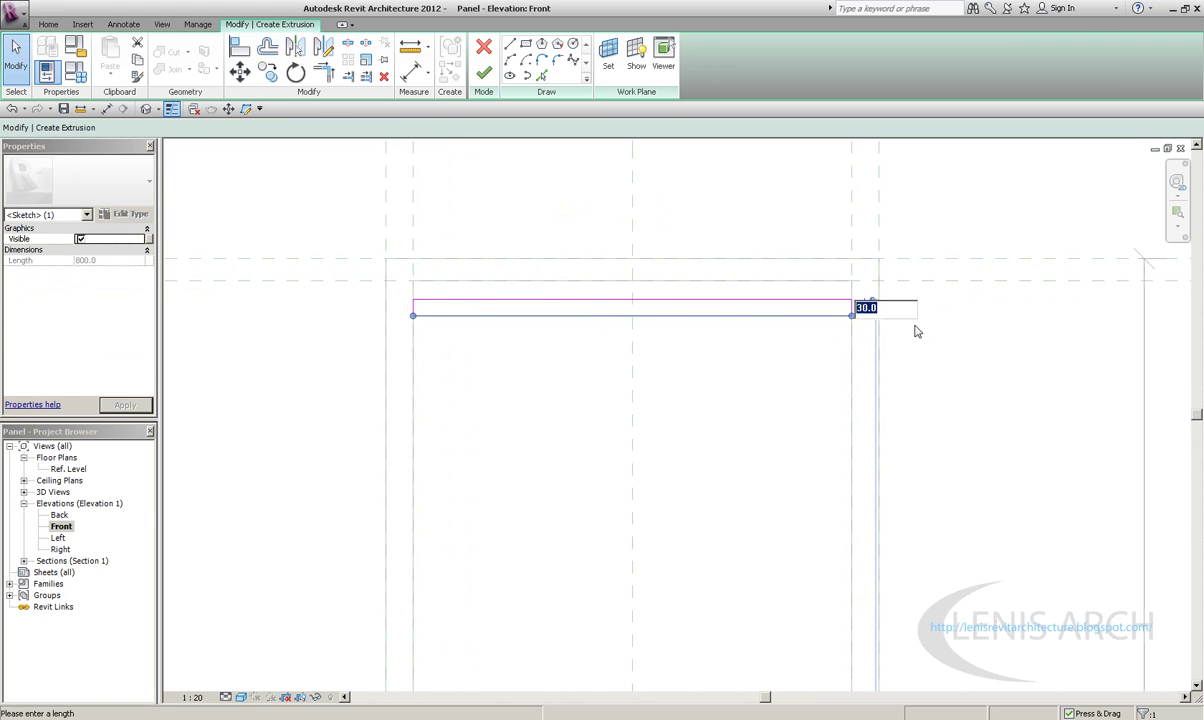
key("Return")
Shift the slat rectangle slightly lower below the top rail
left_click(554, 519)
left_click_drag(384, 262, 990, 384)
middle_click_drag(1073, 402, 1073, 400)
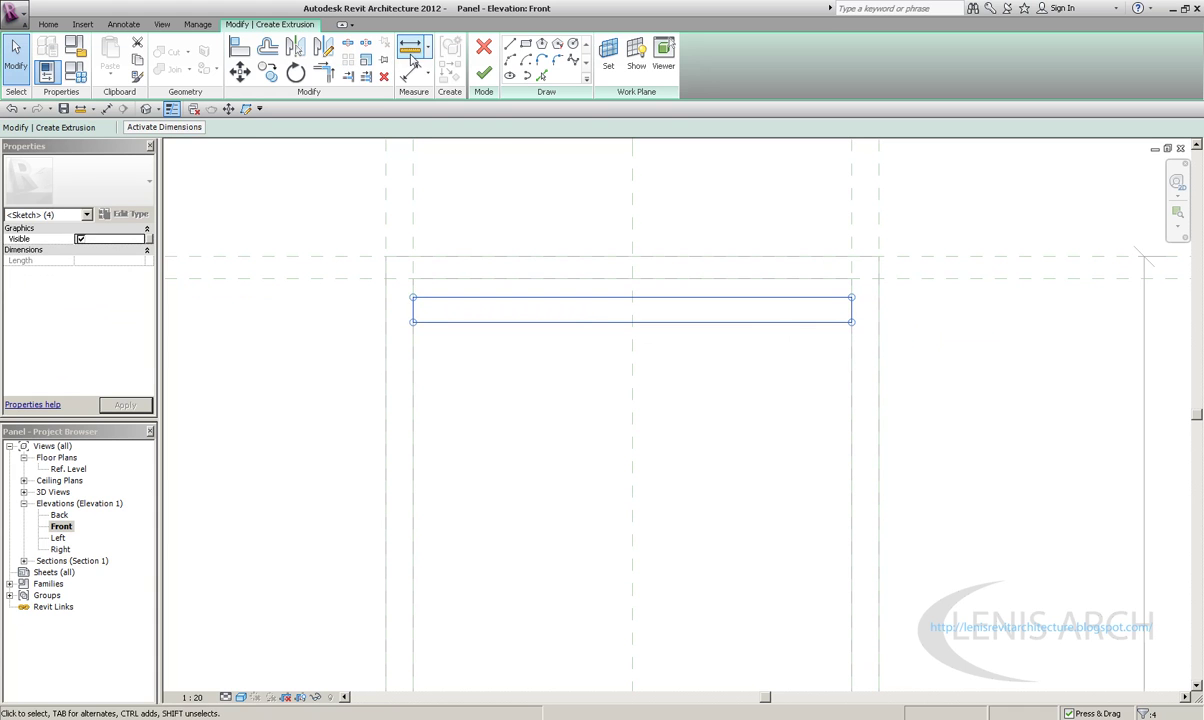
left_click(240, 72)
left_click(851, 297)
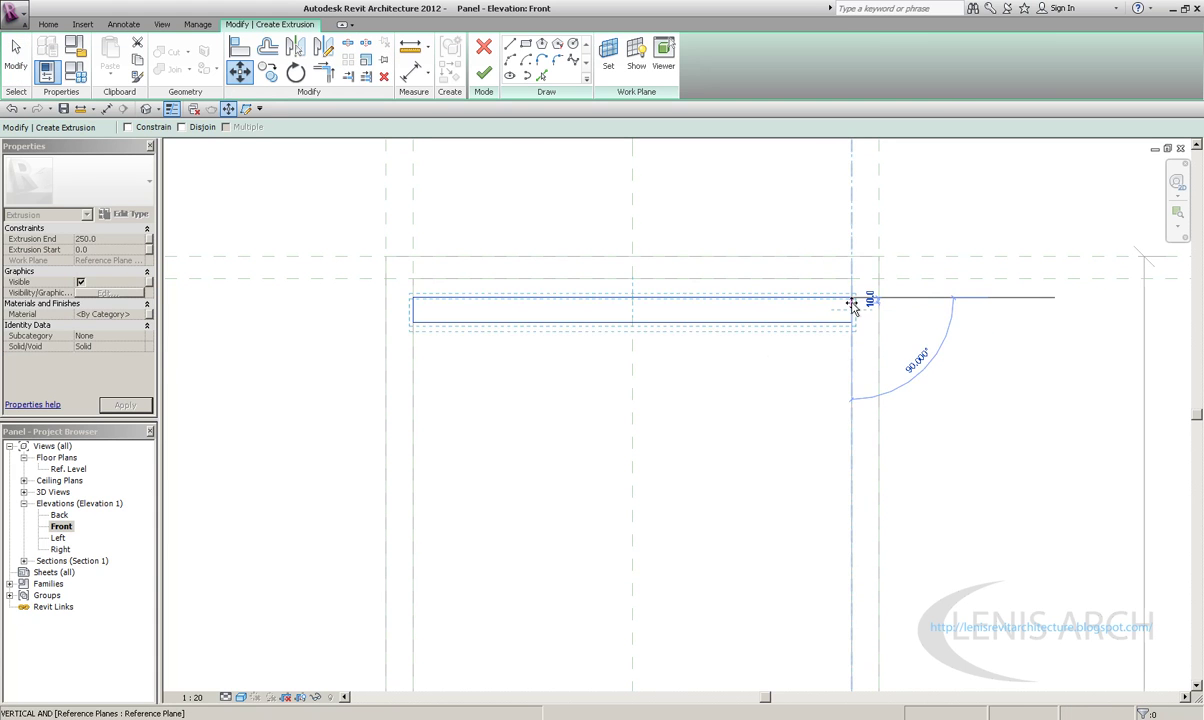
left_click(851, 310)
left_click(415, 48)
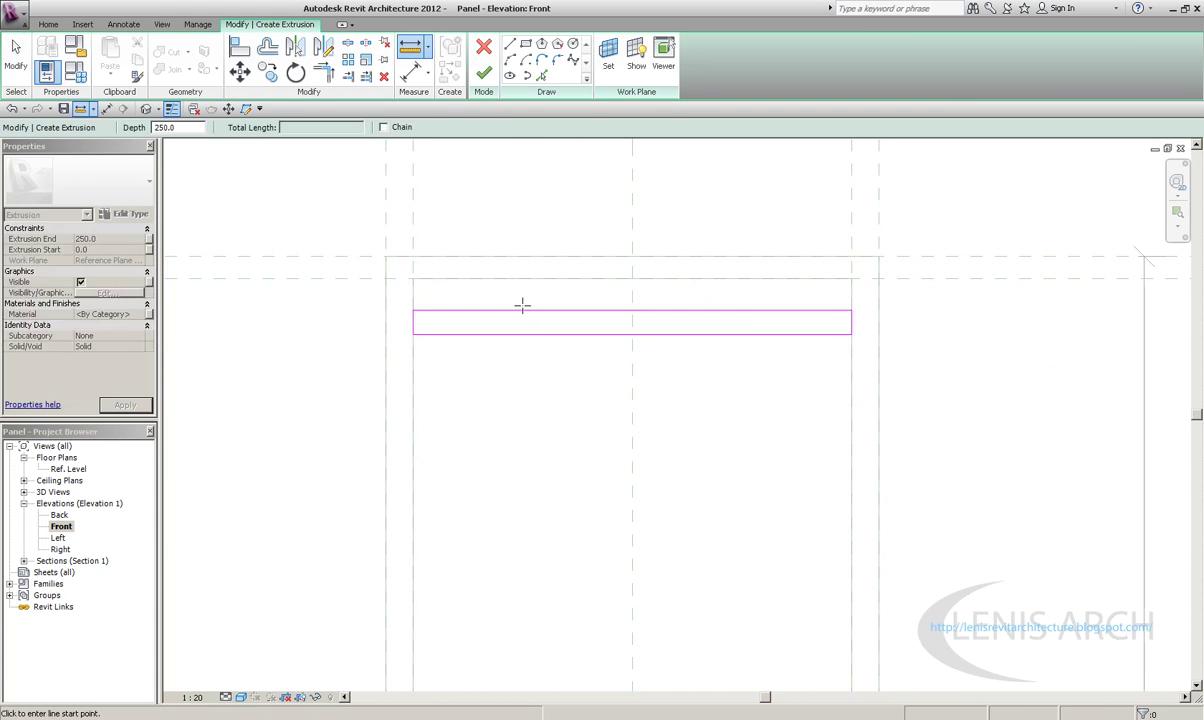
key("Escape")
key("Escape")
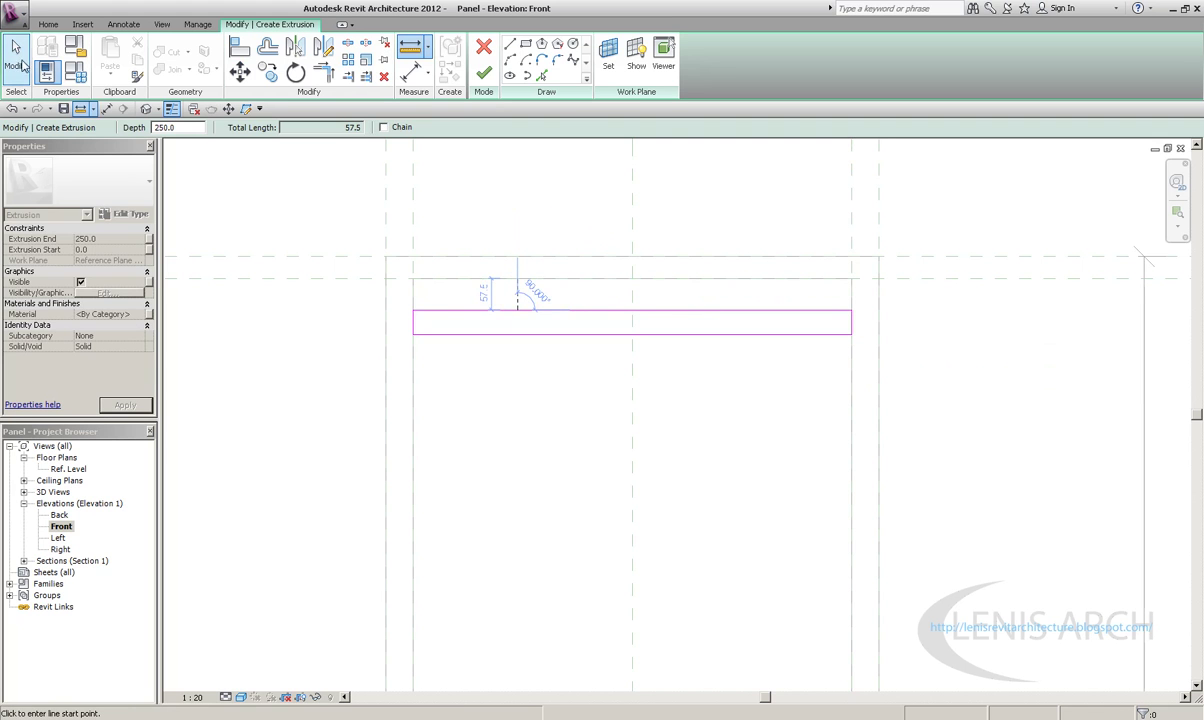
Set the slat's top and bottom edge distances to 57.5 and 40
left_click(462, 310)
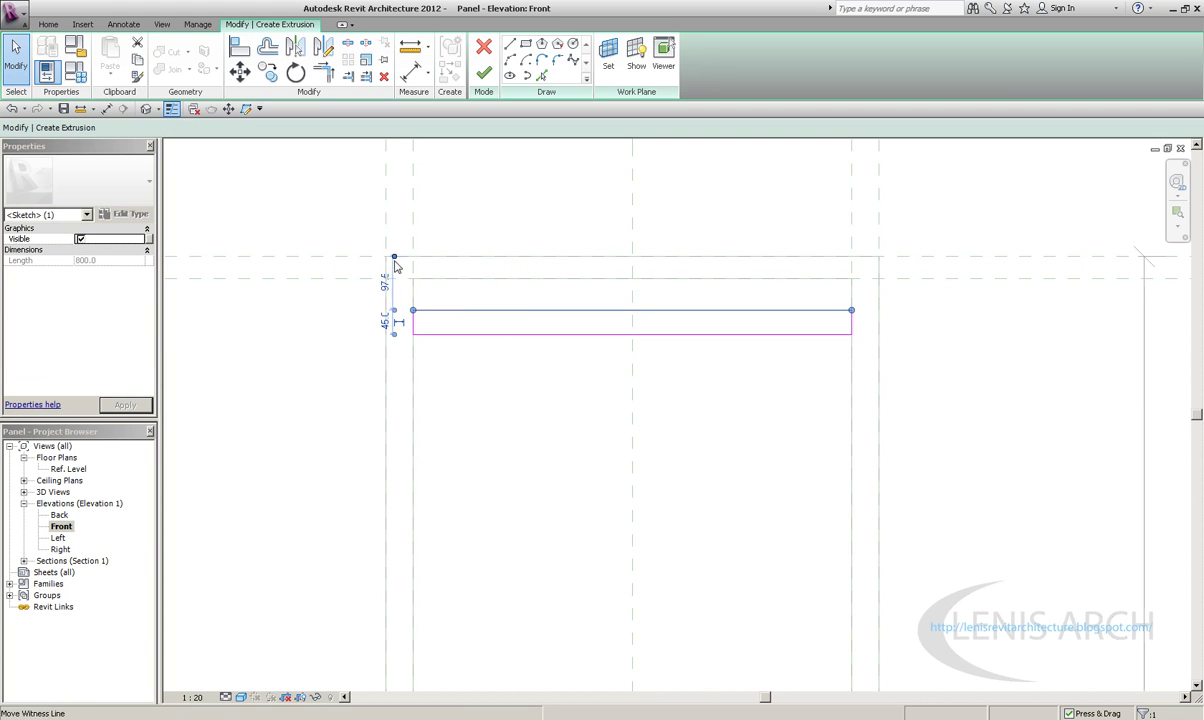
left_click(416, 291)
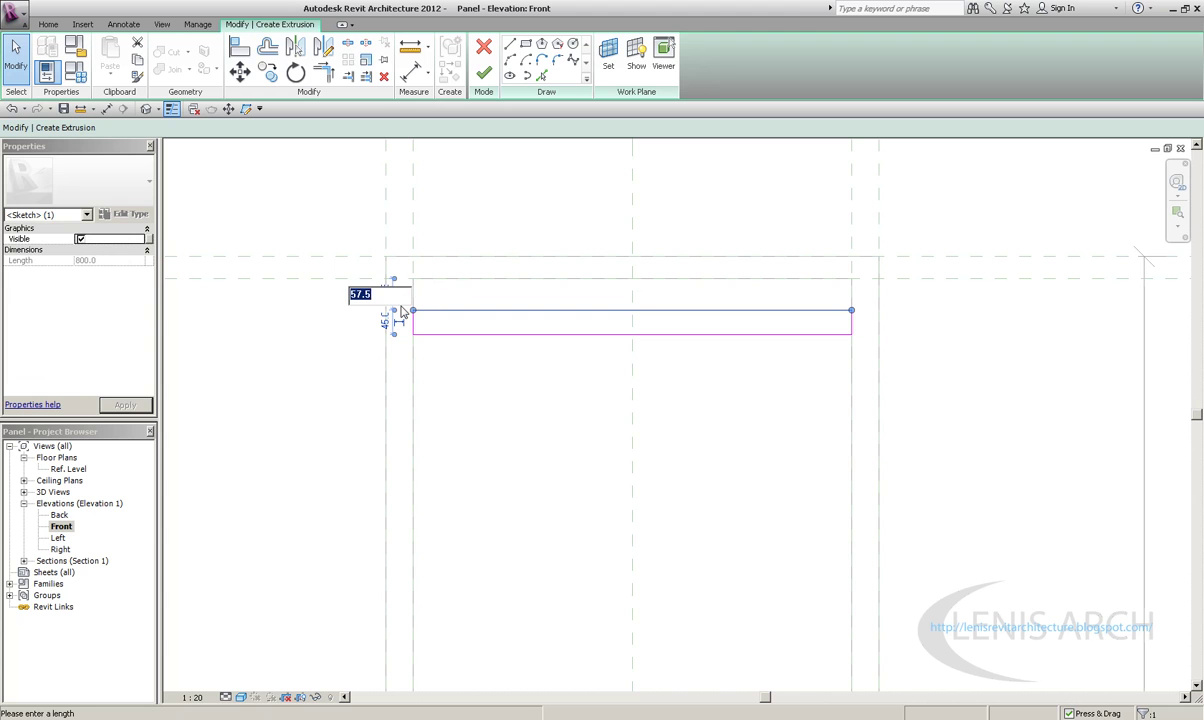
key("Return")
left_click(546, 349)
left_click(470, 334)
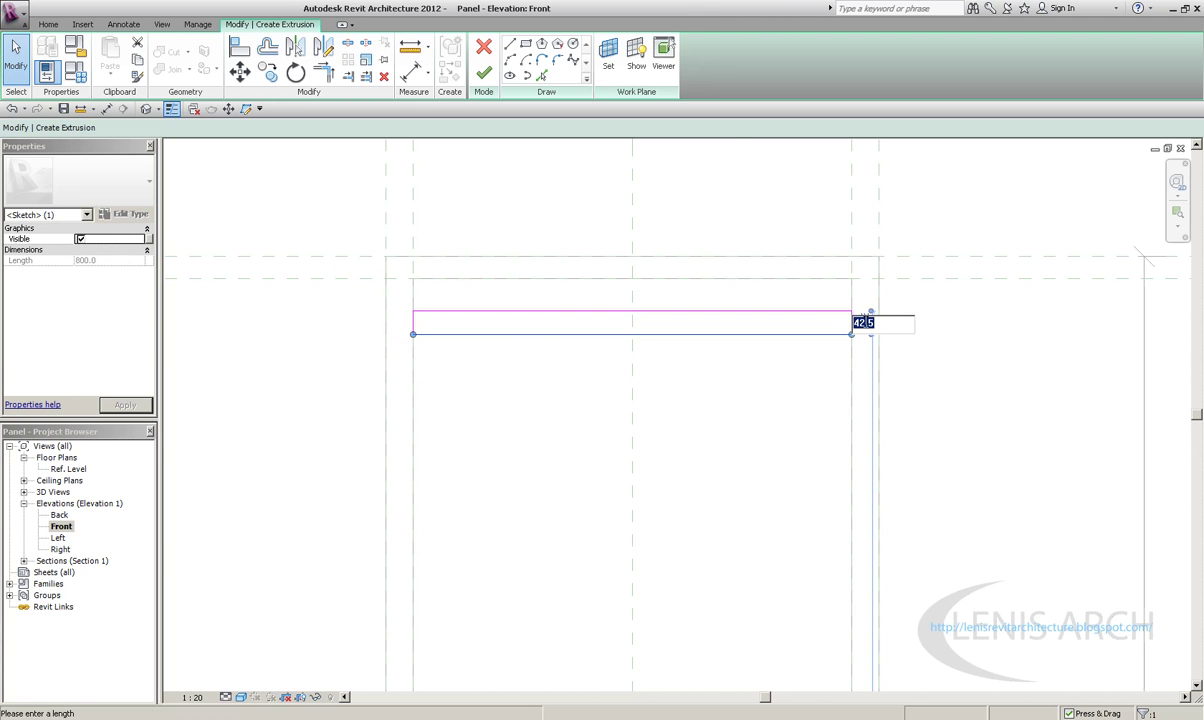
key("Return")
left_click(556, 392)
Abandon copying the slat rectangle and finish the sketch to create the solid bar
left_click_drag(357, 255, 942, 425)
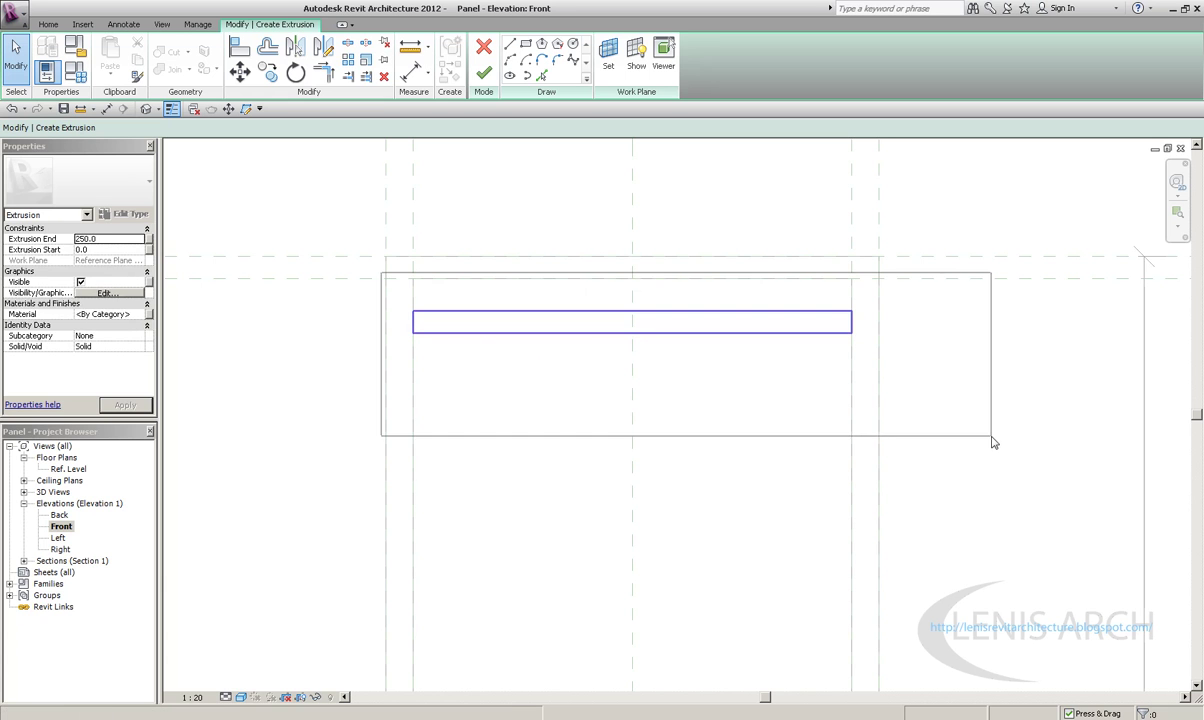
left_click(267, 72)
scroll(838, 250, "down", 1)
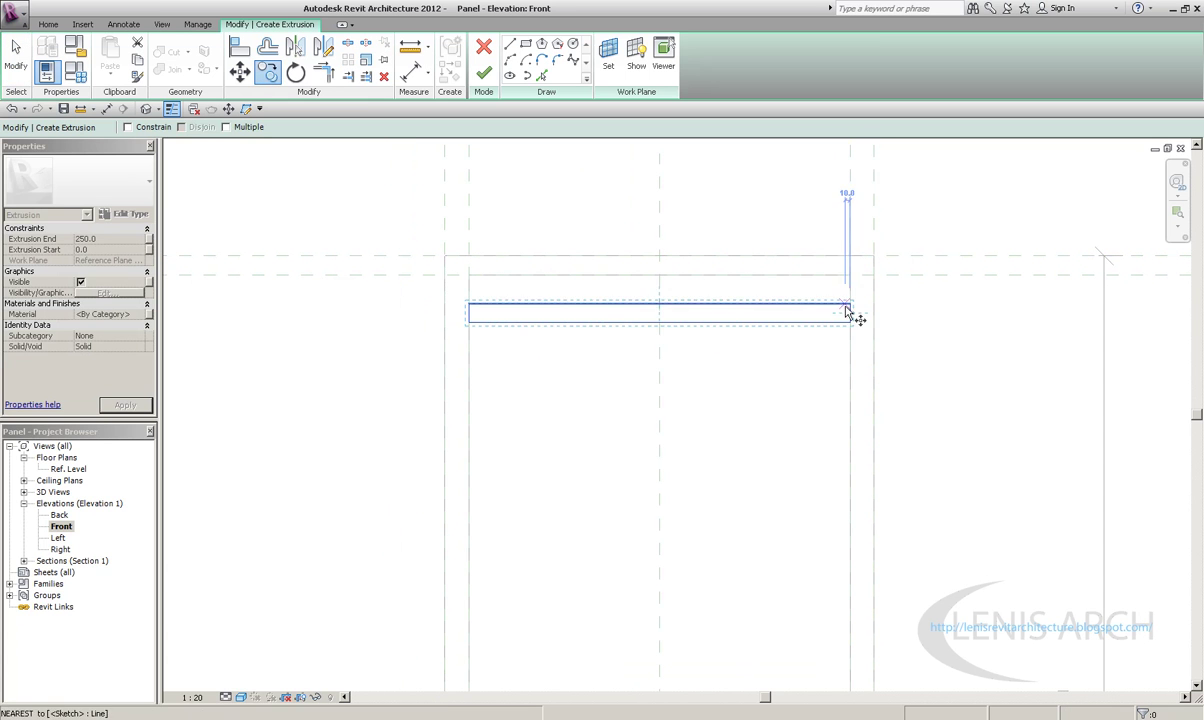
left_click(852, 314)
scroll(849, 376, "down", 1)
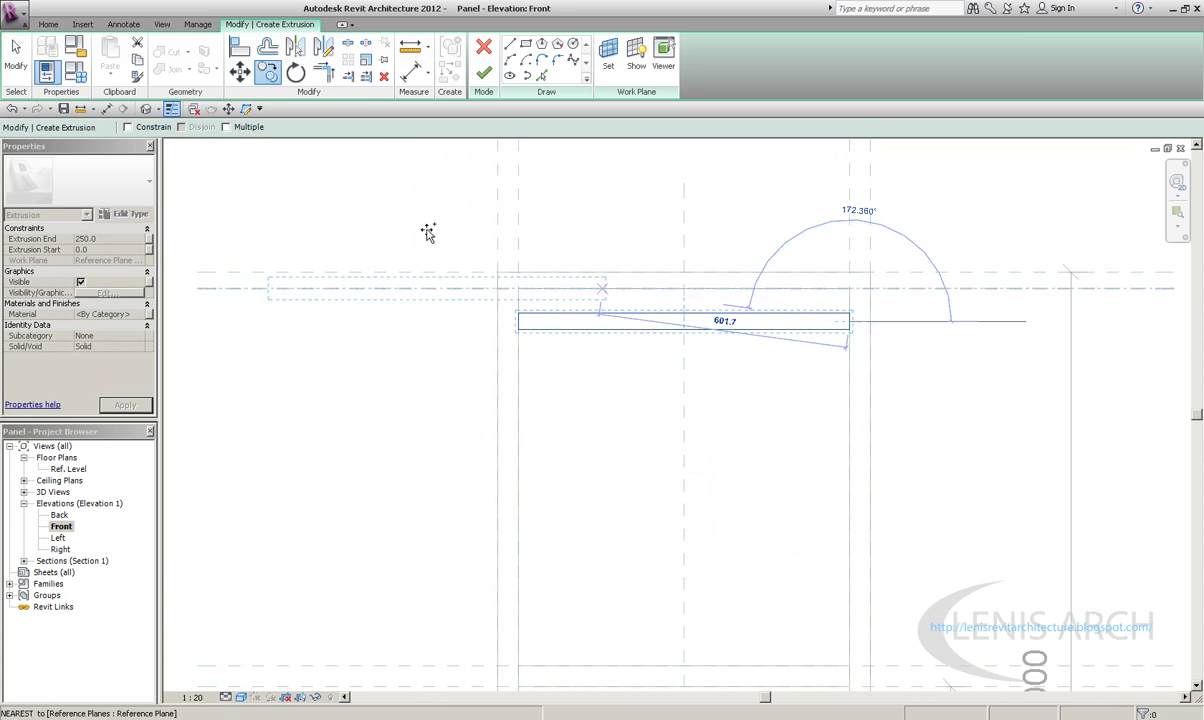
key("Escape")
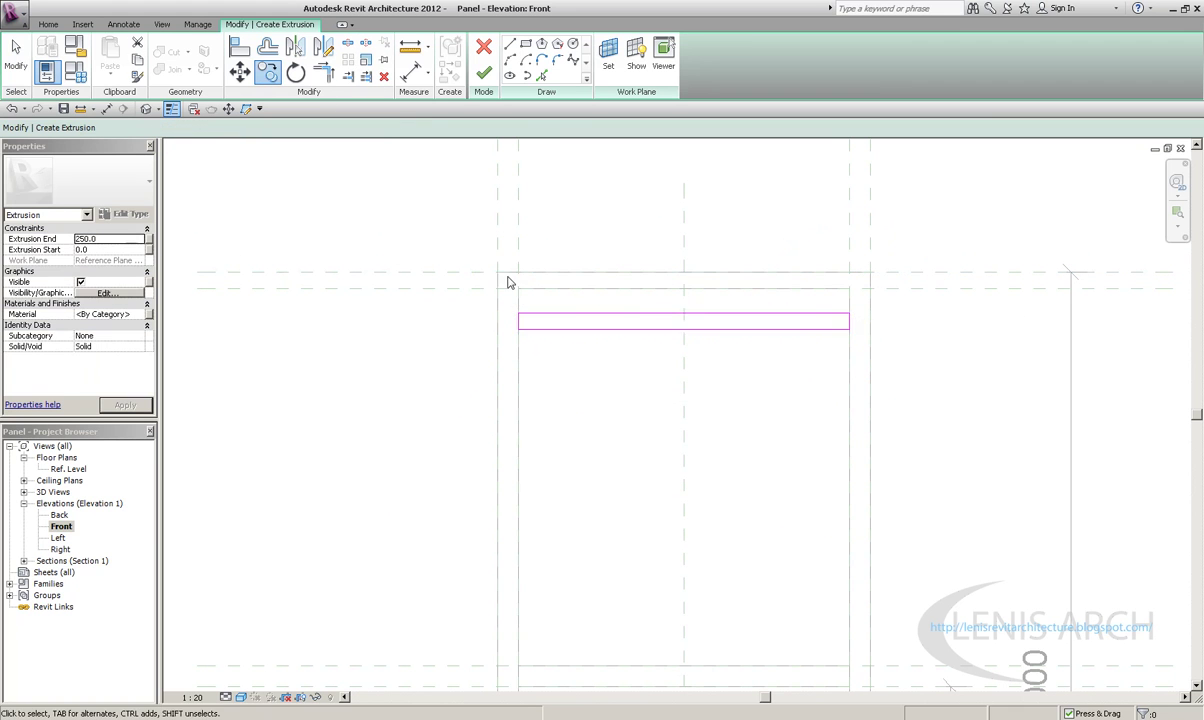
left_click_drag(492, 269, 986, 403)
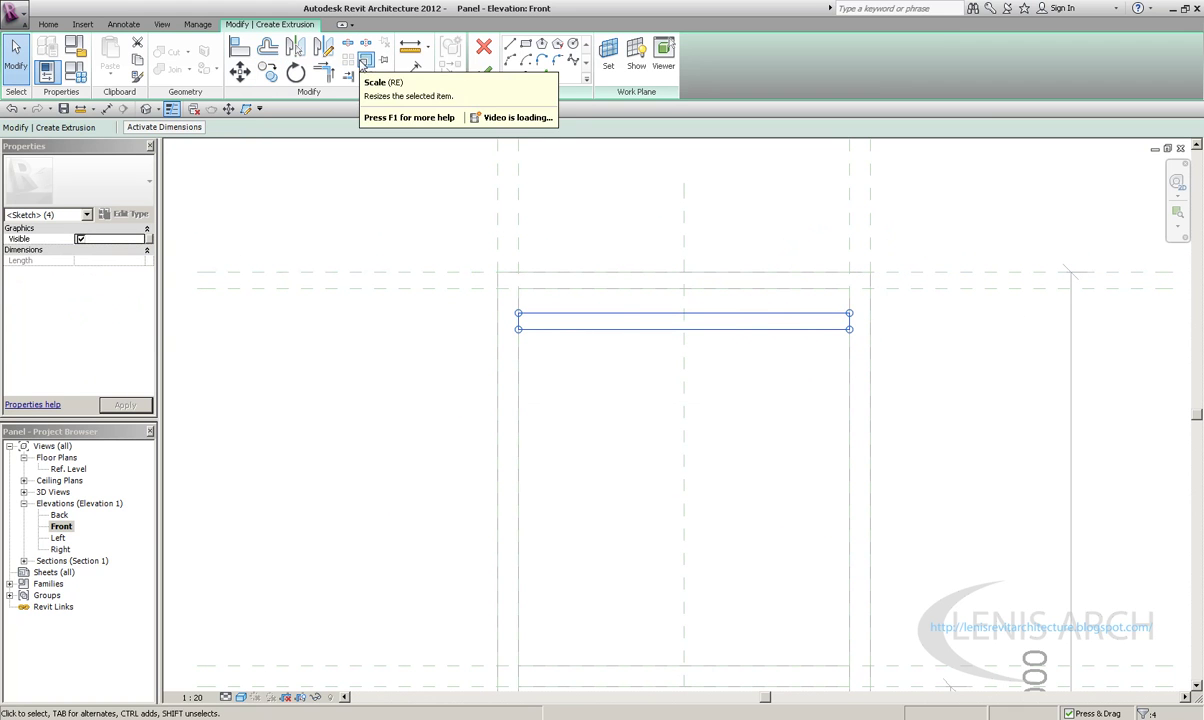
left_click(437, 254)
left_click_drag(437, 254, 945, 428)
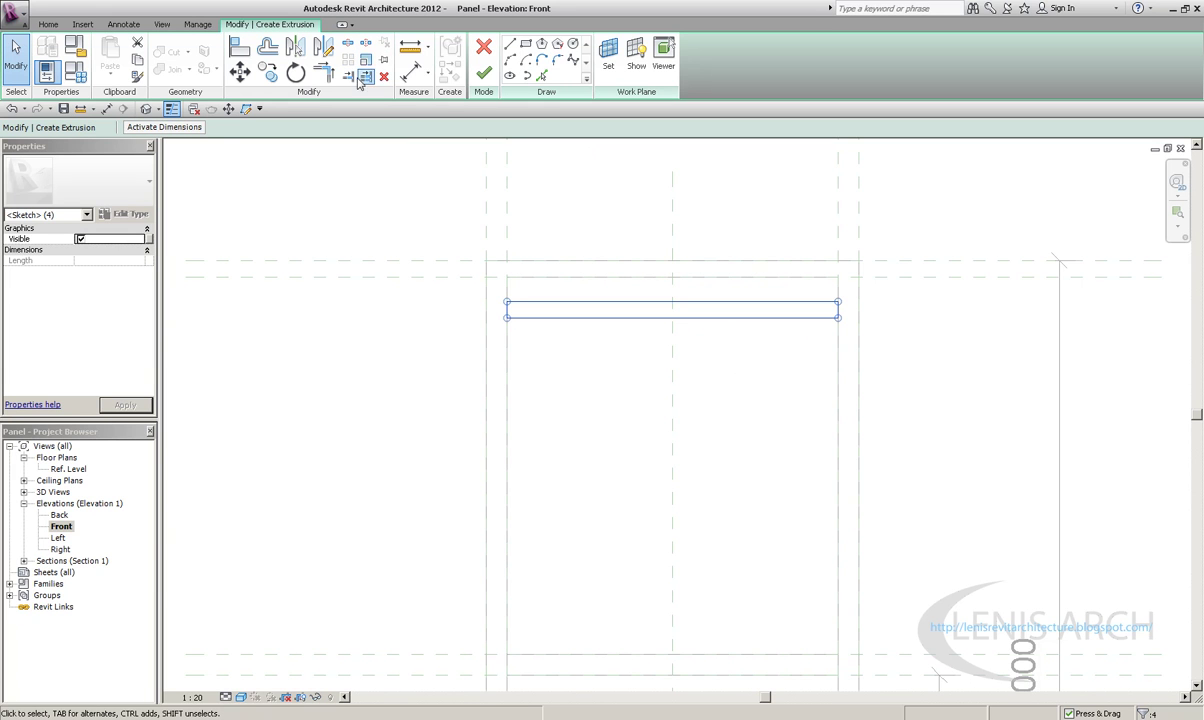
left_click(266, 79)
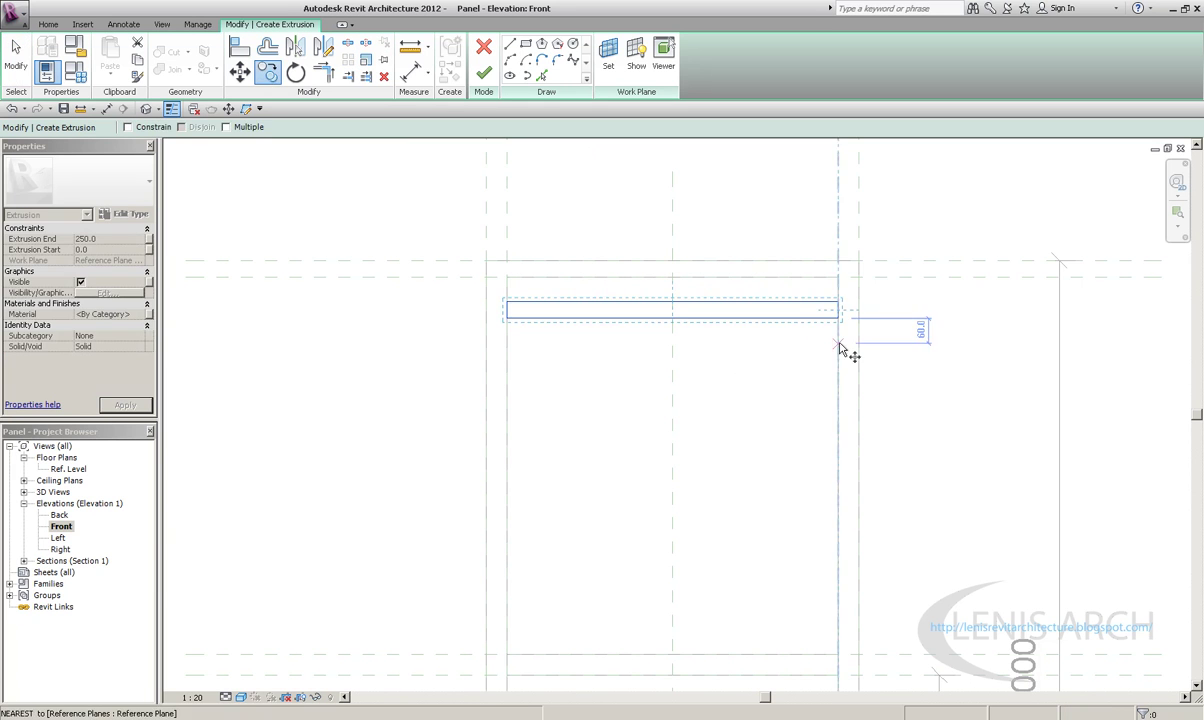
left_click(494, 77)
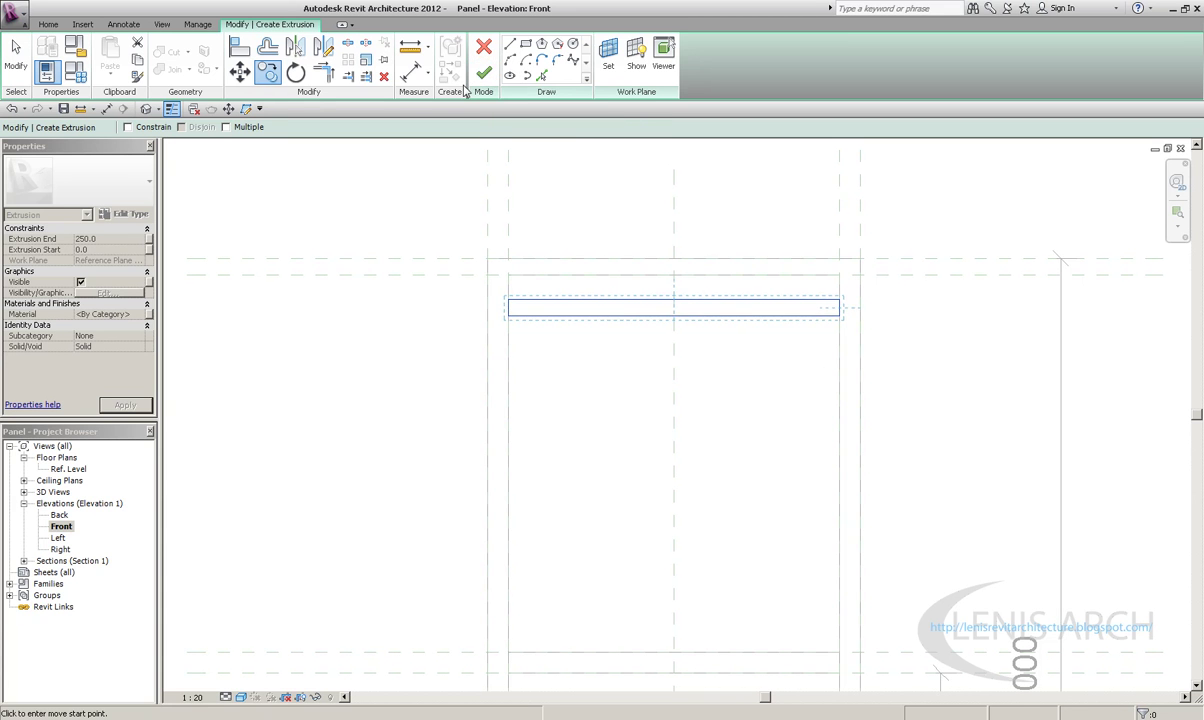
left_click(341, 156)
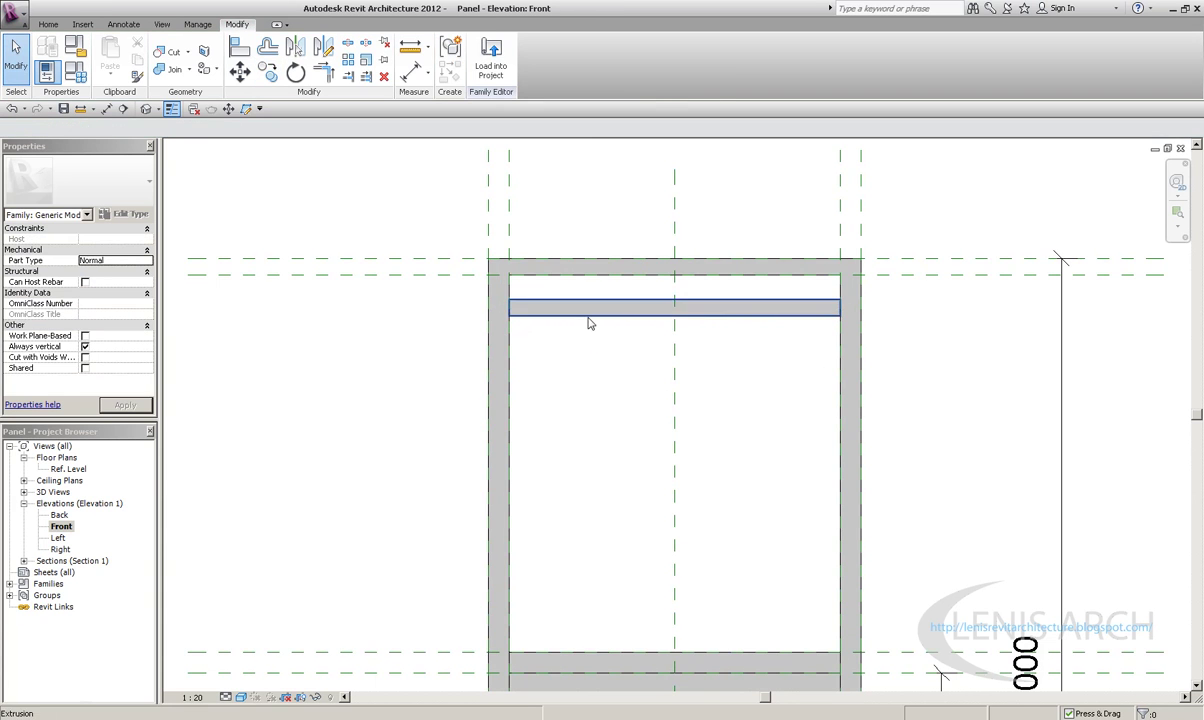
In the Left elevation, drag the bar's extrusion end out to 257.1, then view it in 3D
left_click(594, 305)
double_click(68, 469)
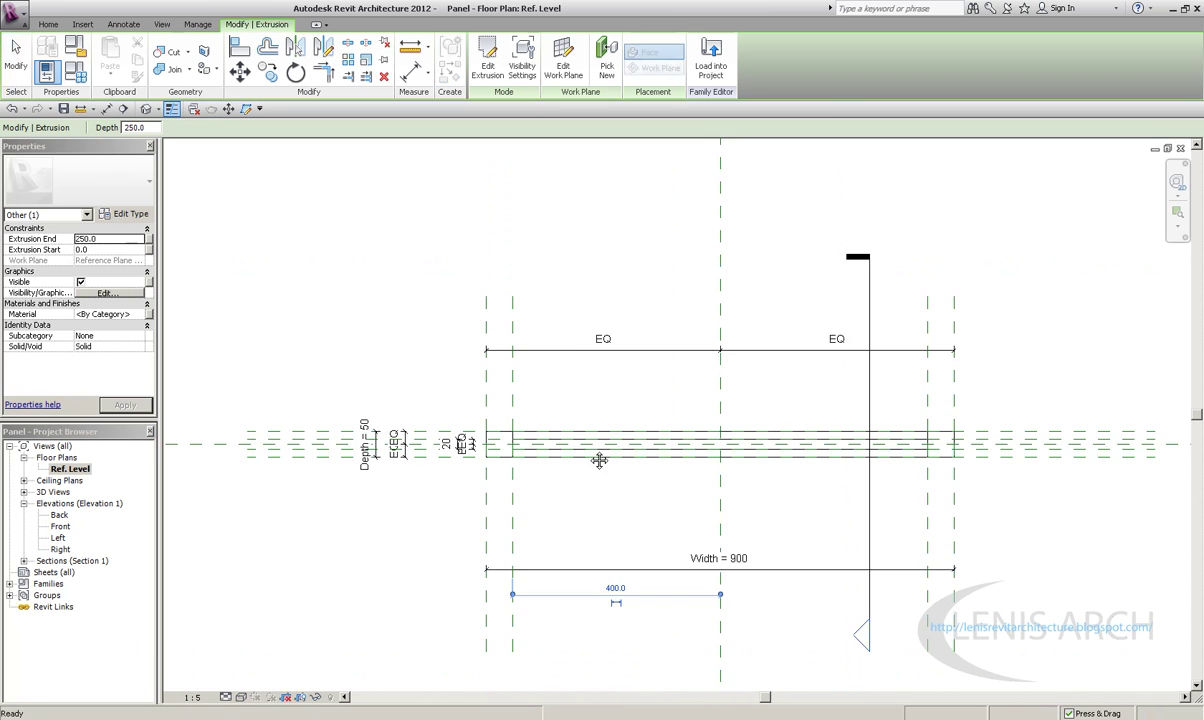
double_click(58, 538)
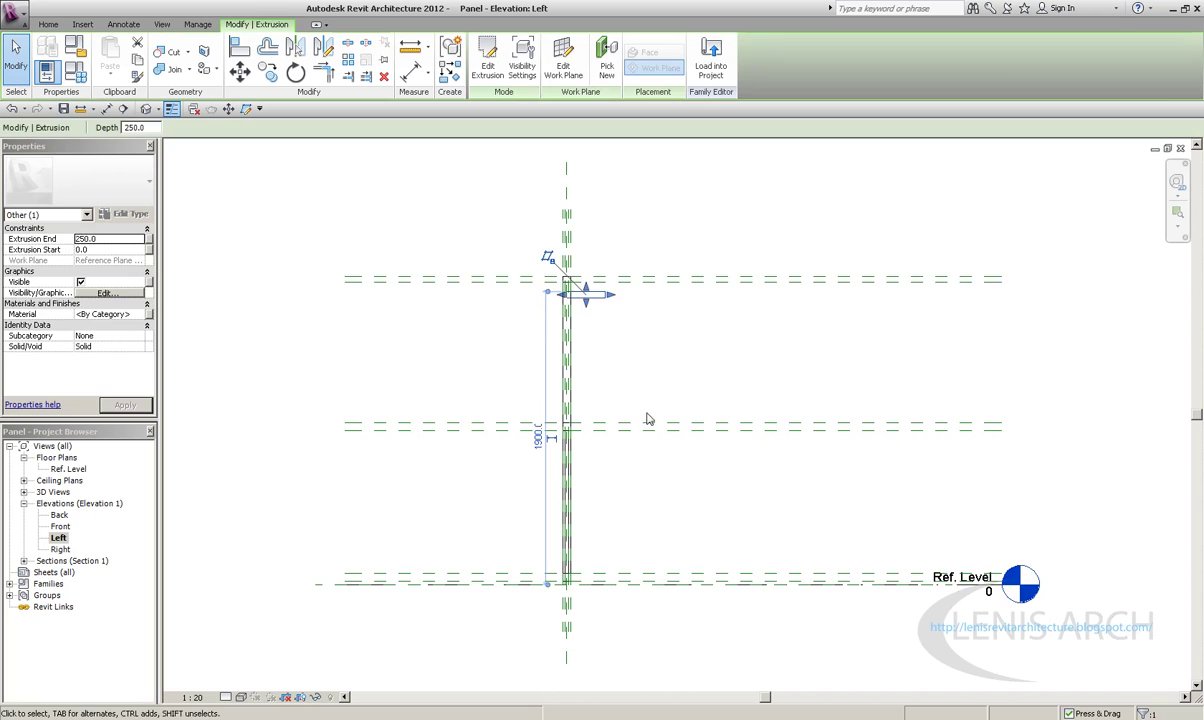
scroll(613, 277, "up", 3)
scroll(588, 331, "up", 2)
left_click(540, 306)
scroll(538, 310, "up", 3)
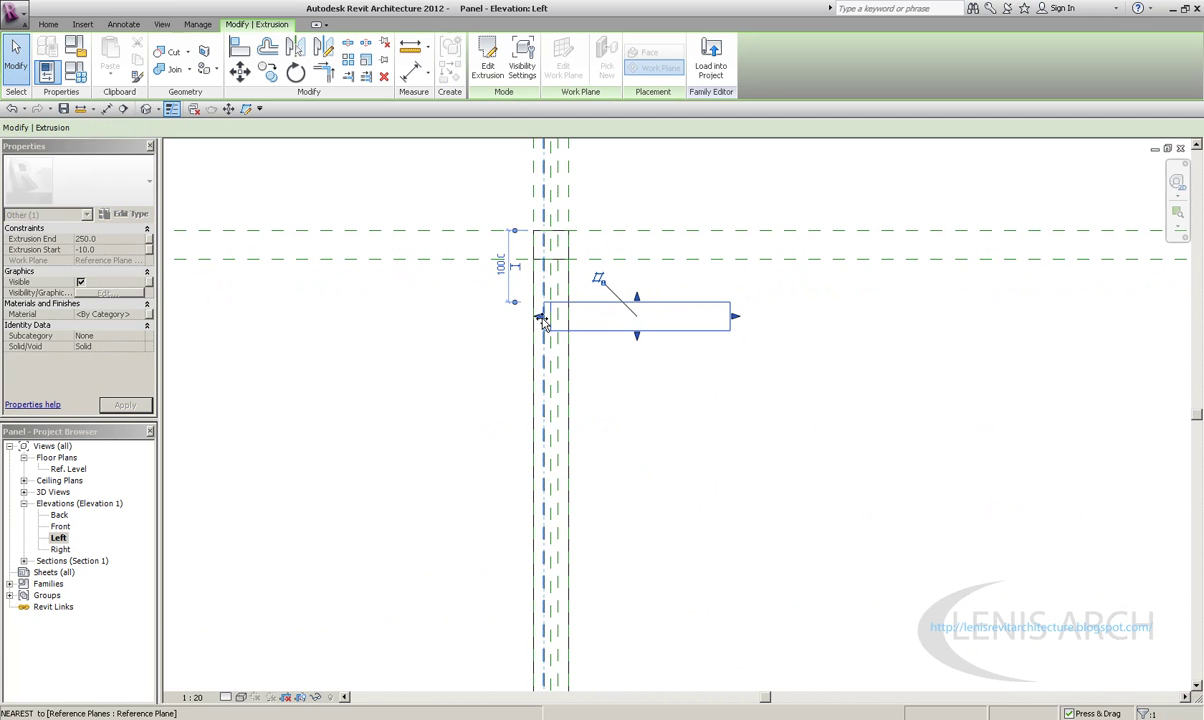
left_click_drag(538, 318, 546, 318)
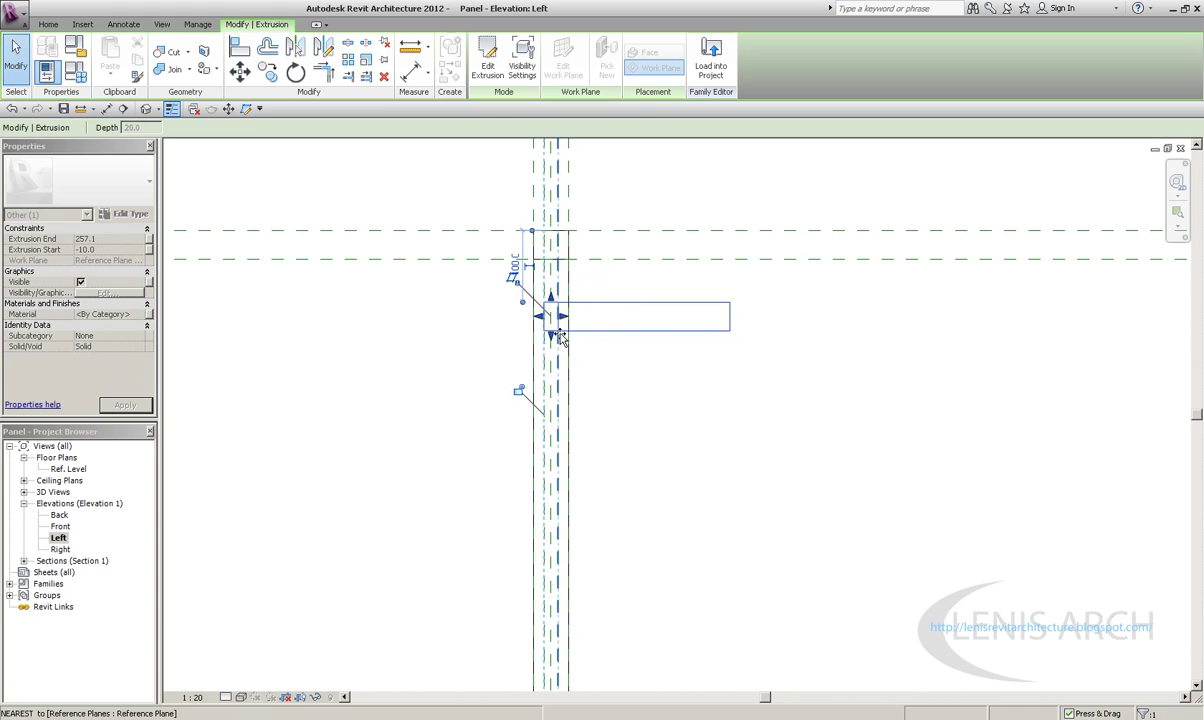
left_click(734, 417)
scroll(520, 360, "up", 5)
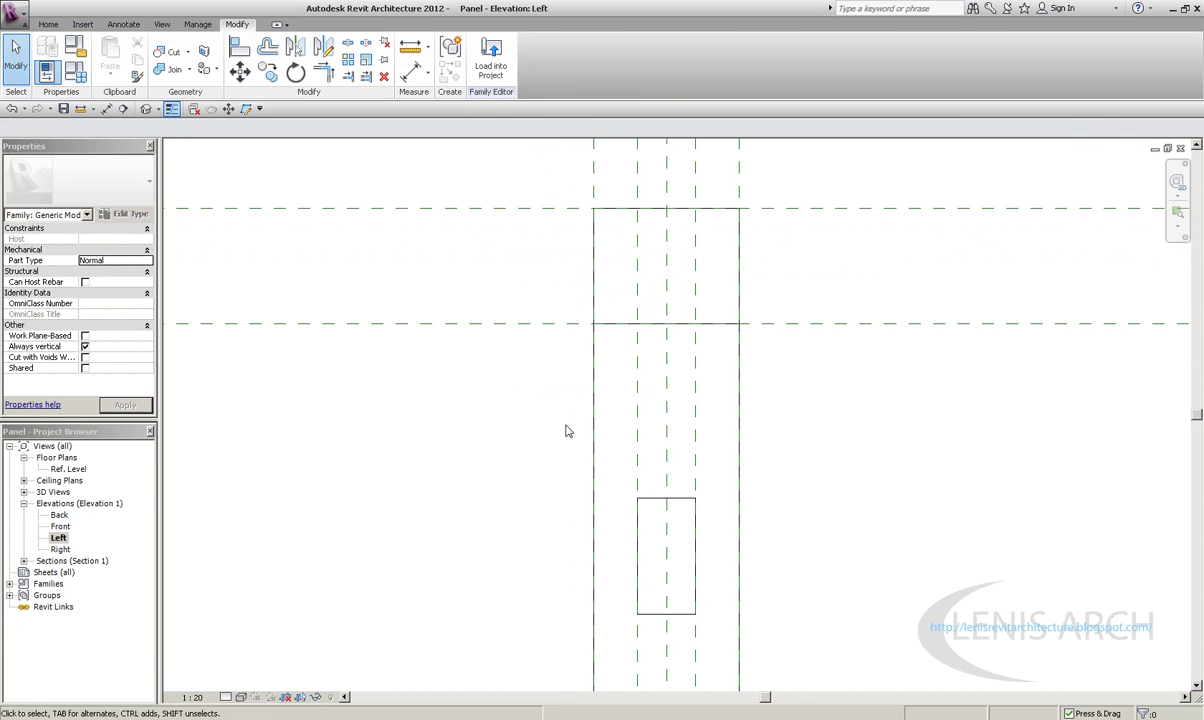
left_click(147, 110)
scroll(665, 258, "up", 3)
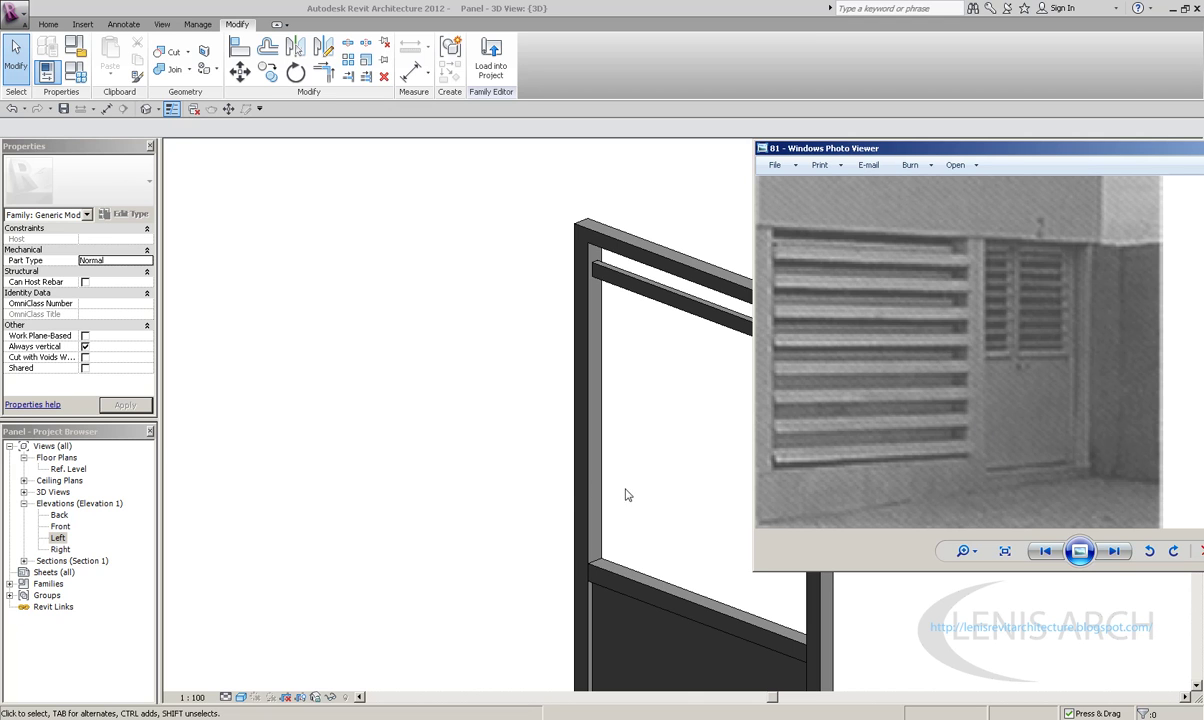
scroll(1070, 384, "down", 3)
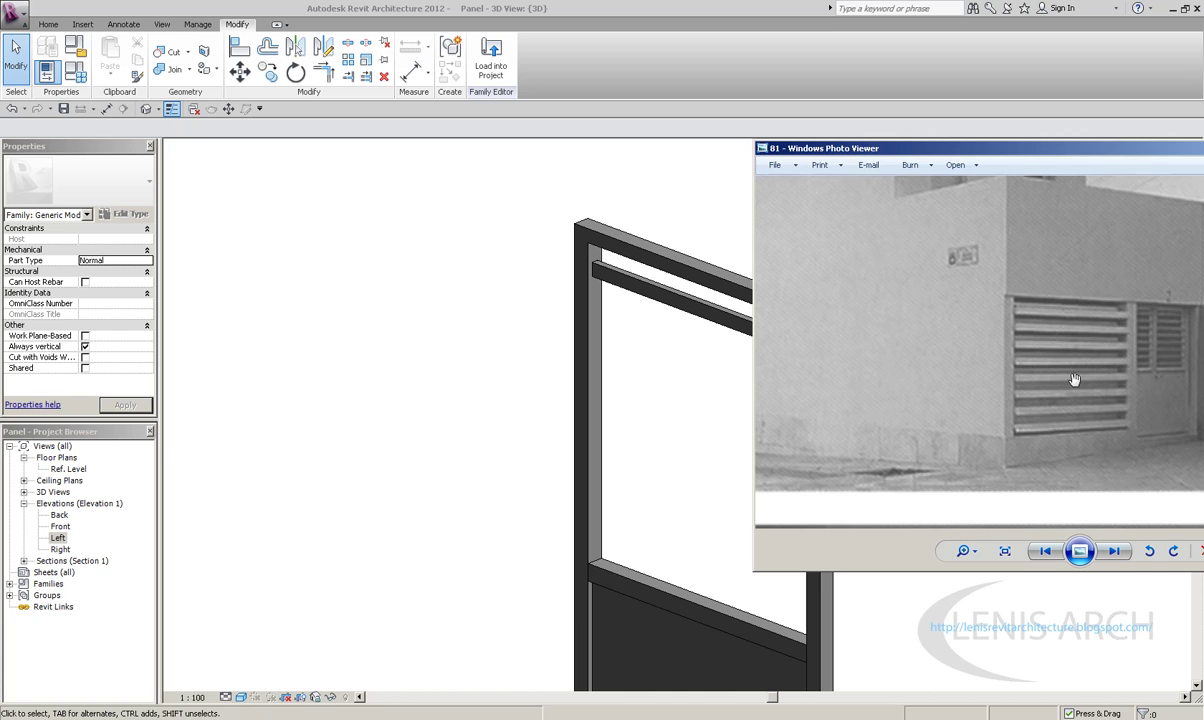
scroll(1070, 384, "up", 3)
left_click(549, 338)
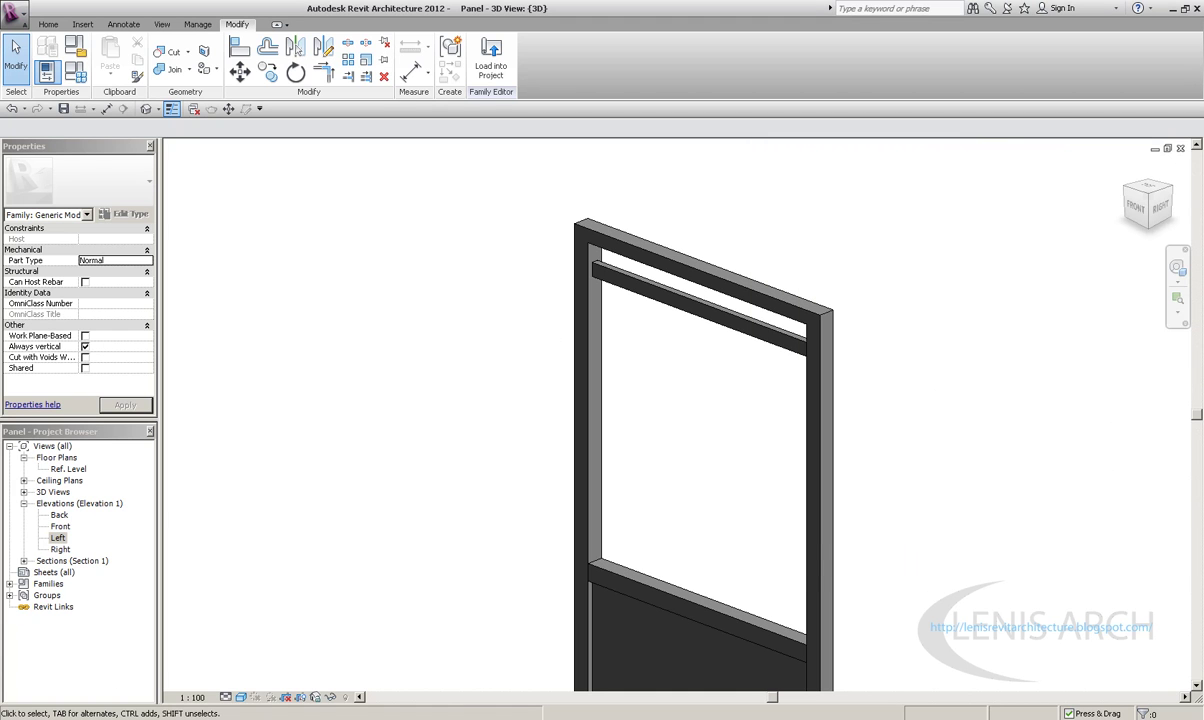
Sketch a rectangular solid extrusion across the panel in the Ref. Level floor plan
double_click(68, 469)
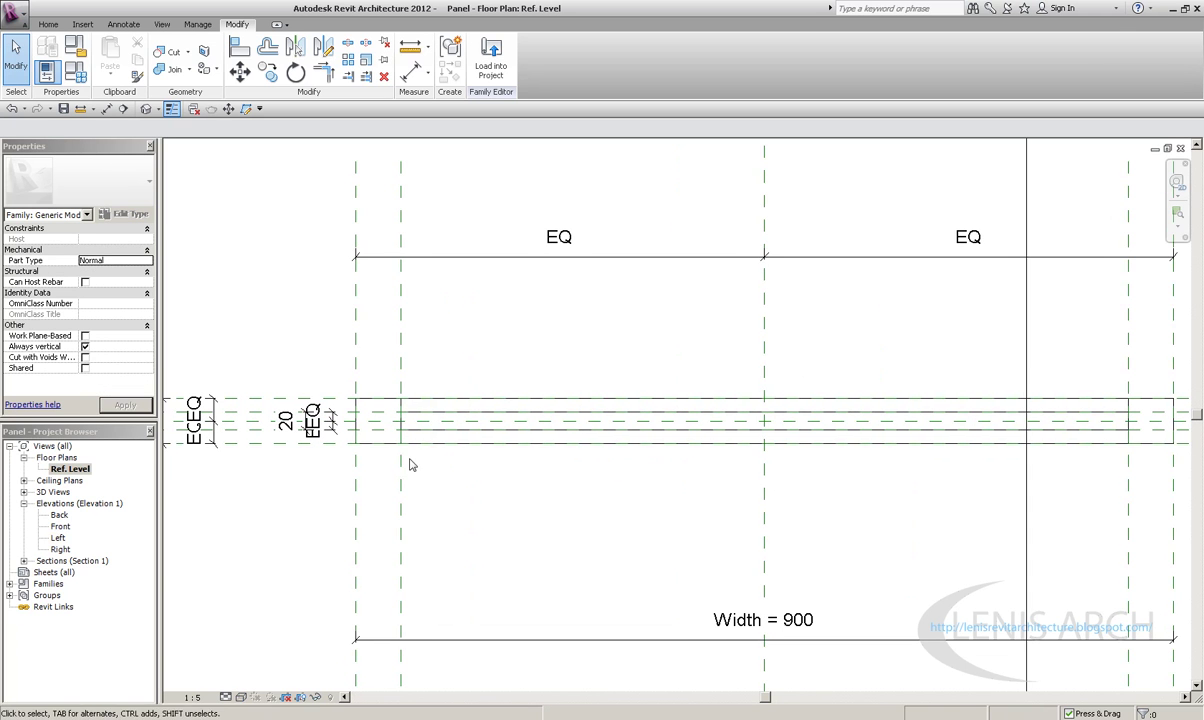
left_click(48, 24)
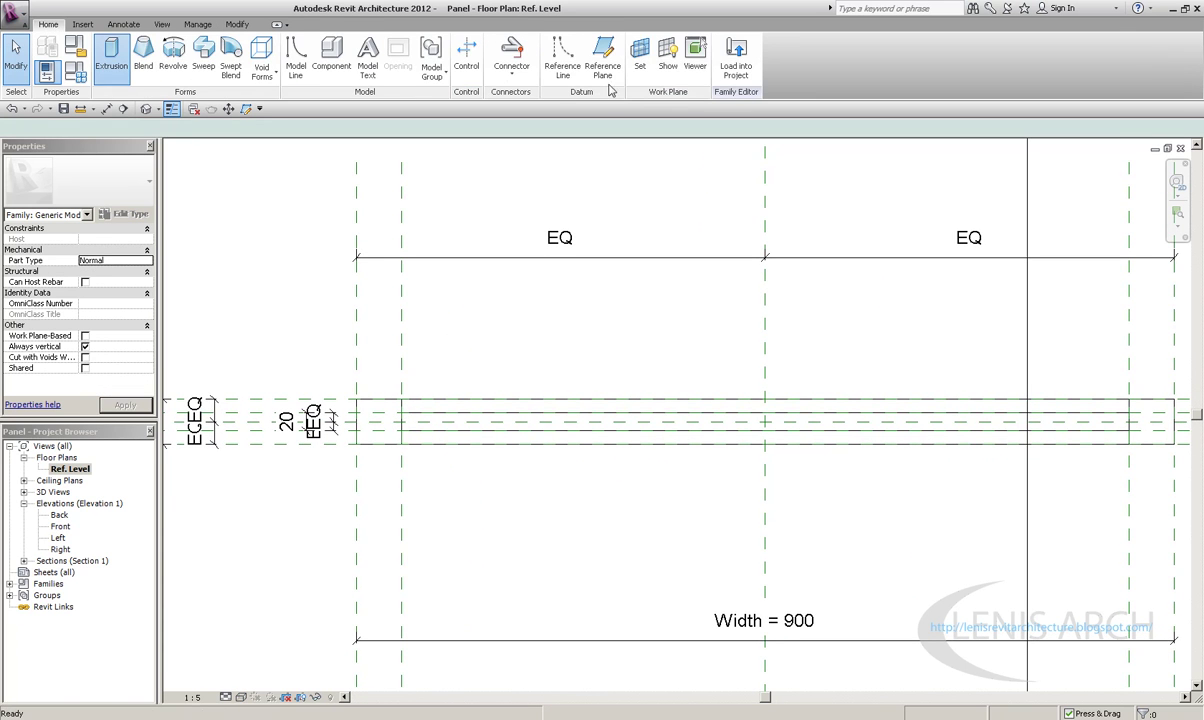
left_click(111, 55)
left_click(525, 45)
left_click(398, 444)
middle_click_drag(1086, 524, 843, 483)
left_click(811, 437)
middle_click_drag(573, 487, 861, 485)
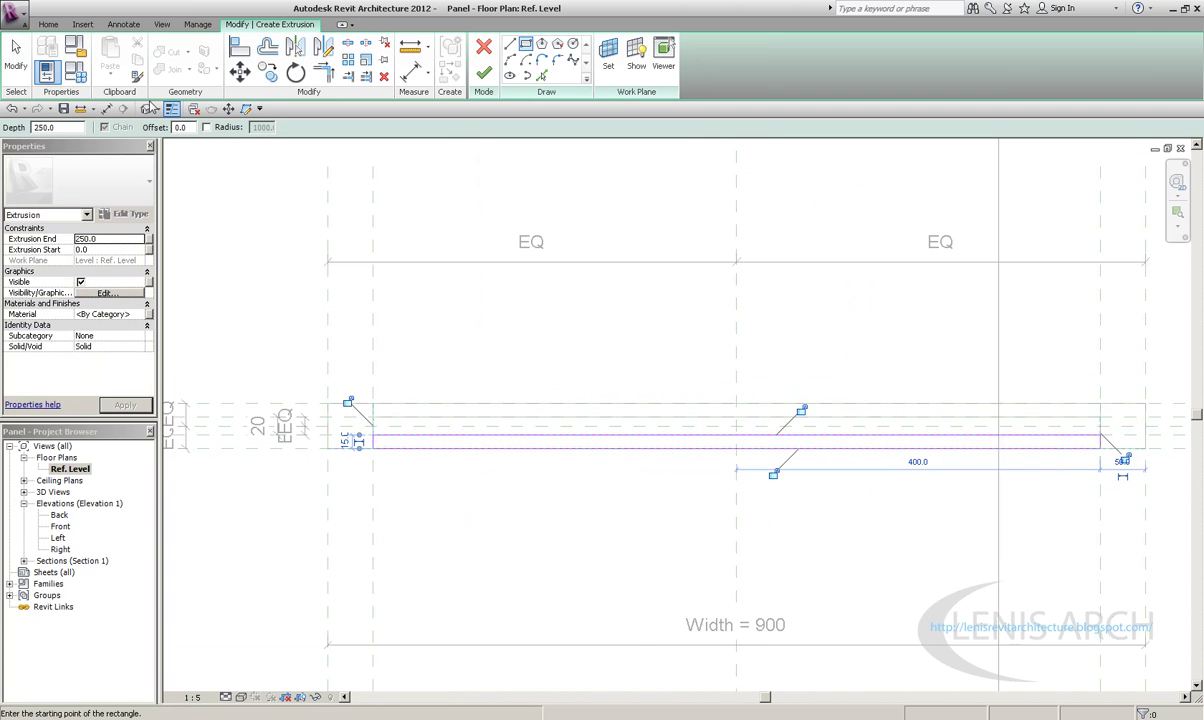
left_click(147, 108)
In 3D, stretch the extrusion up to 1367.2 and raise its bottom into a thin top band
left_click(484, 72)
scroll(793, 614, "up", 2)
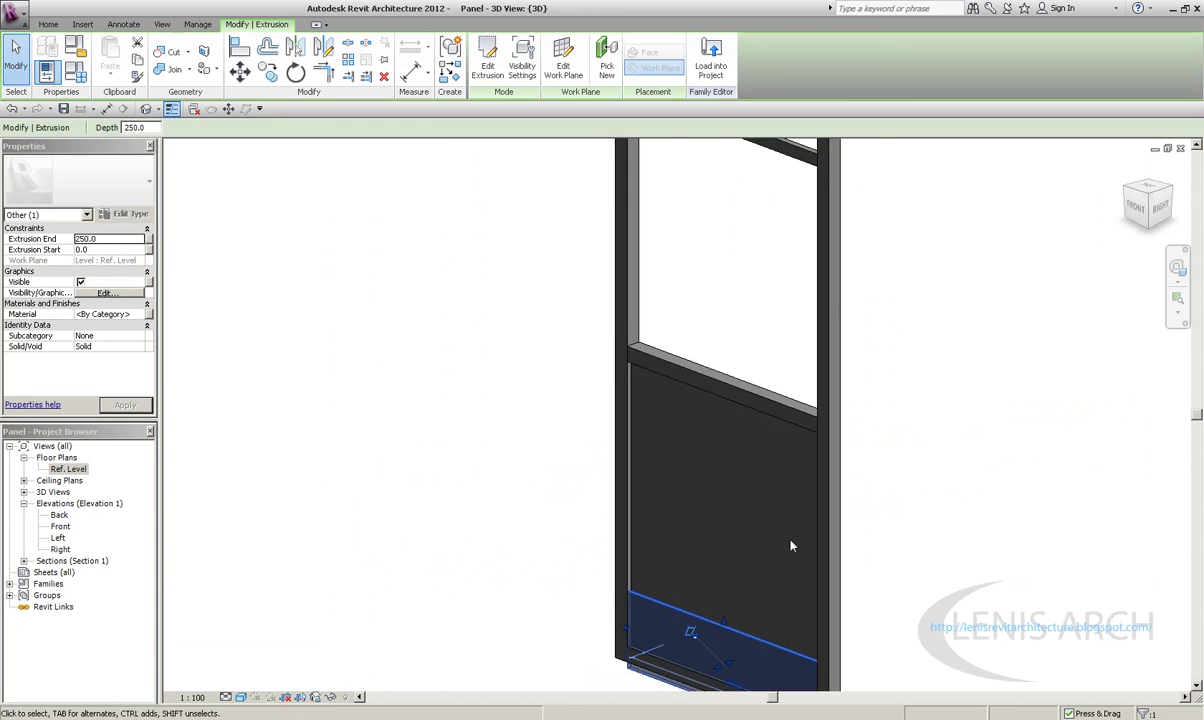
middle_click_drag(793, 614, 782, 540, "shift")
left_click_drag(758, 545, 760, 280)
mouse_move(760, 280)
middle_mouse_down("shift")
mouse_move(773, 322)
mouse_move(769, 537)
middle_mouse_up("shift")
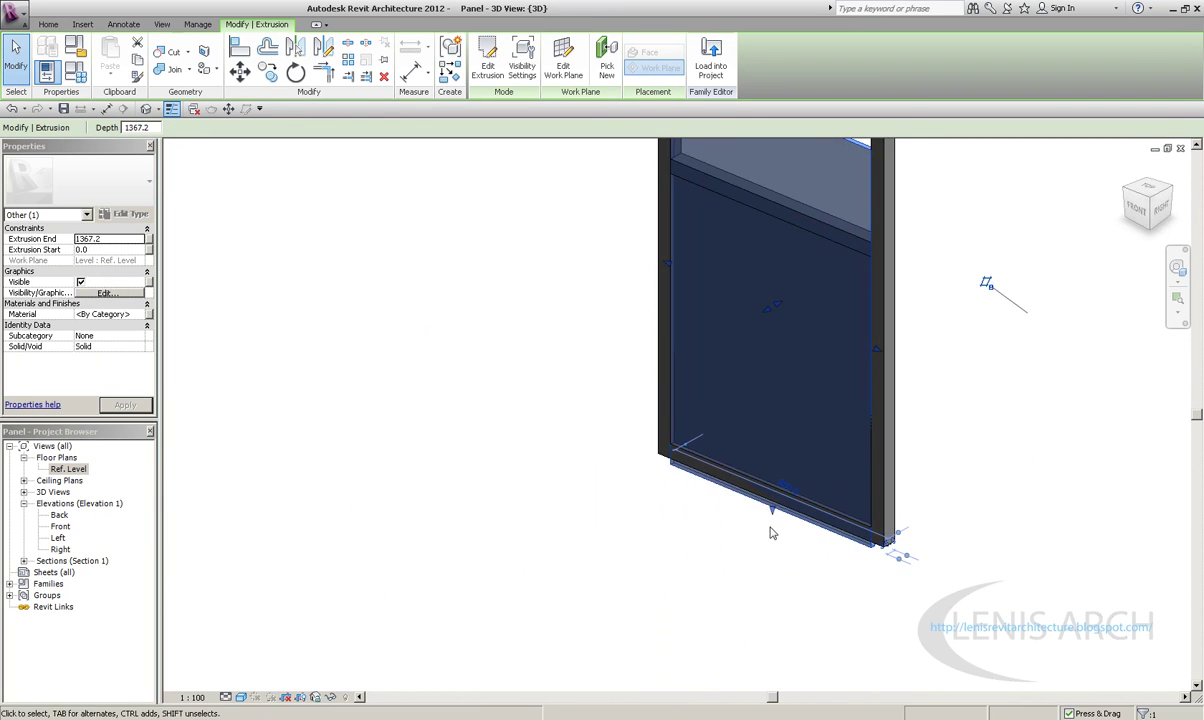
mouse_move(772, 515)
left_mouse_down()
mouse_move(801, 263)
mouse_move(794, 180)
left_mouse_up()
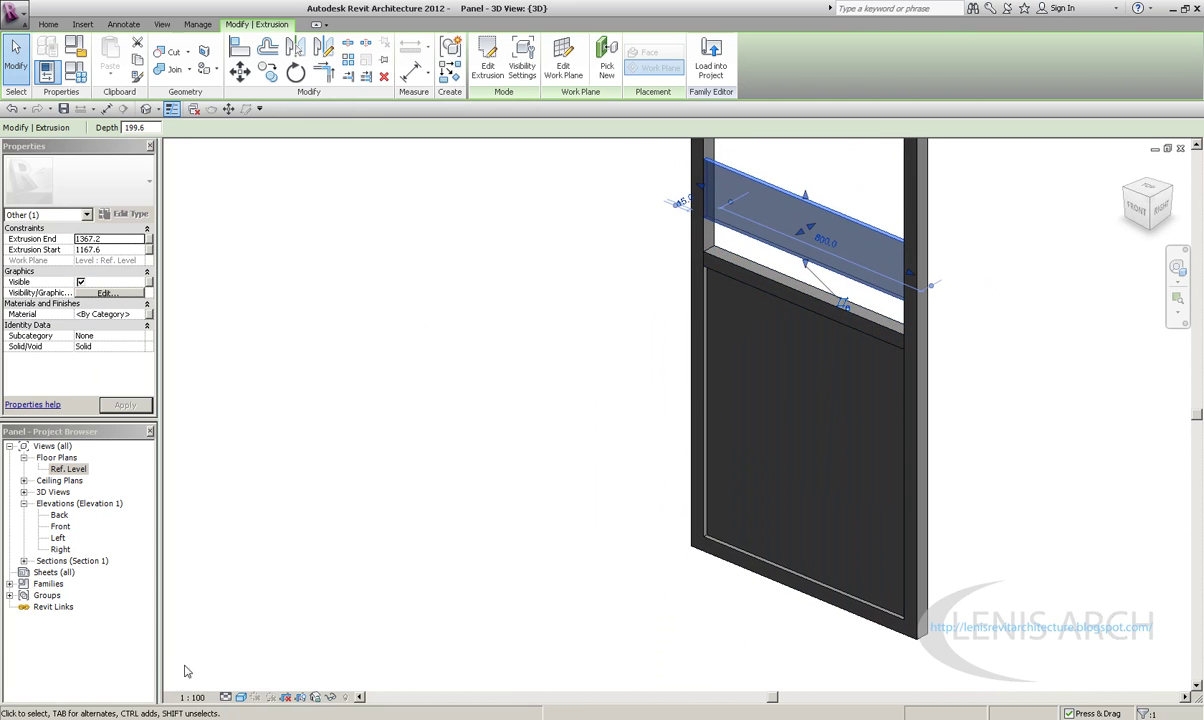
In the Front elevation, stretch the extrusion from the middle rail to the top rail, then view in 3D
double_click(60, 526)
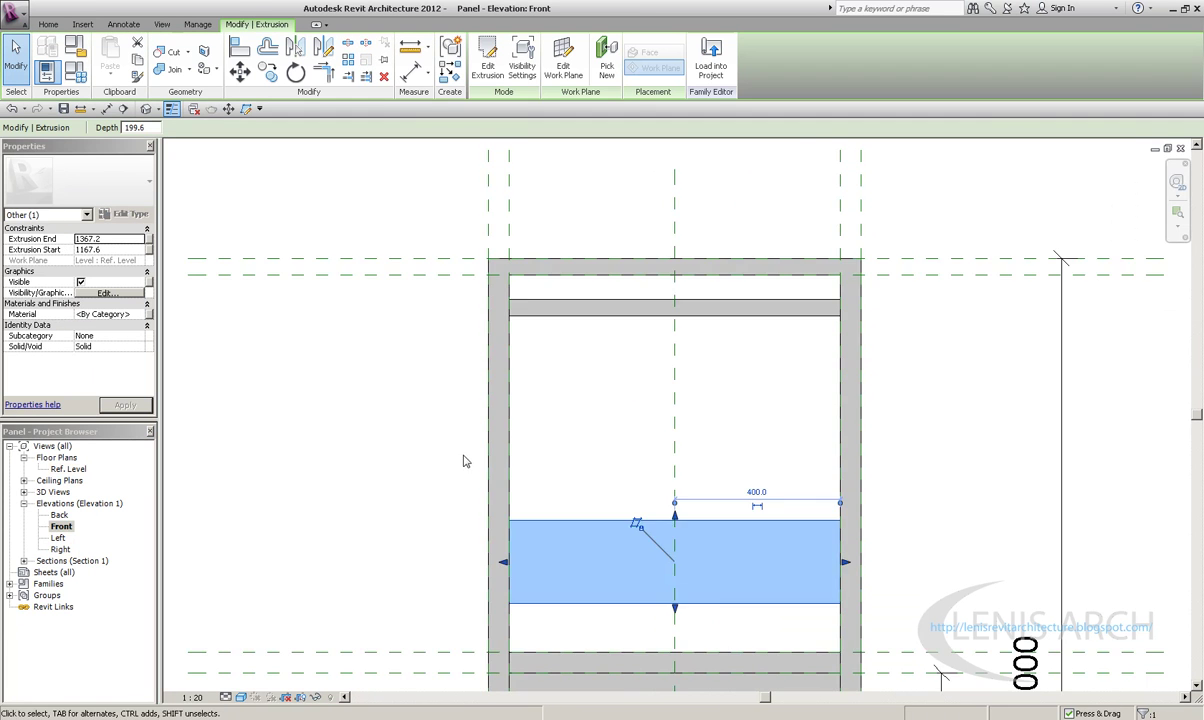
left_click_drag(667, 516, 664, 558)
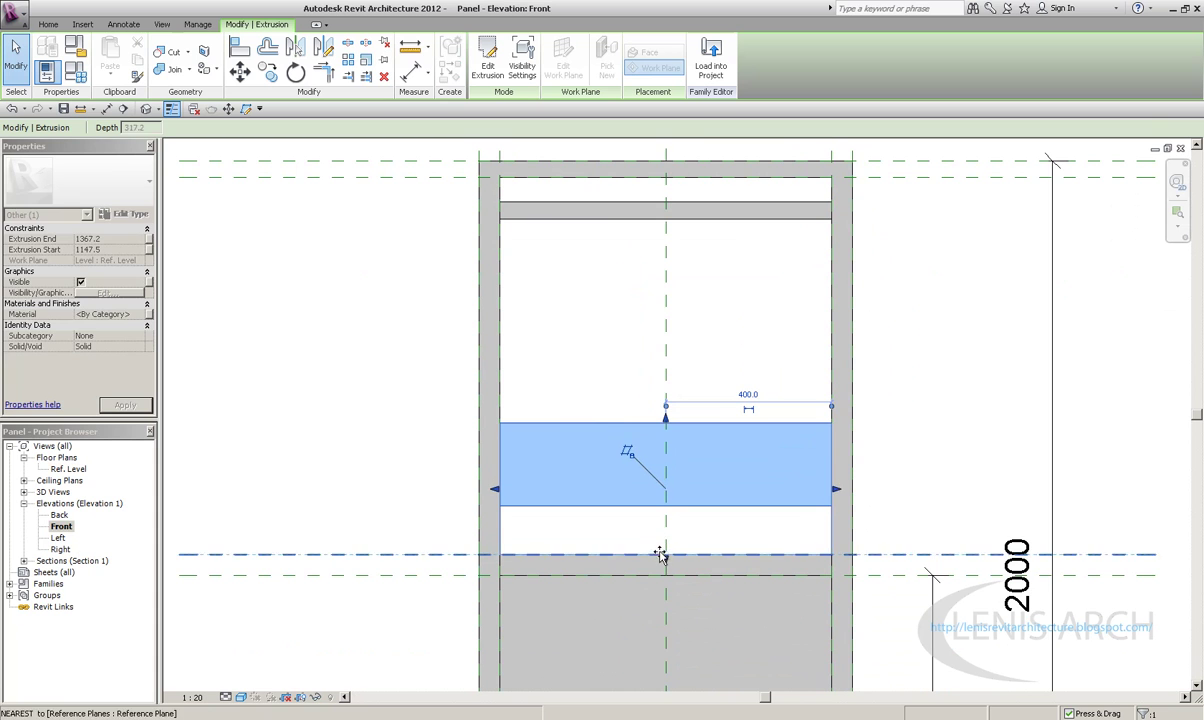
left_click_drag(670, 442, 693, 196)
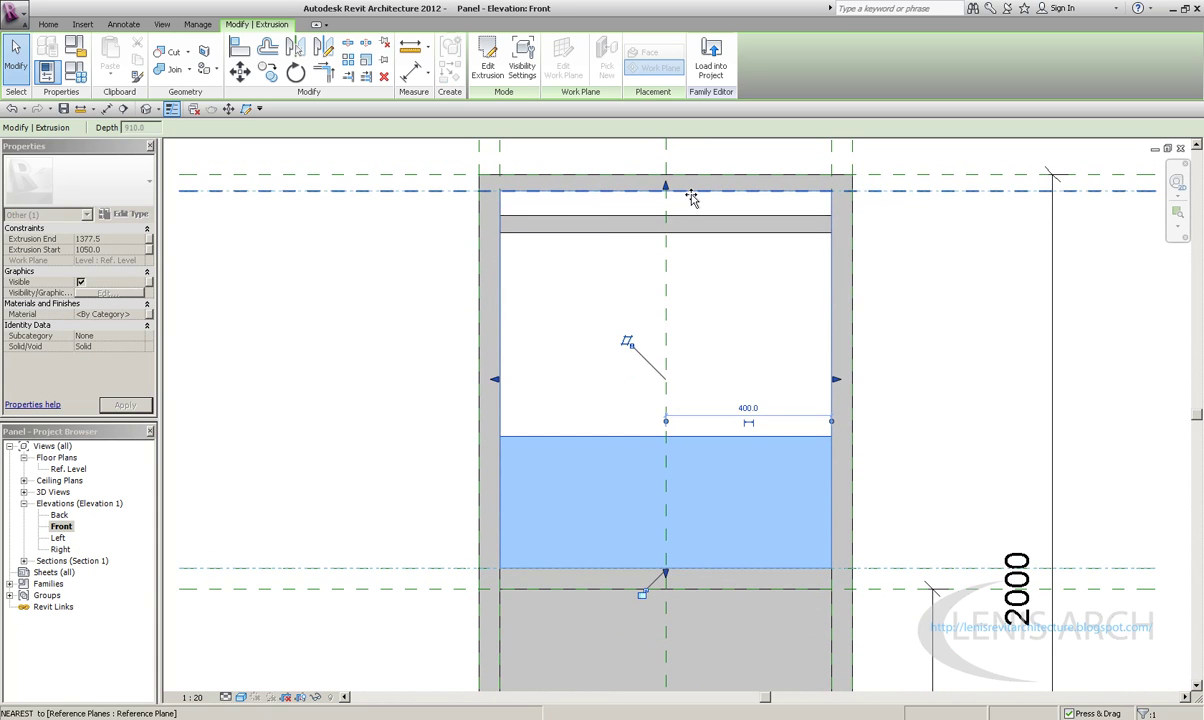
left_click(145, 109)
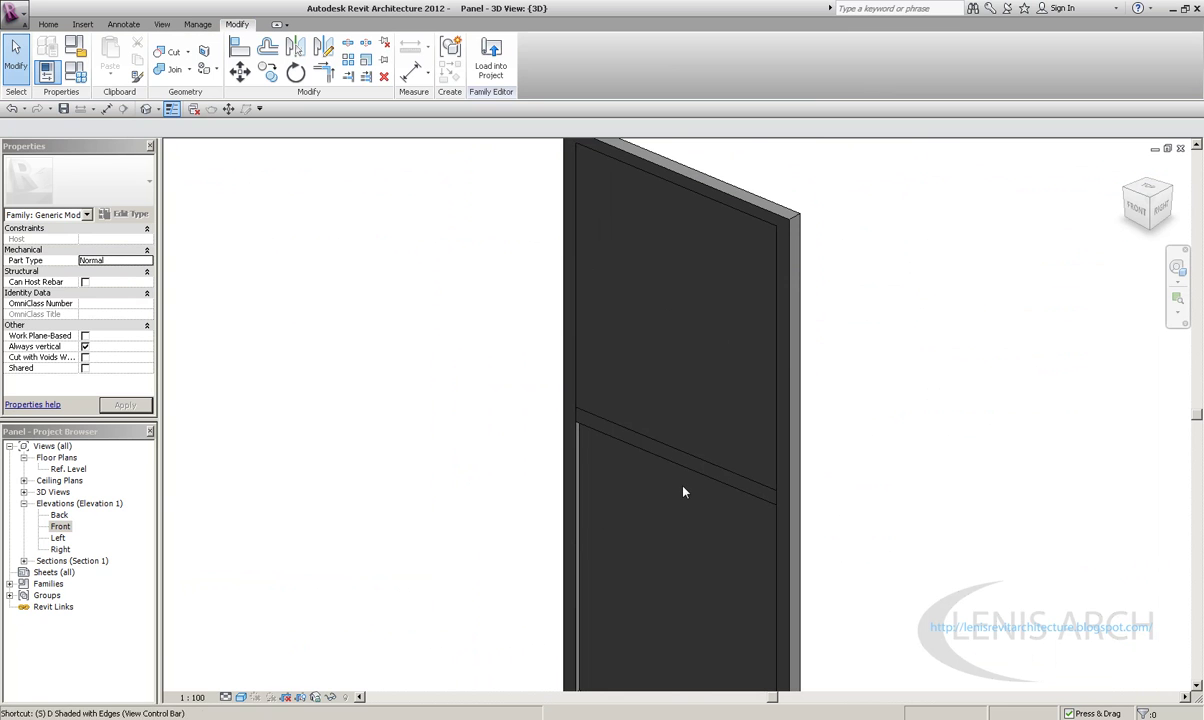
Orbit the panel into an isometric view, then close the 3D view and zoom into the Front elevation
mouse_move(810, 537)
middle_mouse_down("shift")
mouse_move(527, 537)
mouse_move(665, 431)
mouse_move(745, 276)
middle_mouse_up("shift")
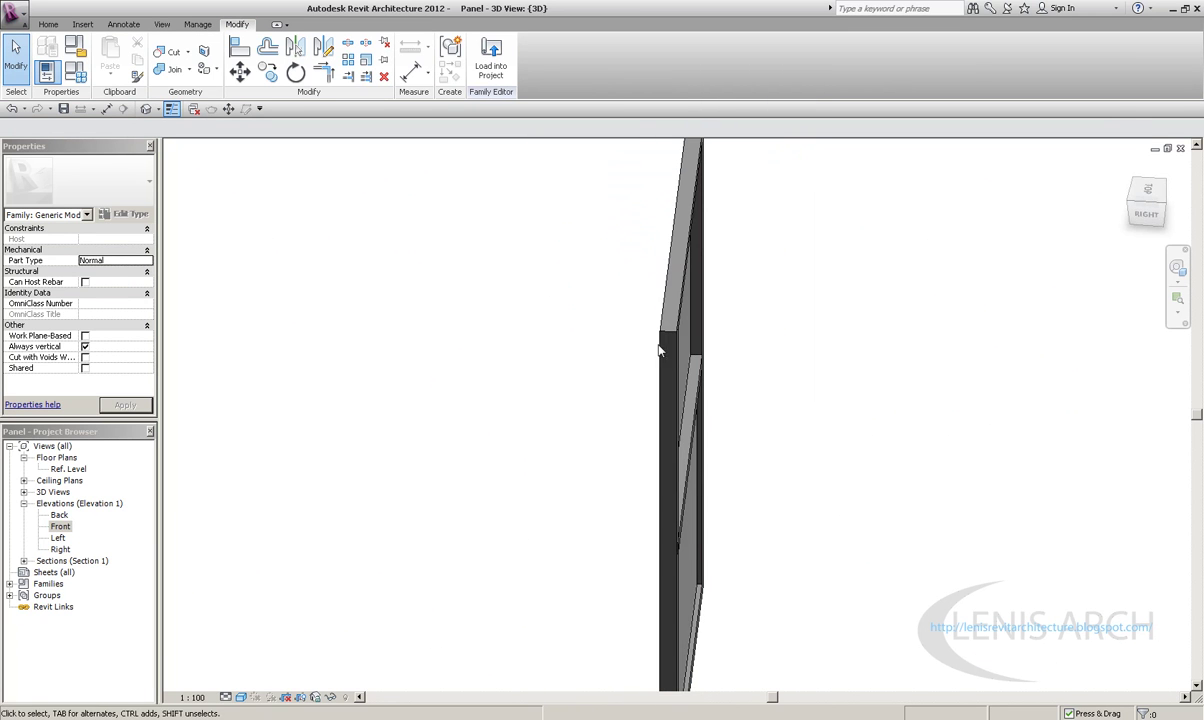
mouse_move(1123, 128)
middle_mouse_down("shift")
mouse_move(656, 349)
mouse_move(524, 436)
mouse_move(673, 271)
middle_mouse_up("shift")
key("ctrl+Tab")
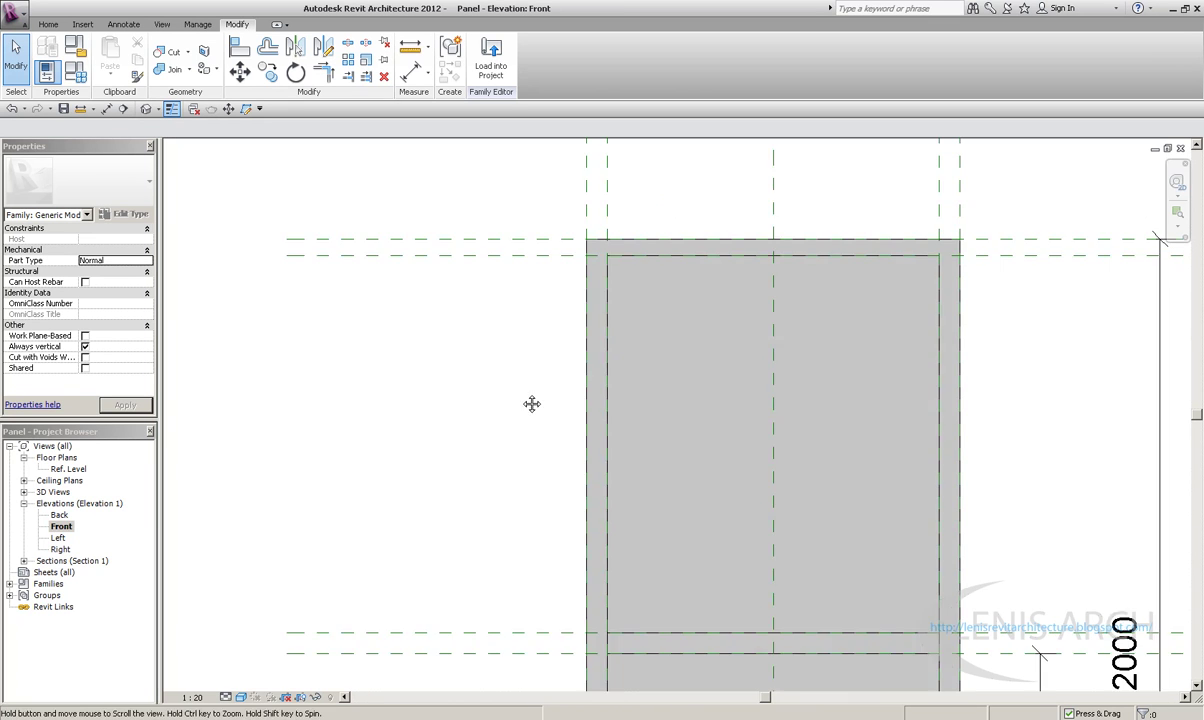
scroll(655, 385, "down", 2)
scroll(666, 411, "down", 2)
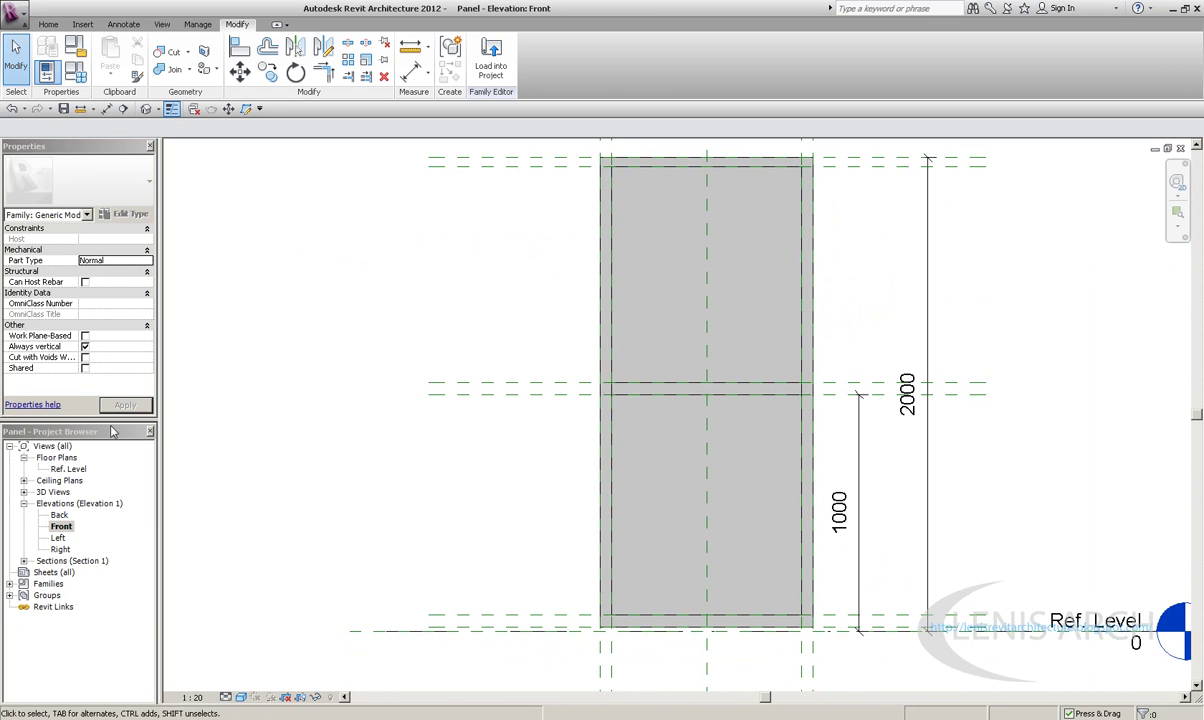
left_click(145, 110)
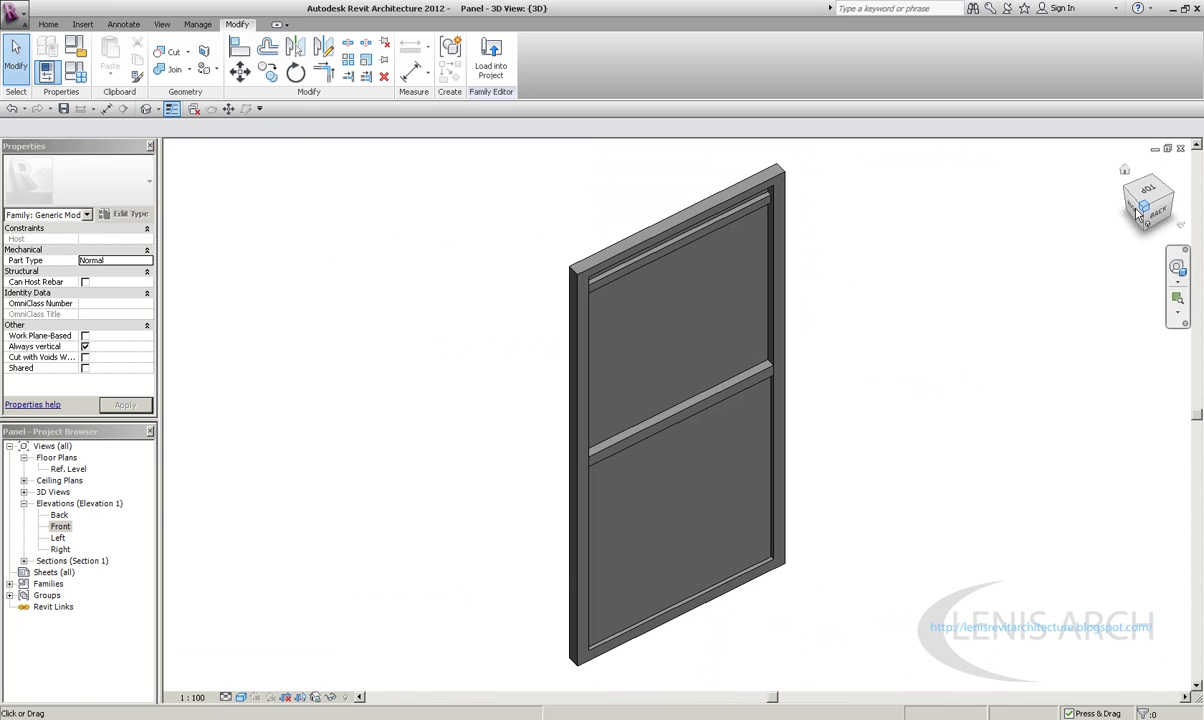
left_click(1180, 148)
scroll(578, 462, "up", 2)
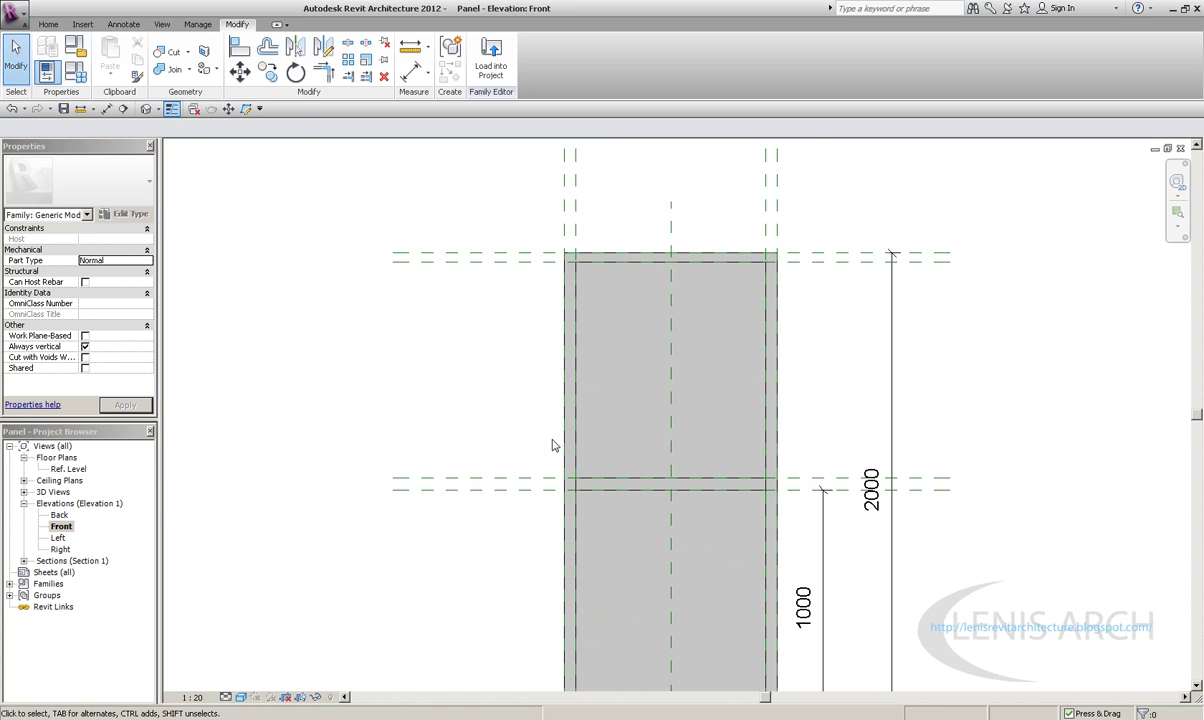
scroll(637, 188, "up", 1)
scroll(580, 236, "up", 2)
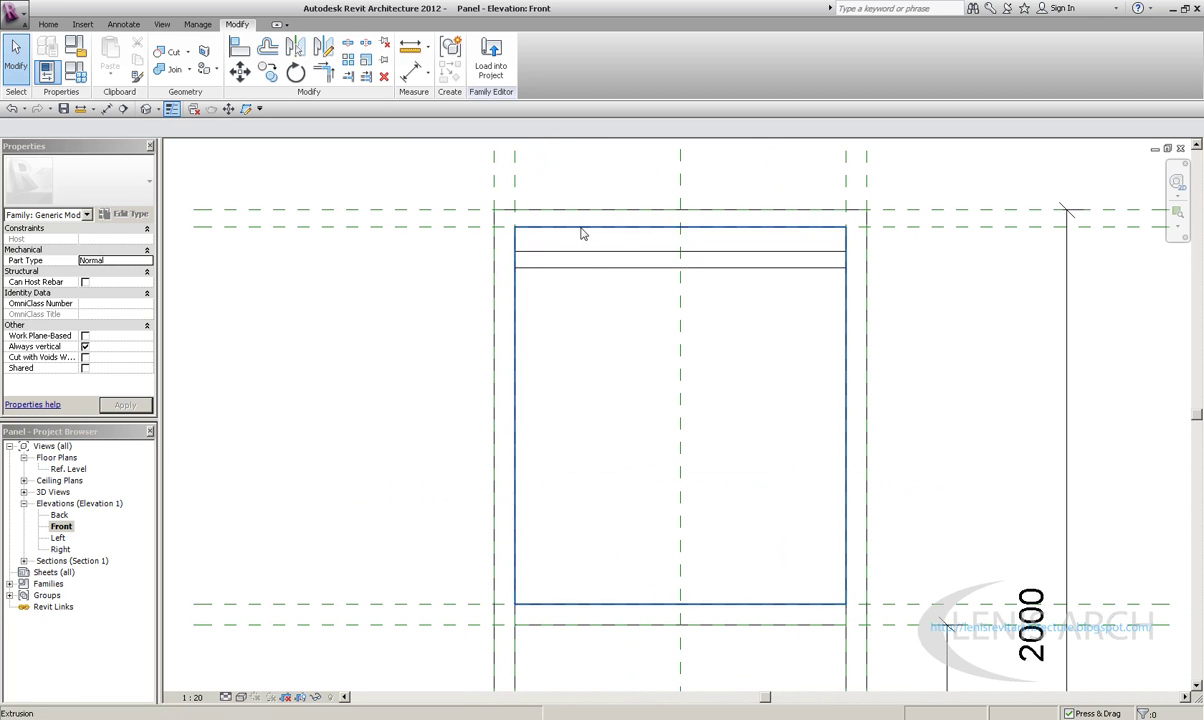
Measure the panel's clear width between the left and right frame lines
left_click(410, 47)
left_click(515, 251)
scroll(519, 222, "down", 1)
scroll(560, 280, "down", 1)
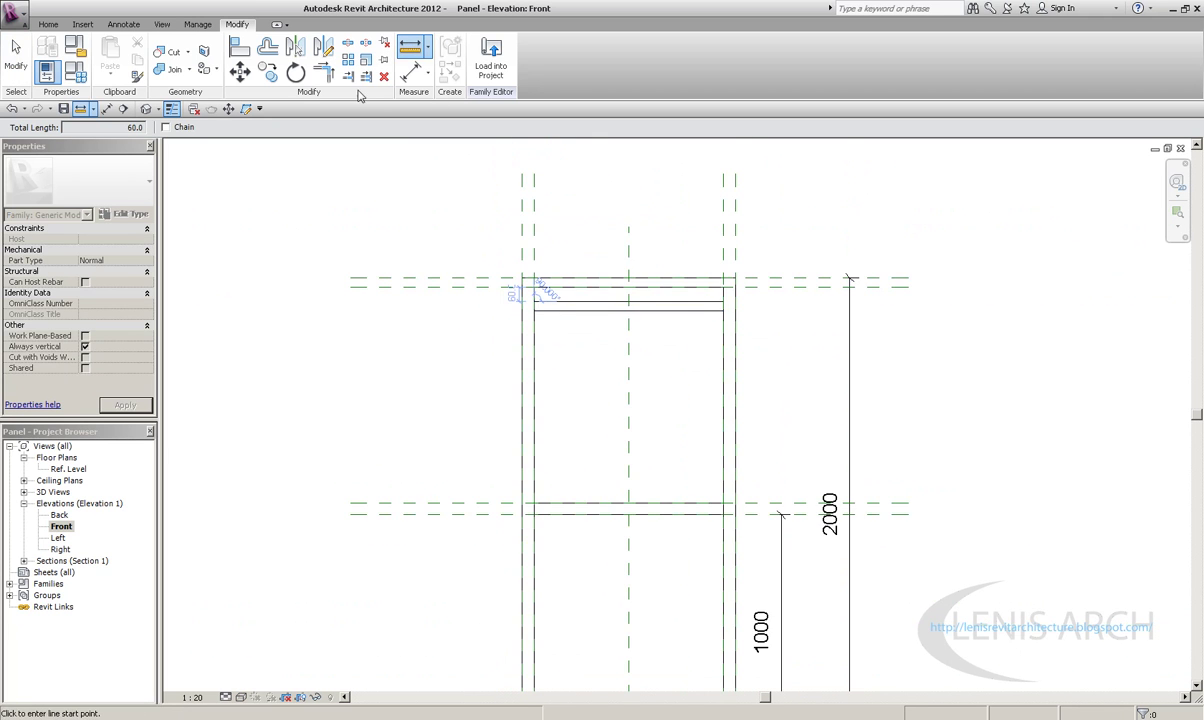
left_click(522, 229)
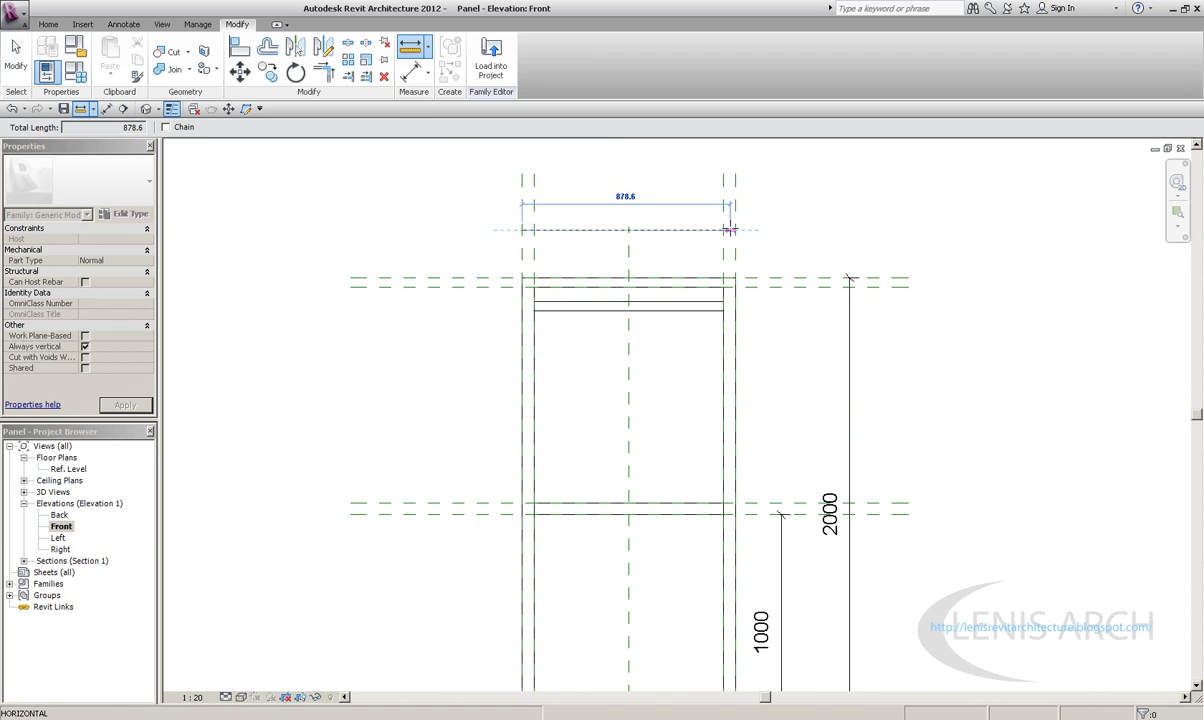
left_click(731, 229)
left_click(522, 257)
Measure the 60.0 gap between the top rail and the top slat, then select the slat extrusion
scroll(657, 406, "up", 2)
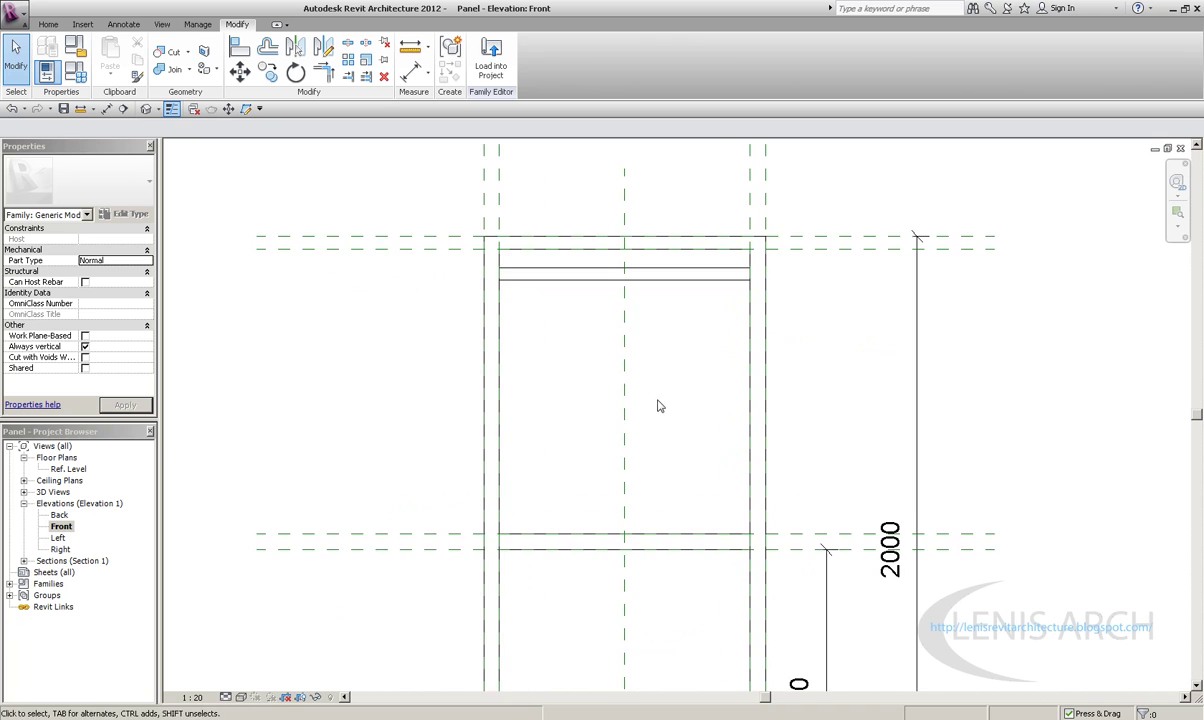
middle_click_drag(609, 337, 543, 399)
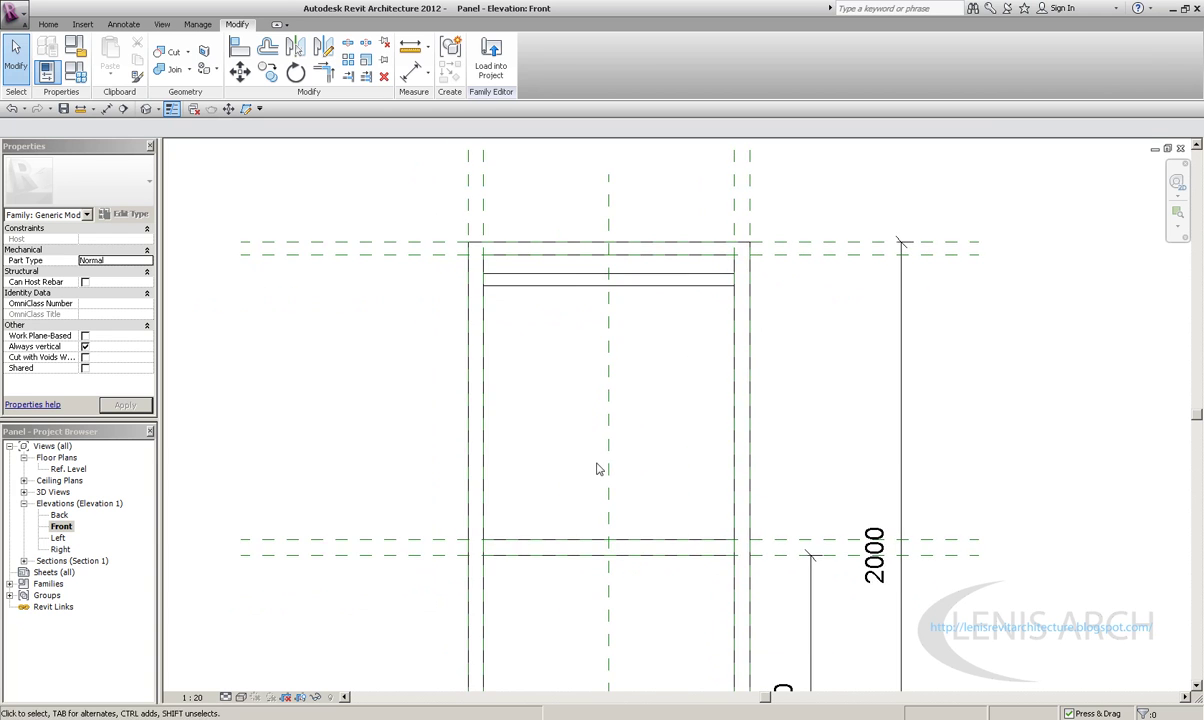
scroll(587, 467, "down", 1)
scroll(626, 478, "down", 1)
mouse_move(615, 545)
middle_mouse_down()
mouse_move(664, 467)
mouse_move(566, 362)
middle_mouse_up()
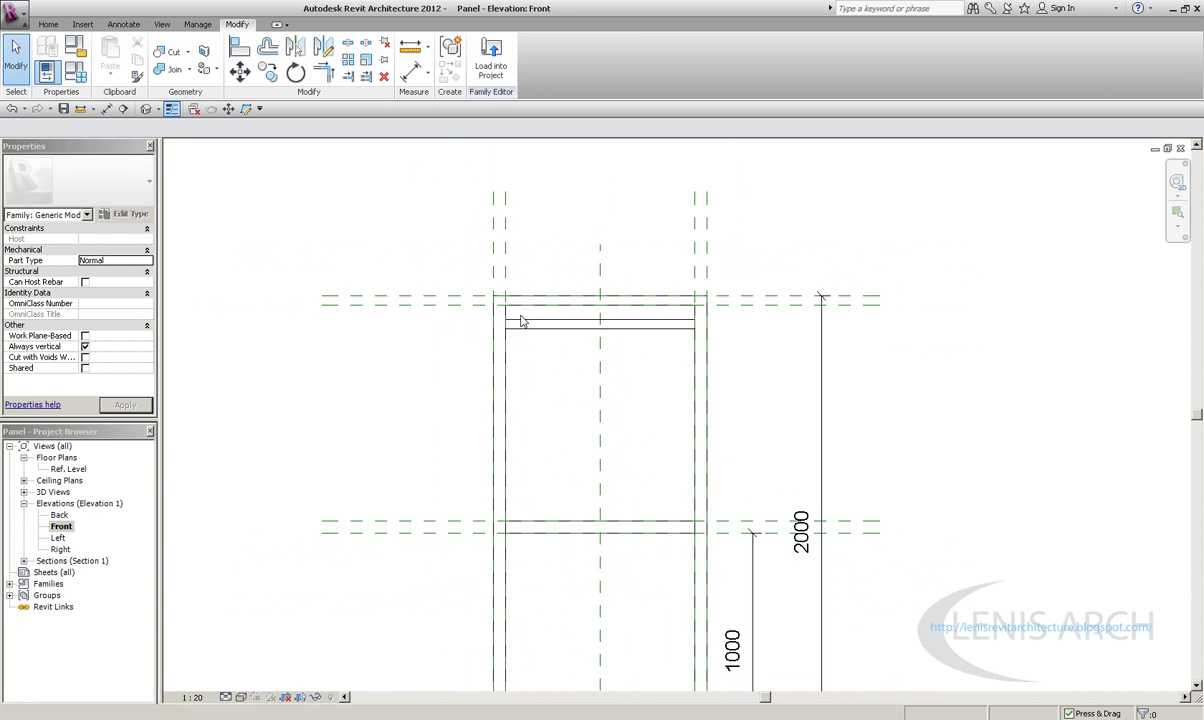
left_click(410, 47)
scroll(508, 405, "up", 2)
left_click(503, 258)
left_click(503, 232)
middle_click_drag(500, 231, 490, 271)
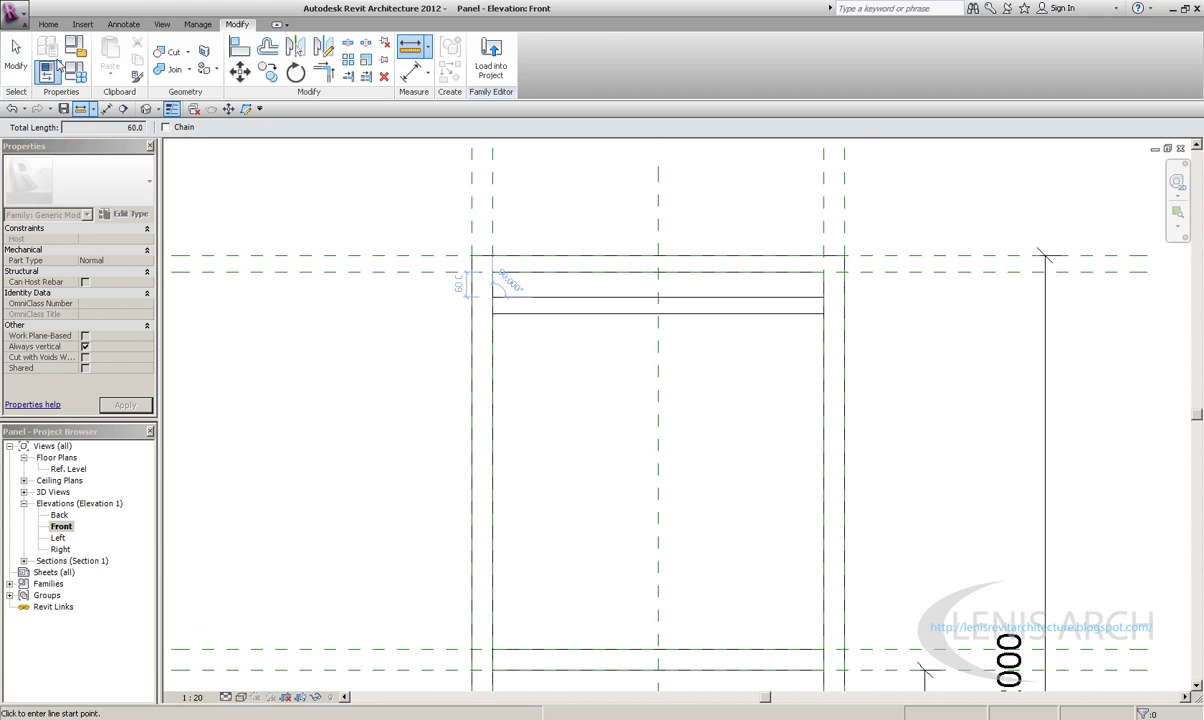
left_click(16, 55)
left_click(516, 284)
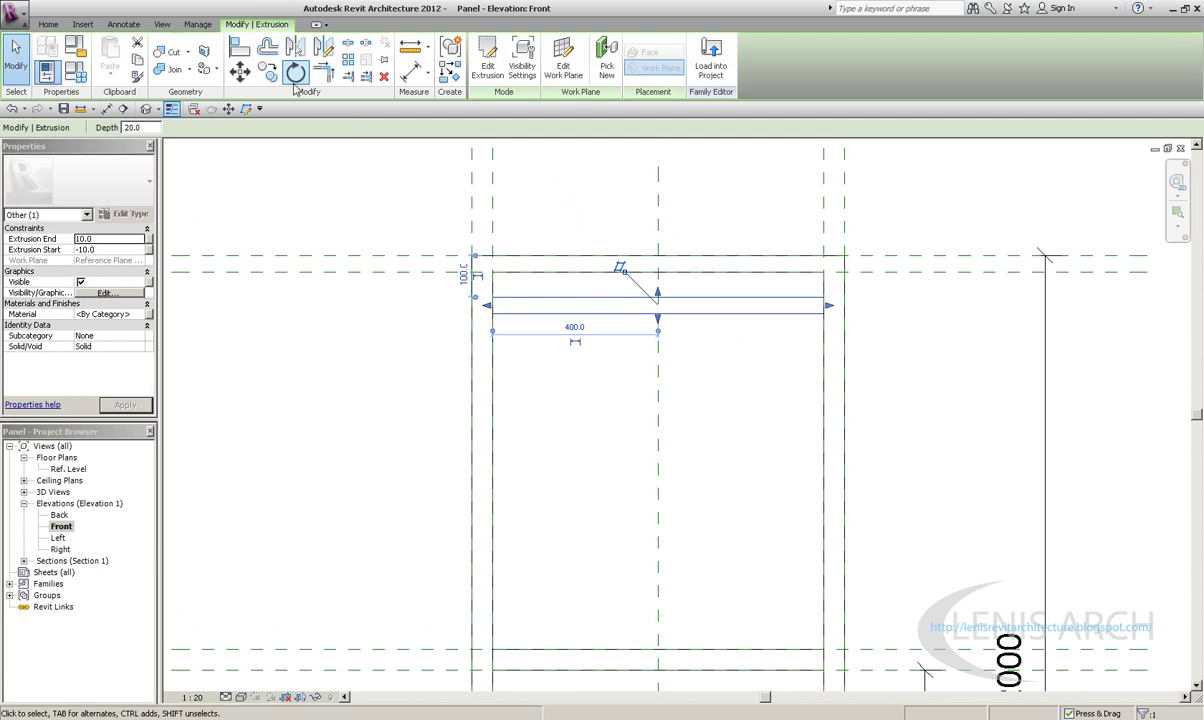
Edit the slat's sketch and copy its rectangle 100 down
left_click(487, 60)
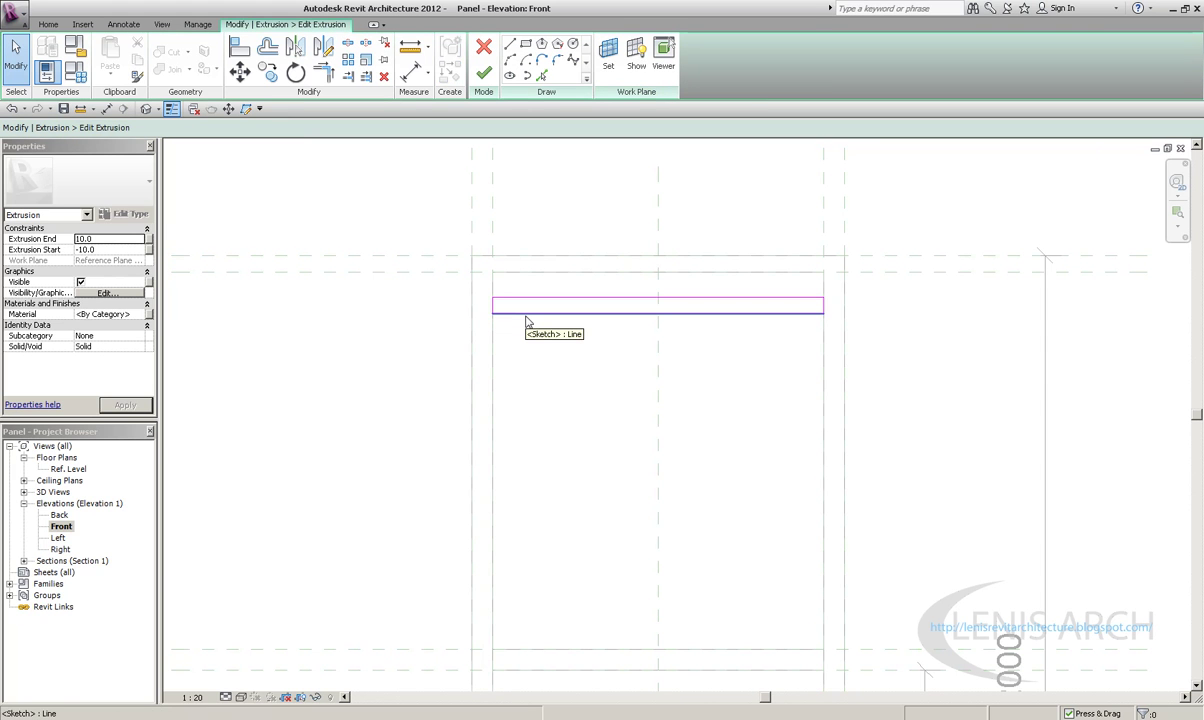
left_click_drag(441, 277, 846, 377)
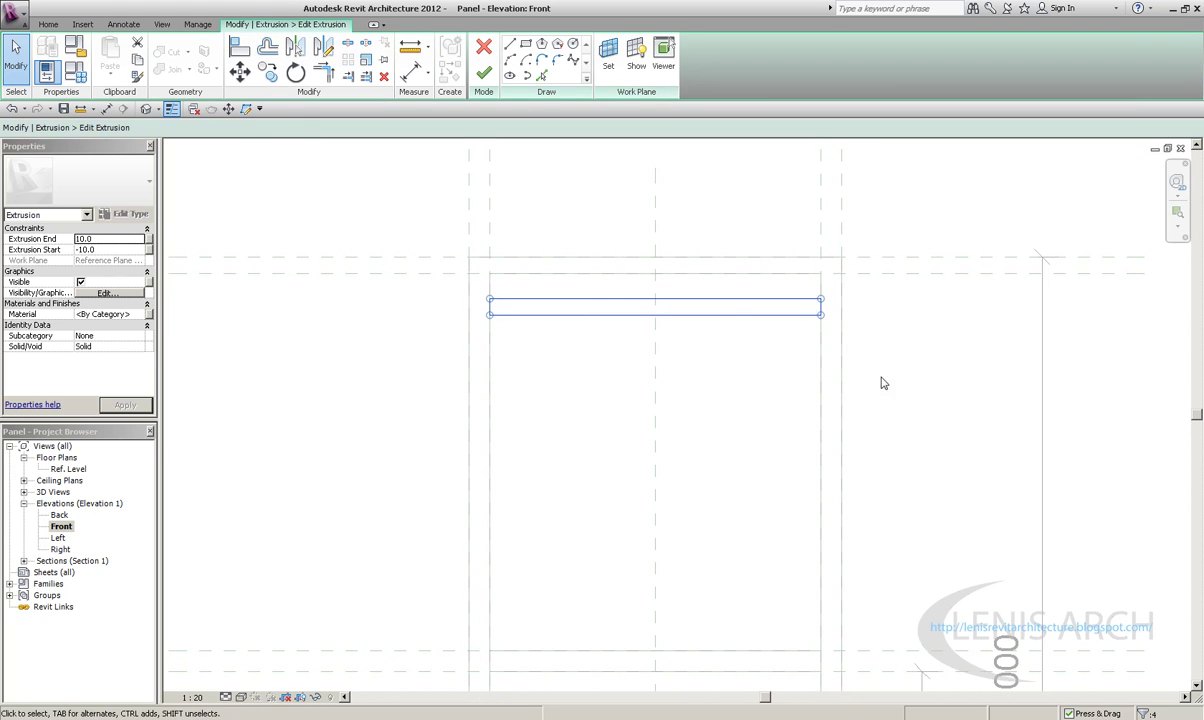
left_click(267, 72)
scroll(489, 313, "up", 2)
scroll(527, 328, "up", 2)
left_click(463, 266)
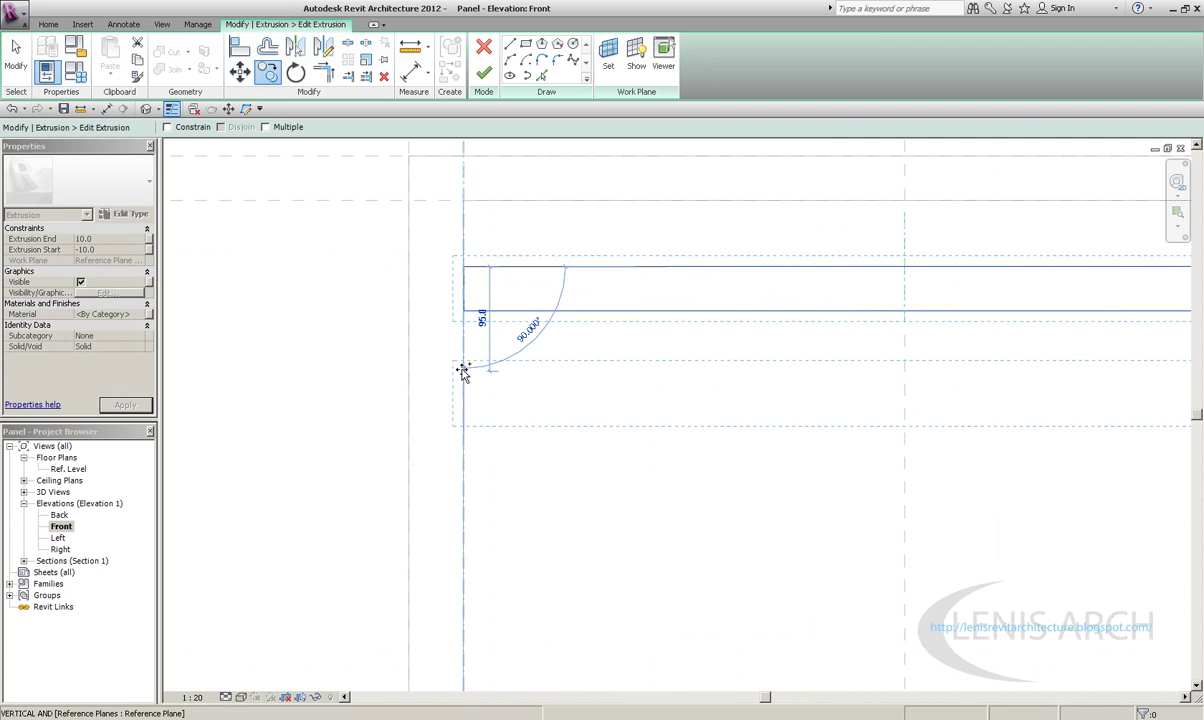
type("100")
key("Return")
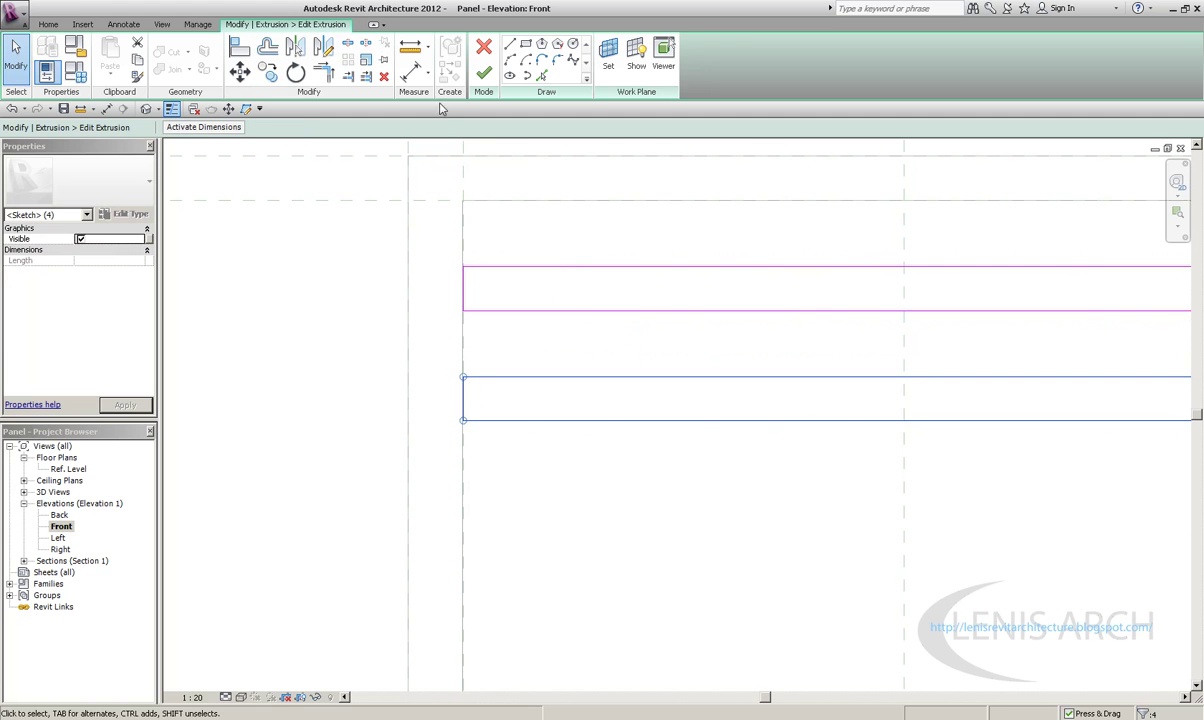
Check the 60.0 gap between the slats and select the lower slat rectangle
left_click(408, 48)
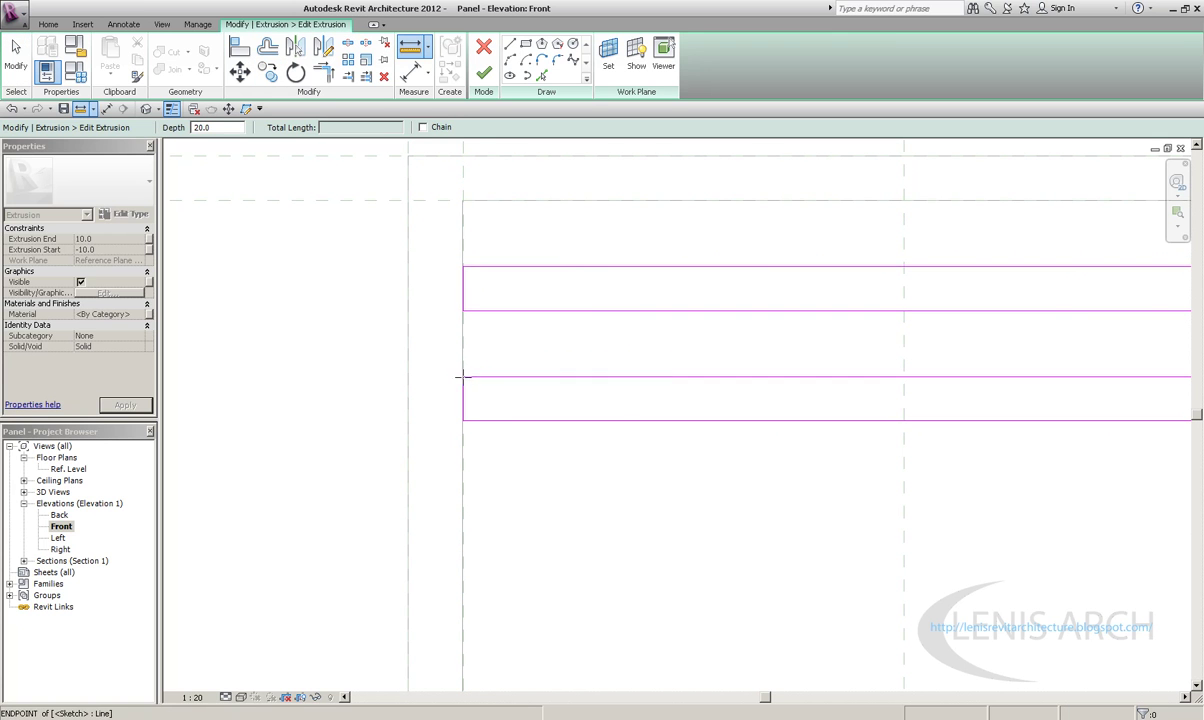
left_click(463, 377)
left_click(463, 310)
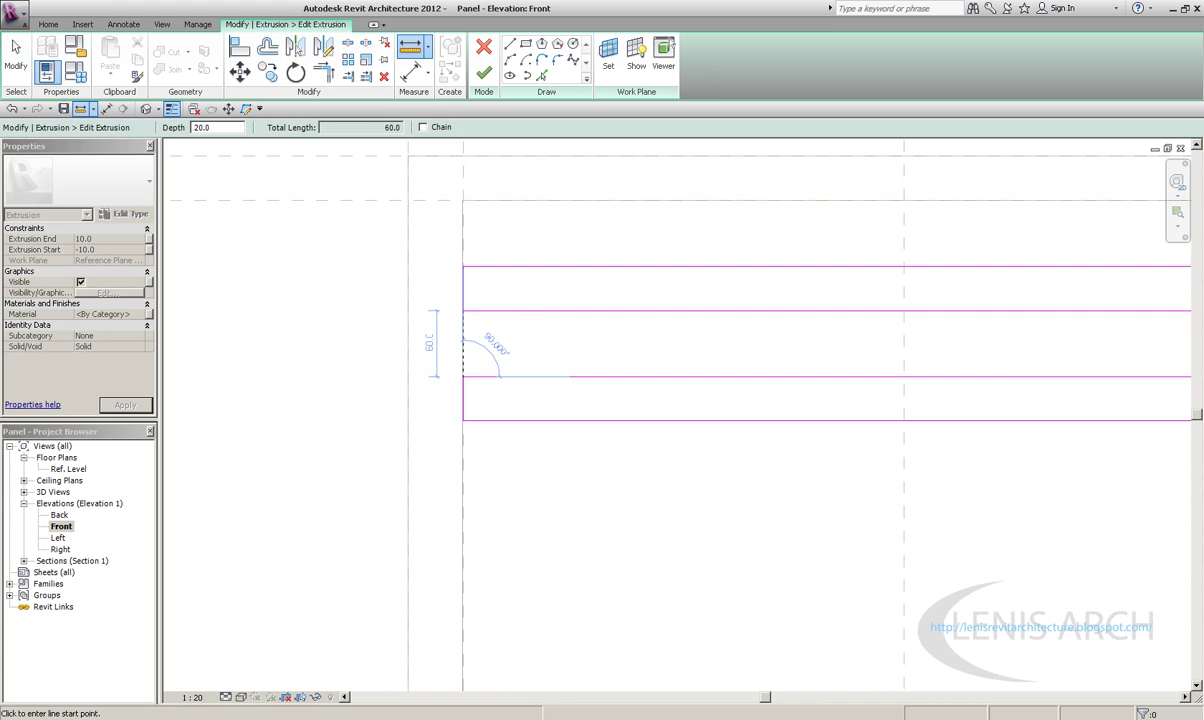
left_click(35, 72)
scroll(605, 389, "down", 2)
scroll(366, 322, "down", 1)
left_click_drag(366, 322, 878, 426)
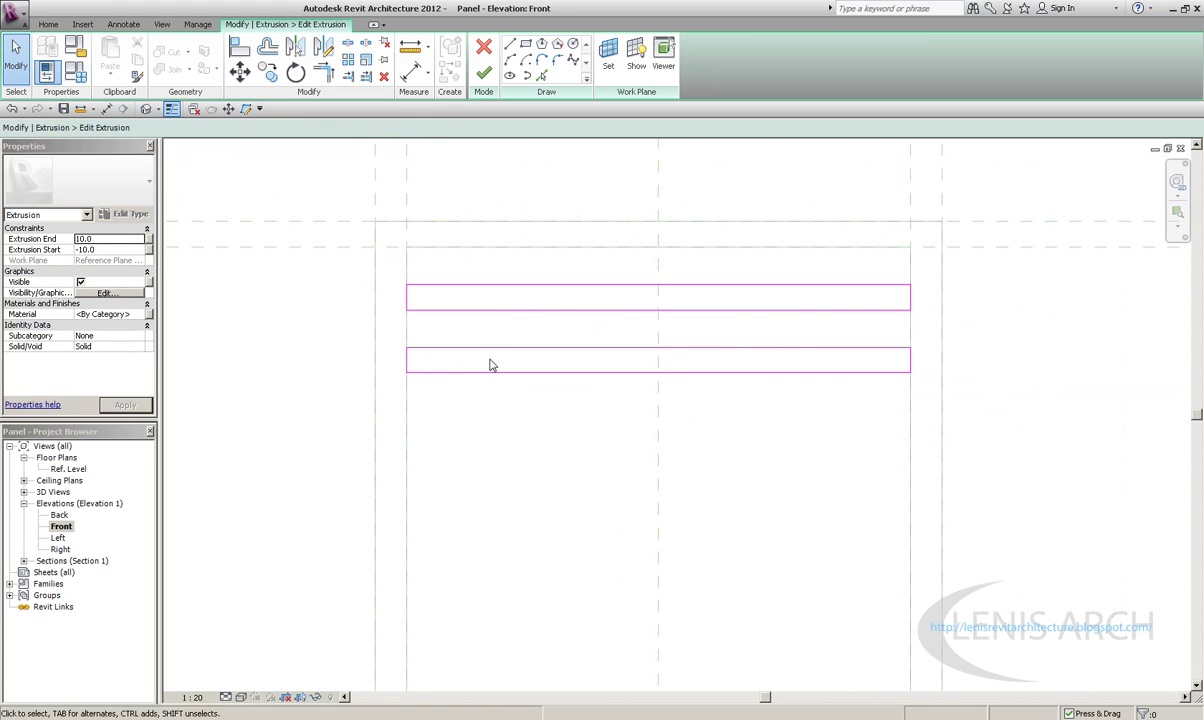
left_click_drag(368, 315, 976, 450)
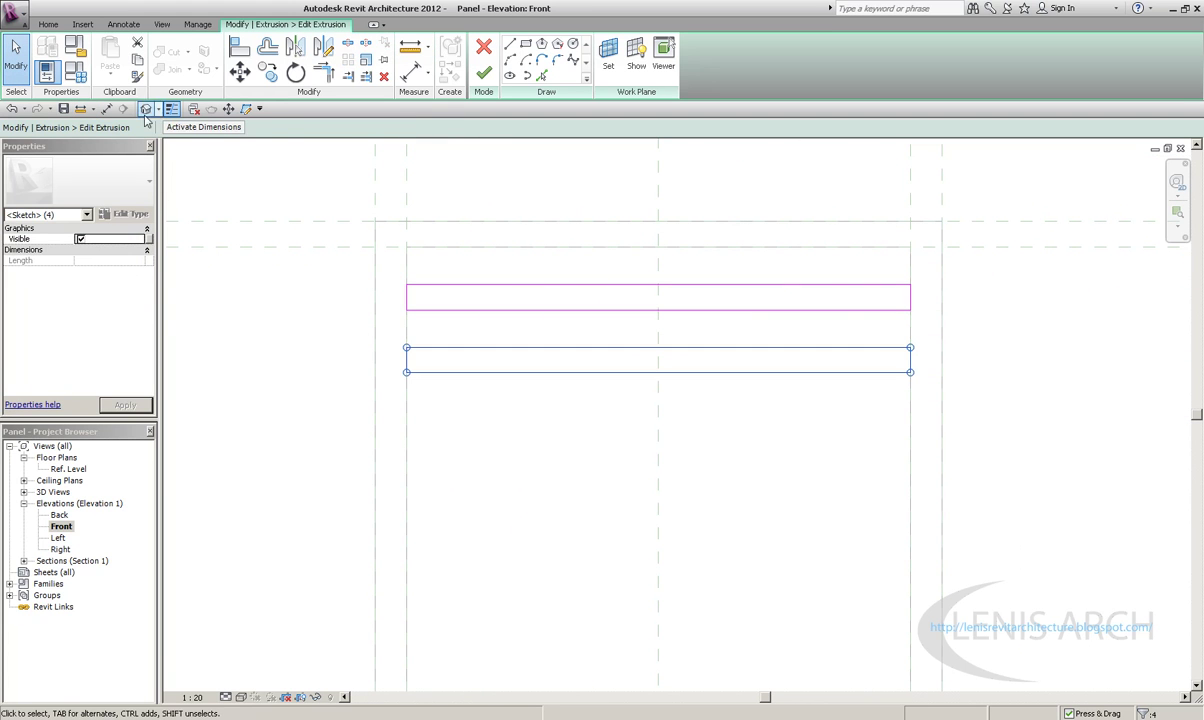
Copy the lower slat rectangle with Multiple checked, placing repeated copies 100 apart down the panel
left_click(270, 72)
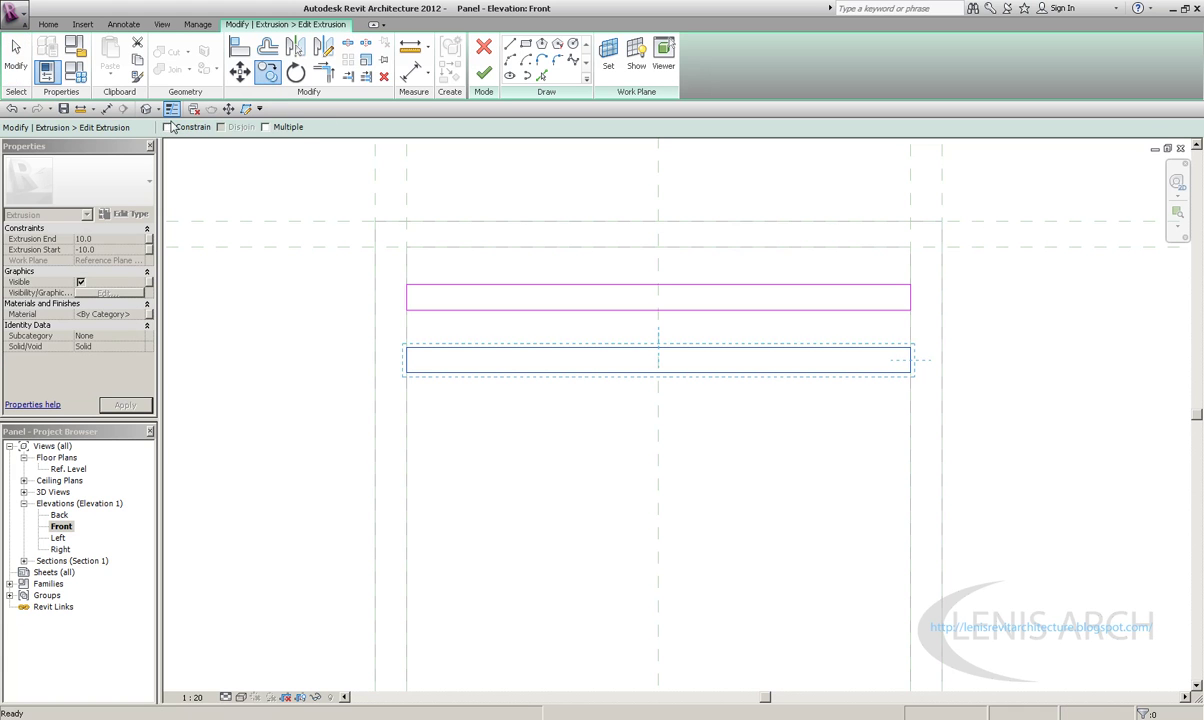
left_click(265, 127)
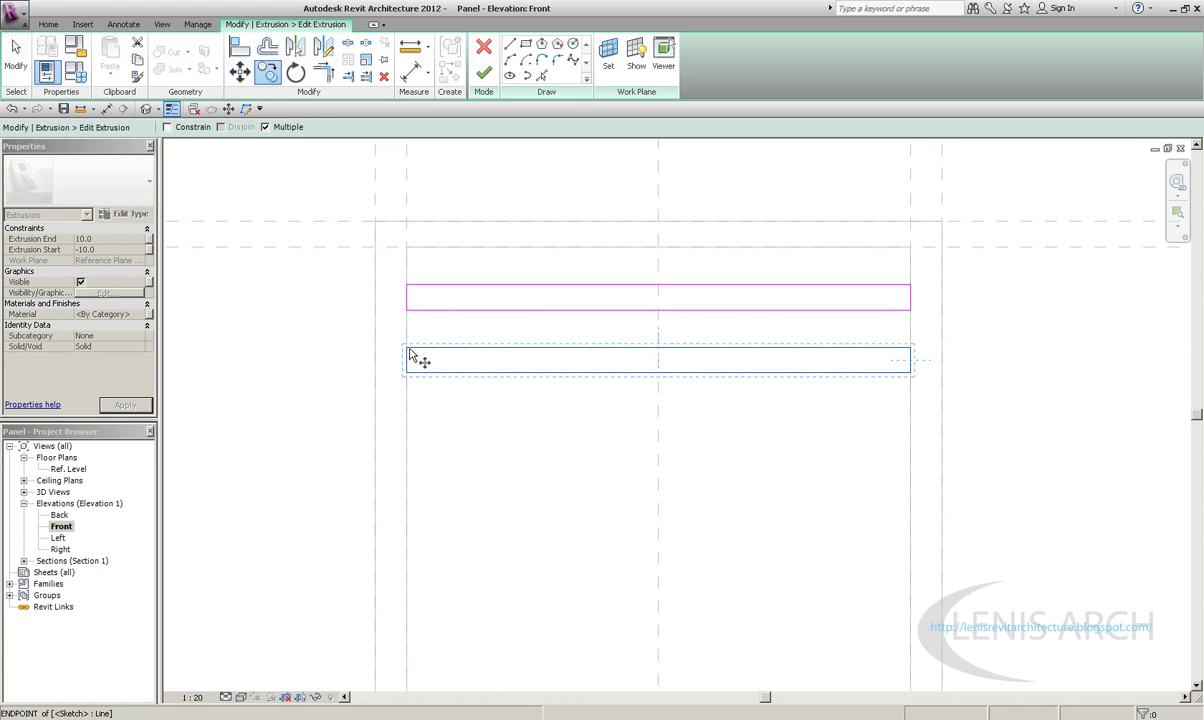
left_click(406, 348)
type("100")
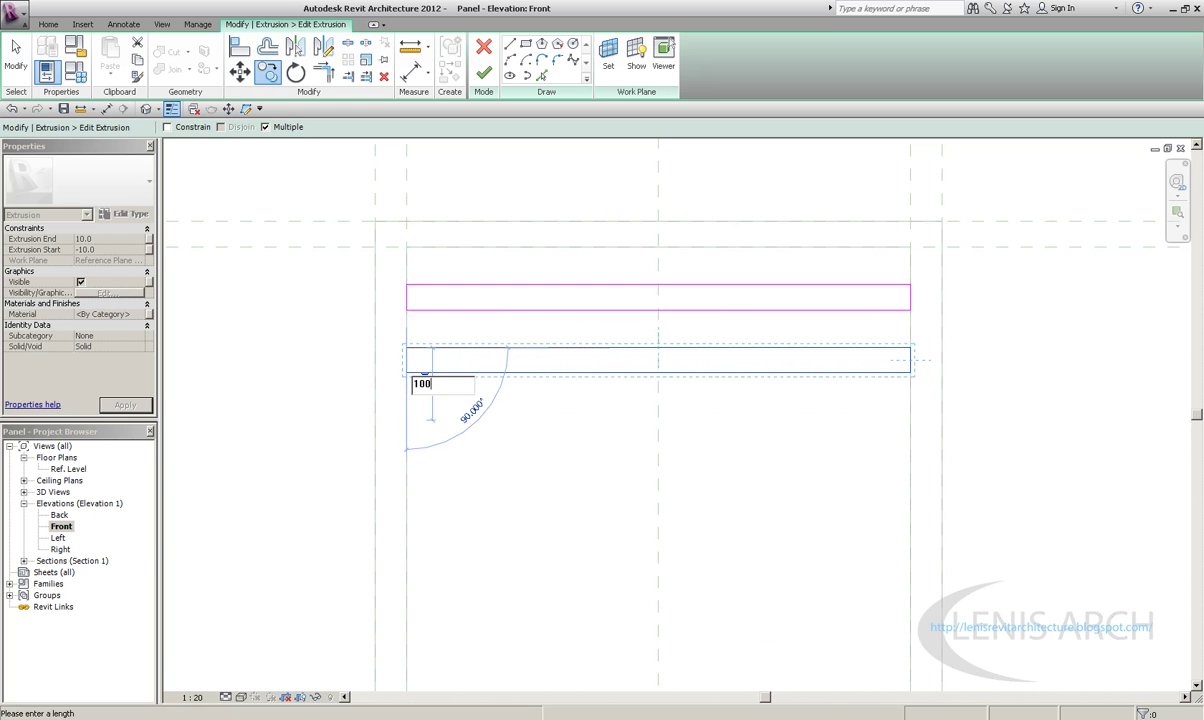
key("Return")
type("10")
key("Return")
middle_click_drag(409, 516, 411, 444)
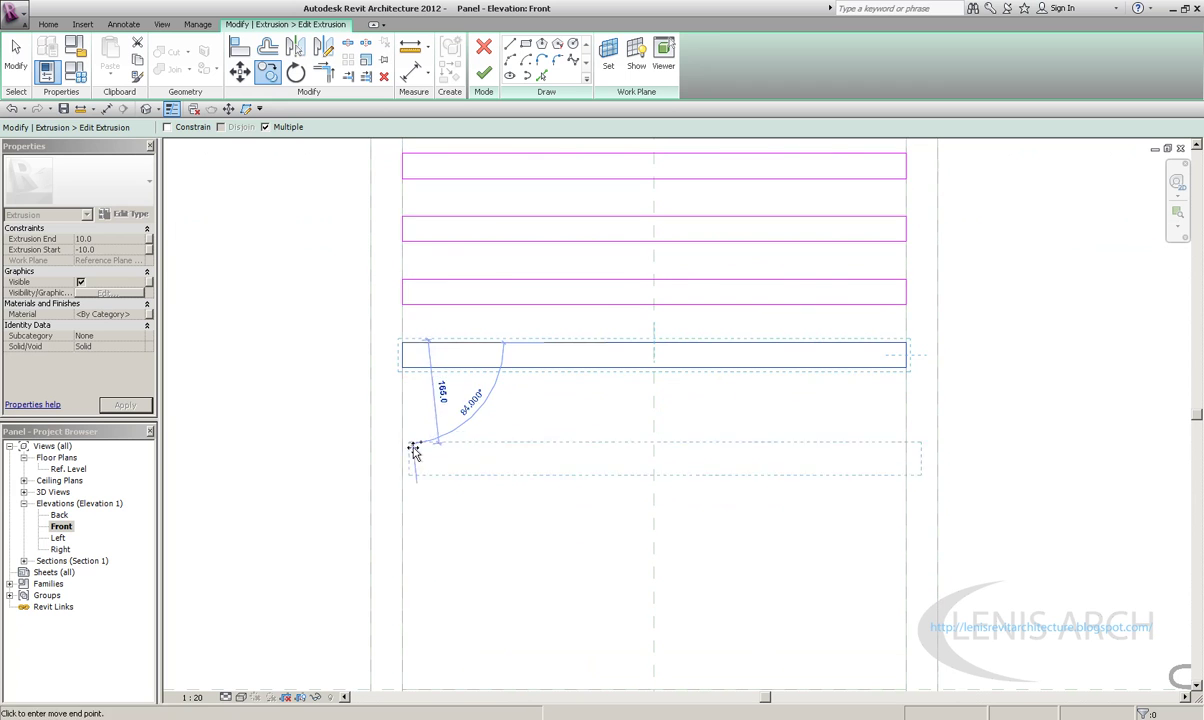
type("100")
key("Return")
middle_click_drag(404, 432, 399, 424)
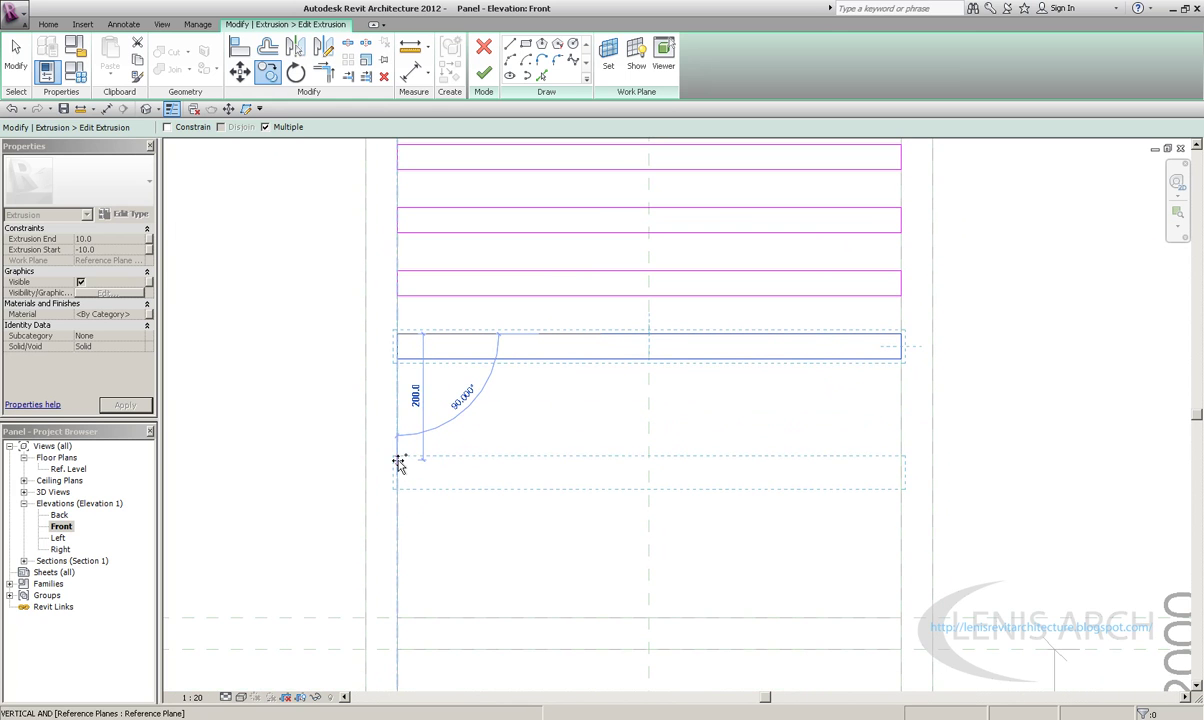
type("1")
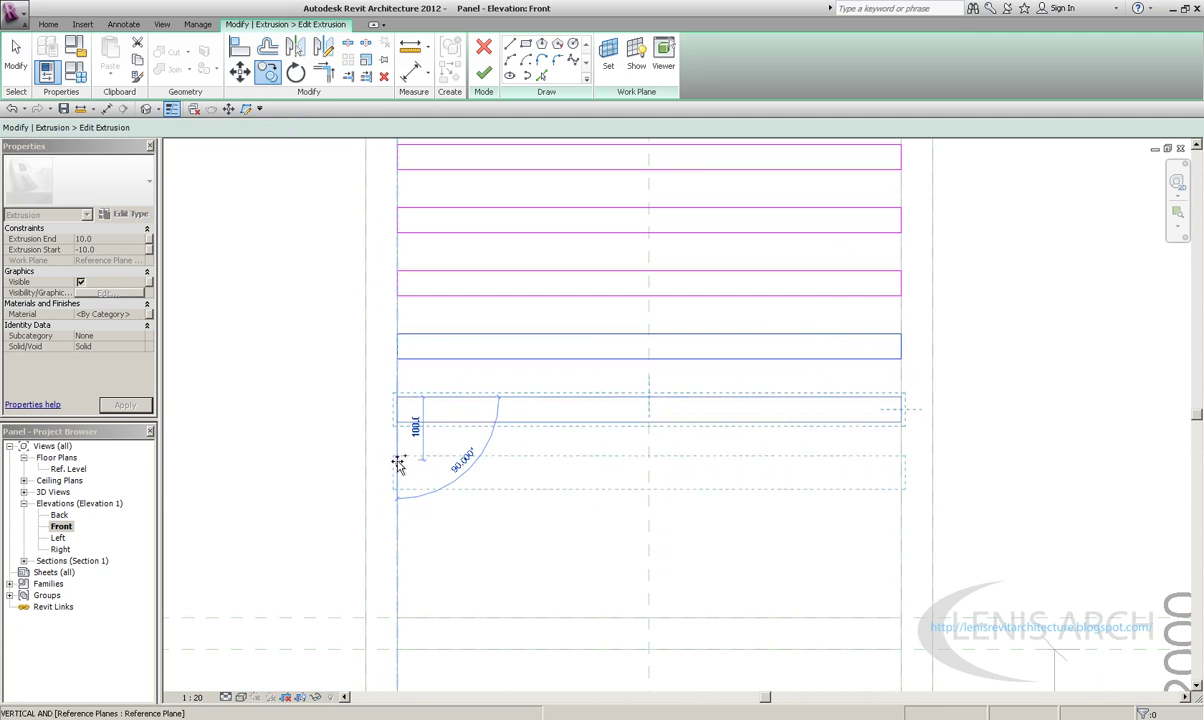
key("Return")
middle_click_drag(401, 434, 388, 402)
type("100")
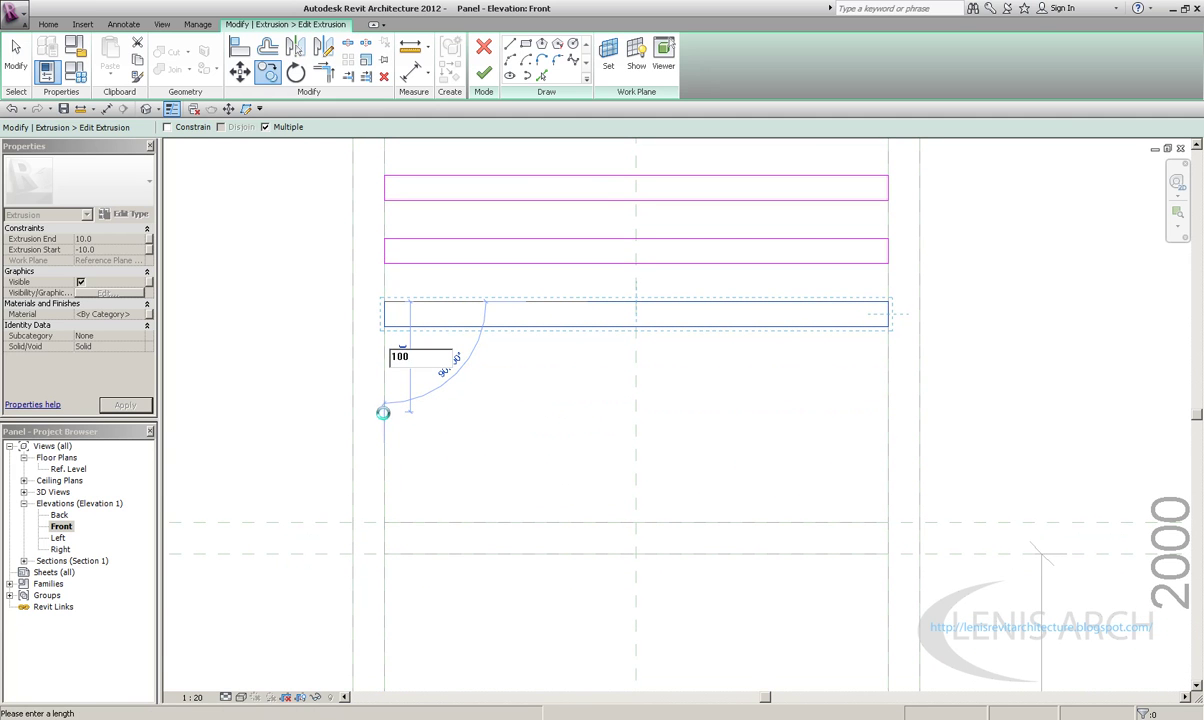
key("Return")
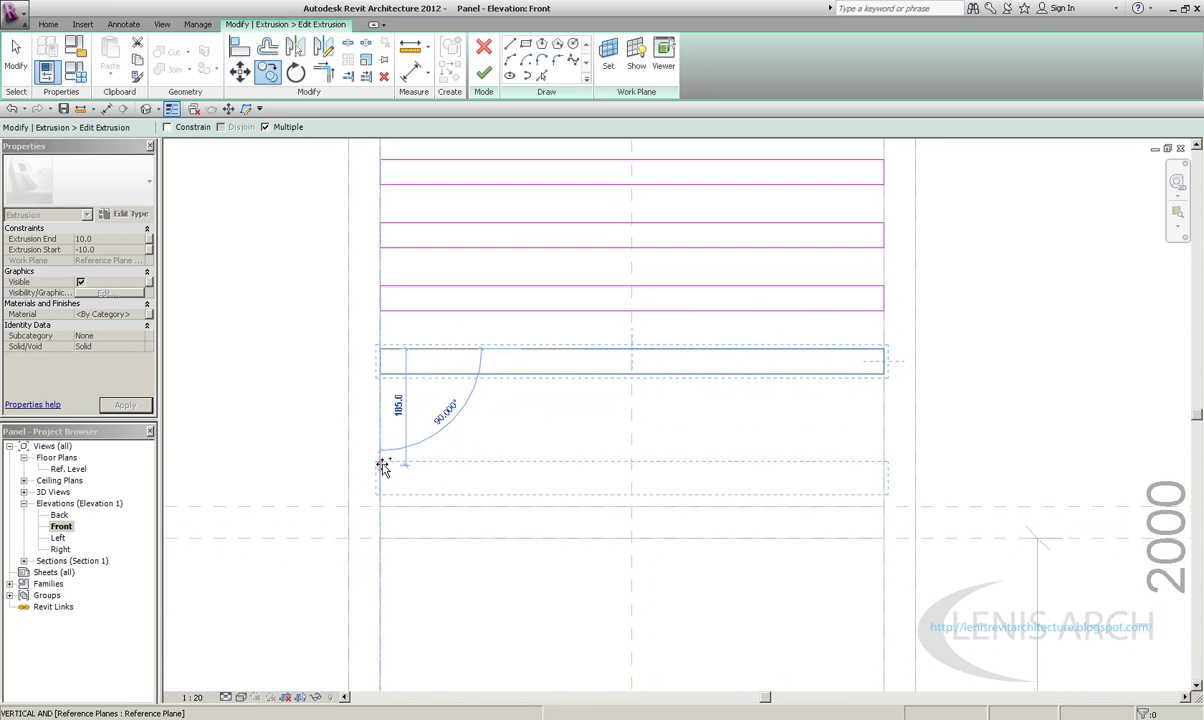
type("100")
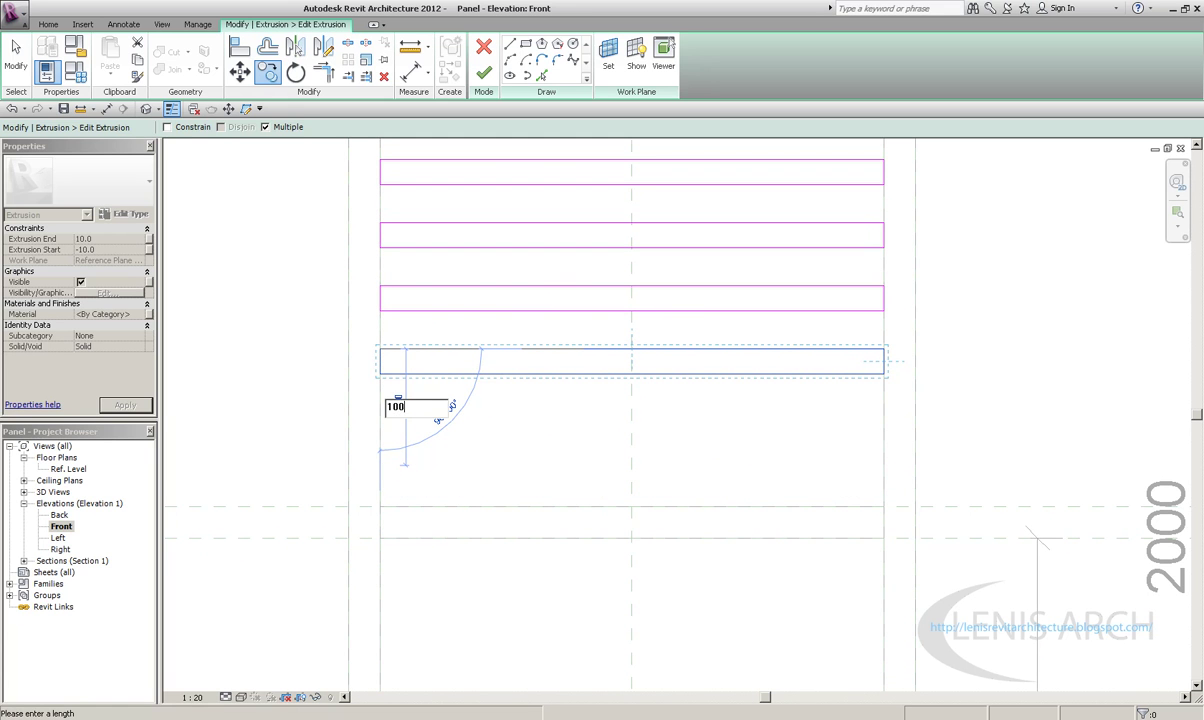
key("Return")
key("Escape")
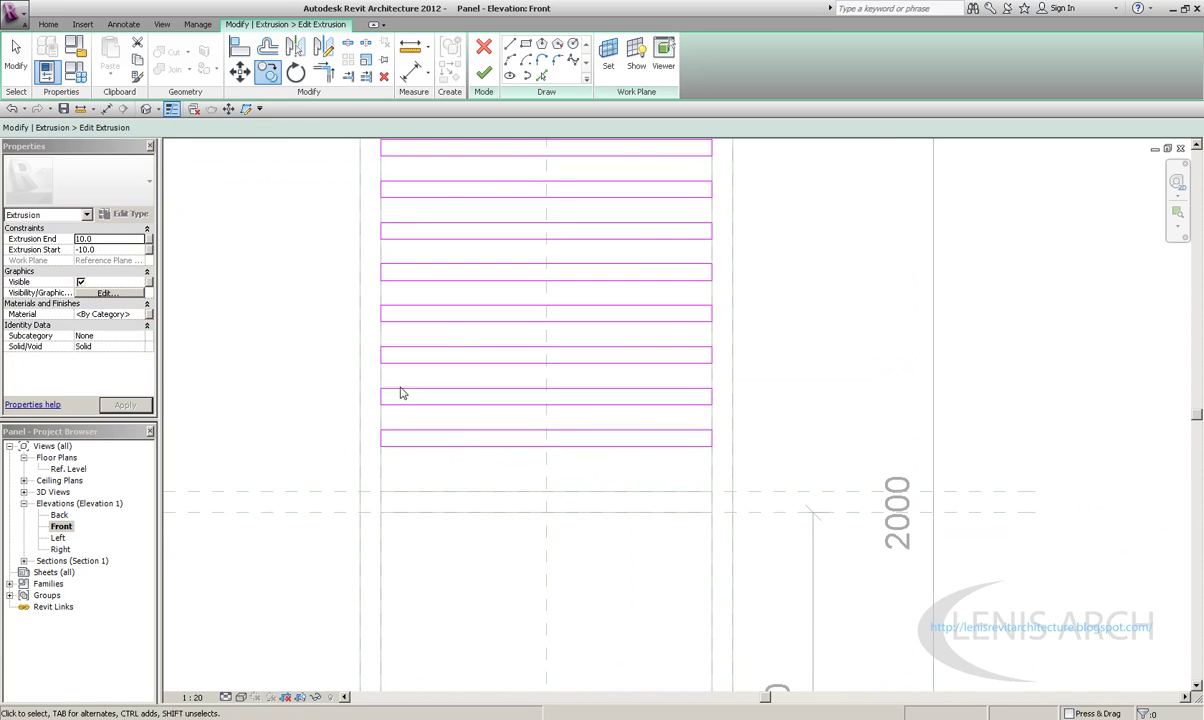
Finish the slat extrusion and view the slats in the default 3D view
scroll(390, 256, "down", 2)
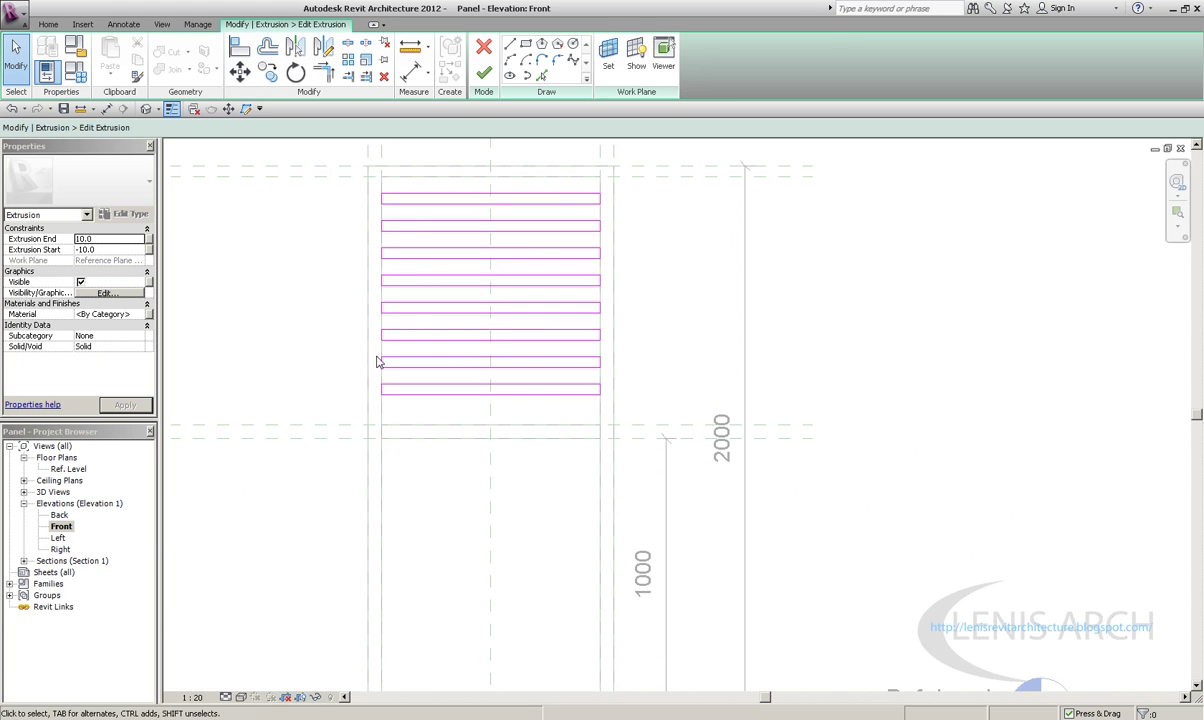
middle_click_drag(385, 449, 384, 497)
left_click(481, 77)
left_click(146, 108)
left_click(636, 310)
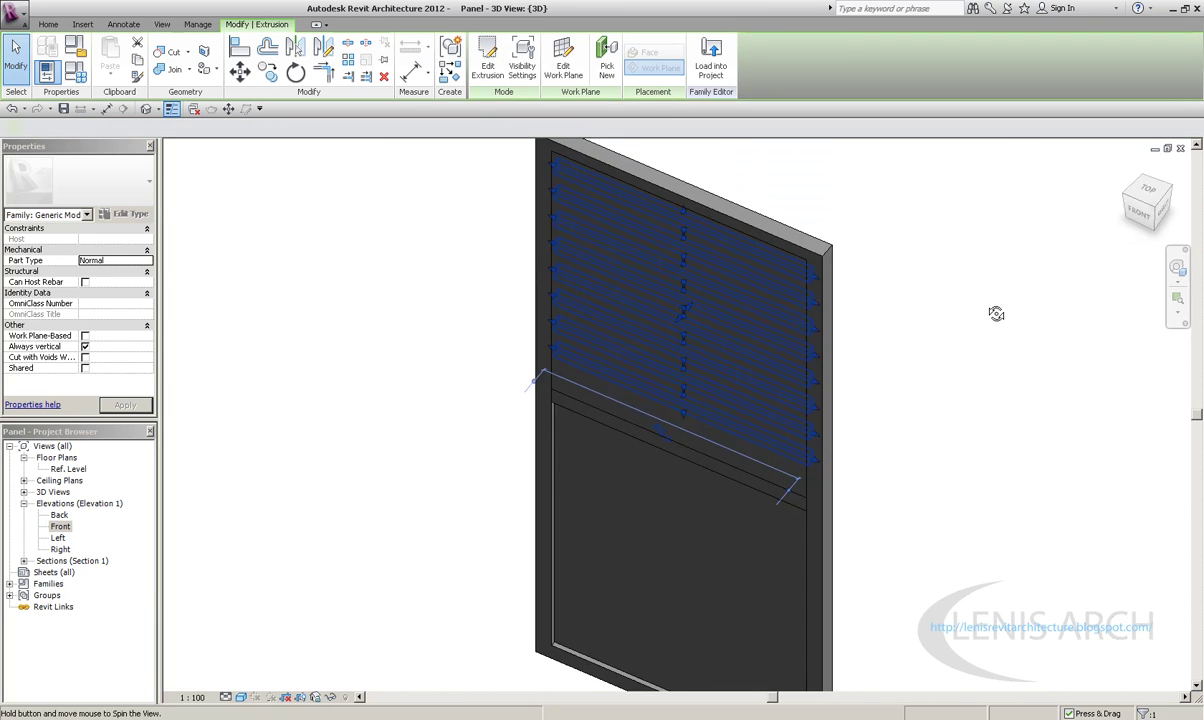
Check the slats in the Ref. Level floor plan and the Section 1 view
double_click(68, 469)
scroll(694, 390, "down", 3)
left_click(269, 269)
left_click(858, 448)
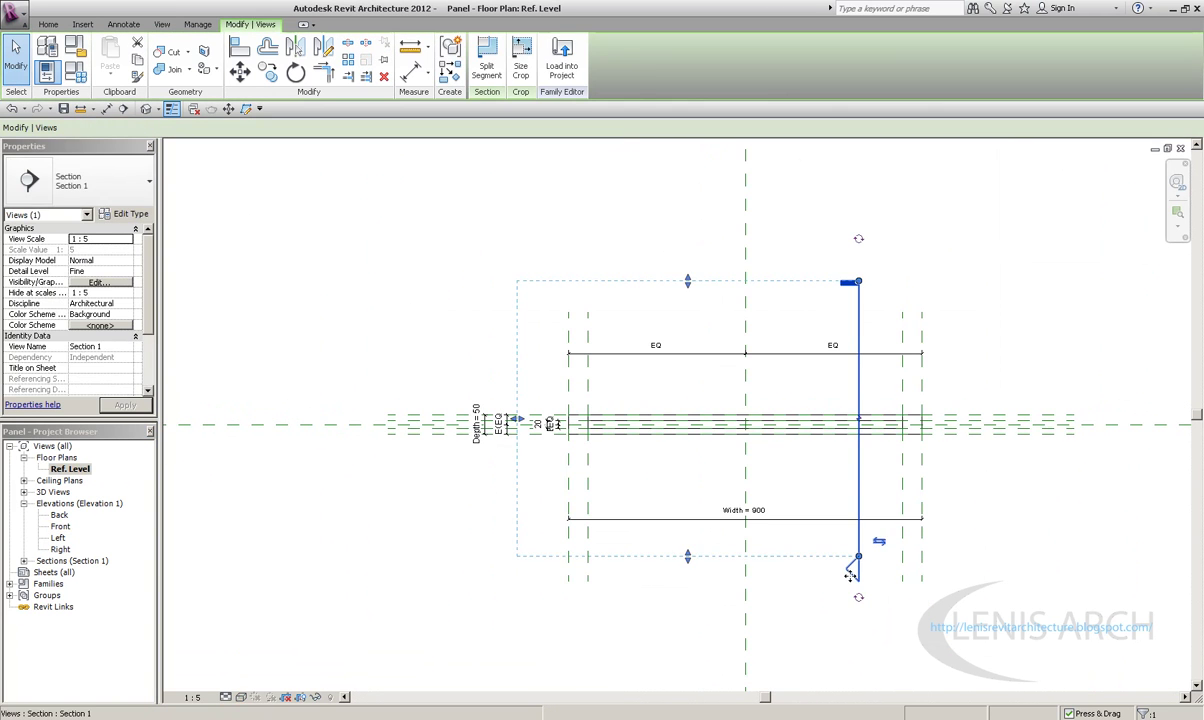
double_click(850, 566)
scroll(801, 398, "up", 3)
scroll(745, 341, "up", 2)
scroll(682, 234, "up", 2)
scroll(726, 357, "up", 1)
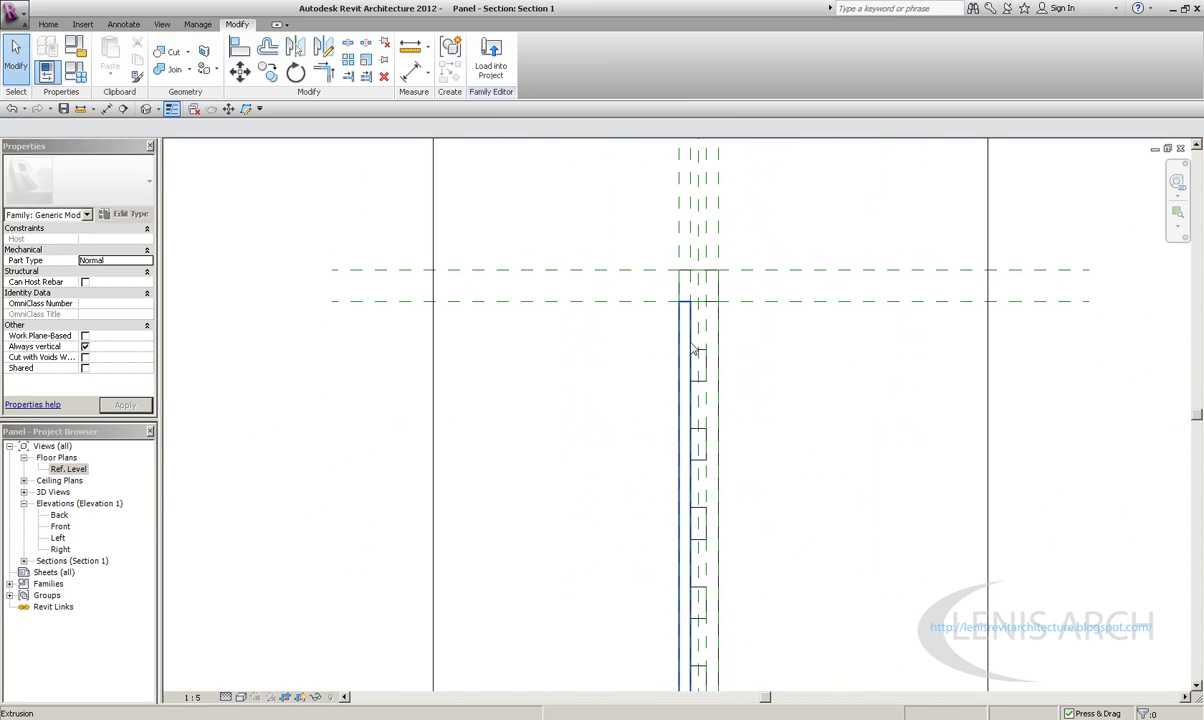
Orbit the panel in 3D, then view the slats in the Front elevation
left_click(146, 109)
left_click_drag(1063, 170, 464, 387)
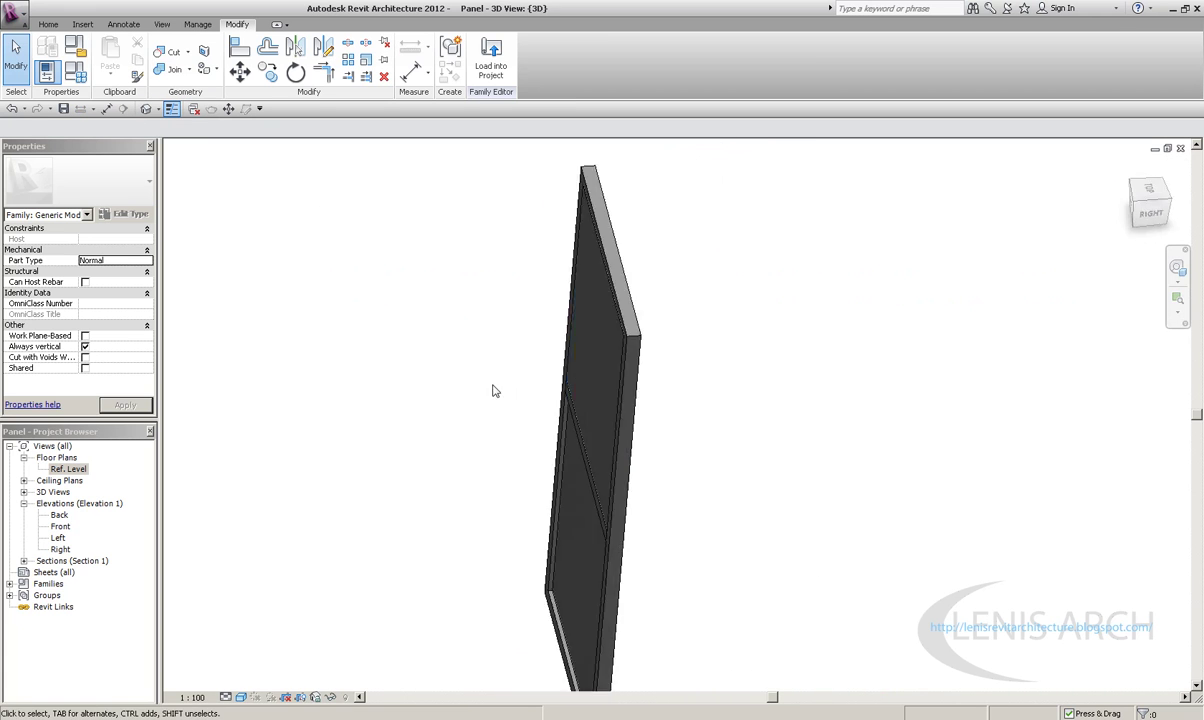
double_click(60, 526)
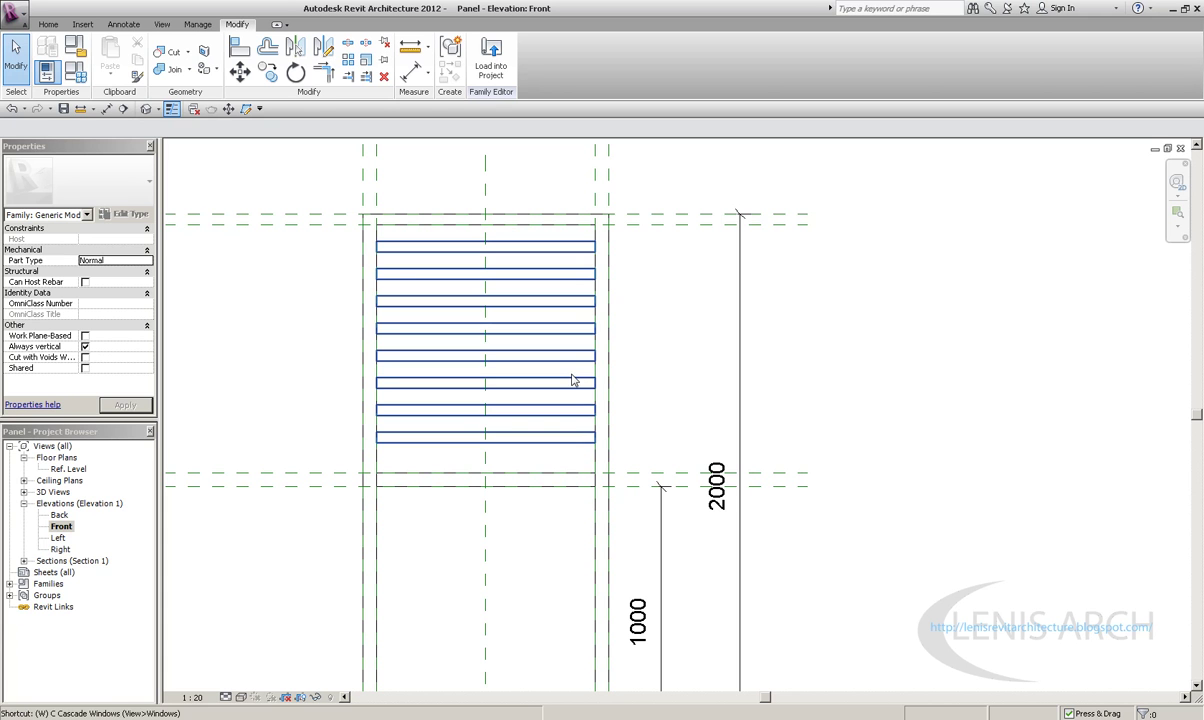
scroll(573, 380, "down", 2)
scroll(546, 384, "down", 1)
scroll(602, 433, "down", 1)
middle_click_drag(538, 261, 646, 305)
Switch between Revit and the louvre reference photo to compare the slats
key("alt+Tab")
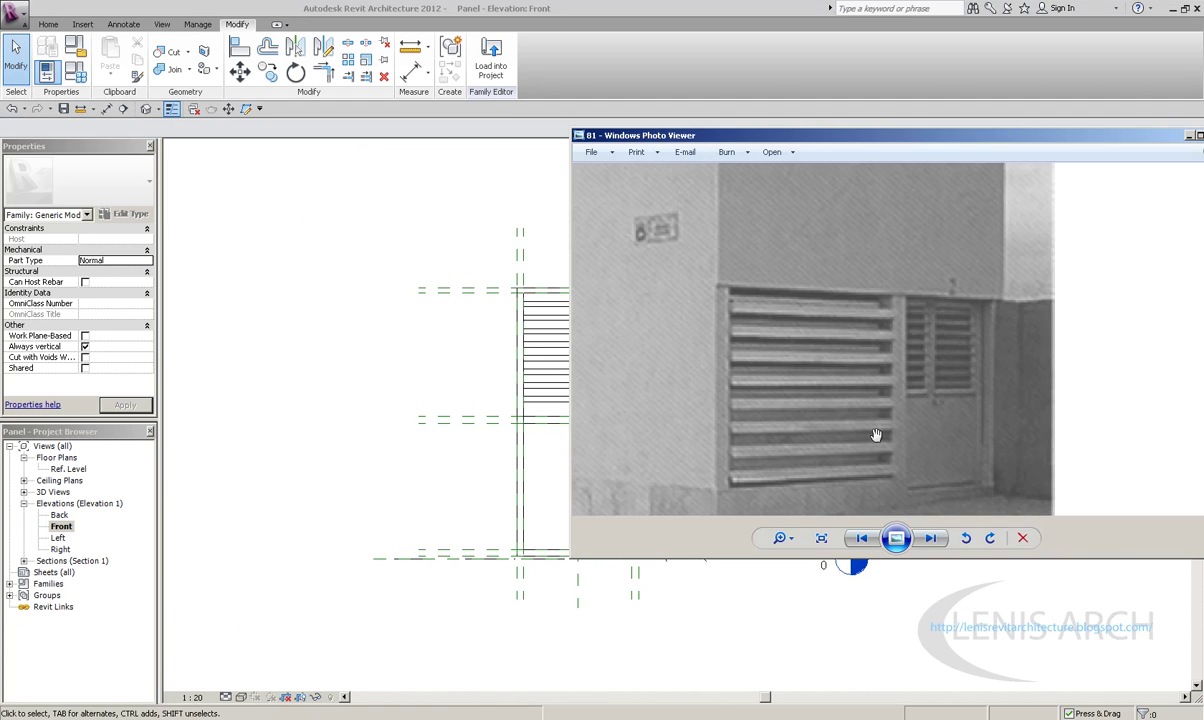
left_click(489, 364)
scroll(657, 452, "up", 2)
scroll(657, 452, "down", 1)
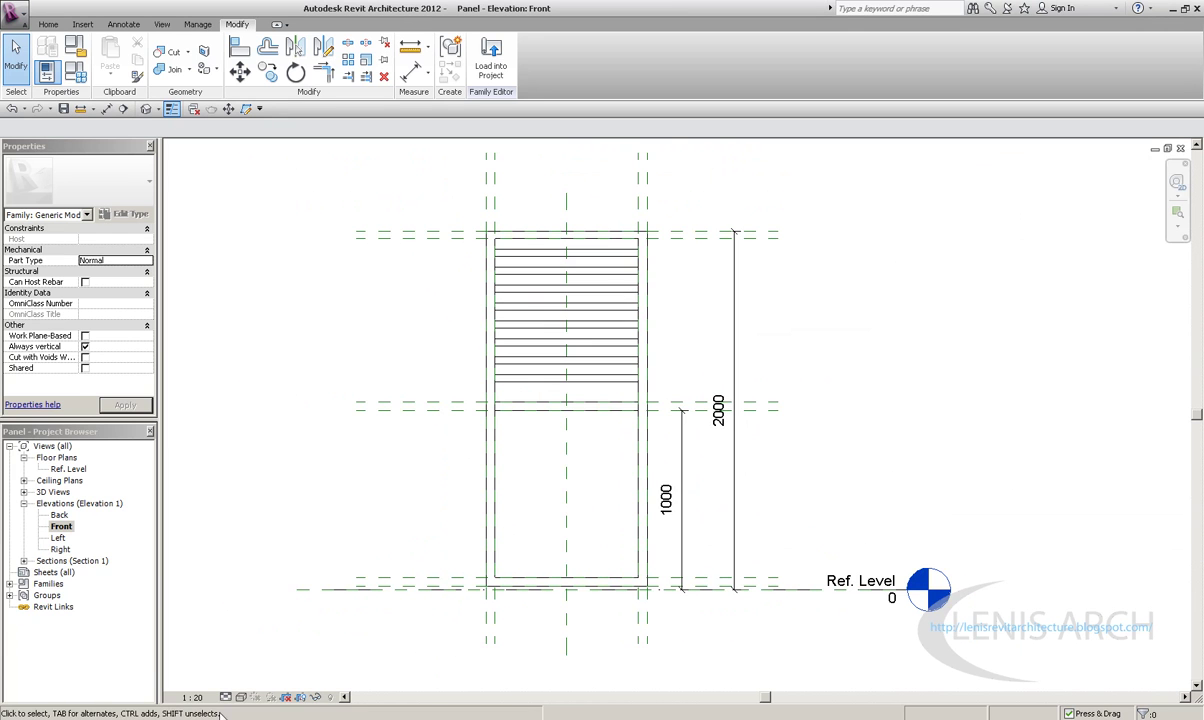
key("alt+Tab")
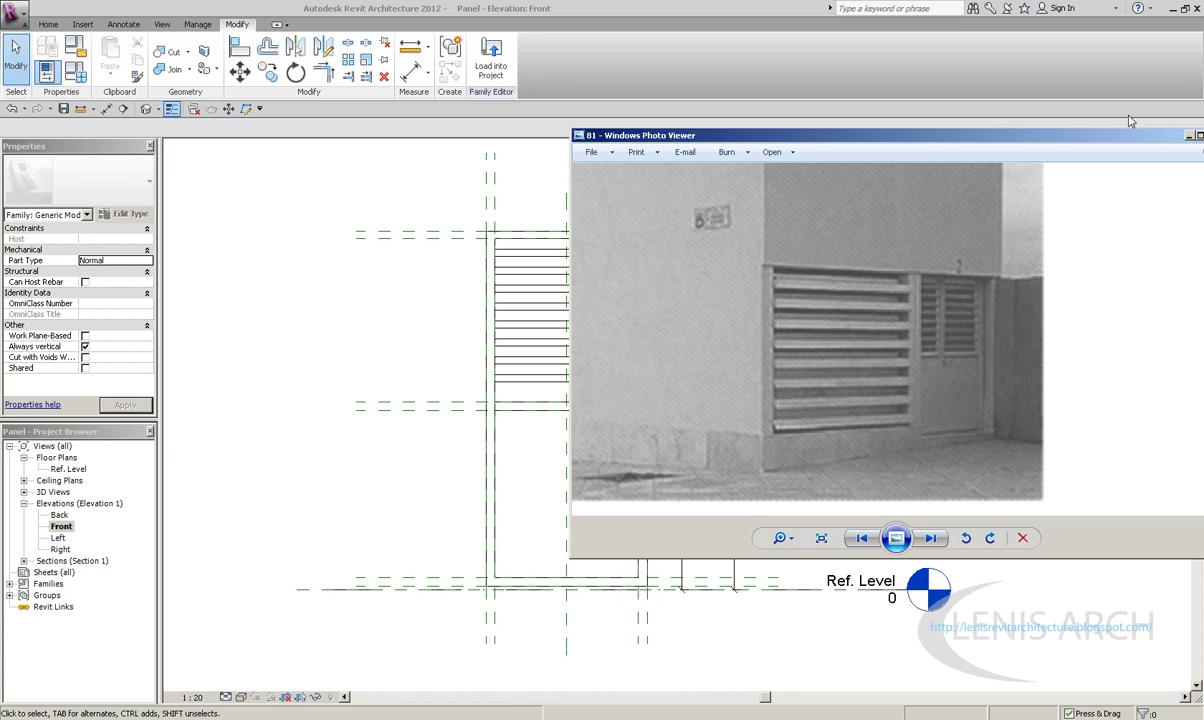
left_click(57, 712)
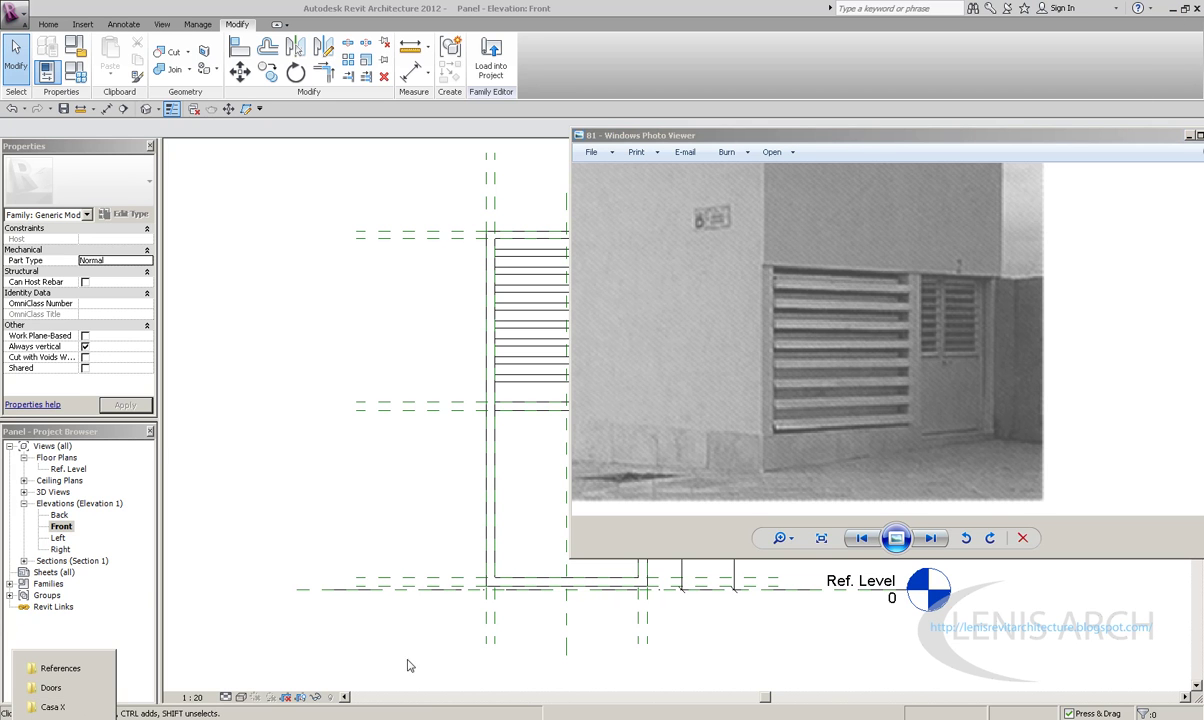
left_click(803, 483)
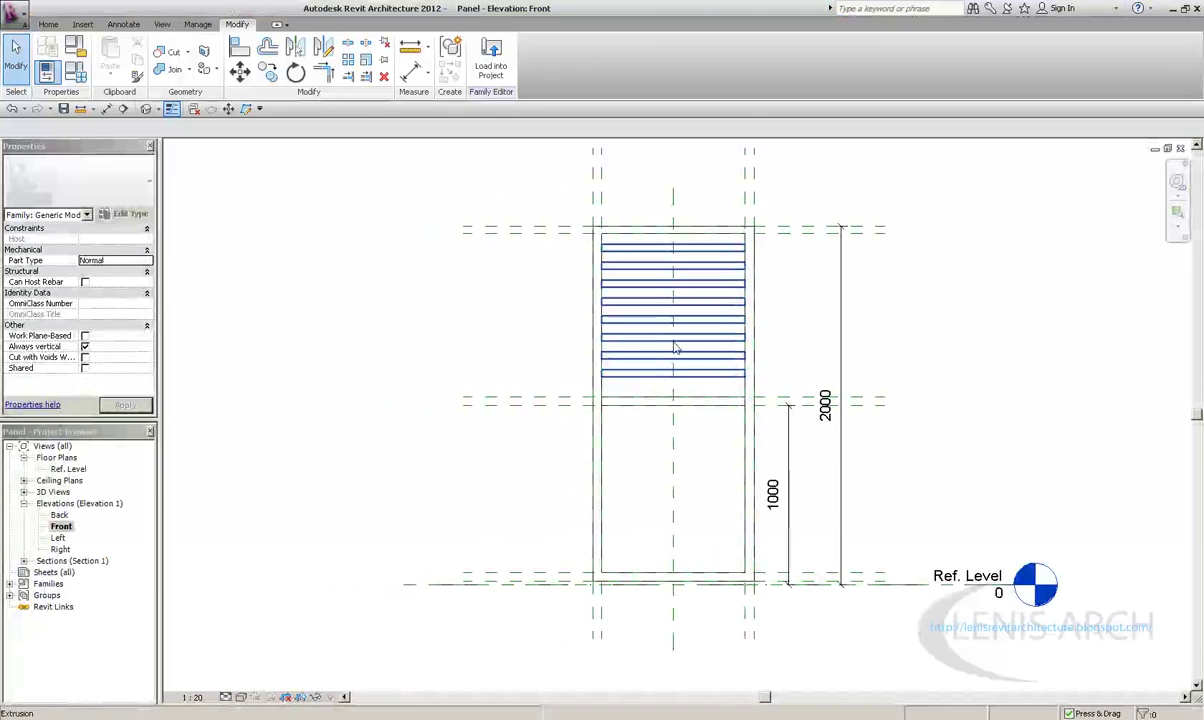
Dismiss the Project Not Saved Recently reminder without saving
scroll(606, 407, "up", 2)
scroll(590, 395, "down", 1)
scroll(510, 328, "down", 1)
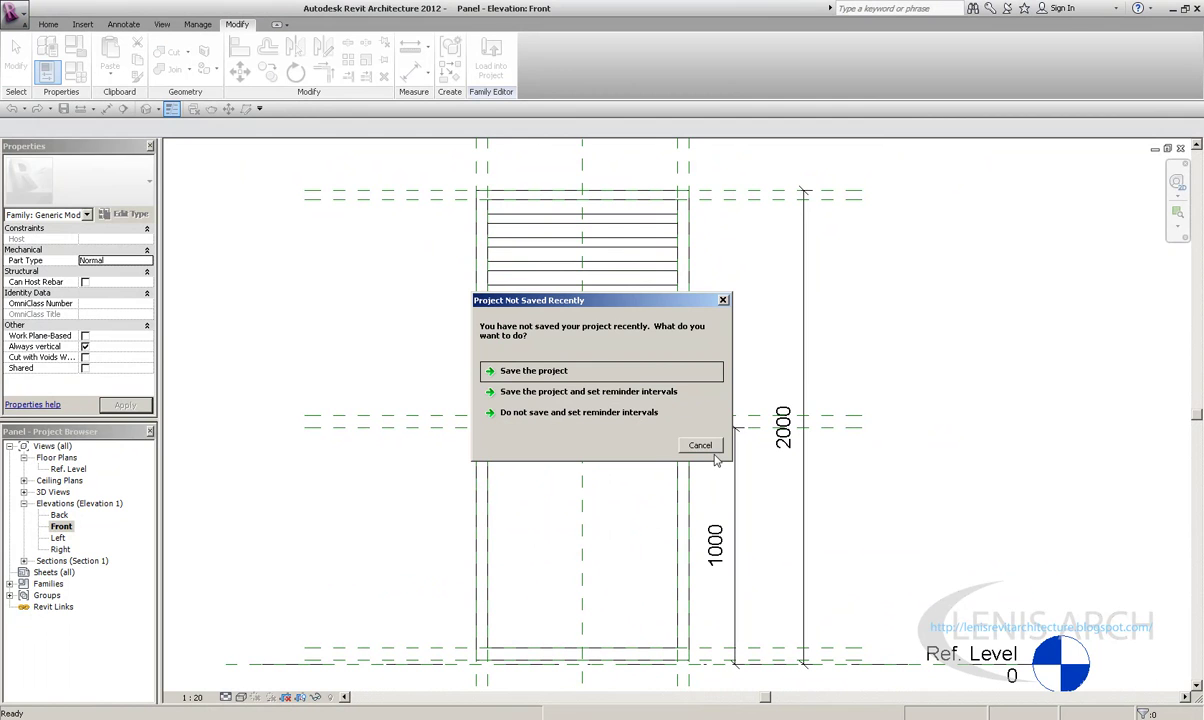
left_click(701, 446)
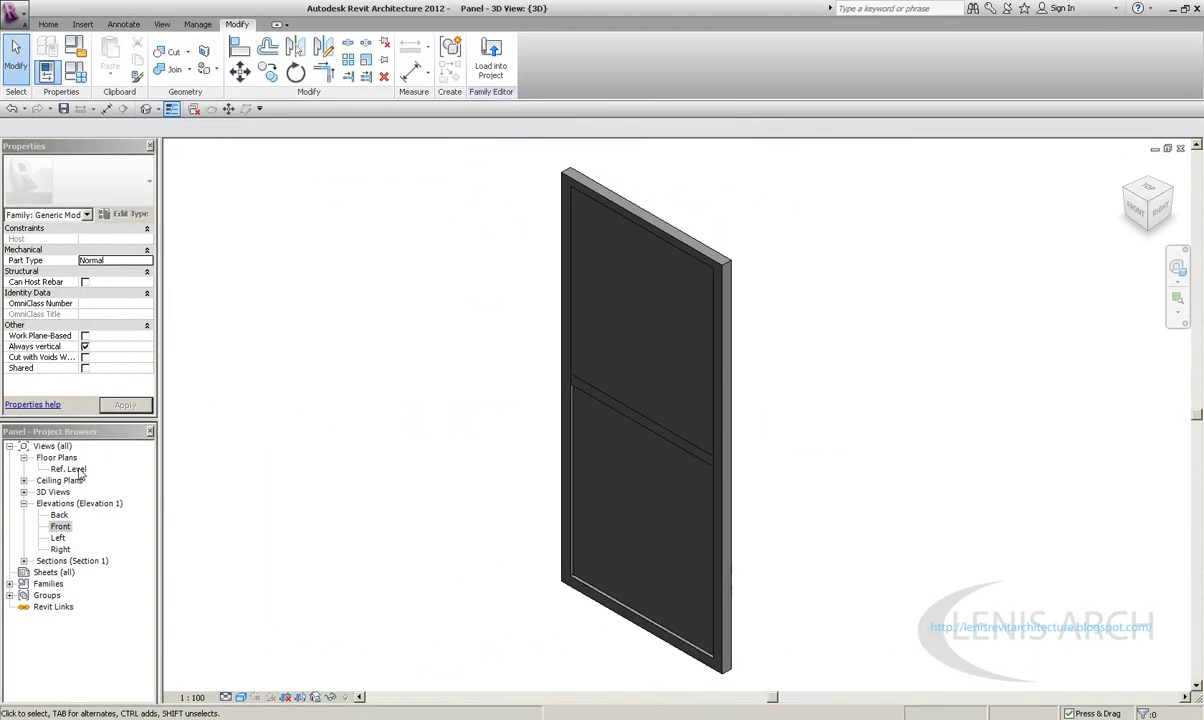
Open the Ref. Level plan, tile the views and orbit the 3D view to inspect the slats
double_click(70, 469)
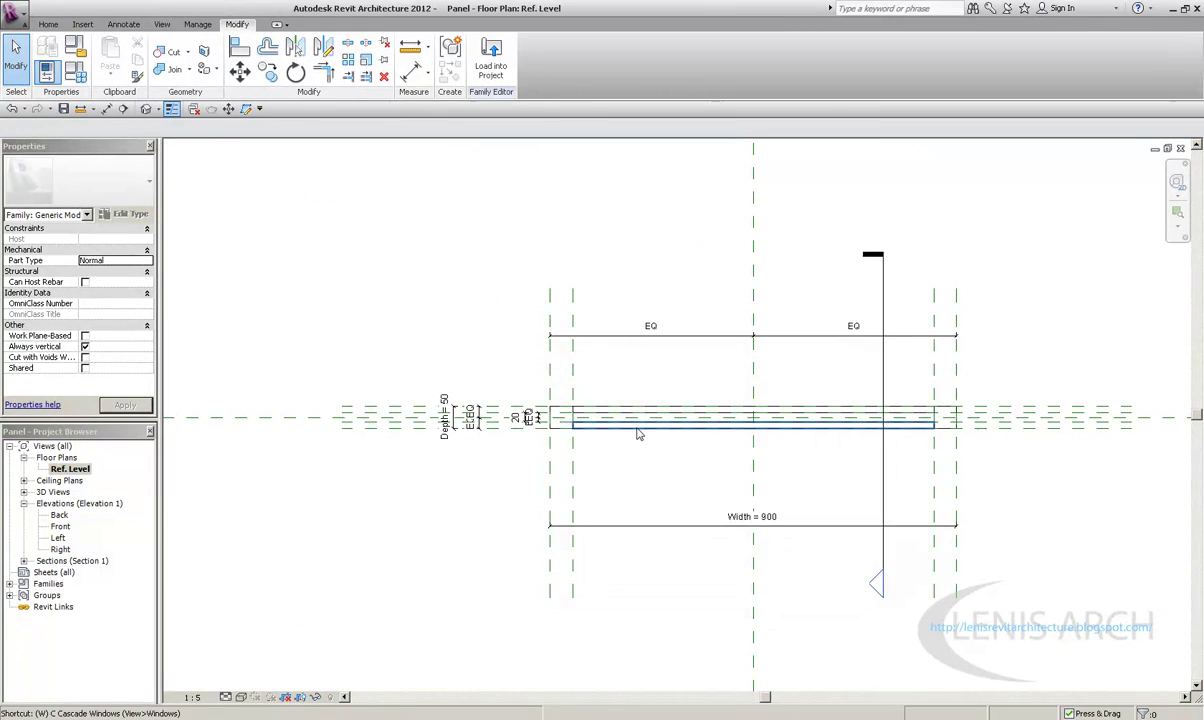
key("t")
mouse_move(417, 545)
middle_mouse_down("shift")
mouse_move(356, 568)
mouse_move(330, 462)
middle_mouse_up("shift")
left_click(330, 465)
left_click(349, 322)
middle_click_drag(390, 310, 285, 343)
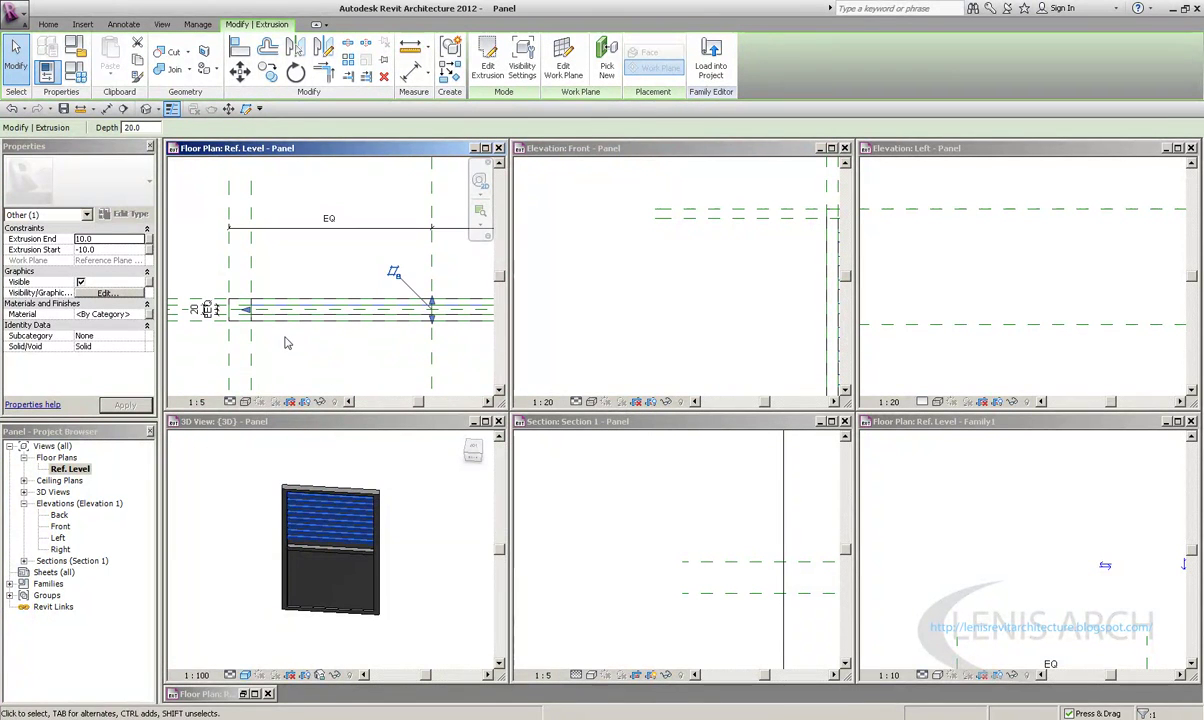
left_click(330, 540)
mouse_move(330, 540)
middle_mouse_down("shift")
mouse_move(336, 556)
mouse_move(496, 433)
middle_mouse_up("shift")
left_click(289, 308)
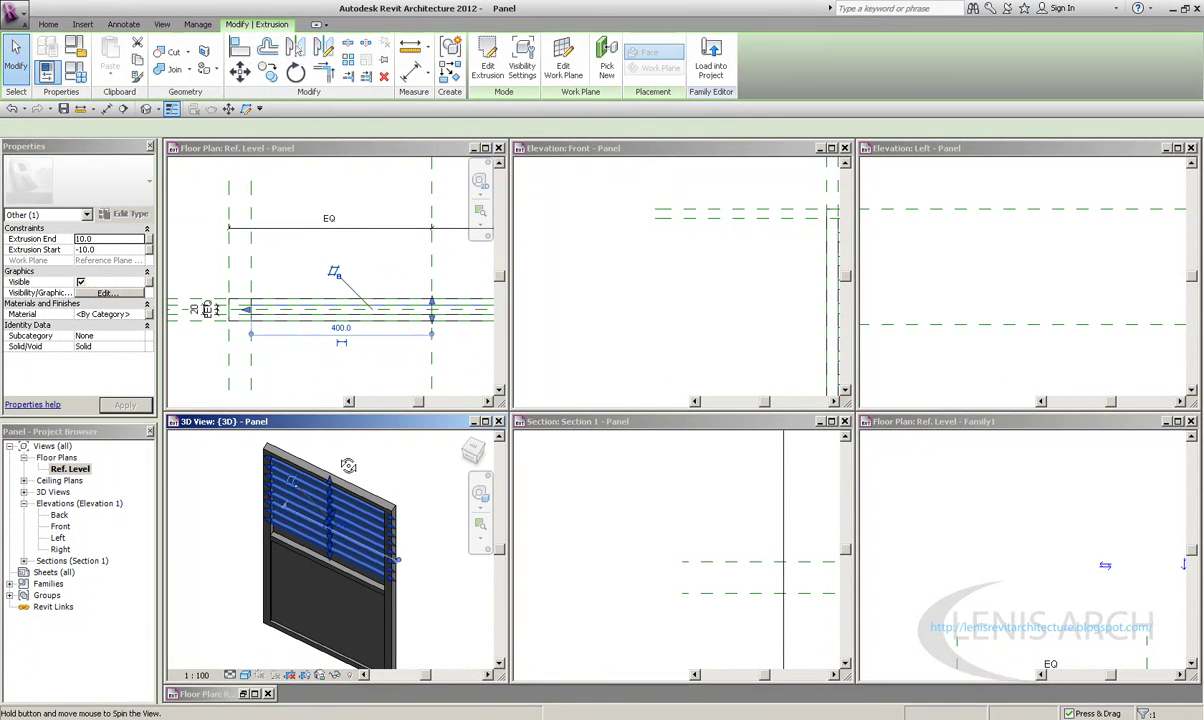
Close the 3D window and maximize the Front elevation showing the whole panel
left_click(498, 421)
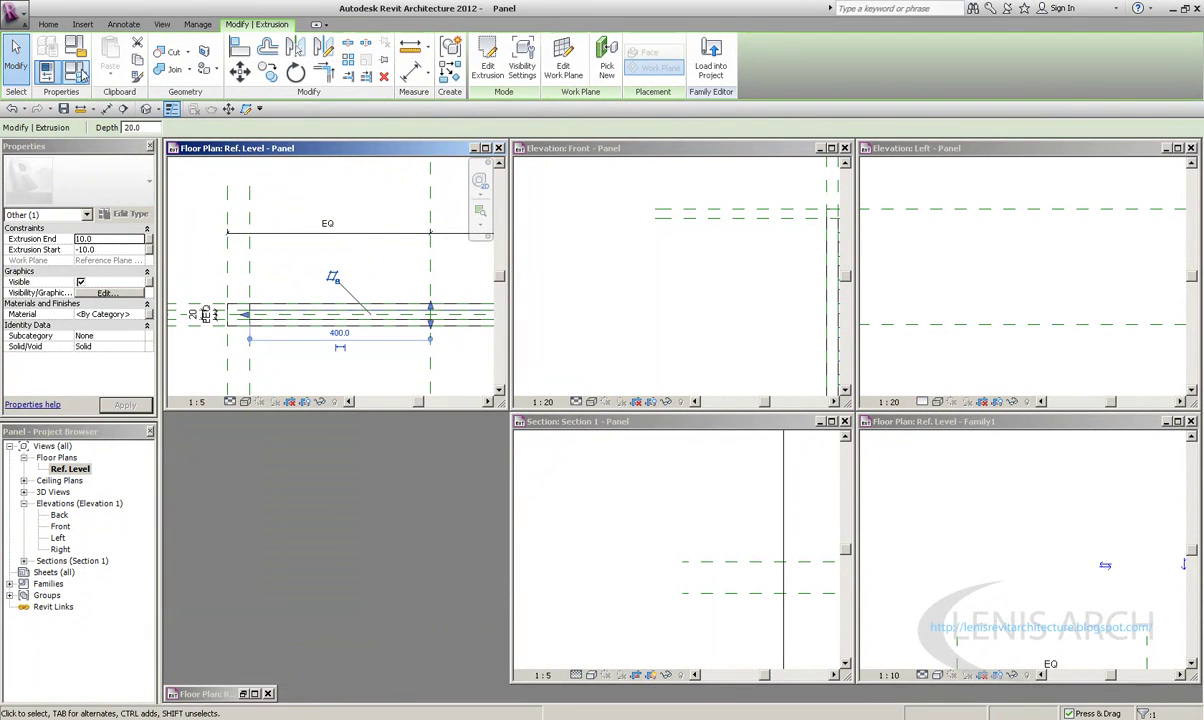
left_click(328, 269)
left_click(640, 357)
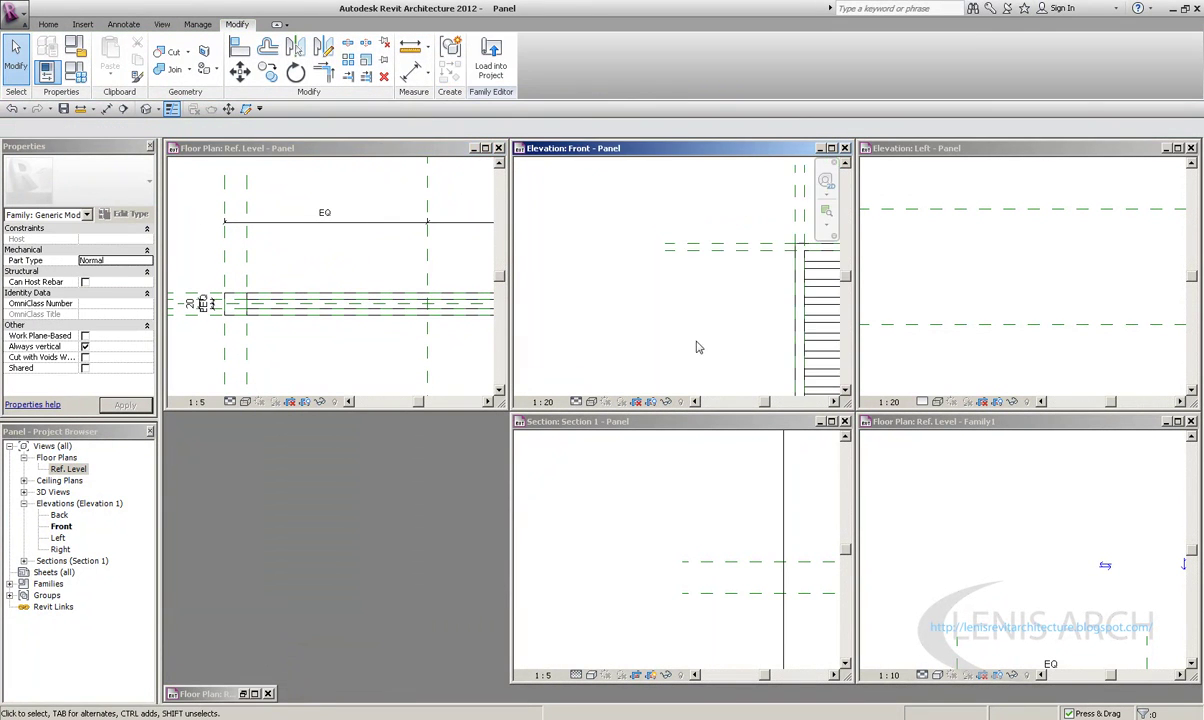
scroll(698, 347, "down", 3)
scroll(443, 285, "down", 2)
scroll(345, 320, "down", 2)
scroll(664, 298, "down", 1)
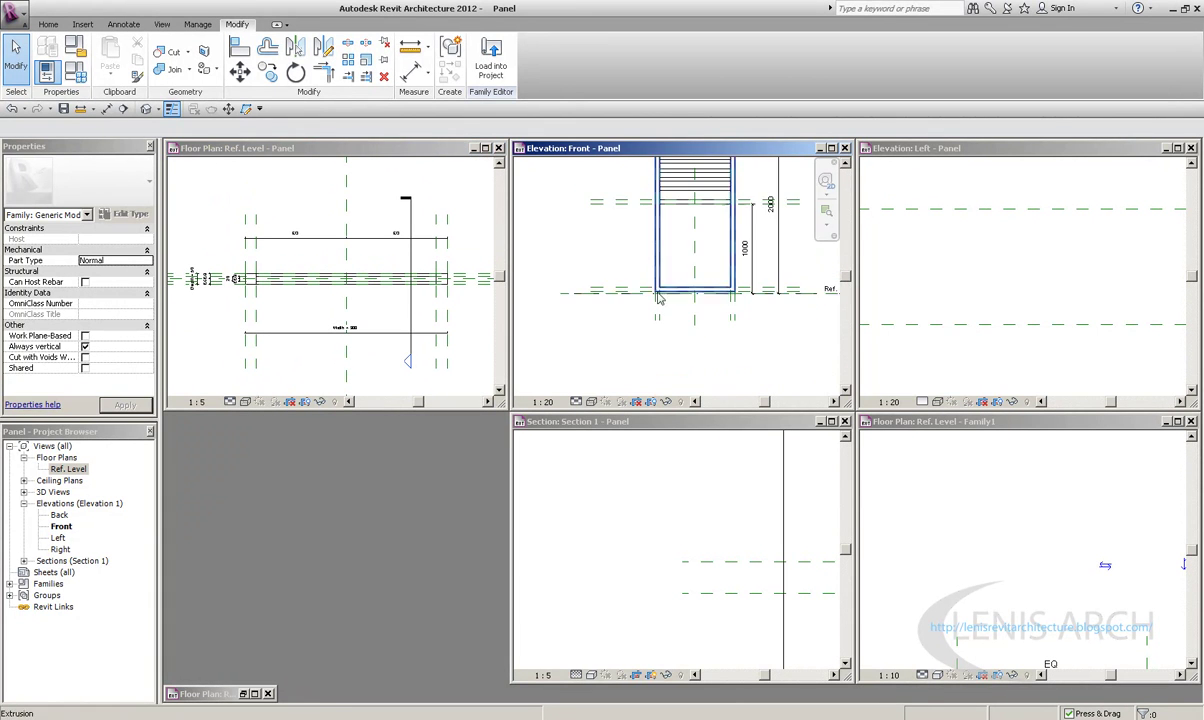
middle_click_drag(658, 298, 596, 366)
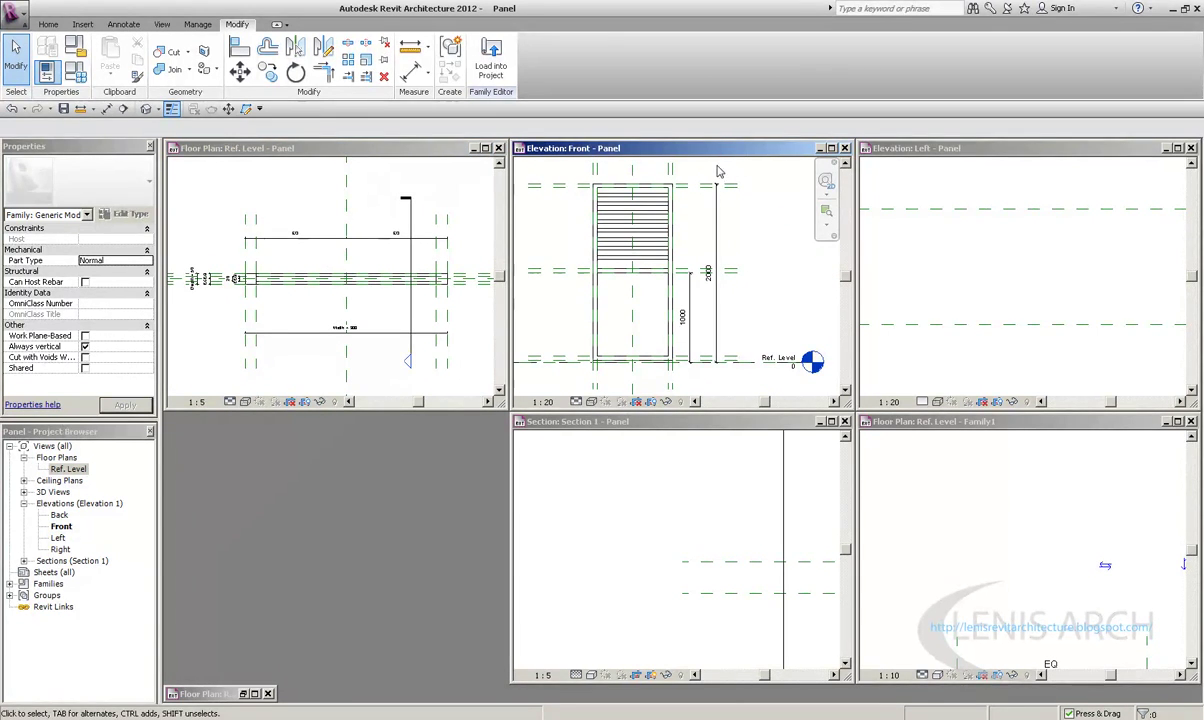
double_click(676, 148)
Flex the panel by applying a Width of 1000 in Family Types
left_click(75, 72)
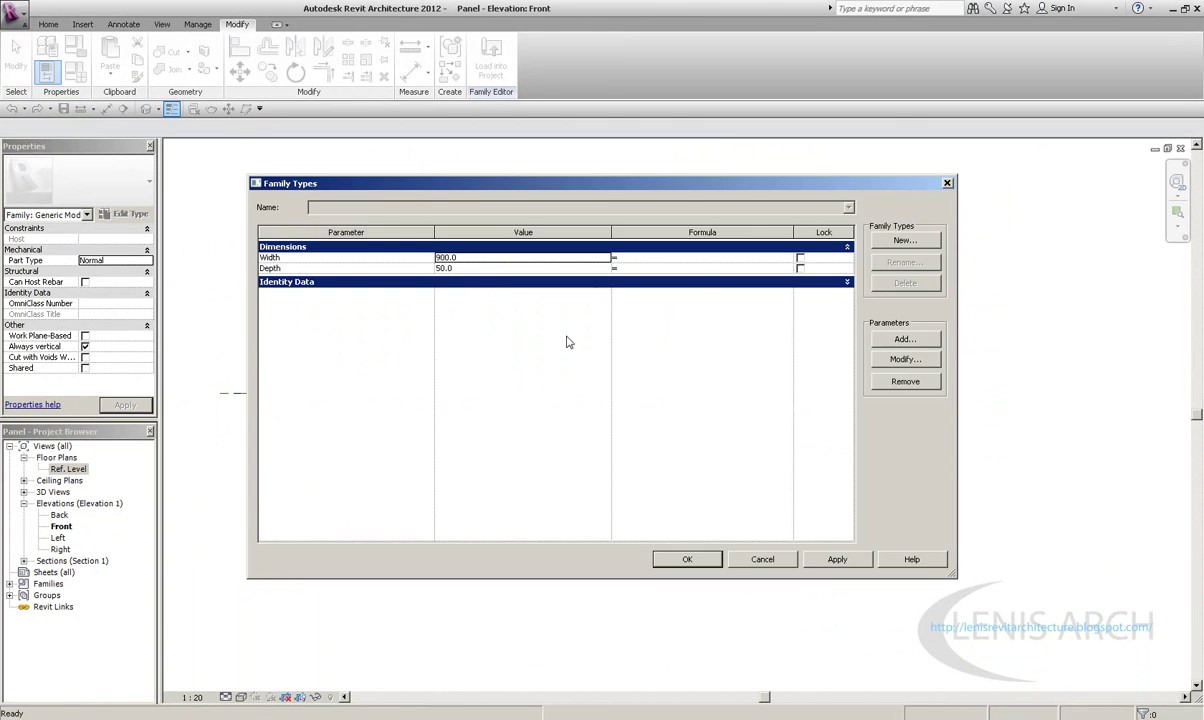
left_click_drag(484, 184, 618, 181)
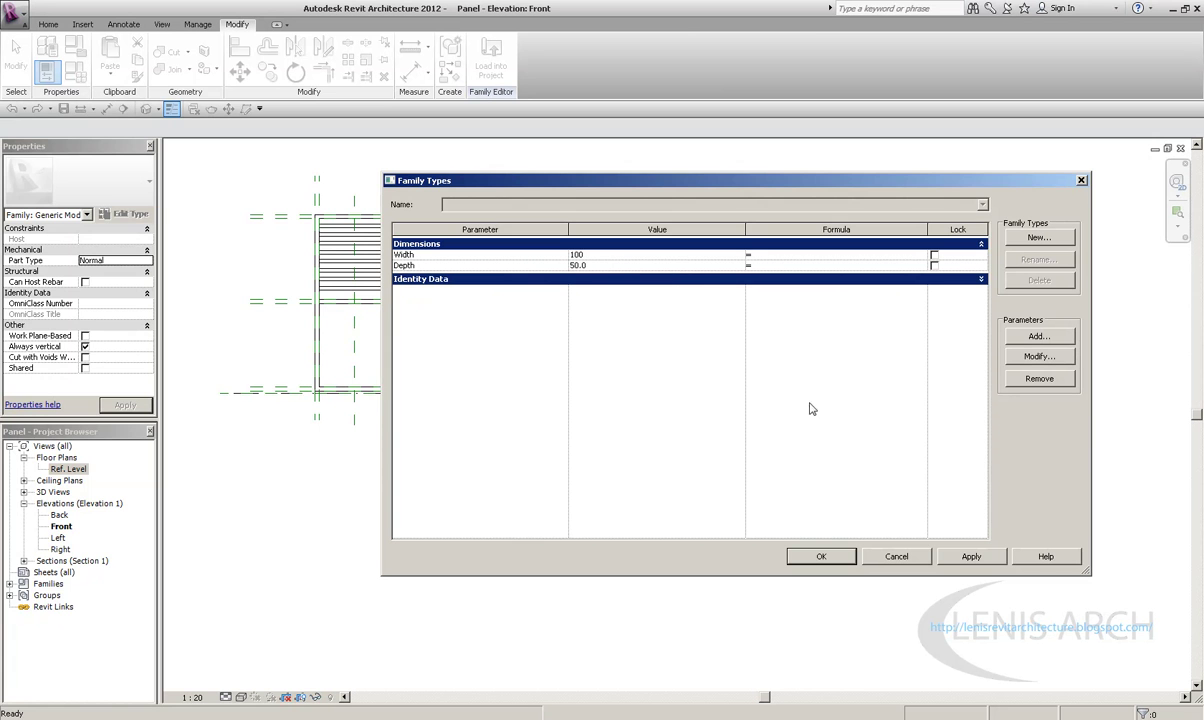
left_click(966, 556)
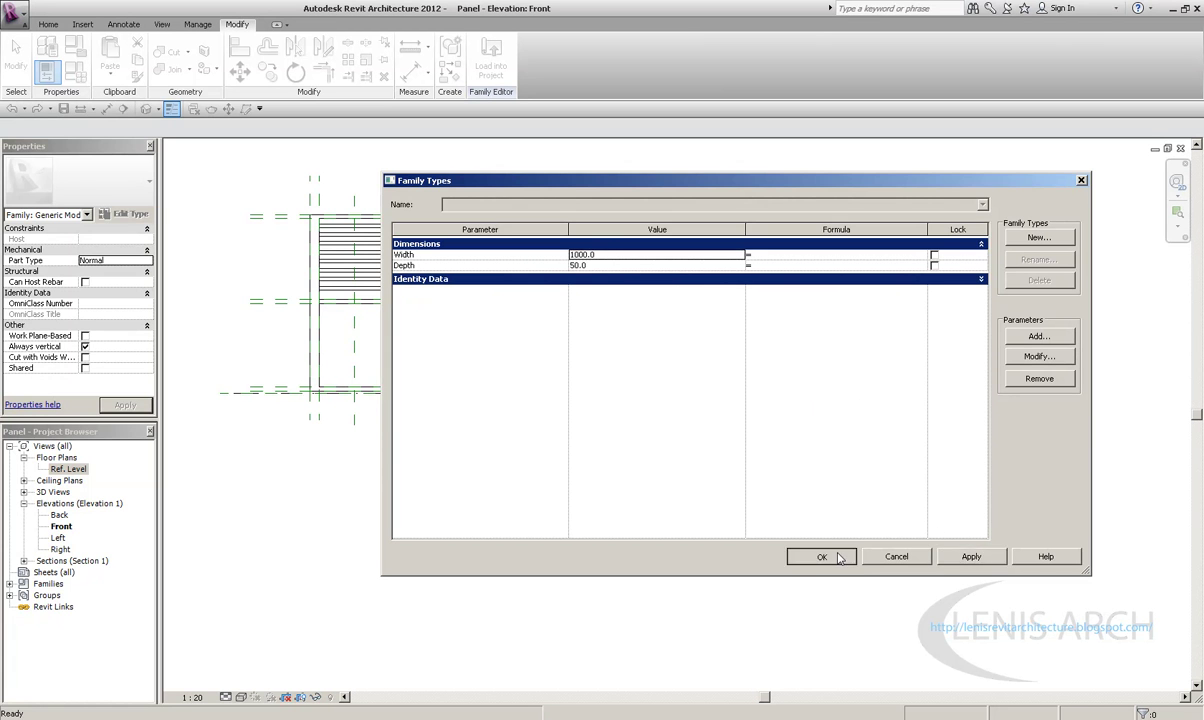
left_click(818, 556)
Inspect the left frame reference planes in the Ref. Level plan and undo the width and plane changes
scroll(419, 238, "up", 1)
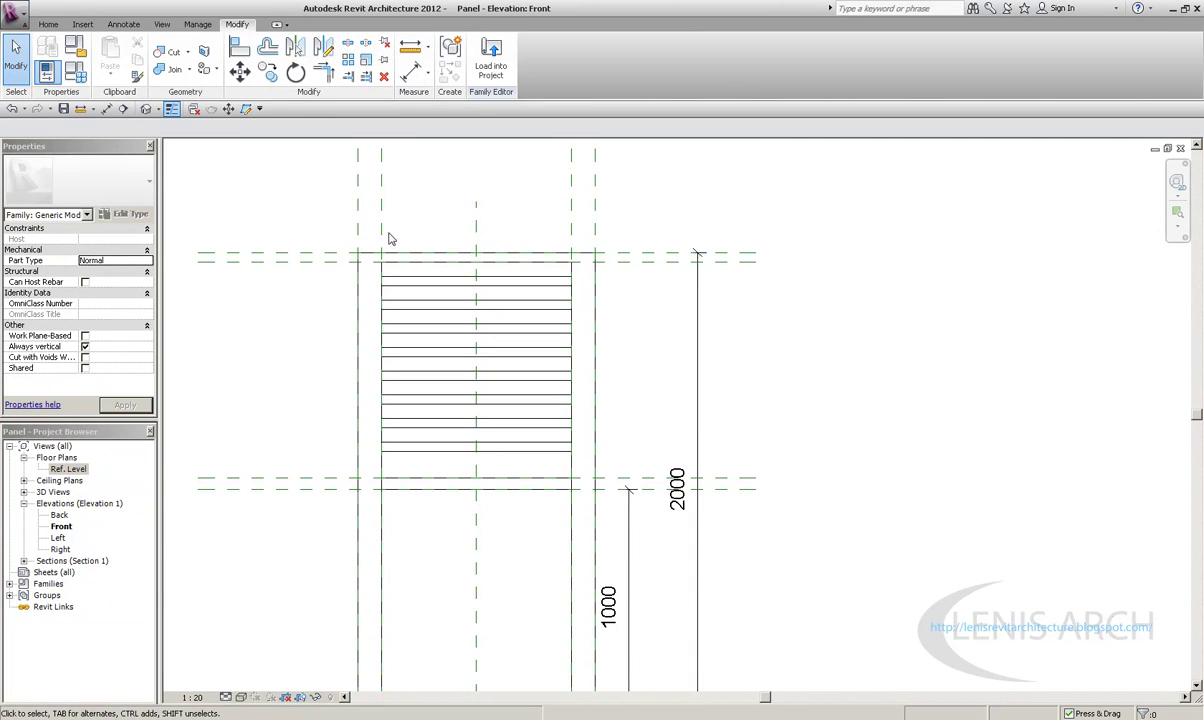
middle_click_drag(390, 238, 436, 330)
left_click(428, 310)
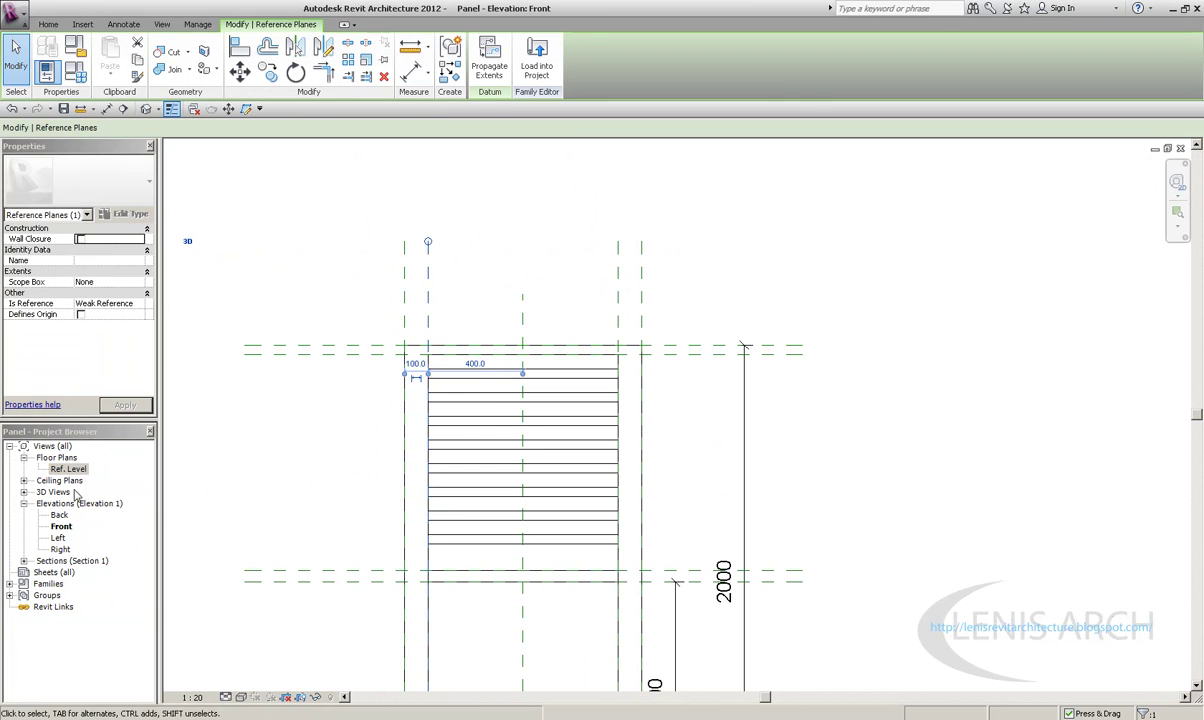
double_click(68, 469)
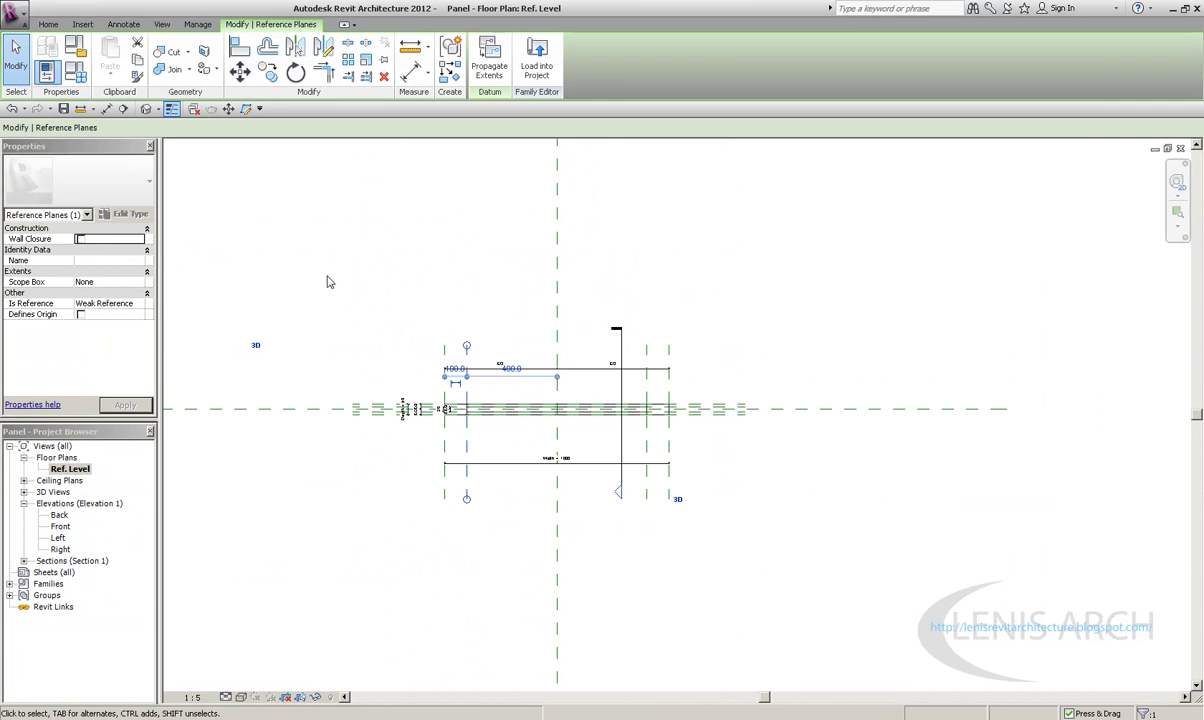
left_click(430, 396)
scroll(420, 385, "up", 5)
left_click(540, 412)
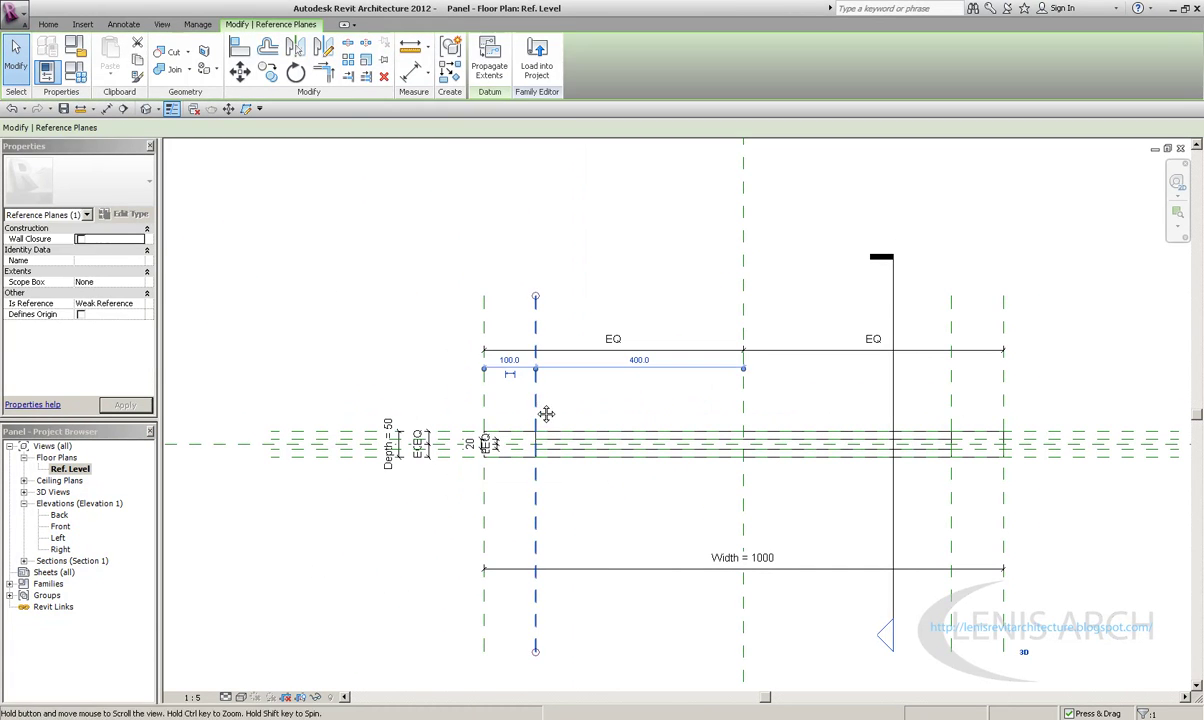
left_click(505, 359)
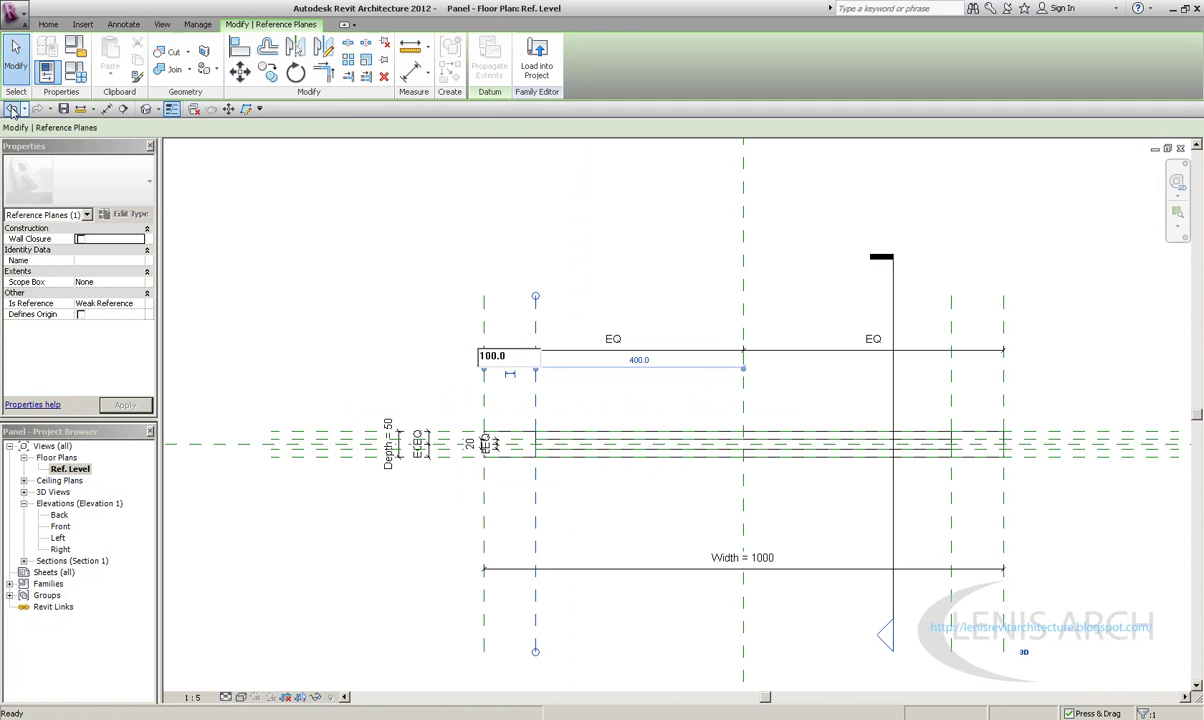
key("Escape")
key("Escape")
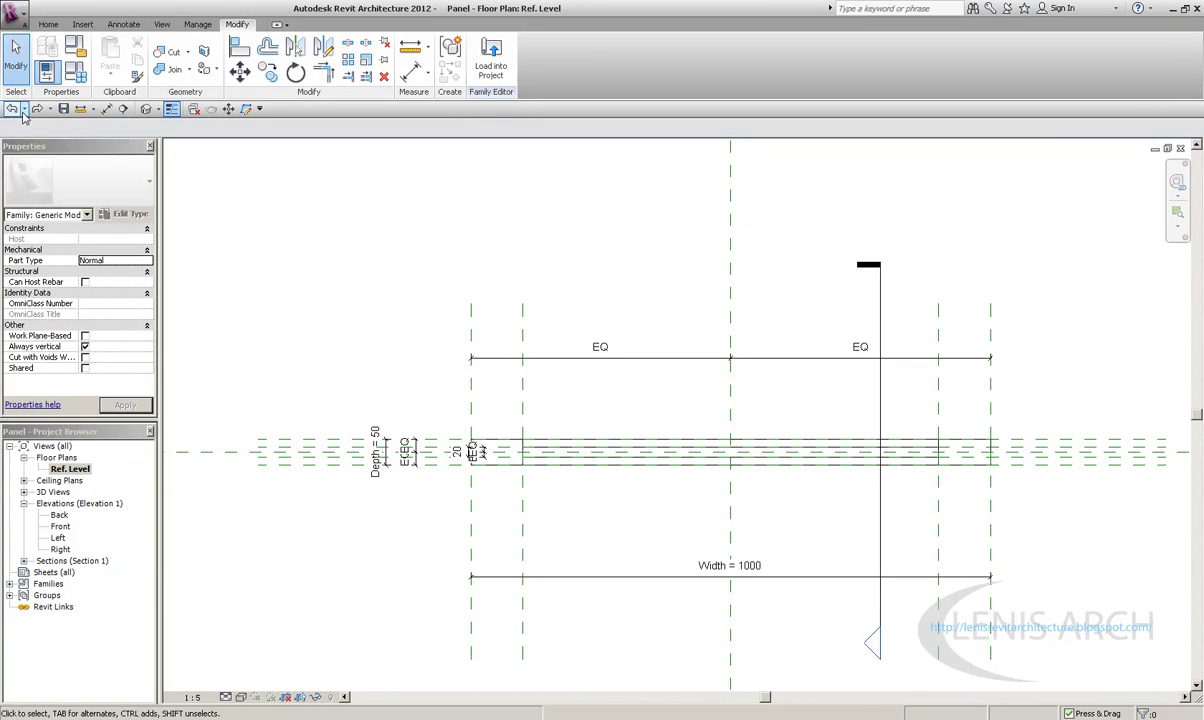
left_click(13, 109)
Start an aligned dimension (DI) from the outer left frame reference plane
left_click(523, 403)
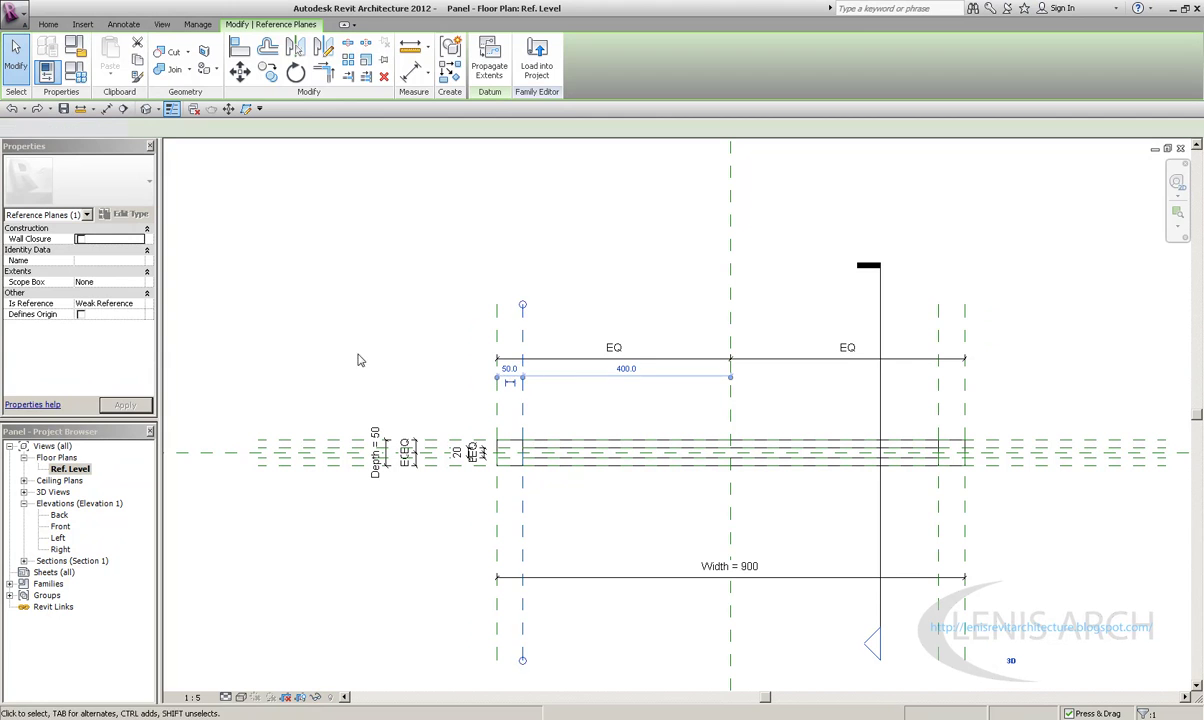
key("Escape")
key("d")
key("i")
left_click(497, 404)
Add 50 aligned dimensions across the left and right frame strips
left_click(522, 406)
left_click(535, 407)
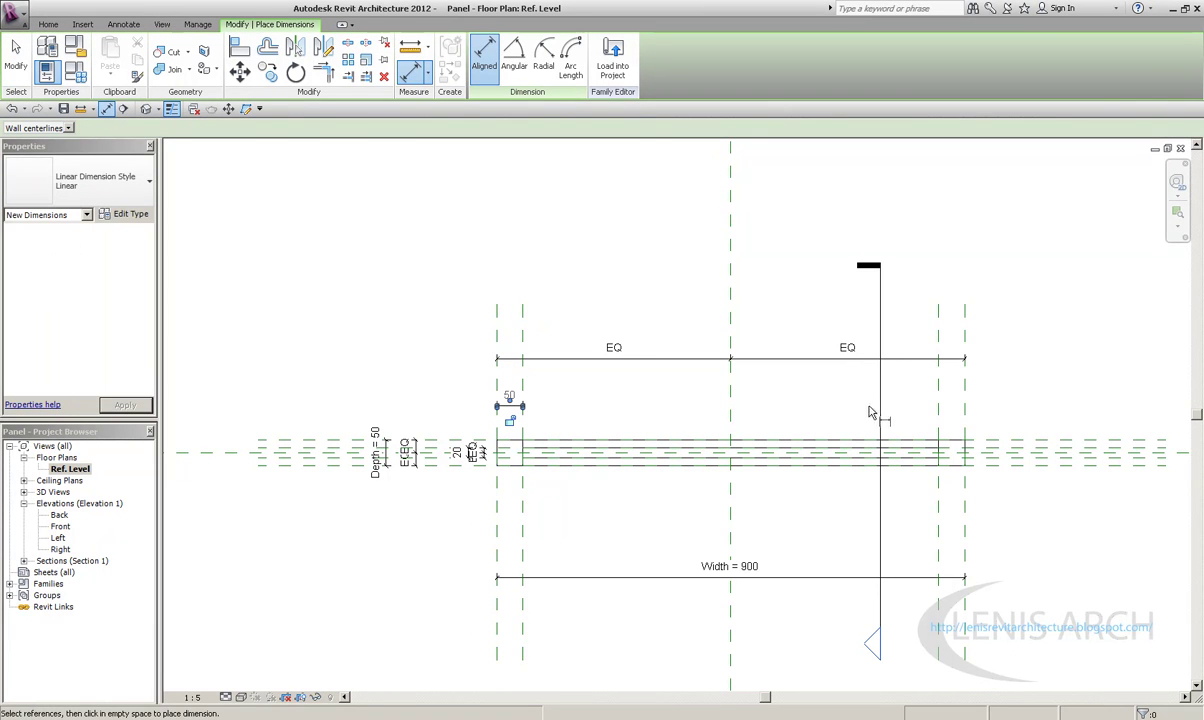
left_click(938, 405)
left_click(964, 406)
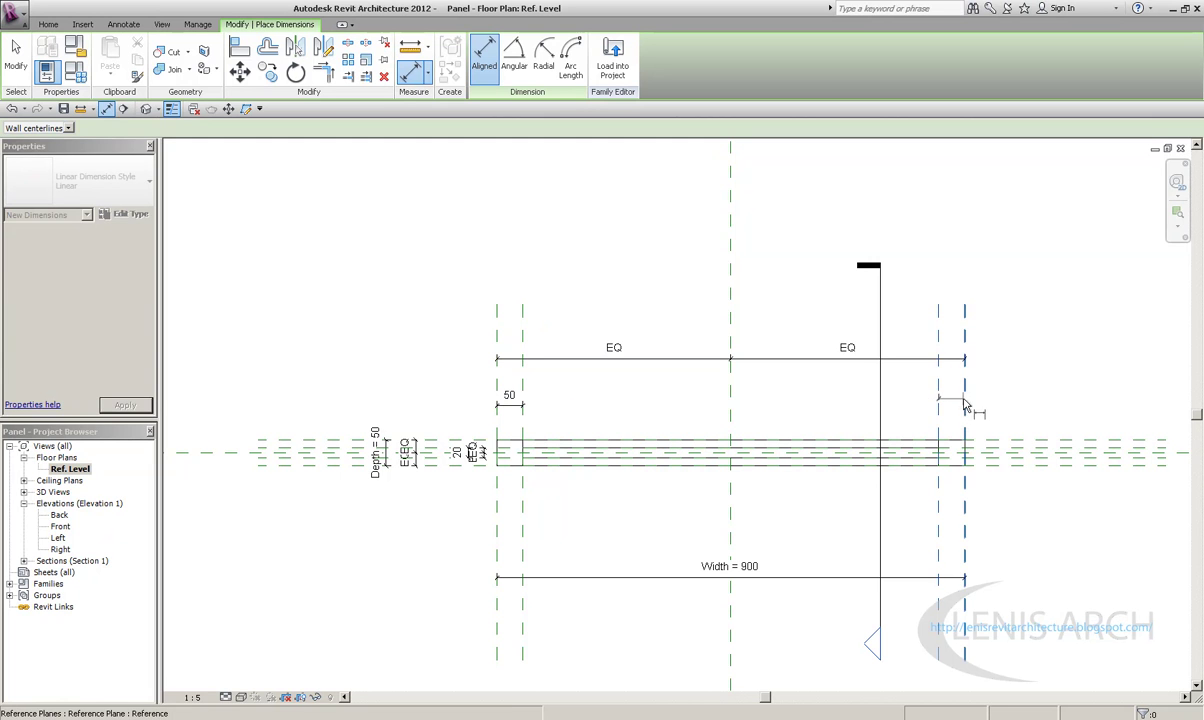
left_click(558, 416)
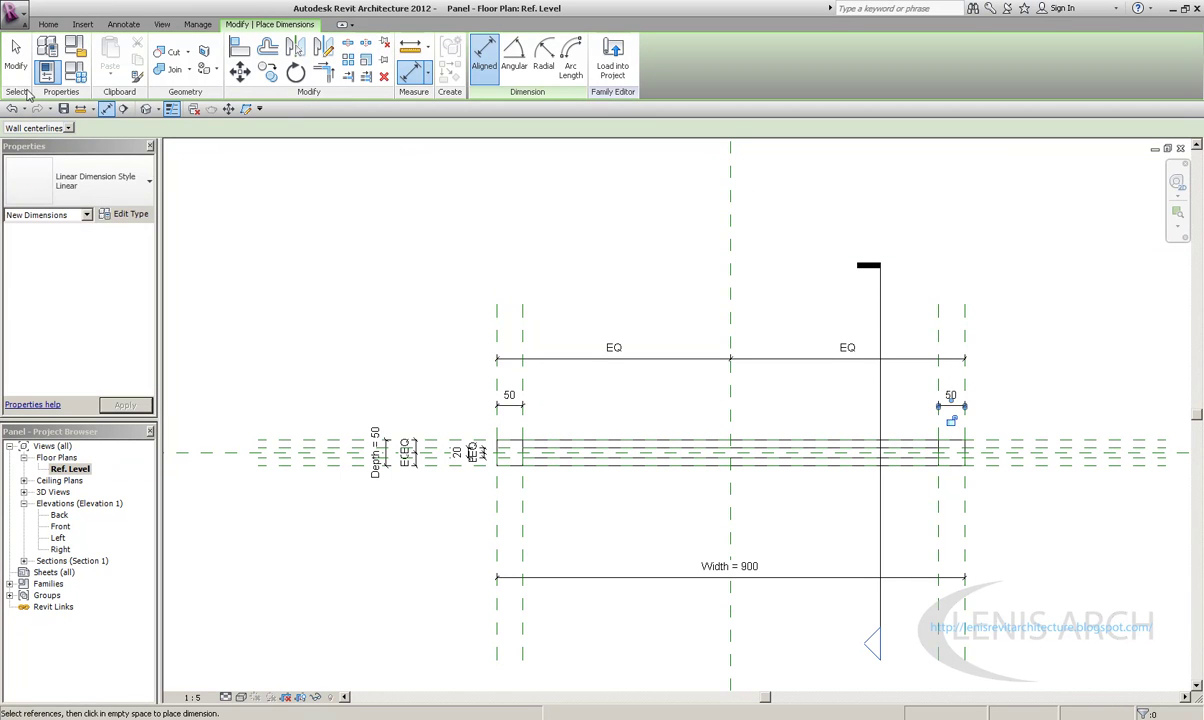
left_click(16, 58)
Flex the panel Width to 1000 and check the result in the 3D view
left_click(75, 74)
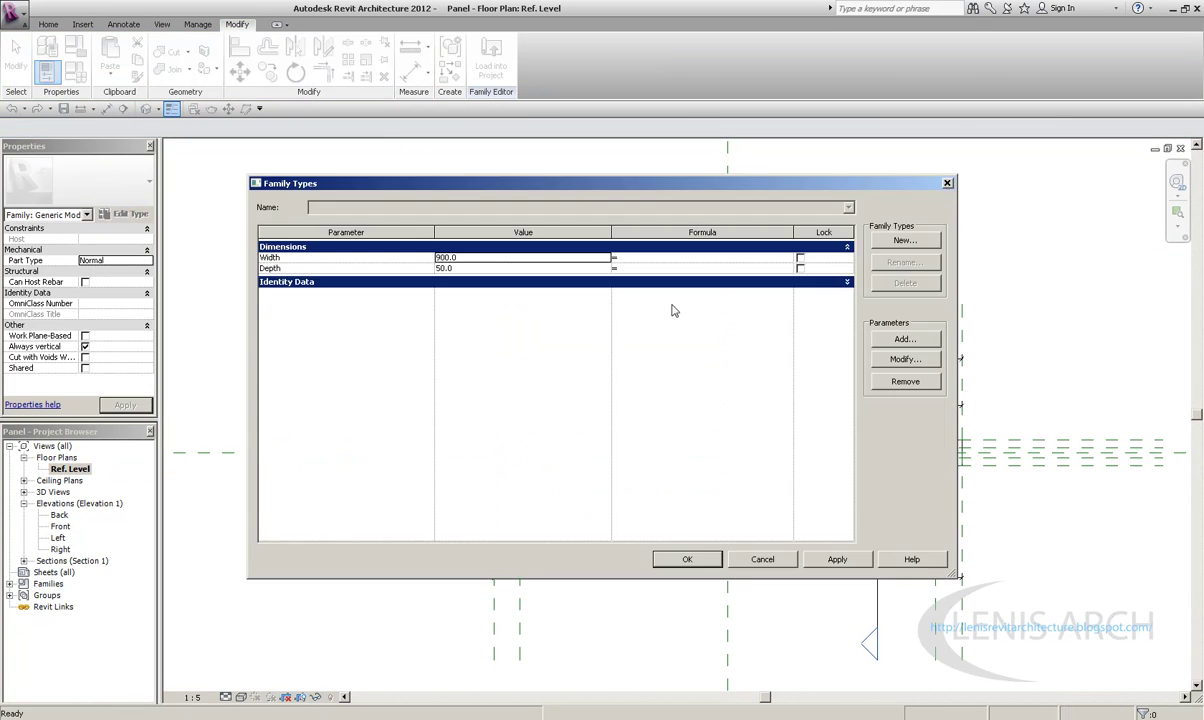
double_click(459, 258)
type("1000")
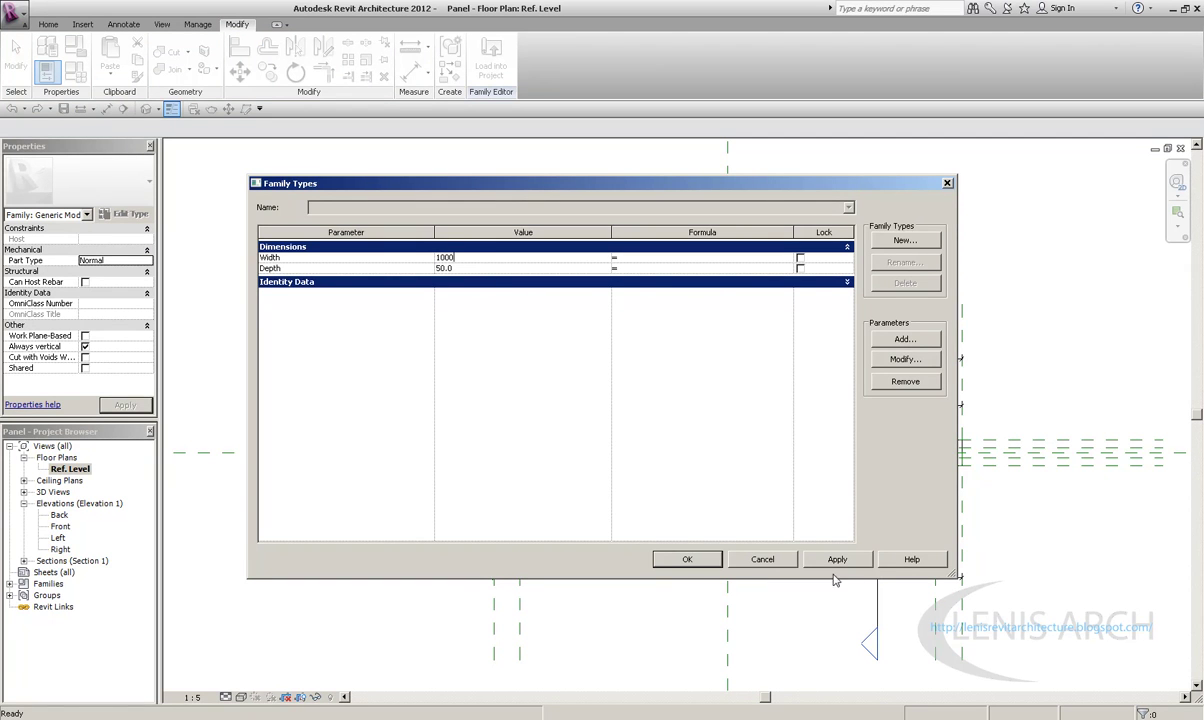
left_click(837, 560)
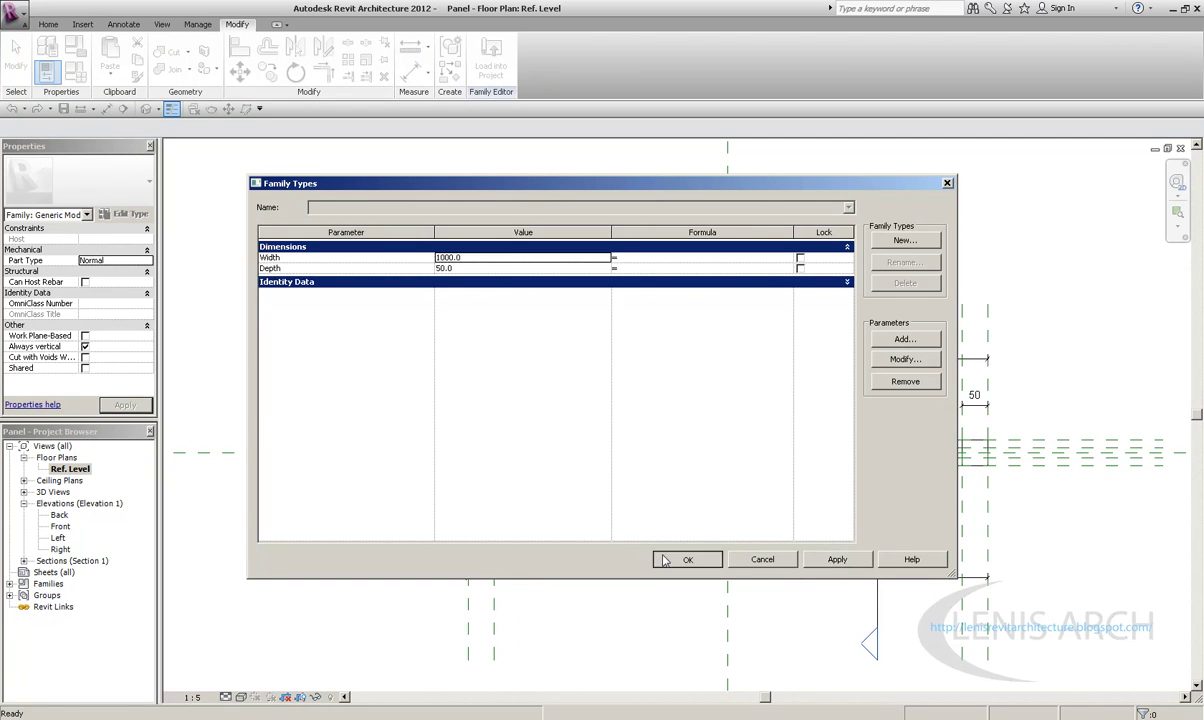
left_click(664, 560)
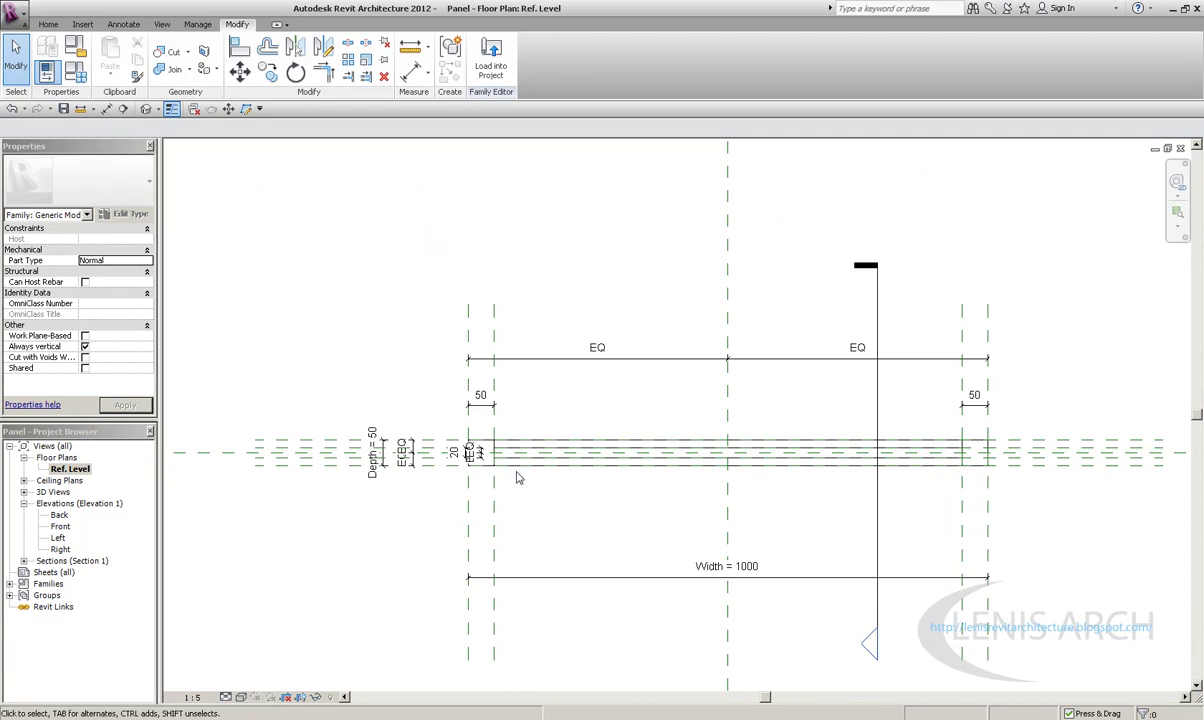
left_click(148, 109)
In the Front elevation, flex the panel Width back to 800
left_click(1180, 148)
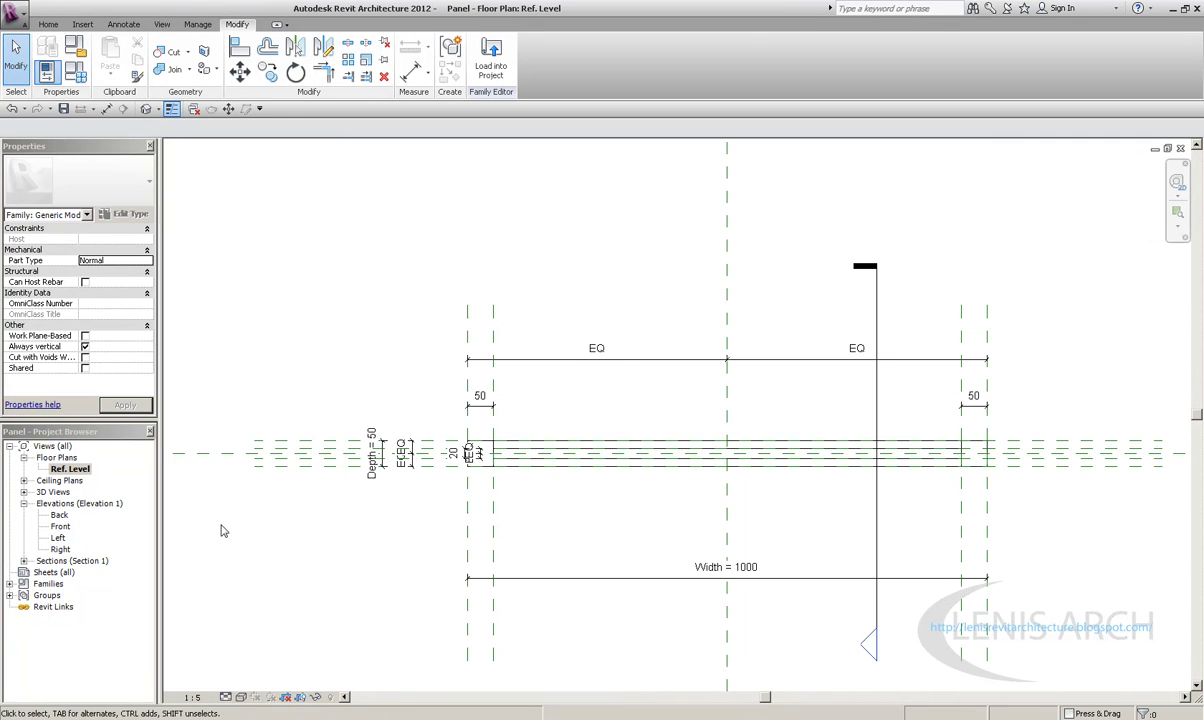
double_click(61, 526)
scroll(462, 301, "up", 2)
scroll(344, 374, "up", 3)
left_click(172, 109)
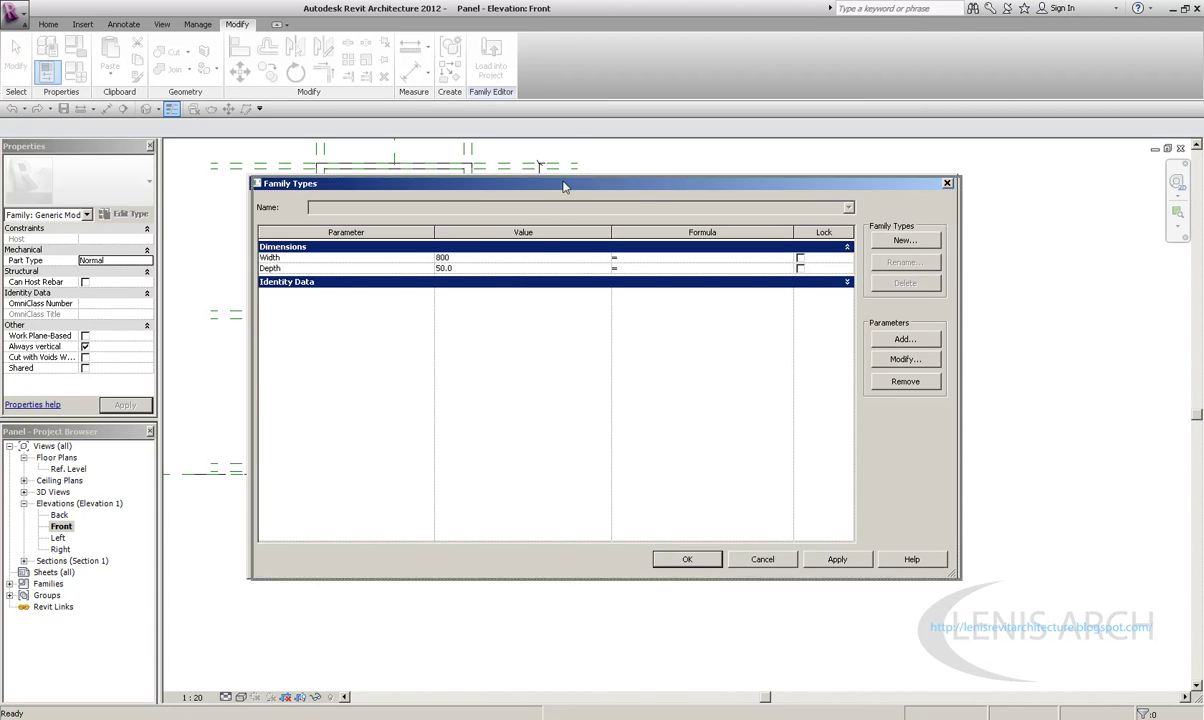
left_click_drag(565, 188, 861, 194)
left_click(1120, 566)
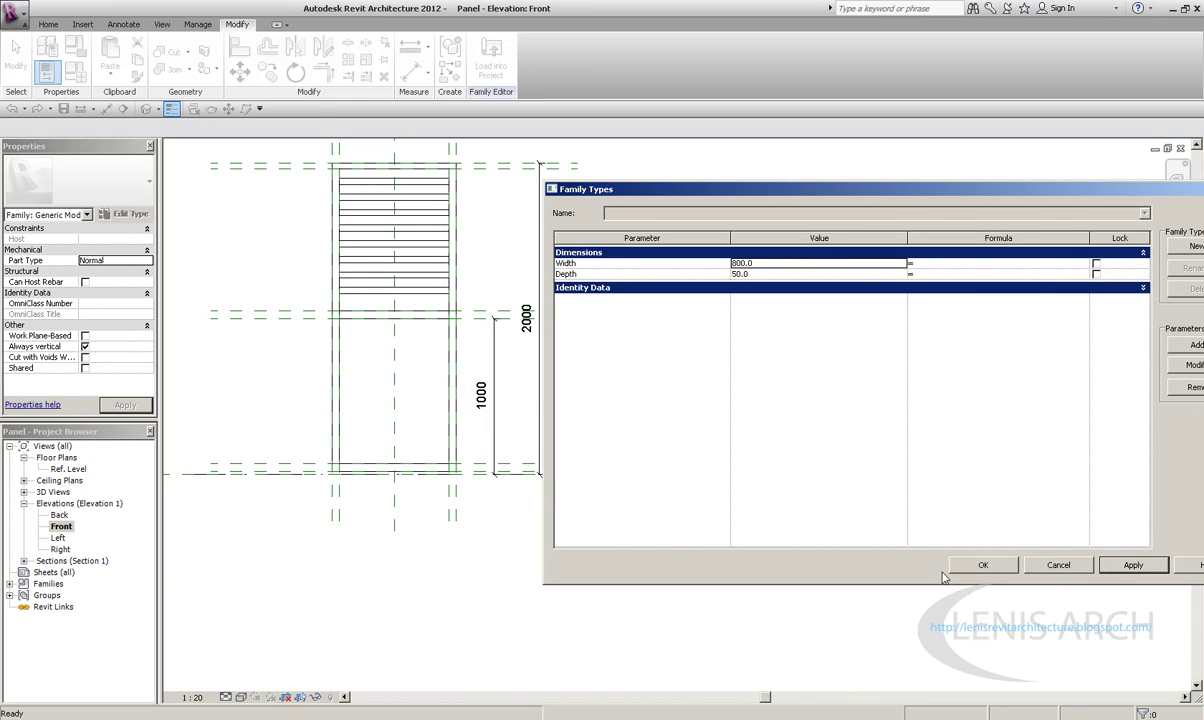
left_click(975, 566)
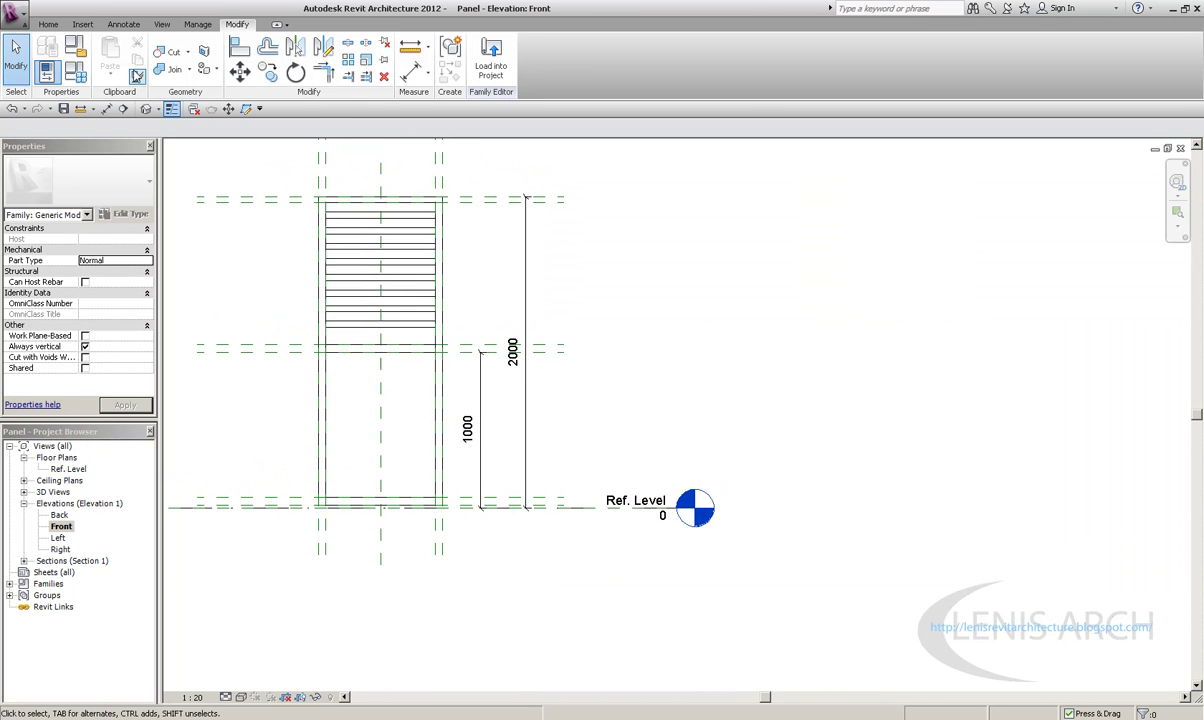
In the 3D view, flex Width through 900 and 1000, leaving it at 800
left_click(125, 110)
mouse_move(833, 416)
middle_mouse_down("shift")
mouse_move(323, 436)
mouse_move(420, 436)
middle_mouse_up("shift")
left_click(74, 72)
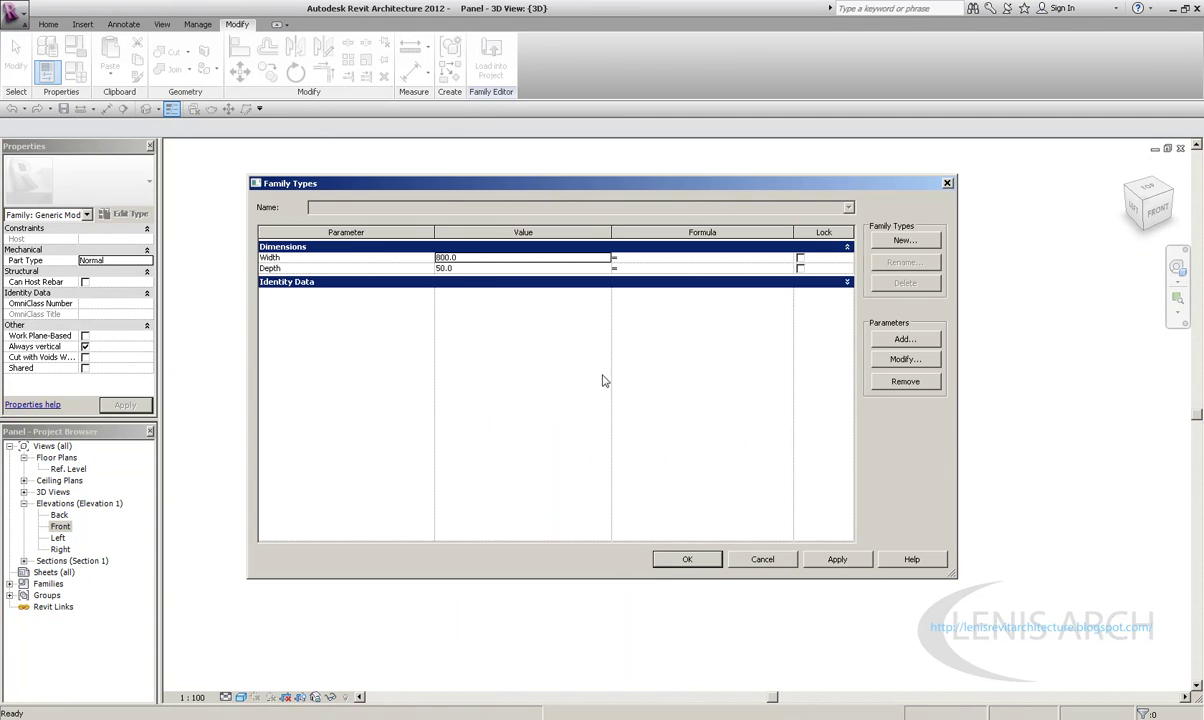
left_click_drag(443, 190, 884, 287)
type("900")
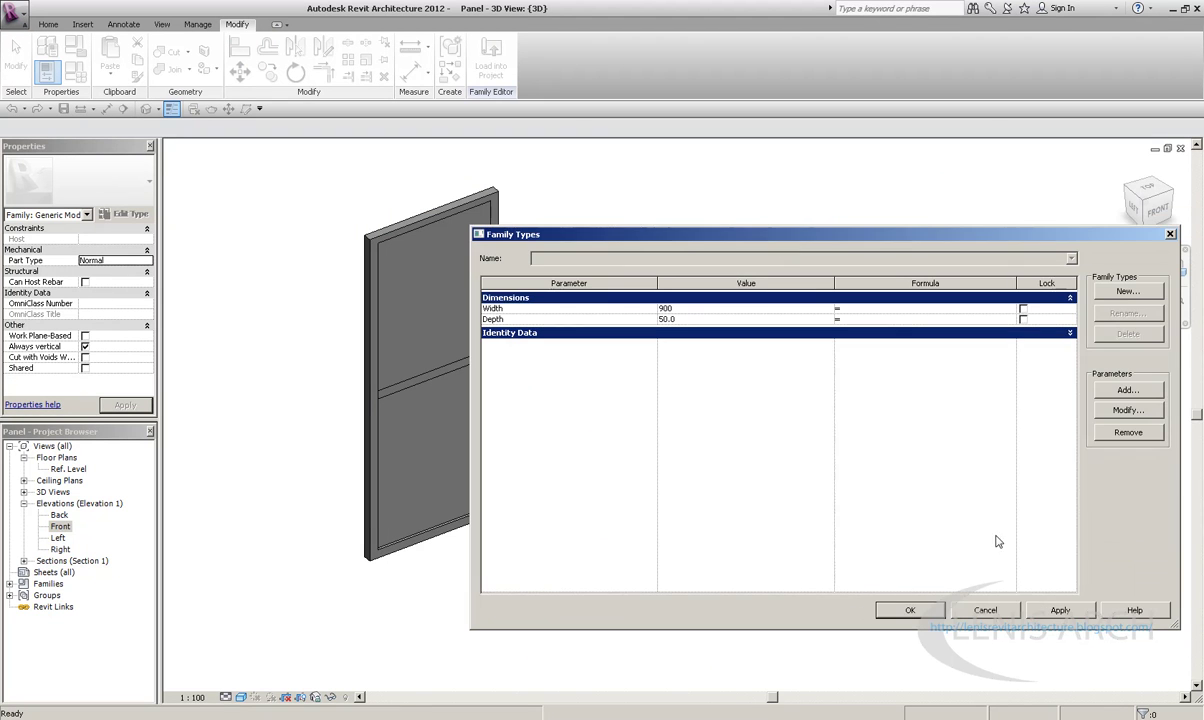
left_click(1058, 609)
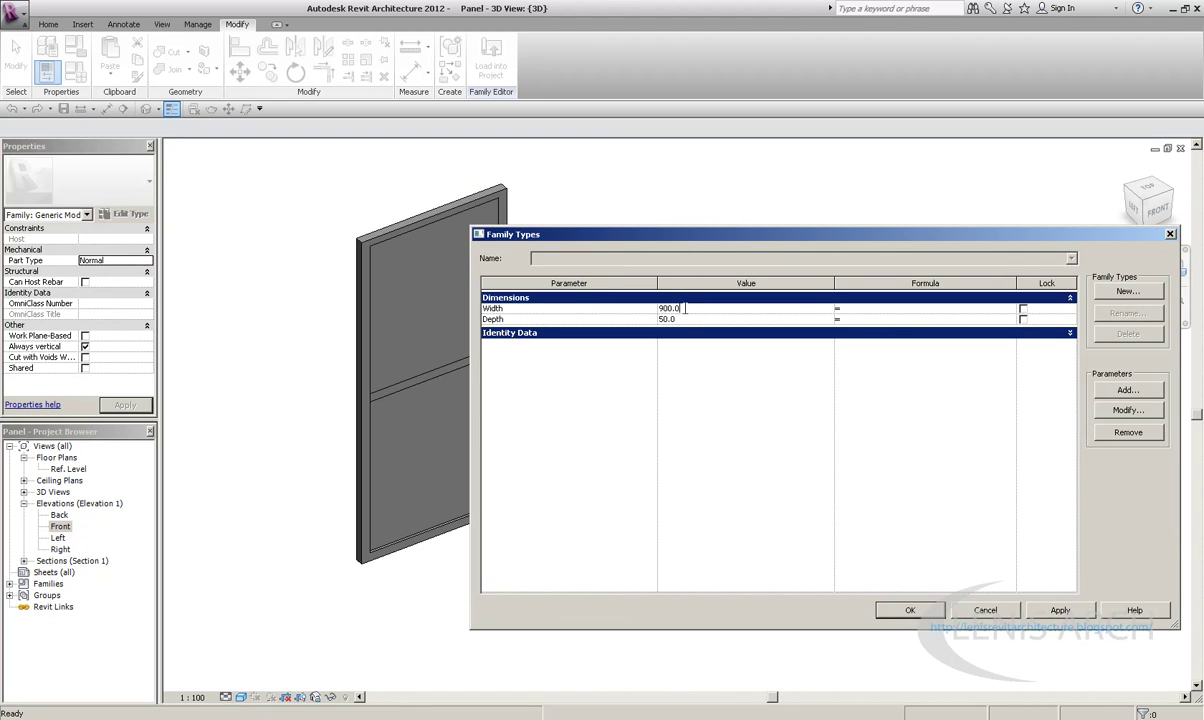
left_click(1058, 609)
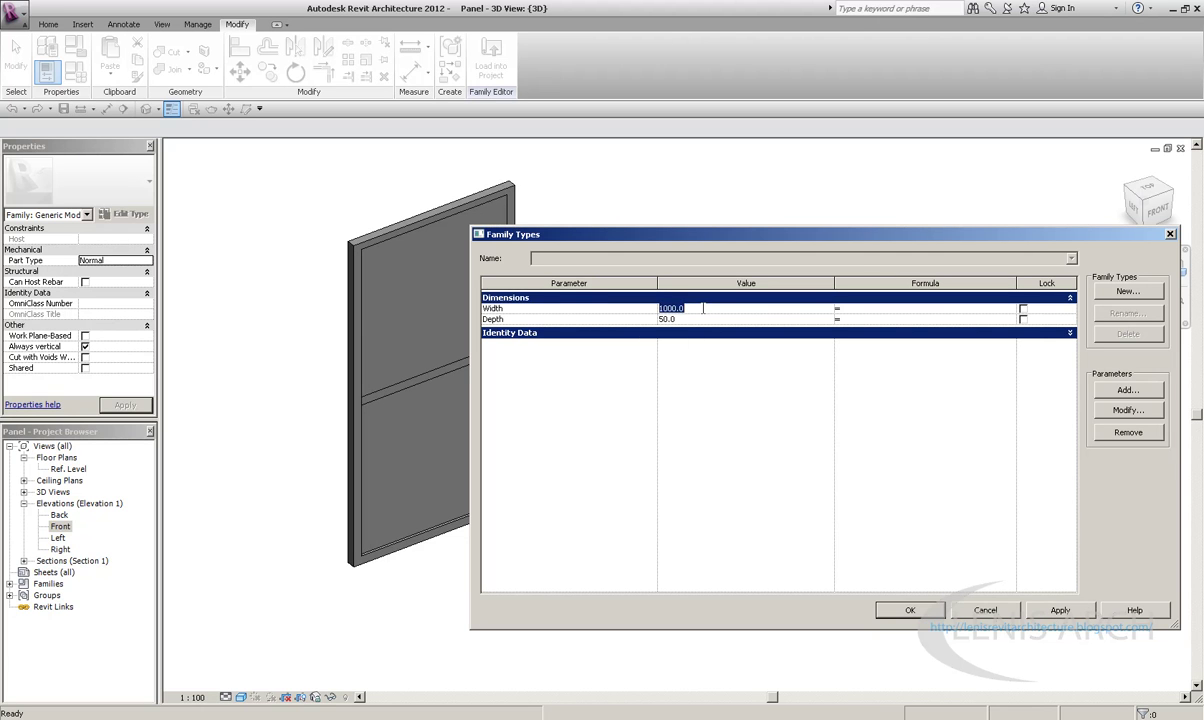
type("800")
key("Return")
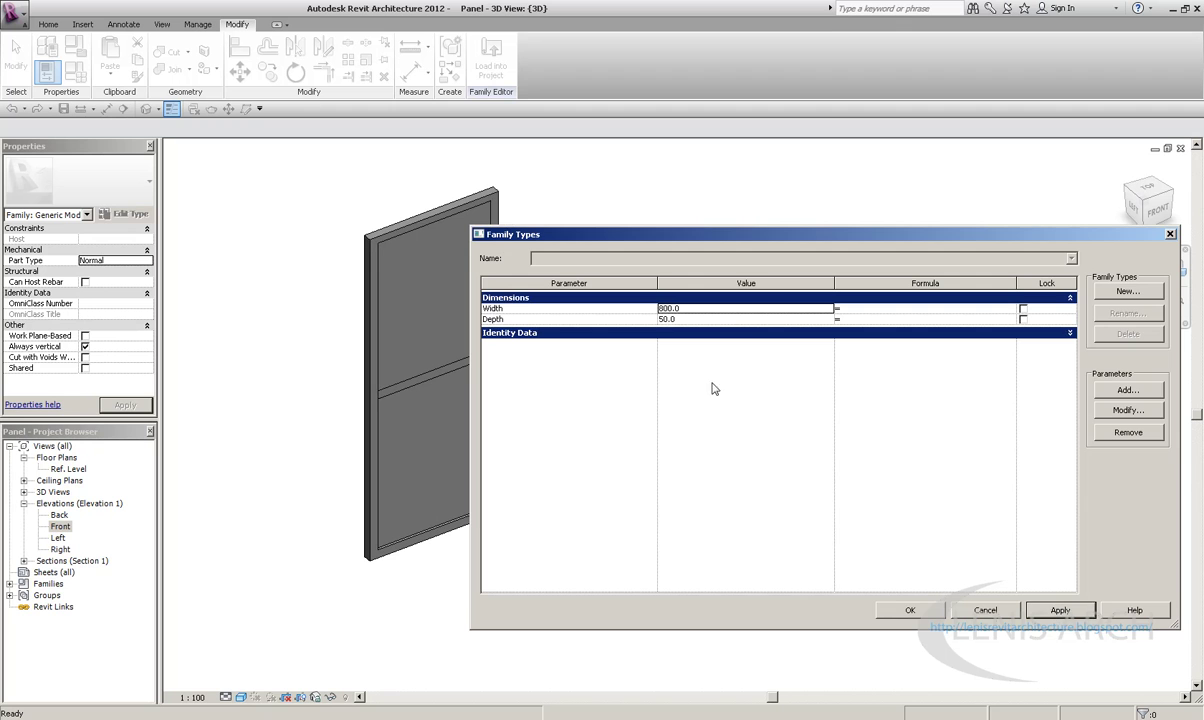
left_click(910, 609)
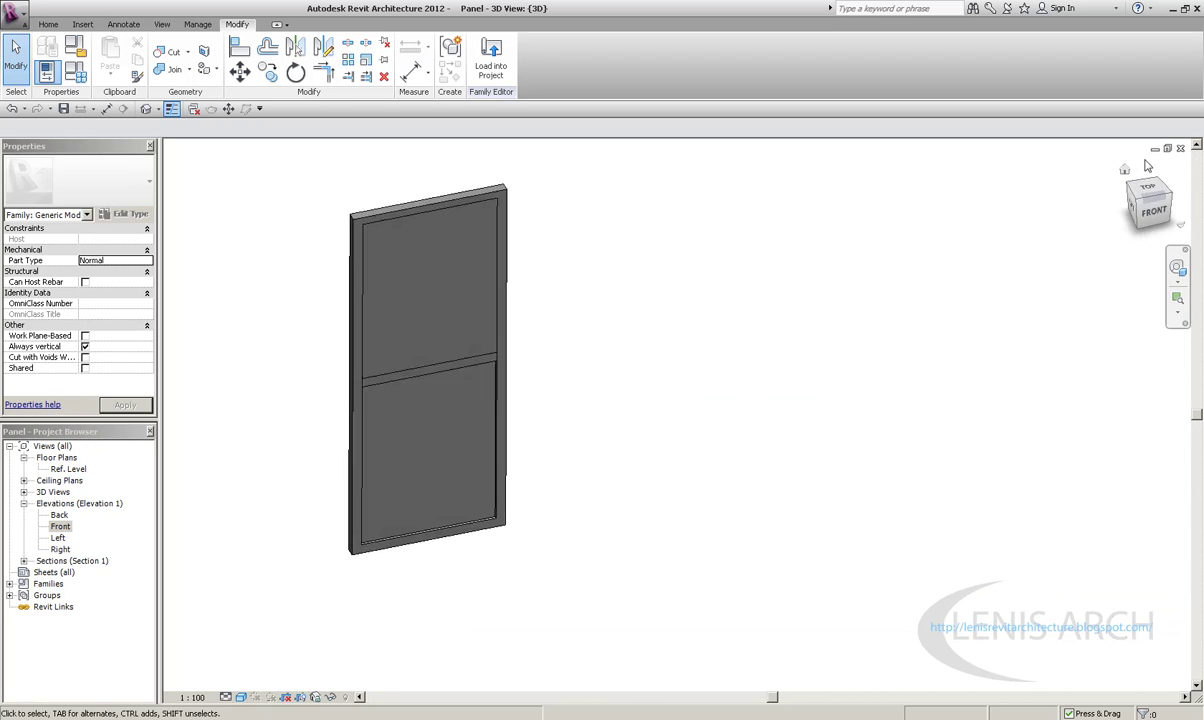
left_click(1167, 149)
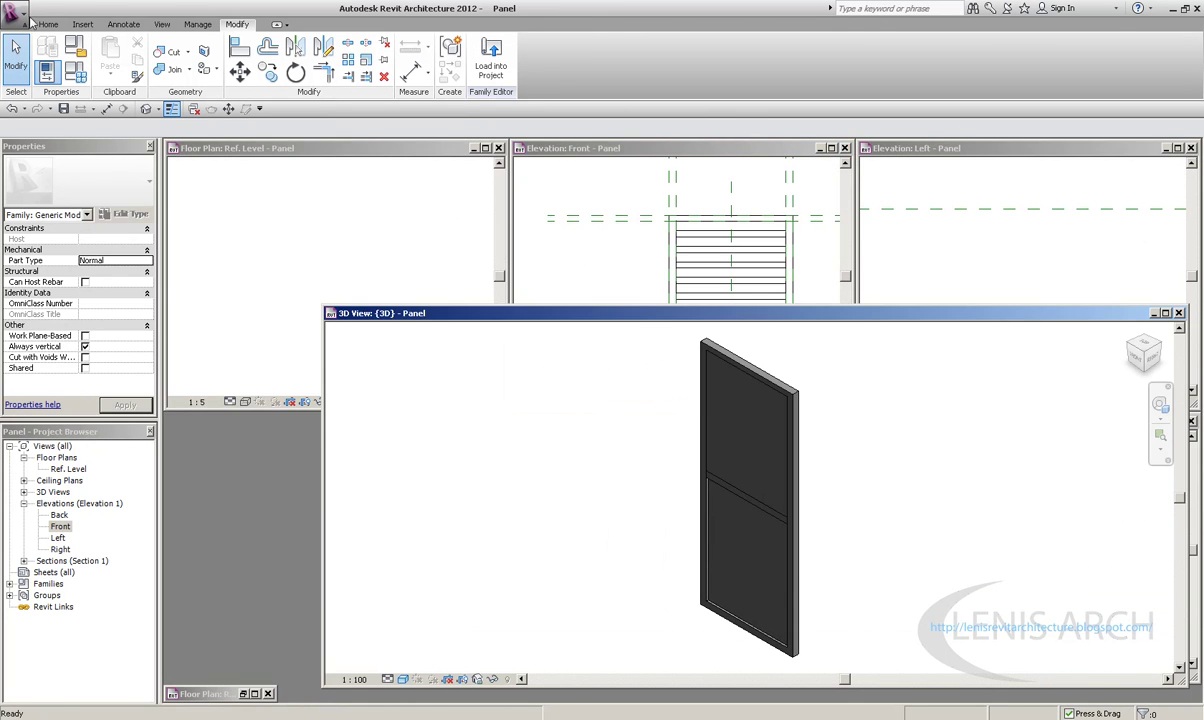
Close the Panel's floor plan and Front elevation windows and rearrange the remaining view windows
left_click(396, 212)
left_click(498, 148)
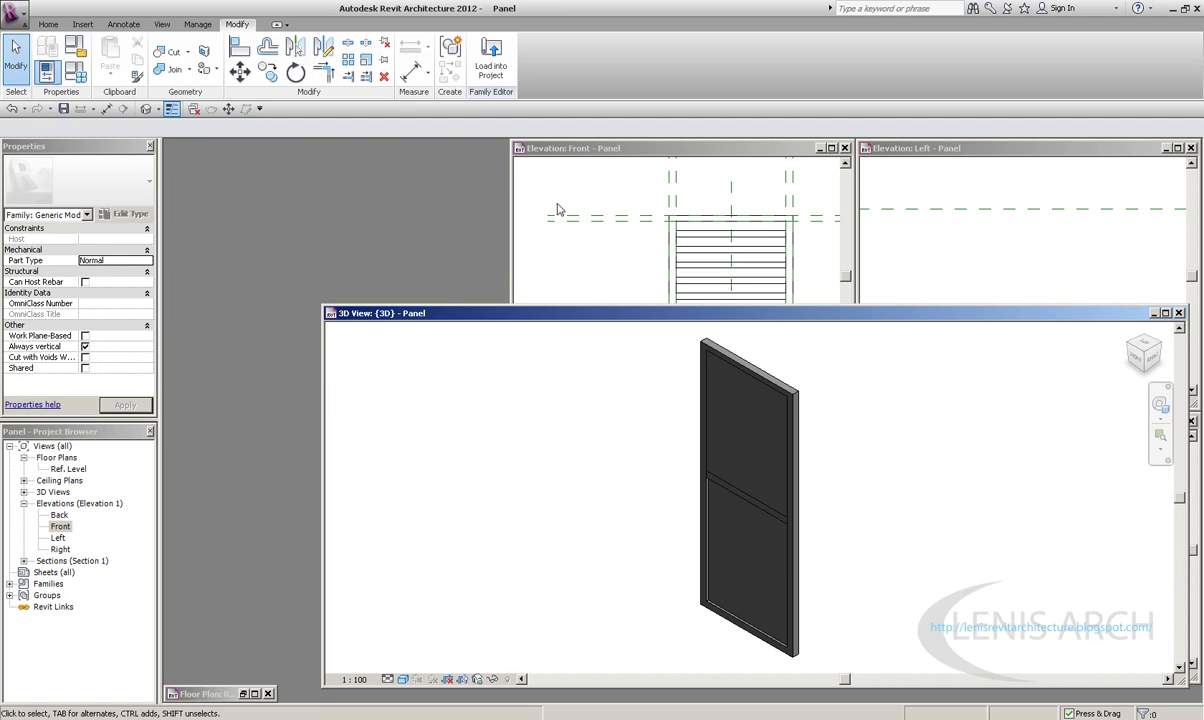
left_click(844, 148)
left_click_drag(1000, 148, 772, 195)
left_click_drag(940, 188, 940, 140)
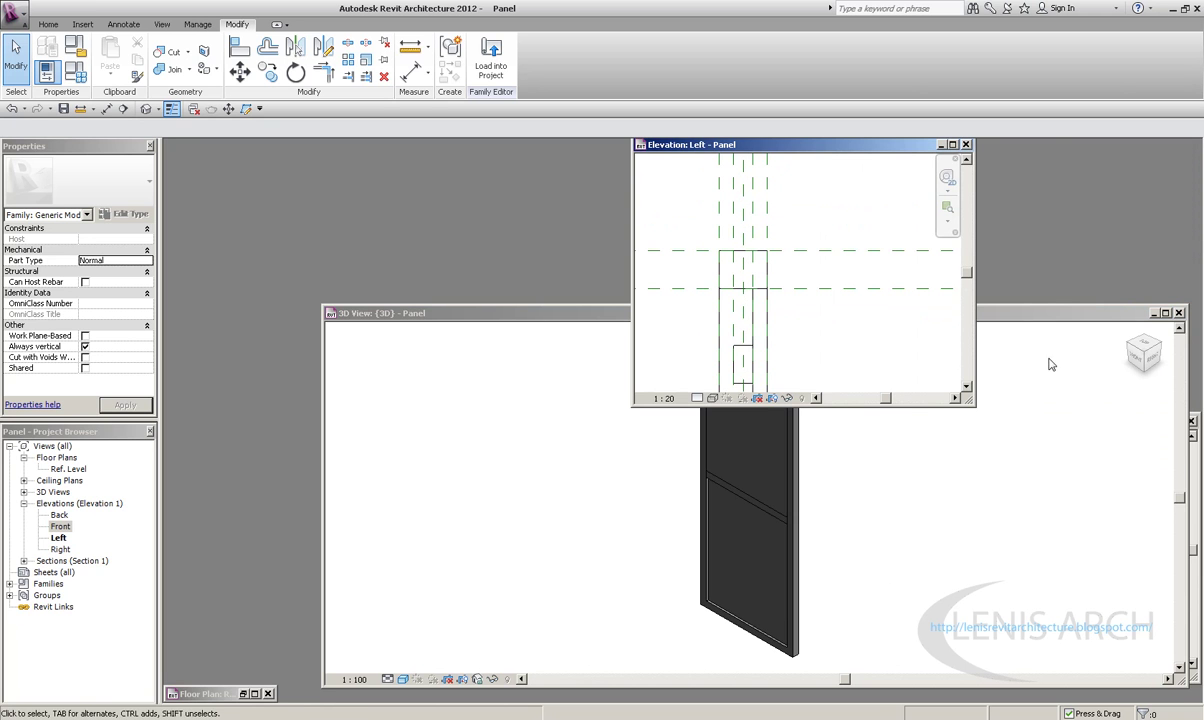
left_click_drag(1103, 314, 761, 296)
left_click(986, 425)
left_click_drag(986, 425, 825, 420)
left_click(653, 322)
left_click(905, 144)
left_click(613, 421)
Reopen the Panel's Ref. Level plan and tile it beside the Family1 floor plan using WT
left_click(64, 469)
double_click(64, 469)
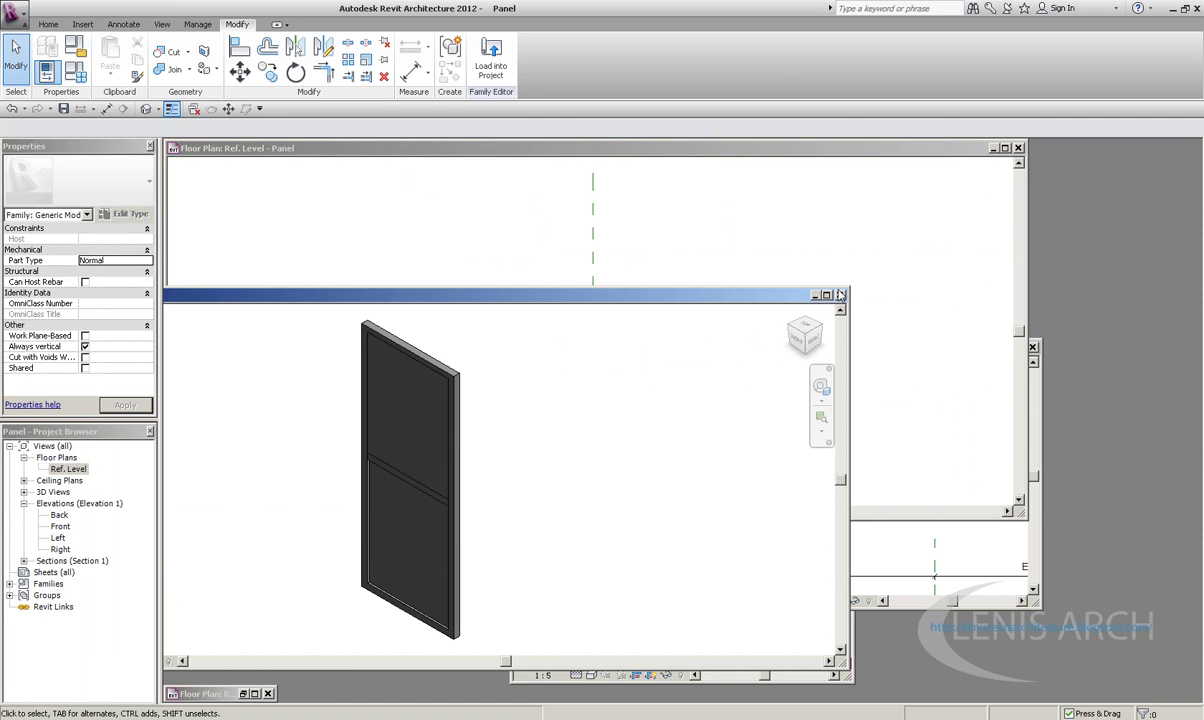
left_click(947, 570)
key("w")
key("t")
left_click(530, 554)
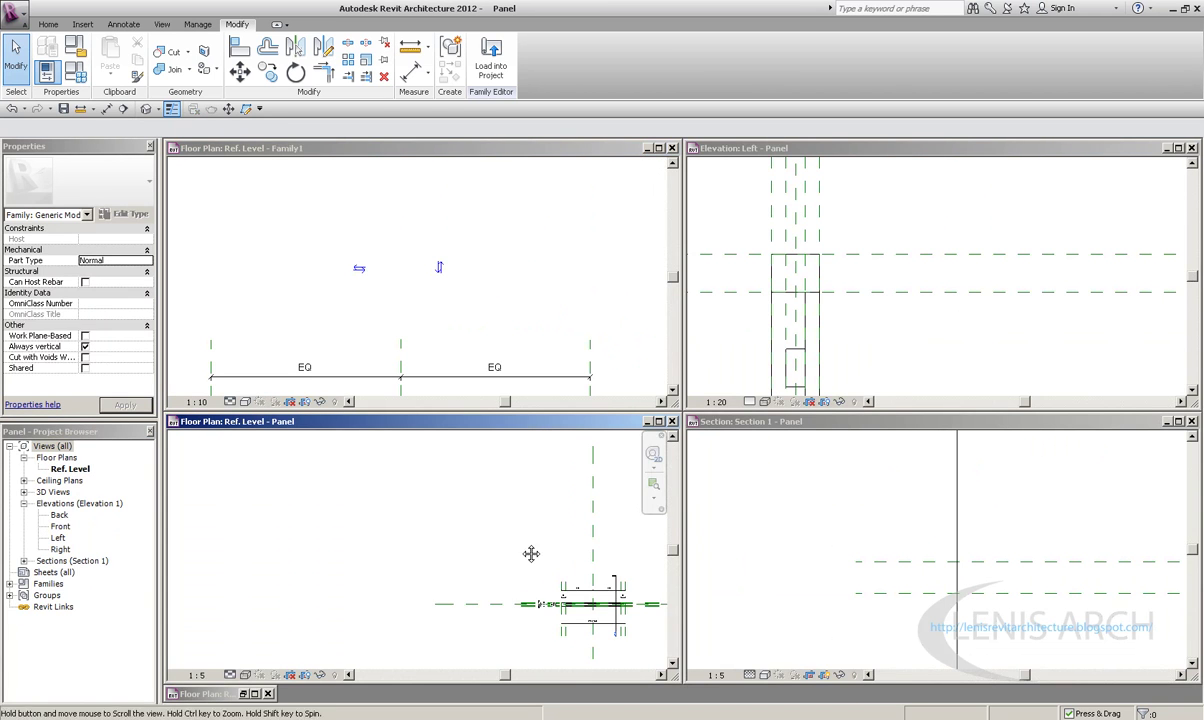
scroll(457, 529, "up", 3)
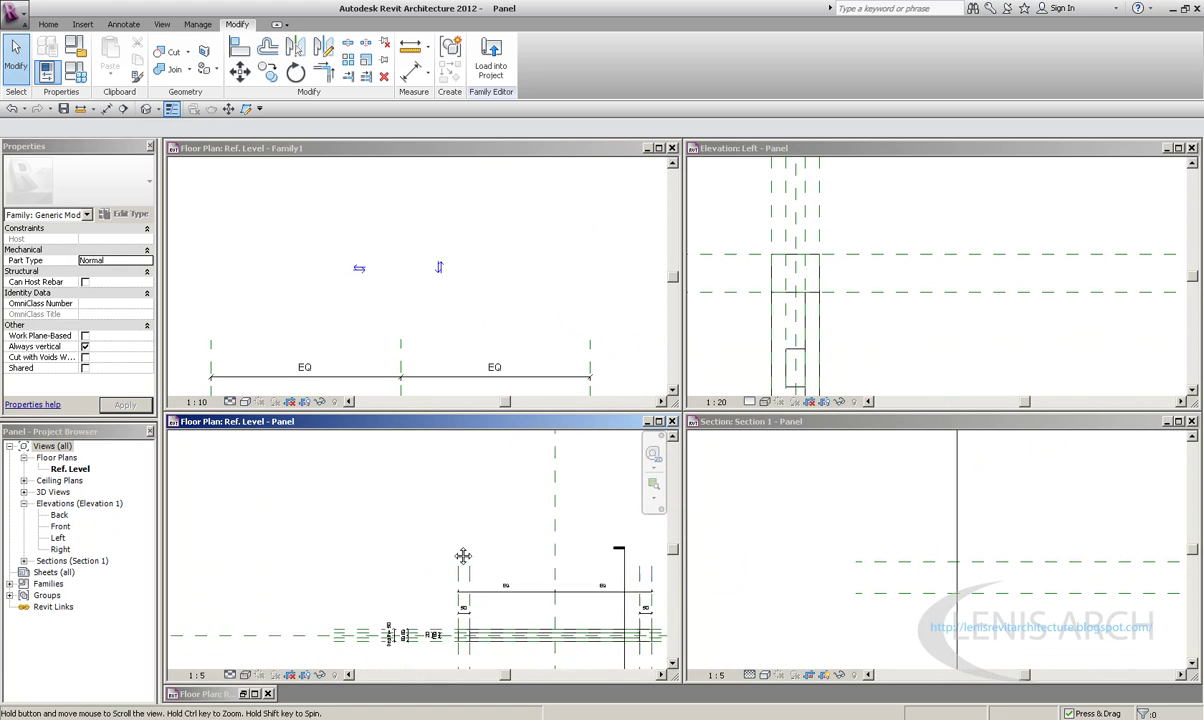
scroll(462, 556, "up", 3)
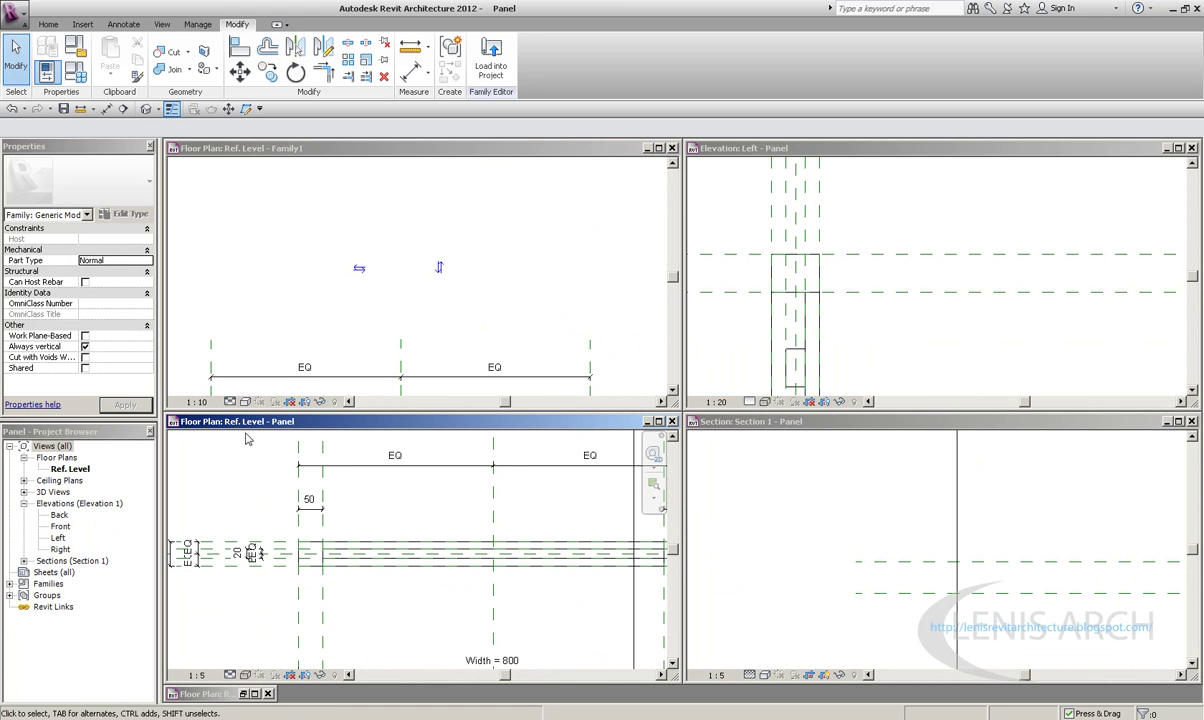
left_click(238, 141)
scroll(240, 168, "down", 3)
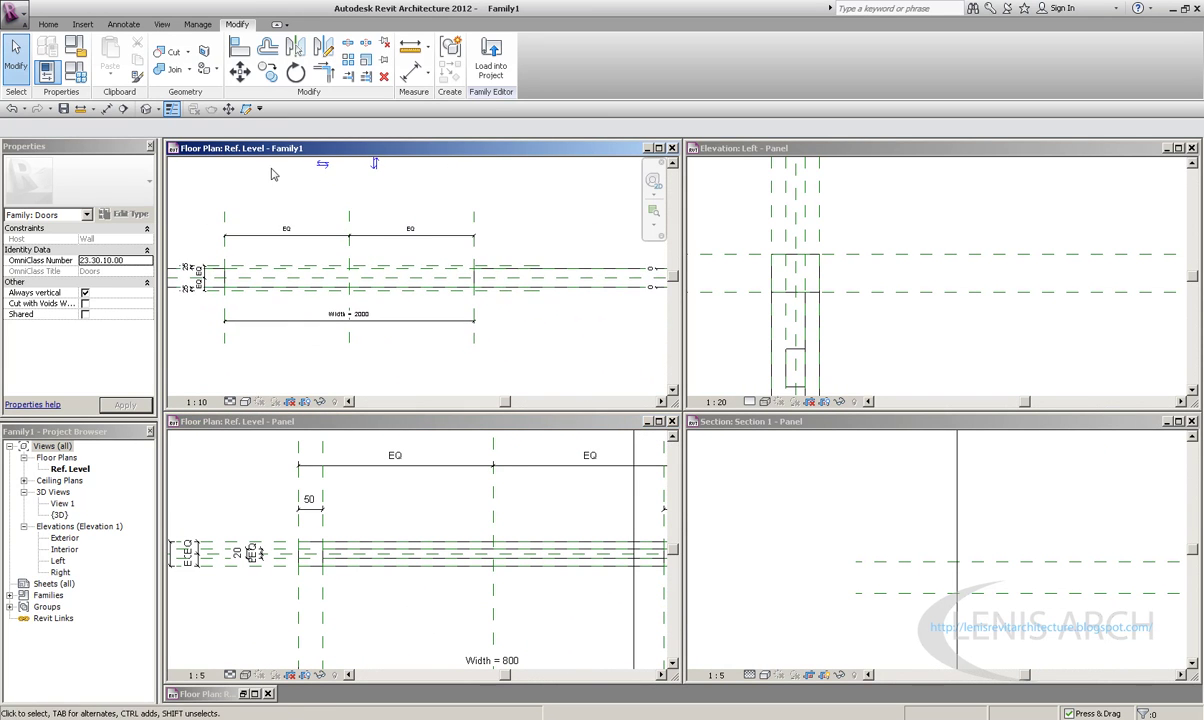
Close the Panel's Left elevation and Section views, then open and centre its Front elevation
left_click(1191, 148)
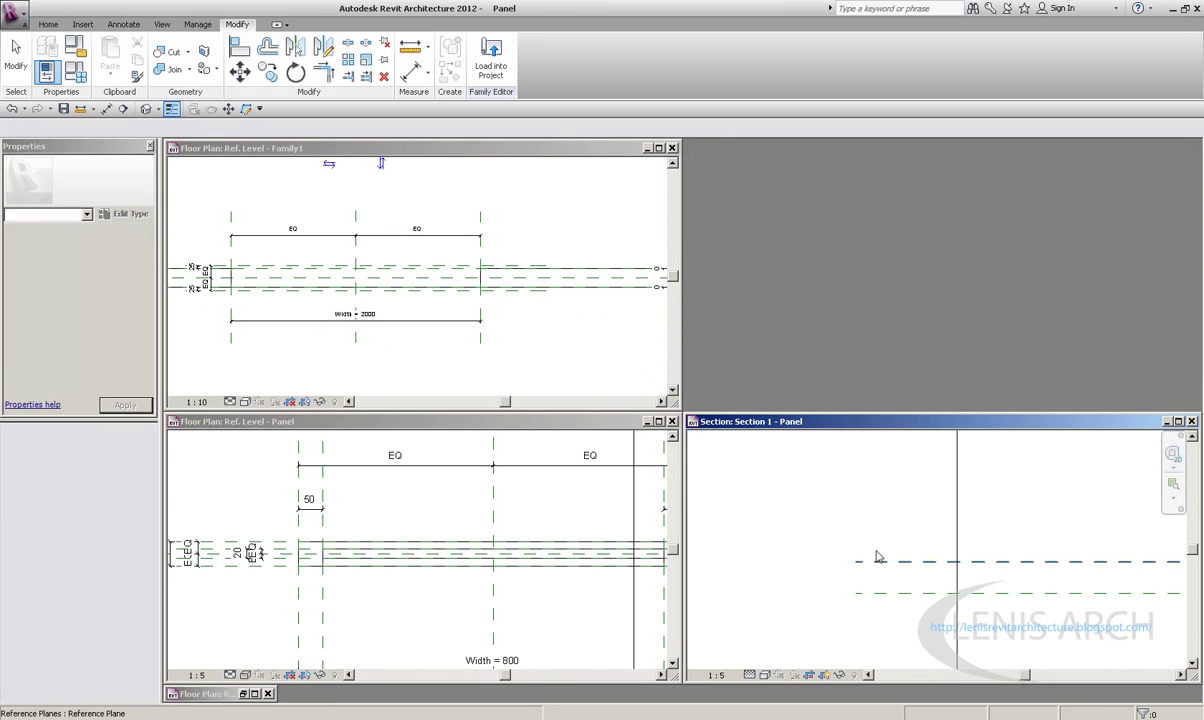
left_click(1191, 421)
left_click(425, 483)
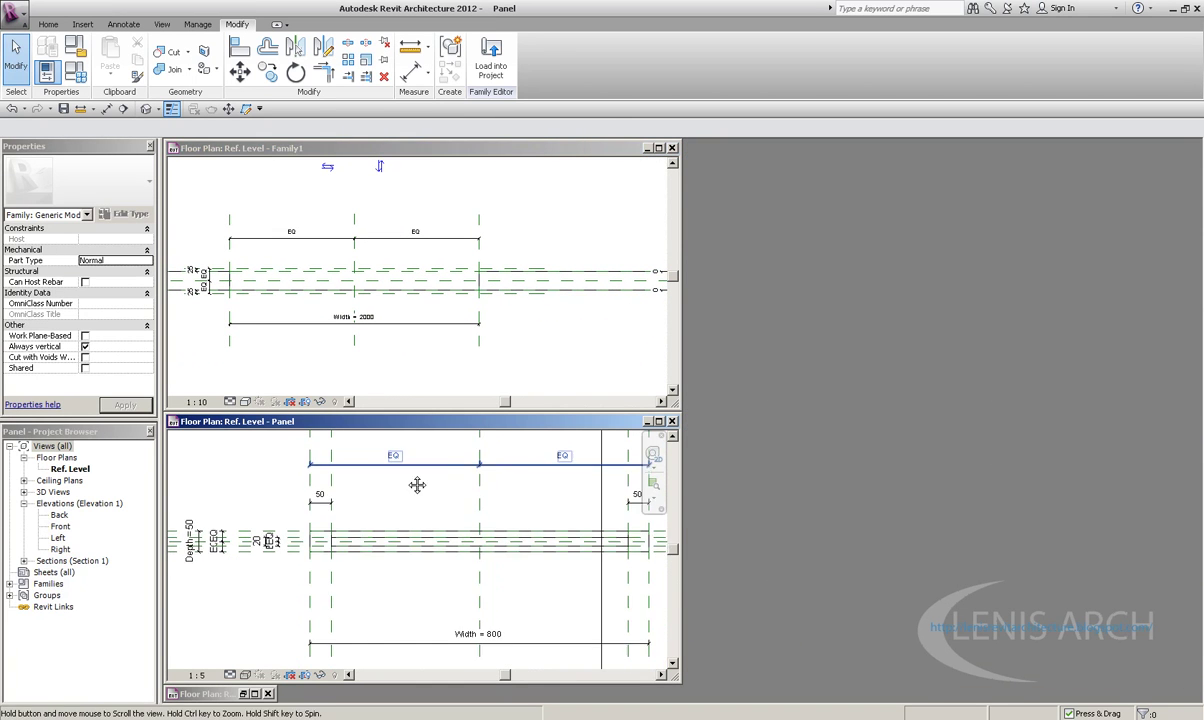
double_click(60, 526)
scroll(700, 308, "up", 2)
scroll(718, 304, "down", 1)
scroll(640, 330, "up", 1)
middle_click_drag(640, 330, 471, 251)
scroll(471, 251, "up", 1)
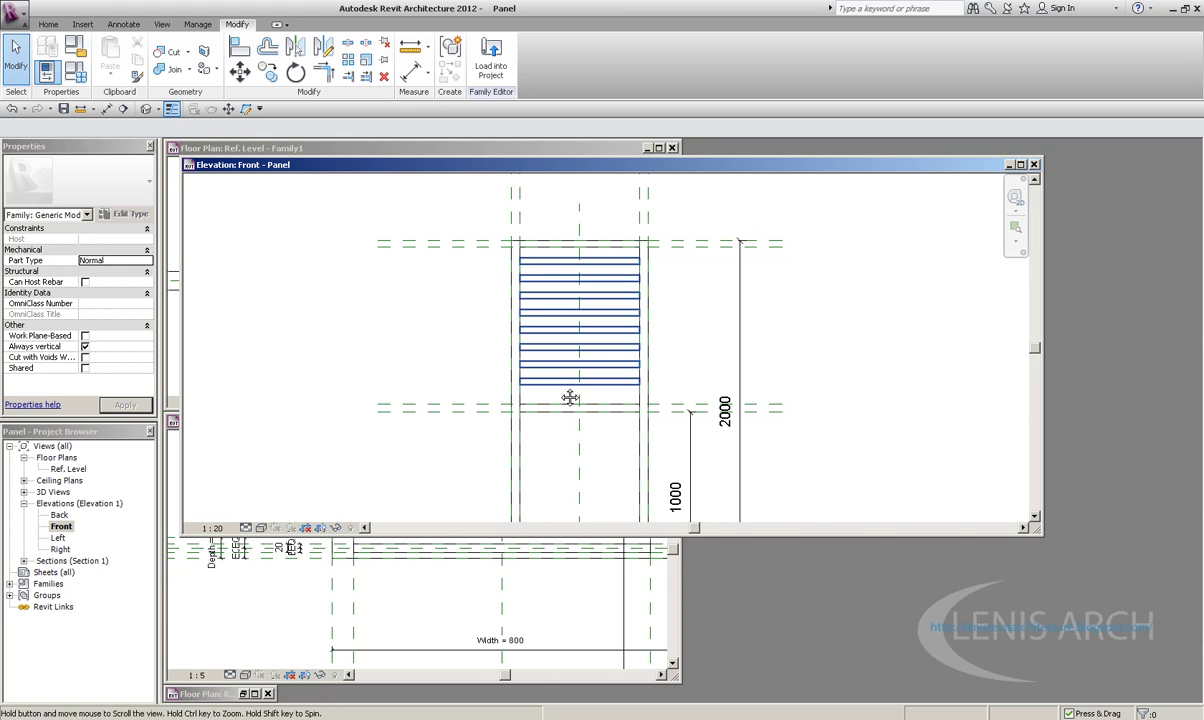
scroll(568, 400, "down", 2)
scroll(568, 400, "up", 1)
middle_click_drag(568, 400, 528, 403)
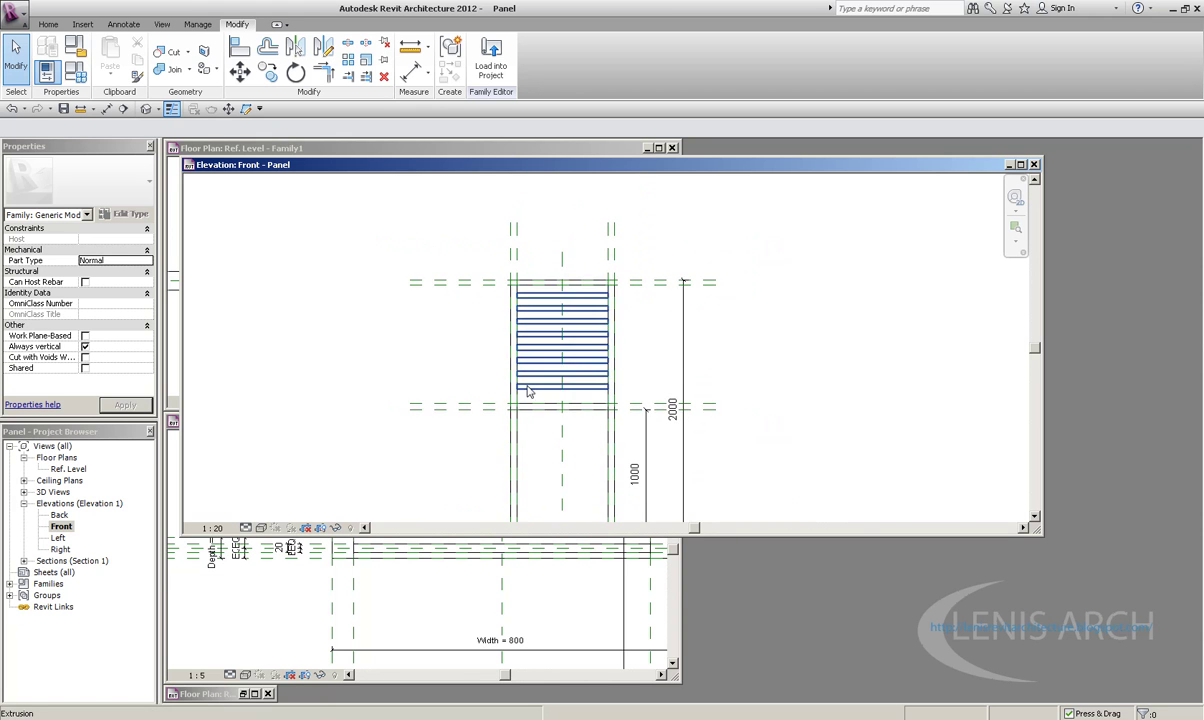
Check the louvre extrusion in the Front elevation; start, then cancel, an aligned dimension
left_click(535, 385)
left_click(430, 398)
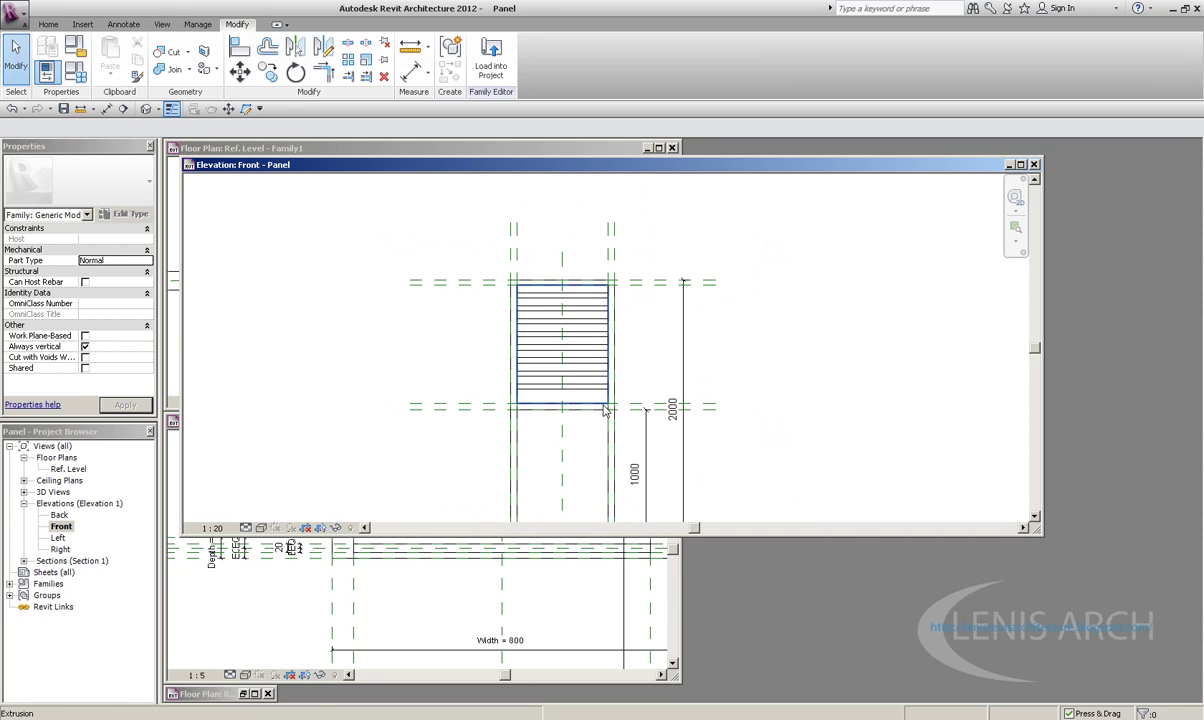
middle_click_drag(636, 304, 630, 317)
left_click(123, 24)
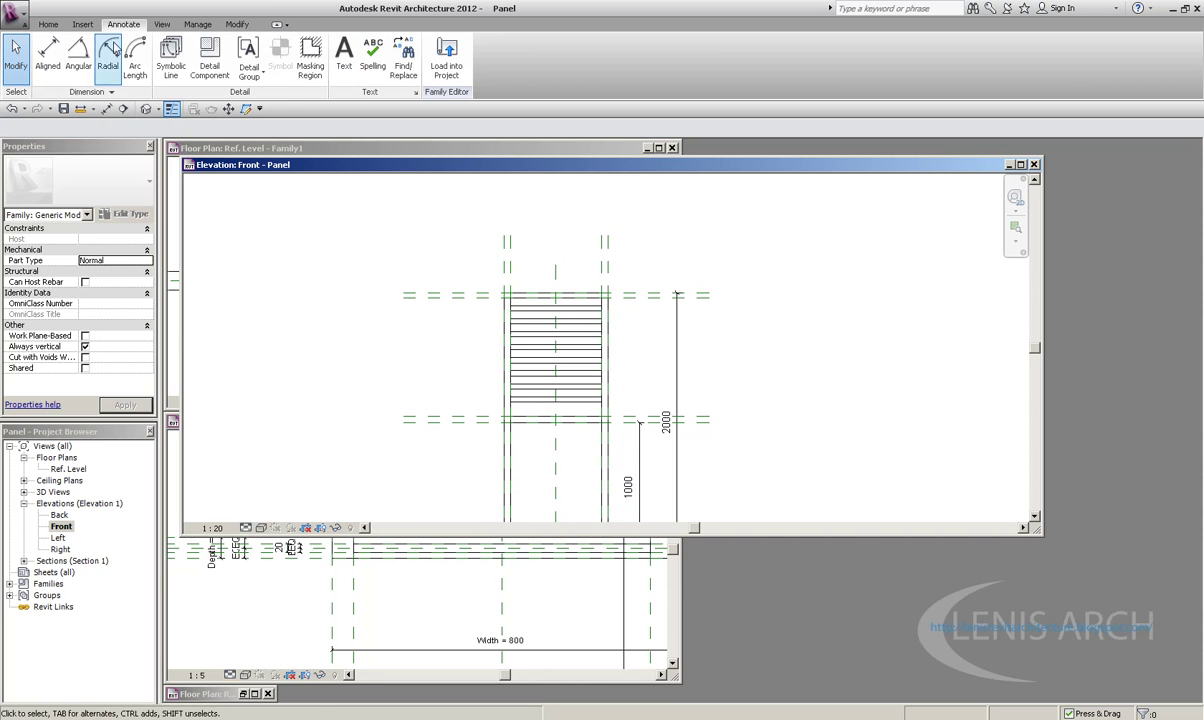
left_click(100, 55)
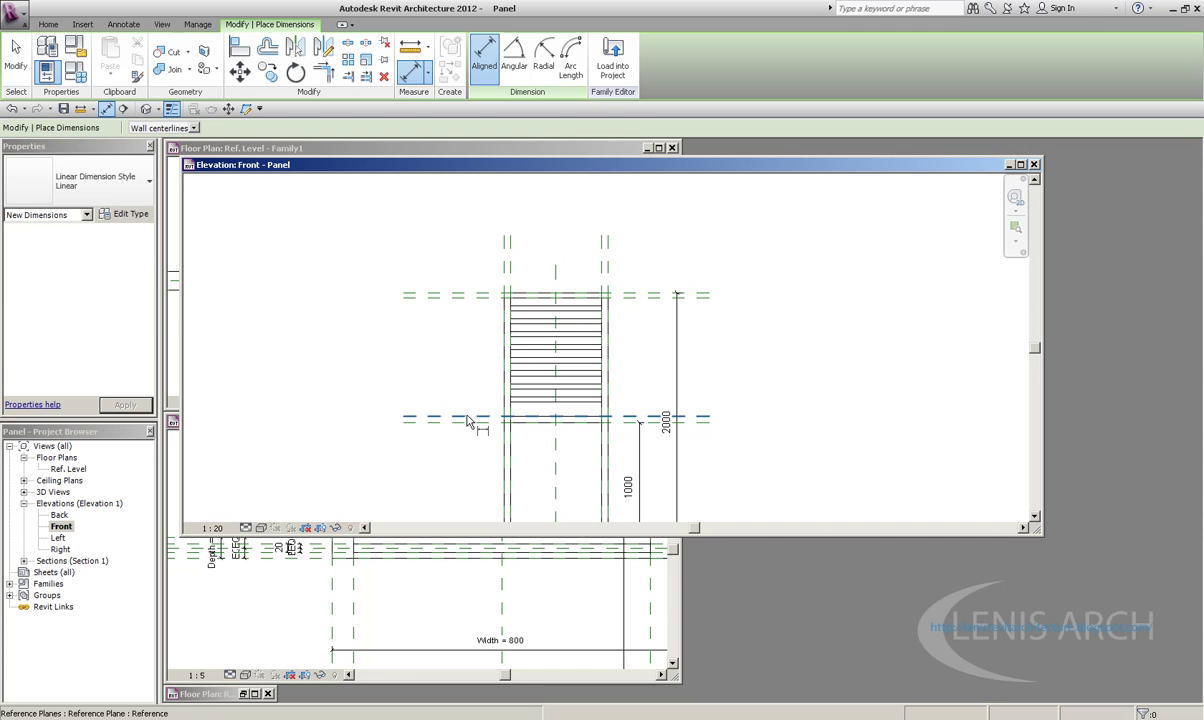
key("Escape")
key("Escape")
Close the Panel's floor plan, leaving its Front elevation beside the Family1 plan
left_click_drag(404, 165, 678, 200)
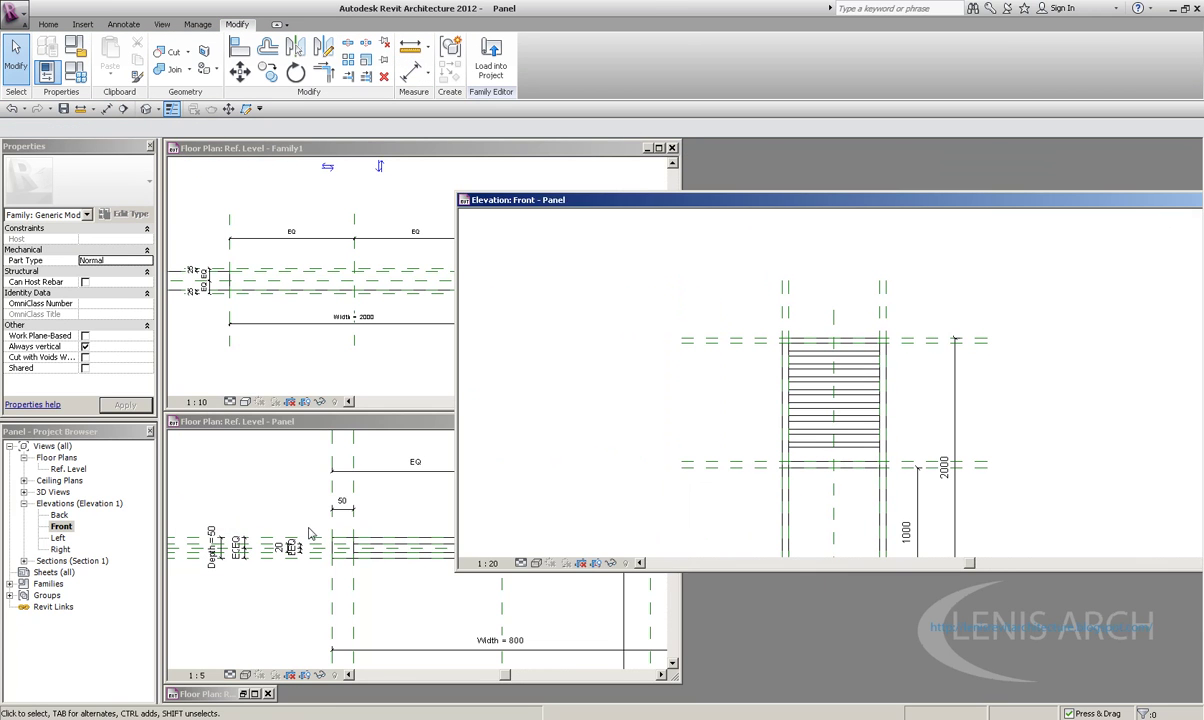
left_click(310, 535)
scroll(384, 484, "down", 3)
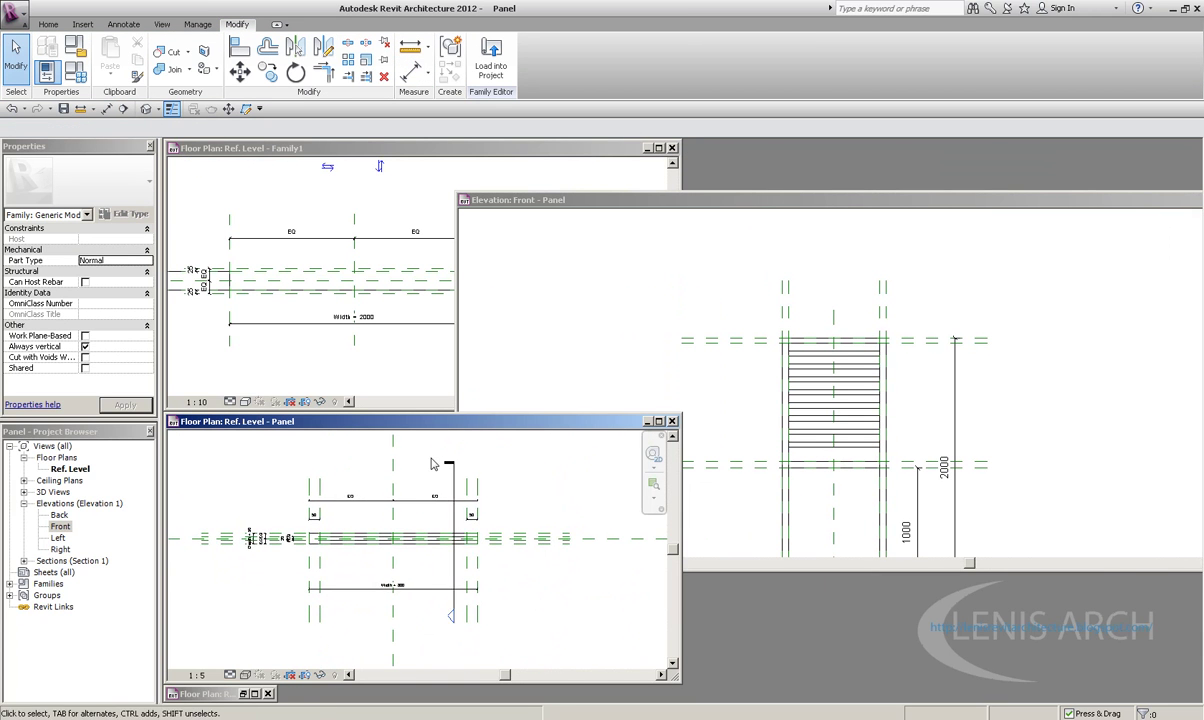
left_click_drag(594, 431, 624, 432)
left_click(822, 340)
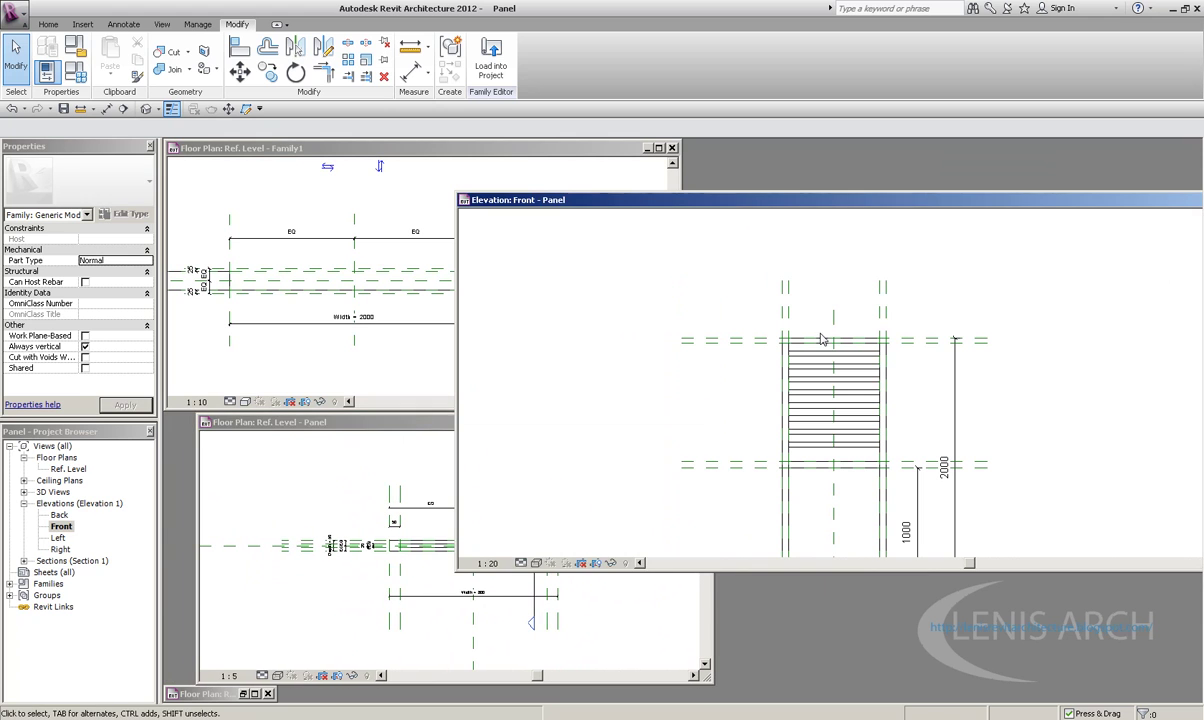
left_click(321, 527)
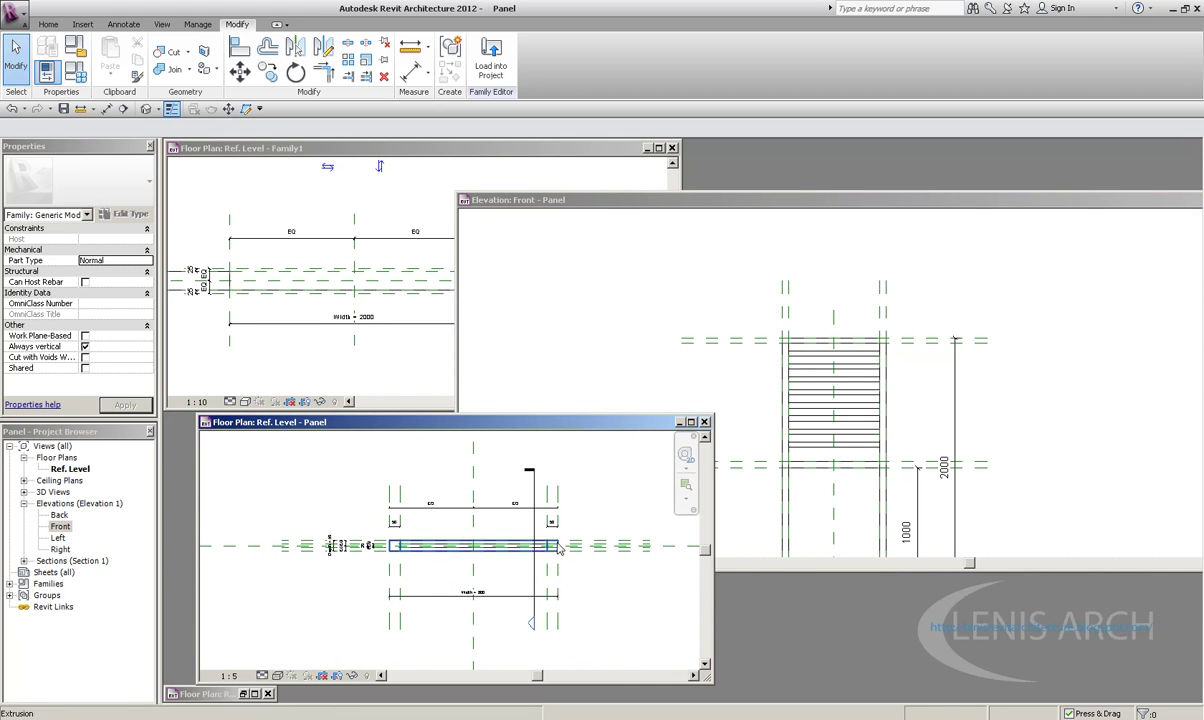
left_click(704, 421)
left_click_drag(541, 209, 662, 209)
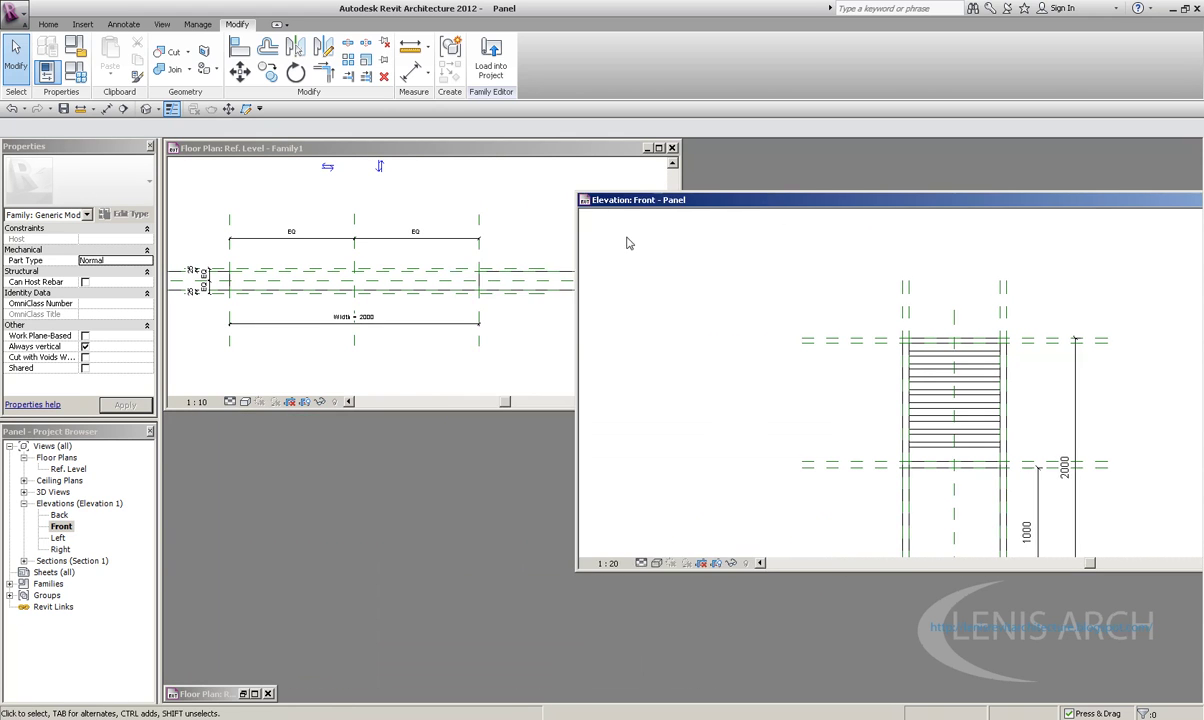
key("w")
key("t")
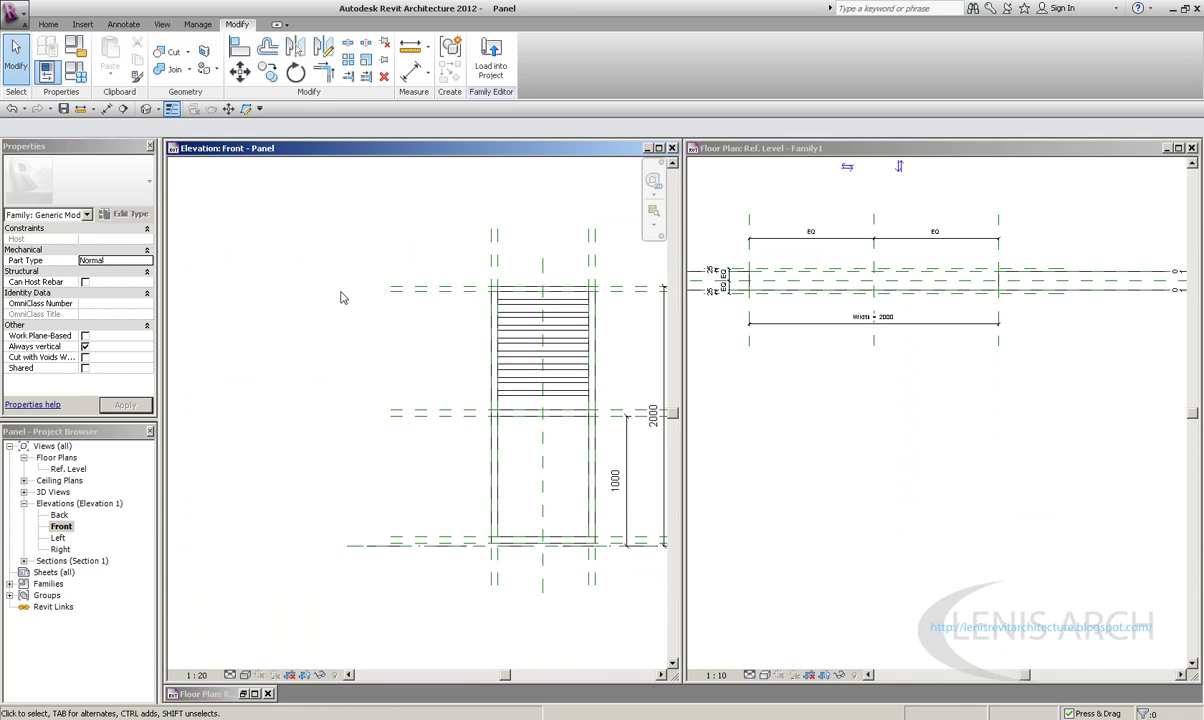
left_click(860, 436)
middle_click_drag(860, 436, 910, 423)
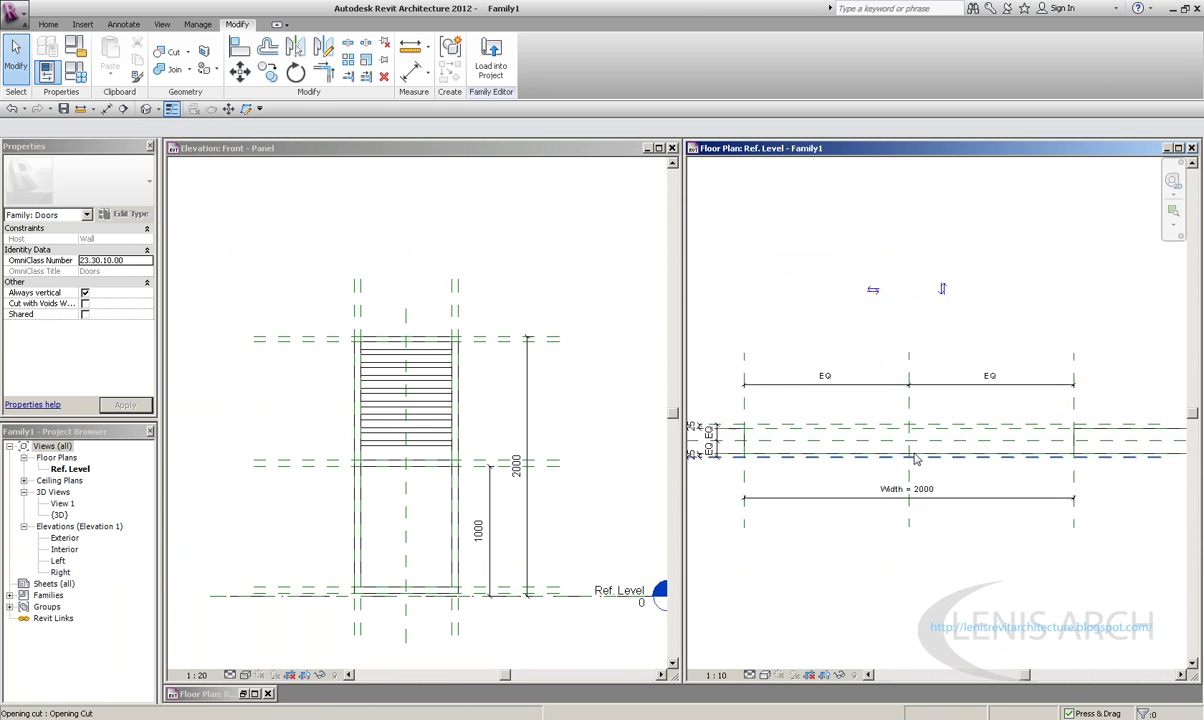
scroll(910, 423, "up", 2)
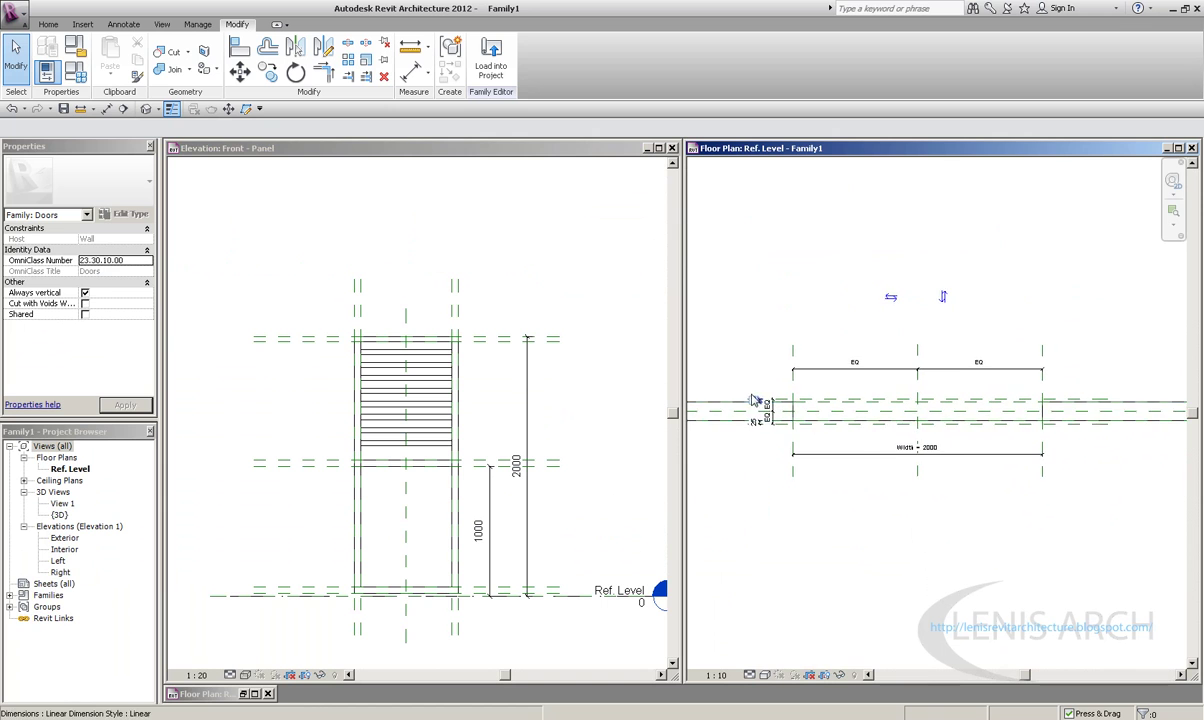
left_click(752, 418)
left_click(843, 358)
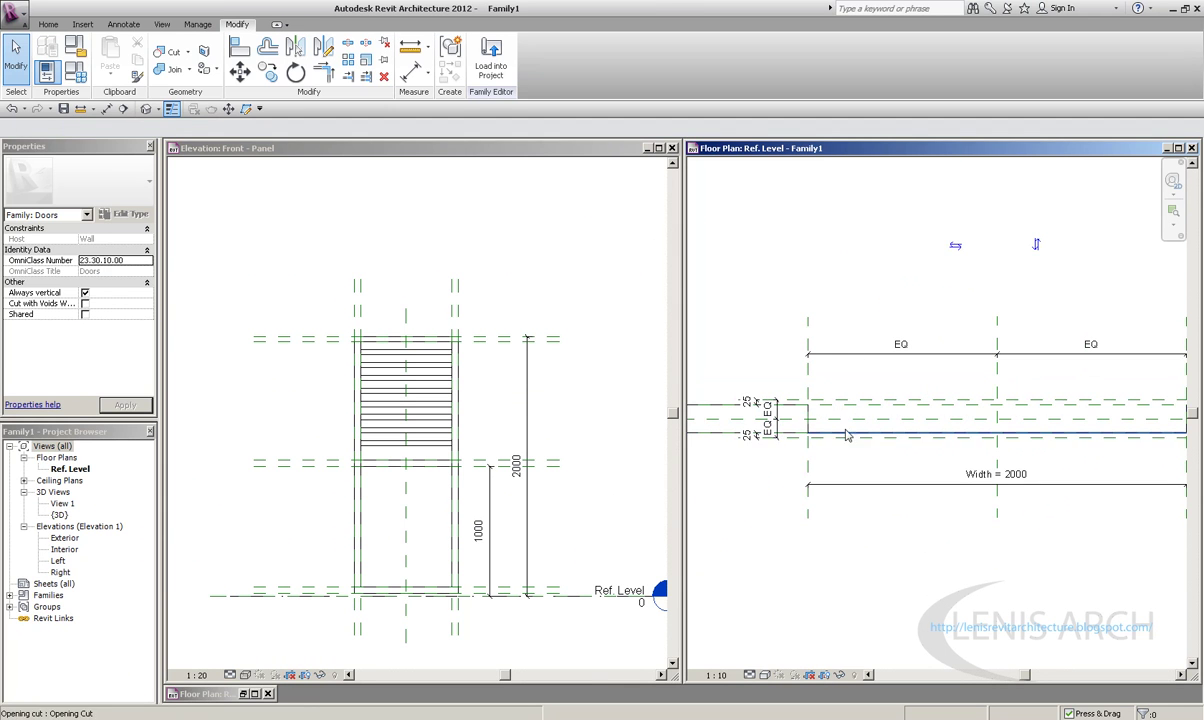
left_click(745, 400)
scroll(832, 424, "up", 2)
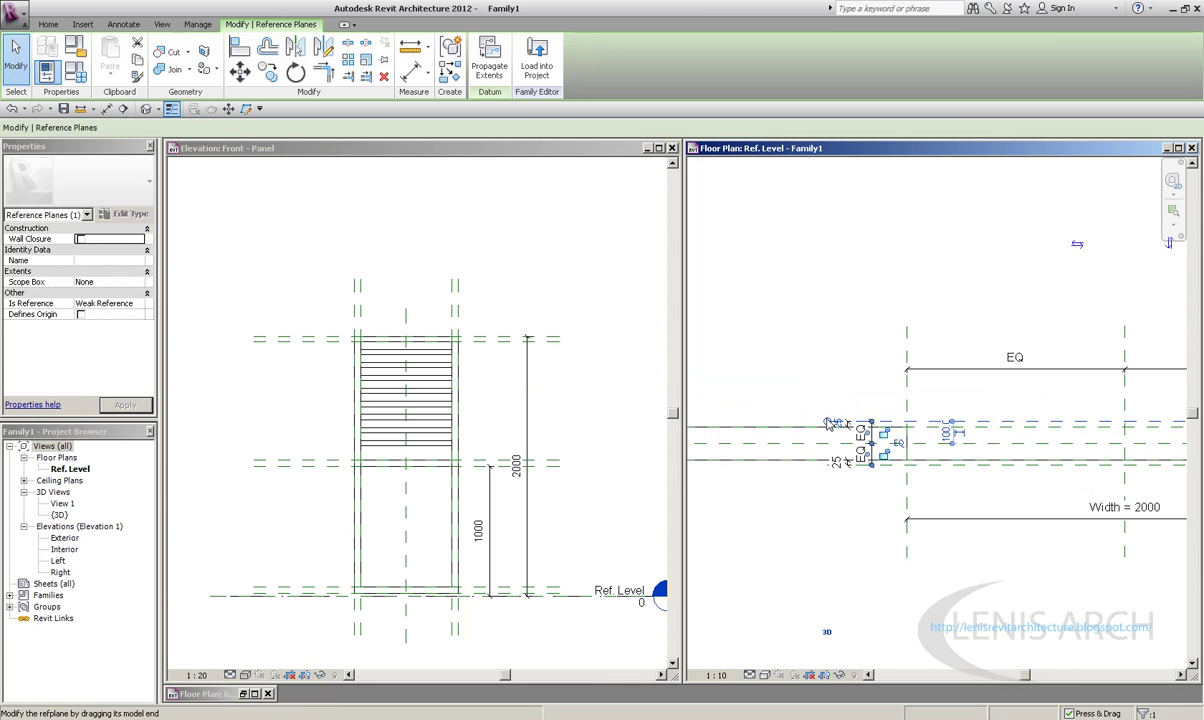
left_click(909, 493)
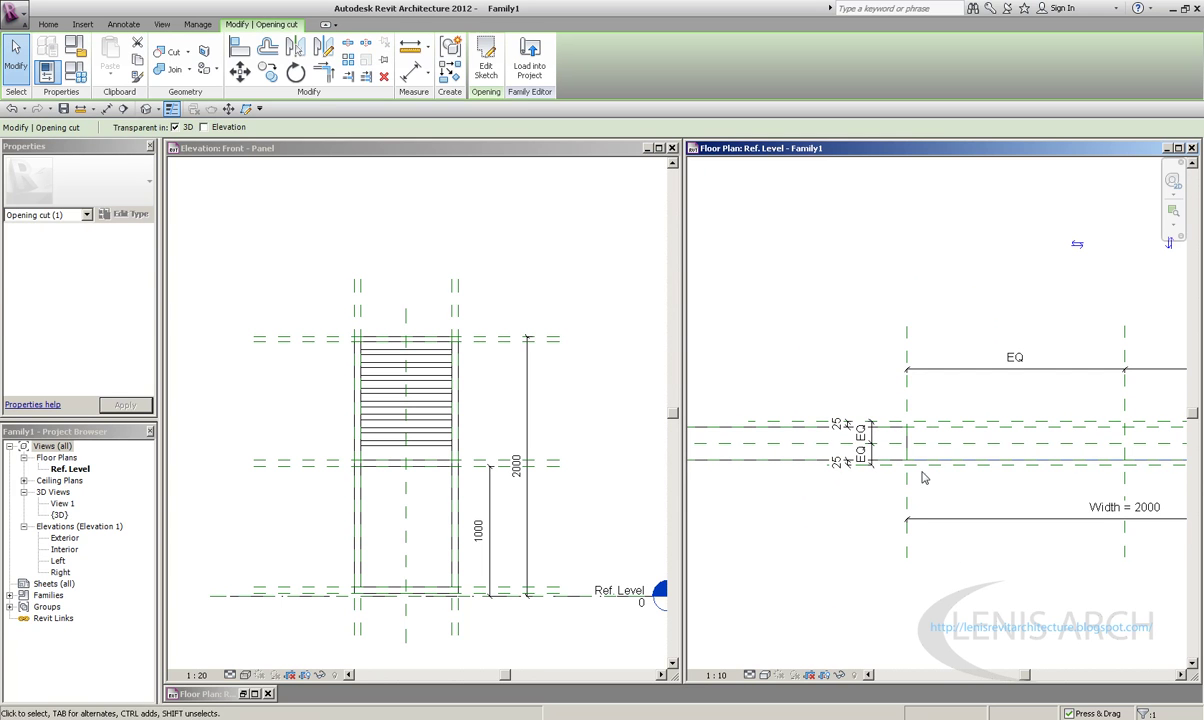
left_click(829, 467)
left_click(700, 400)
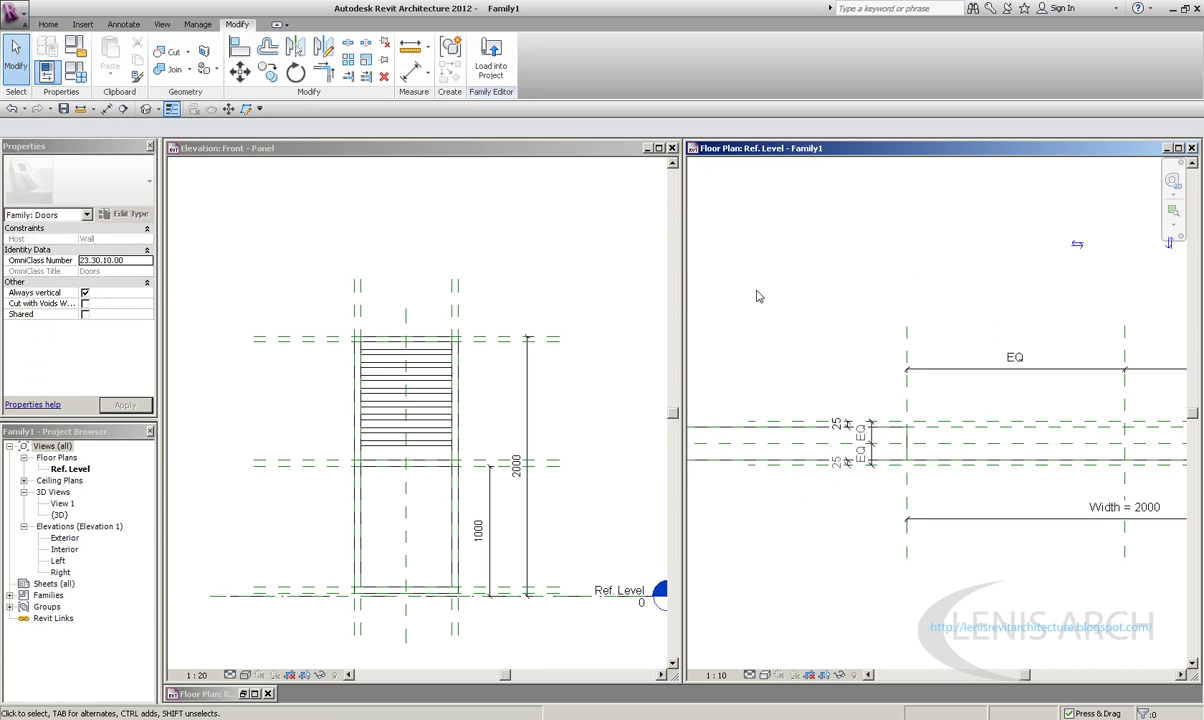
scroll(700, 420, "down", 4)
scroll(1020, 415, "down", 2)
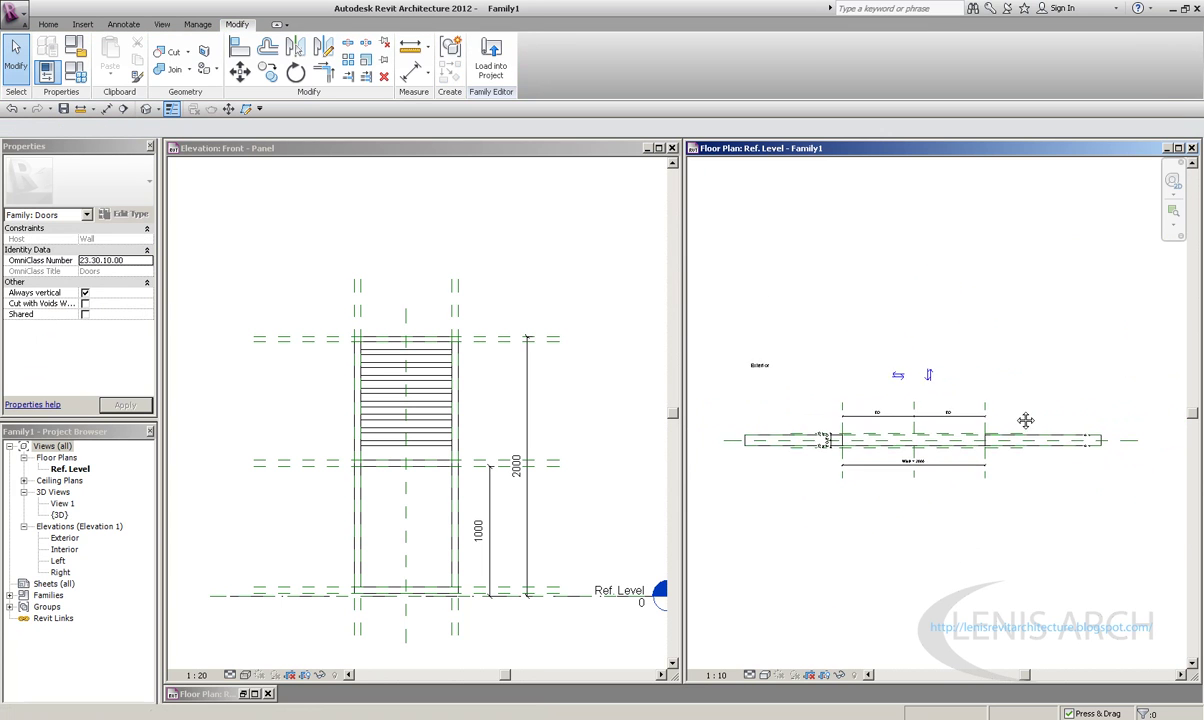
middle_click_drag(551, 382, 474, 321)
left_click(927, 296)
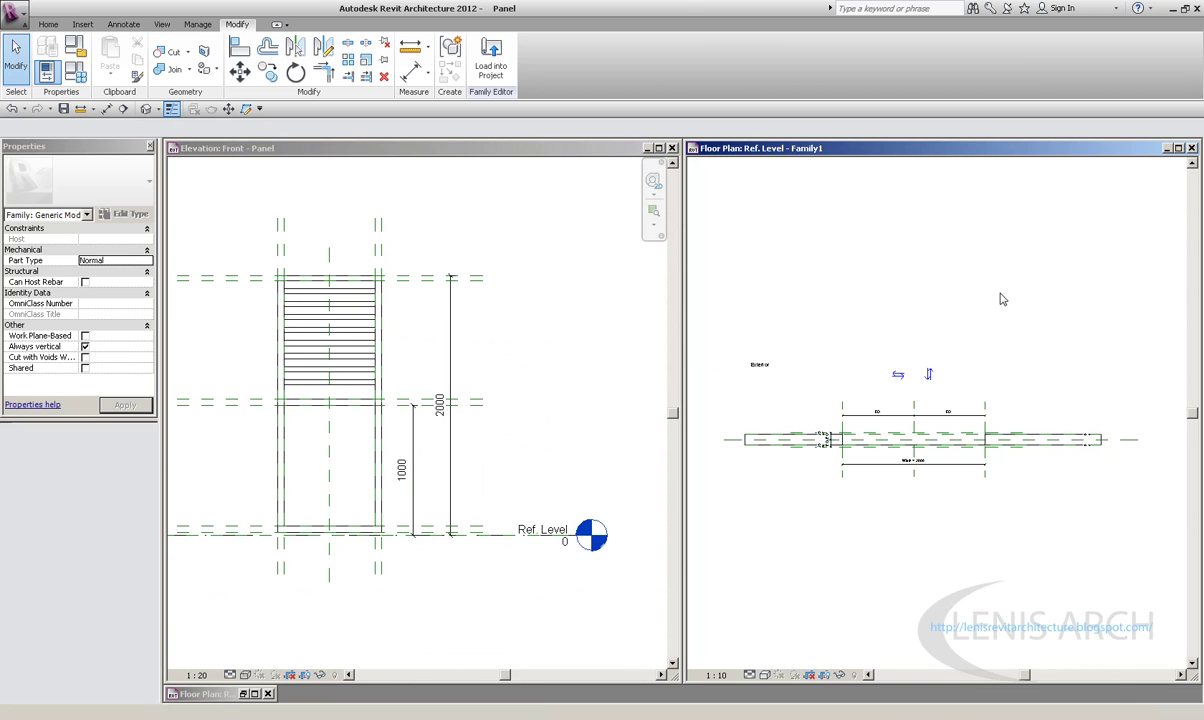
scroll(929, 347, "up", 2)
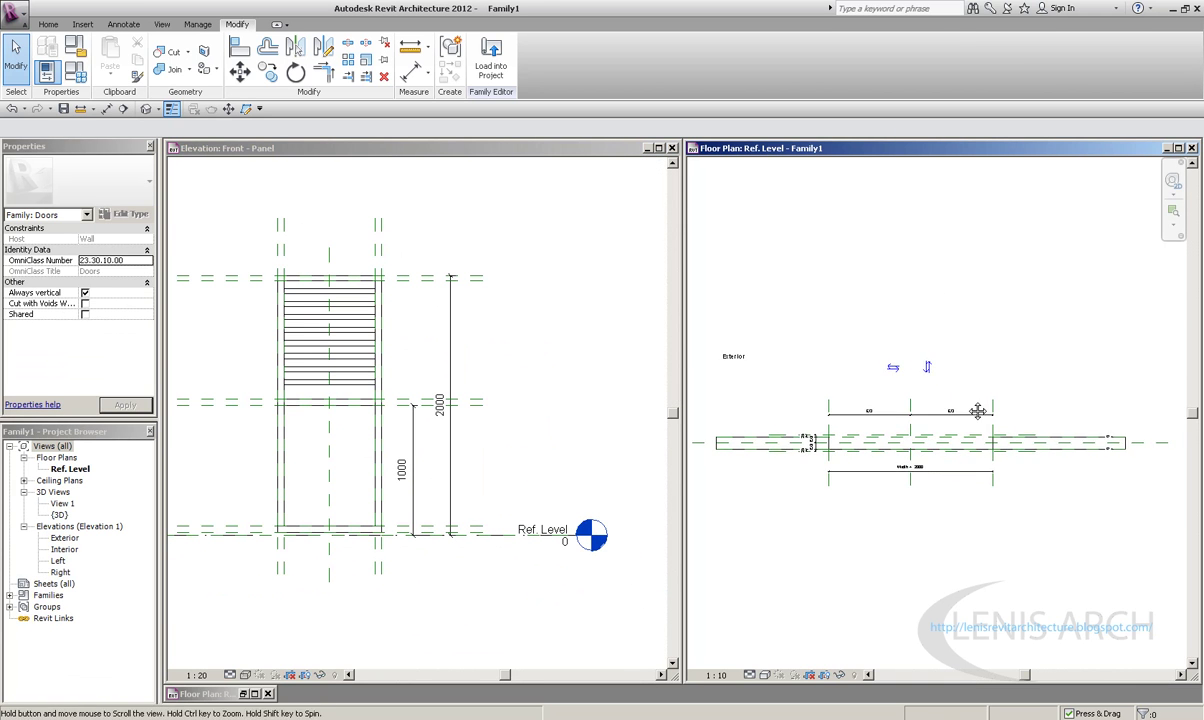
scroll(950, 440, "down", 1)
left_click(600, 250)
Load the Panel family into Family1.rfa
left_click(491, 60)
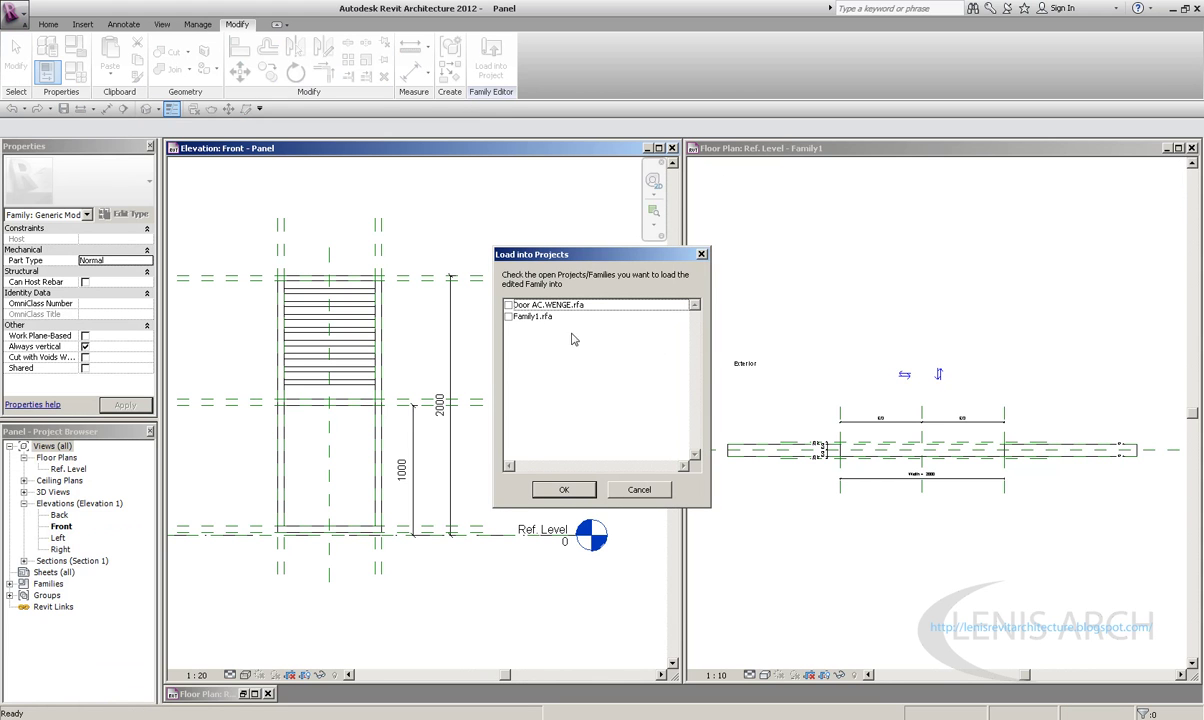
left_click(508, 316)
left_click(560, 490)
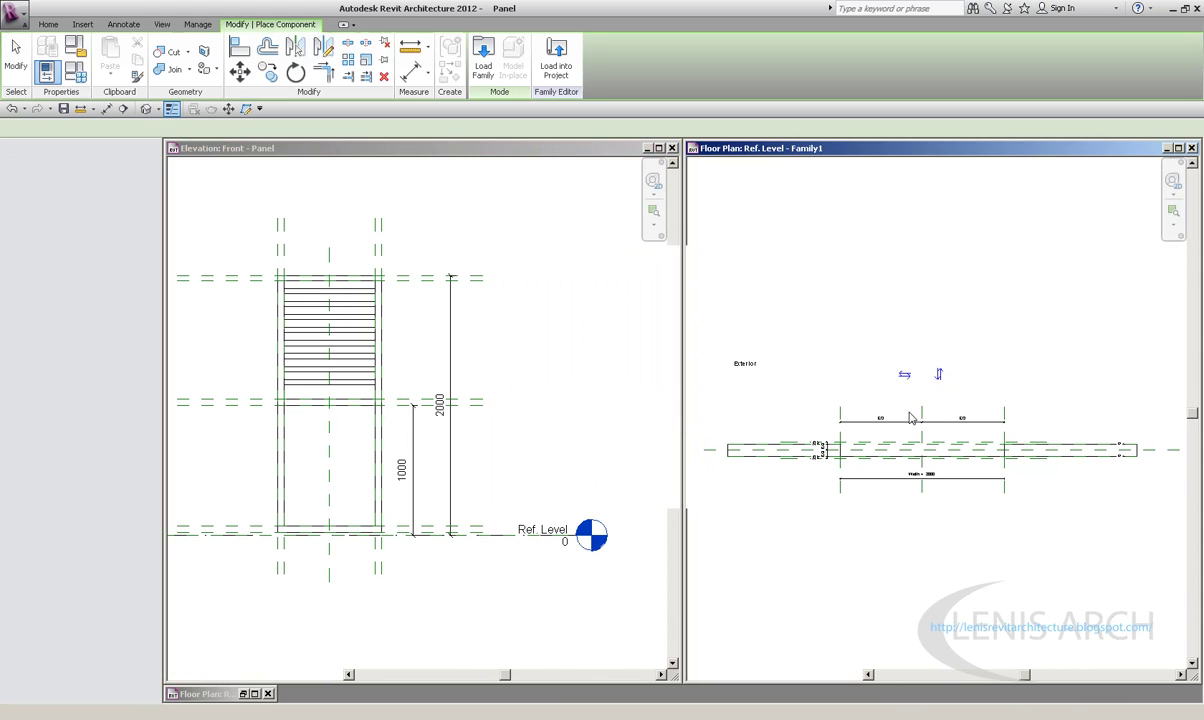
Place the Panel on the door's reference plane without saving, then open Family1's type parameters
scroll(955, 468, "up", 2)
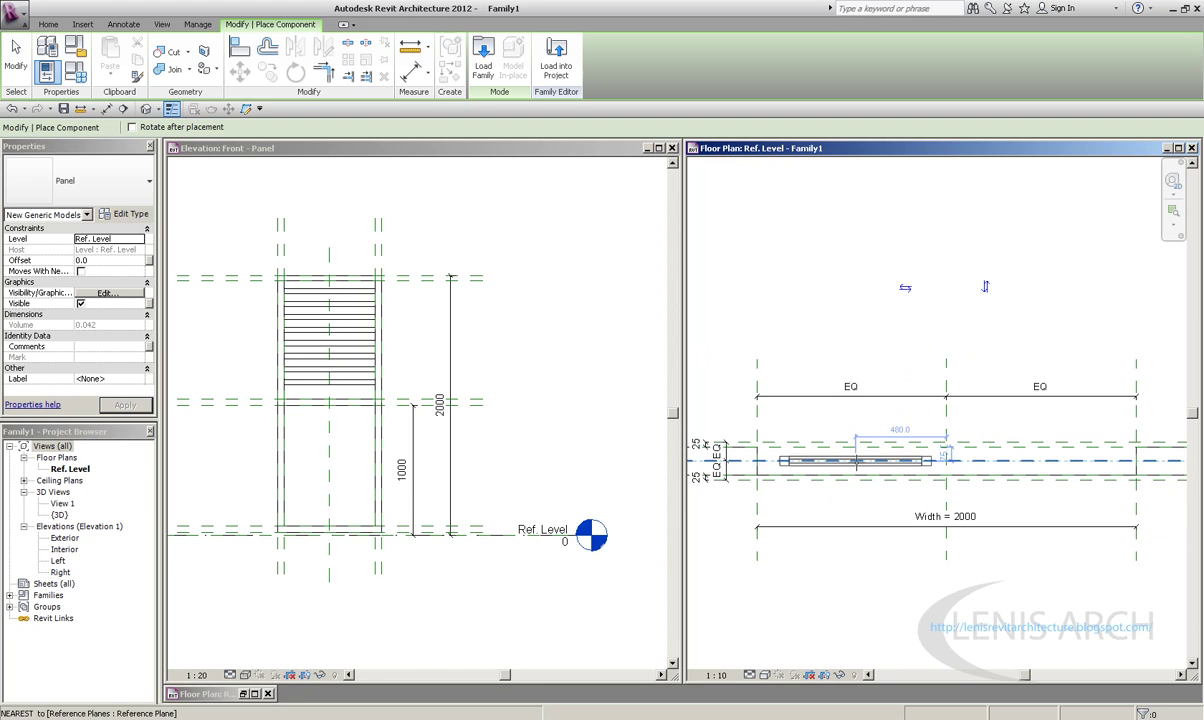
left_click(864, 461)
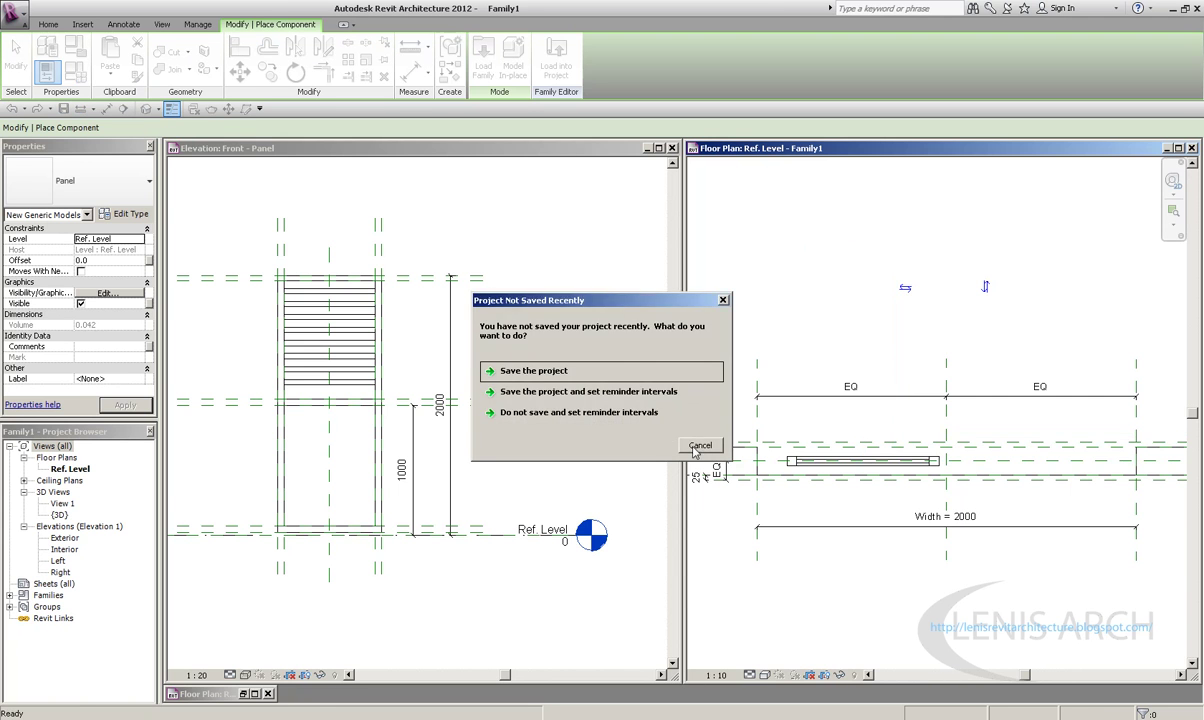
left_click(700, 445)
double_click(717, 157)
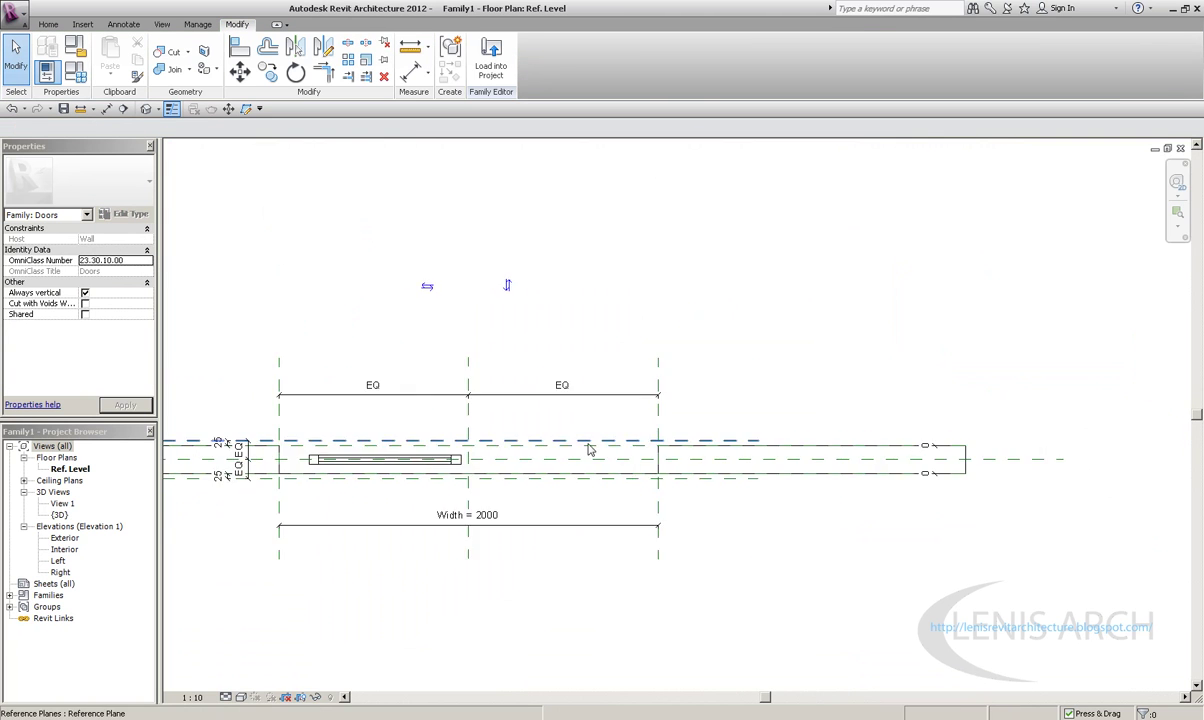
left_click(75, 72)
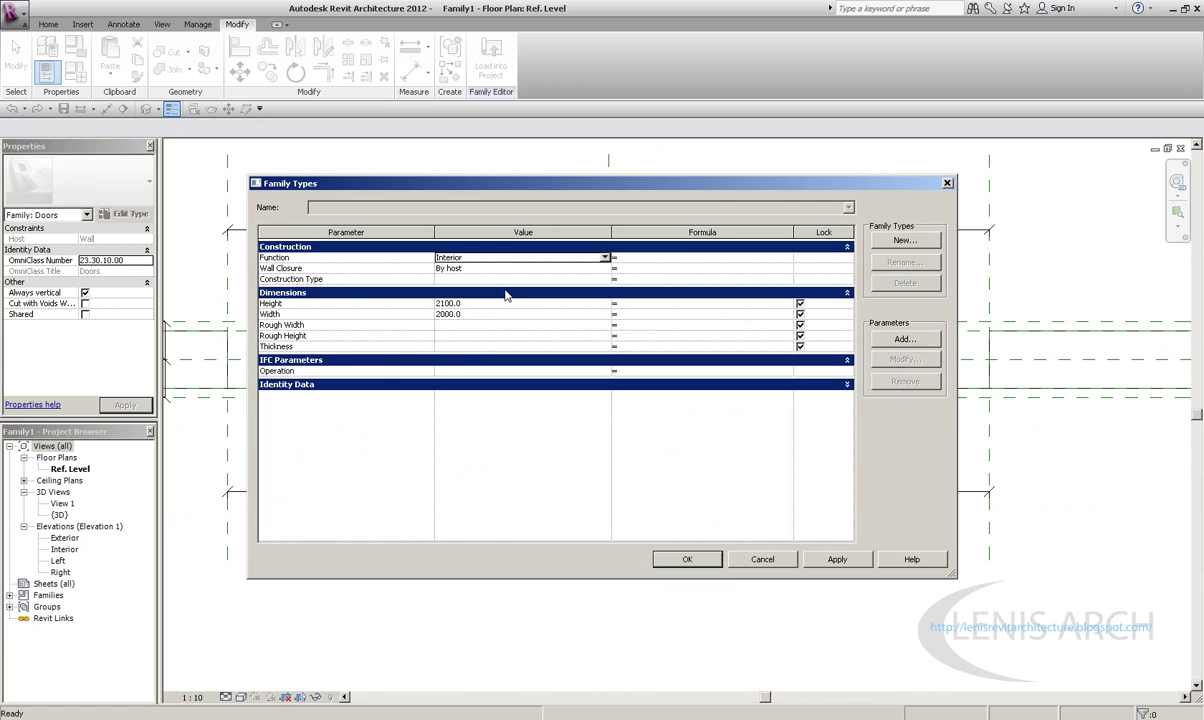
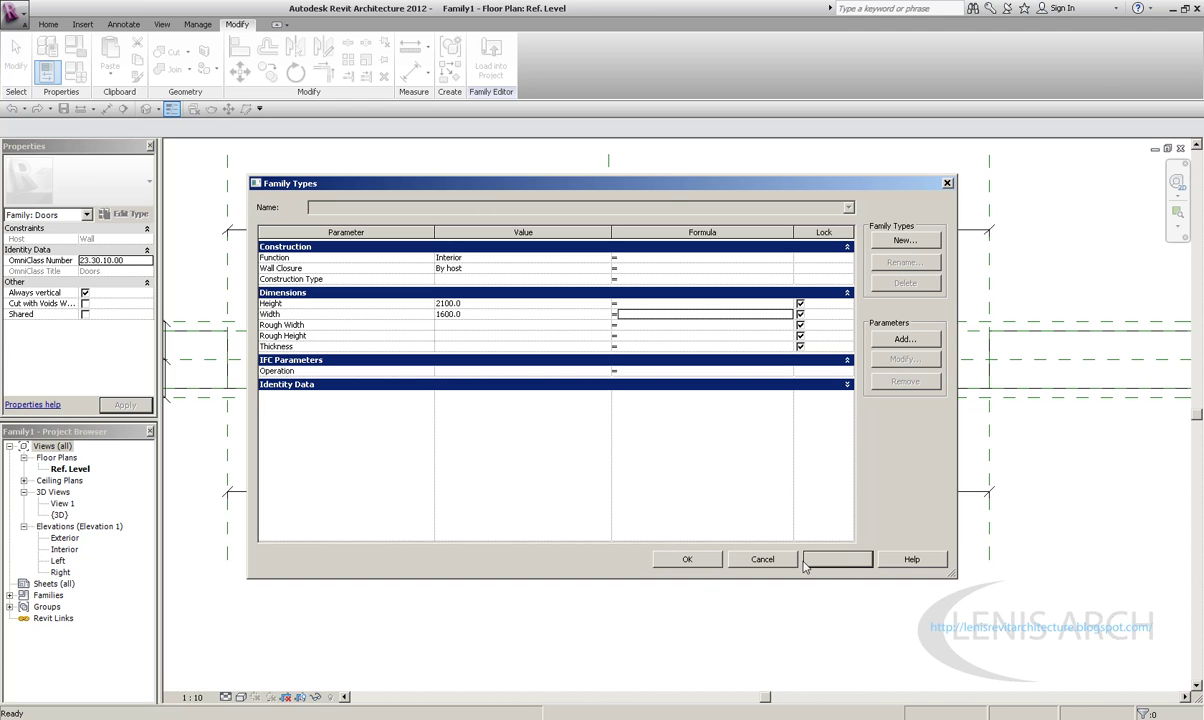
Move the door panel about 25 to the right so it sits on the reference plane
left_click(675, 567)
scroll(559, 457, "up", 2)
scroll(559, 457, "down", 1)
left_click(509, 465)
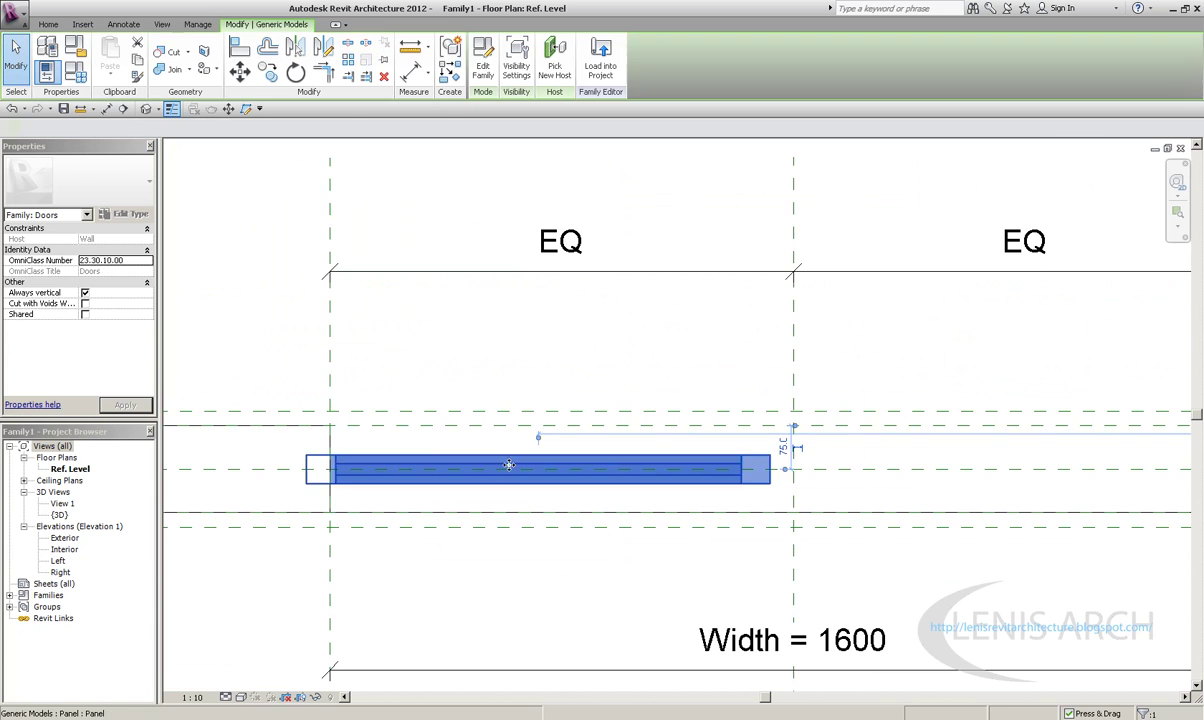
left_click(239, 70)
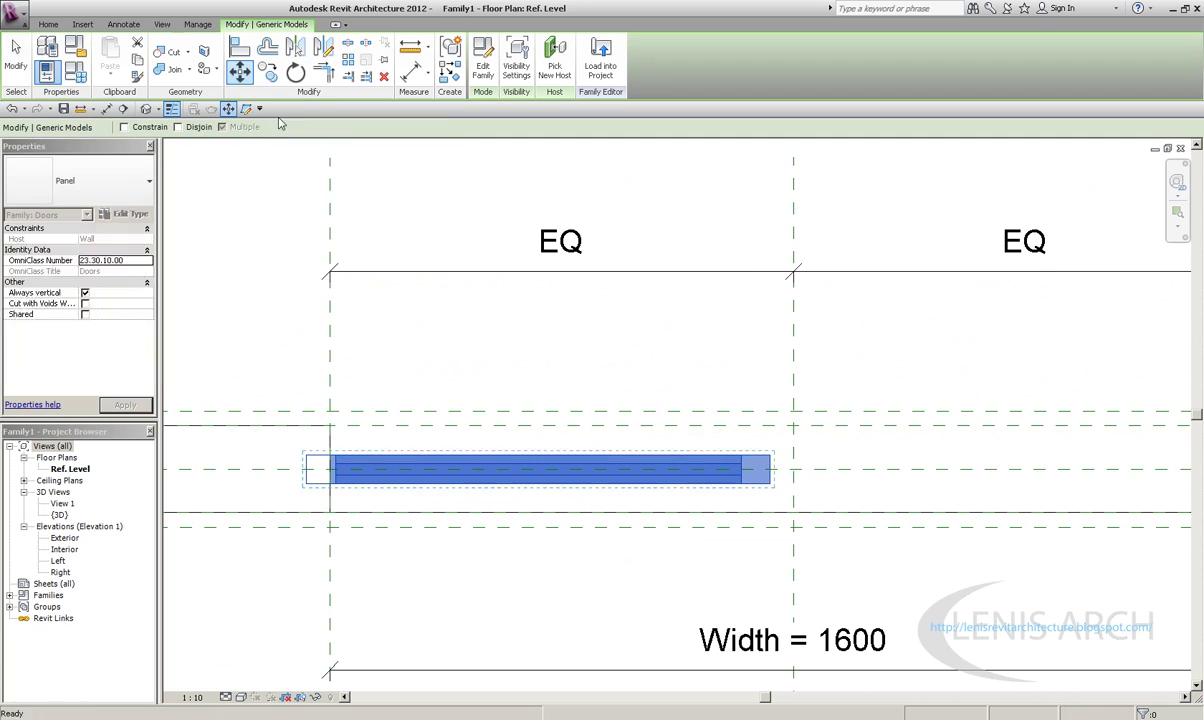
left_click(793, 470)
middle_click_drag(793, 470, 900, 503)
left_click(423, 280)
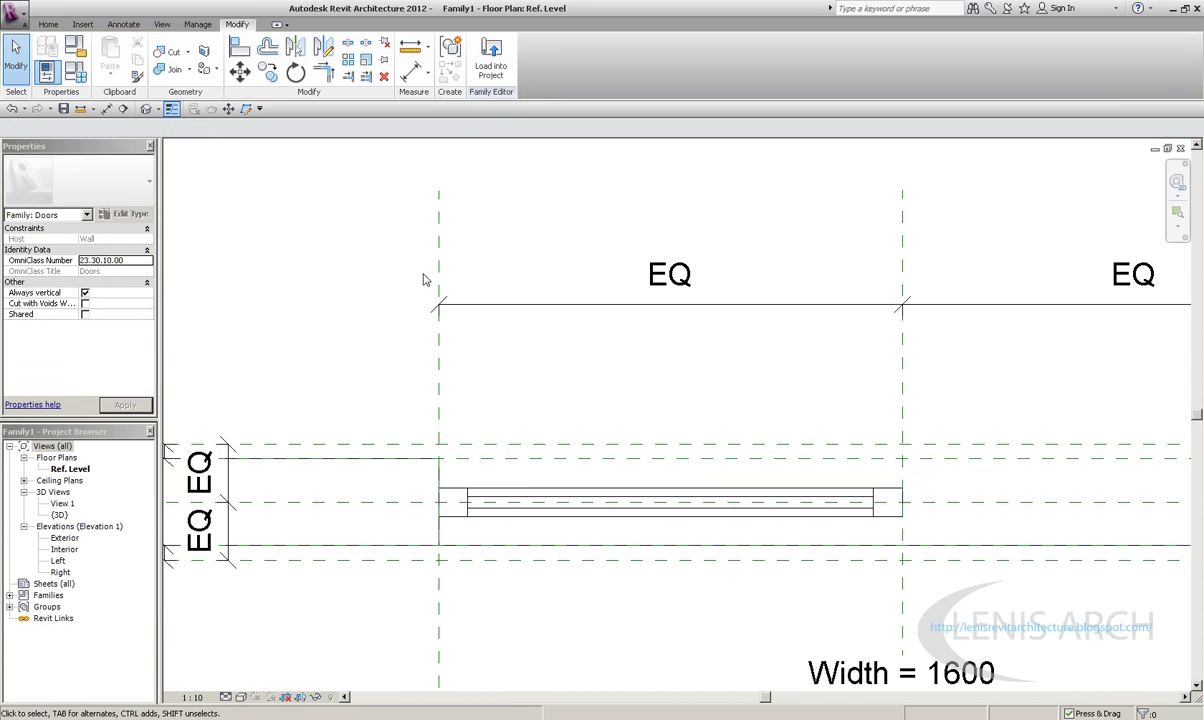
Show the wall and door in the {3D} view and orbit to inspect the panel
left_click(146, 108)
scroll(547, 456, "up", 3)
mouse_move(764, 505)
middle_mouse_down("shift")
mouse_move(731, 424)
mouse_move(699, 400)
mouse_move(1088, 269)
middle_mouse_up("shift")
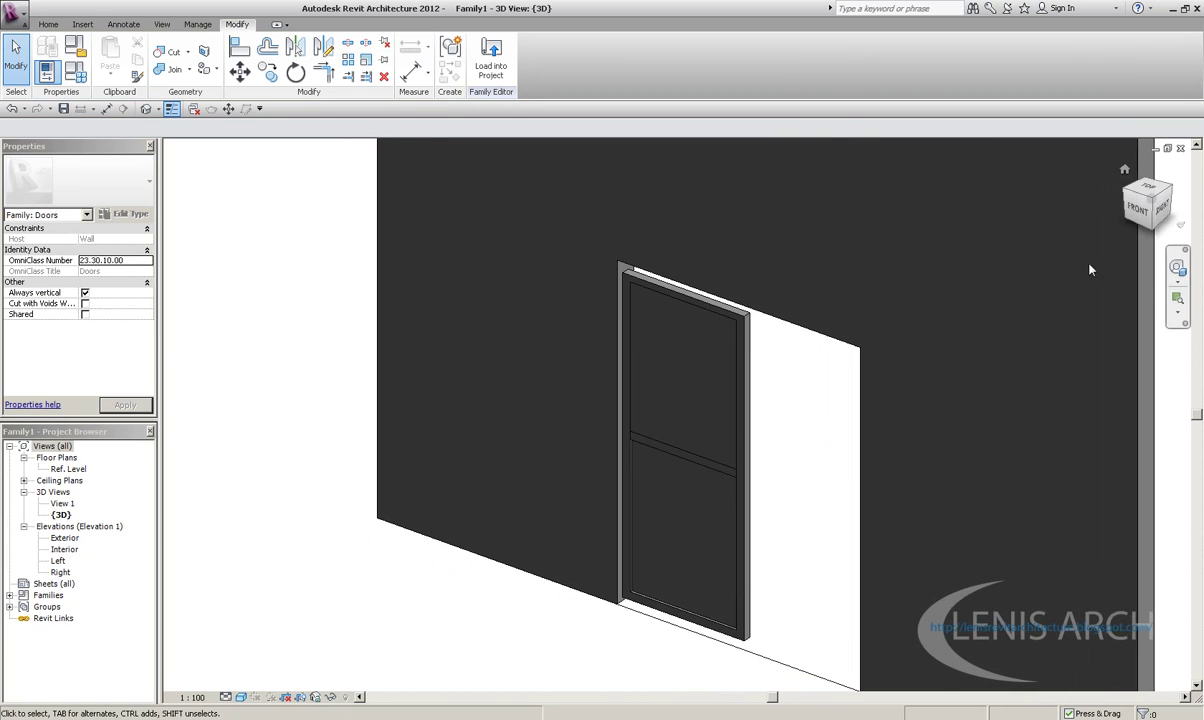
Open the Interior elevation at Fine detail level with a chosen visual style
double_click(62, 549)
scroll(527, 492, "up", 2)
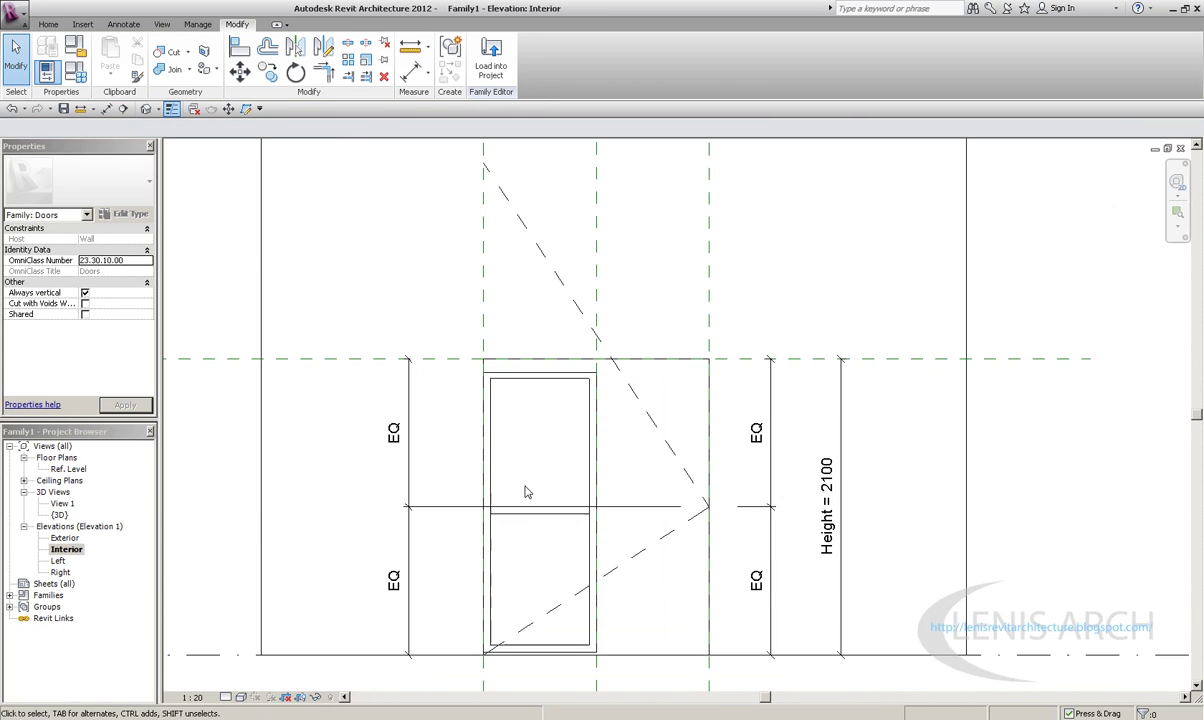
left_click(192, 697)
left_click(226, 697)
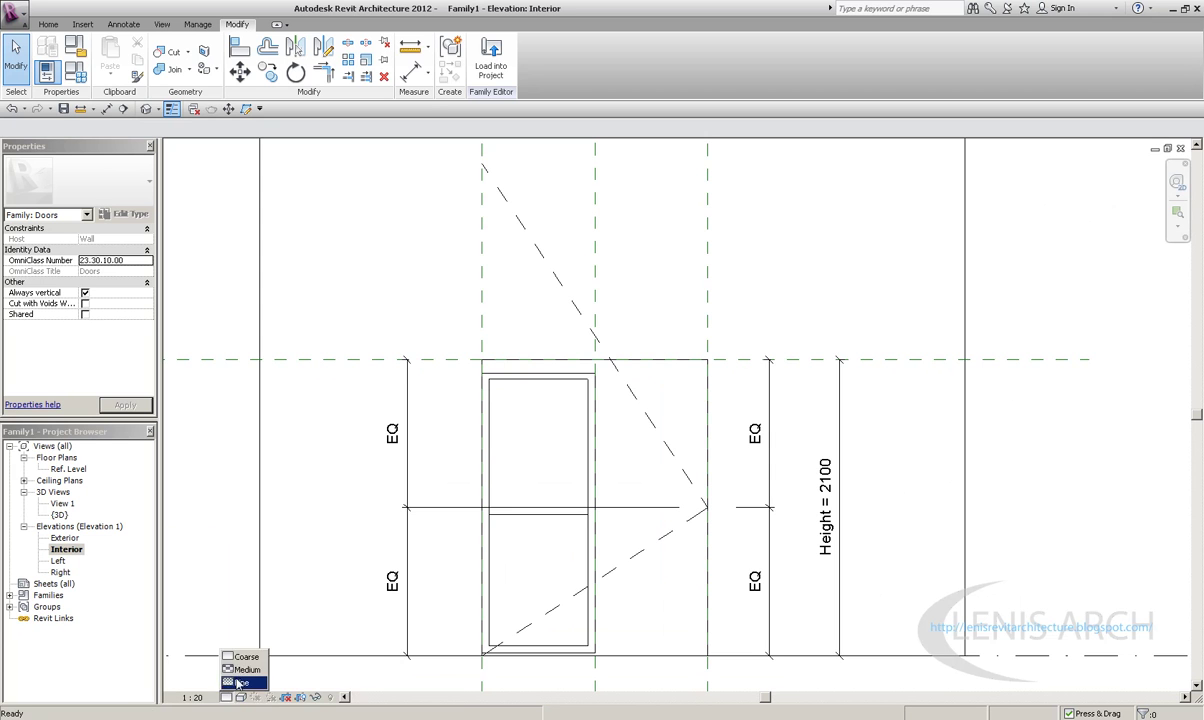
left_click(241, 697)
left_click(262, 621)
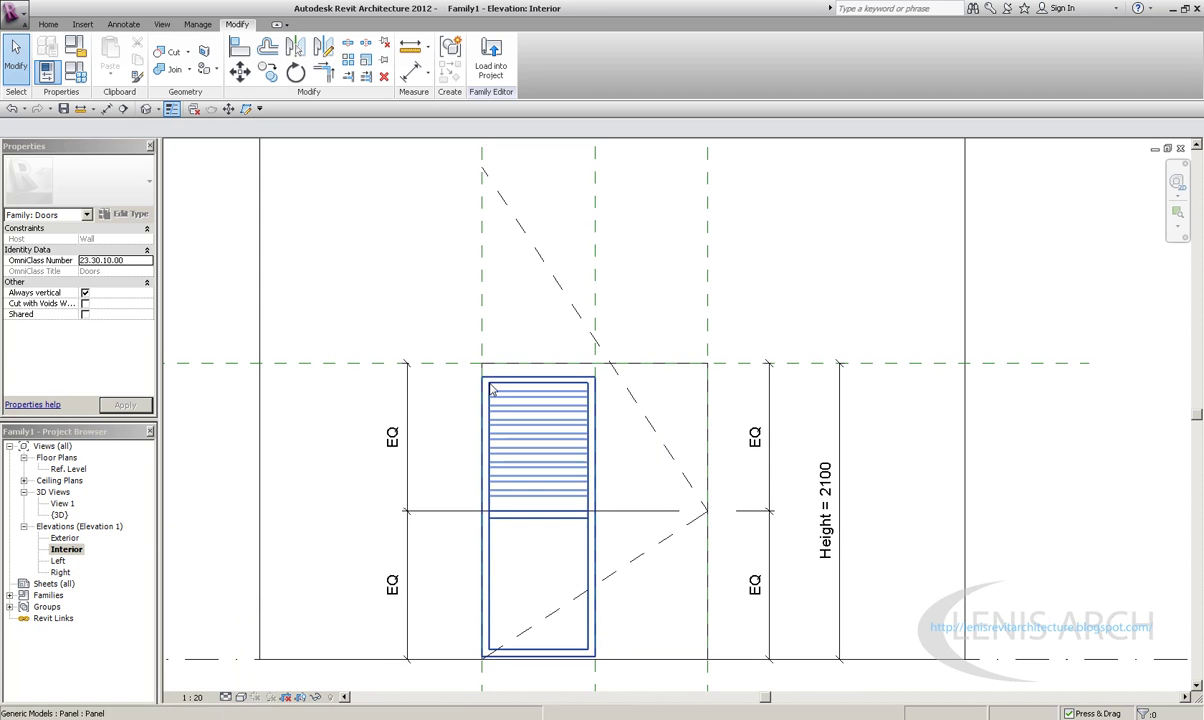
middle_click_drag(510, 387, 536, 387)
Measure the door opening height in elevation, reading 2100, and review Family Types
left_click(410, 46)
middle_click_drag(598, 669, 626, 623)
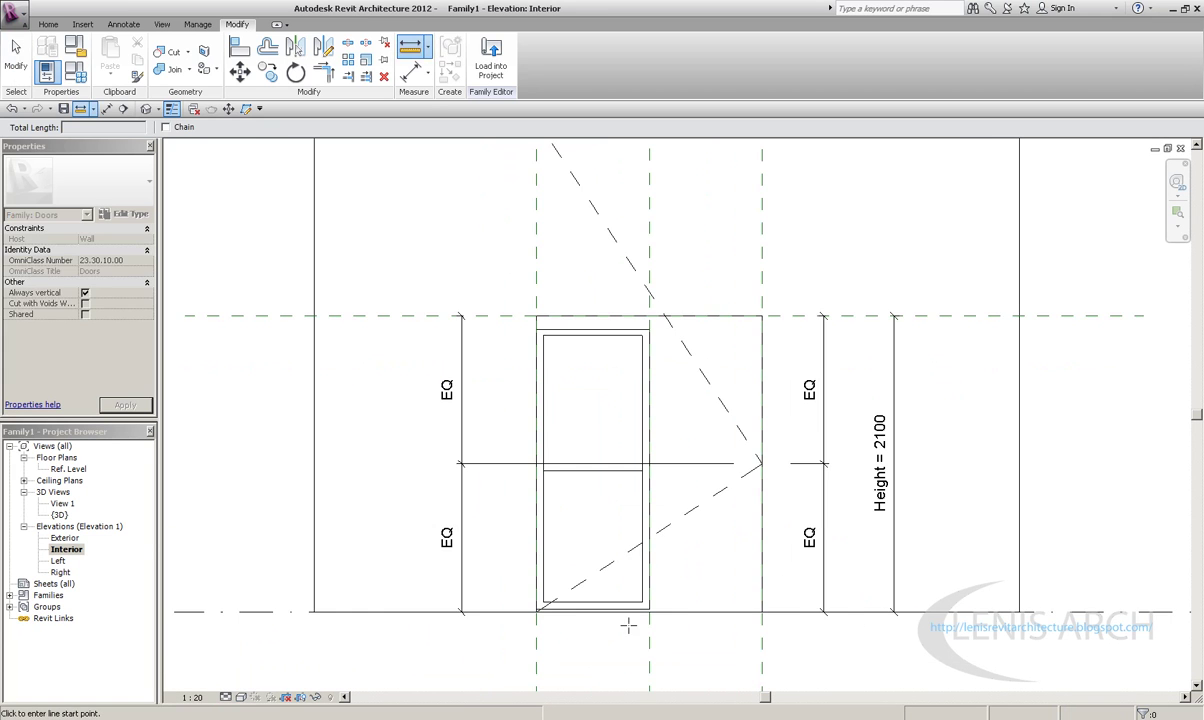
left_click(568, 612)
left_click(568, 315)
left_click(8, 62)
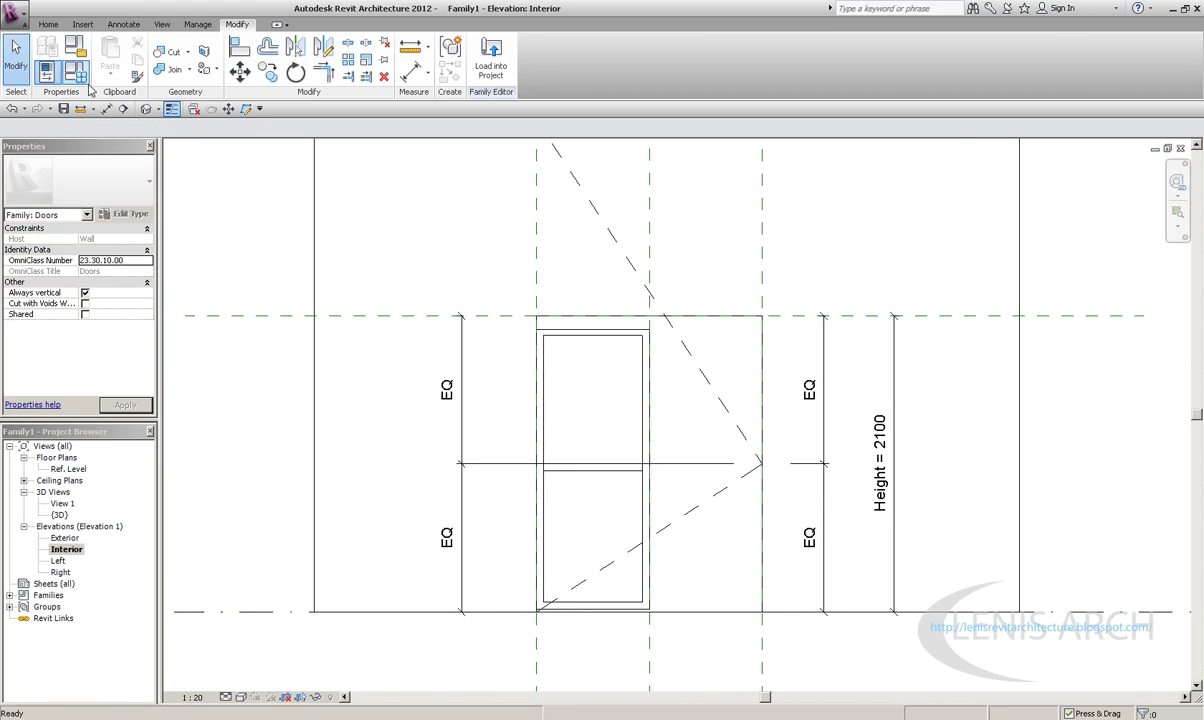
left_click(75, 45)
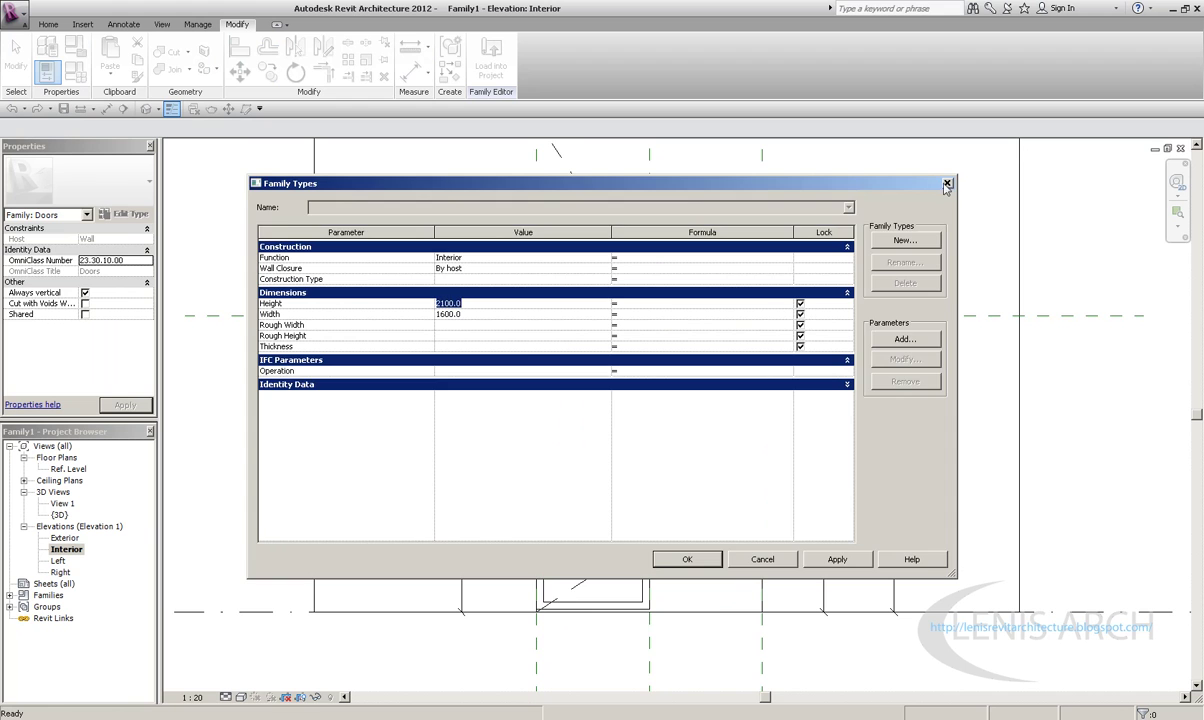
left_click(946, 184)
Measure the panel top at 2000 and change the family Height to 2000
left_click(410, 50)
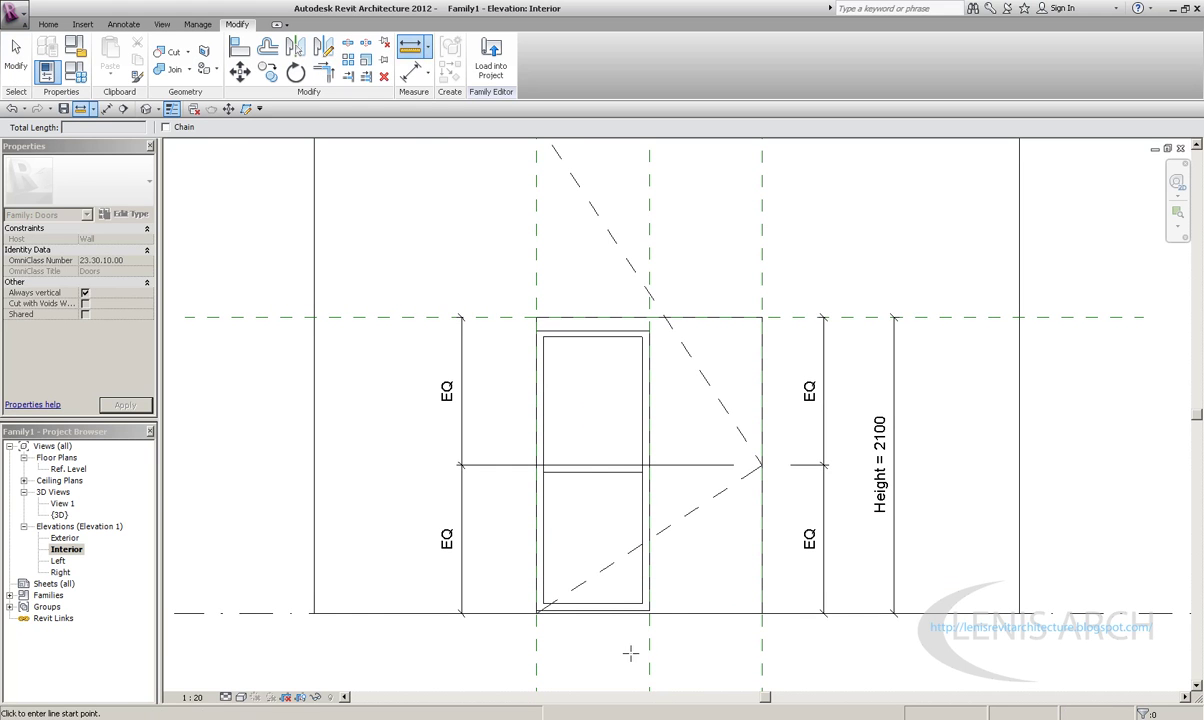
left_click(618, 612)
left_click(618, 330)
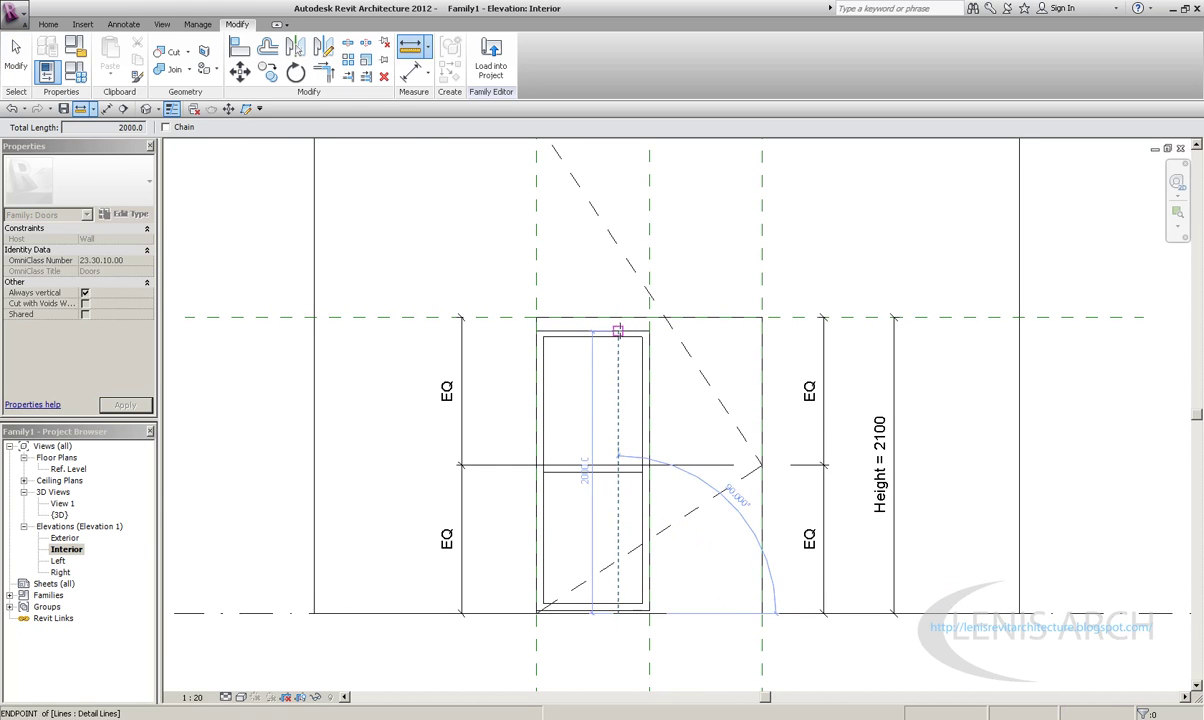
left_click(75, 72)
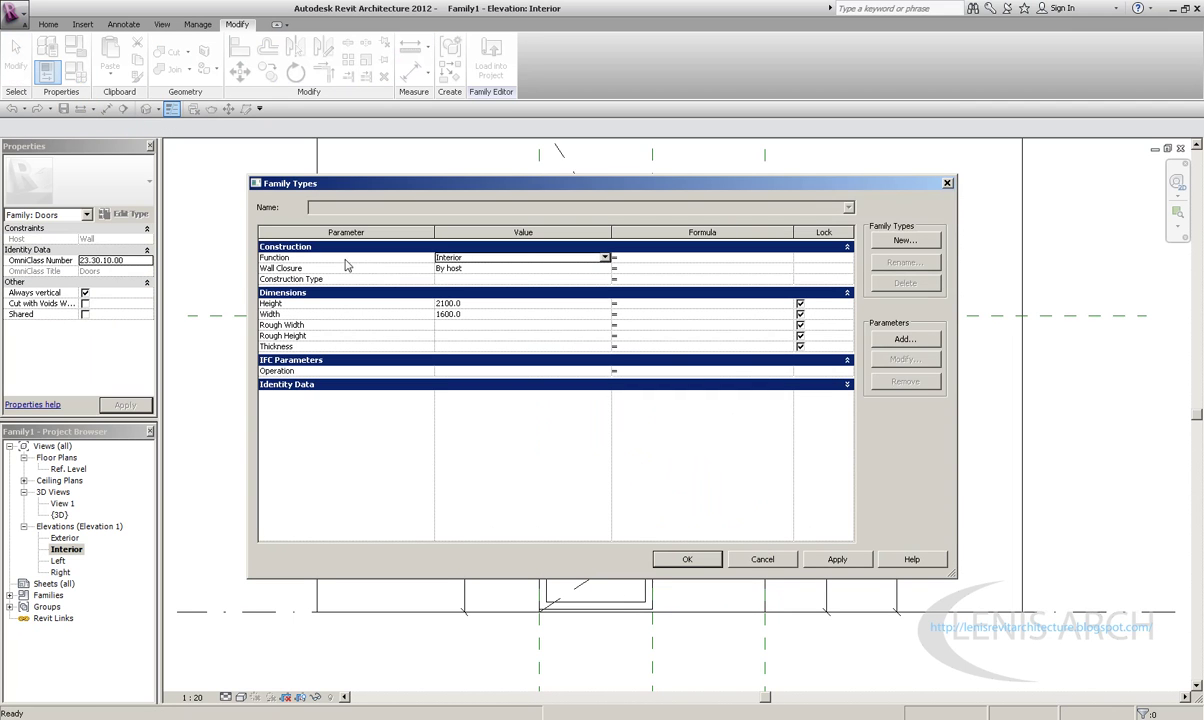
left_click(473, 305)
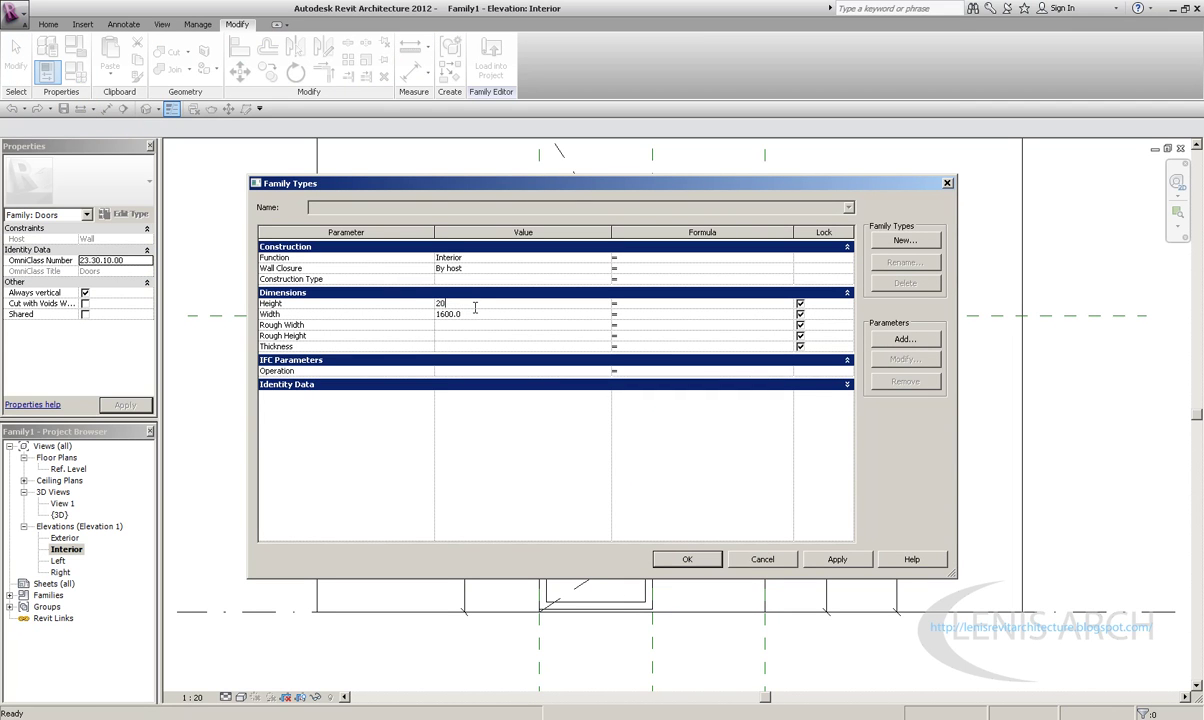
type("00")
left_click(831, 559)
left_click(666, 561)
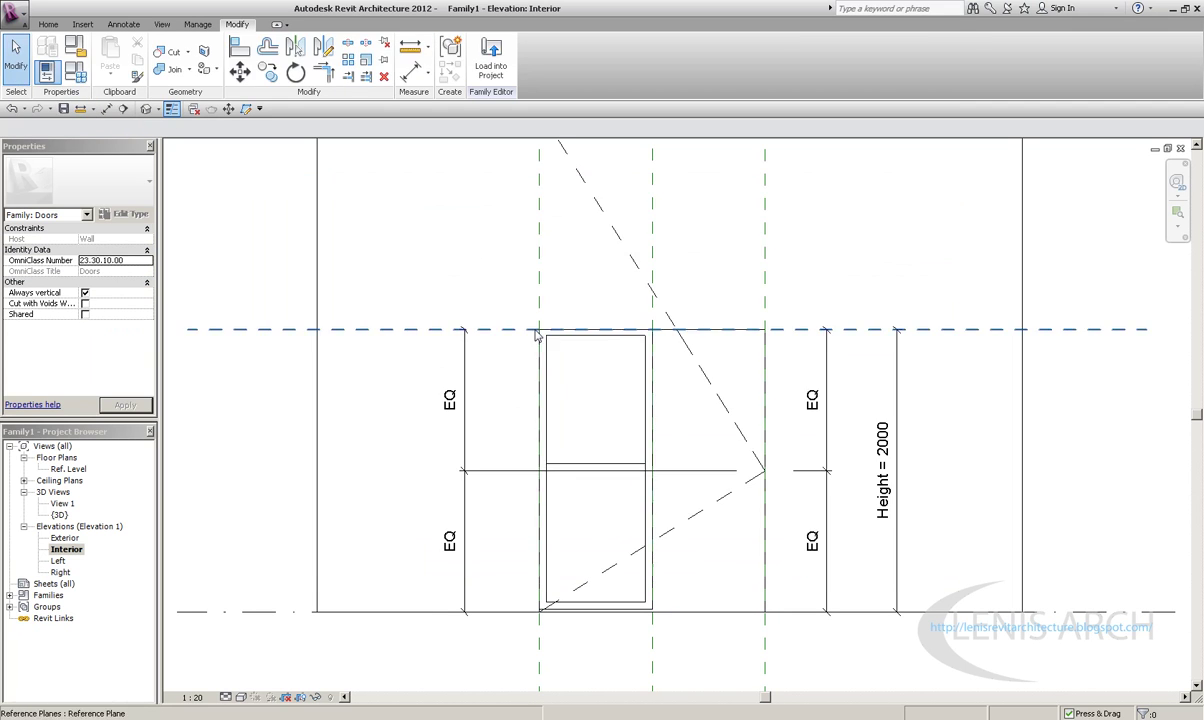
Glance at Family Types, then reframe the door in the Interior elevation
scroll(667, 350, "up", 2)
scroll(560, 345, "down", 2)
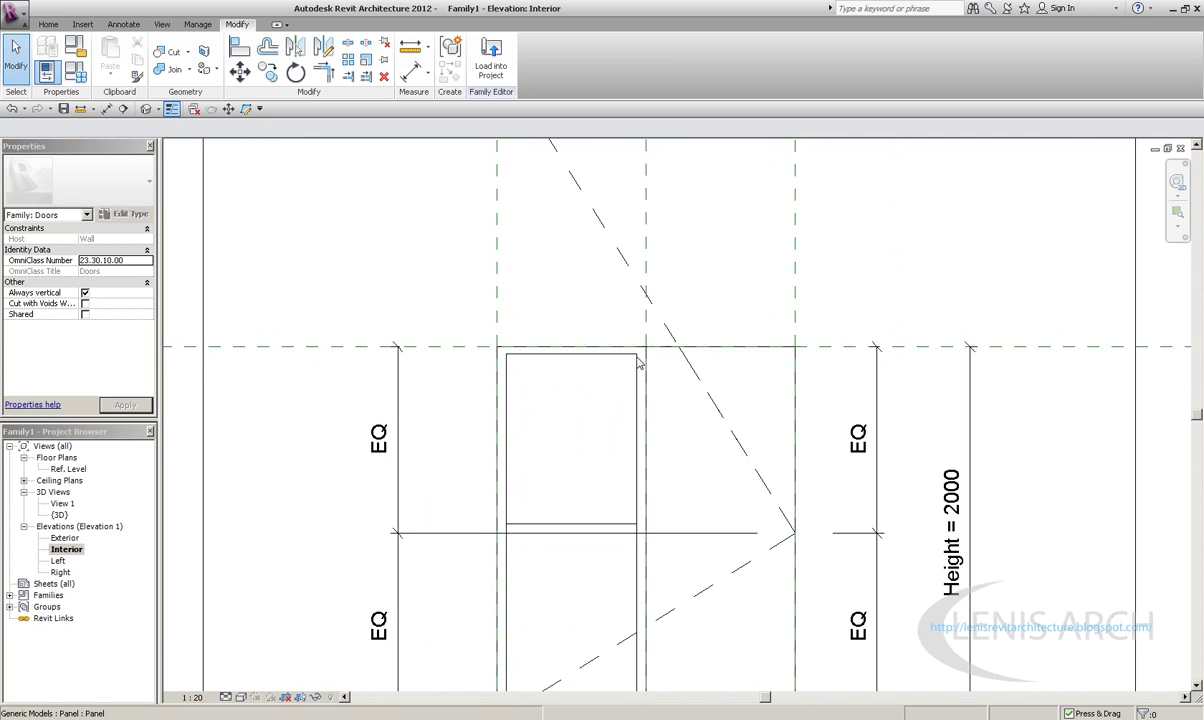
left_click(78, 76)
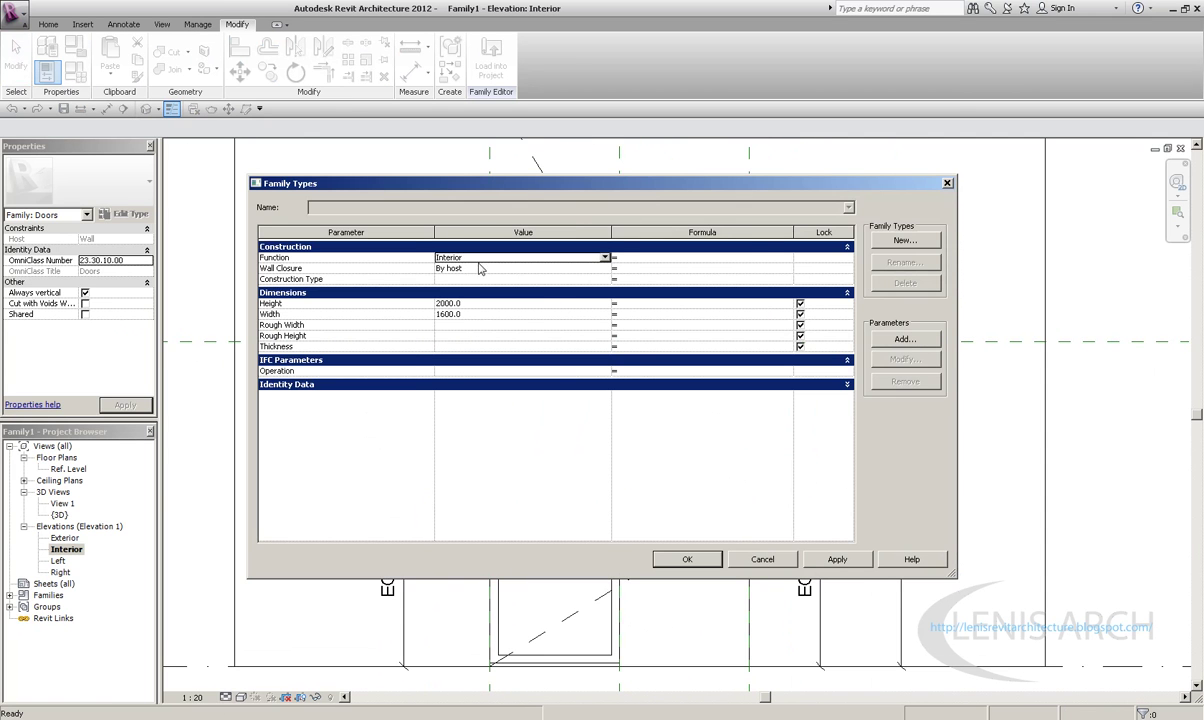
mouse_move(481, 189)
left_mouse_down()
mouse_move(639, 189)
mouse_move(511, 185)
left_mouse_up()
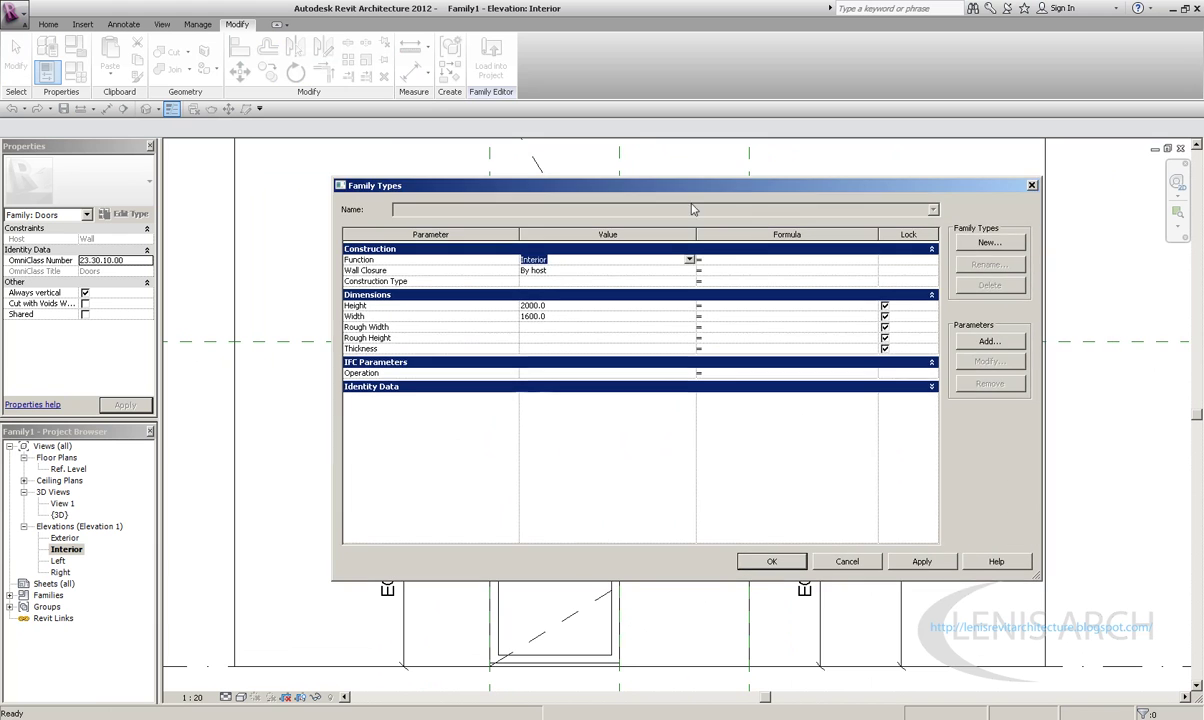
left_click(1033, 187)
scroll(624, 345, "up", 2)
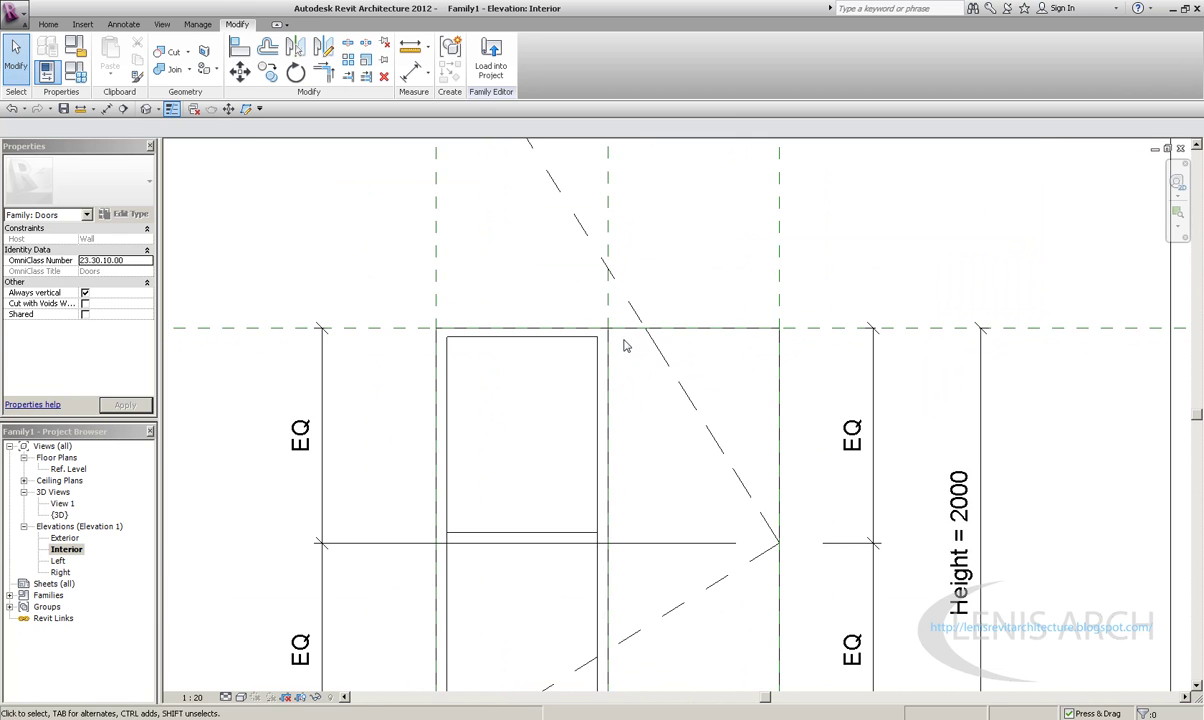
middle_click_drag(200, 160, 221, 151)
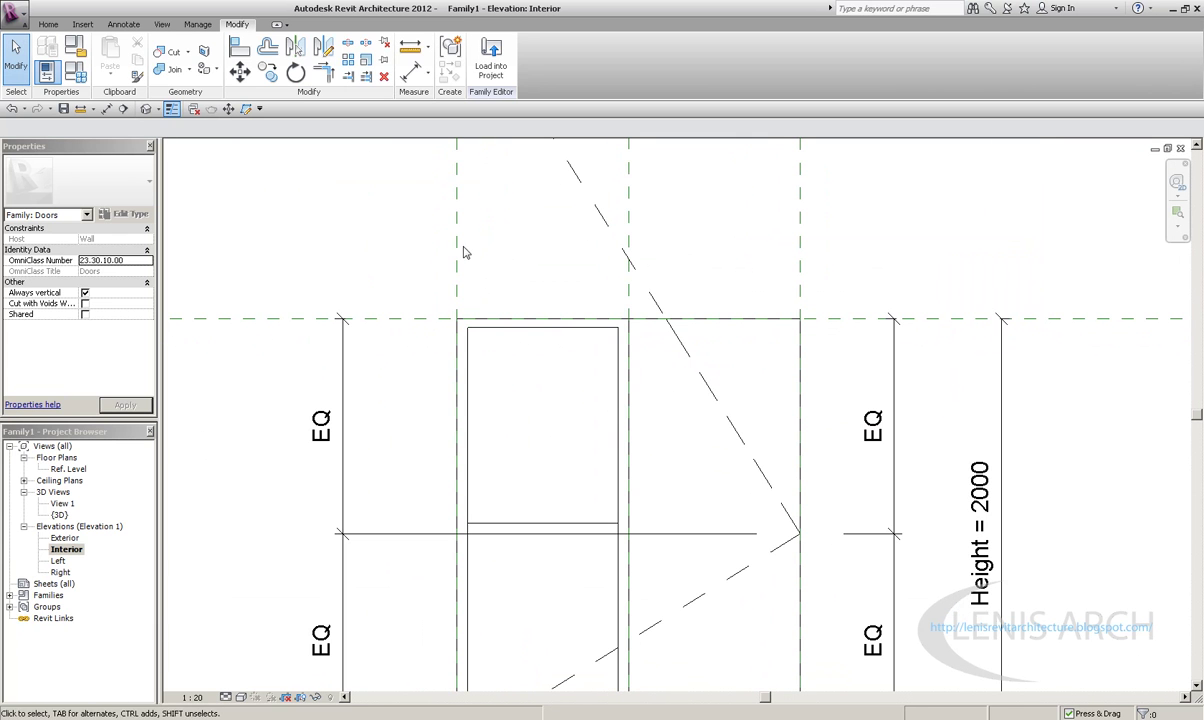
scroll(462, 258, "up", 2)
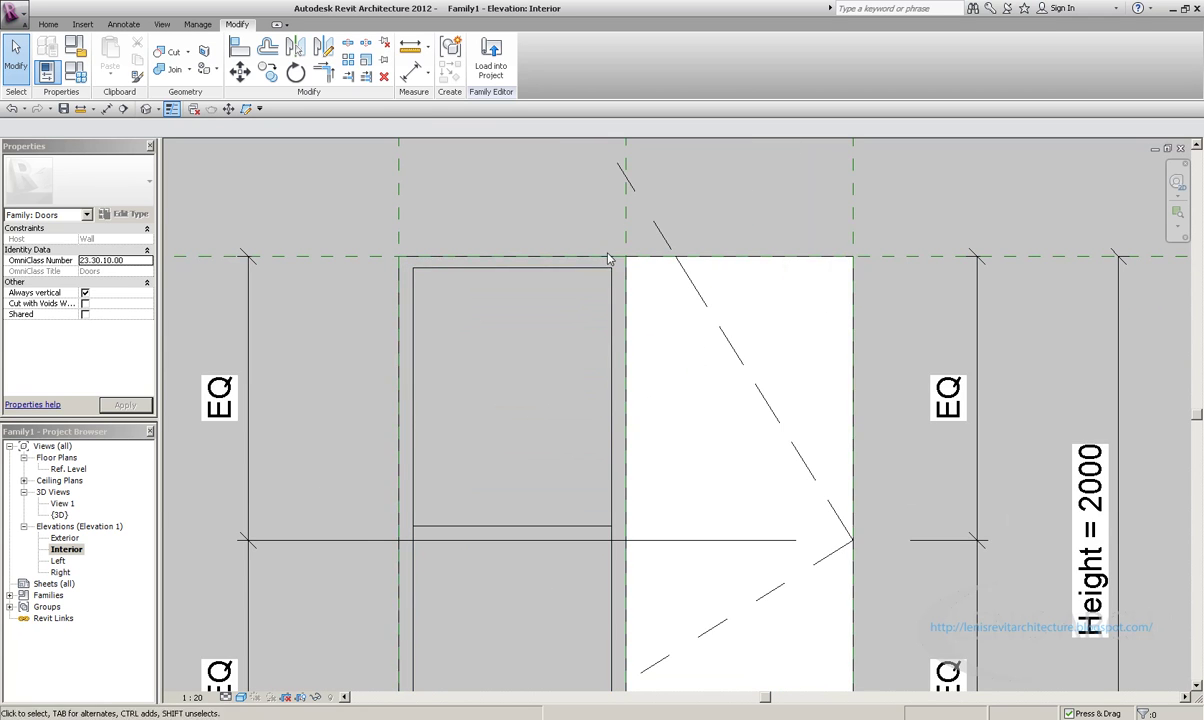
scroll(624, 260, "up", 1)
scroll(597, 250, "down", 1)
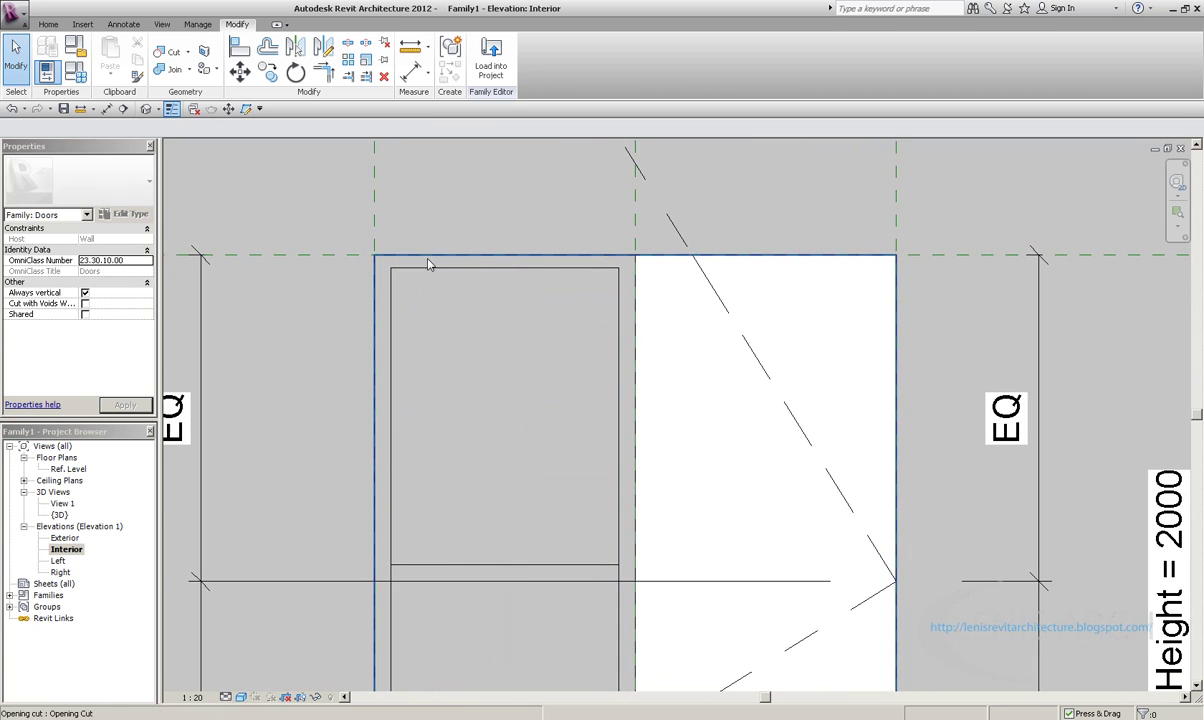
scroll(610, 262, "down", 1)
scroll(630, 275, "down", 1)
scroll(650, 290, "down", 1)
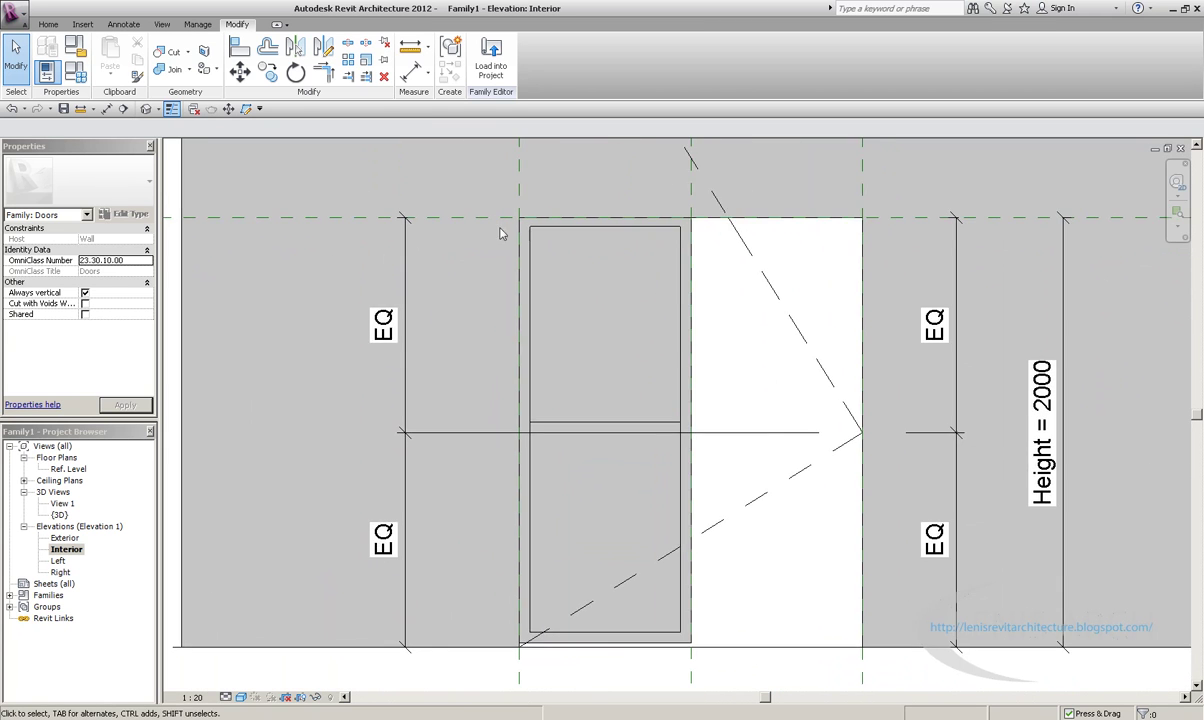
middle_click_drag(549, 617, 547, 587)
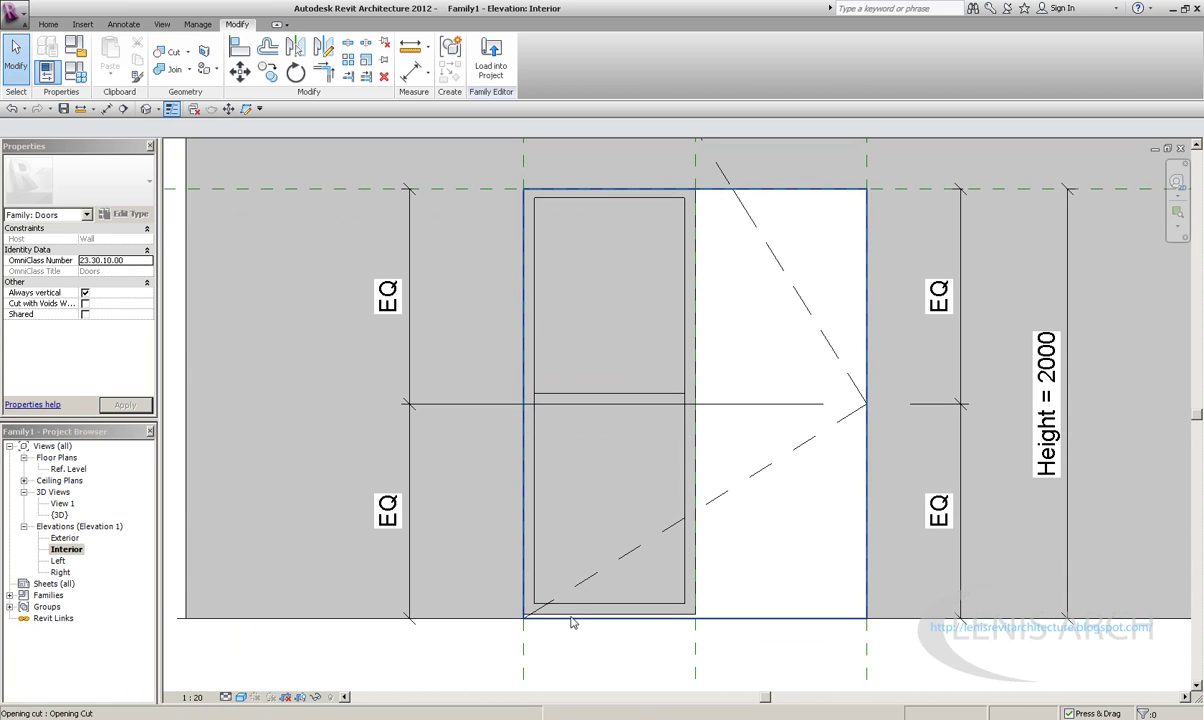
middle_click_drag(551, 282, 545, 306)
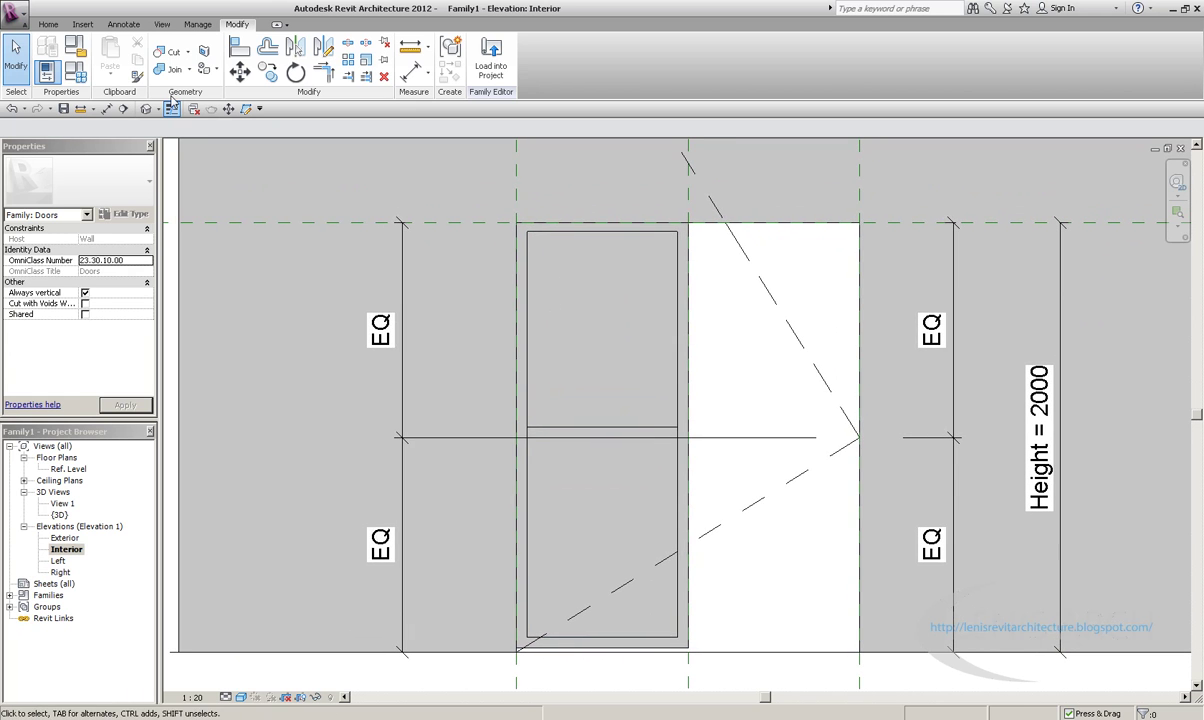
Set the door Height to 2005 and reopen Family Types to edit the Width
left_click(75, 72)
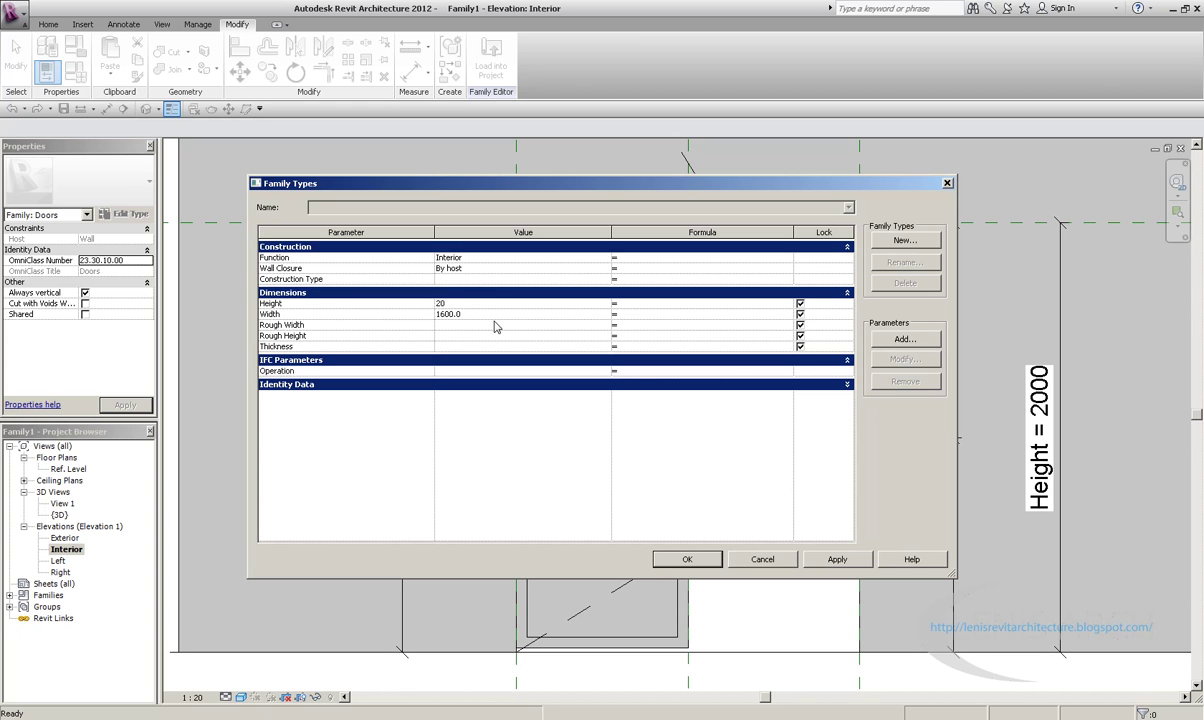
type("2005")
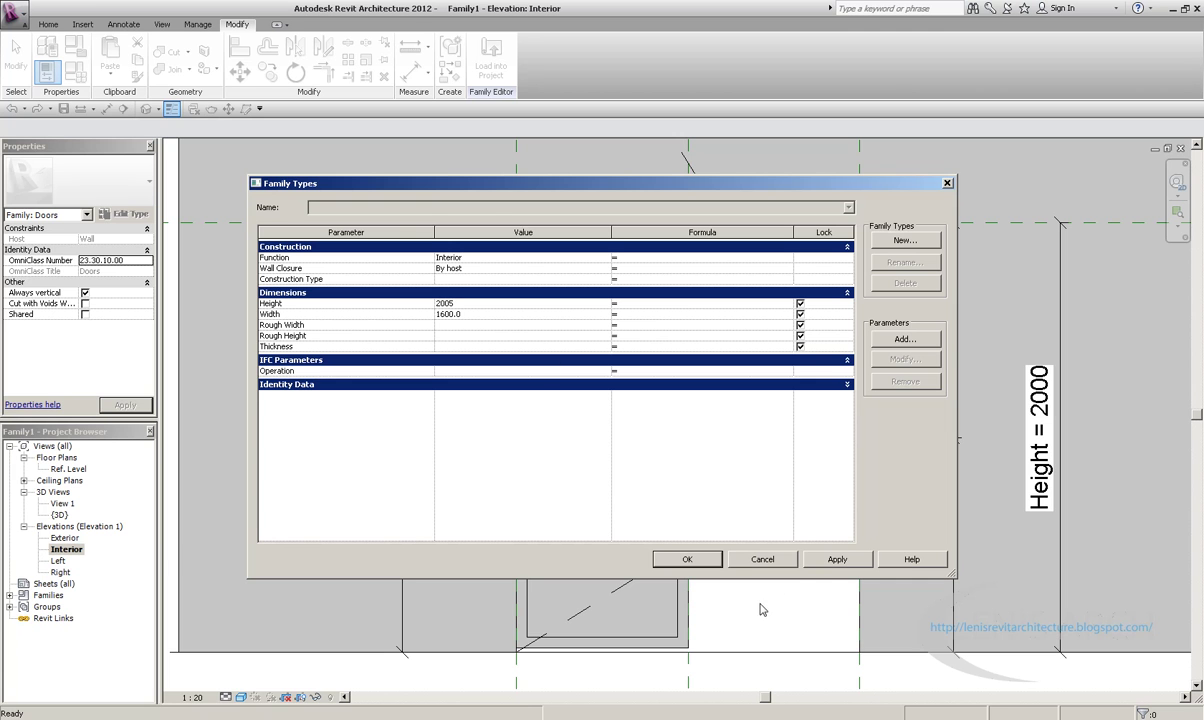
left_click(837, 559)
left_click(687, 559)
scroll(575, 348, "up", 3)
scroll(588, 318, "up", 2)
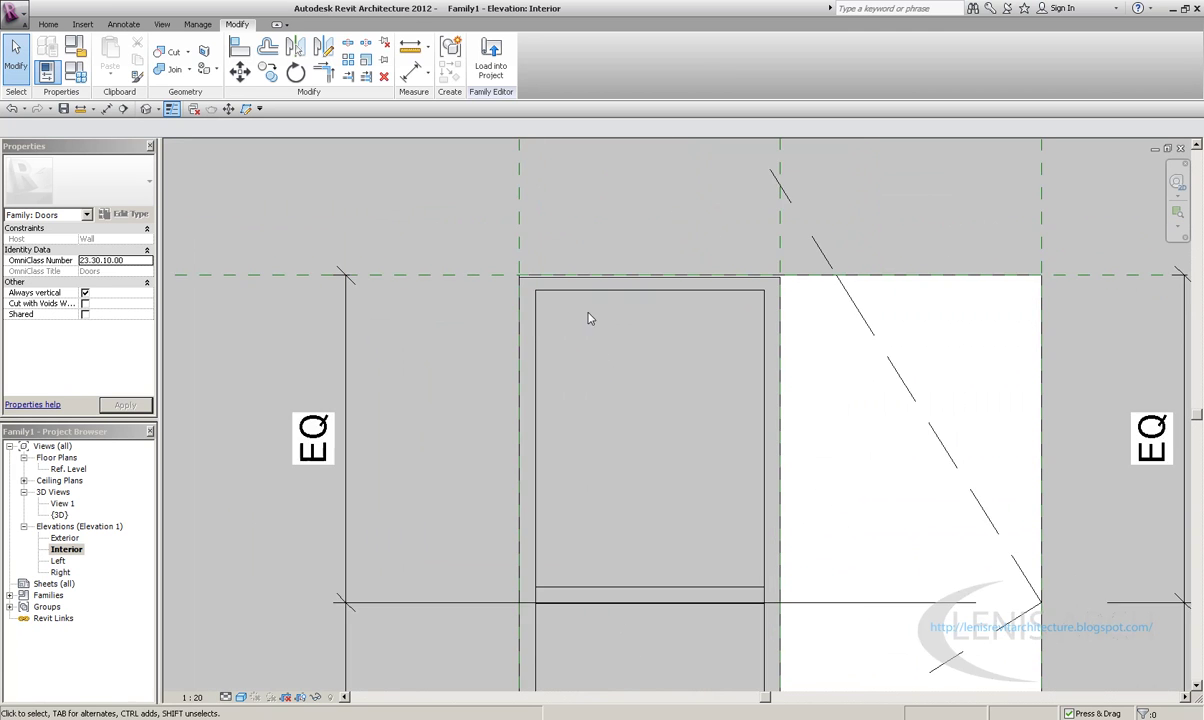
scroll(575, 306, "down", 2)
scroll(540, 363, "up", 2)
scroll(592, 240, "down", 3)
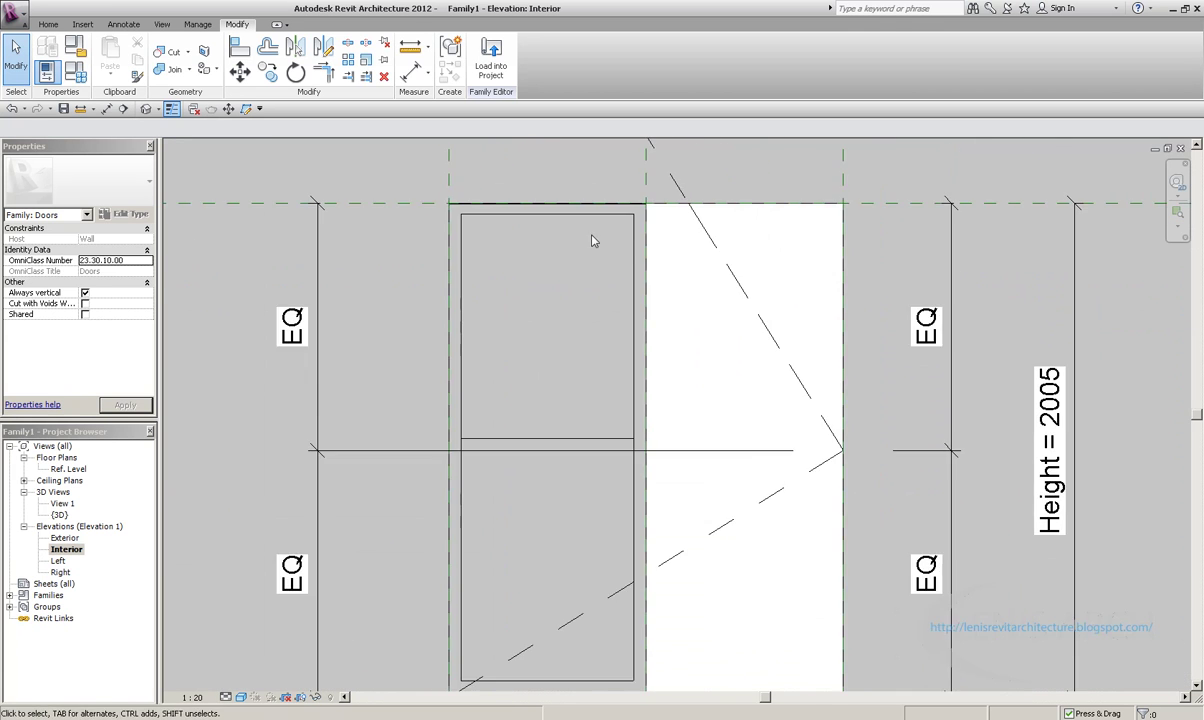
scroll(592, 240, "up", 2)
scroll(630, 270, "down", 1)
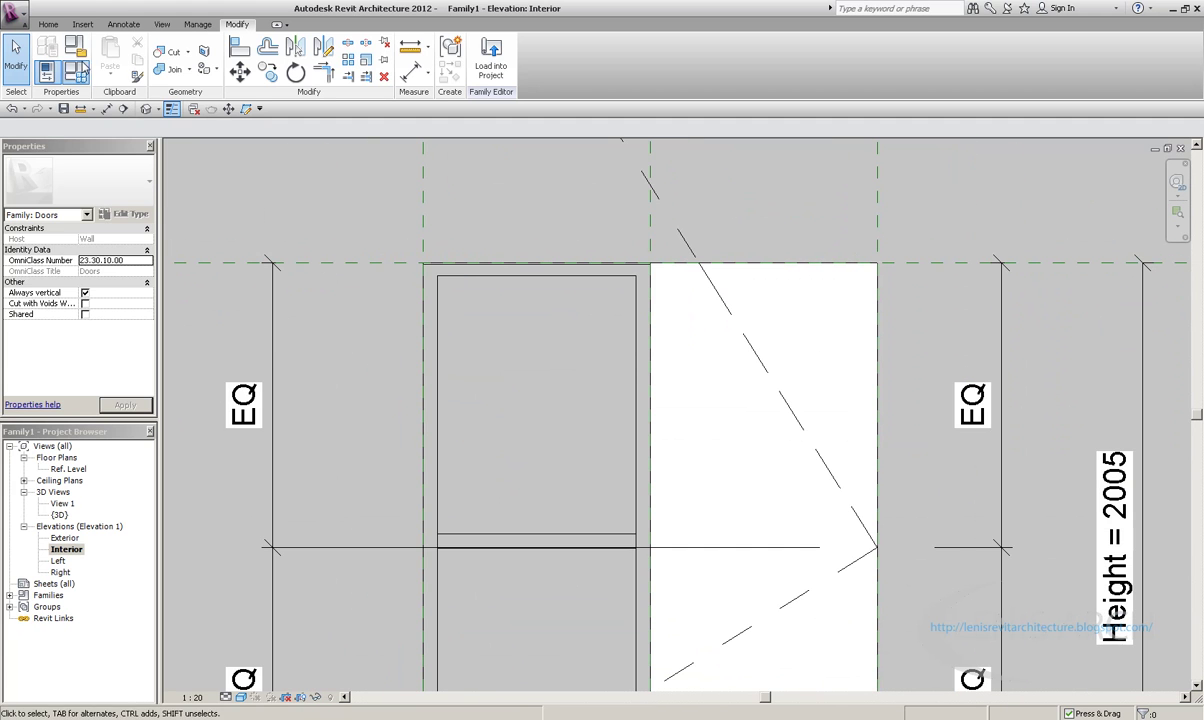
left_click(80, 70)
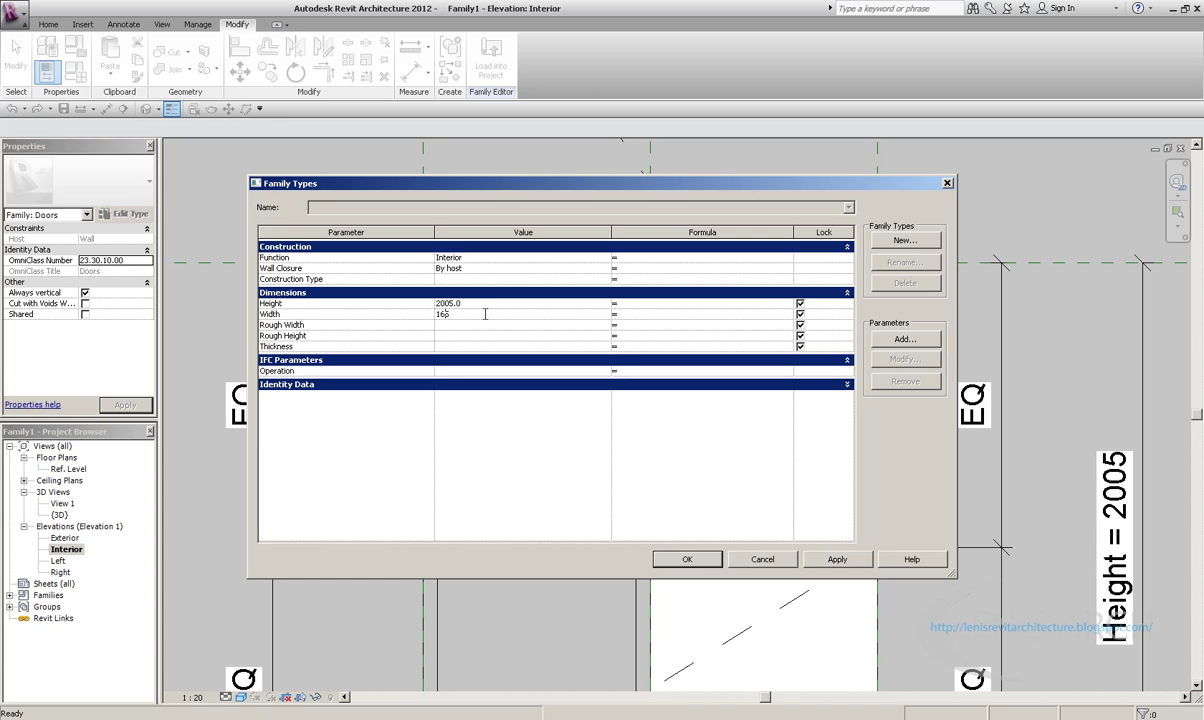
Close Family Types and measure the 2.5 gap from the panel corner to the reference plane
left_click(762, 559)
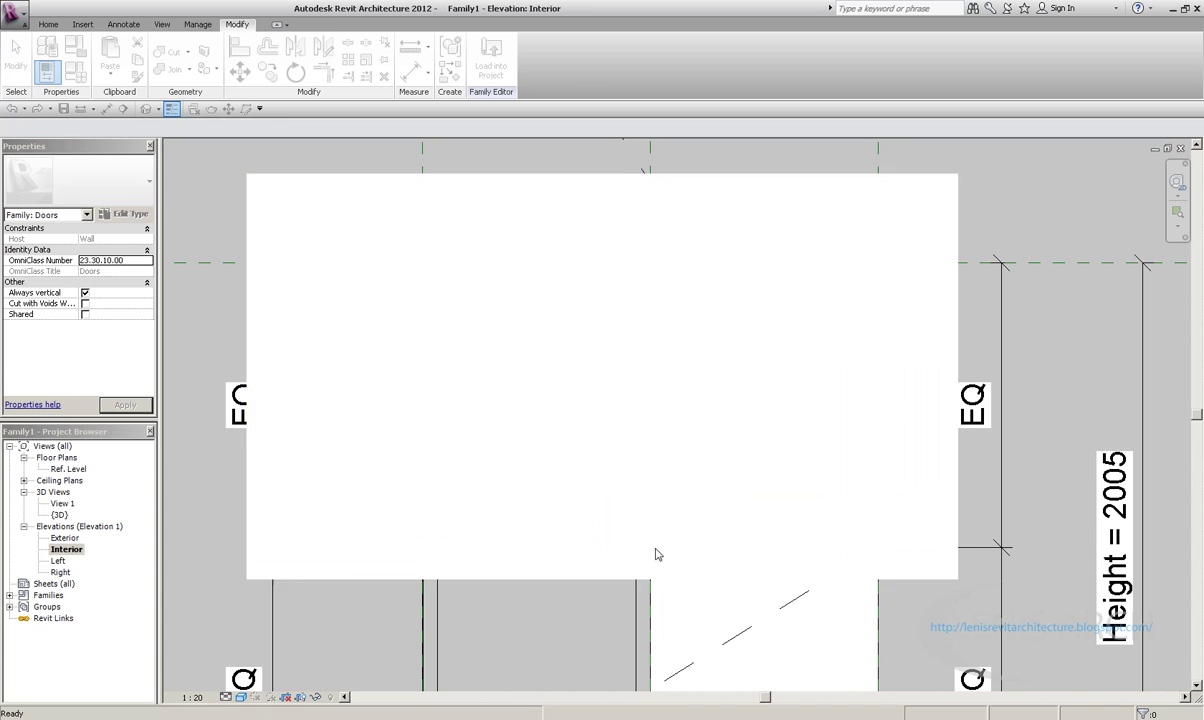
scroll(446, 304, "up", 3)
scroll(430, 227, "up", 1)
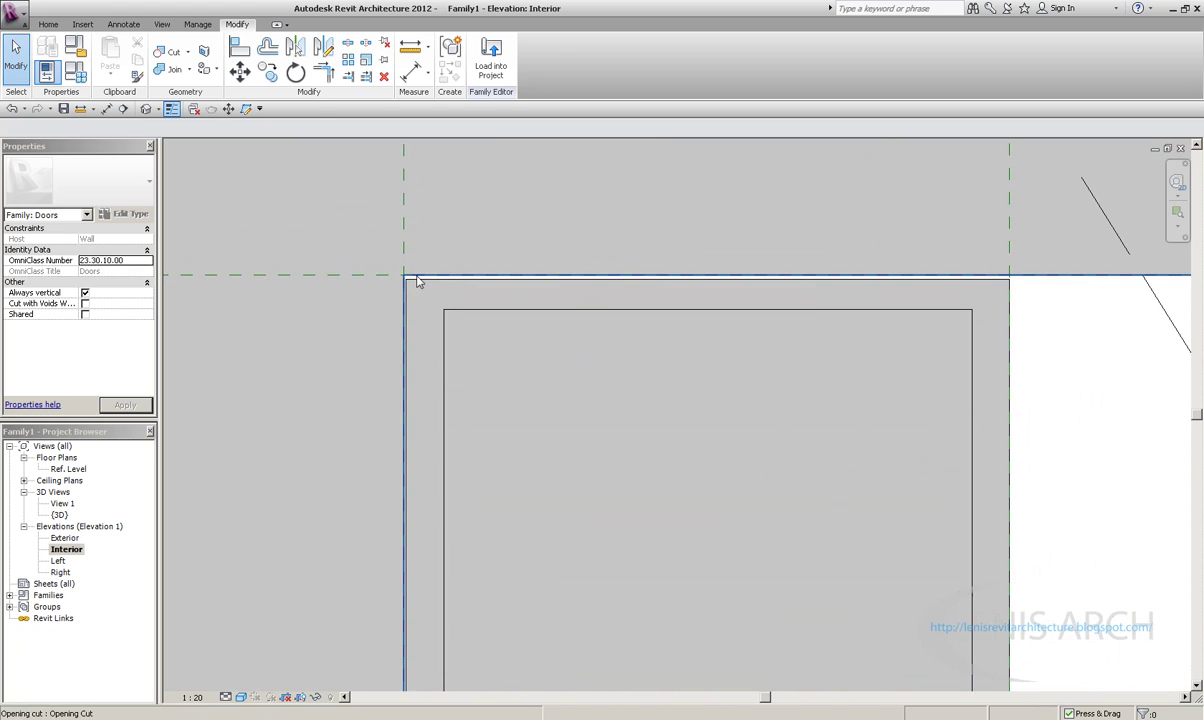
key("d")
key("i")
scroll(417, 304, "up", 4)
scroll(712, 390, "down", 3)
scroll(347, 367, "up", 1)
left_click(347, 362)
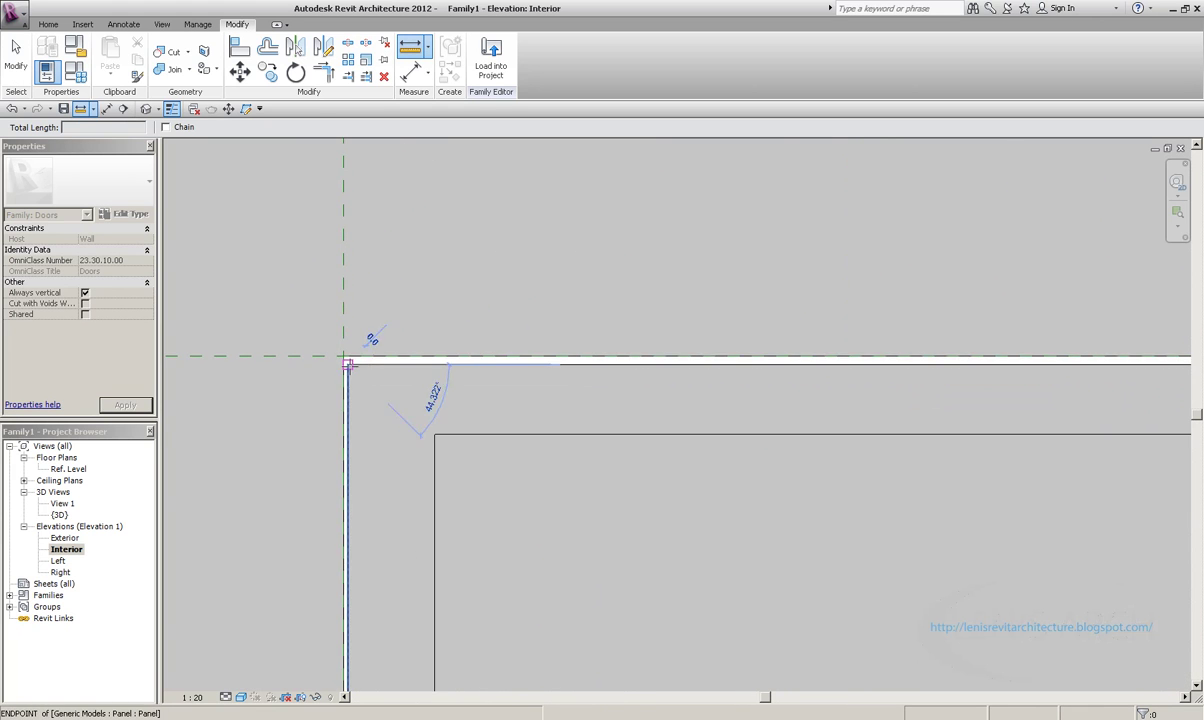
left_click(343, 336)
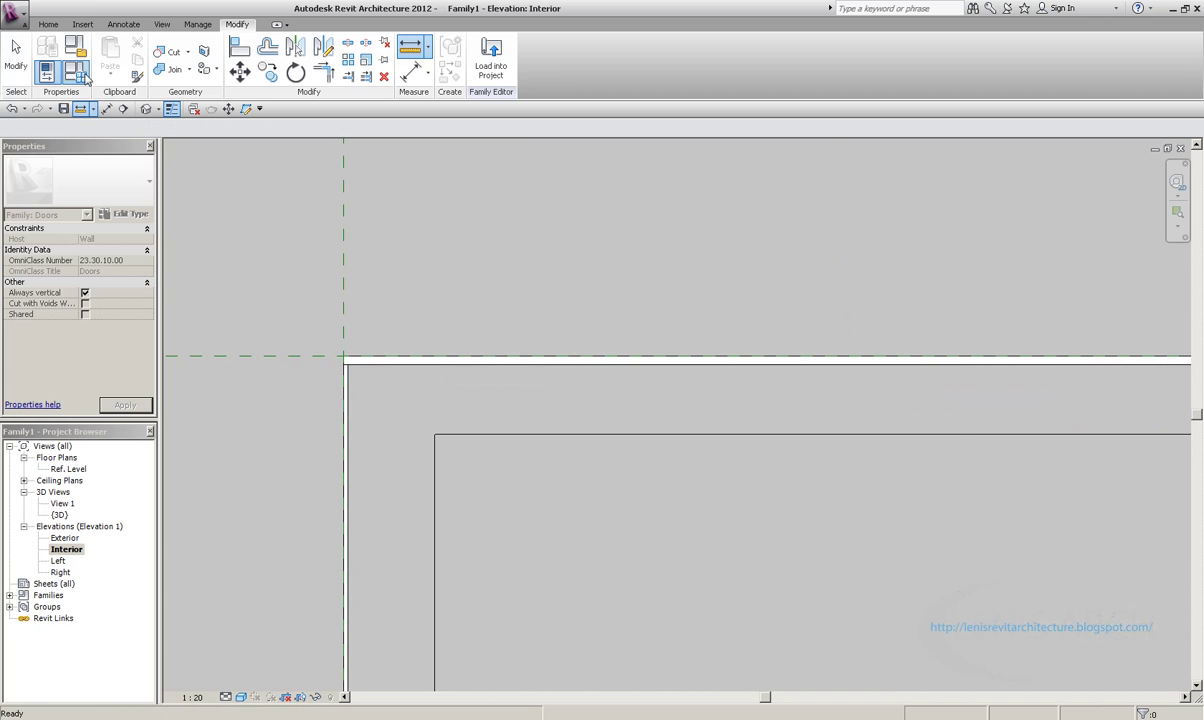
Review Family Types with Dimensions collapsed, then switch to the Ref. Level floor plan
left_click(85, 77)
left_click(846, 292)
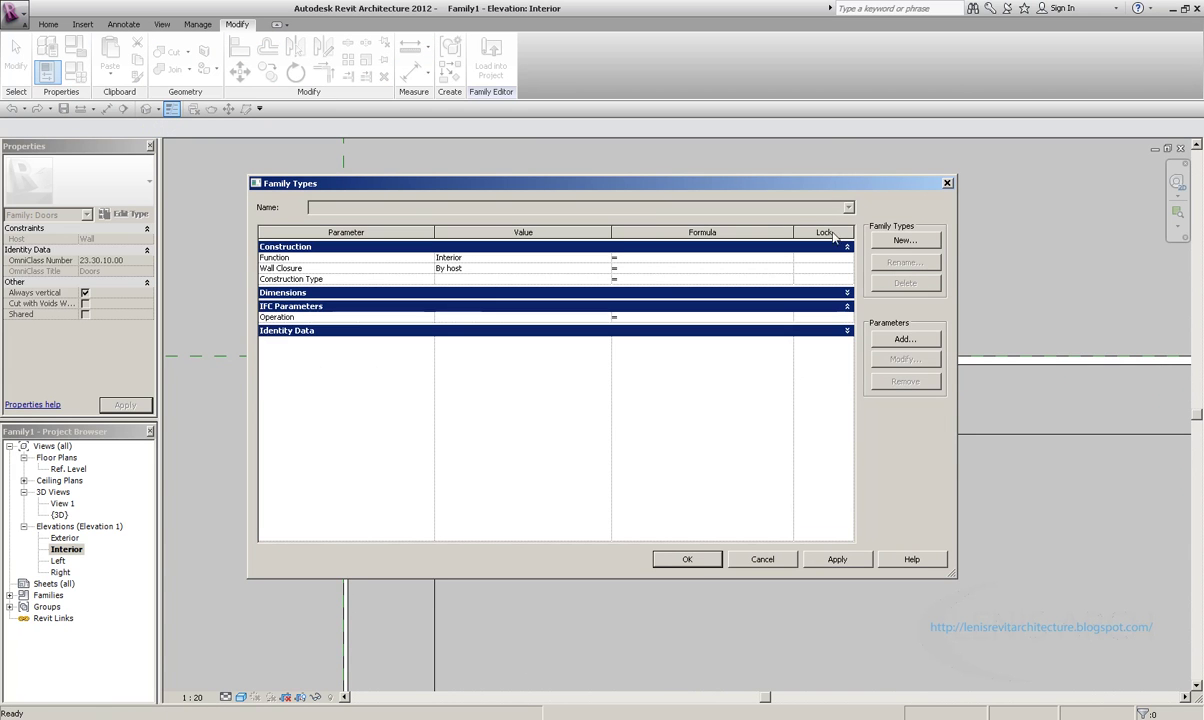
left_click(946, 184)
scroll(378, 435, "down", 3)
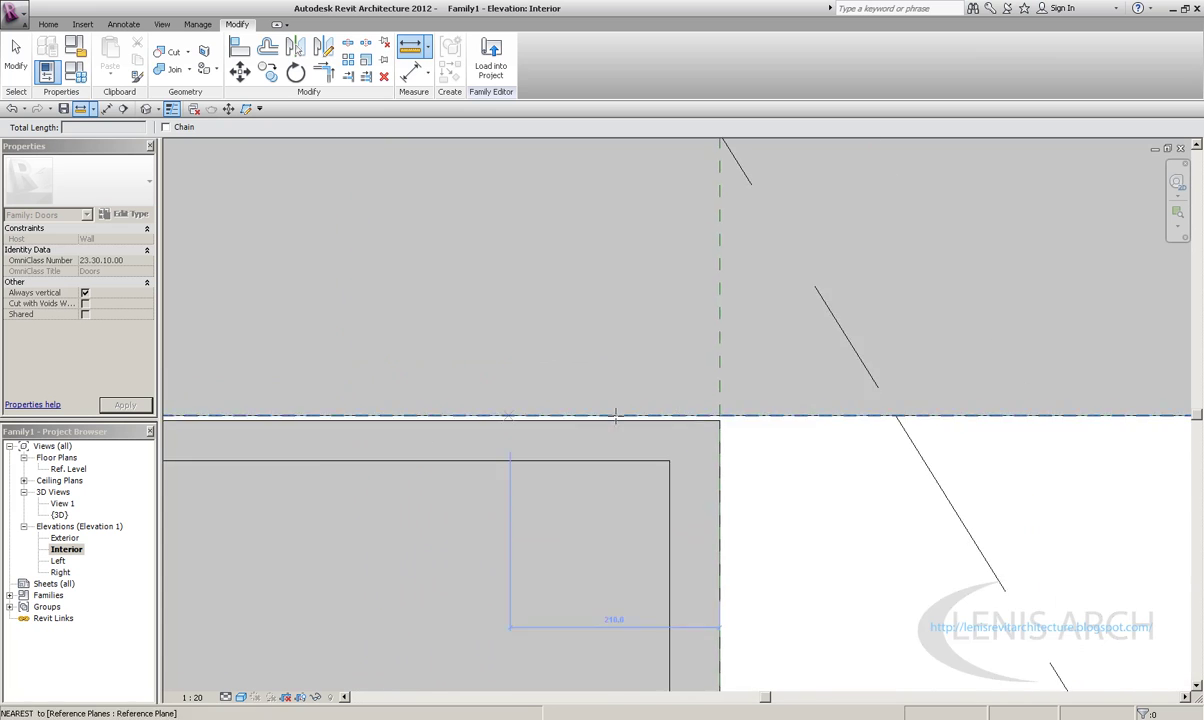
scroll(790, 381, "down", 2)
key("Escape")
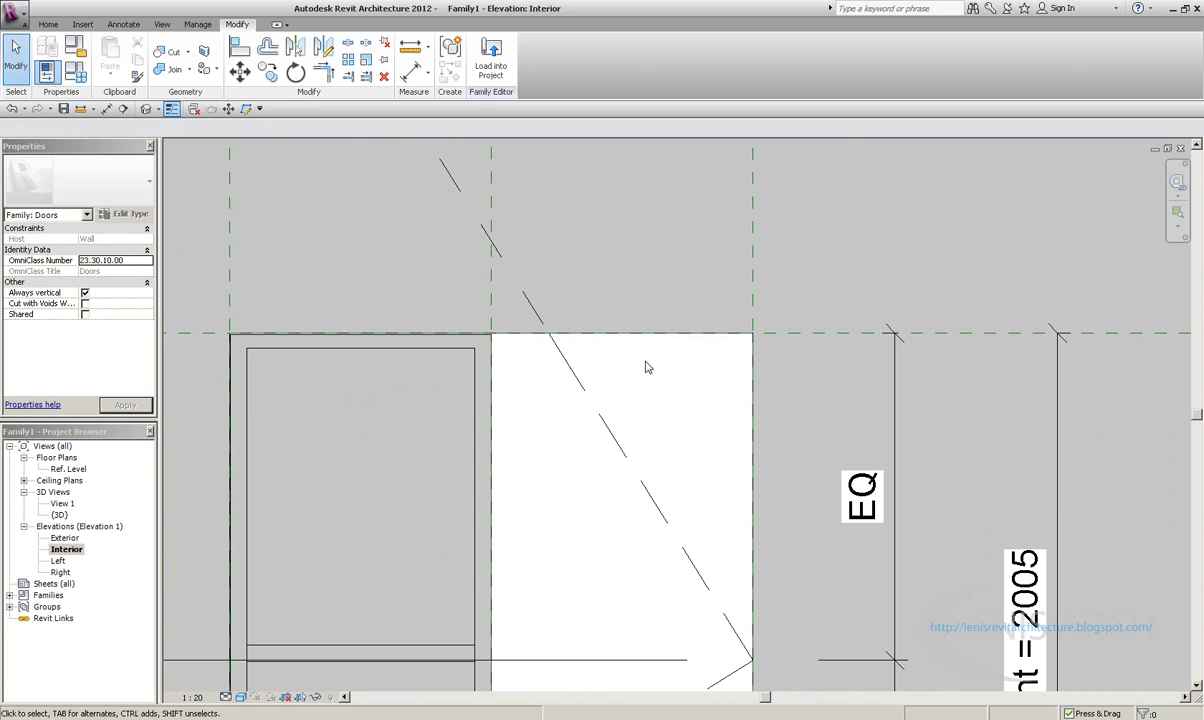
middle_click_drag(563, 434, 650, 318)
double_click(68, 469)
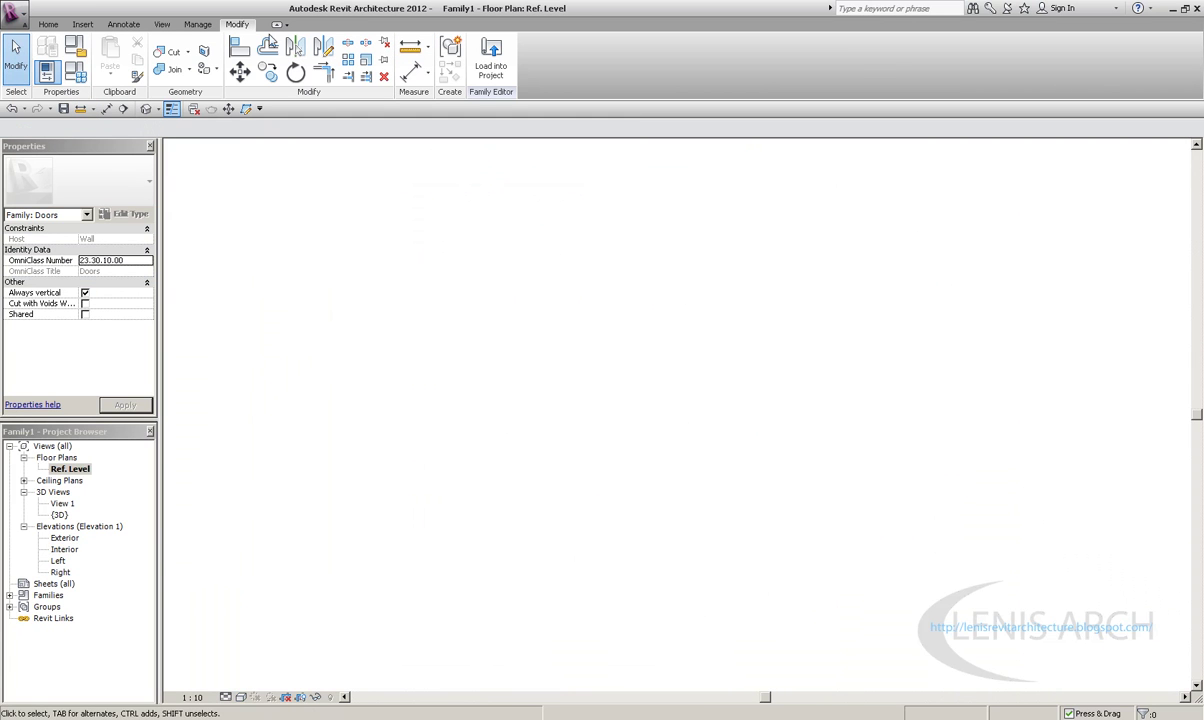
left_click(410, 46)
scroll(440, 502, "up", 1)
scroll(440, 505, "up", 2)
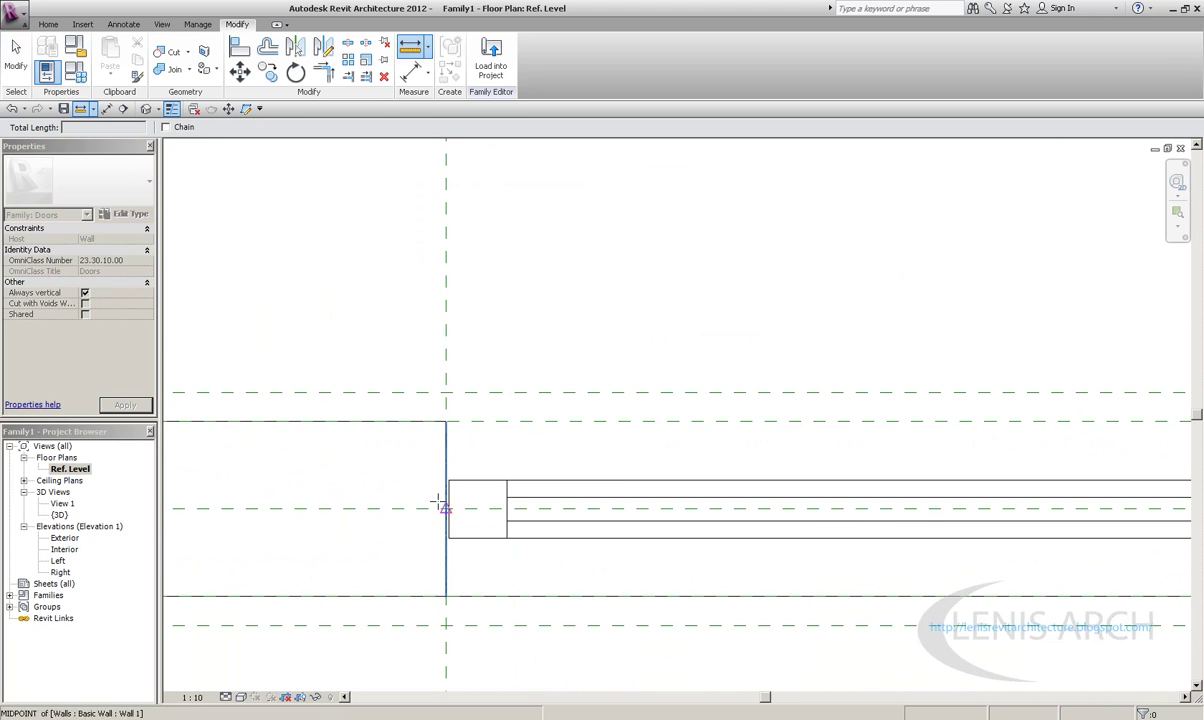
left_click(449, 509)
scroll(583, 453, "down", 2)
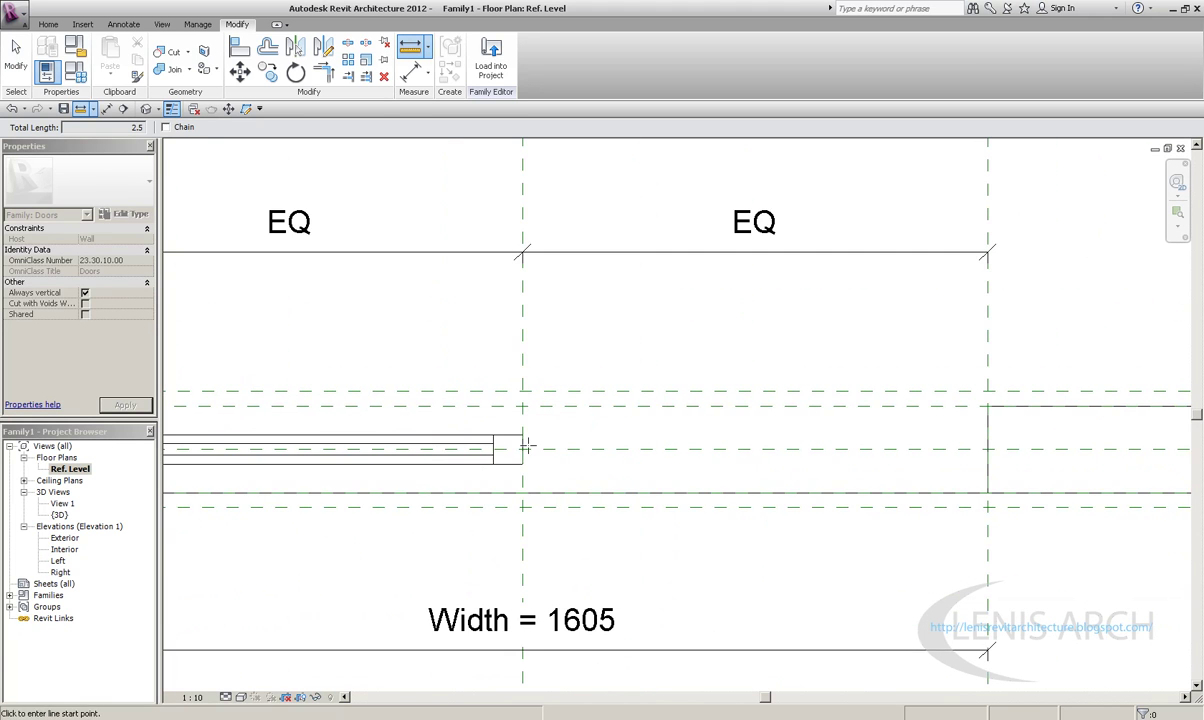
left_click(522, 411)
left_click(988, 413)
left_click(30, 75)
scroll(630, 320, "down", 2)
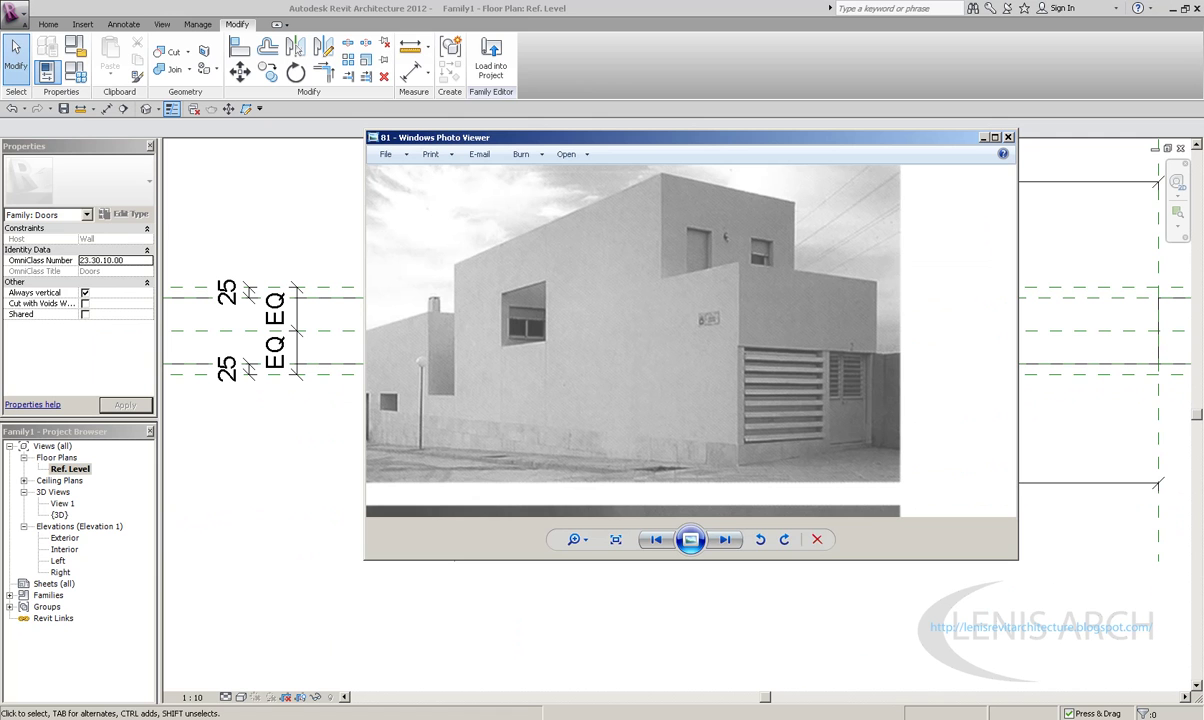
scroll(801, 422, "up", 1)
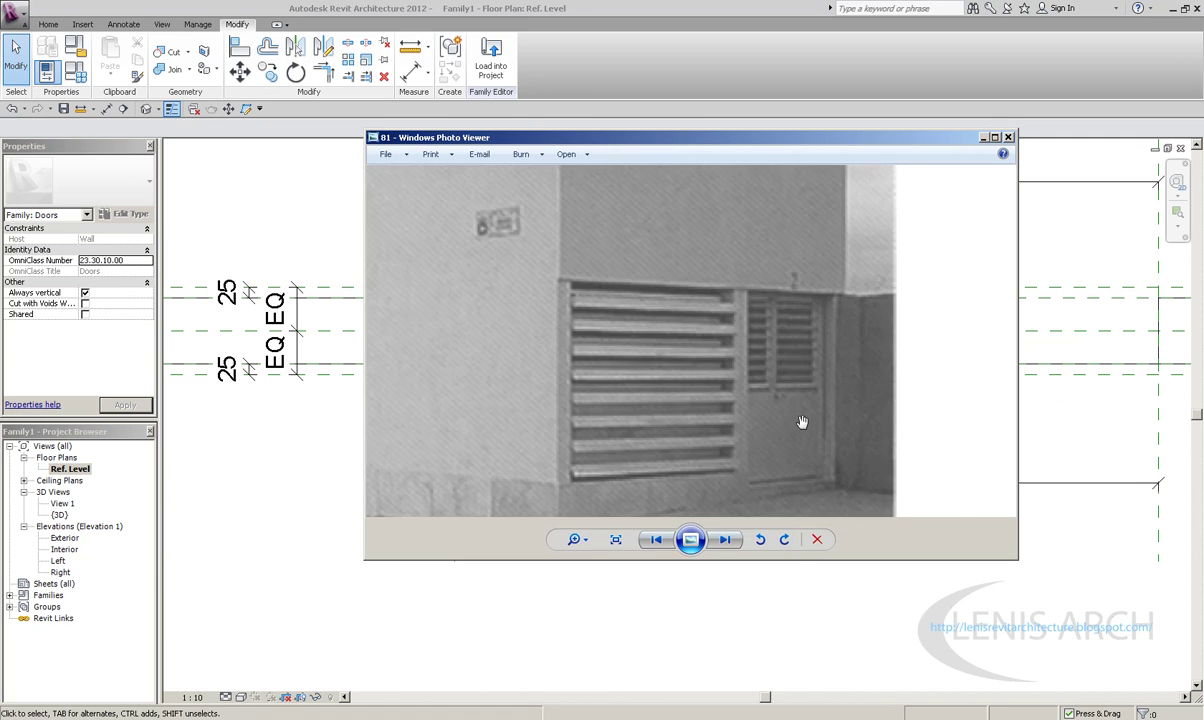
scroll(836, 425, "up", 1)
scroll(860, 340, "up", 1)
scroll(860, 420, "down", 1)
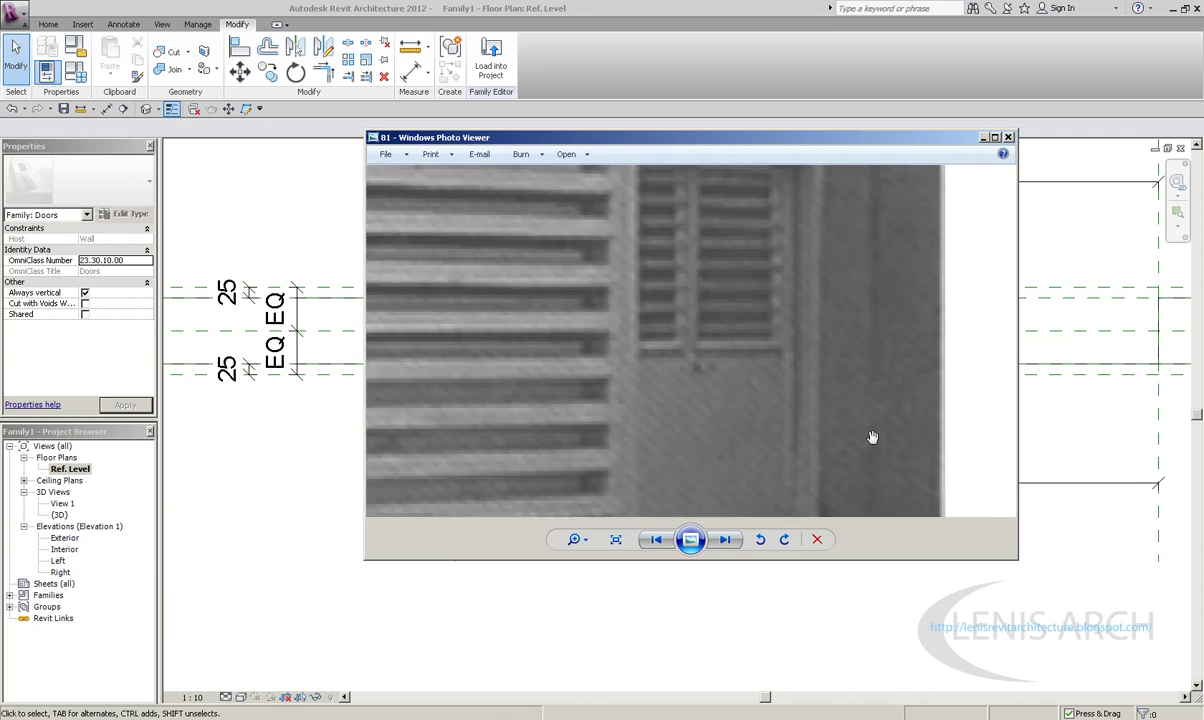
scroll(840, 350, "down", 2)
scroll(812, 277, "up", 2)
left_click(291, 394)
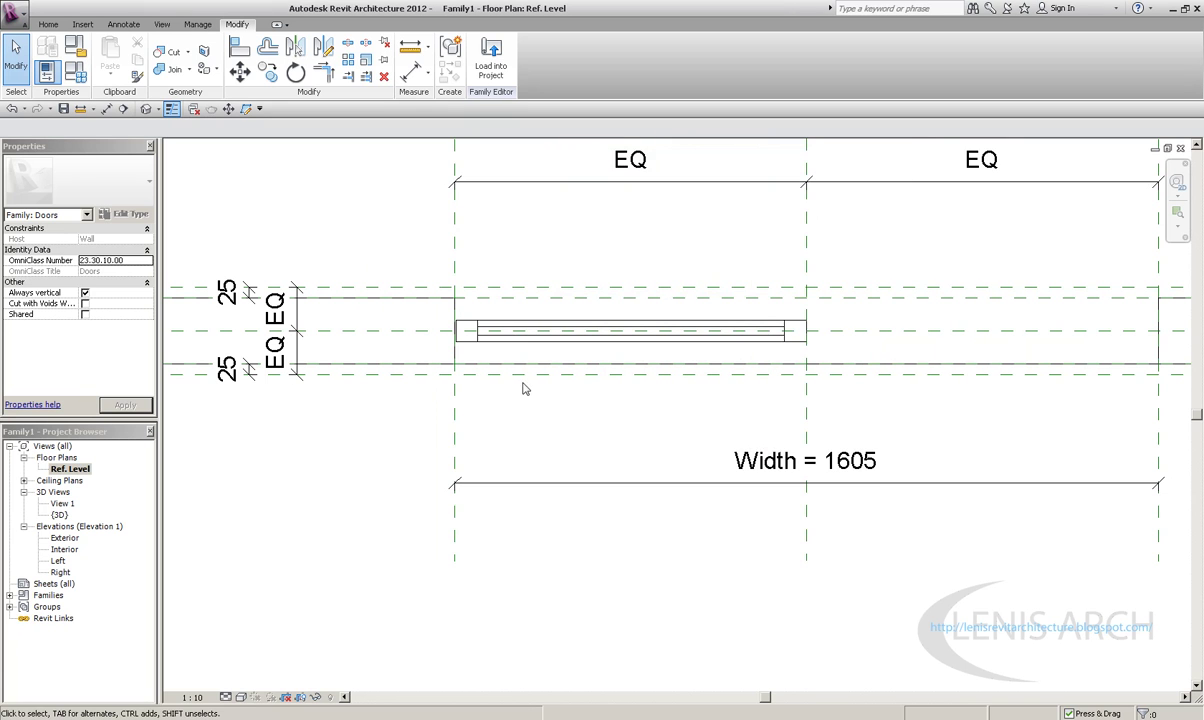
left_click(147, 110)
scroll(720, 344, "up", 2)
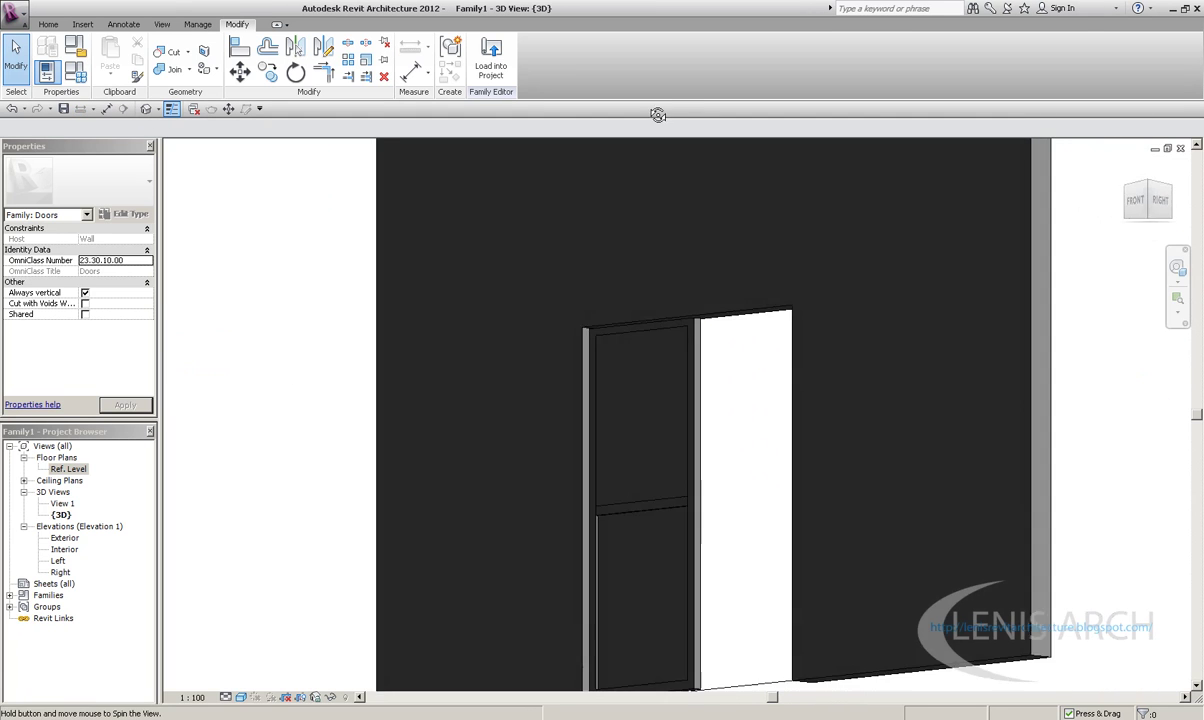
scroll(562, 320, "up", 2)
double_click(70, 469)
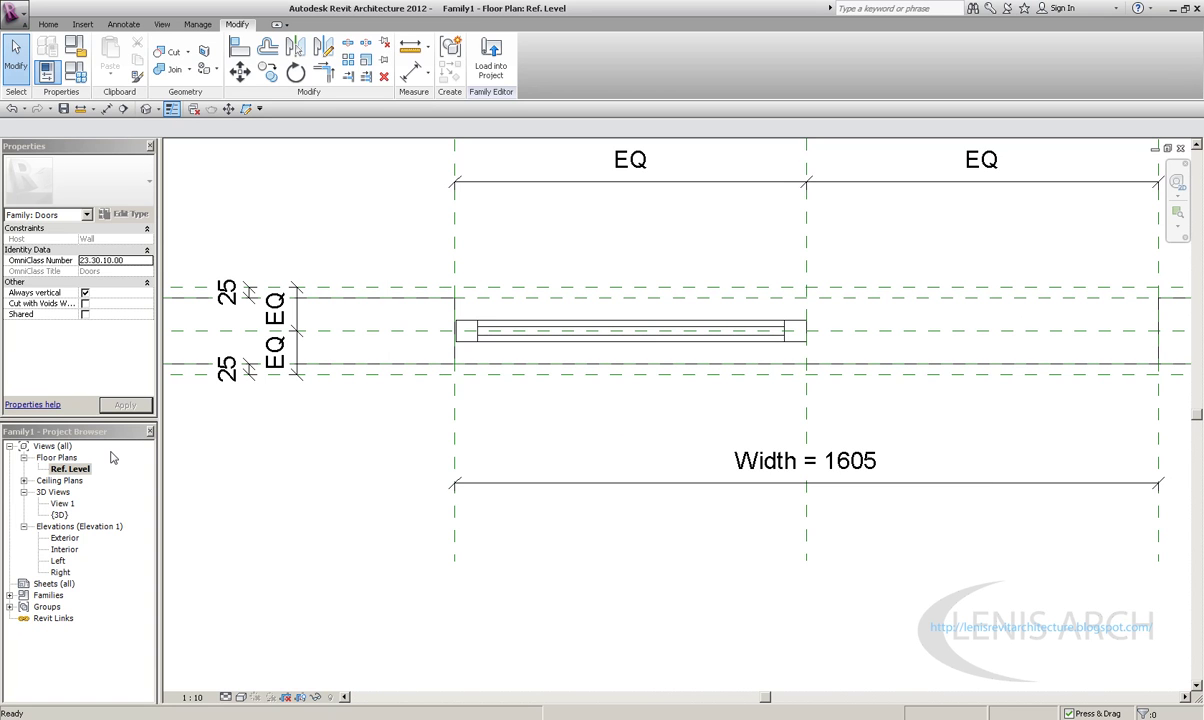
left_click(172, 109)
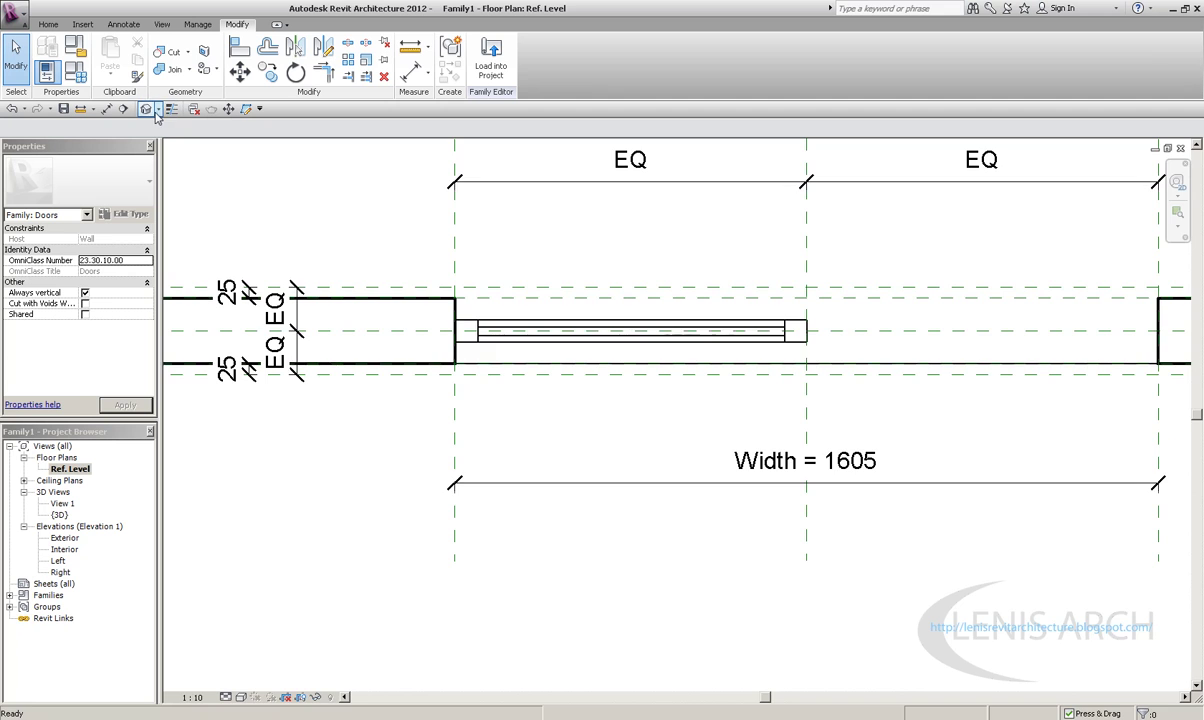
scroll(527, 473, "up", 3)
mouse_move(527, 473)
middle_mouse_down("shift")
mouse_move(704, 510)
mouse_move(723, 425)
mouse_move(774, 693)
mouse_move(817, 559)
mouse_move(449, 591)
middle_mouse_up("shift")
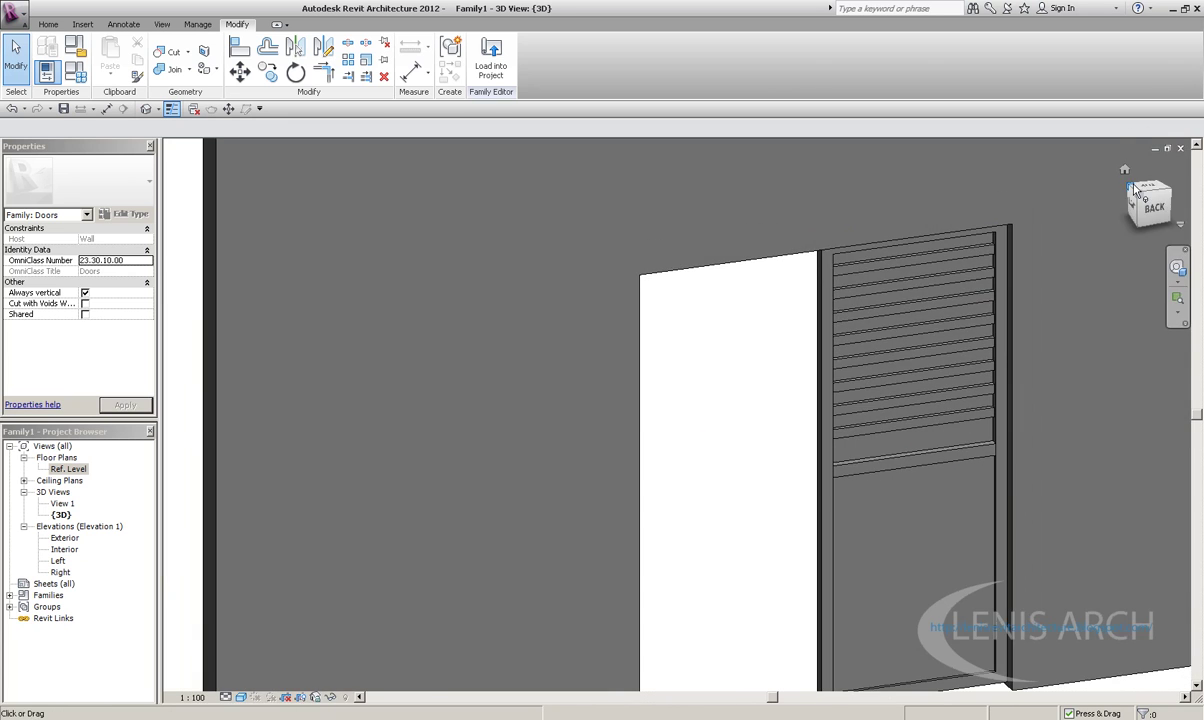
left_click(1150, 185)
mouse_move(1150, 185)
middle_mouse_down("shift")
mouse_move(708, 429)
mouse_move(693, 319)
mouse_move(615, 362)
mouse_move(631, 526)
mouse_move(812, 417)
mouse_move(605, 495)
middle_mouse_up("shift")
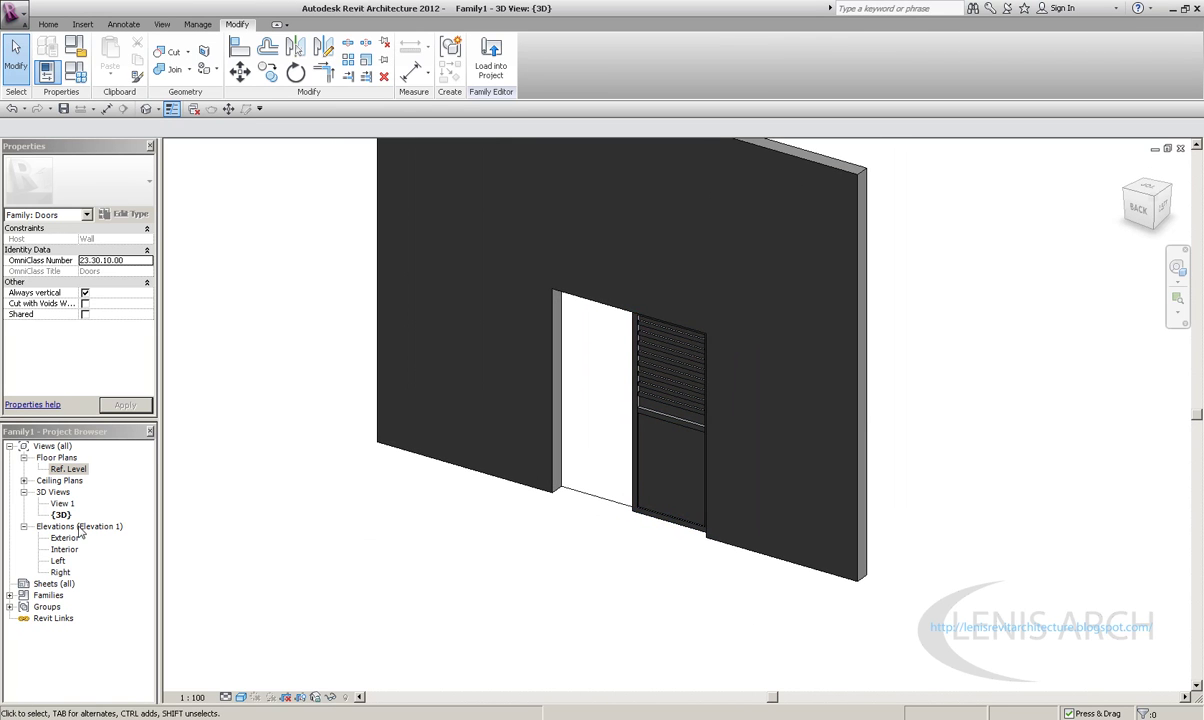
double_click(68, 469)
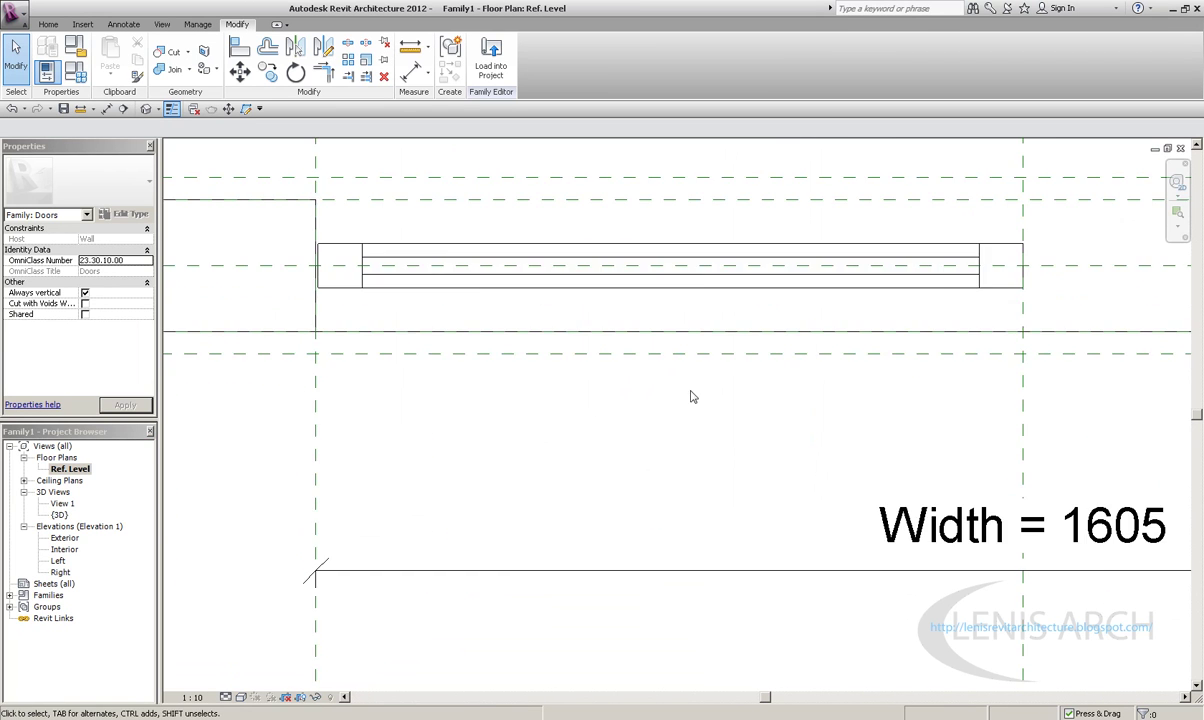
Frame the panel's left end in the Ref. Level plan, comparing it with the reference photo
mouse_move(466, 367)
middle_mouse_down()
mouse_move(400, 417)
mouse_move(532, 425)
middle_mouse_up()
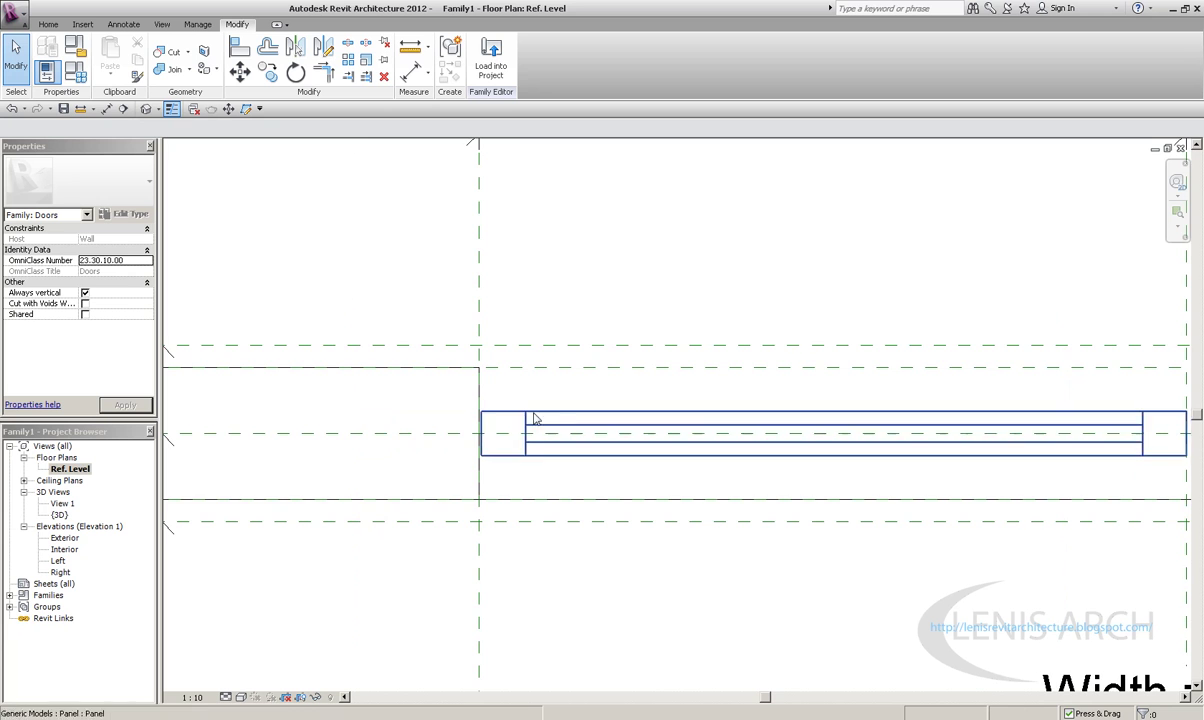
middle_click_drag(495, 379, 503, 388)
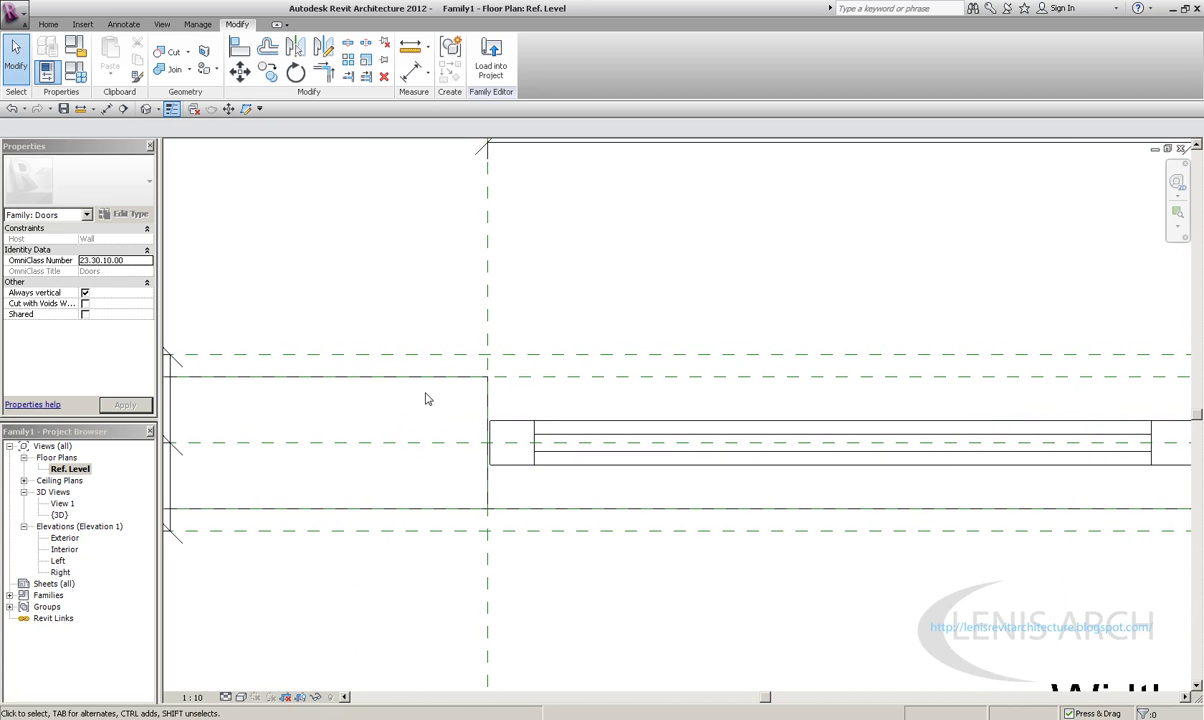
scroll(480, 380, "down", 1)
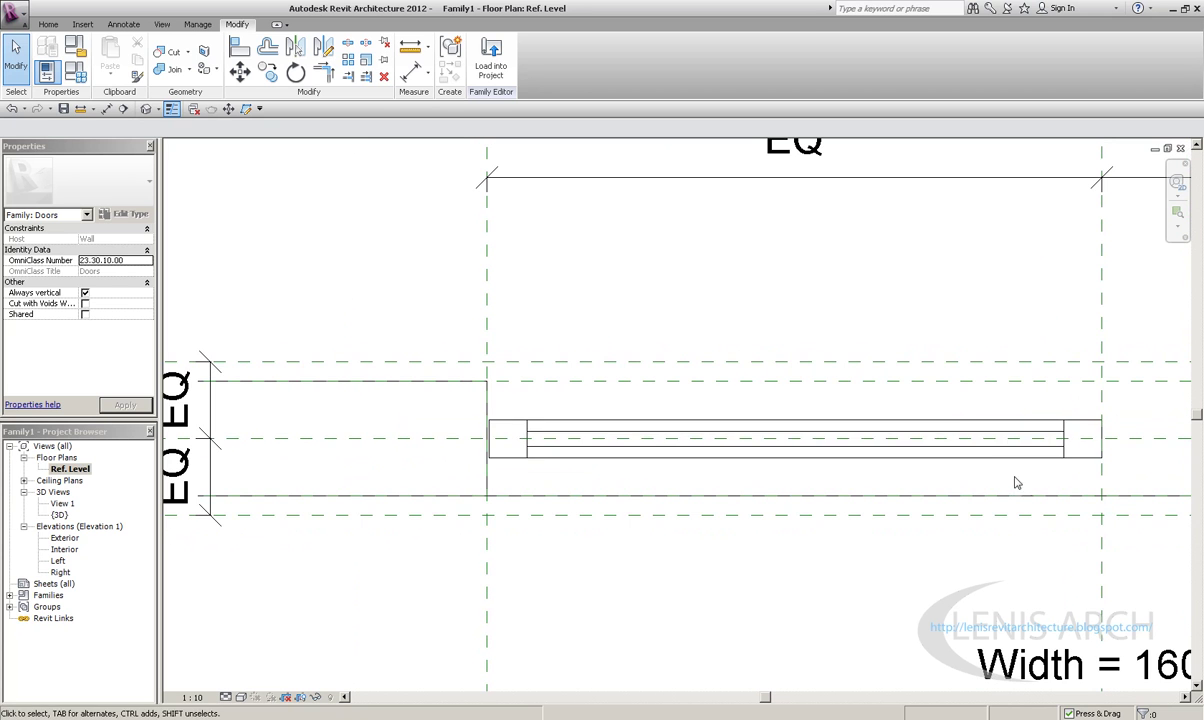
middle_click_drag(940, 365, 940, 422)
scroll(796, 535, "down", 2)
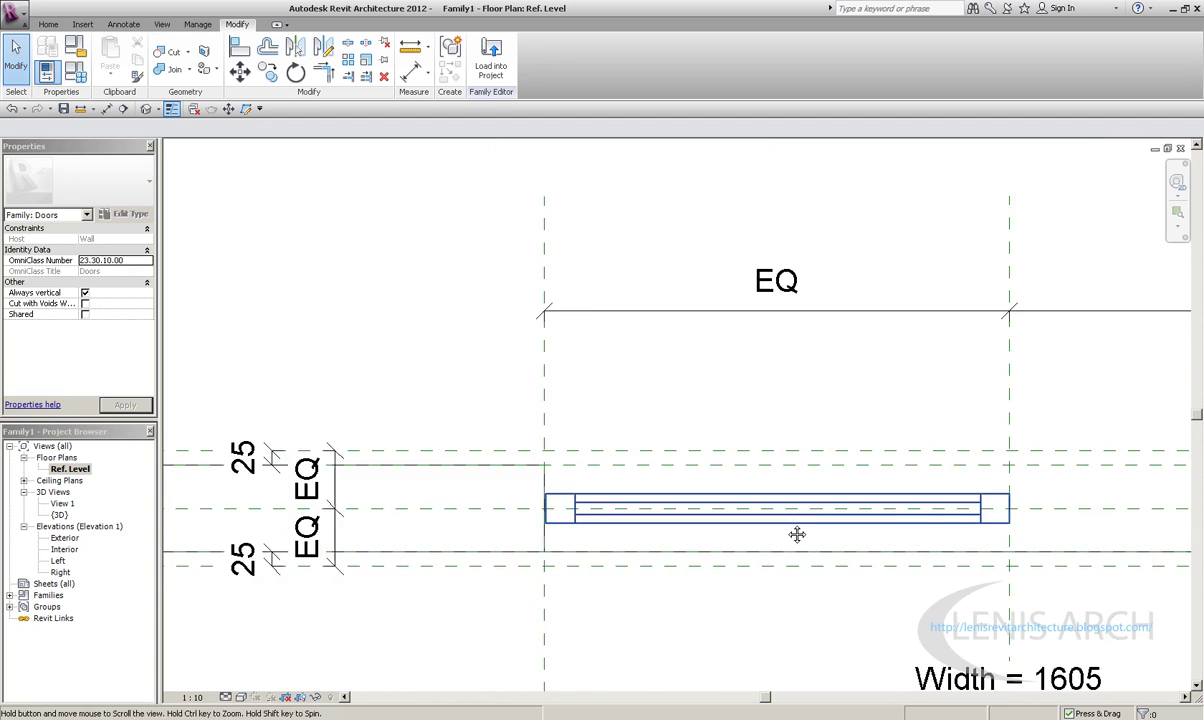
scroll(652, 336, "down", 1)
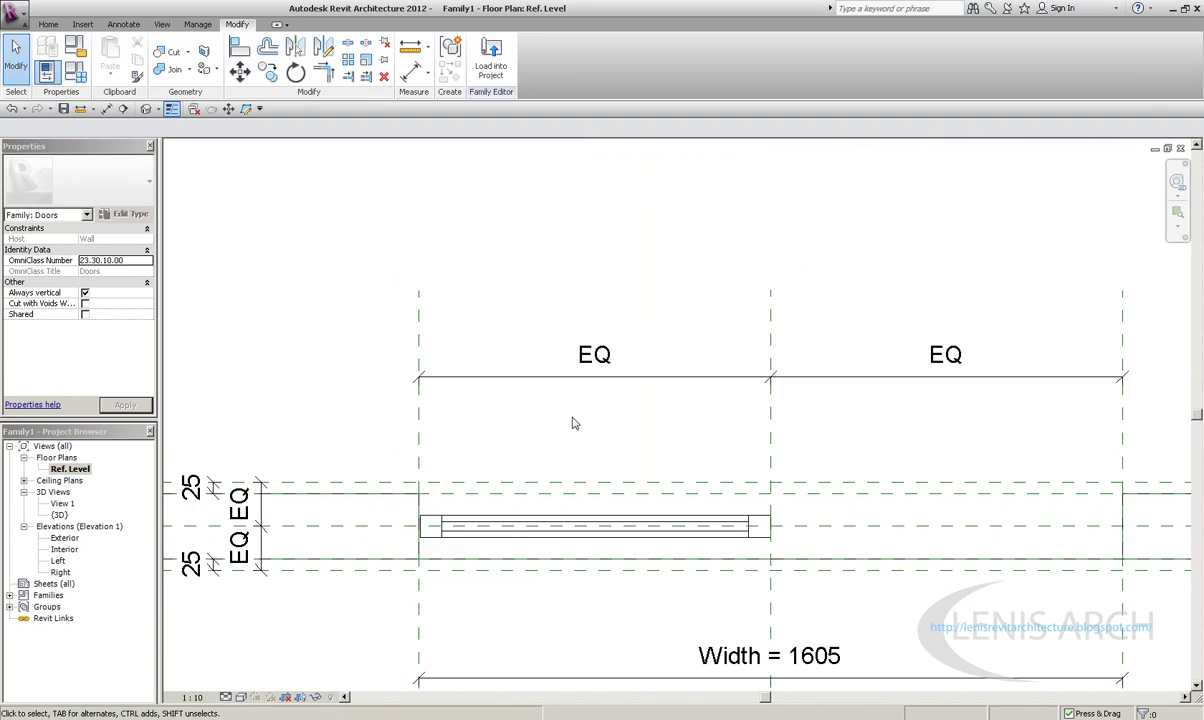
scroll(572, 421, "down", 2)
middle_click_drag(538, 465, 768, 480)
scroll(820, 444, "up", 1)
scroll(857, 566, "up", 1)
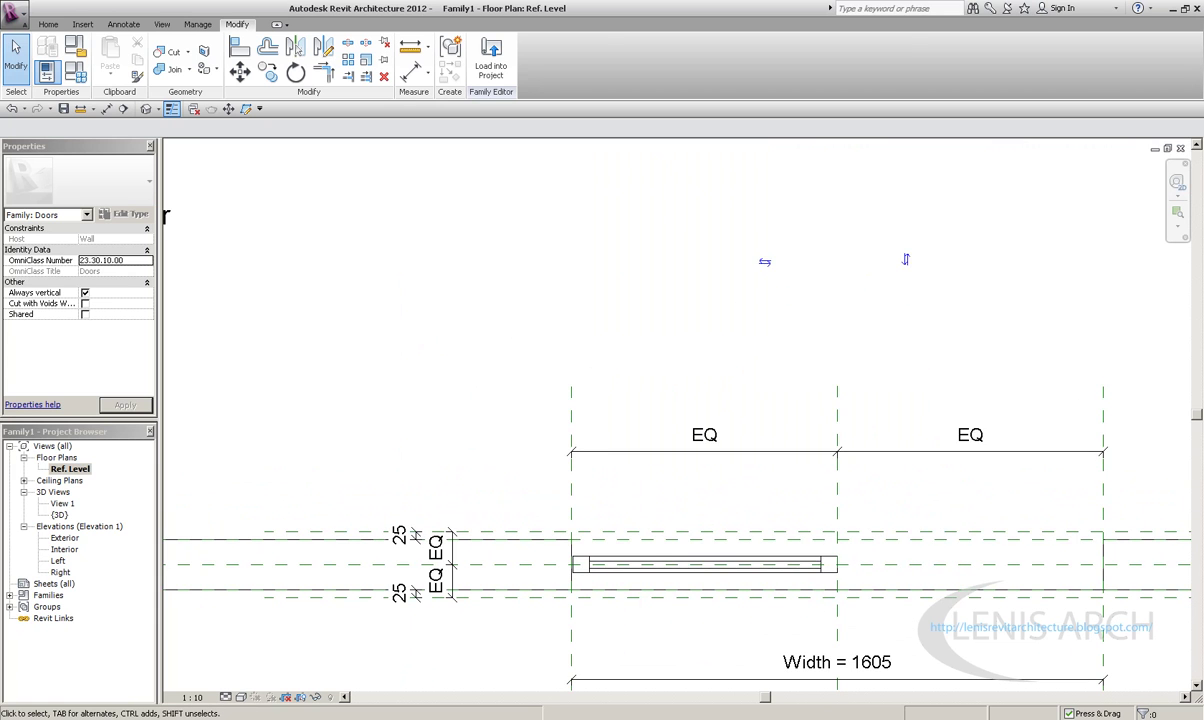
scroll(982, 350, "down", 1)
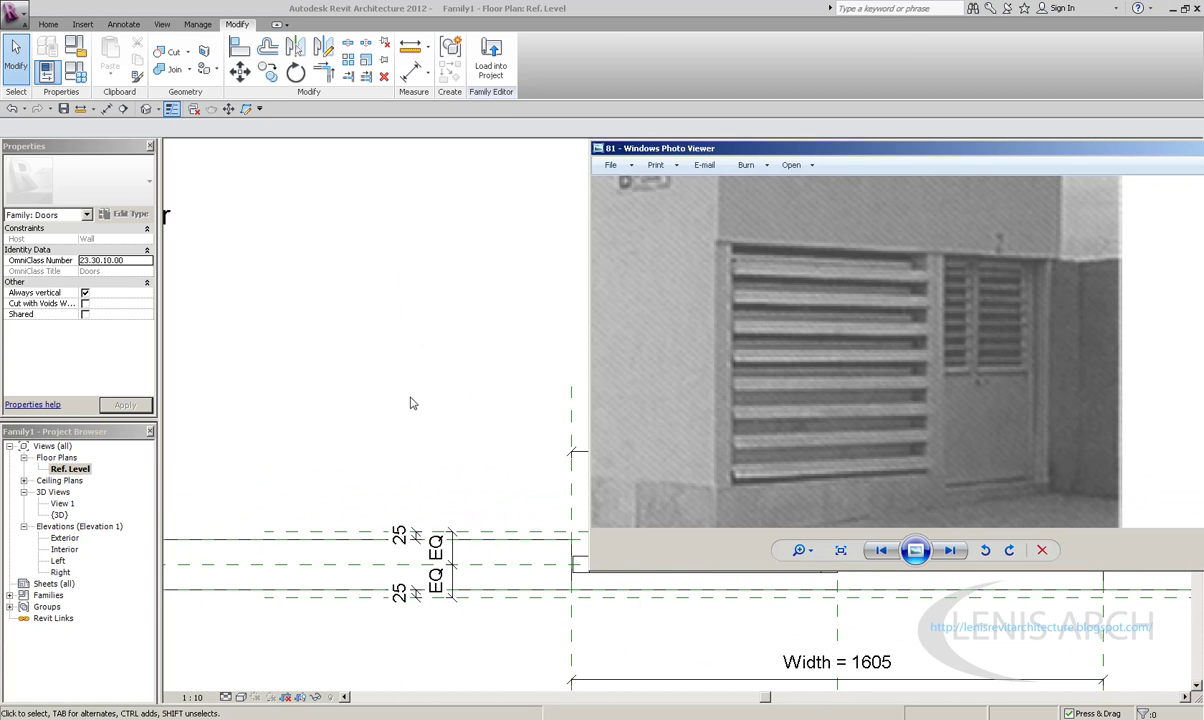
left_click(393, 450)
scroll(497, 355, "up", 1)
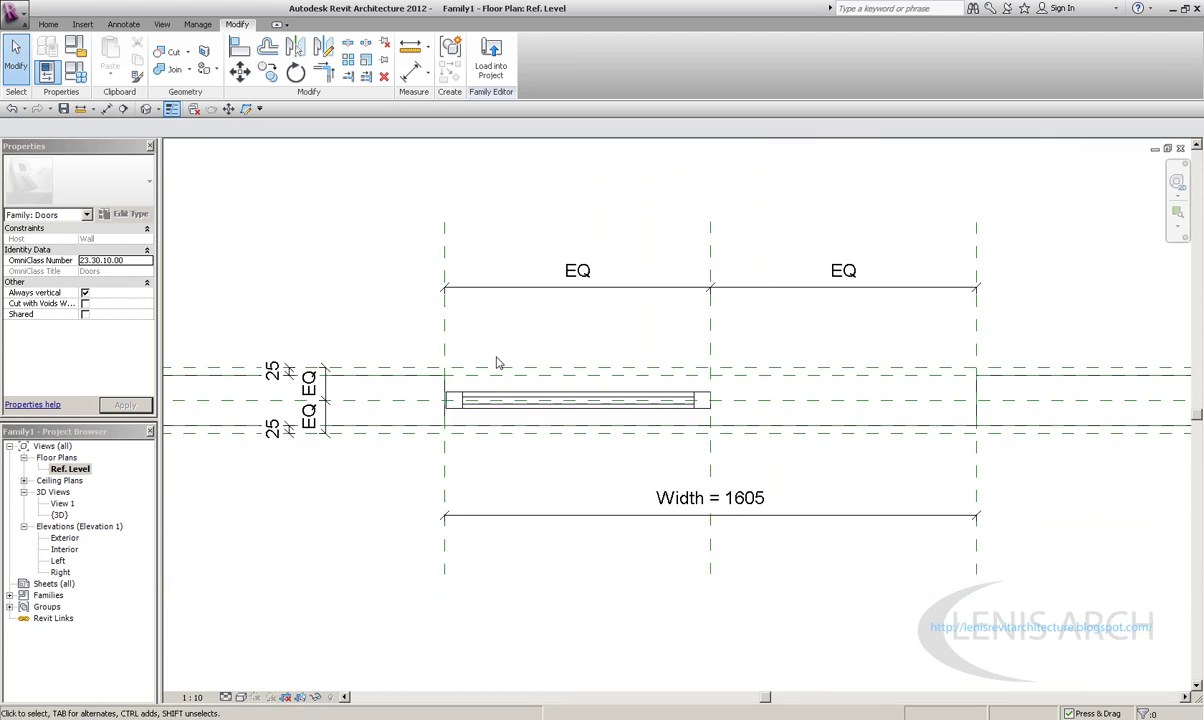
scroll(500, 384, "down", 1)
scroll(567, 403, "up", 1)
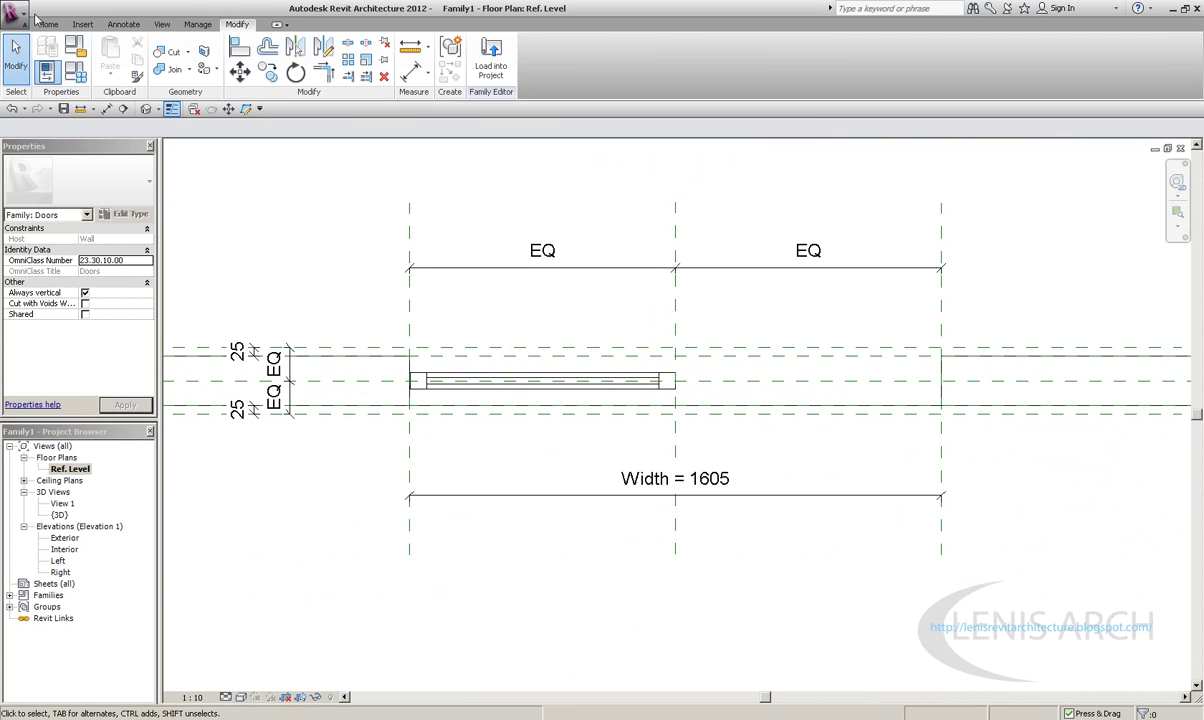
Start the Reference Plane tool from the Home tab
left_click(43, 22)
left_click(603, 70)
scroll(465, 427, "up", 1)
scroll(393, 388, "up", 2)
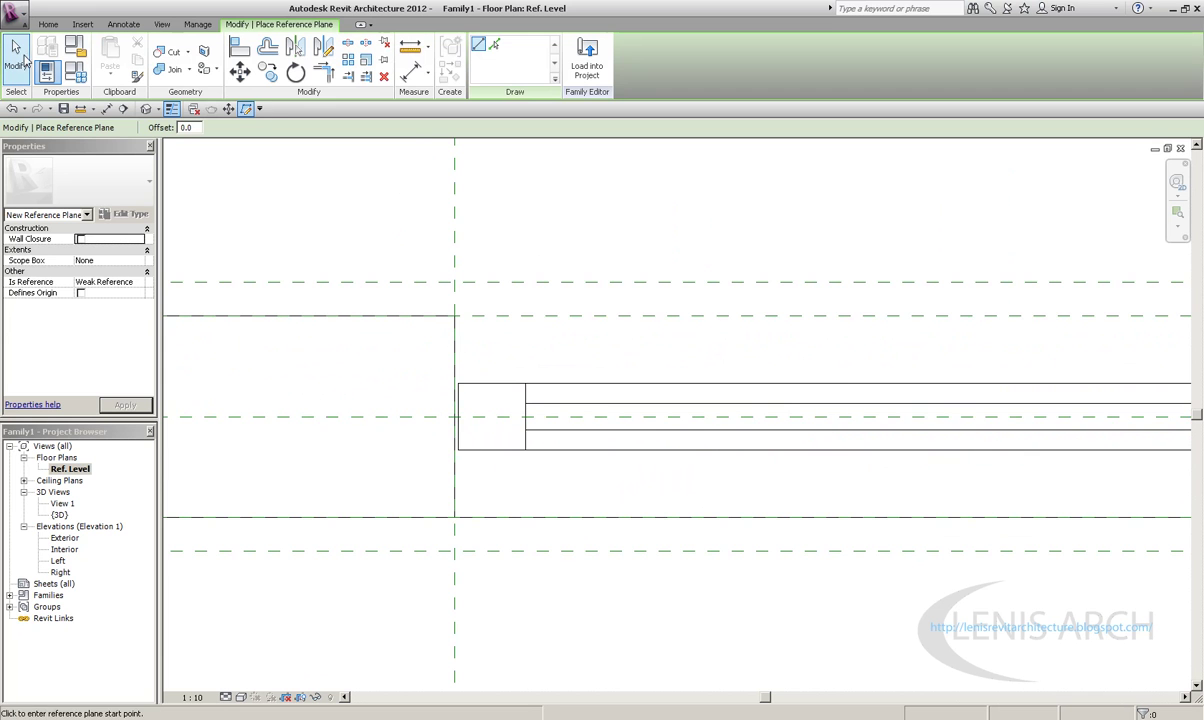
Draw a horizontal reference plane across the door opening inside the wall
left_click(16, 55)
scroll(551, 376, "down", 2)
scroll(570, 392, "down", 2)
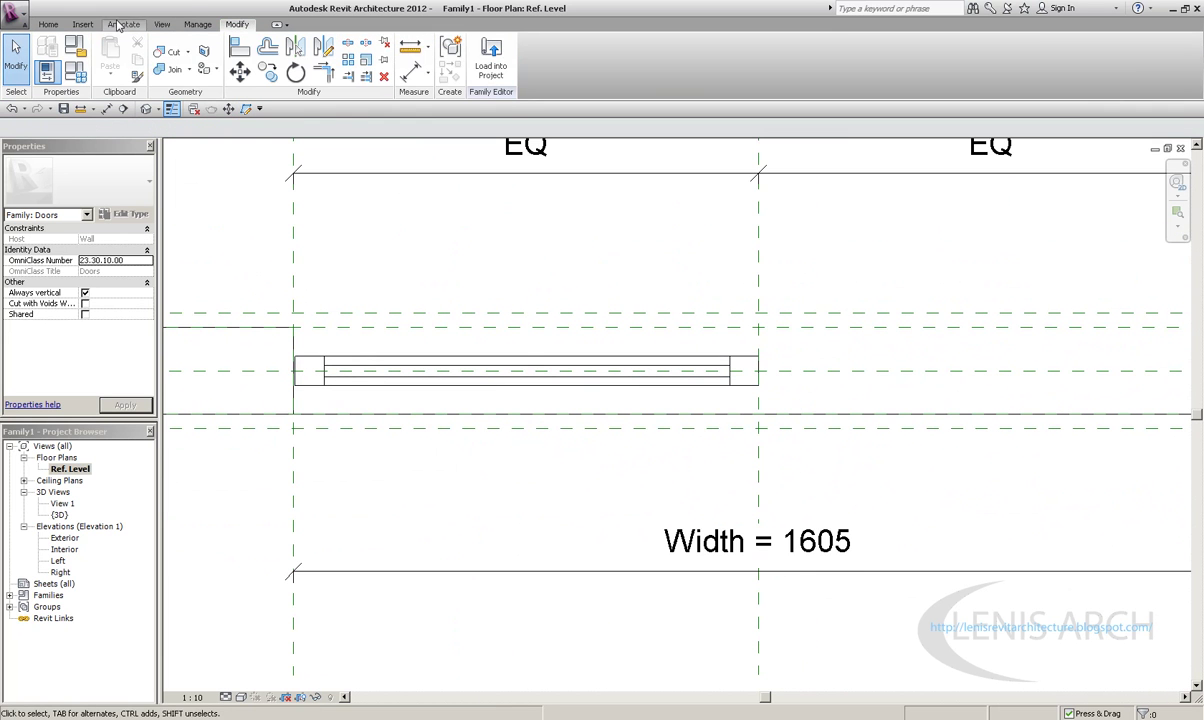
left_click(48, 24)
left_click(602, 62)
middle_click_drag(484, 296, 674, 263)
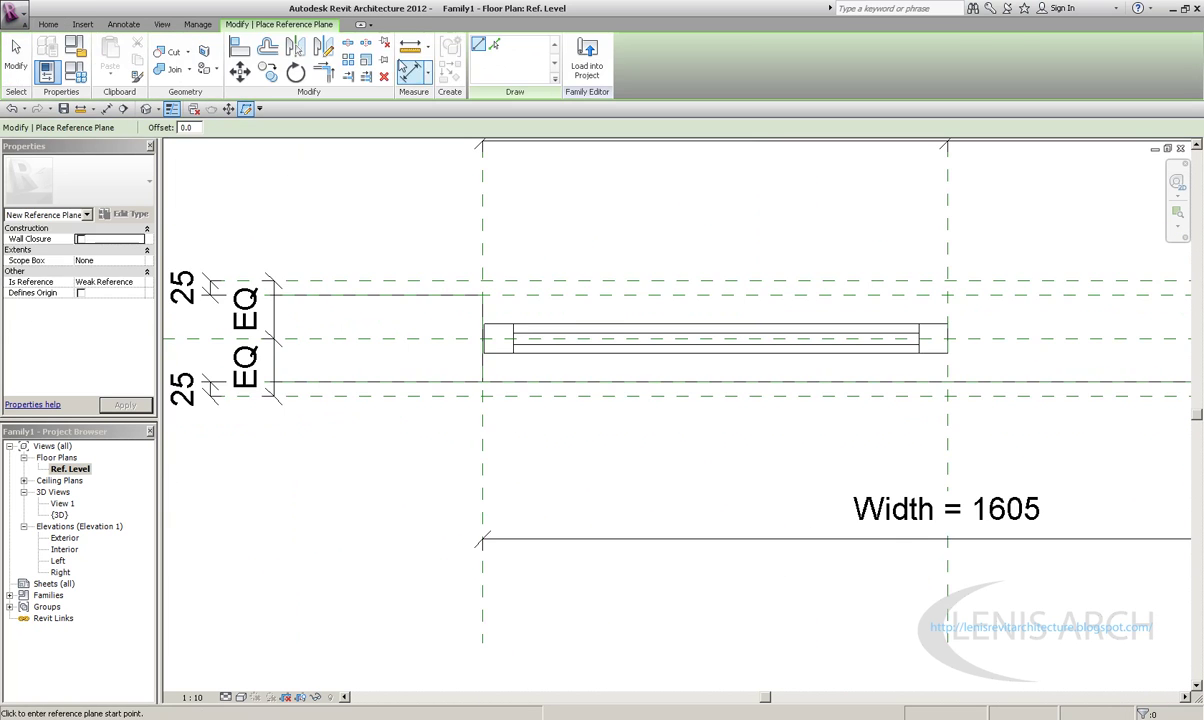
left_click(447, 362)
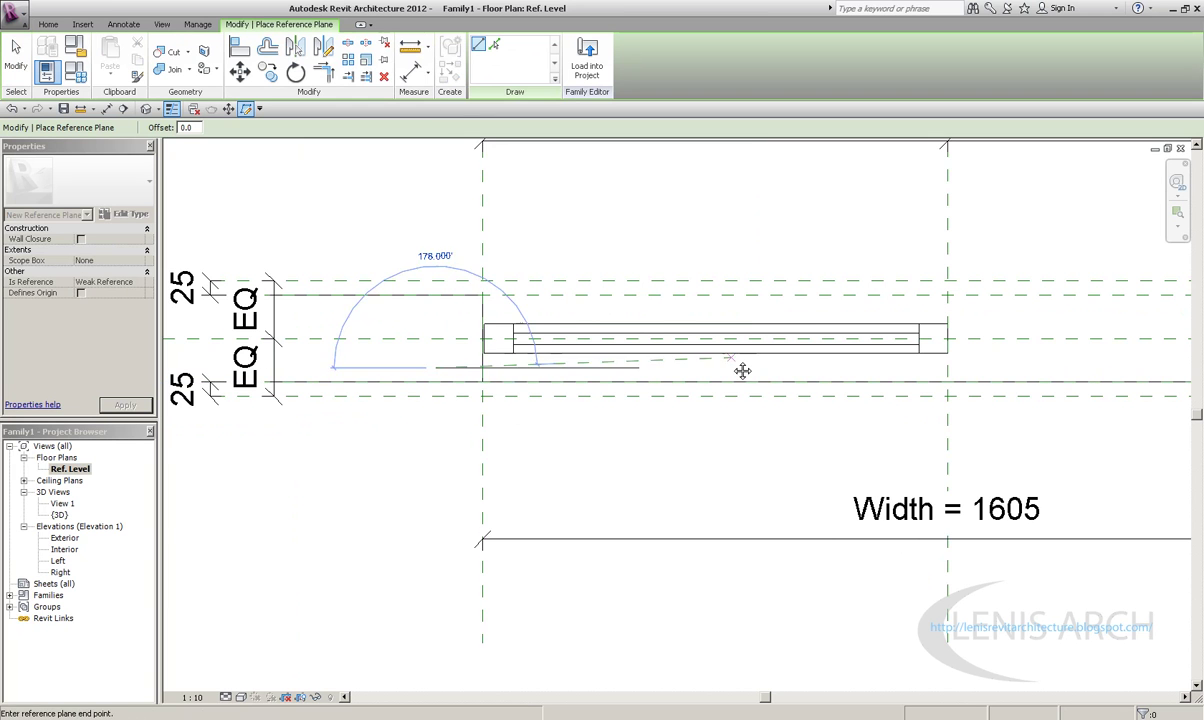
scroll(880, 373, "down", 1)
middle_click_drag(880, 373, 445, 380)
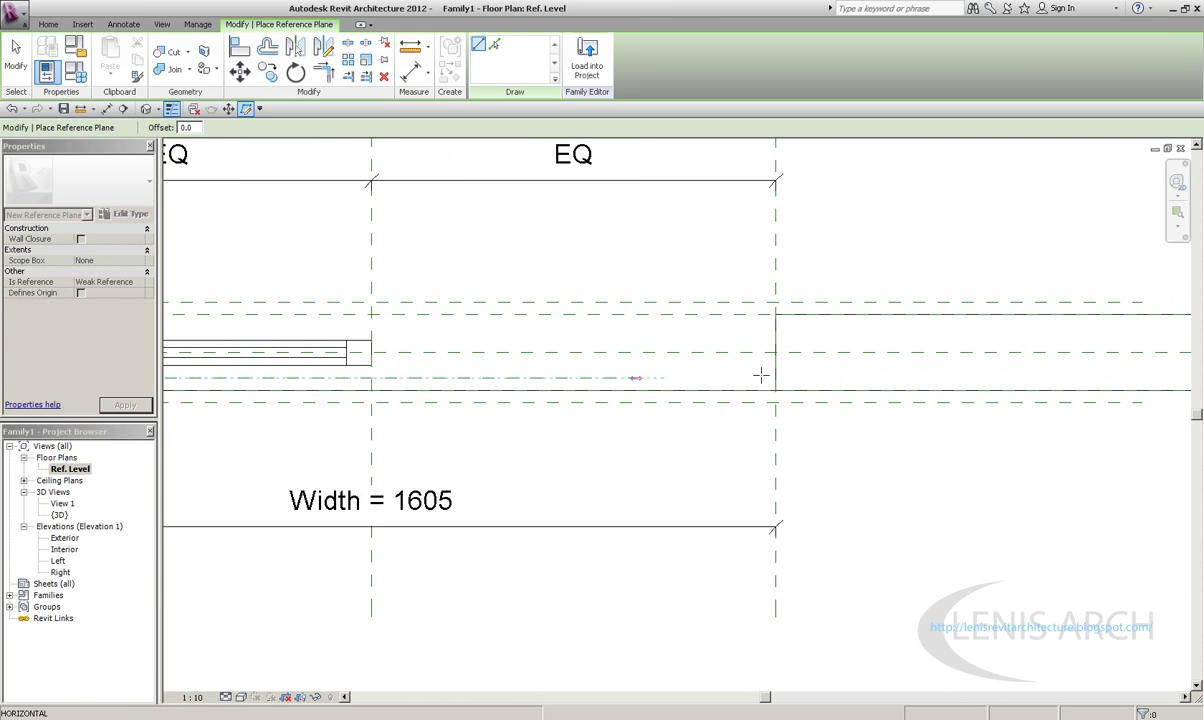
left_click(973, 373)
middle_click_drag(600, 375, 866, 364)
left_click(26, 70)
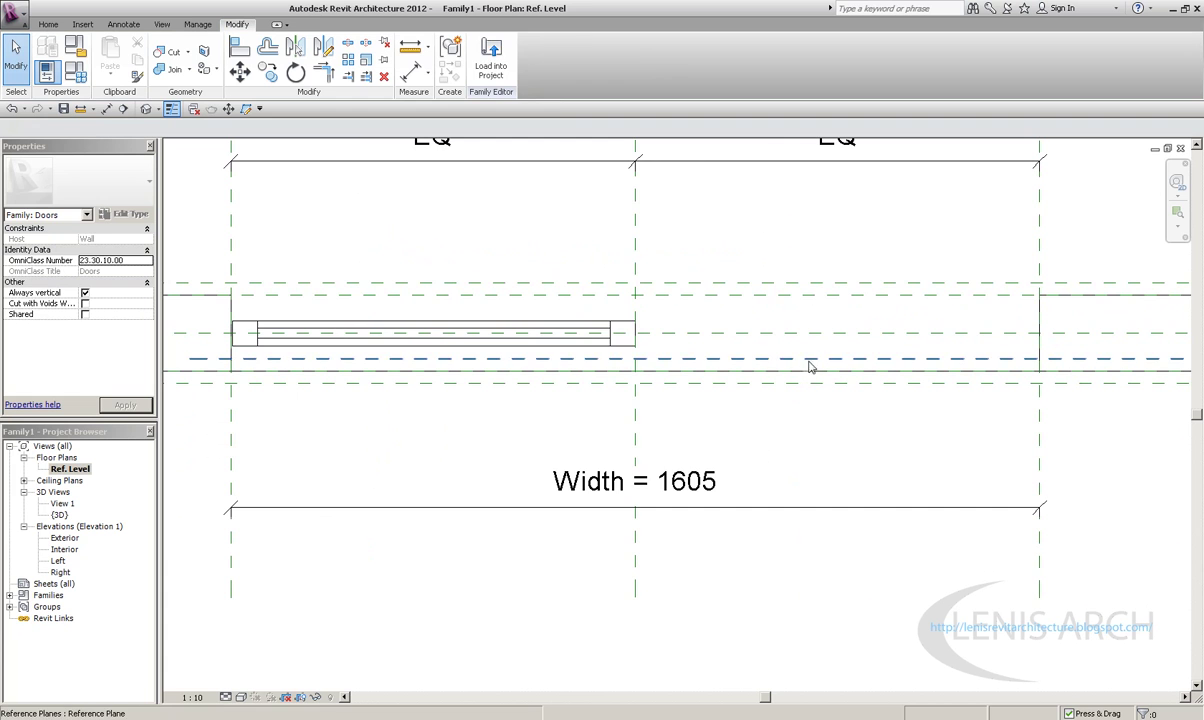
Move the louvered panel with MV so its top edge sits on the wall's centre plane
left_click(810, 360)
middle_click_drag(215, 330, 704, 370)
scroll(697, 410, "up", 1)
left_click(704, 336)
left_click(978, 345)
key("m")
key("v")
scroll(826, 477, "up", 1)
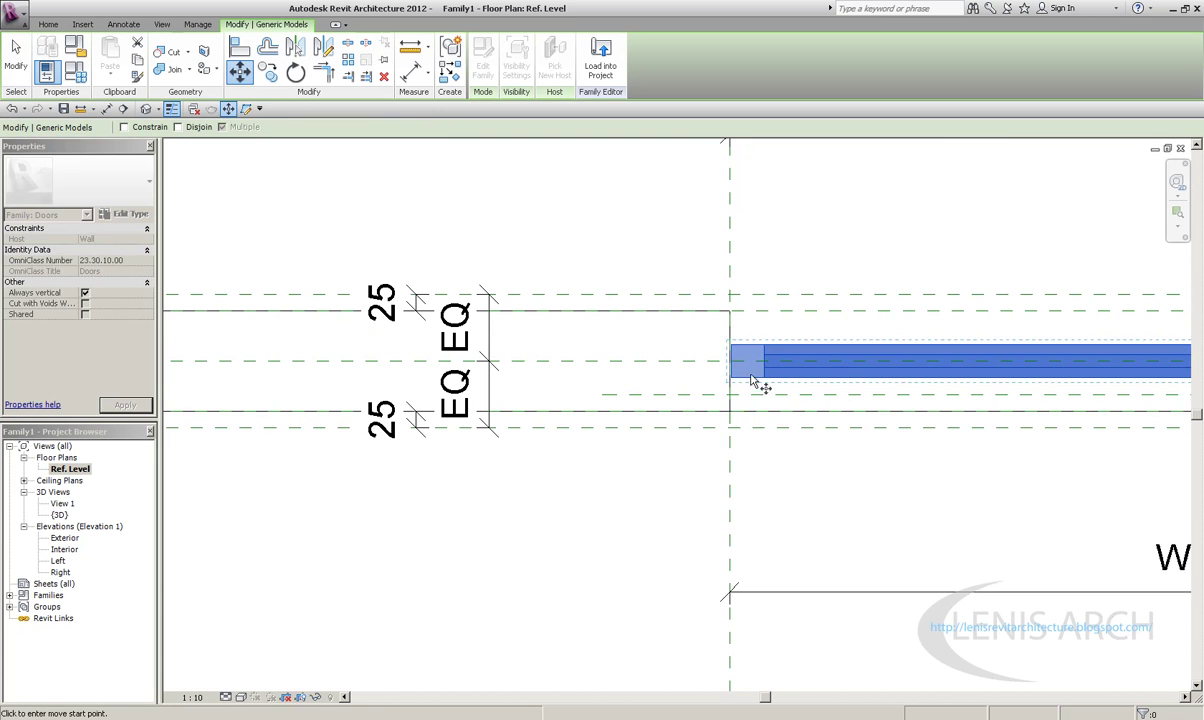
left_click(750, 395)
scroll(750, 395, "up", 1)
scroll(715, 380, "up", 1)
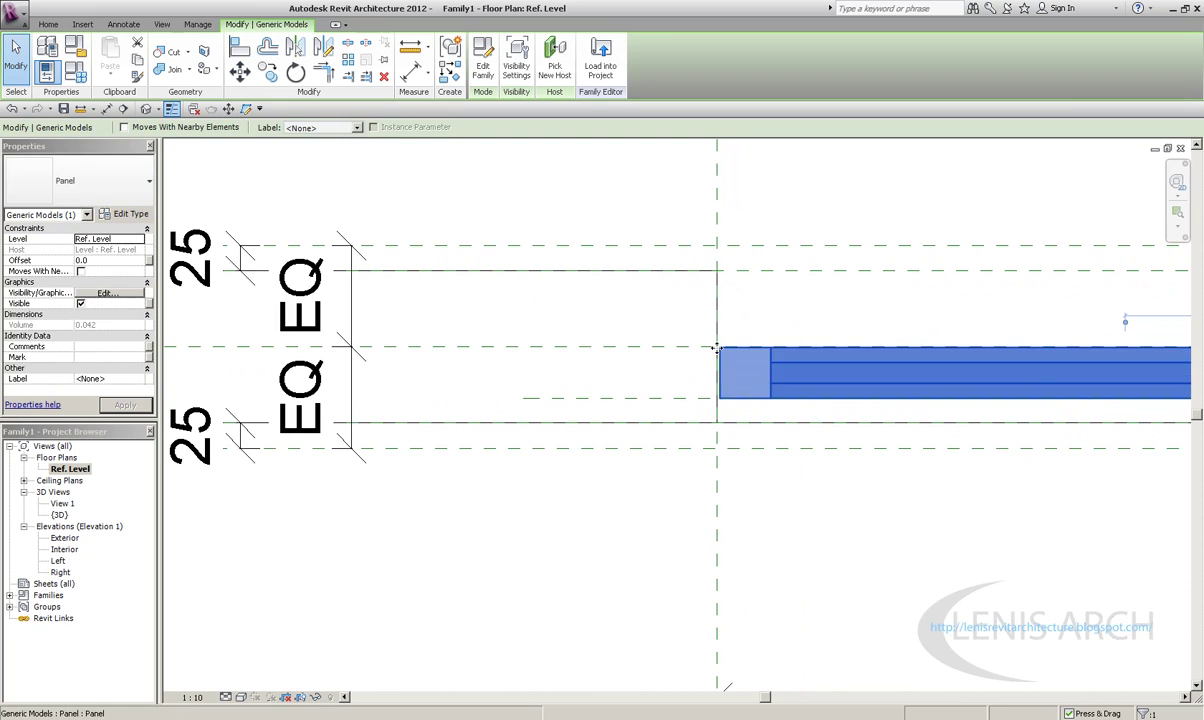
key("Escape")
scroll(617, 442, "up", 1)
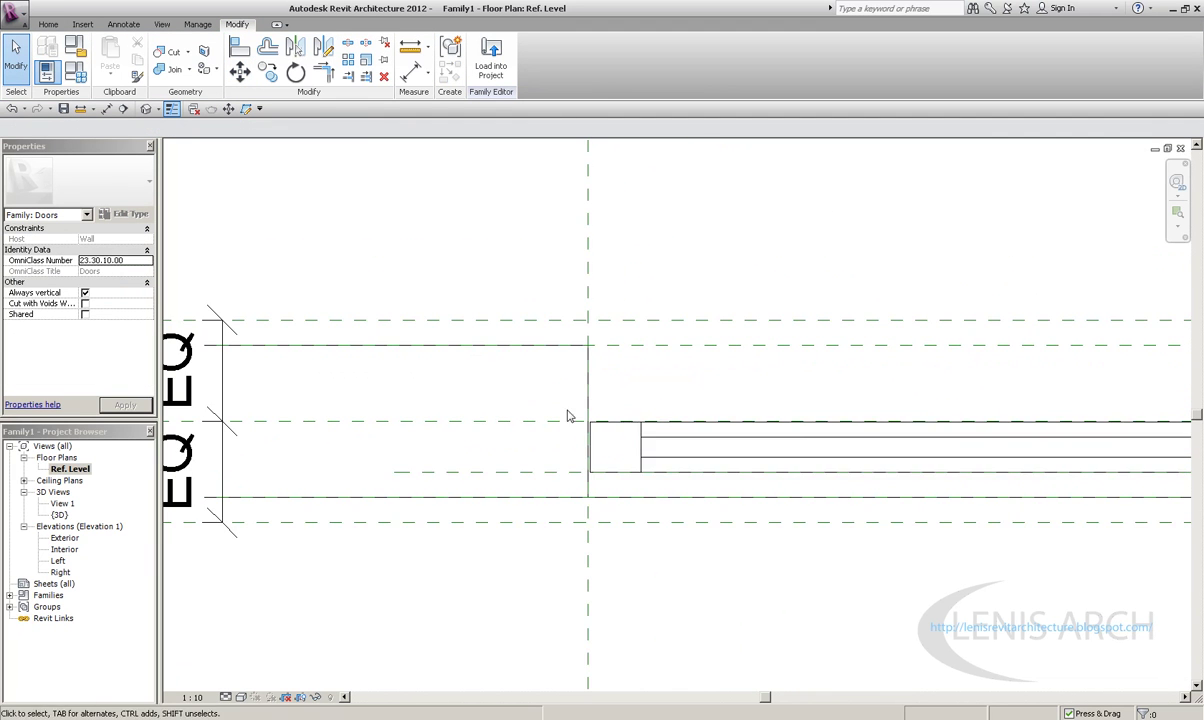
middle_click_drag(570, 414, 269, 473)
Select the new reference plane and check its 24.5 temporary dimension to the panel
scroll(557, 476, "down", 1)
scroll(716, 397, "up", 1)
scroll(791, 439, "down", 1)
scroll(510, 480, "up", 1)
left_click(459, 515)
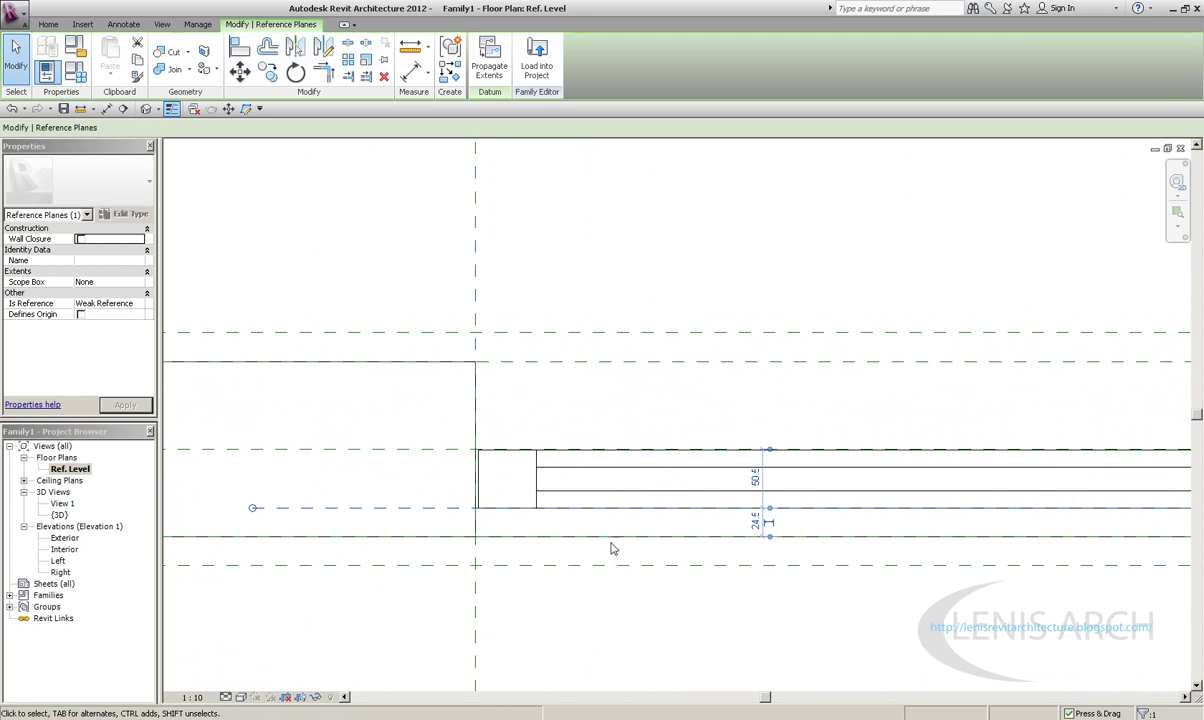
left_click(760, 530)
key("Escape")
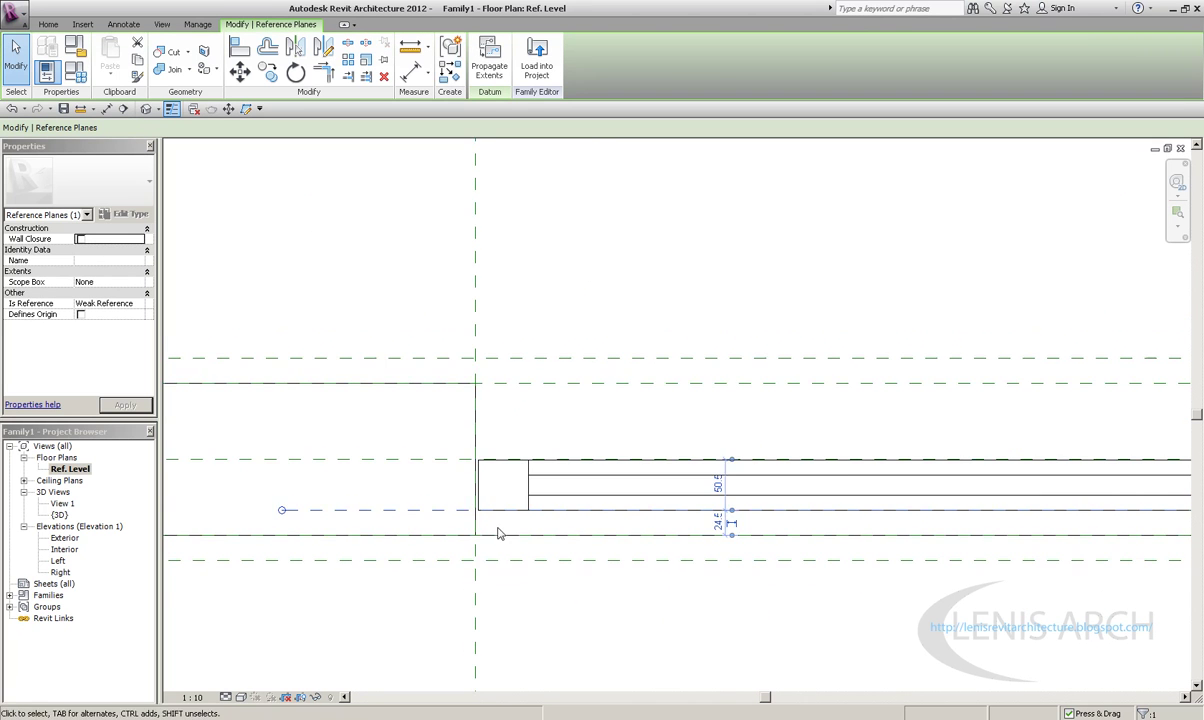
key("Escape")
scroll(553, 328, "down", 2)
middle_click_drag(809, 470, 789, 450)
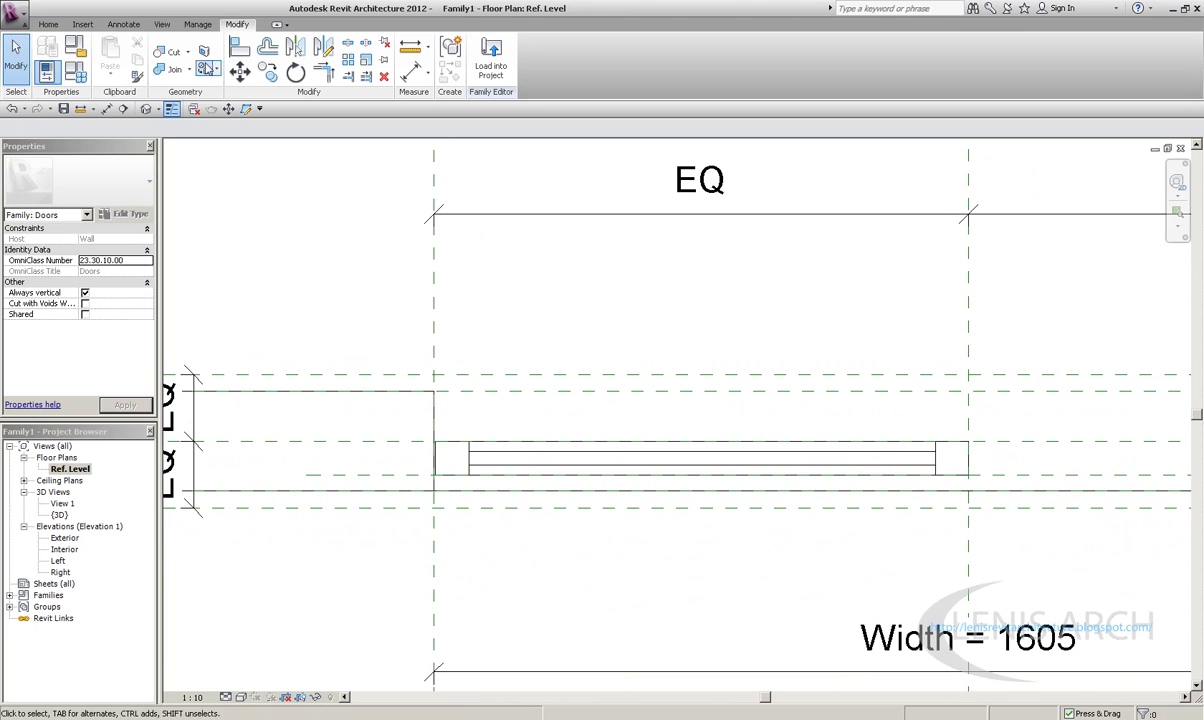
left_click(52, 25)
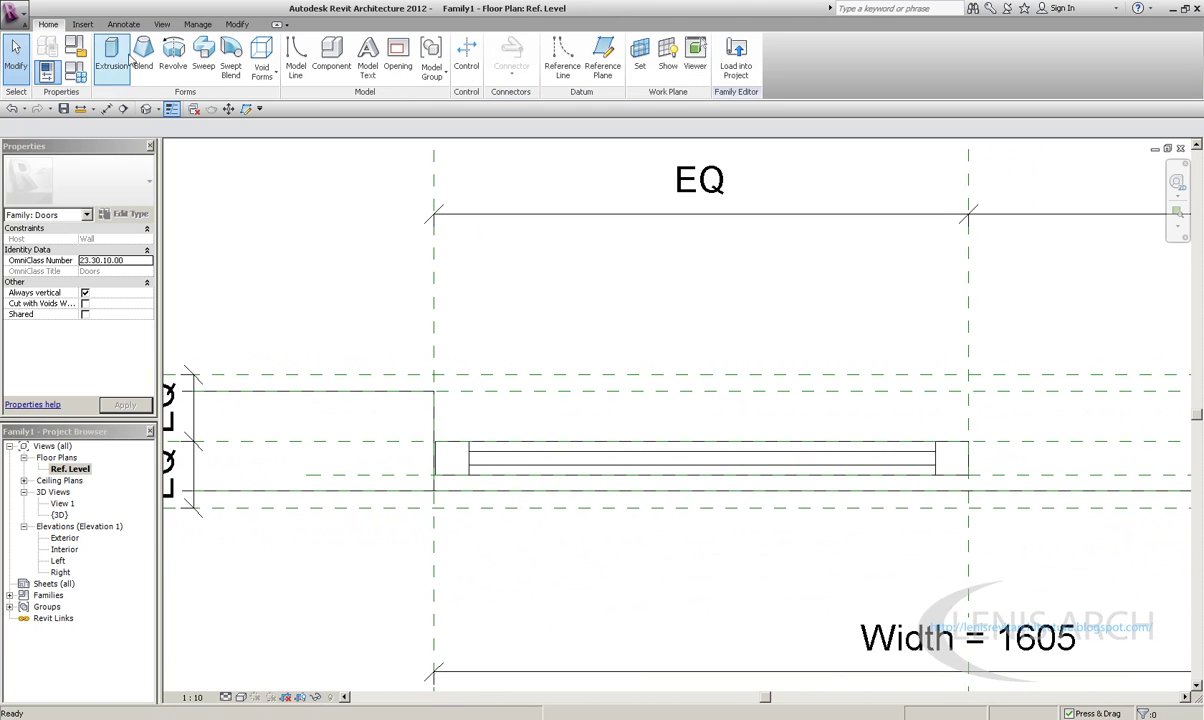
Draw a diagonal reference line from the panel's hinge corner down-right, about 865 long at 32°
left_click(602, 60)
key("Escape")
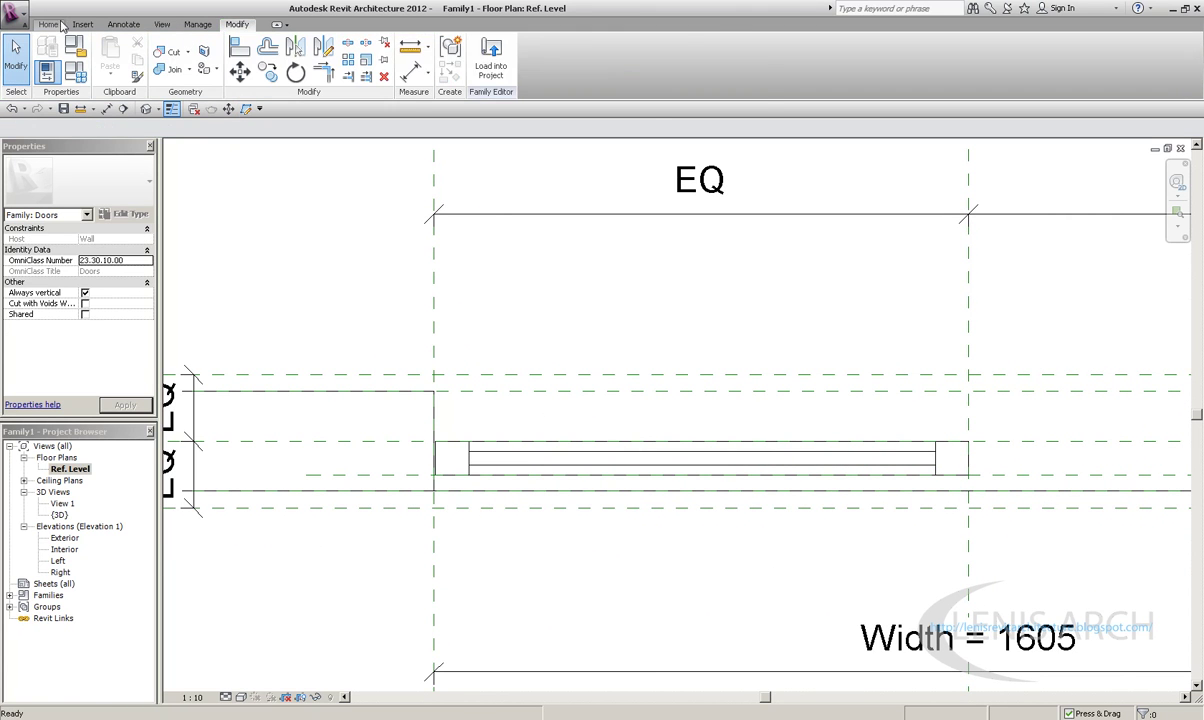
left_click(60, 24)
left_click(565, 60)
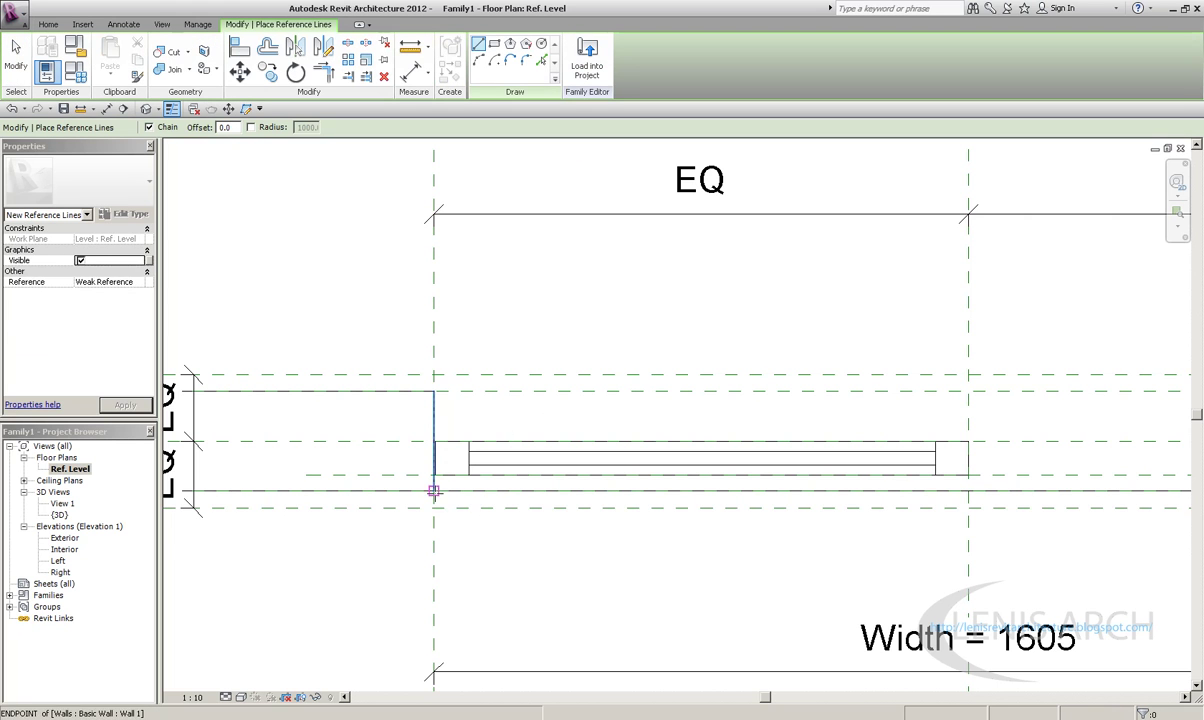
left_click(433, 491)
scroll(564, 537, "down", 1)
scroll(669, 575, "down", 1)
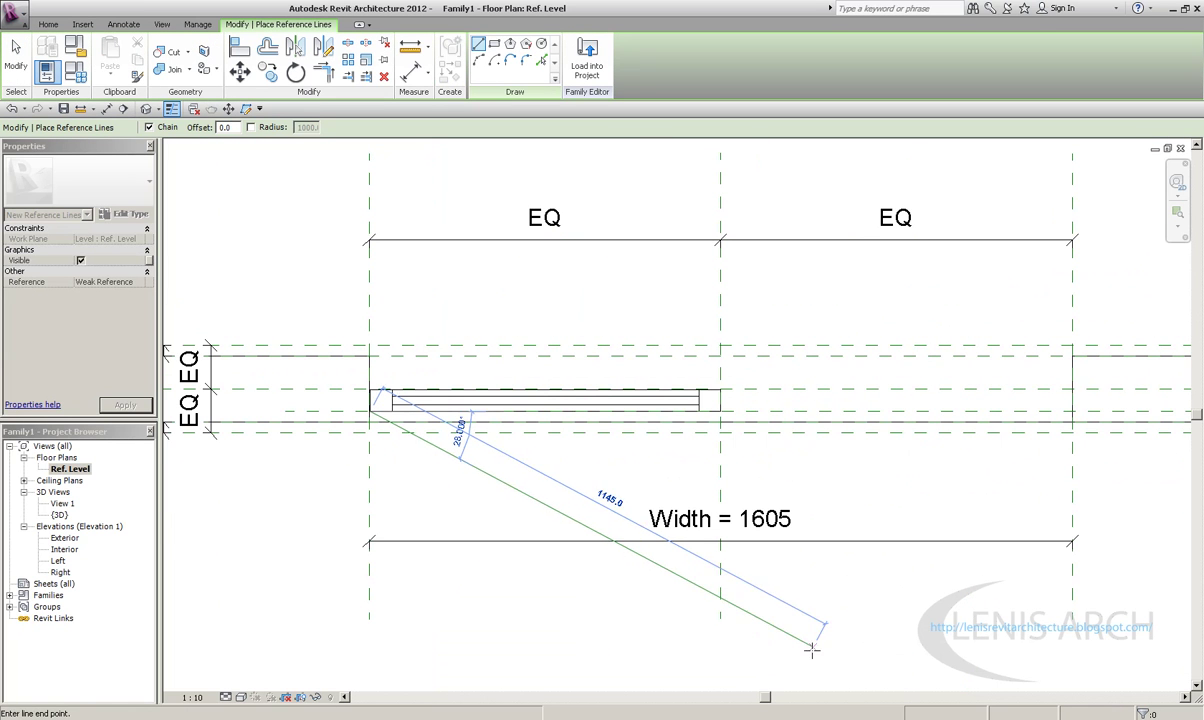
left_click(690, 611)
key("Escape")
key("Escape")
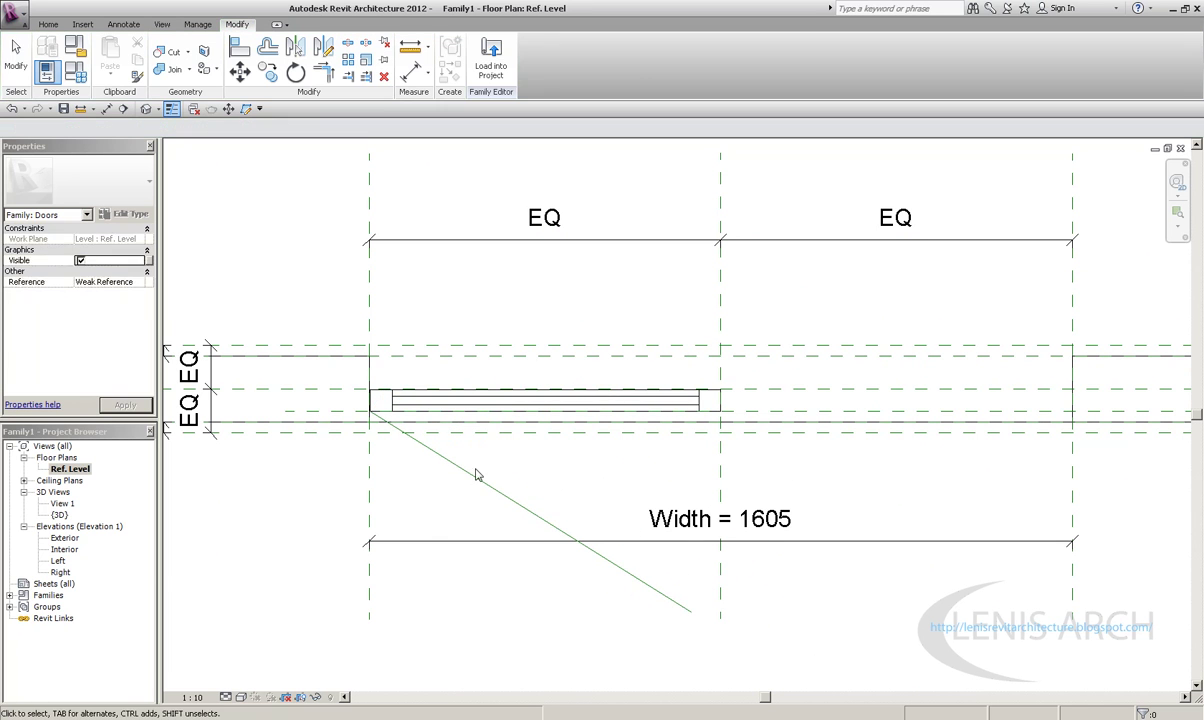
key("i")
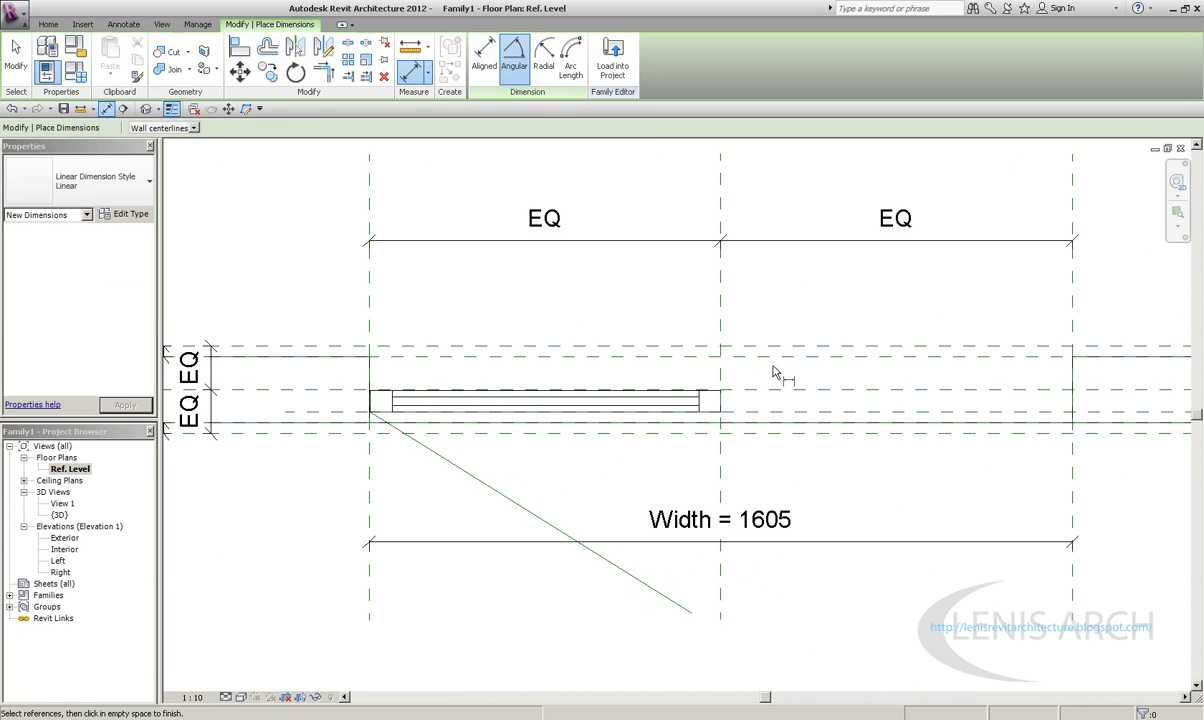
middle_click_drag(730, 407, 853, 421)
Add an angular dimension between the wall and the diagonal swing line
left_click(914, 408)
left_click(642, 519)
left_click(676, 521)
key("Escape")
key("Escape")
Enter a 30° angle on the swing line and snap its start onto the plane intersection
left_click(694, 553)
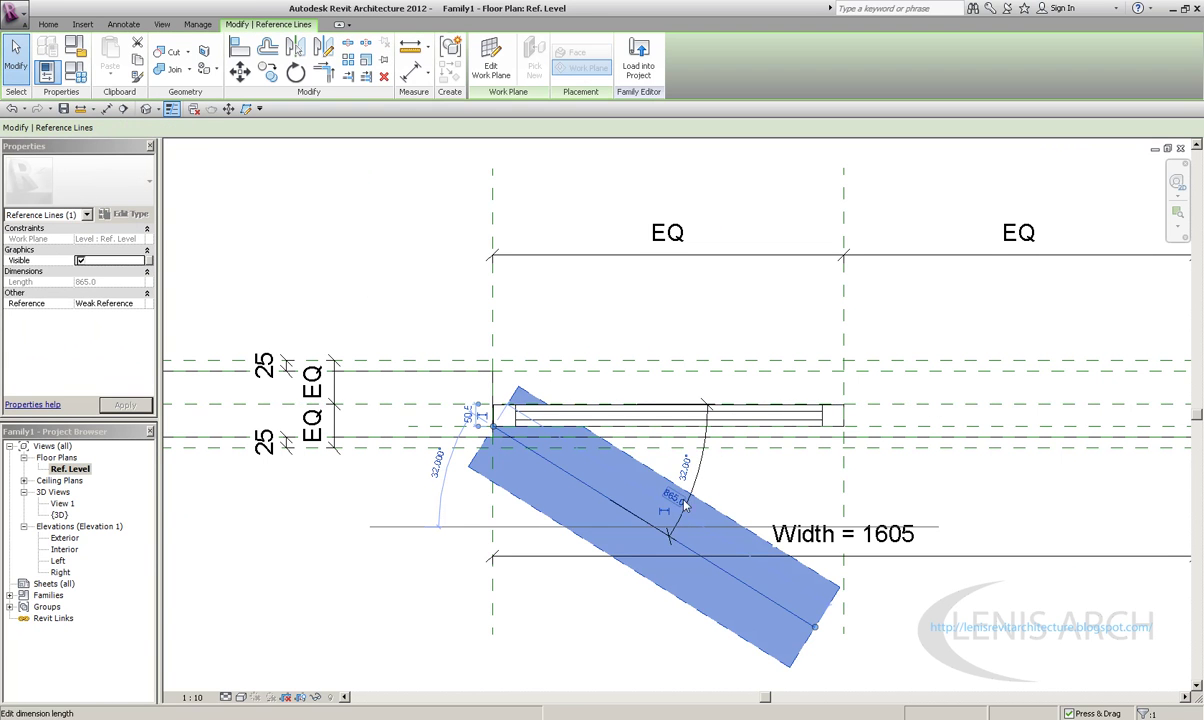
type("0")
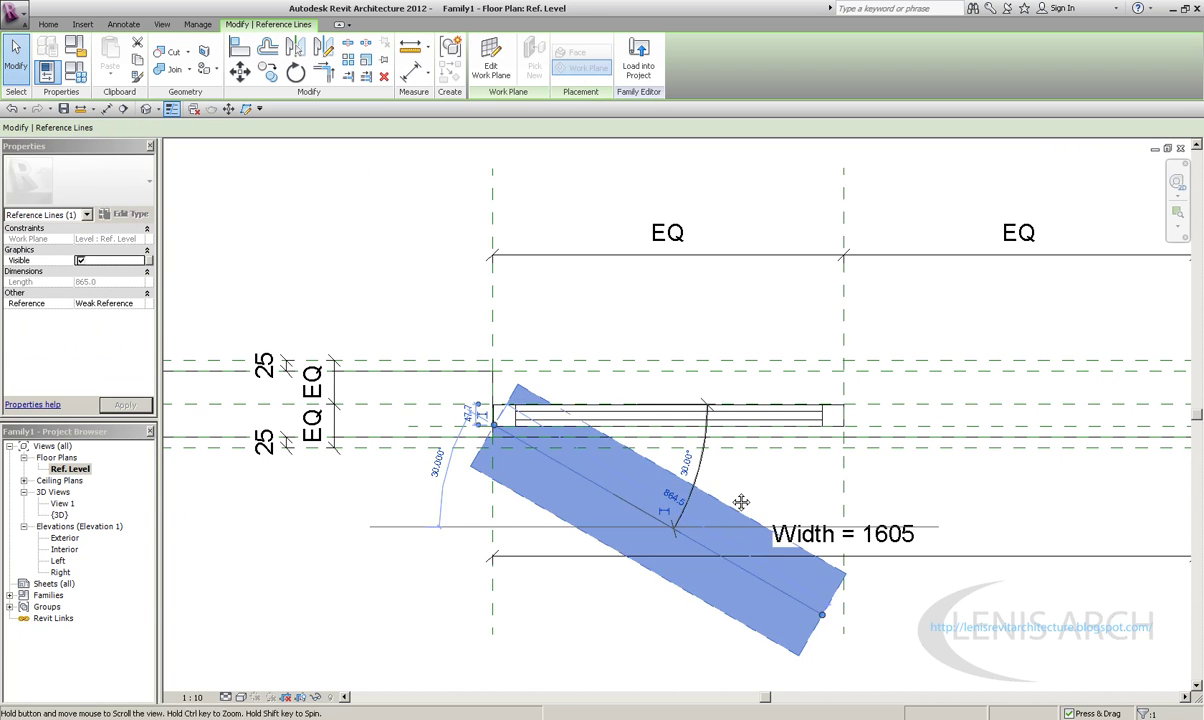
key("Return")
scroll(608, 440, "up", 2)
scroll(608, 440, "up", 2)
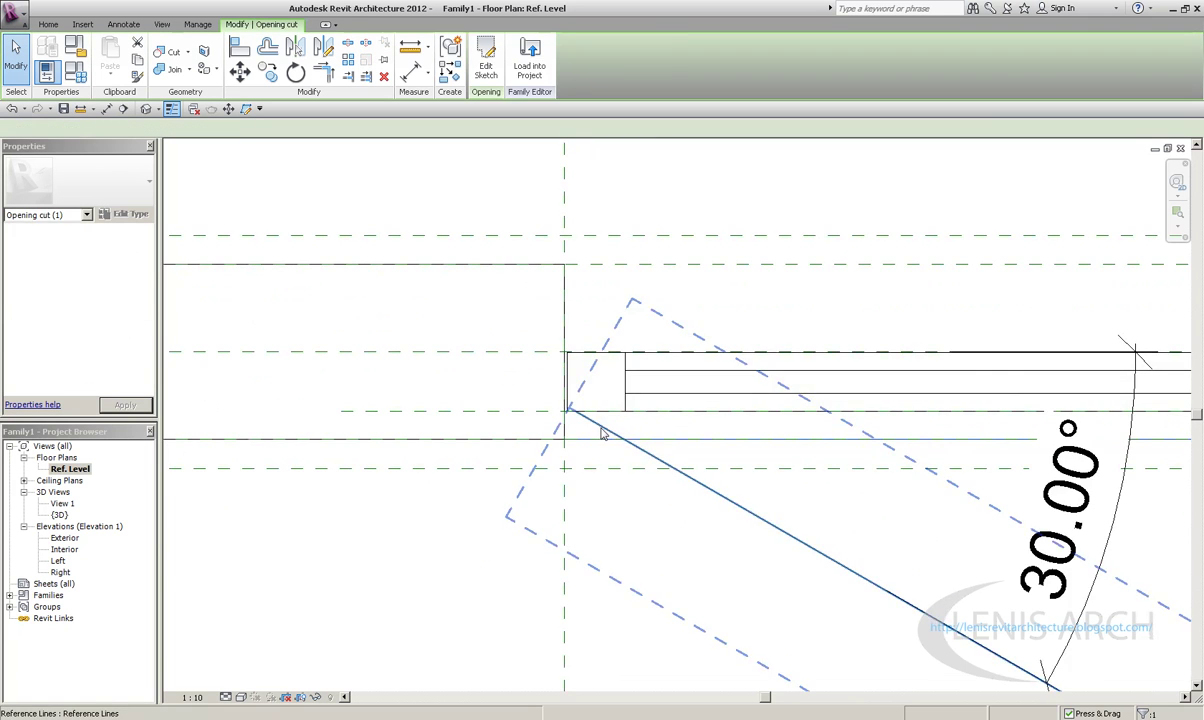
left_click(572, 412)
scroll(576, 405, "up", 4)
left_click_drag(579, 401, 565, 407)
scroll(570, 410, "down", 1)
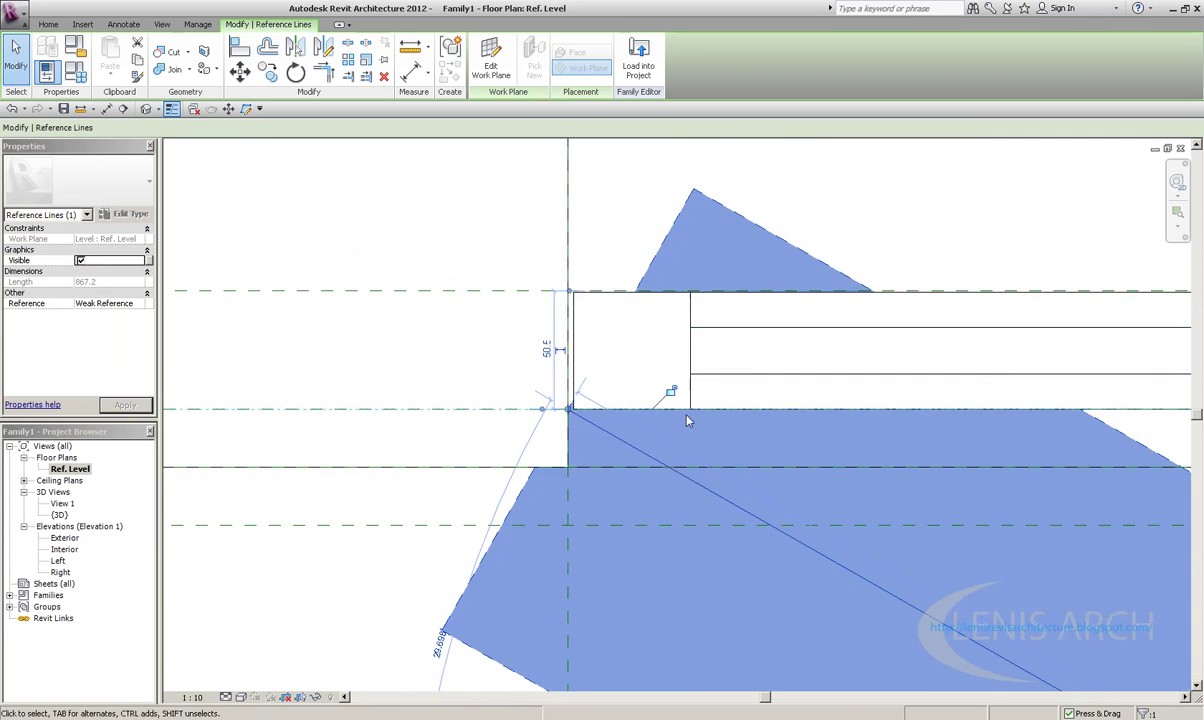
scroll(674, 401, "down", 3)
scroll(548, 363, "down", 2)
scroll(384, 298, "down", 1)
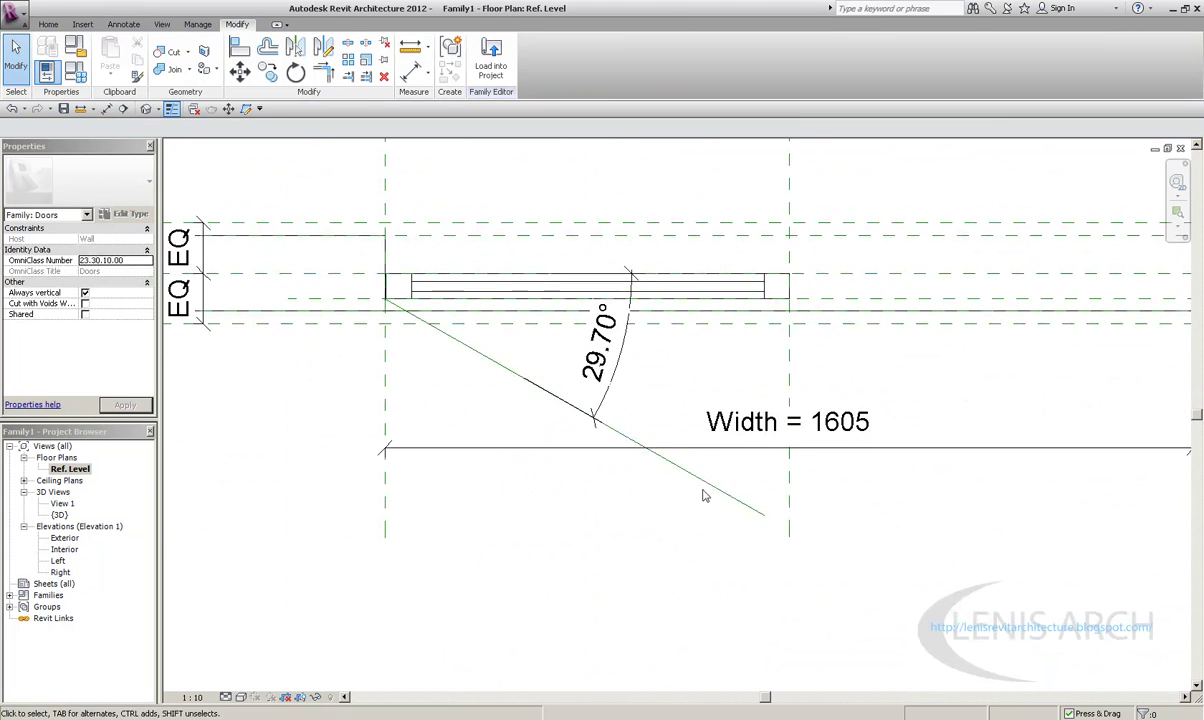
key("Escape")
Swing the line's end around until the angular dimension reads 30.00°
left_click_drag(762, 518, 739, 556)
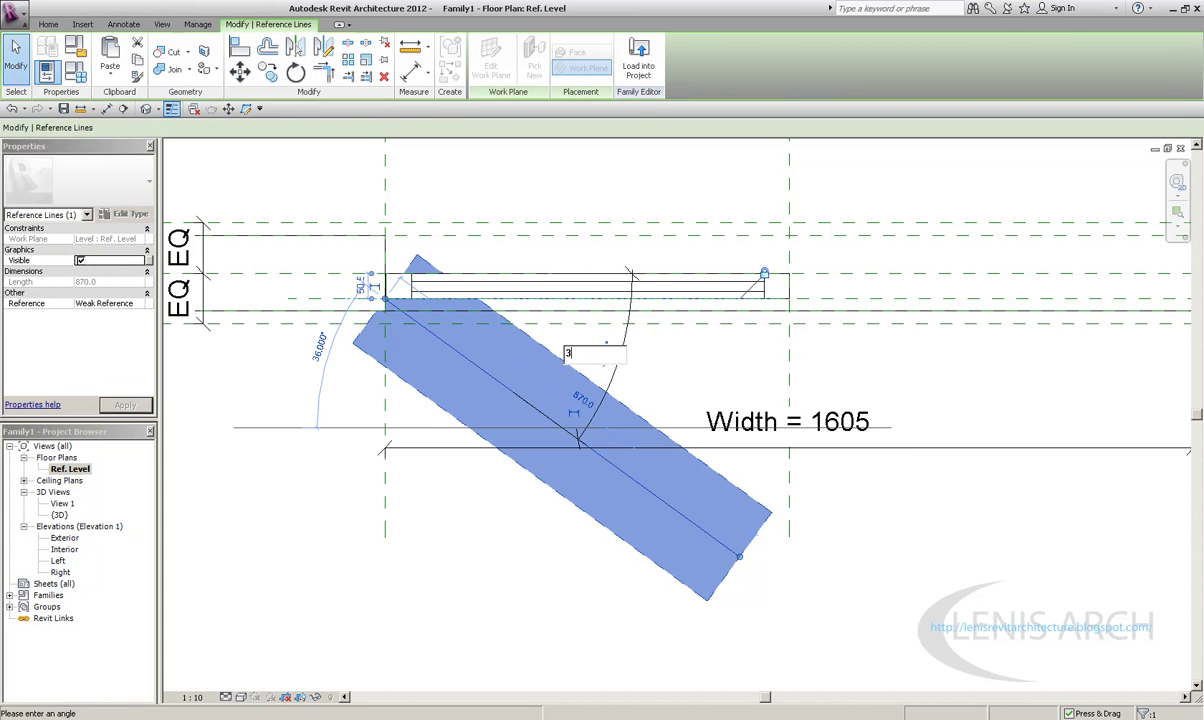
type("0")
key("Return")
left_click(720, 429)
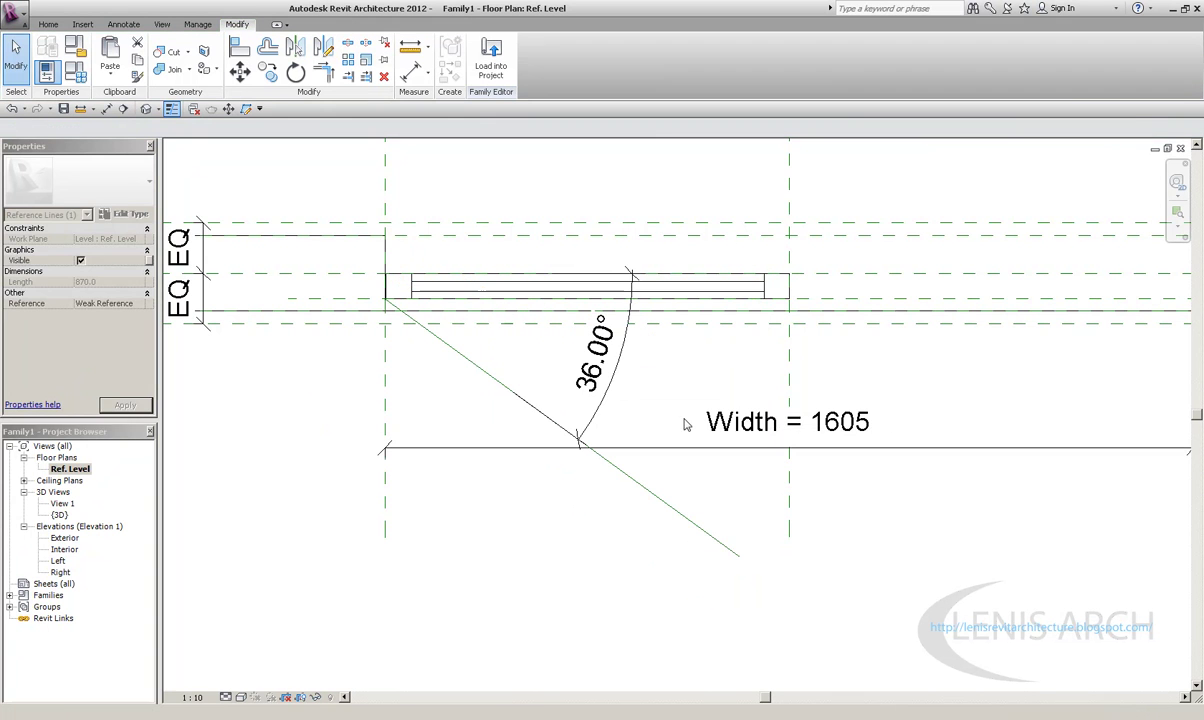
scroll(664, 395, "up", 2)
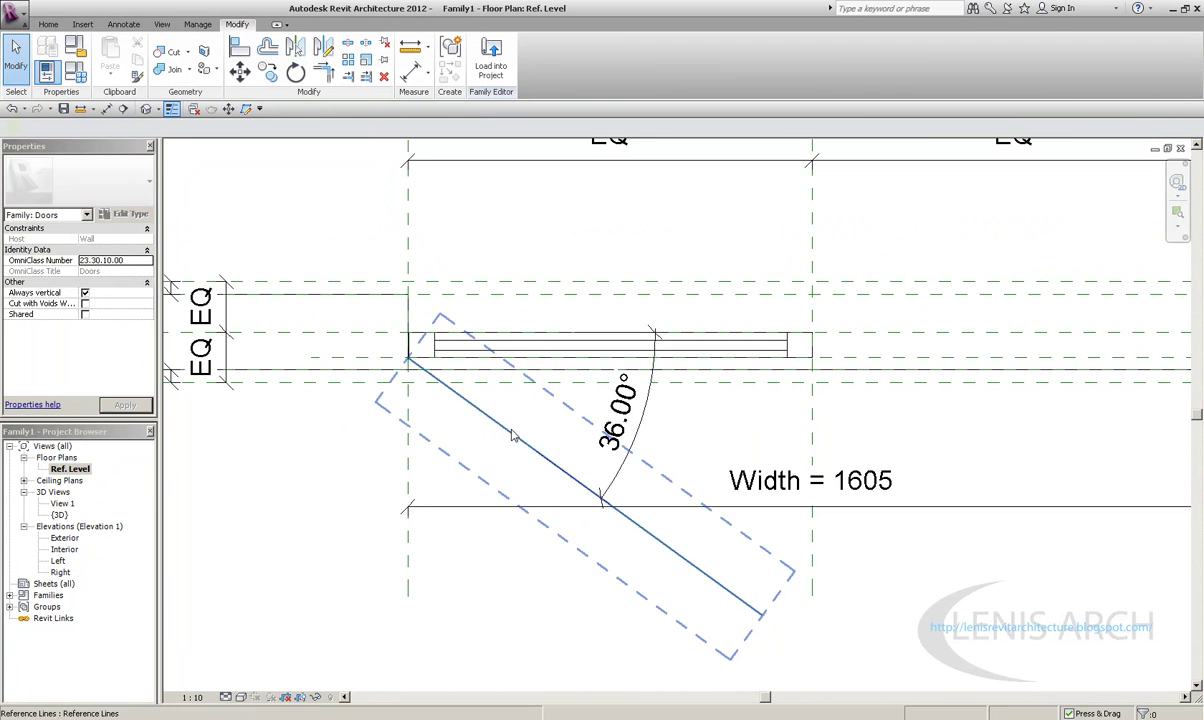
left_click(762, 612)
left_click_drag(764, 612, 771, 572)
left_click(658, 490)
middle_click_drag(664, 492, 663, 495)
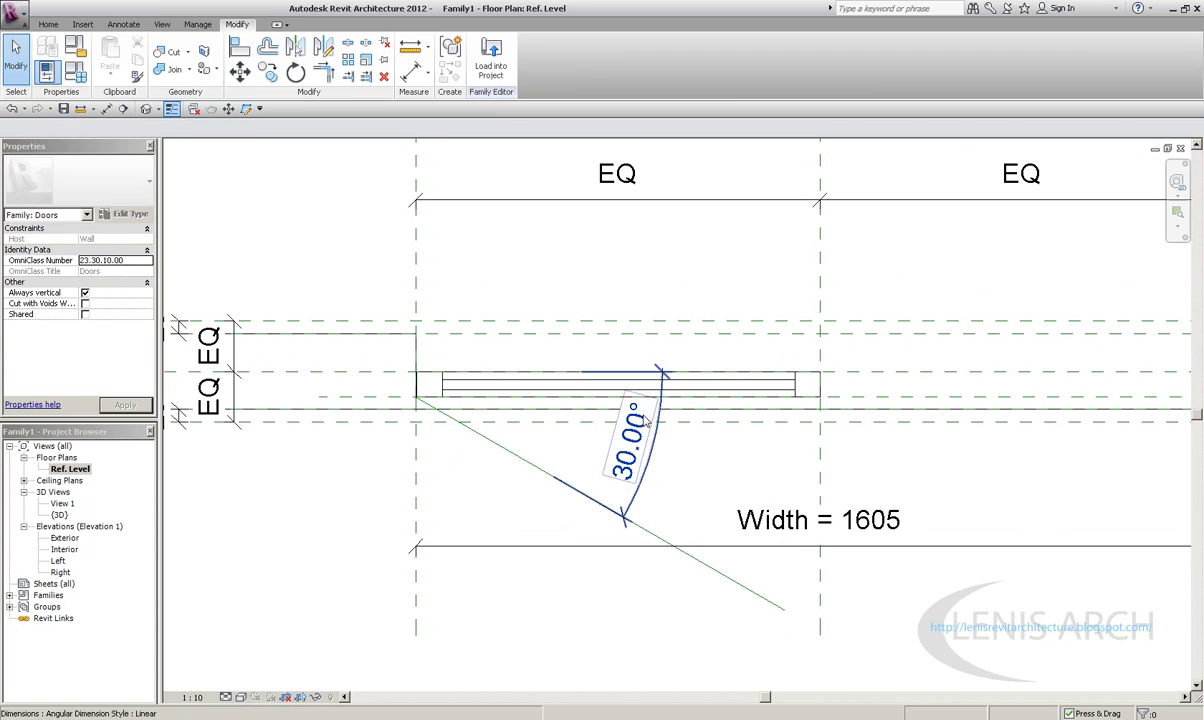
Close the 3D, Interior elevation and Panel Front elevation windows, keeping only the Ref. Level plan
left_click(1166, 149)
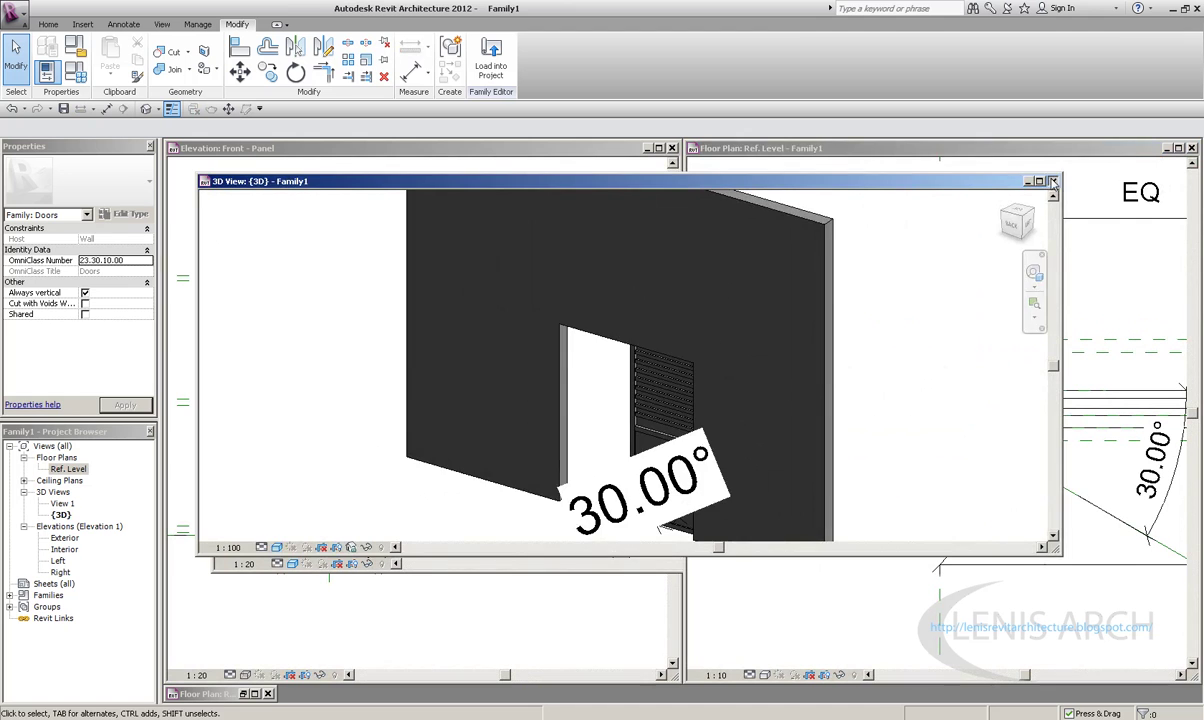
left_click(1053, 182)
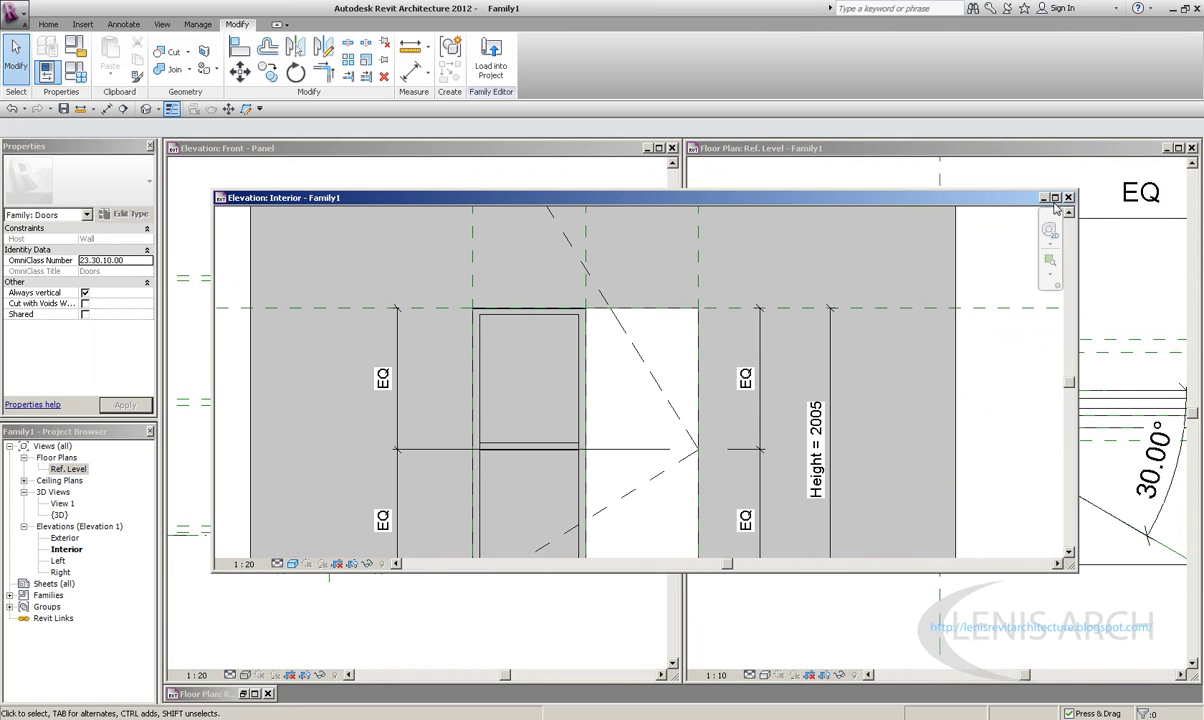
left_click(1055, 198)
left_click(1180, 148)
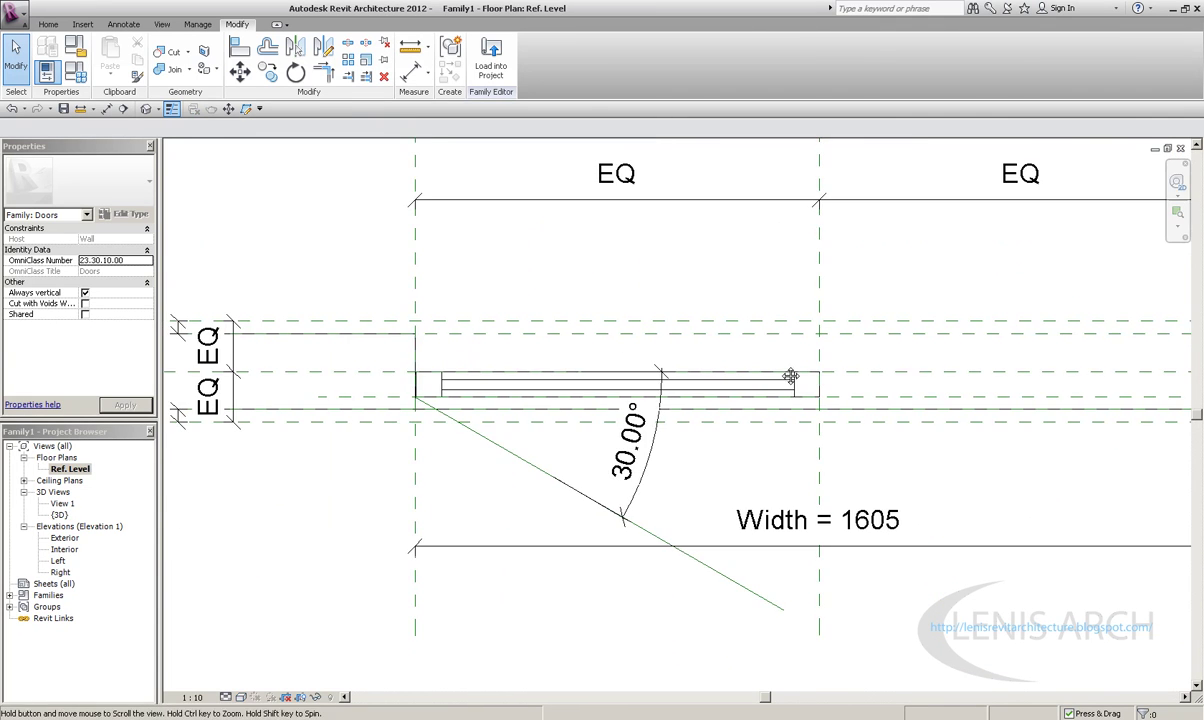
left_click(1167, 149)
scroll(301, 223, "down", 3)
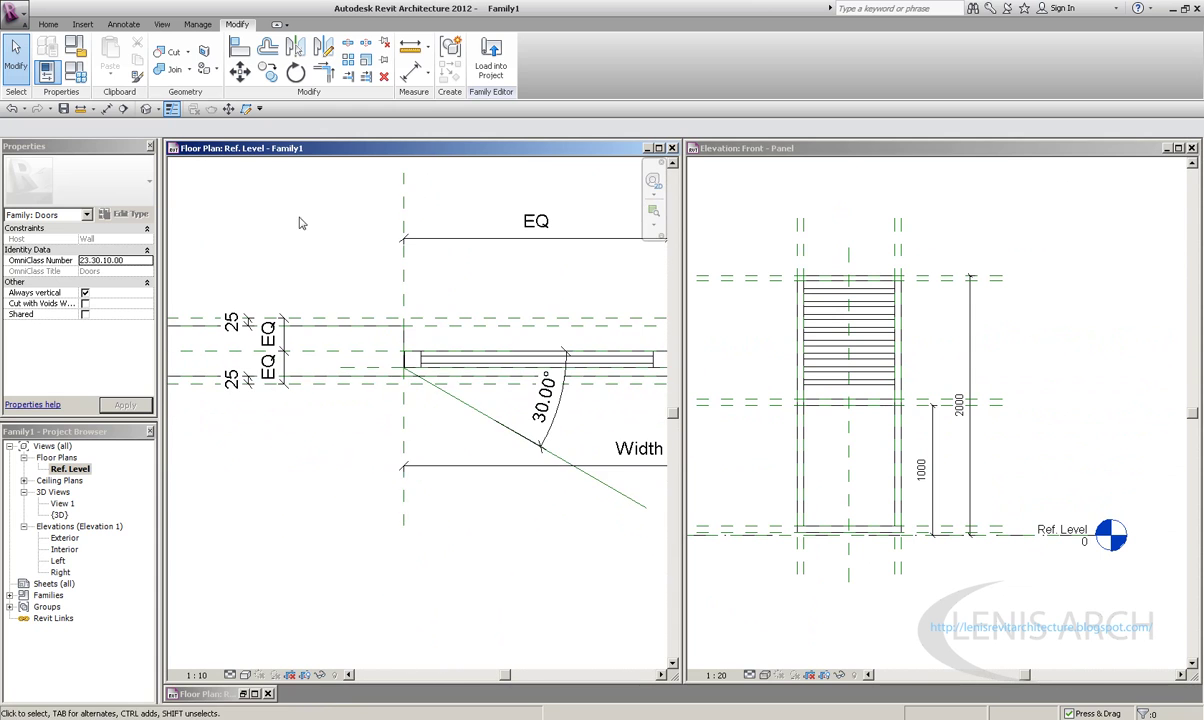
scroll(743, 253, "down", 2)
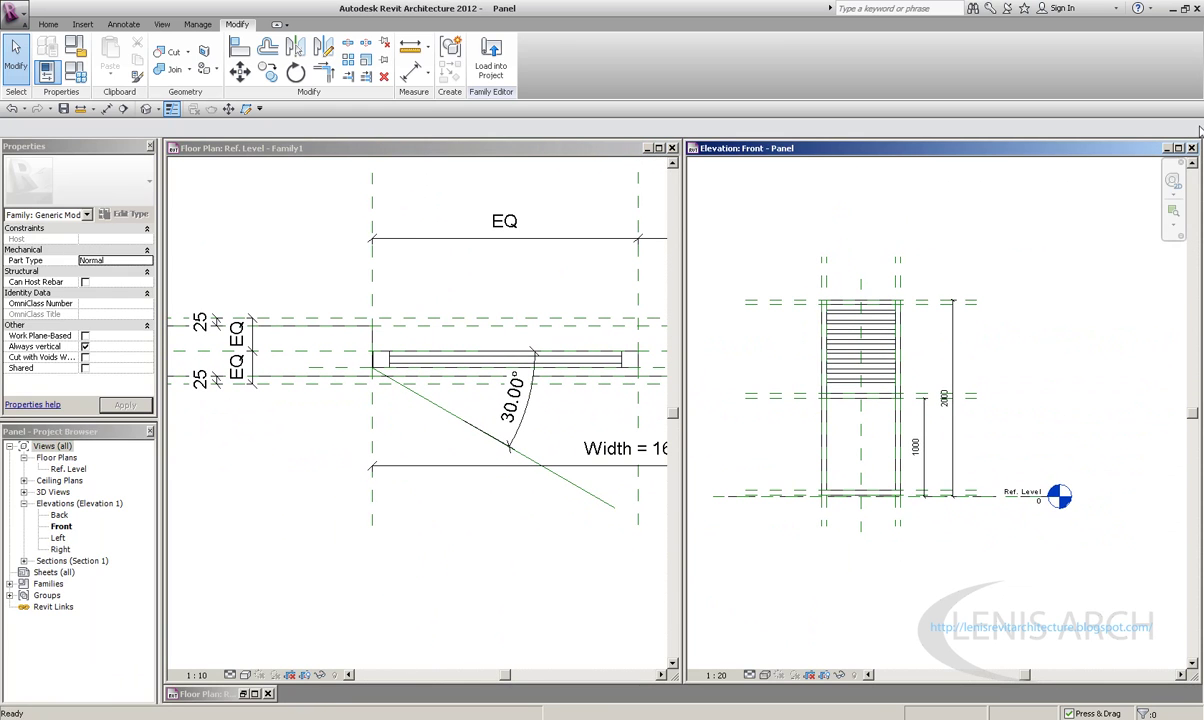
left_click(1191, 148)
middle_click_drag(479, 252, 527, 262)
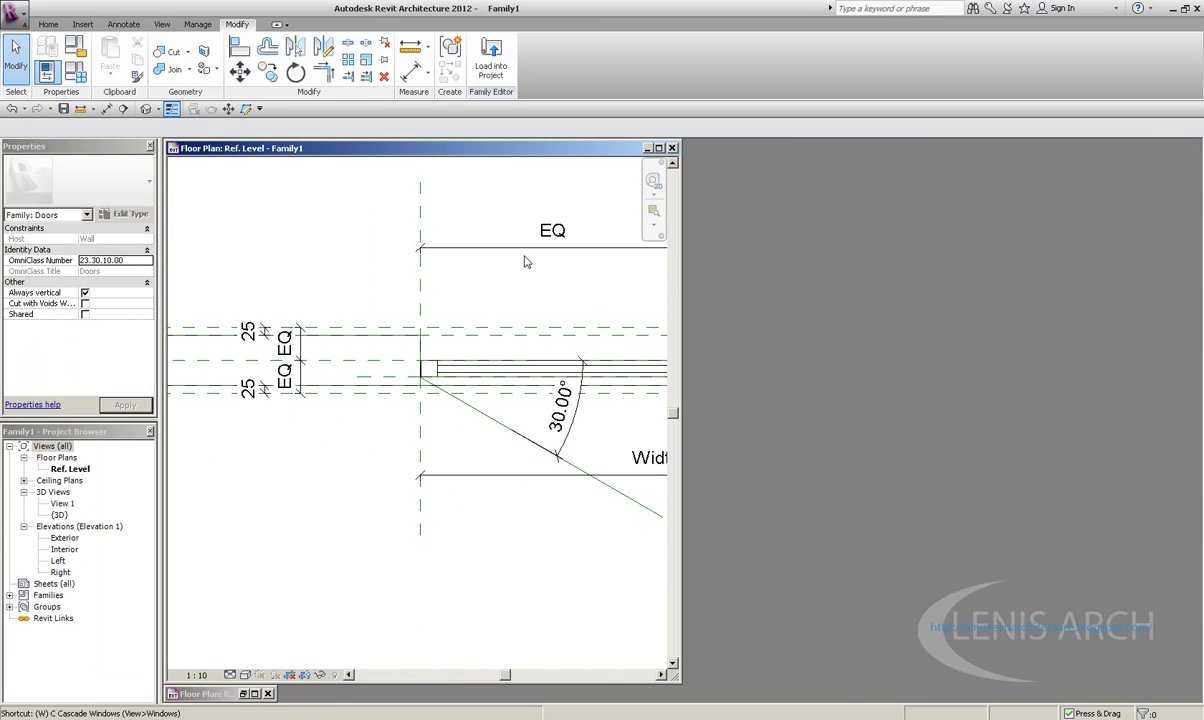
Tile the Door AC.WENGE and Family1 plans side by side with WT and make Family1 active
scroll(652, 482, "up", 2)
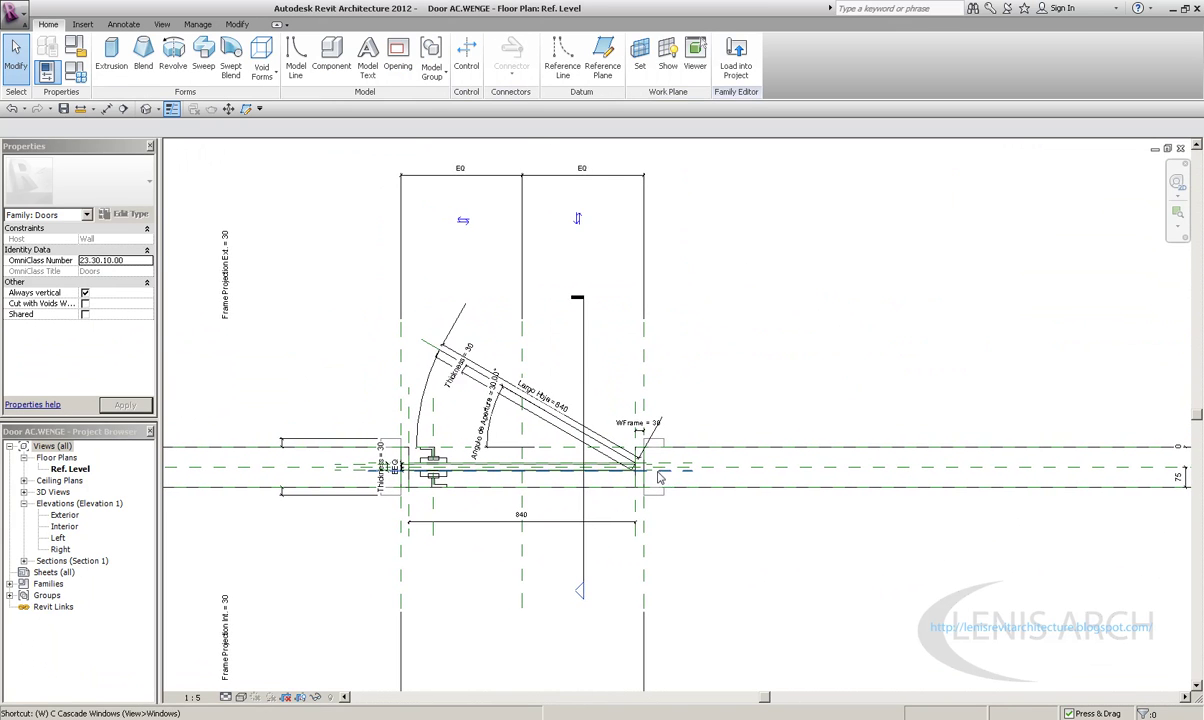
key("w")
key("t")
scroll(380, 432, "up", 2)
scroll(380, 432, "up", 2)
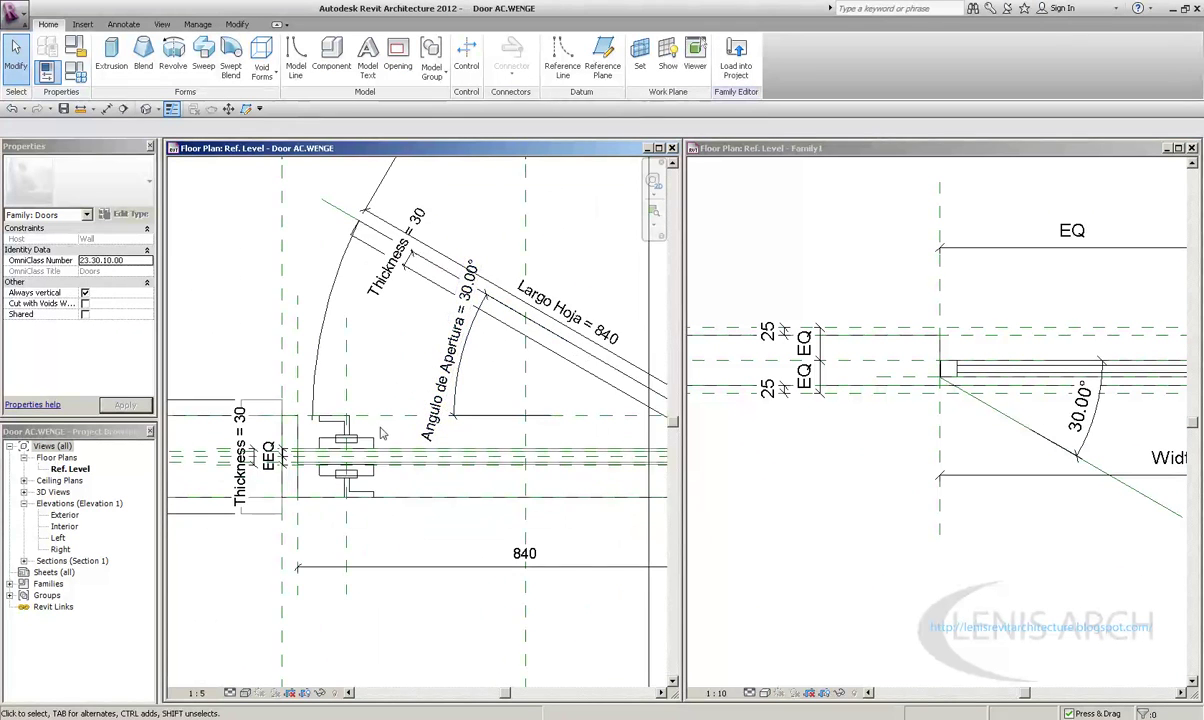
scroll(380, 432, "down", 1)
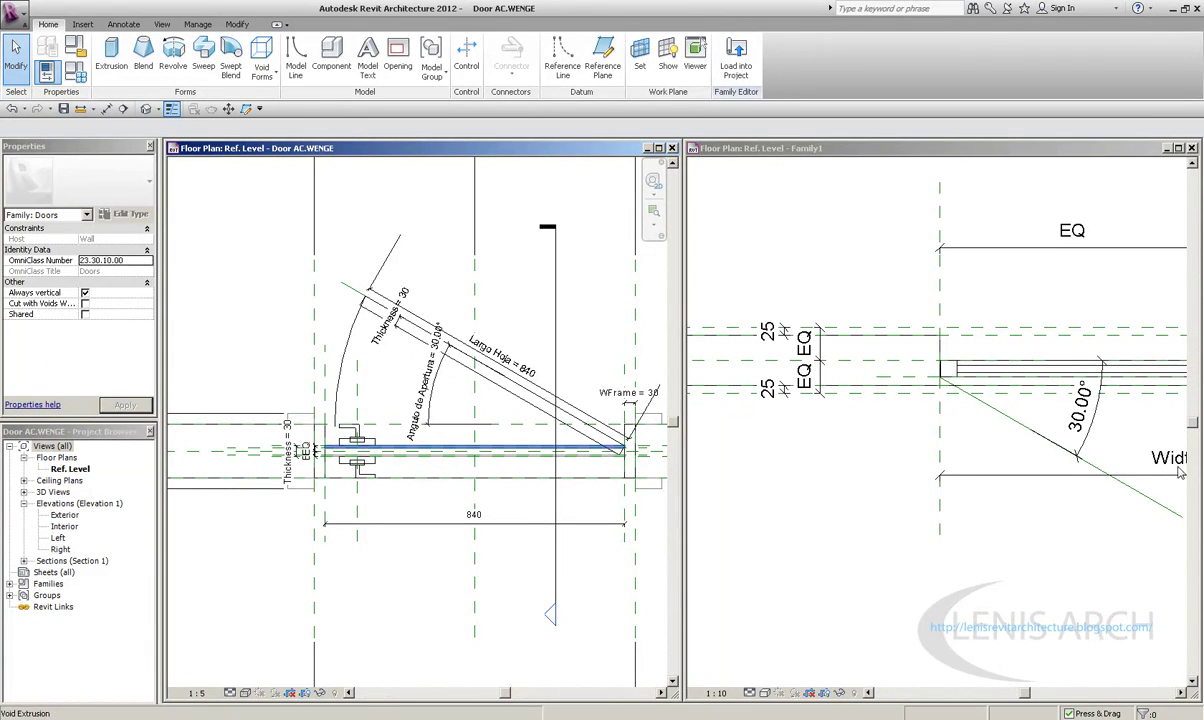
left_click(748, 513)
scroll(748, 513, "down", 2)
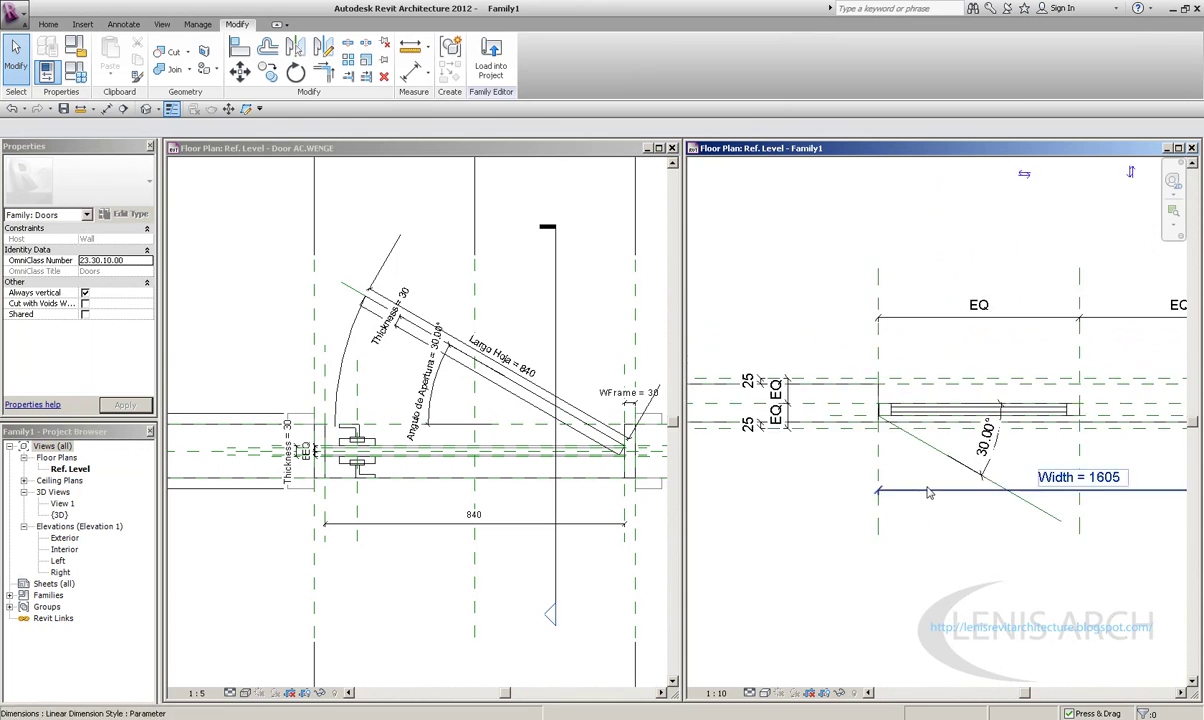
Mirror-copy the swing line across the Center (Left/Right) plane and snap its end onto the right reference plane
left_click(1015, 512)
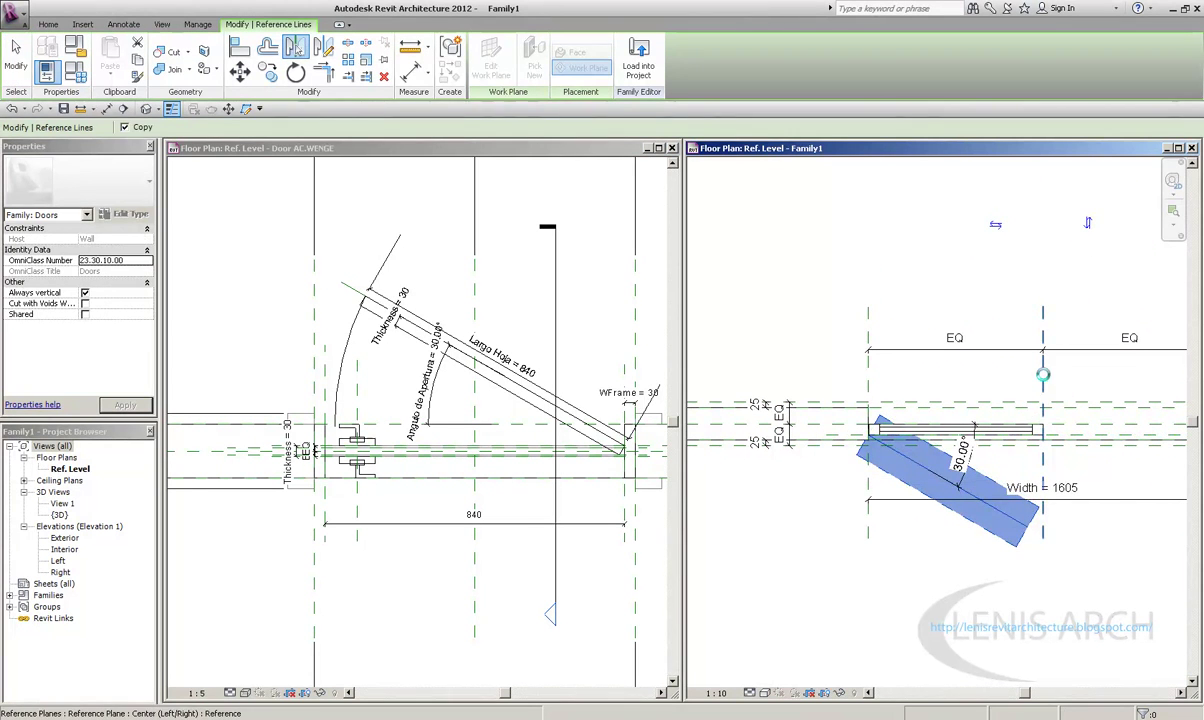
scroll(897, 427, "up", 1)
scroll(892, 560, "up", 1)
scroll(943, 560, "up", 1)
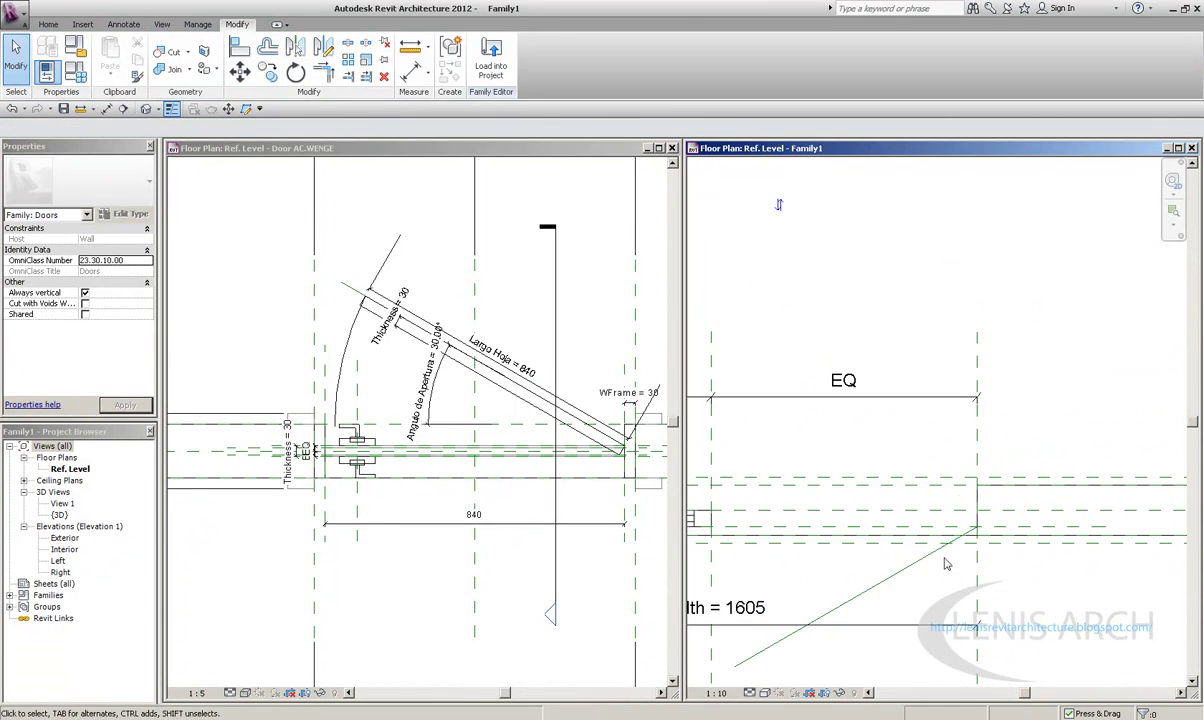
scroll(958, 532, "up", 1)
scroll(958, 532, "up", 2)
scroll(1012, 523, "up", 1)
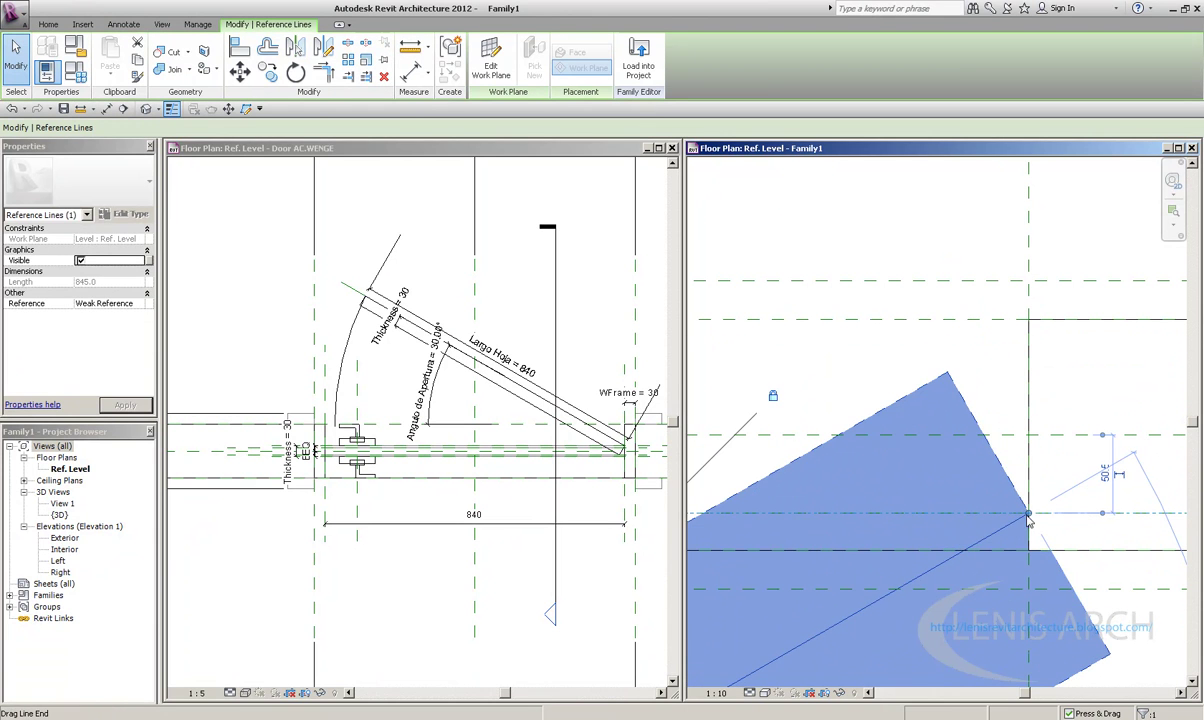
scroll(1029, 520, "down", 2)
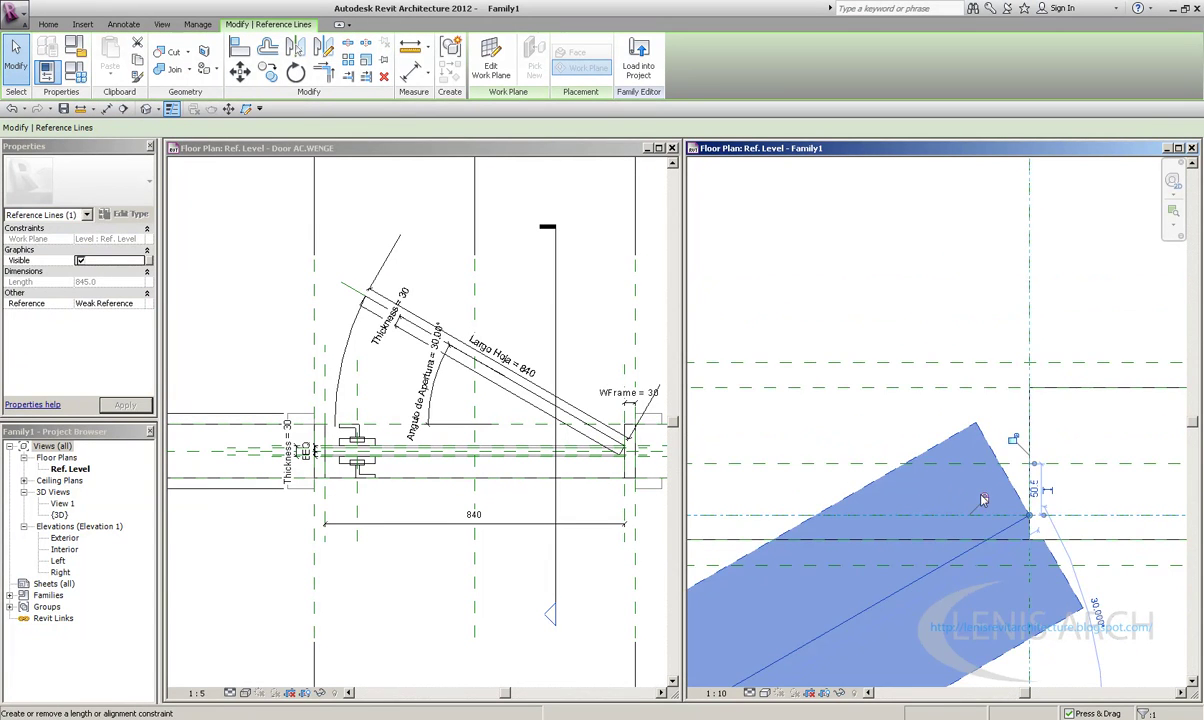
scroll(984, 500, "down", 1)
scroll(1021, 456, "down", 1)
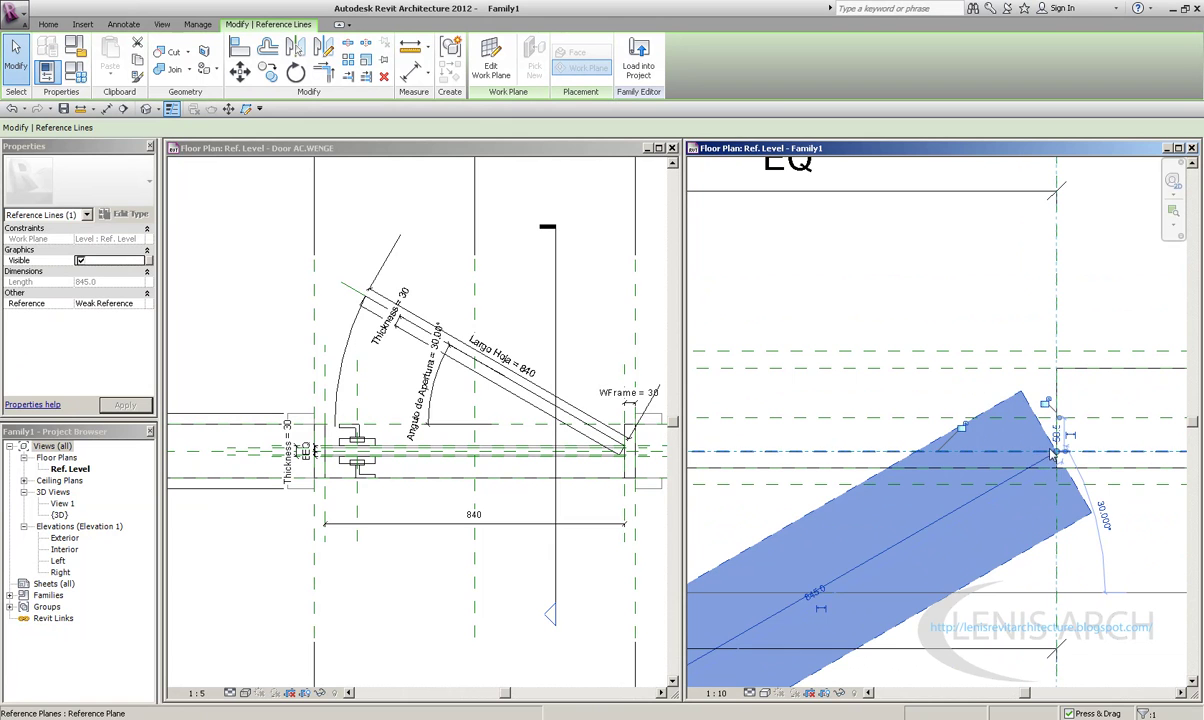
scroll(1100, 383, "down", 1)
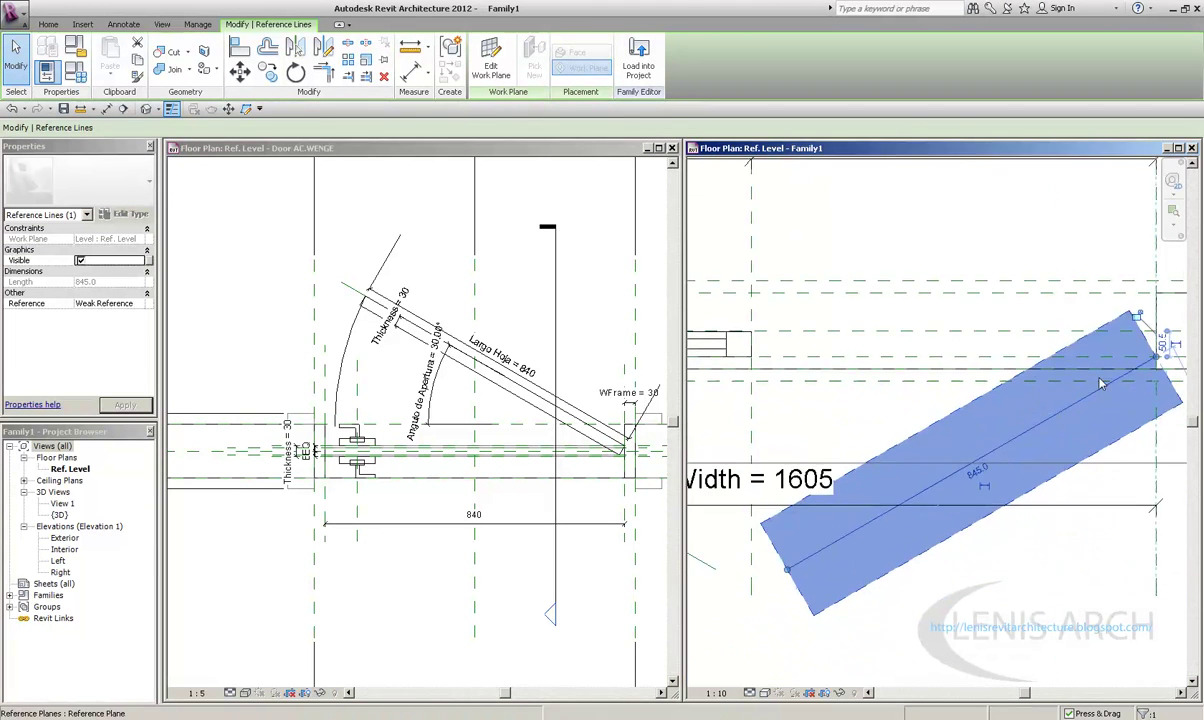
scroll(1100, 383, "down", 1)
left_click_drag(1130, 371, 1130, 388)
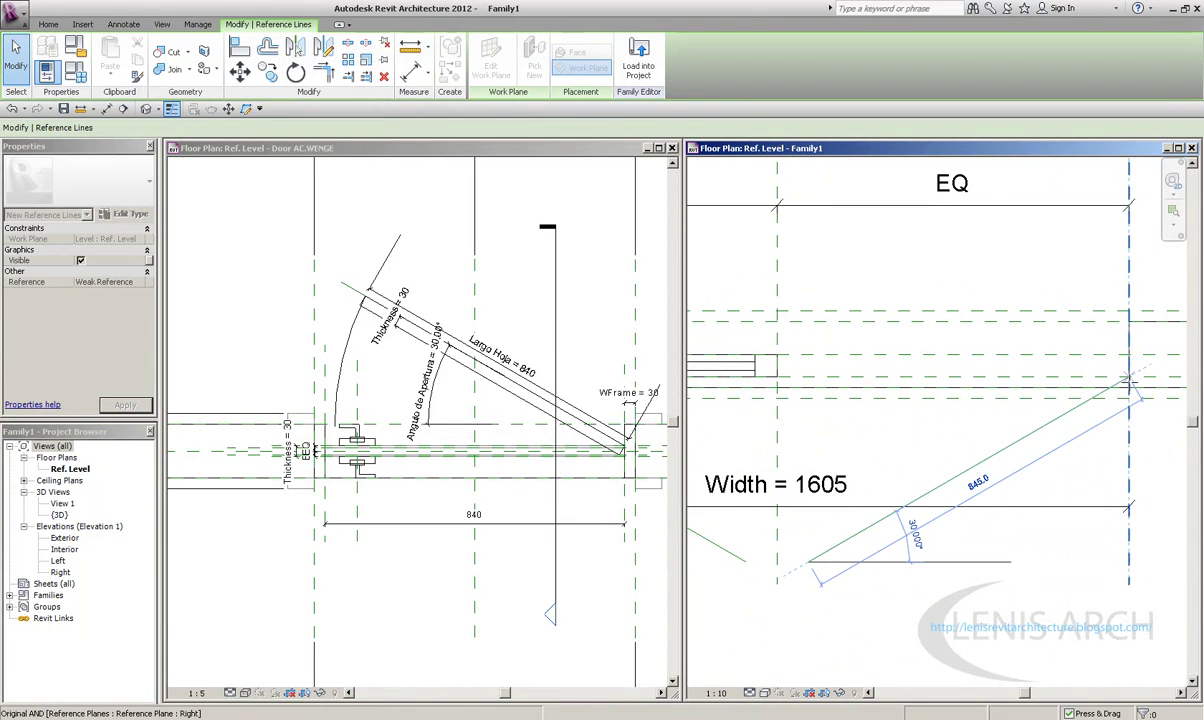
left_click(1008, 344)
scroll(958, 480, "down", 1)
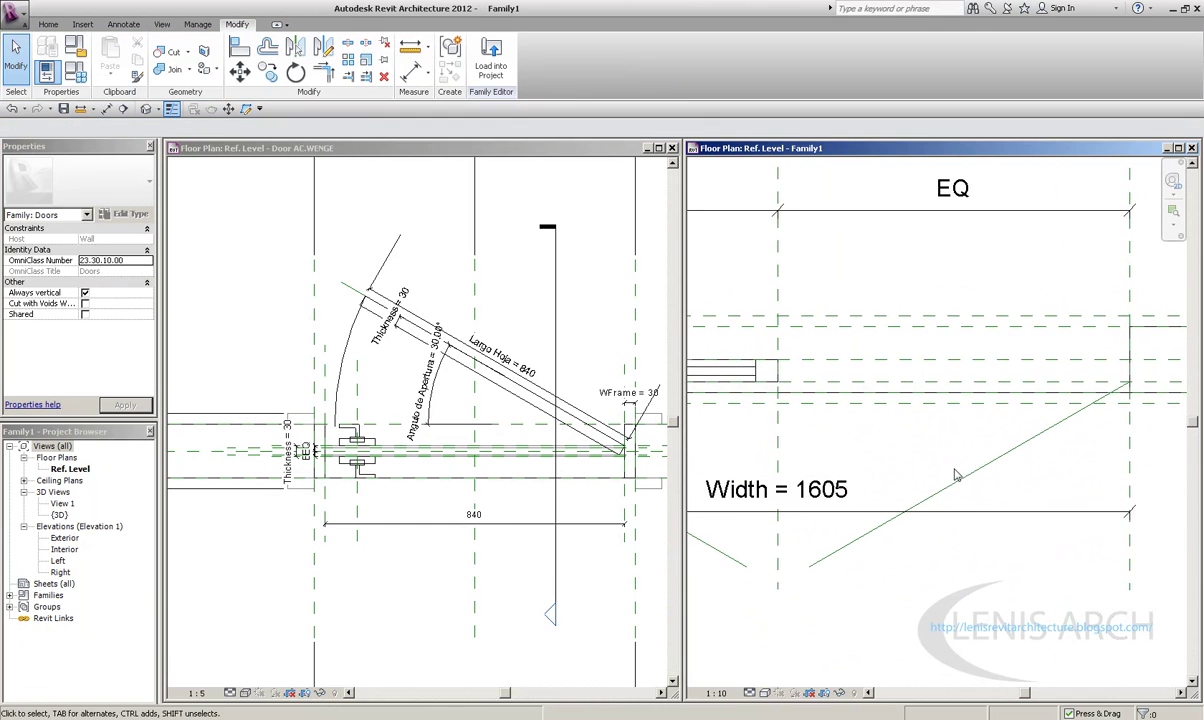
Dimension the right swing line's angle from the horizontal reference at 30.00°, cancelling a rejected 20° edit
key("i")
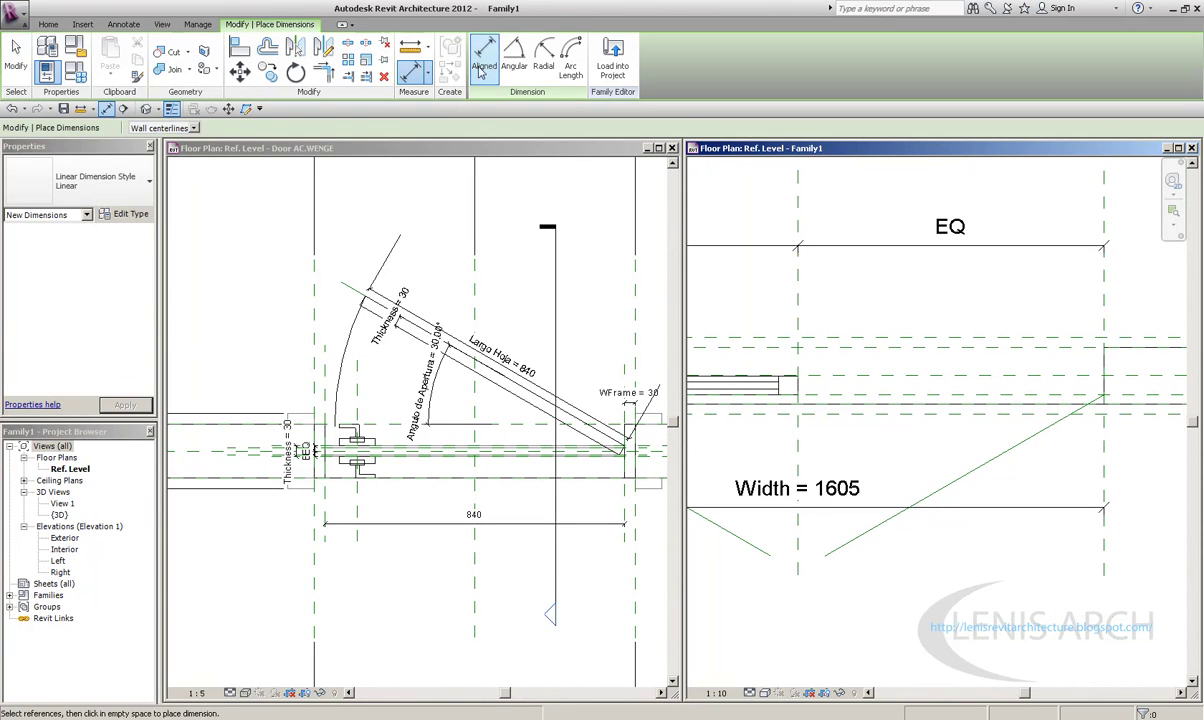
scroll(884, 405, "down", 1)
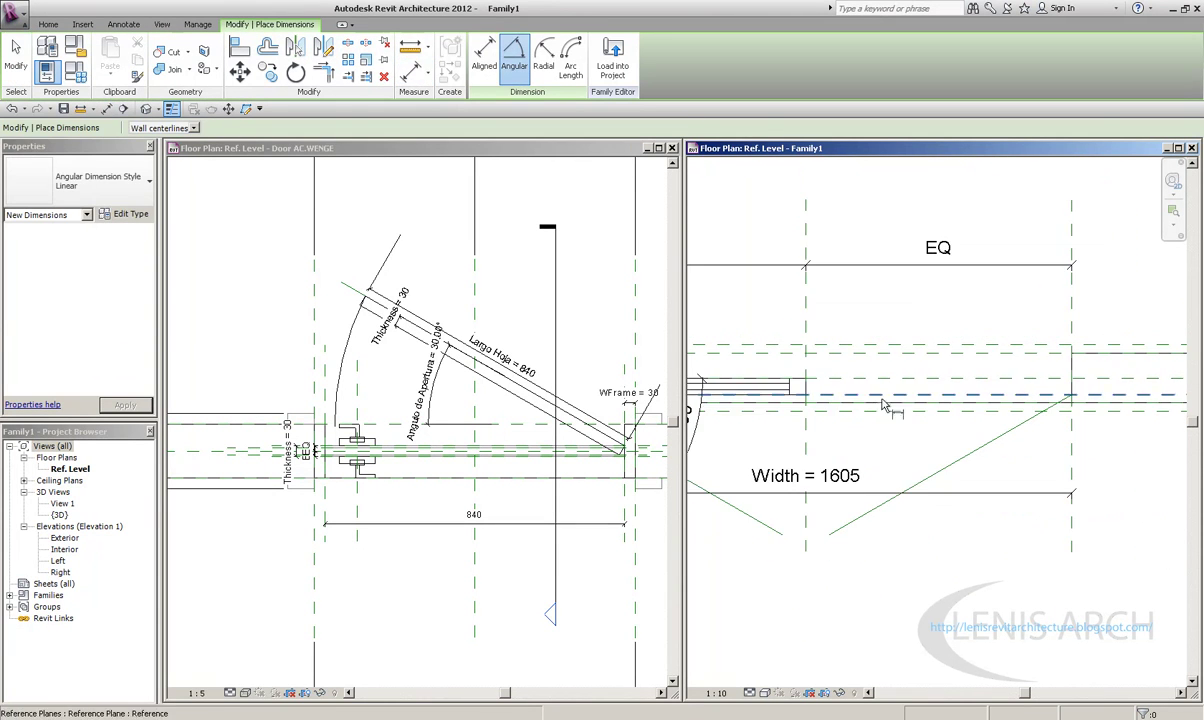
left_click(937, 380)
left_click(966, 441)
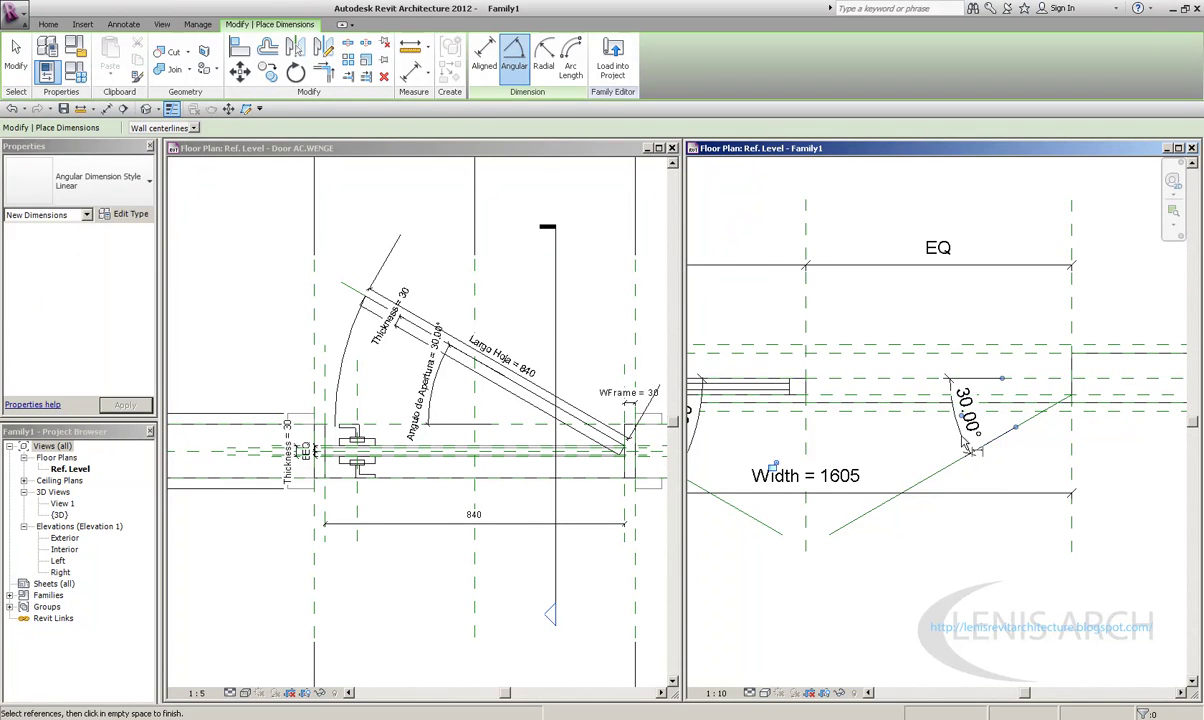
scroll(942, 494, "down", 1)
key("Escape")
key("Escape")
left_click(918, 492)
type("20")
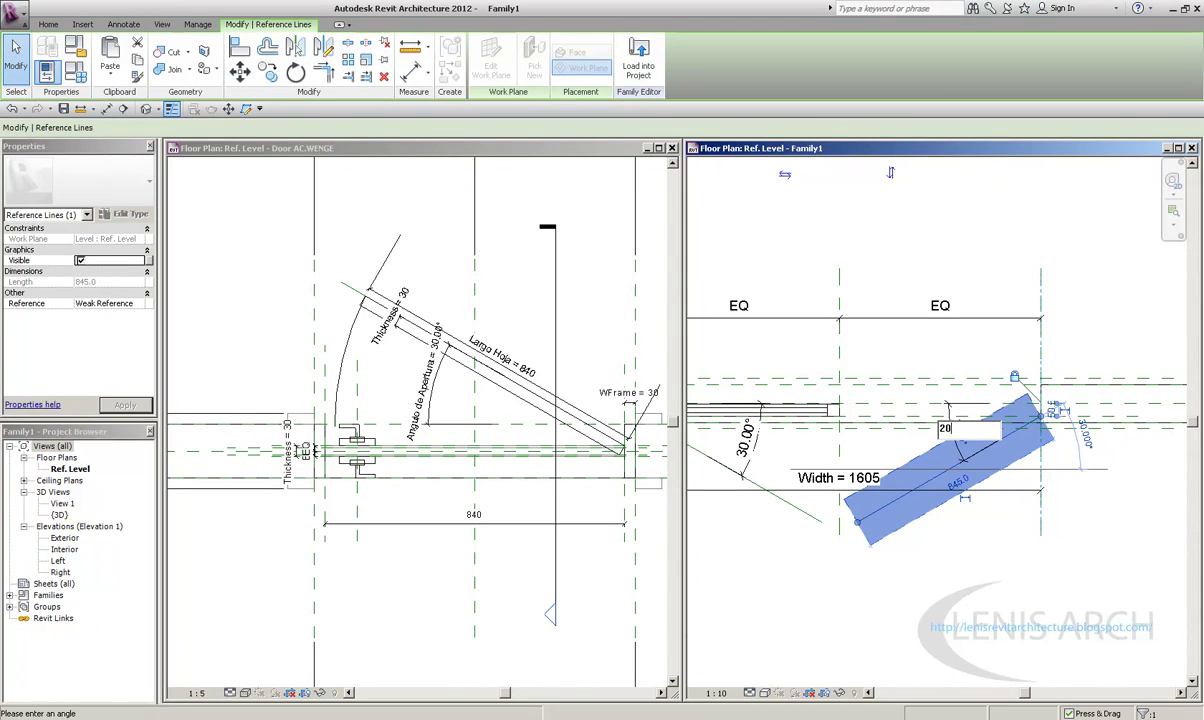
key("Return")
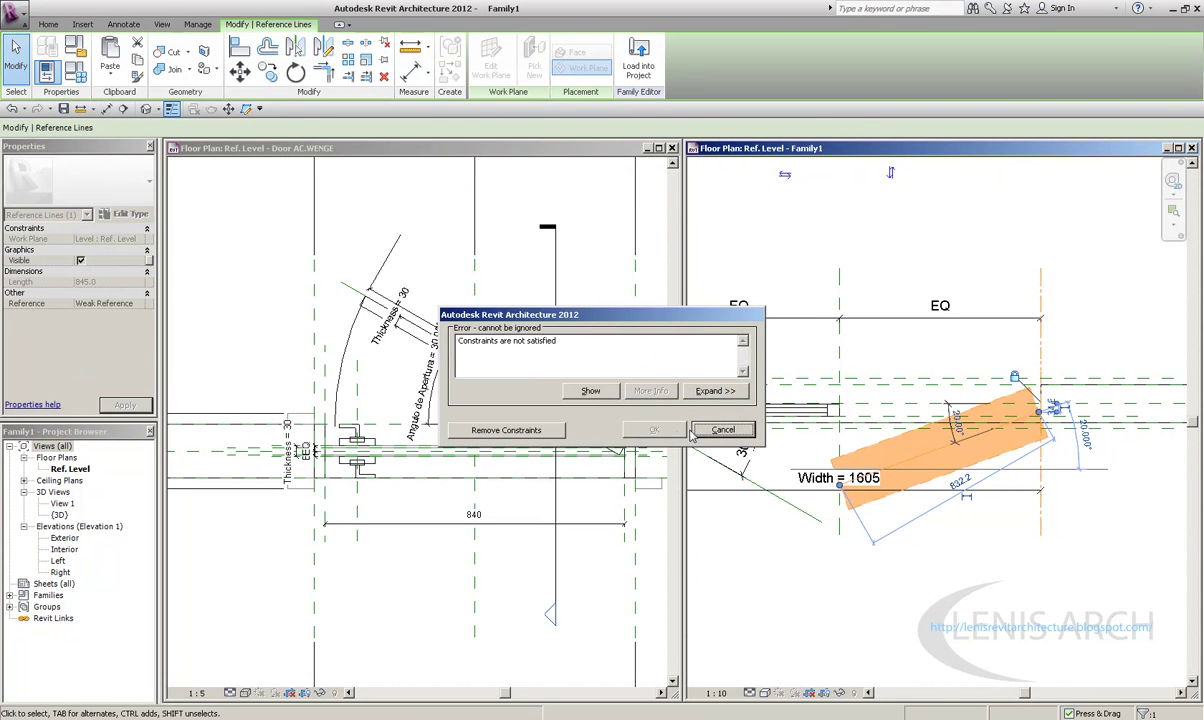
left_click(696, 430)
left_click(1045, 412)
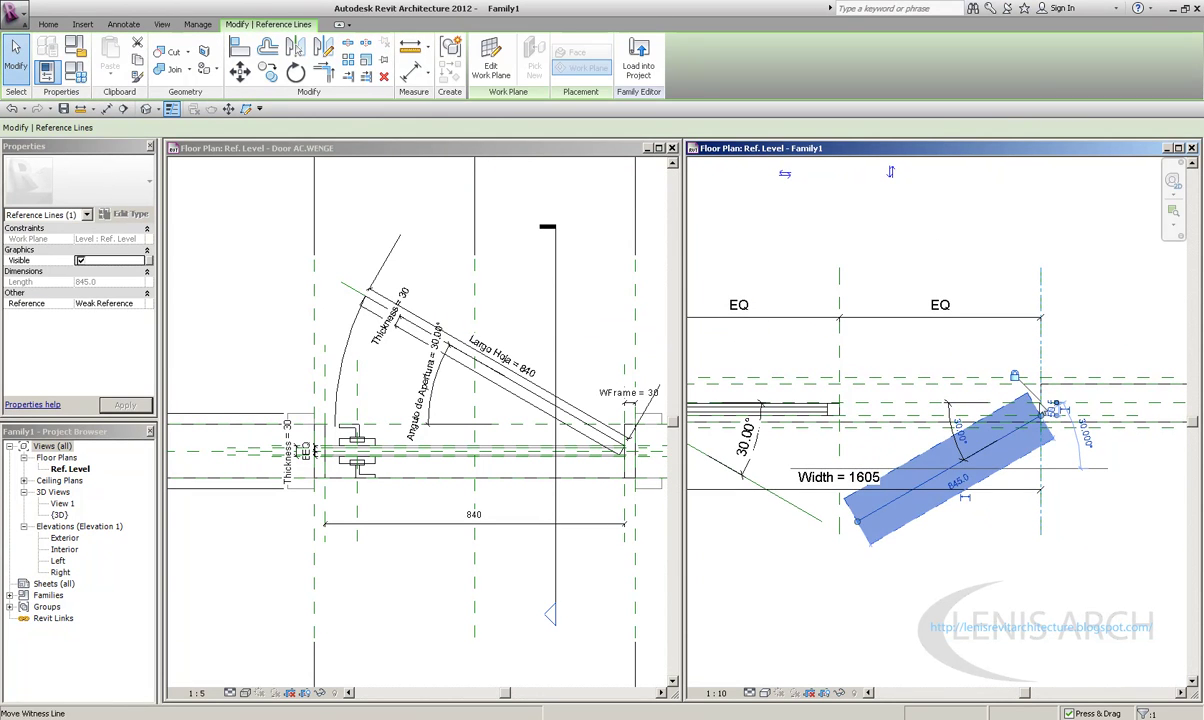
Try rotating the right swing line to 20° and lengthen it toward the right plane
left_click(958, 430)
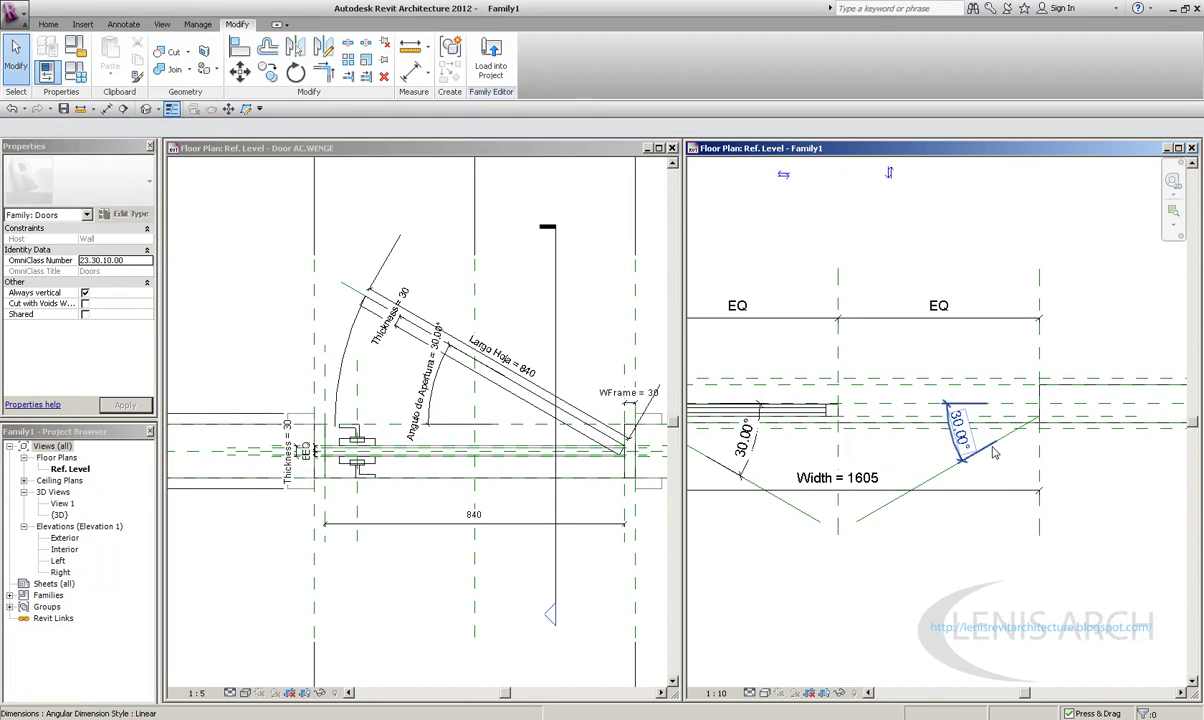
scroll(963, 431, "up", 2)
key("Escape")
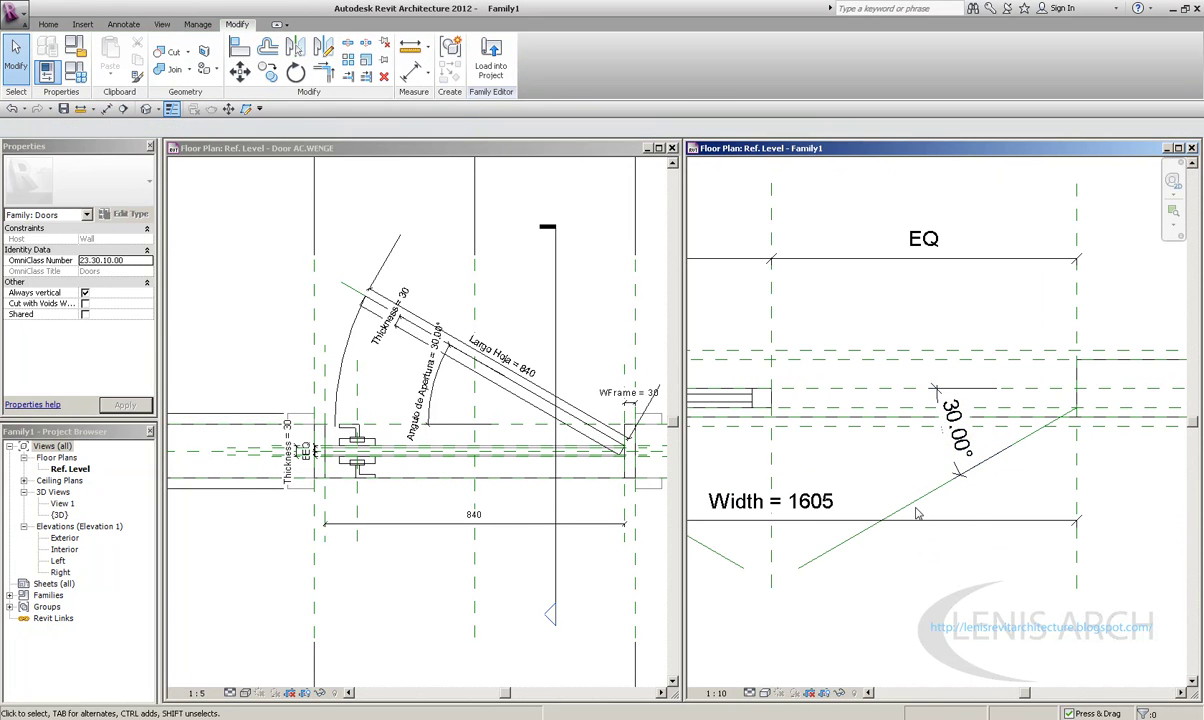
left_click(866, 490)
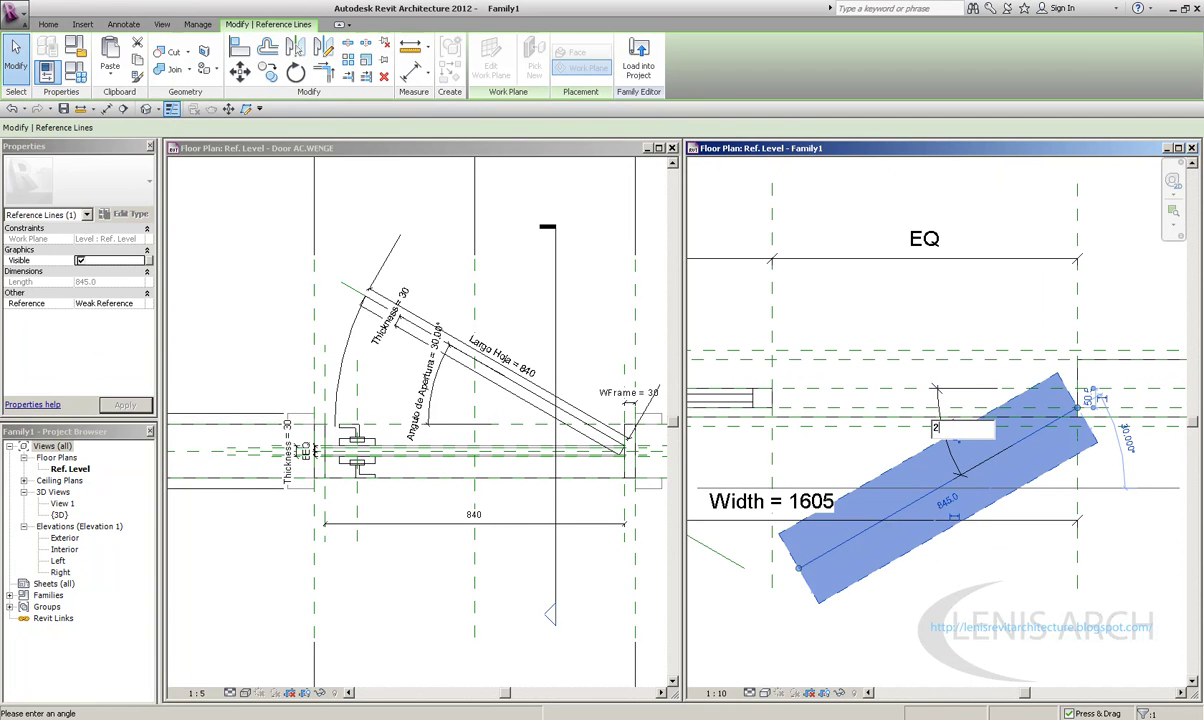
type("0")
key("Return")
scroll(1016, 330, "up", 5)
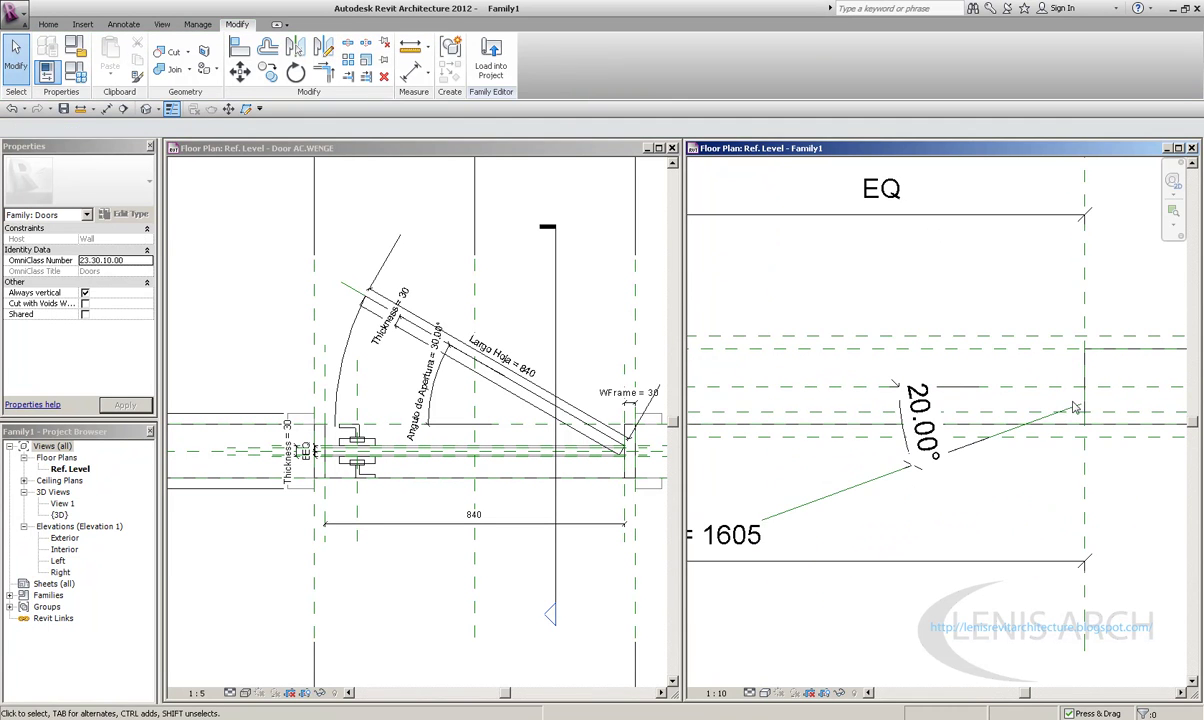
scroll(1020, 360, "down", 4)
scroll(1028, 403, "up", 2)
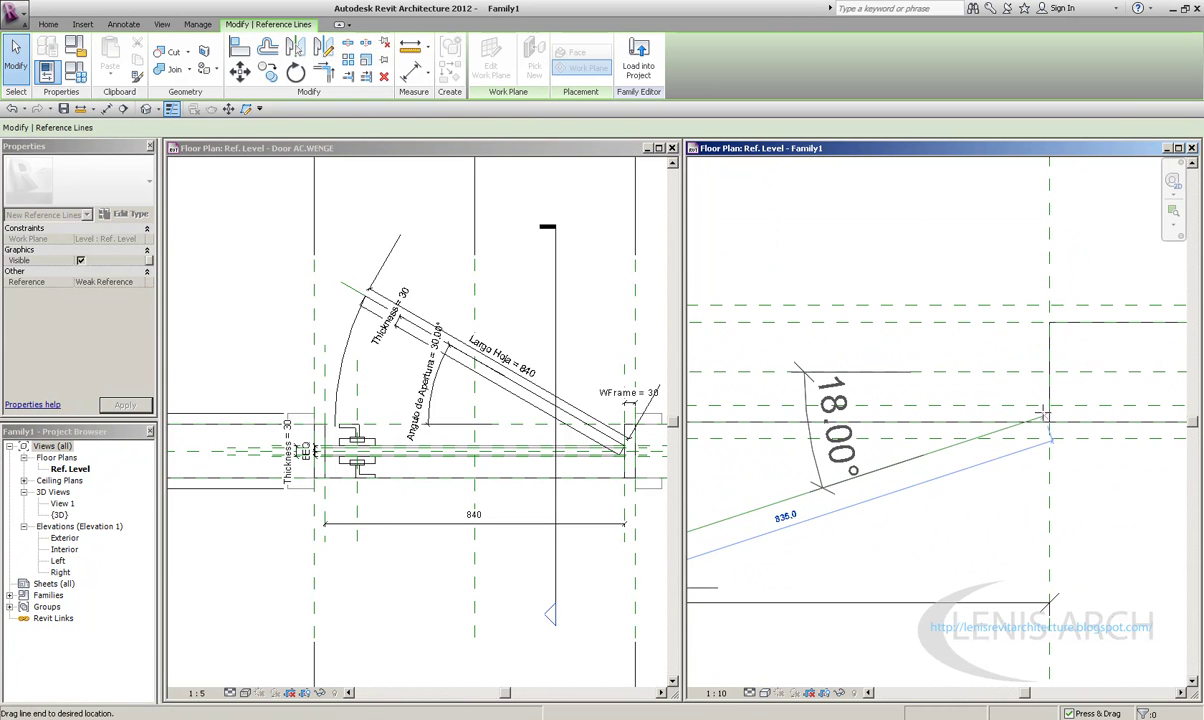
left_click_drag(1043, 398, 1027, 397)
middle_click_drag(868, 447, 938, 450)
scroll(980, 440, "down", 1)
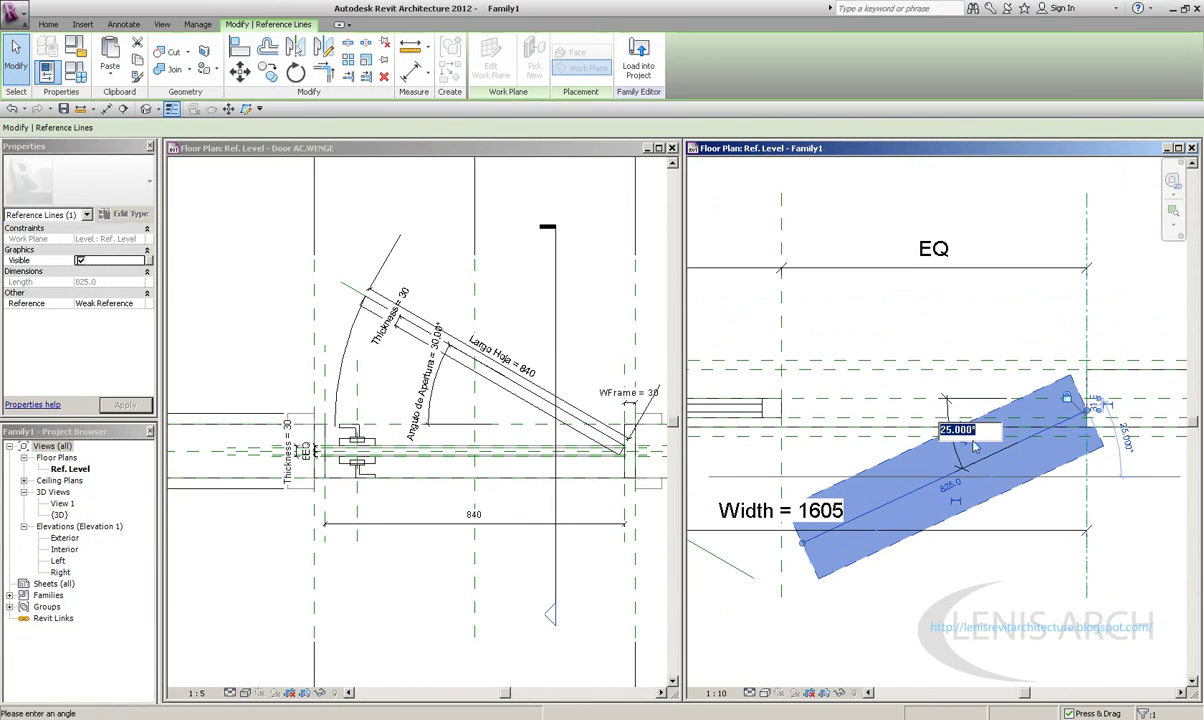
Snap the right line's end to the plane intersection at 30°, removing constraints, and maximize the plan
key("Return")
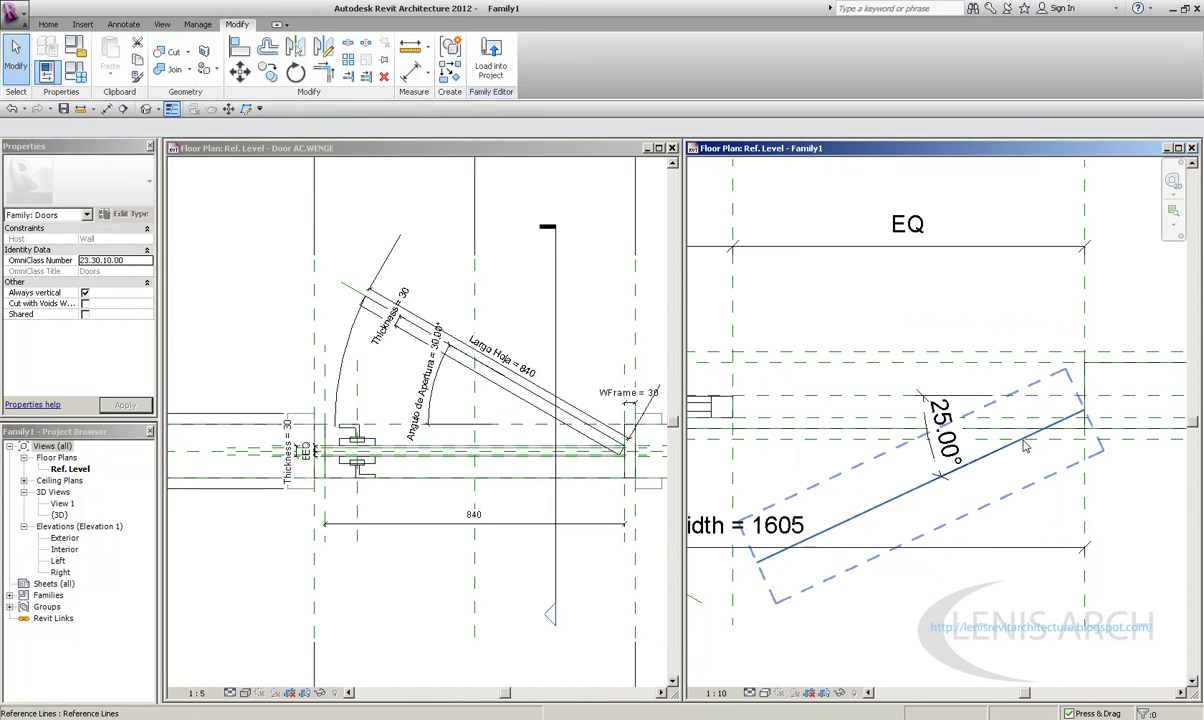
left_click(1048, 437)
left_click_drag(1085, 412, 1083, 418)
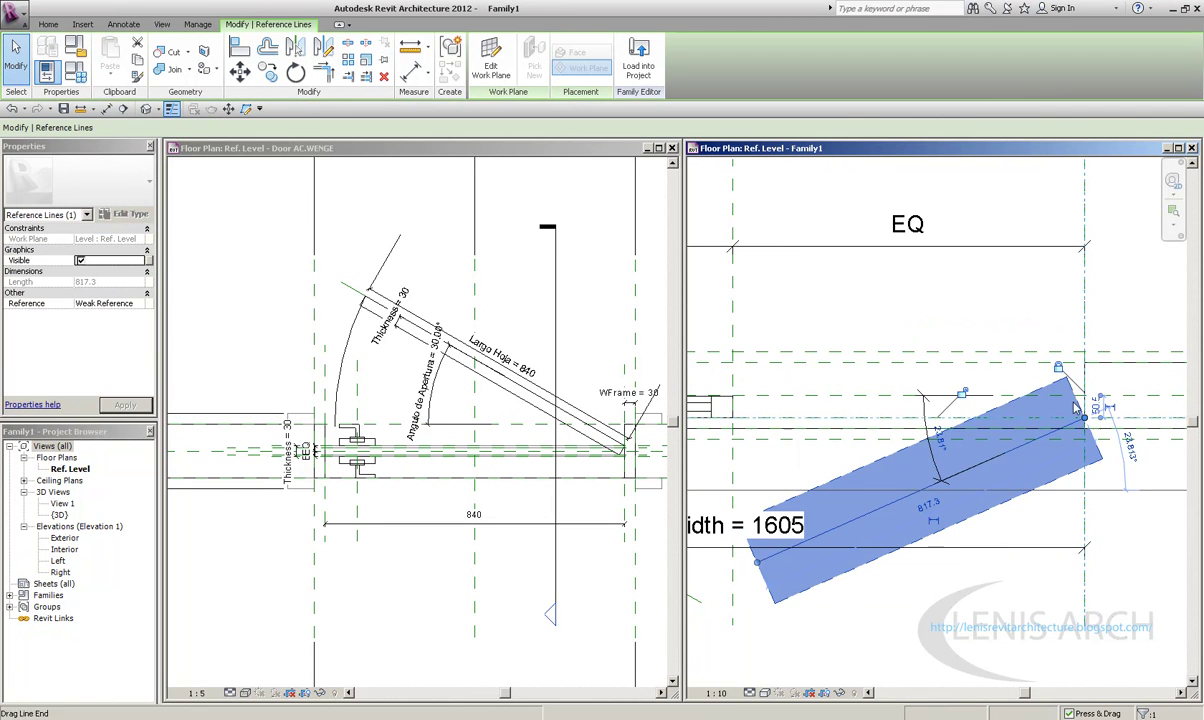
scroll(905, 452, "down", 2)
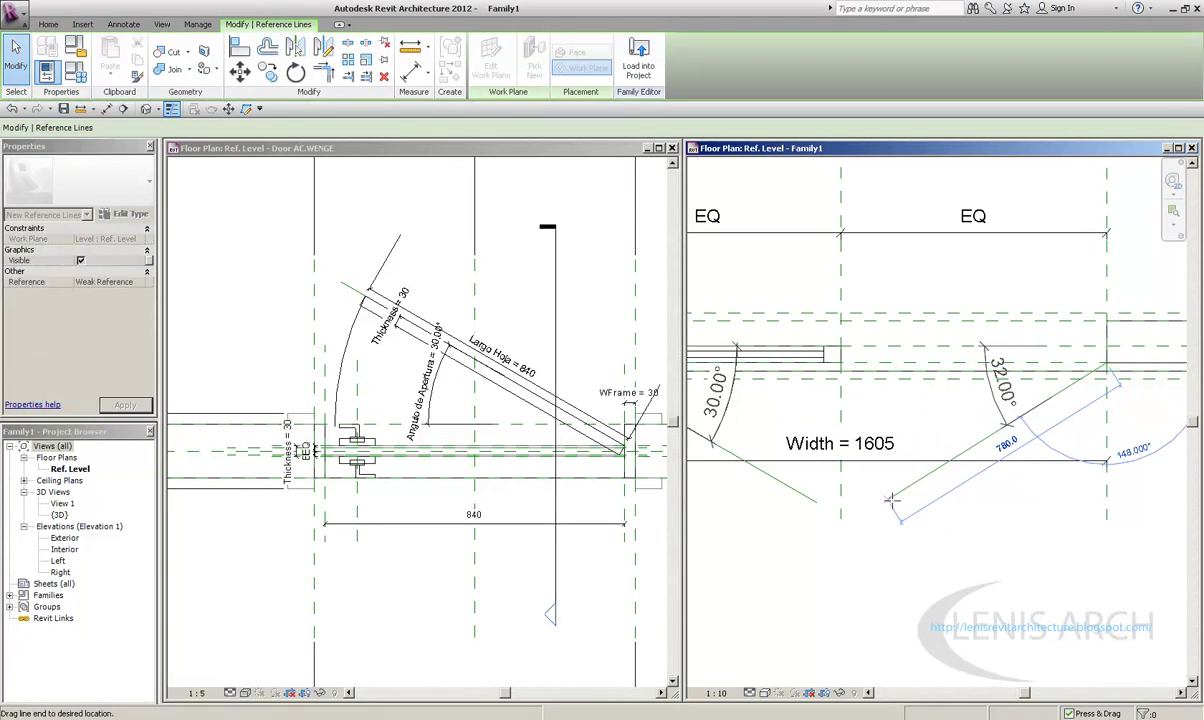
left_click_drag(860, 474, 889, 497)
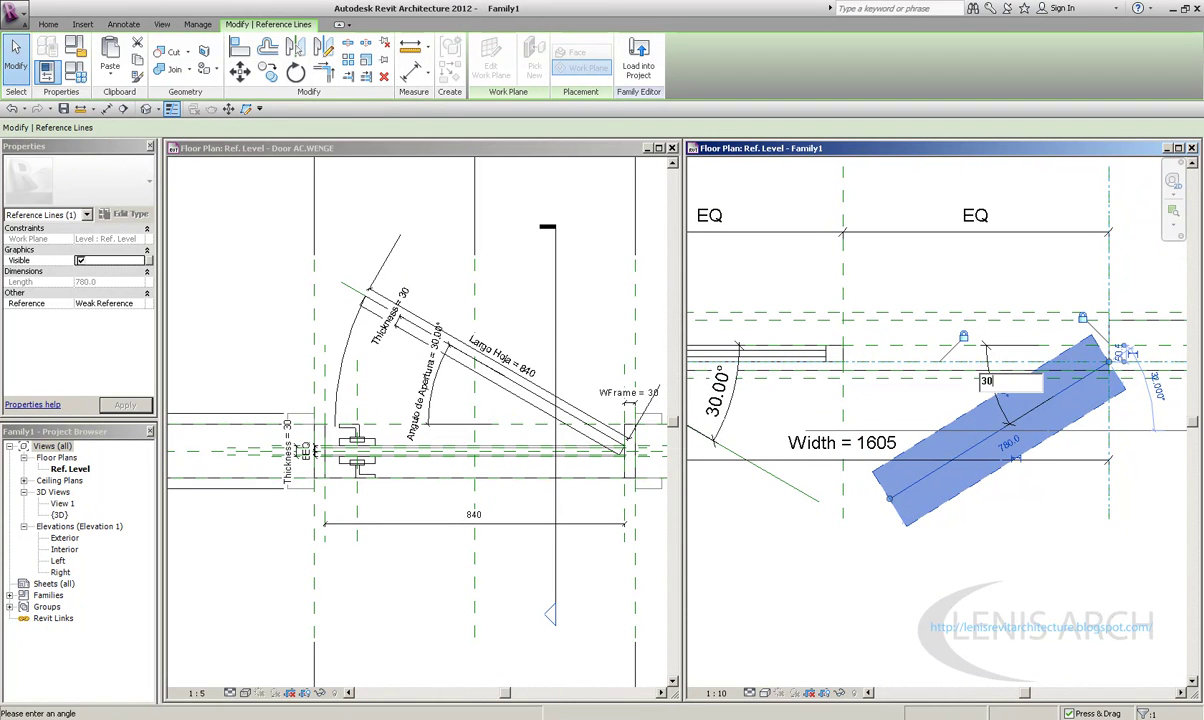
key("Return")
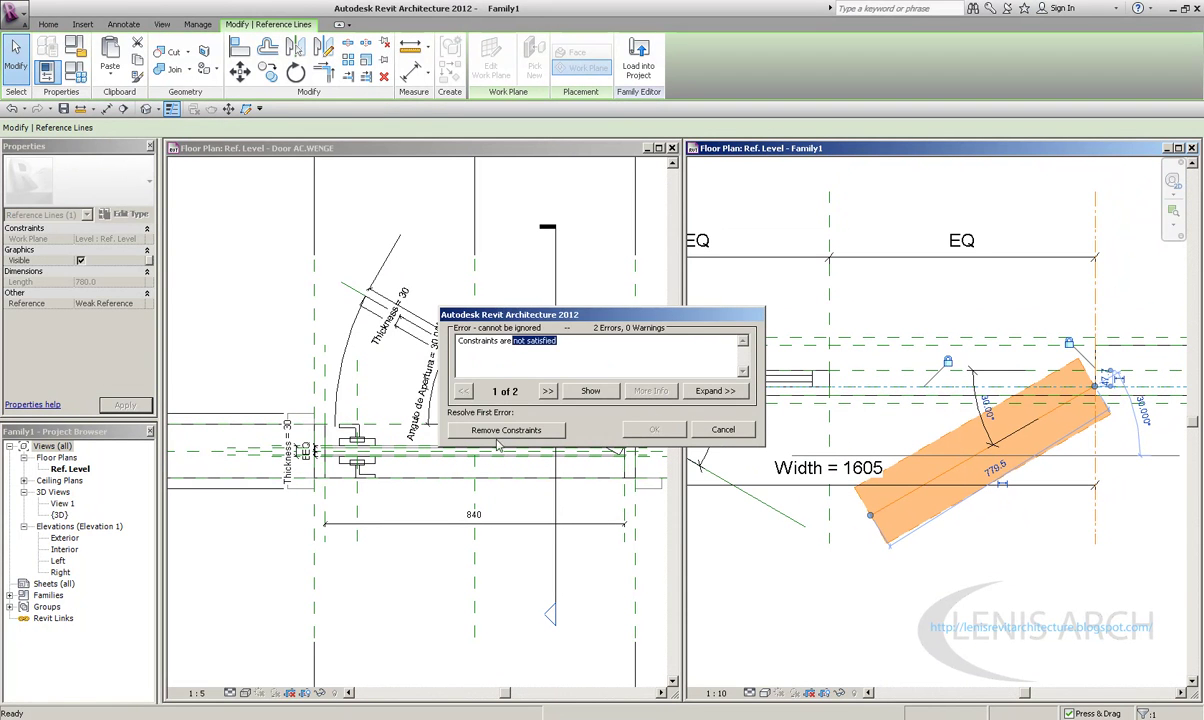
left_click(498, 445)
left_click(1178, 148)
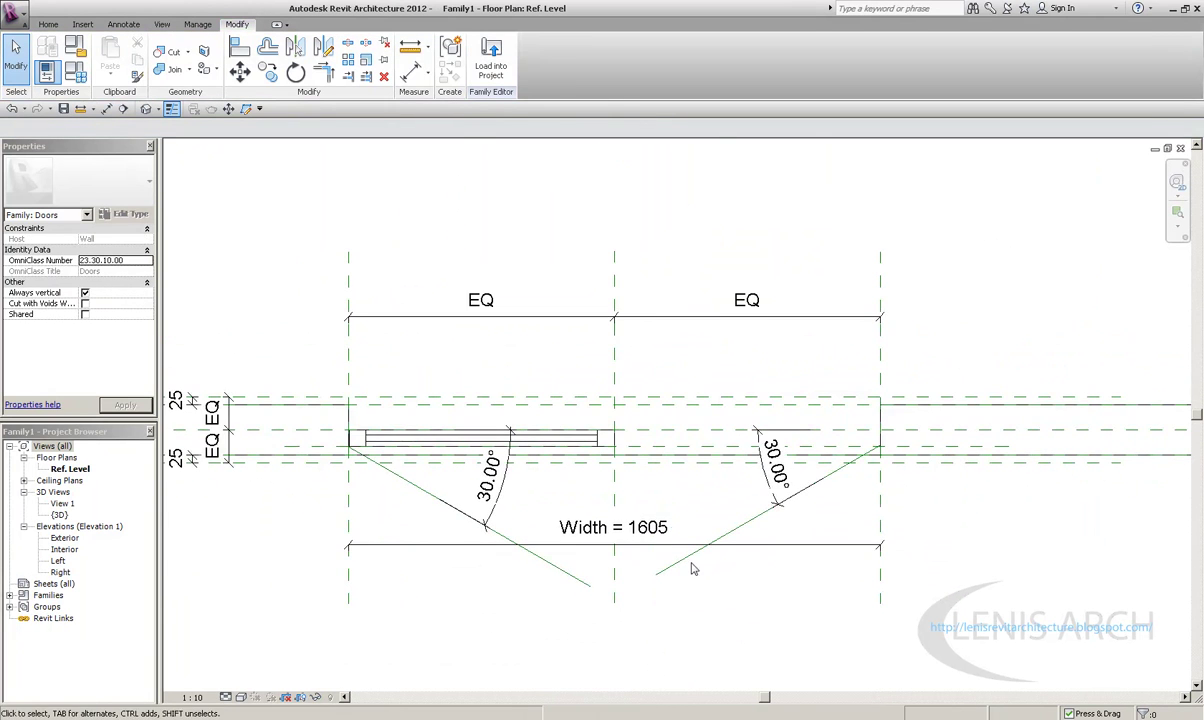
Select the old angled right swing line and move its endpoint
scroll(691, 492, "up", 2)
left_click(869, 475)
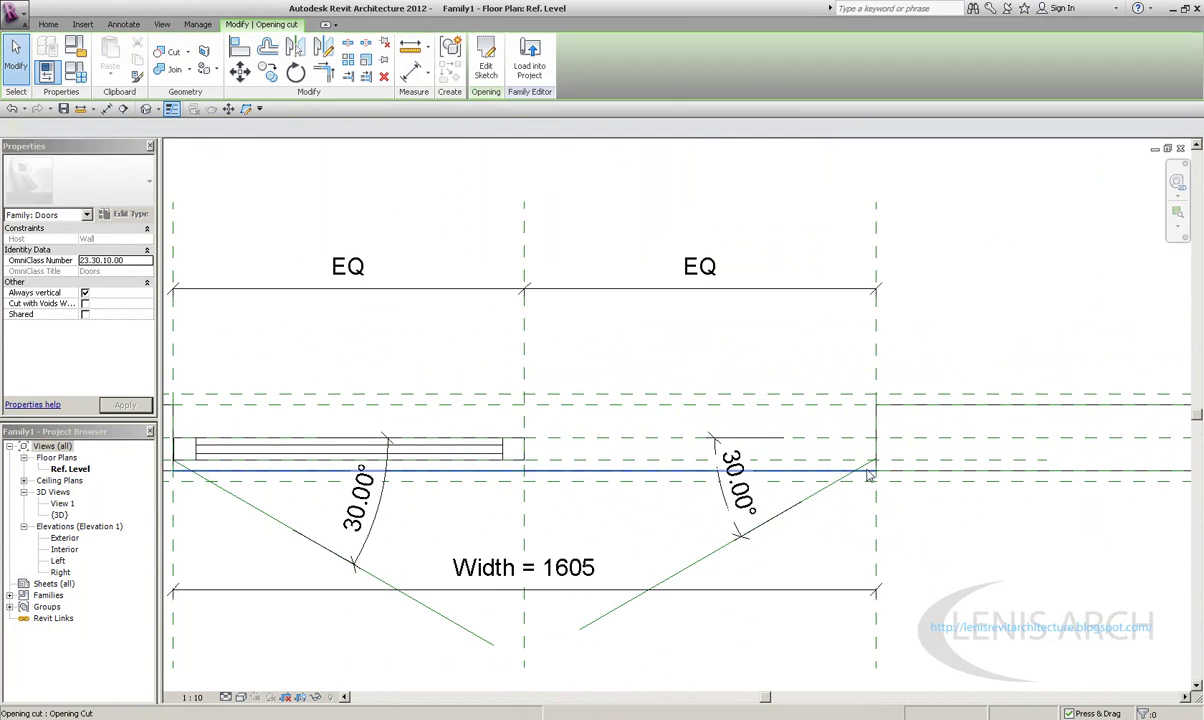
left_click(867, 470)
scroll(875, 455, "up", 2)
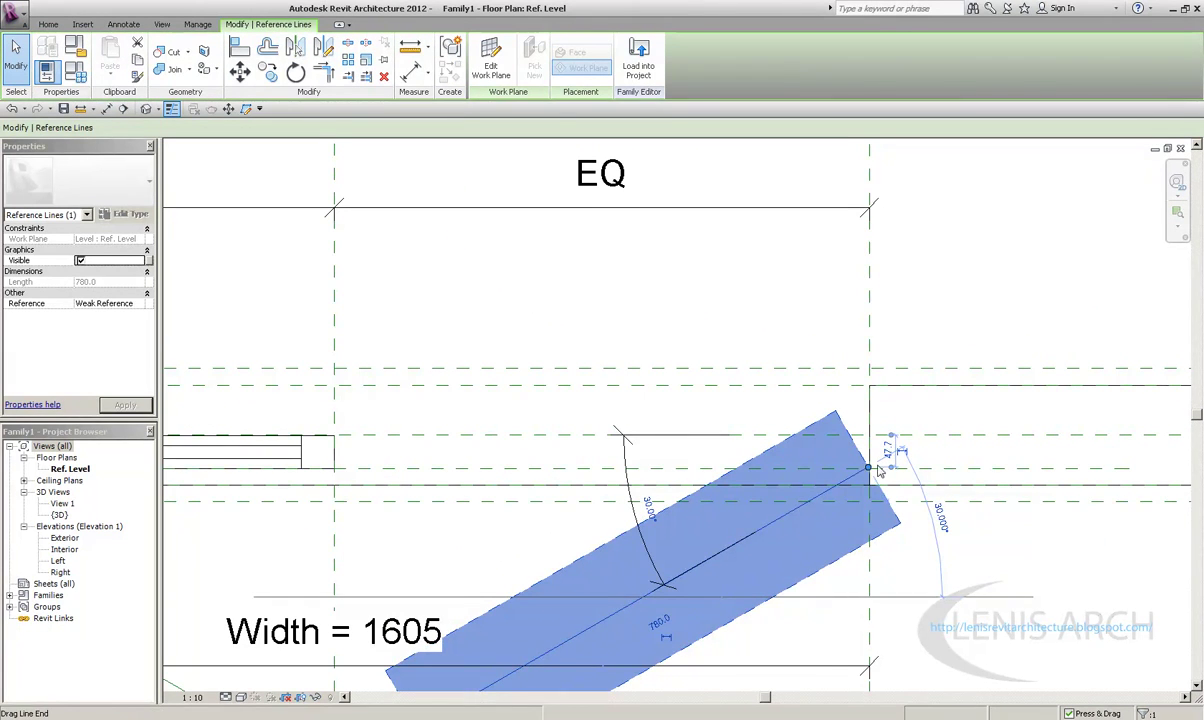
scroll(878, 470, "up", 3)
left_click_drag(847, 450, 843, 436)
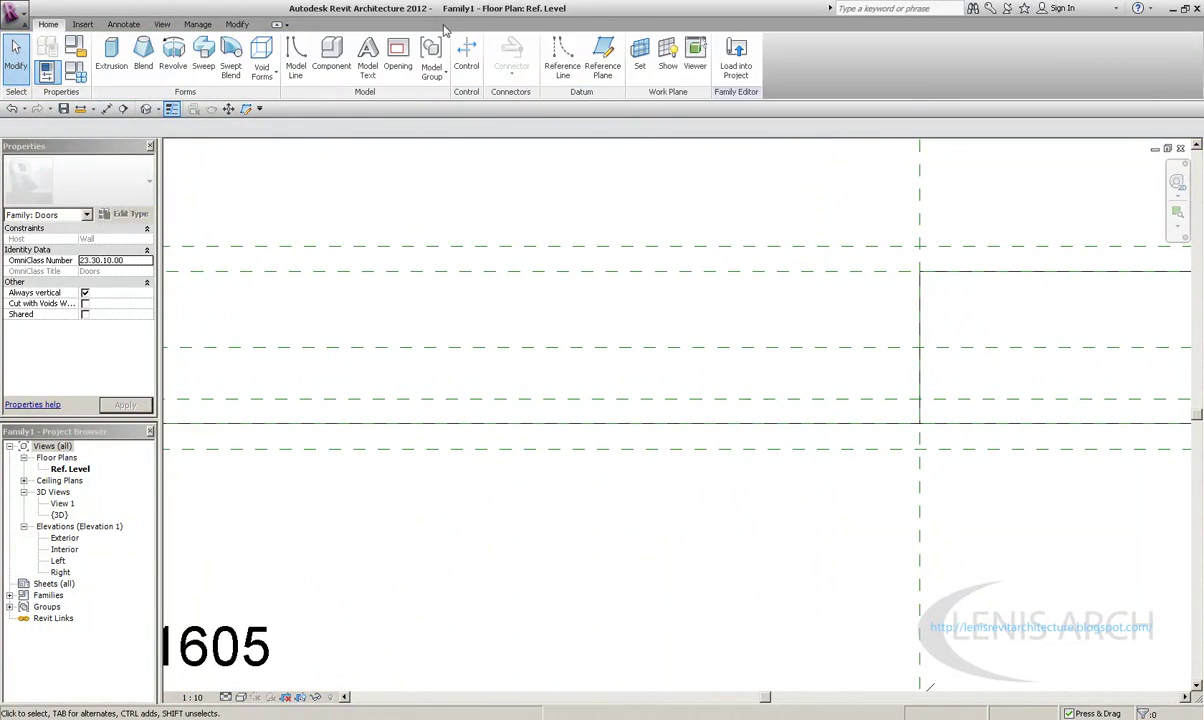
Draw a new reference line from the right jamb intersection down-left, about 780 long
left_click(563, 60)
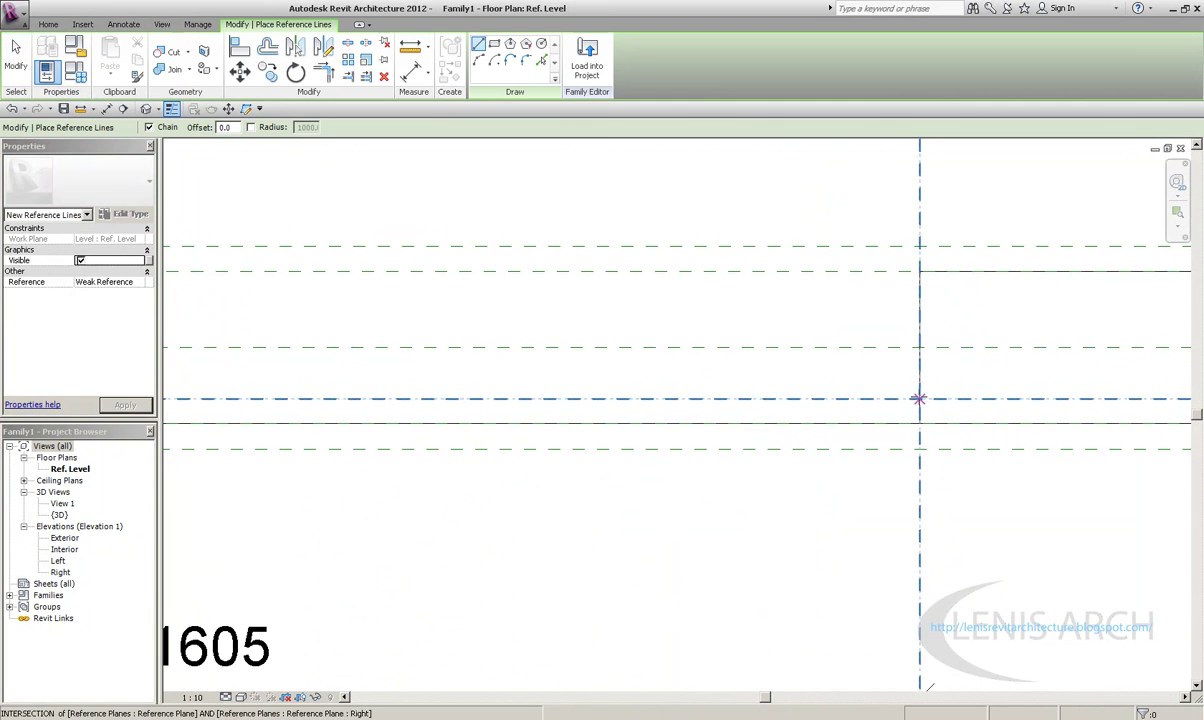
left_click(916, 398)
scroll(685, 595, "down", 2)
middle_click_drag(557, 604, 613, 629)
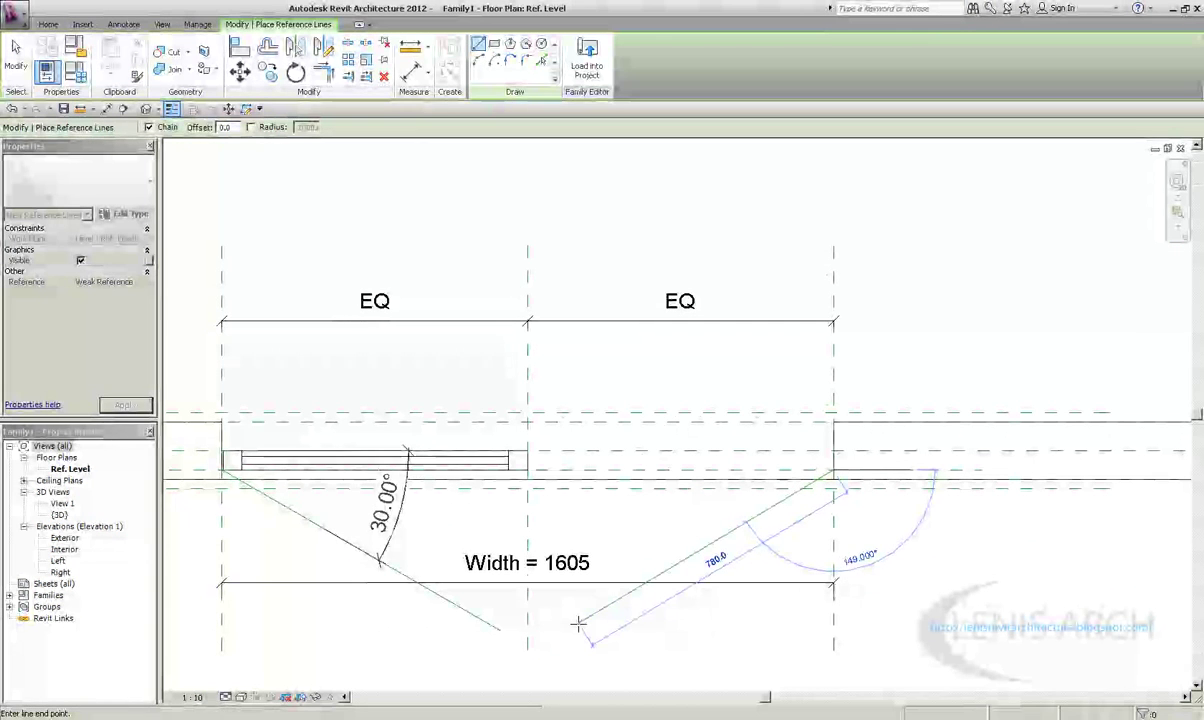
key("i")
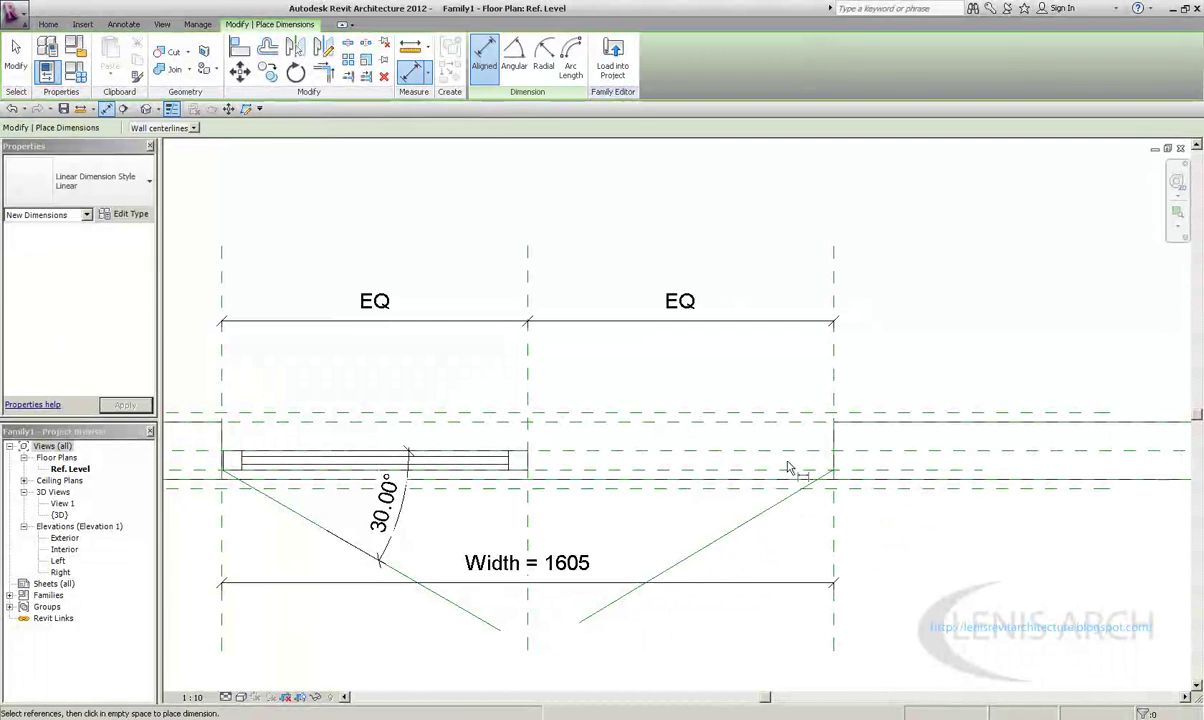
key("Escape")
key("Escape")
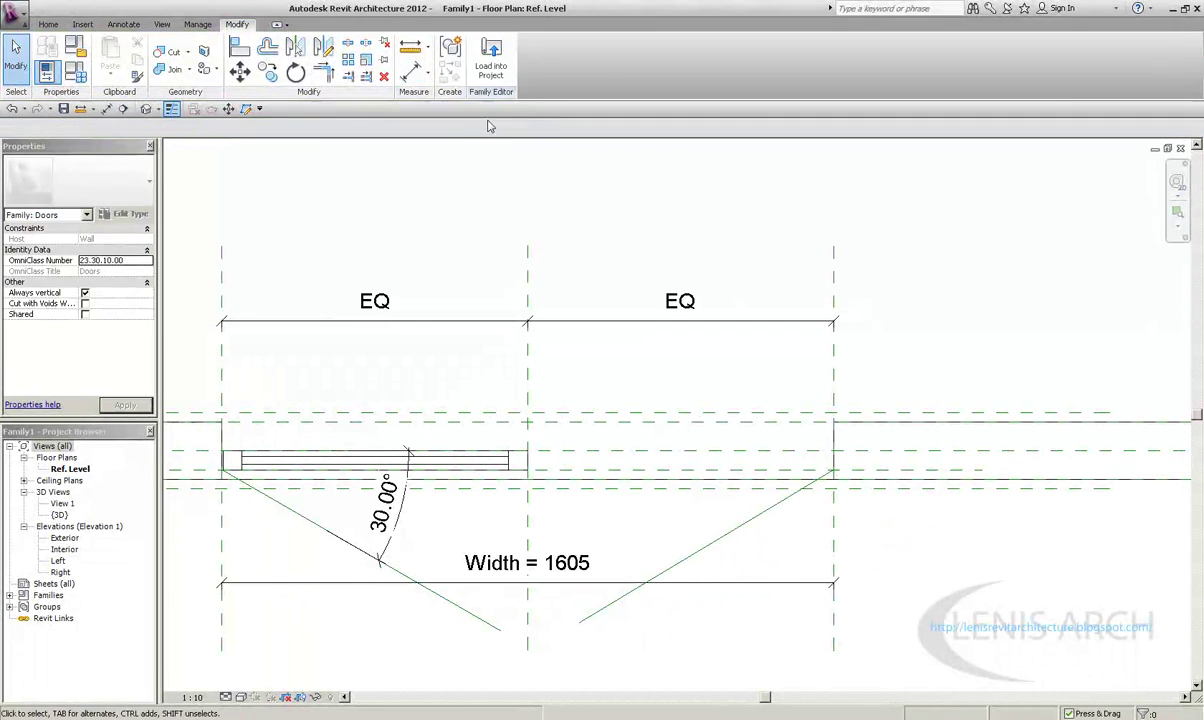
left_click(48, 24)
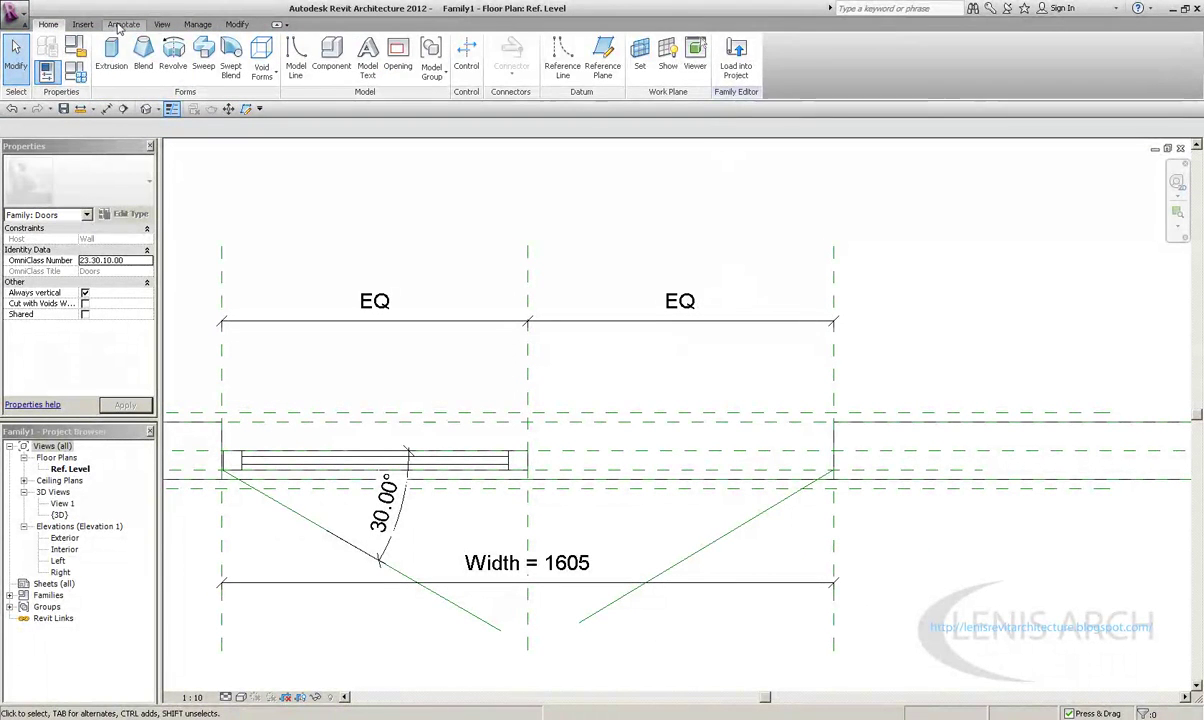
Place an Angular dimension between the right swing line and the wall line
left_click(121, 25)
left_click(78, 55)
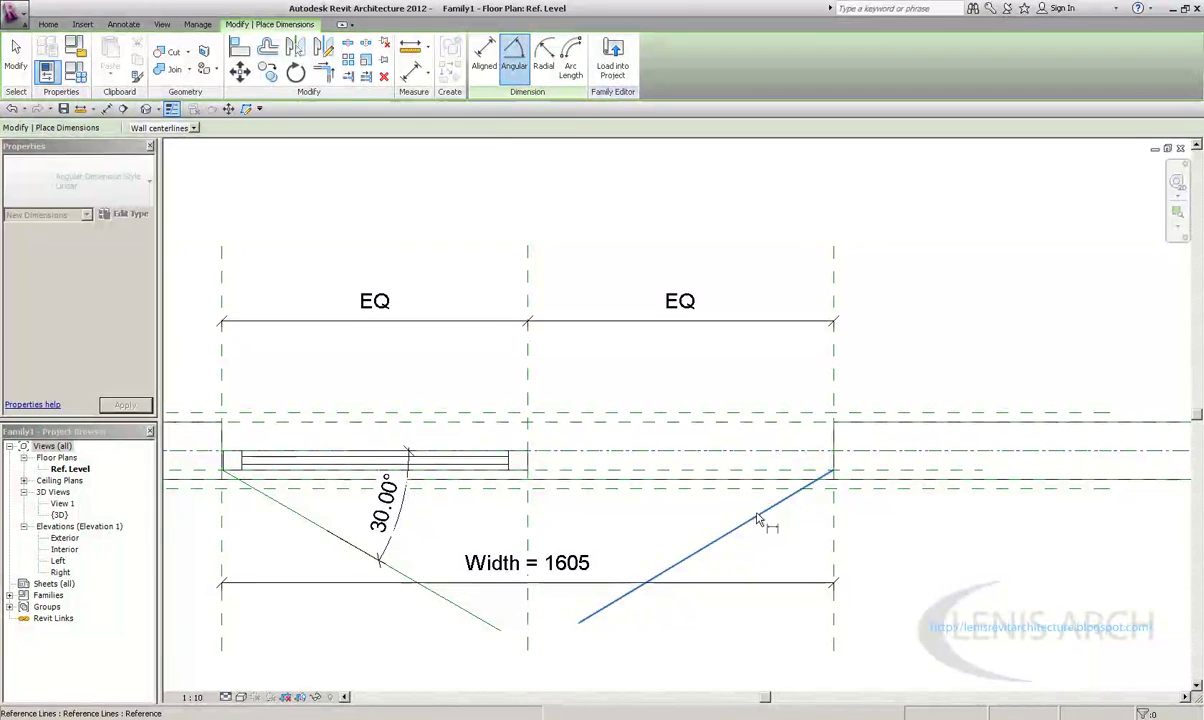
left_click(710, 530)
key("Escape")
key("Escape")
Set the right swing line's angle to 30.00°
left_click(680, 572)
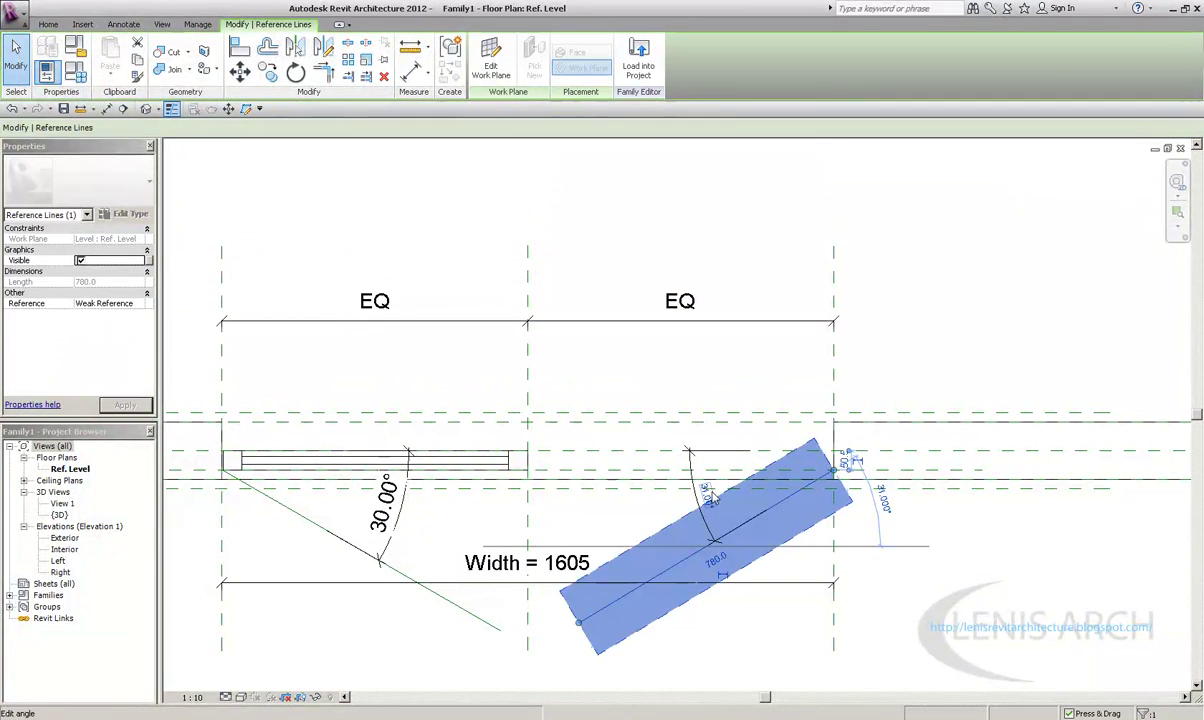
middle_click_drag(713, 519, 715, 527)
type("0+")
key("Return")
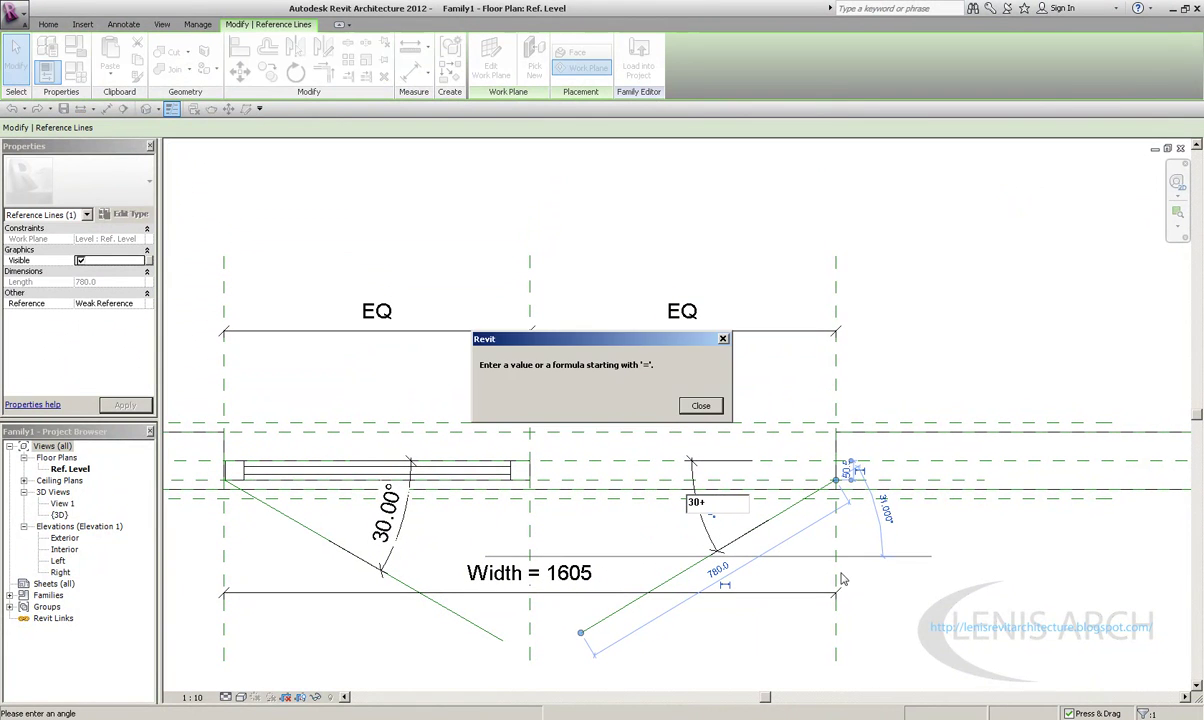
left_click(662, 388)
key("BackSpace")
key("Return")
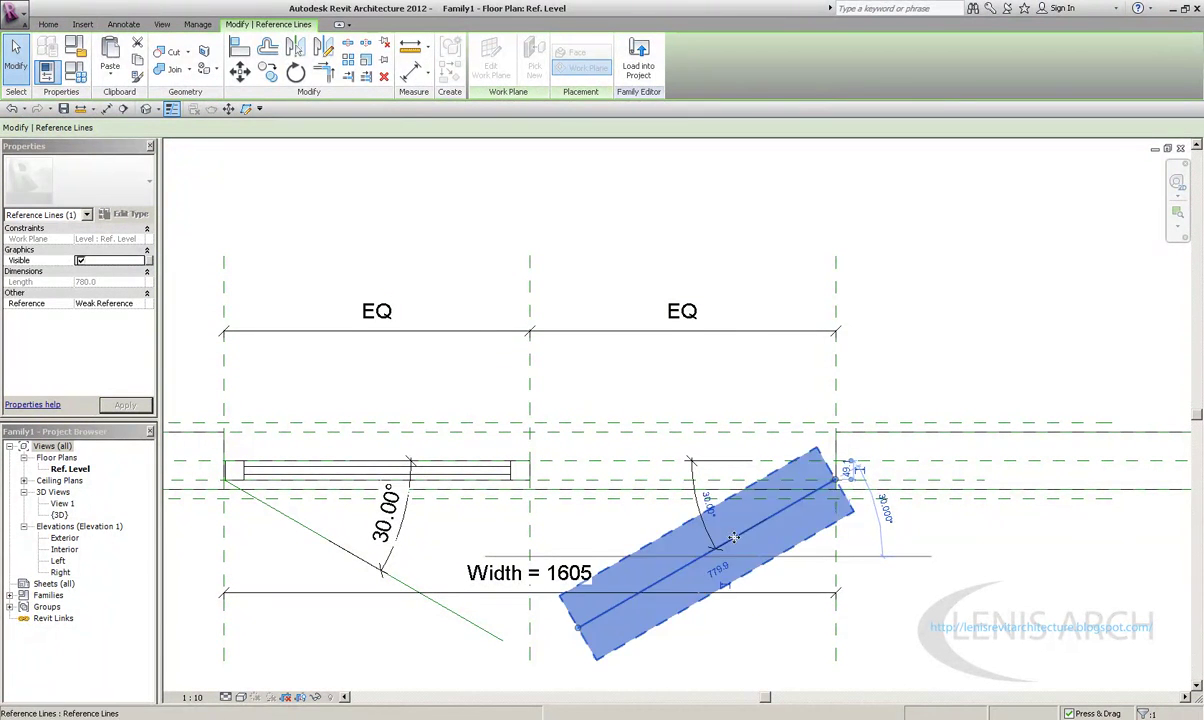
left_click(723, 371)
Extend the right swing line's end to meet the right jamb intersection
scroll(841, 532, "up", 3)
left_click(738, 492)
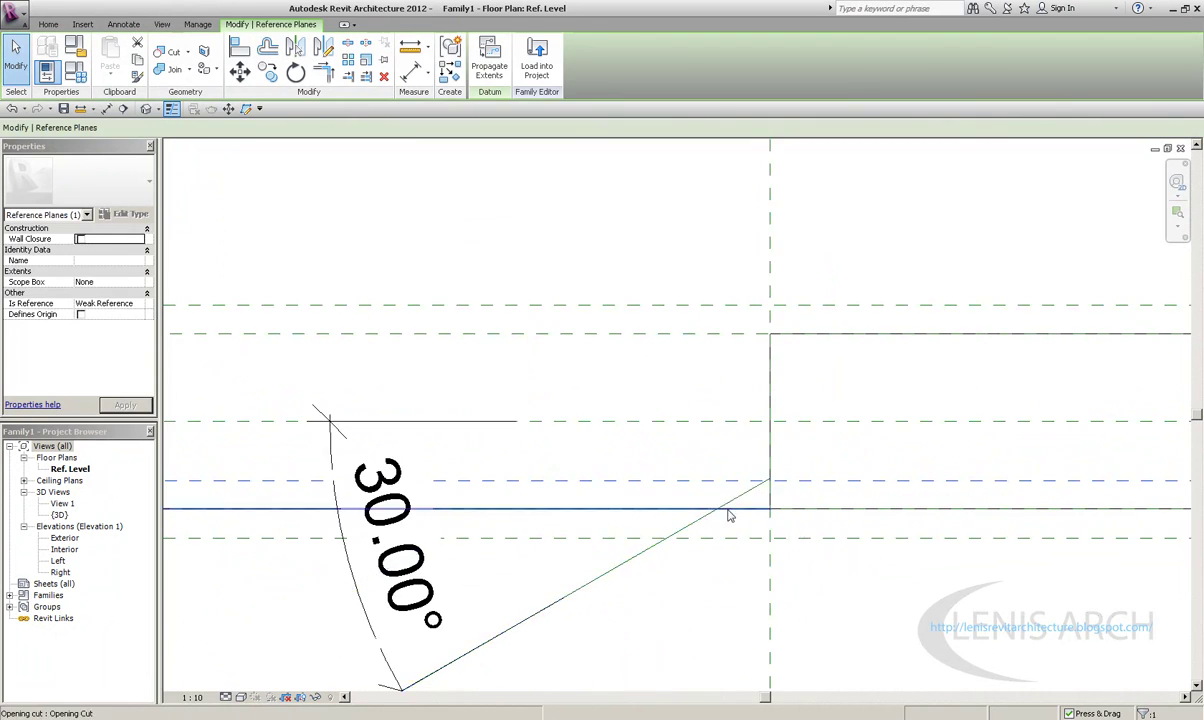
scroll(742, 505, "up", 3)
left_click(752, 500)
left_click(811, 470)
scroll(820, 480, "up", 4)
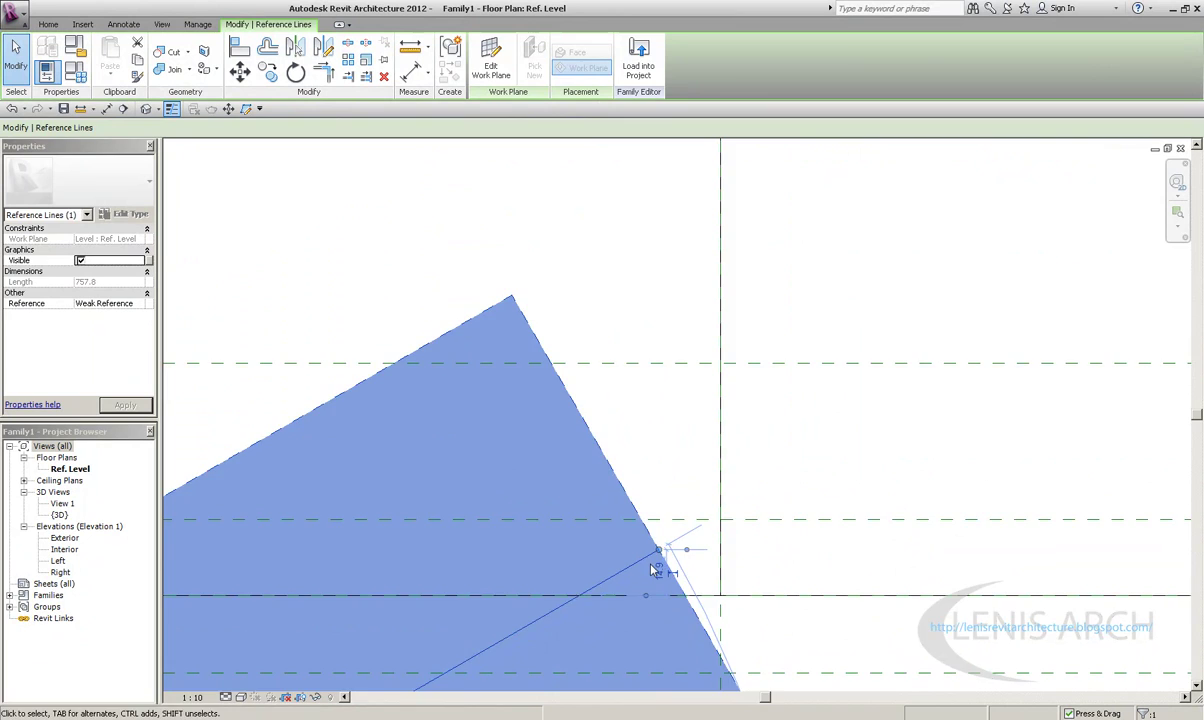
key("Escape")
scroll(611, 530, "down", 3)
middle_click_drag(560, 420, 752, 492)
scroll(688, 478, "down", 2)
scroll(686, 500, "down", 1)
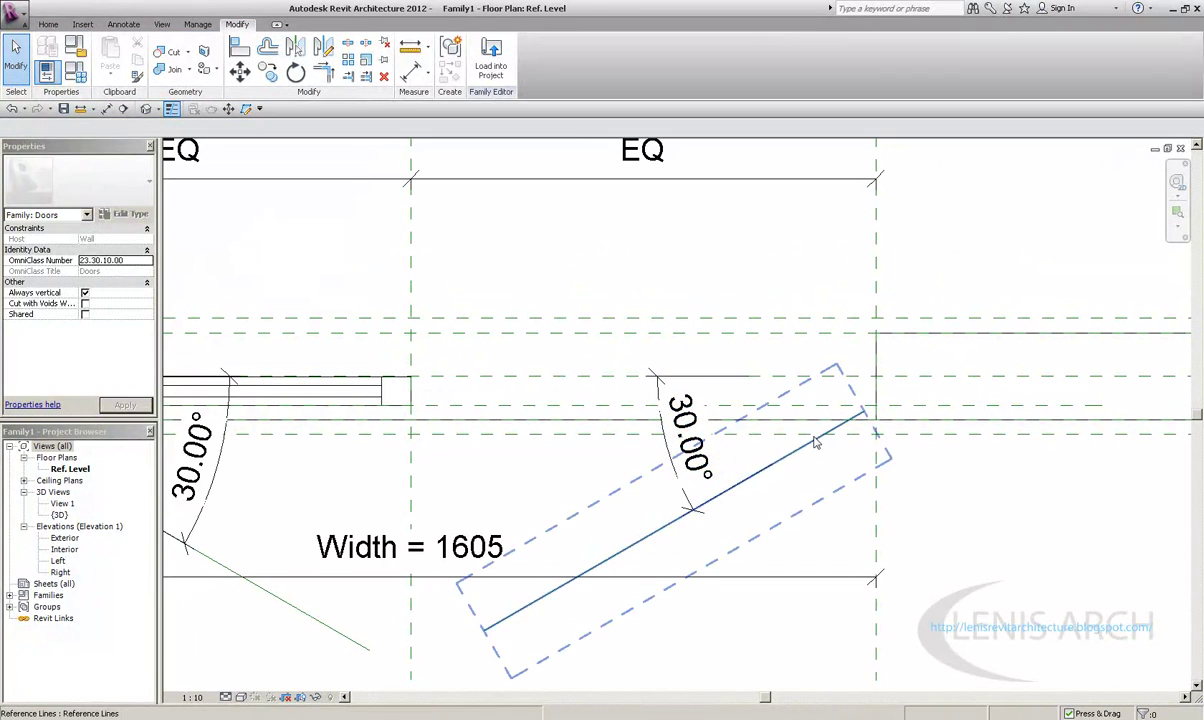
left_click(815, 442)
left_click_drag(865, 412, 879, 405)
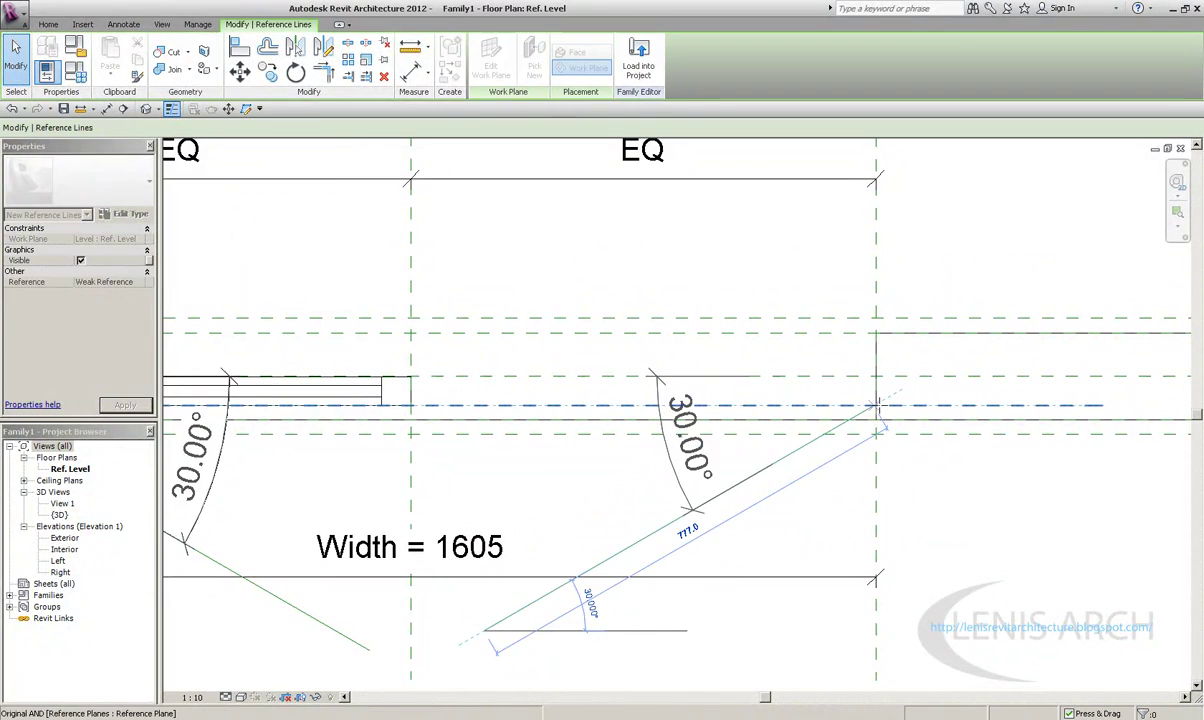
scroll(879, 405, "up", 2)
key("Escape")
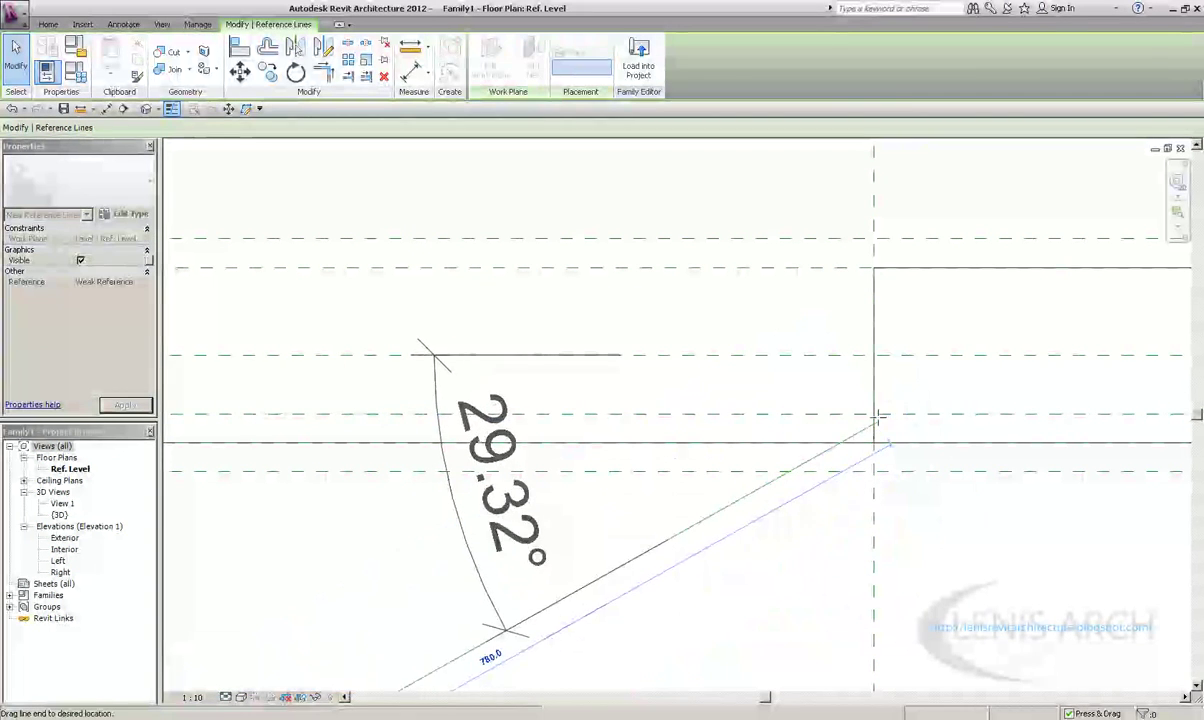
left_click_drag(878, 417, 874, 416)
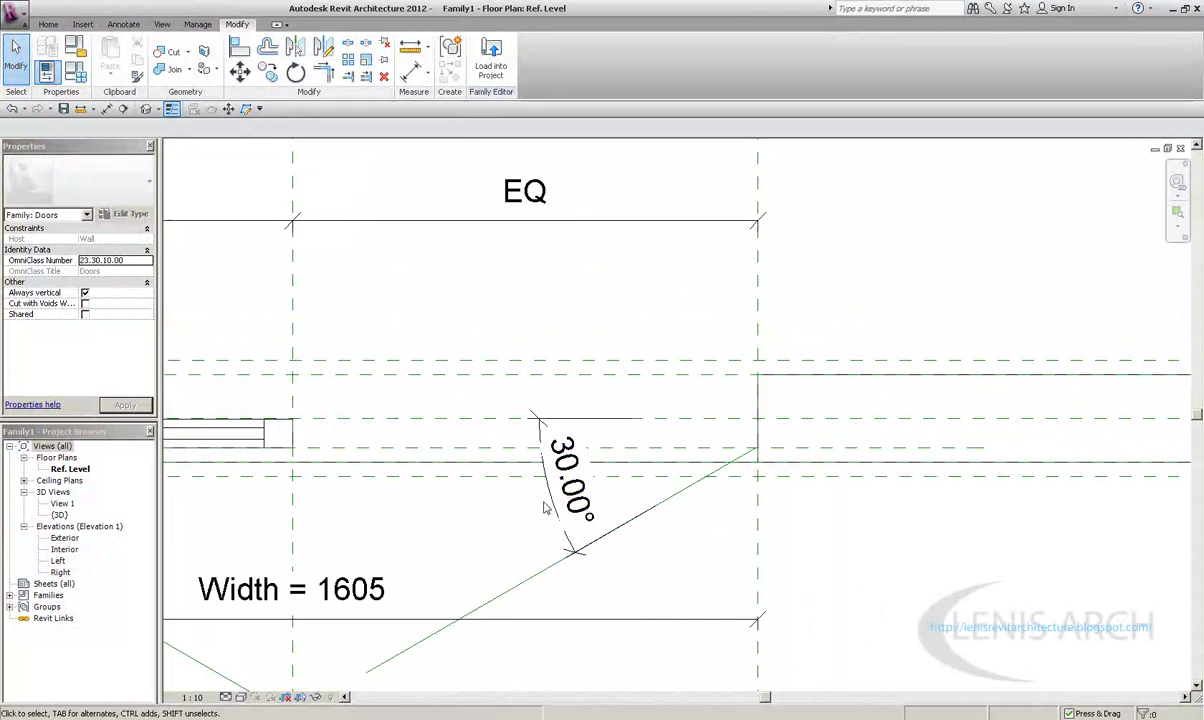
left_click(570, 478)
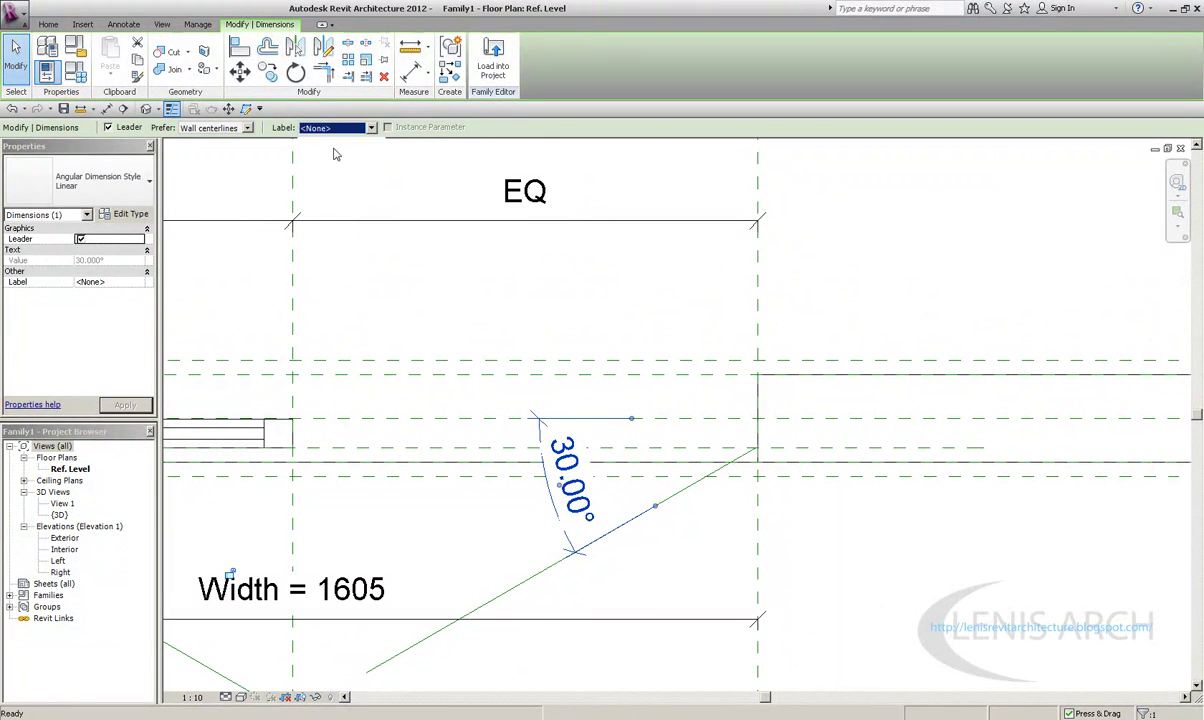
Label the right angle with a new 'Angulo de Apertura' parameter, and apply it to the left angle
type("Angulo de Apertura")
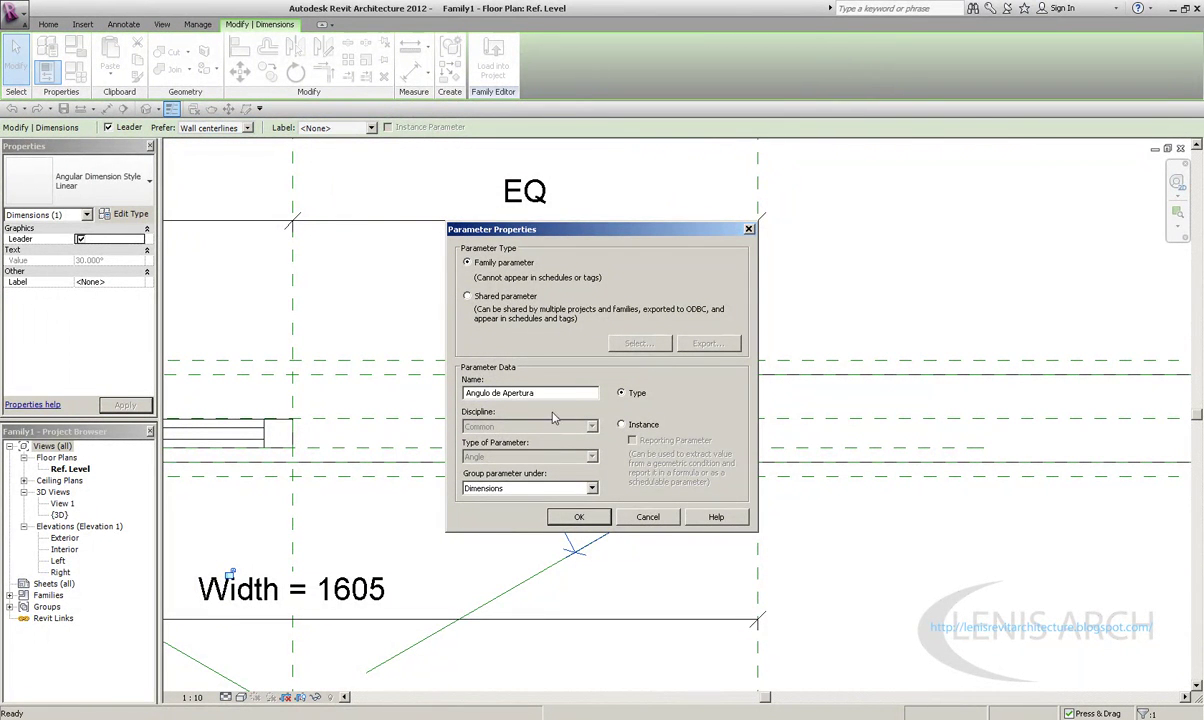
left_click(578, 516)
scroll(453, 494, "down", 2)
left_click(397, 483)
left_click(335, 128)
left_click(335, 156)
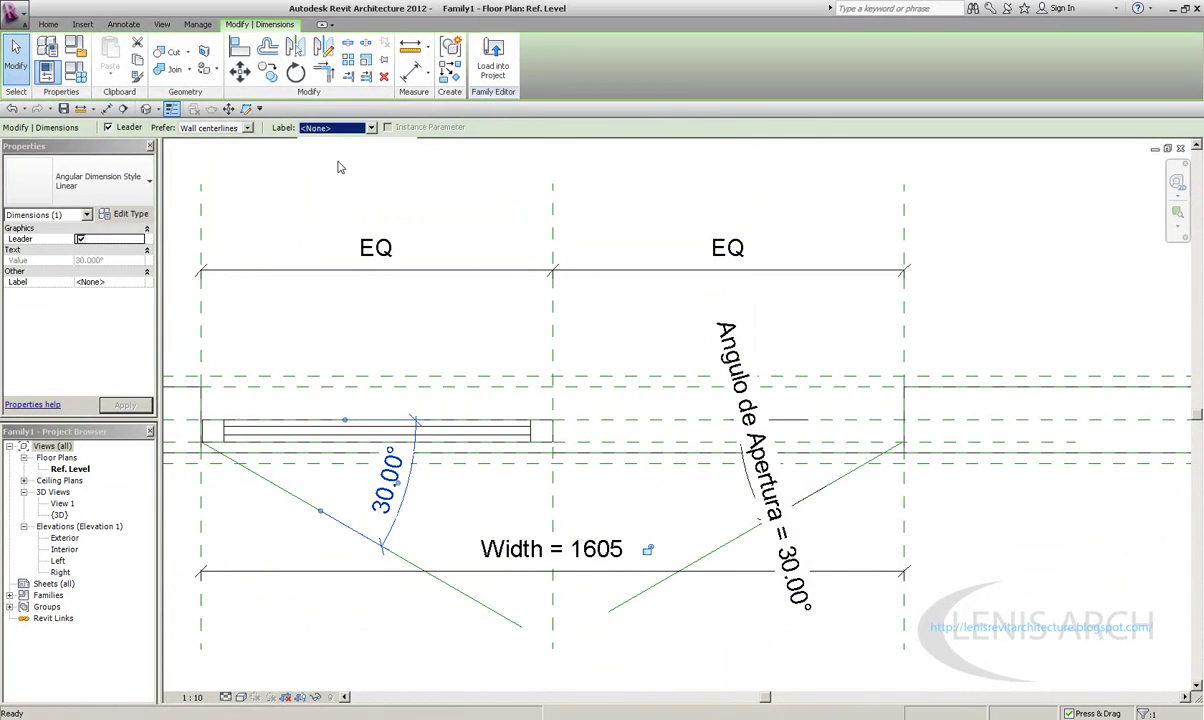
Select the door panel and review the family's type parameters without changing anything
middle_click_drag(224, 435, 650, 487)
left_click(650, 487)
scroll(645, 485, "up", 2)
scroll(600, 500, "up", 3)
scroll(500, 545, "up", 2)
scroll(508, 543, "up", 2)
scroll(490, 545, "up", 1)
scroll(411, 484, "up", 1)
scroll(507, 561, "up", 1)
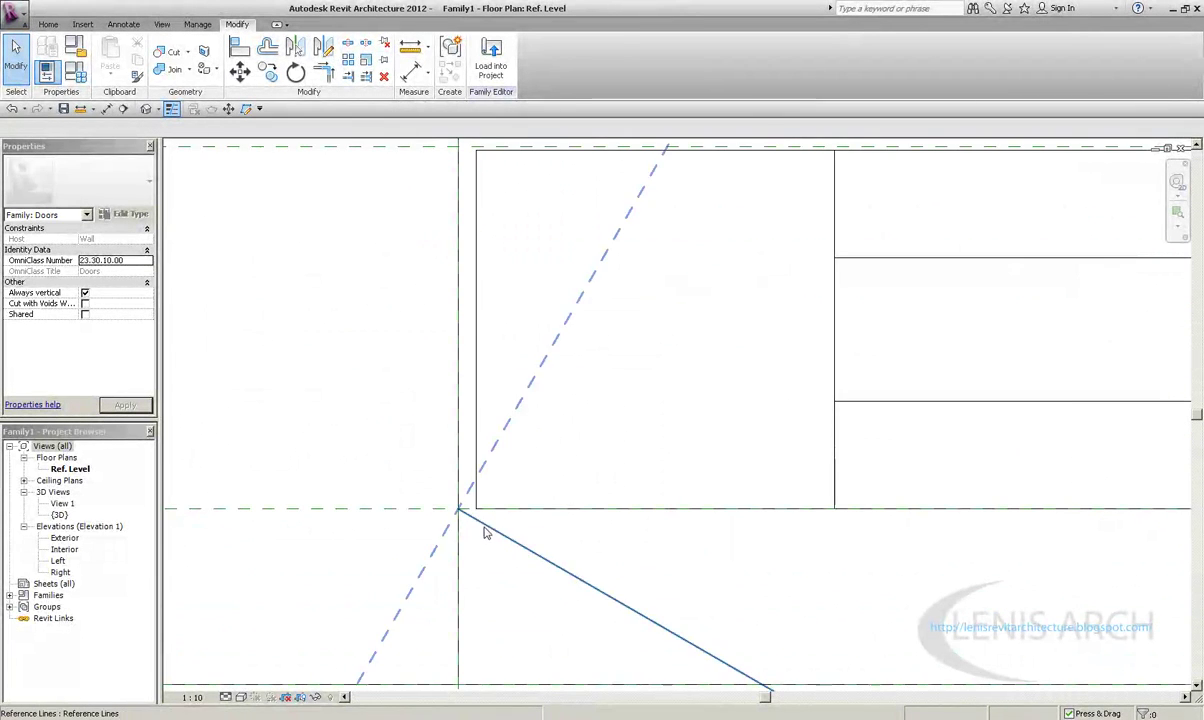
scroll(470, 515, "down", 4)
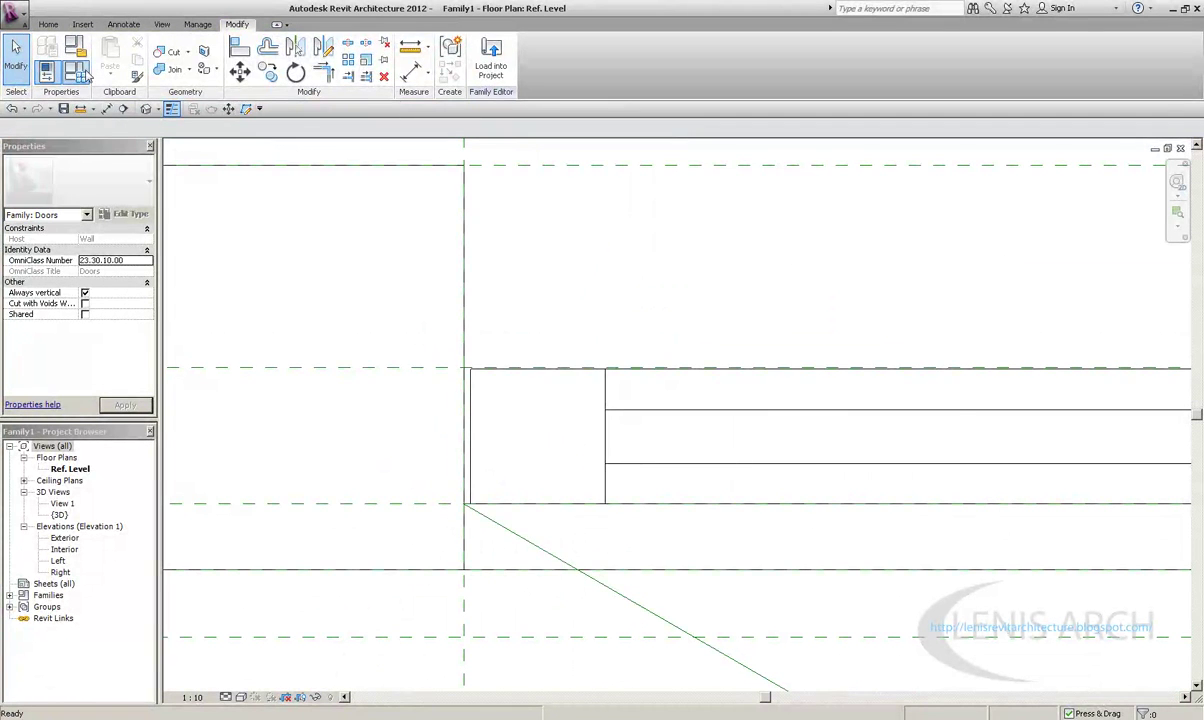
left_click(84, 76)
key("Escape")
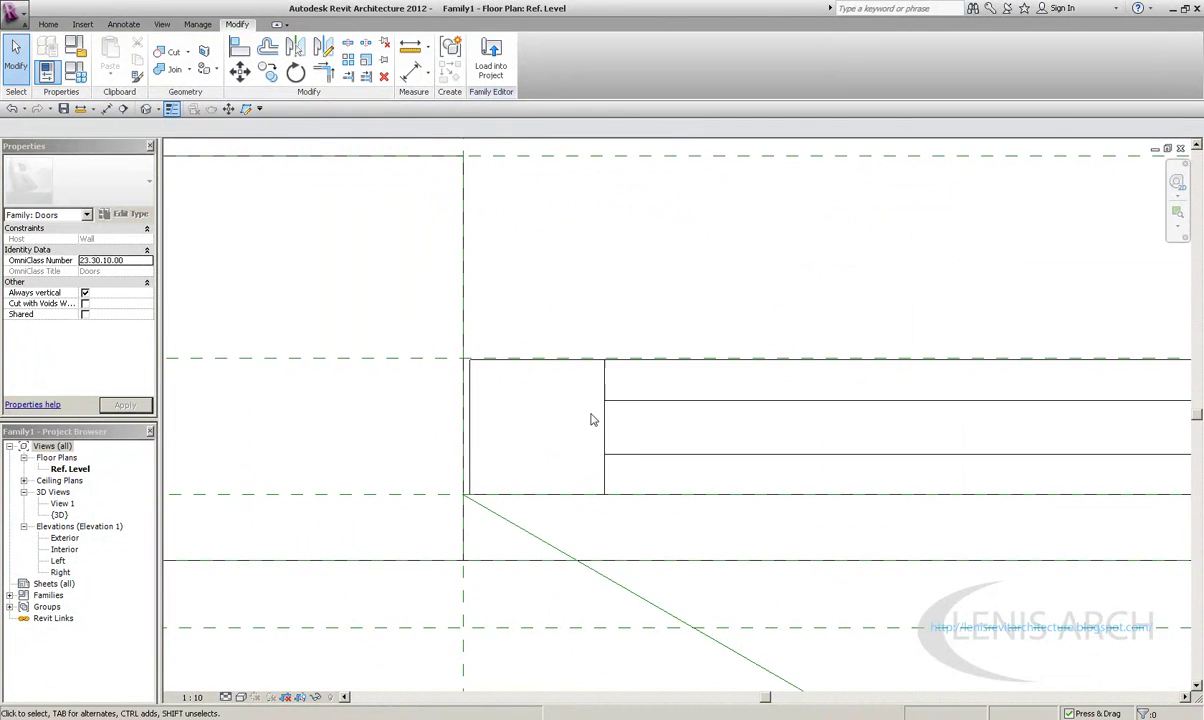
scroll(591, 417, "down", 4)
In Family Types, expand Dimensions and apply 20 for Angulo de Apertura
left_click(107, 110)
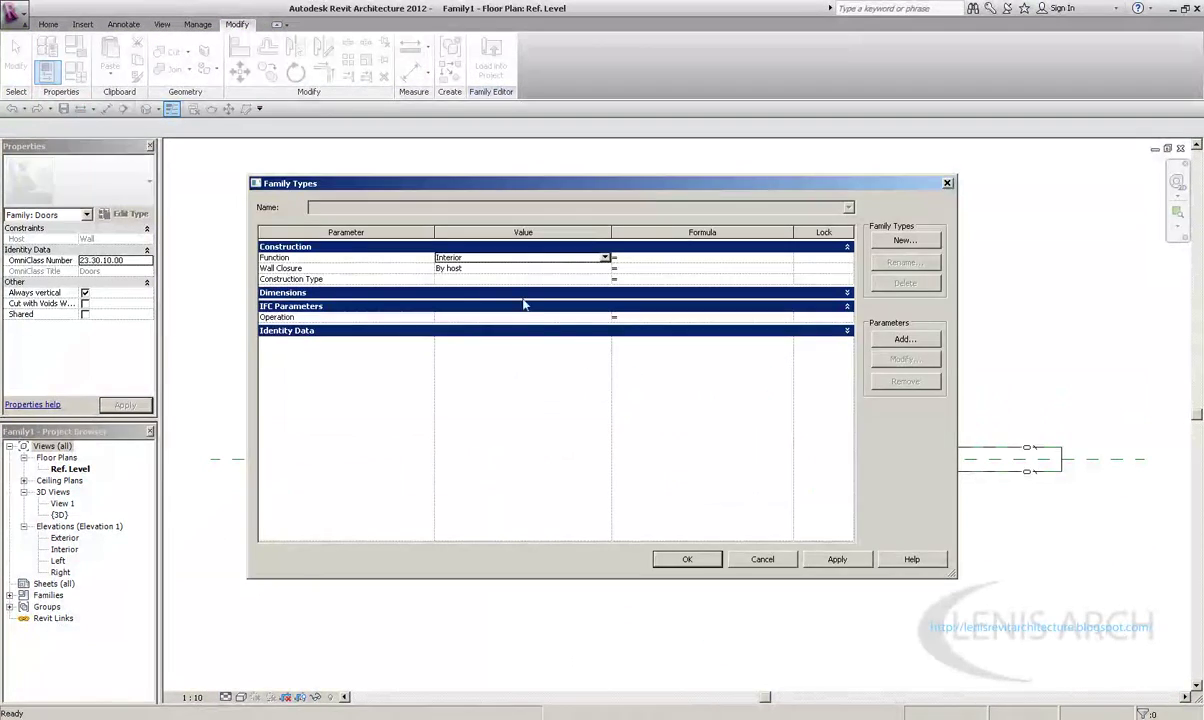
left_click(310, 332)
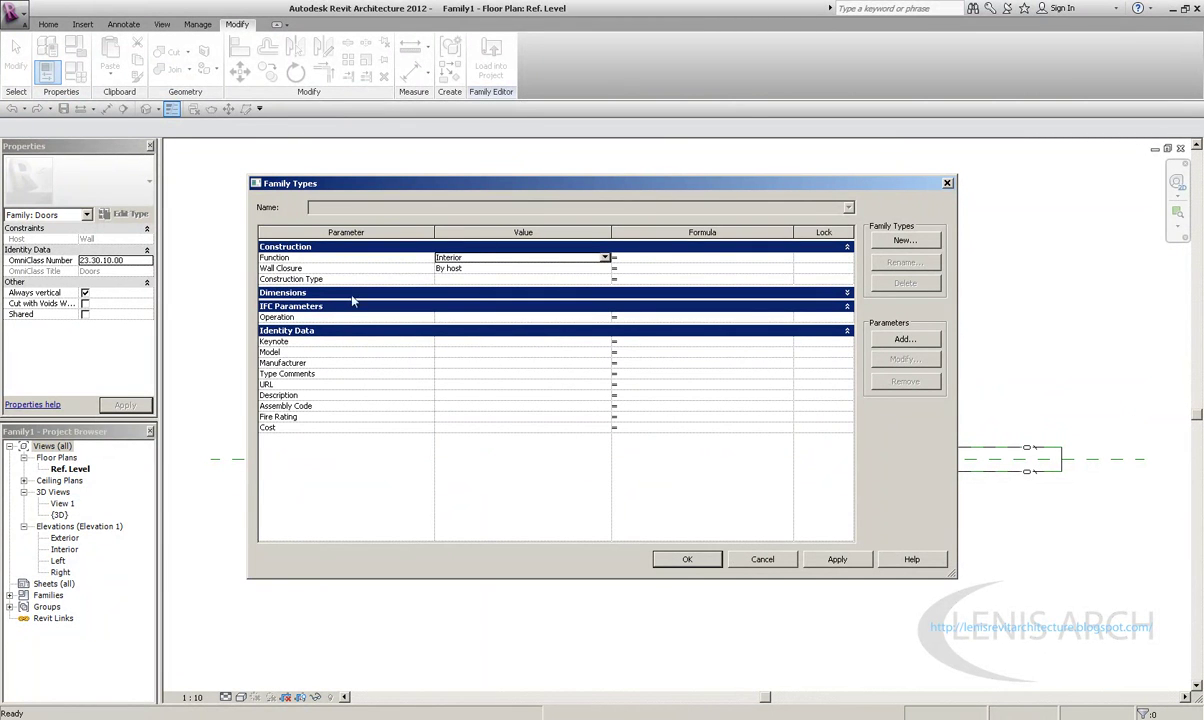
left_click(351, 295)
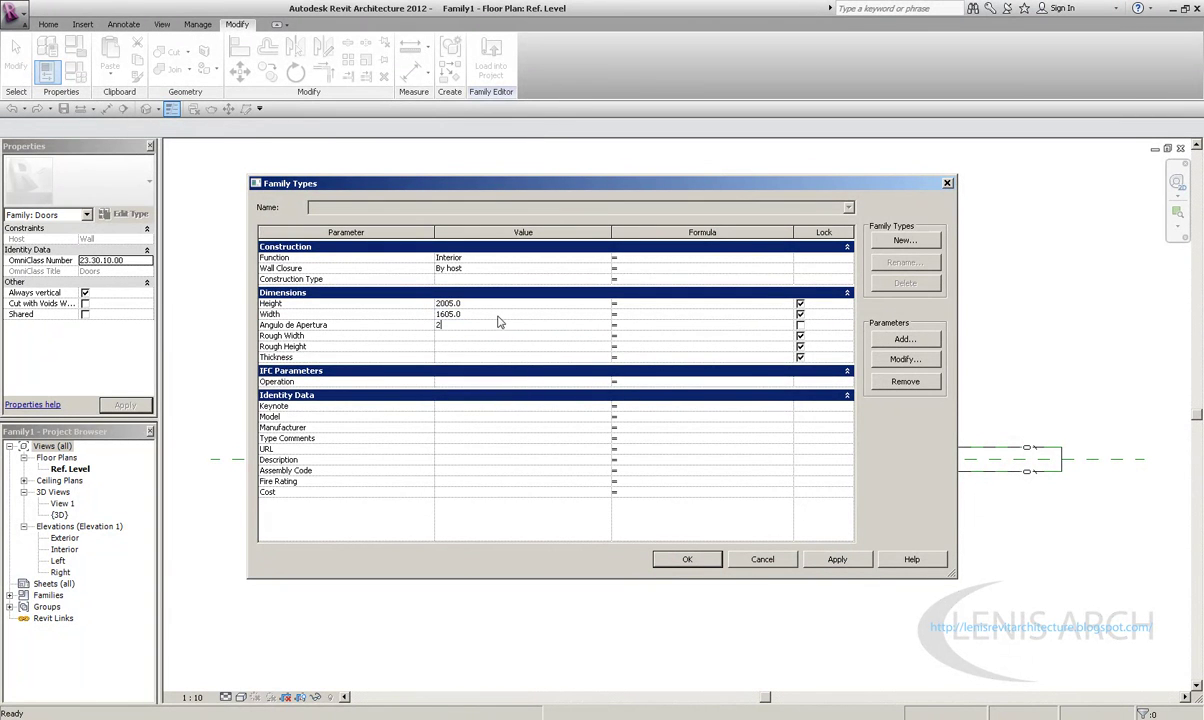
left_click(837, 559)
Close Family Types and inspect both swing lines and their angle dimensions
left_click(687, 559)
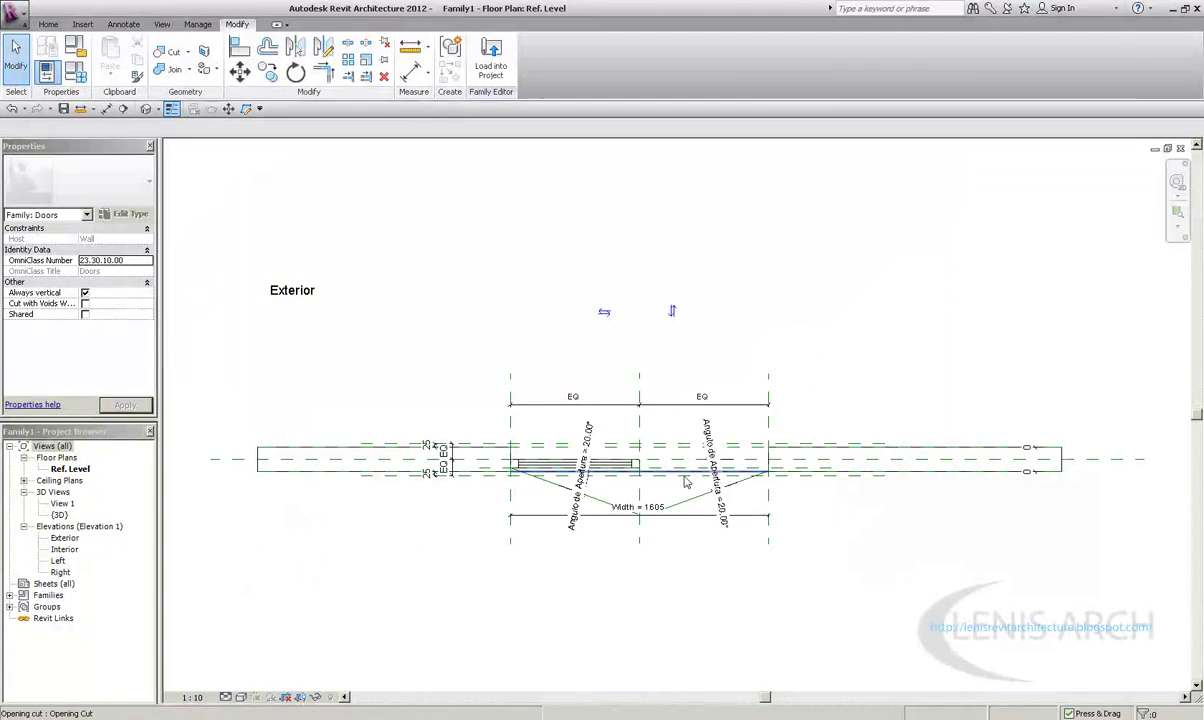
scroll(575, 440, "up", 3)
scroll(476, 488, "up", 2)
scroll(446, 460, "up", 2)
scroll(446, 460, "up", 2)
mouse_move(476, 623)
middle_mouse_down()
mouse_move(425, 502)
mouse_move(529, 462)
middle_mouse_up()
left_click(529, 465)
scroll(752, 505, "down", 2)
scroll(752, 505, "down", 2)
scroll(868, 551, "up", 3)
scroll(707, 374, "down", 2)
middle_click_drag(586, 446, 861, 463)
scroll(861, 463, "up", 2)
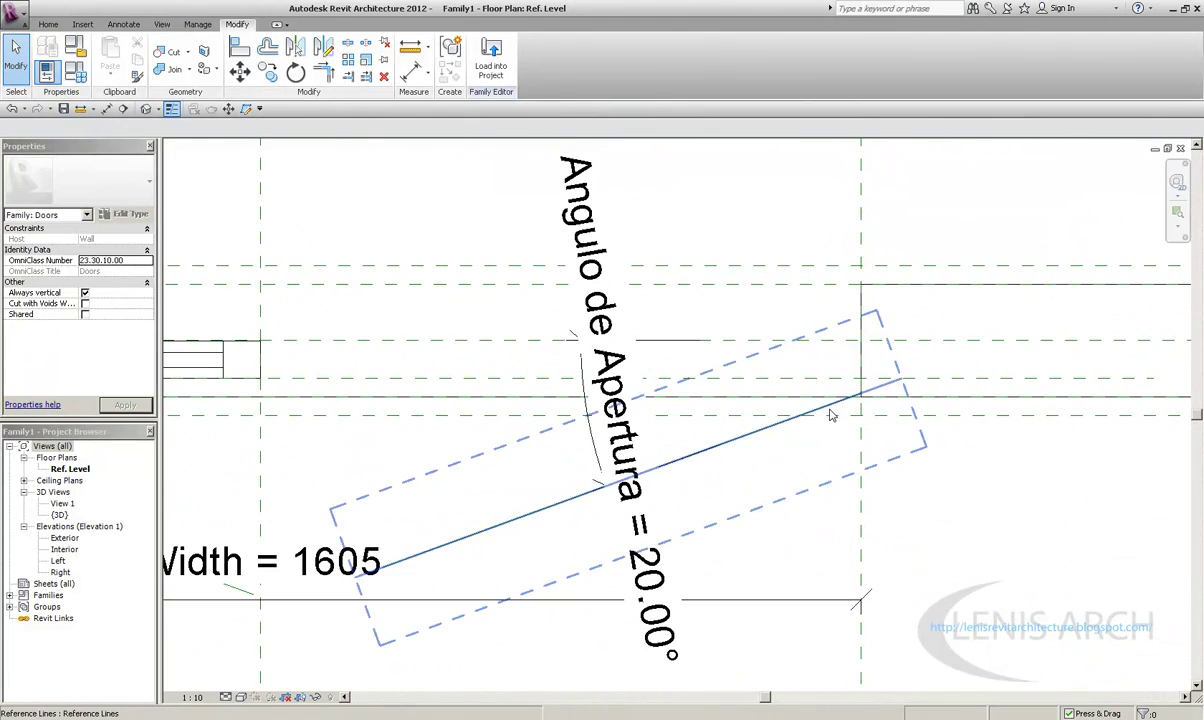
Drag the right swing line's end to flex the opening angle to 21.45°
left_click(835, 410)
left_click_drag(840, 405, 845, 385)
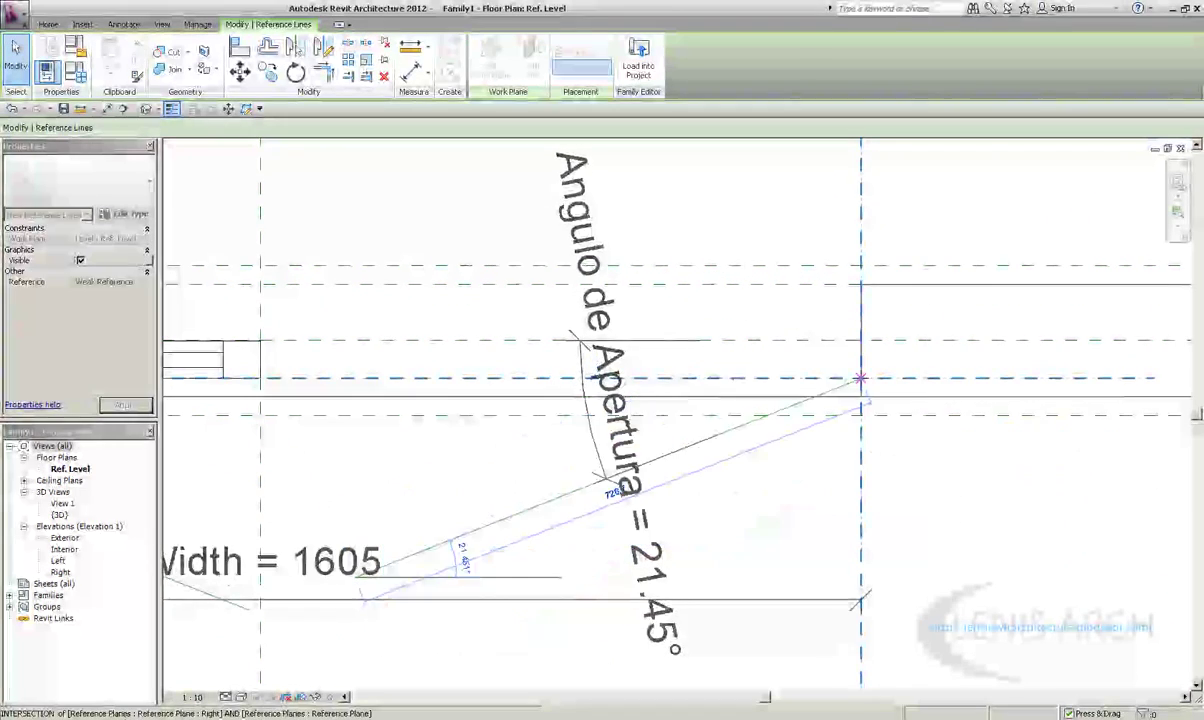
scroll(825, 433, "down", 3)
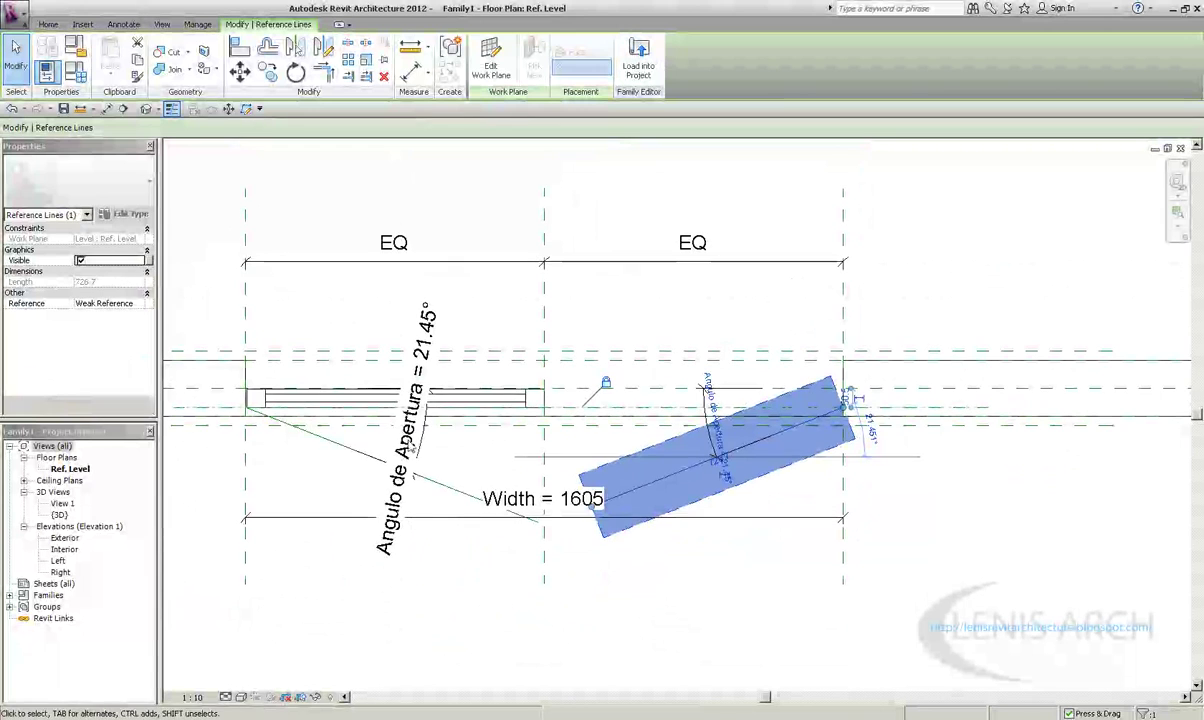
left_click_drag(757, 395, 238, 389)
middle_click_drag(238, 389, 398, 403)
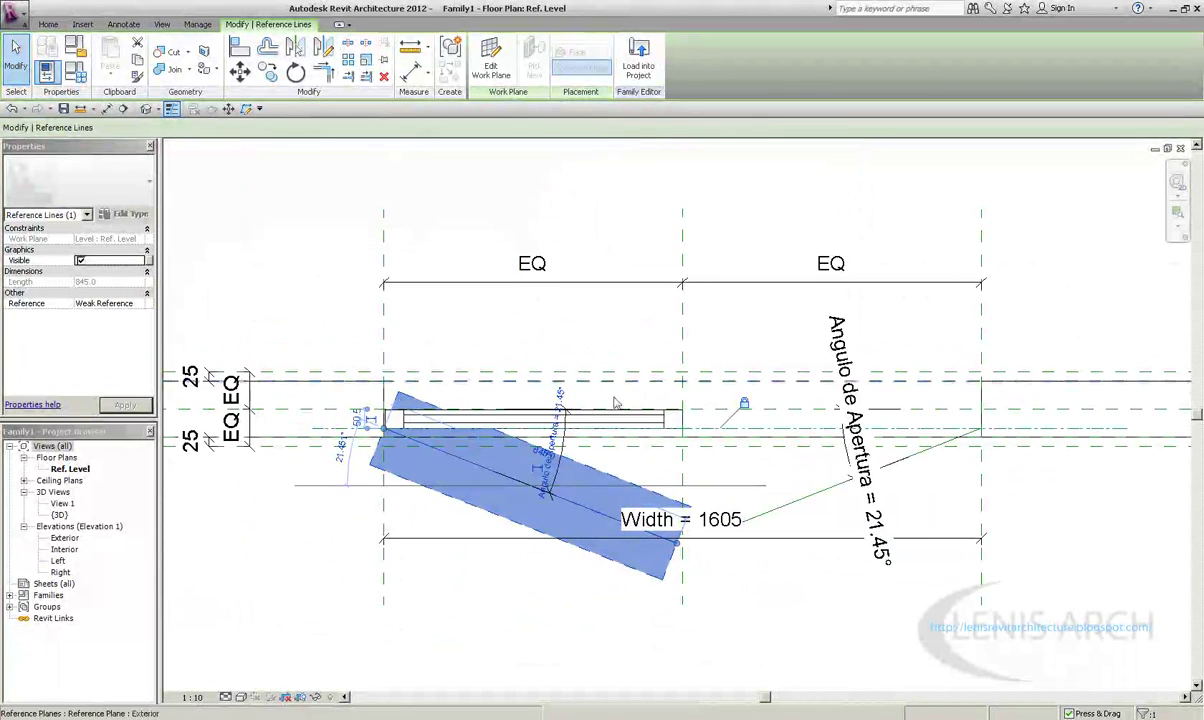
scroll(654, 405, "down", 2)
Reset Angulo de Apertura to 20 in Family Types
left_click(53, 84)
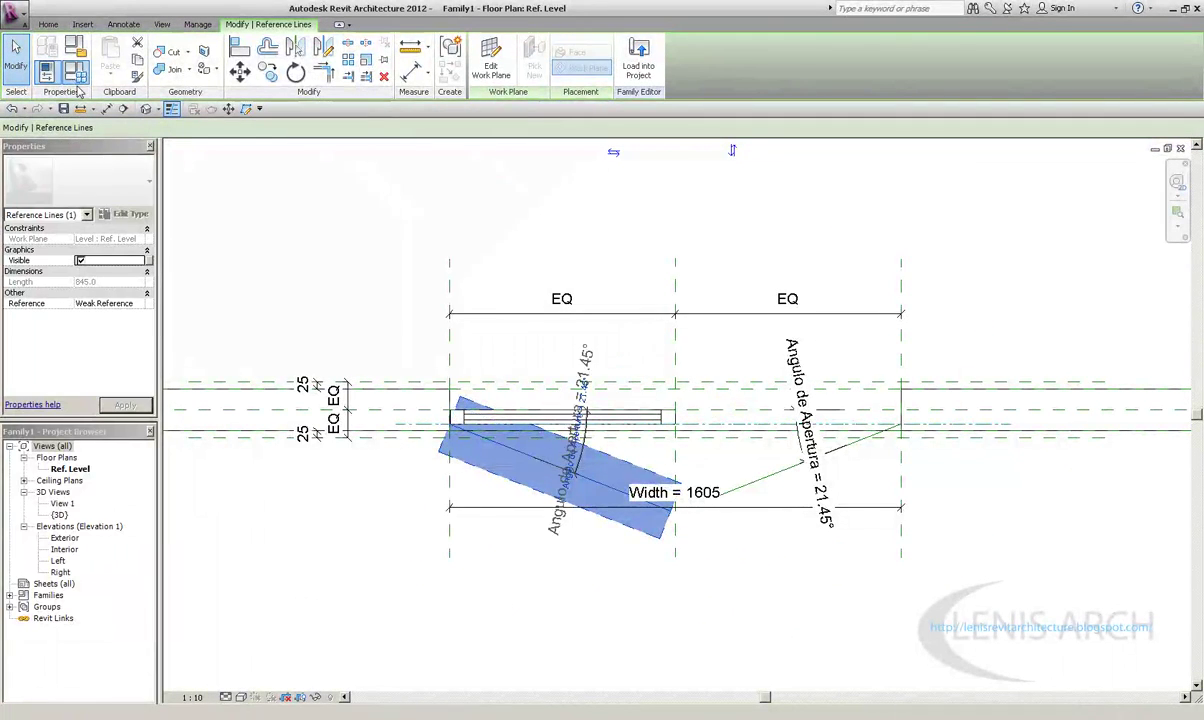
left_click(47, 72)
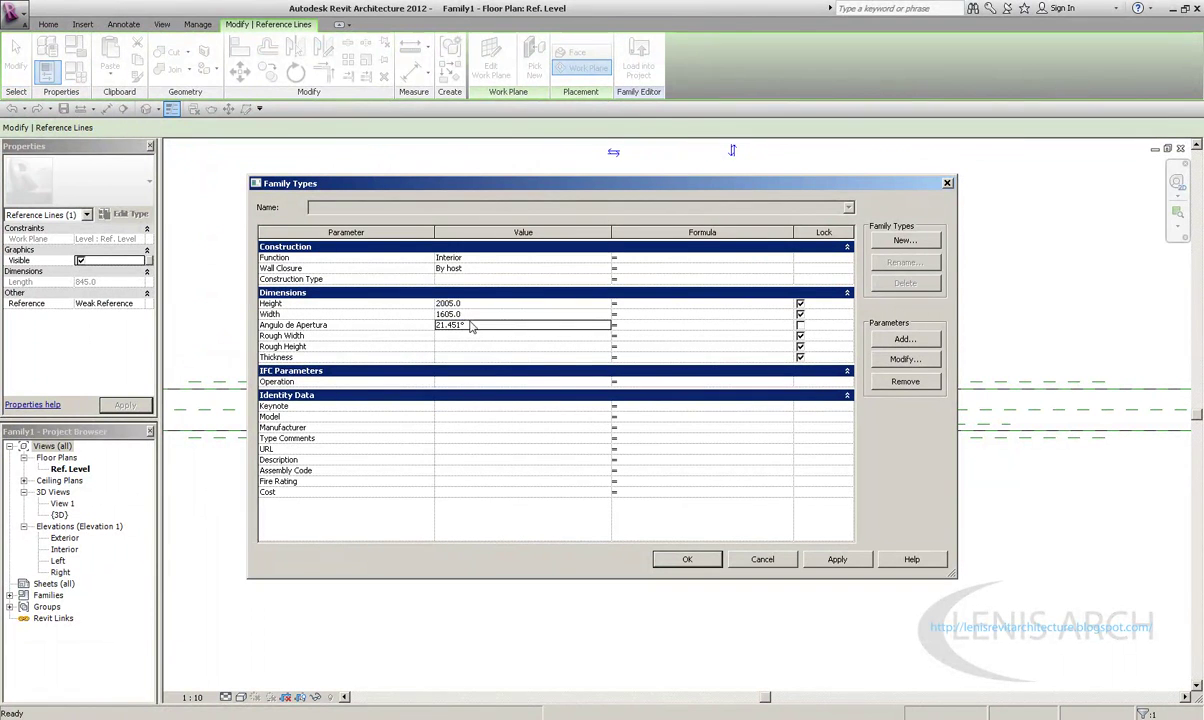
type("20")
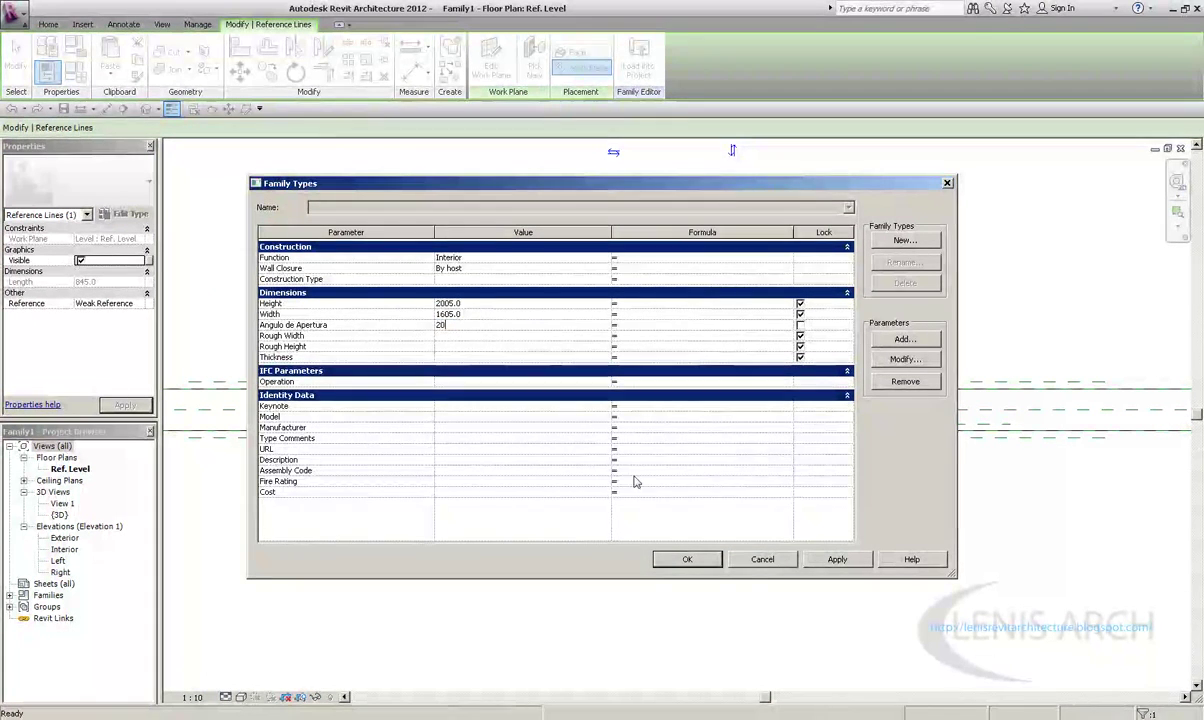
left_click(687, 559)
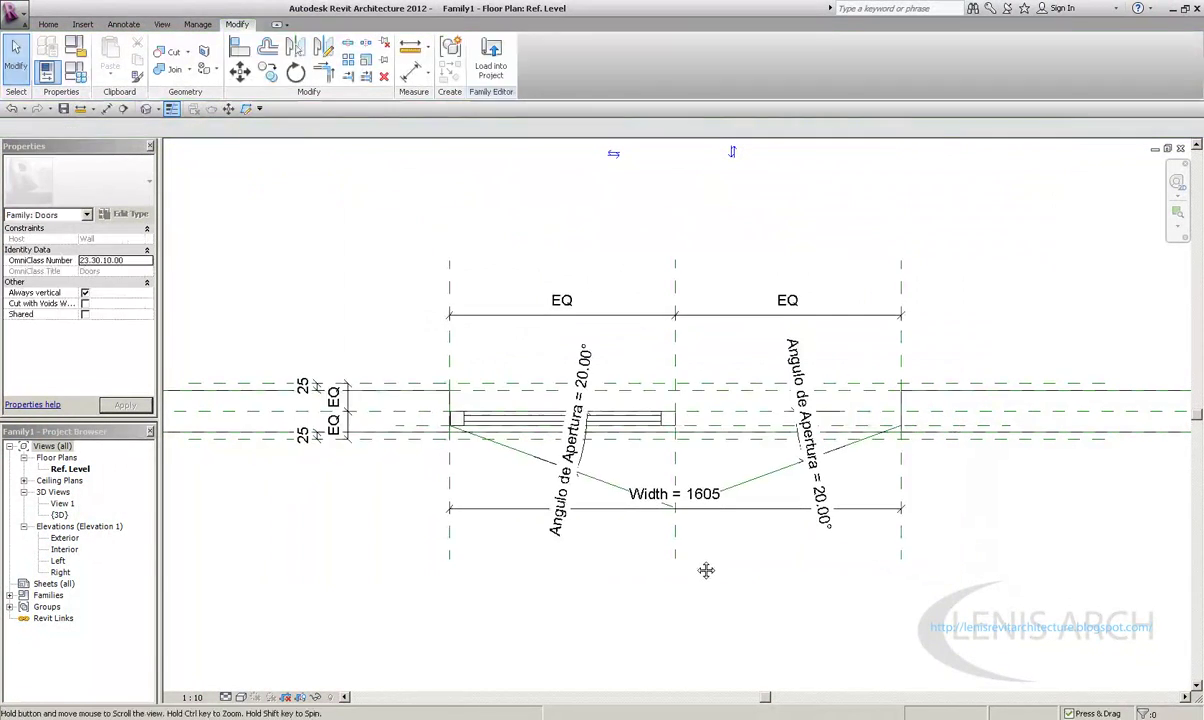
Check the right swing line, then switch to the default 3D view
scroll(877, 387, "up", 2)
scroll(919, 485, "up", 2)
scroll(930, 480, "up", 2)
left_click(928, 476)
scroll(898, 400, "down", 1)
scroll(898, 400, "down", 2)
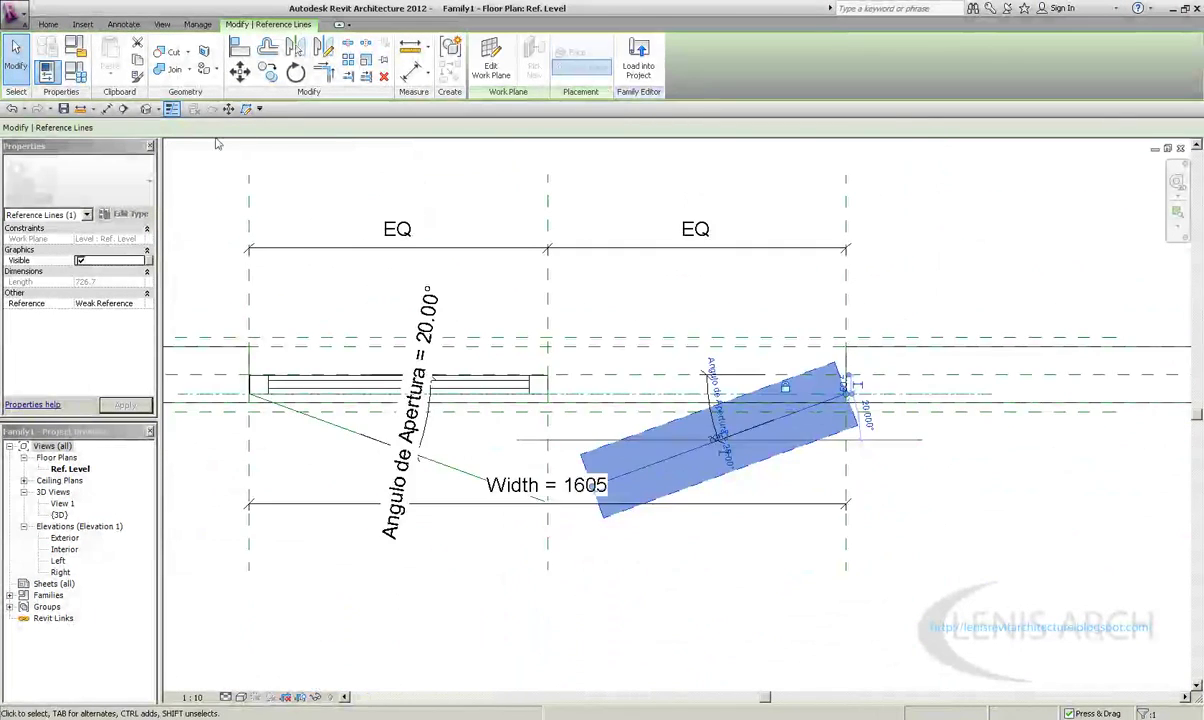
scroll(388, 343, "down", 2)
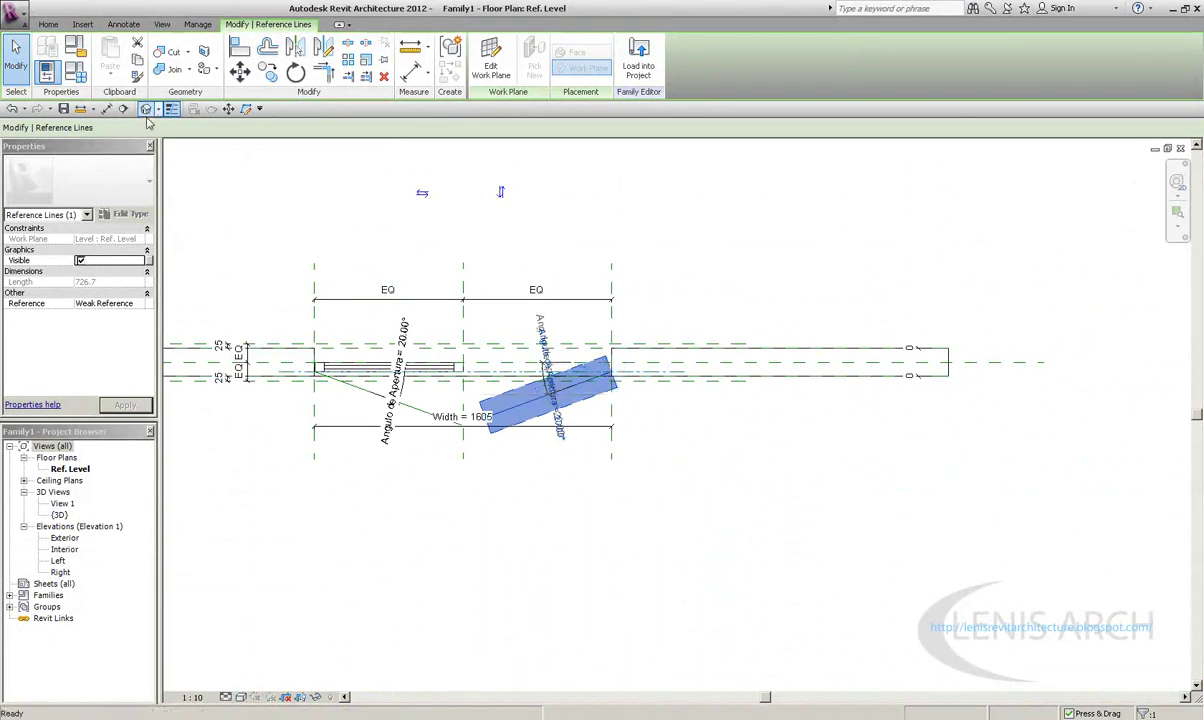
left_click(146, 110)
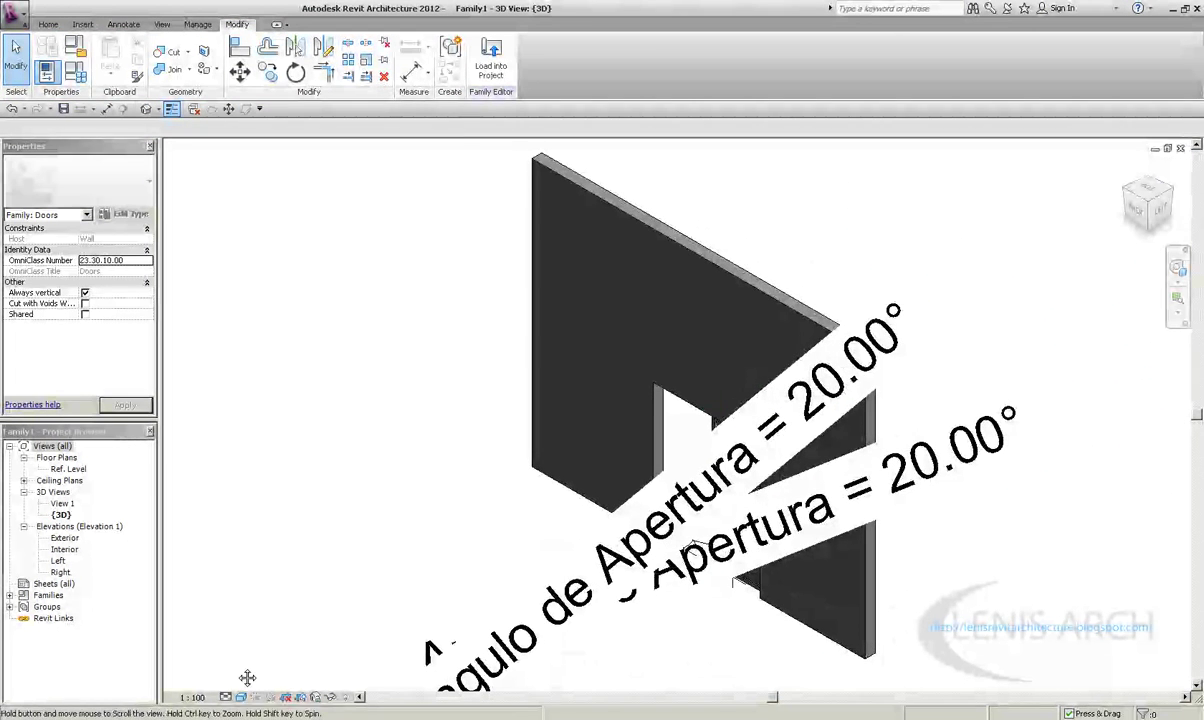
Uncheck Dimensions under Annotation Categories via VG, then reopen the Ref. Level plan
key("v")
key("v")
left_click(524, 191)
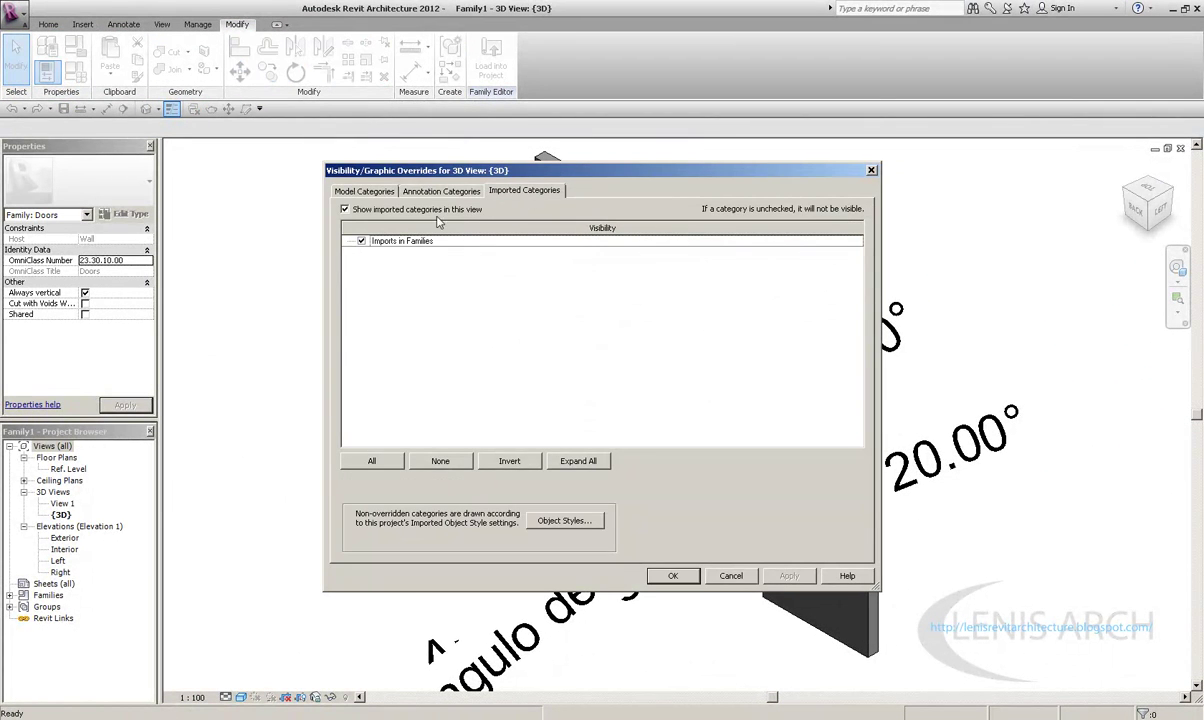
left_click(440, 191)
left_click(361, 241)
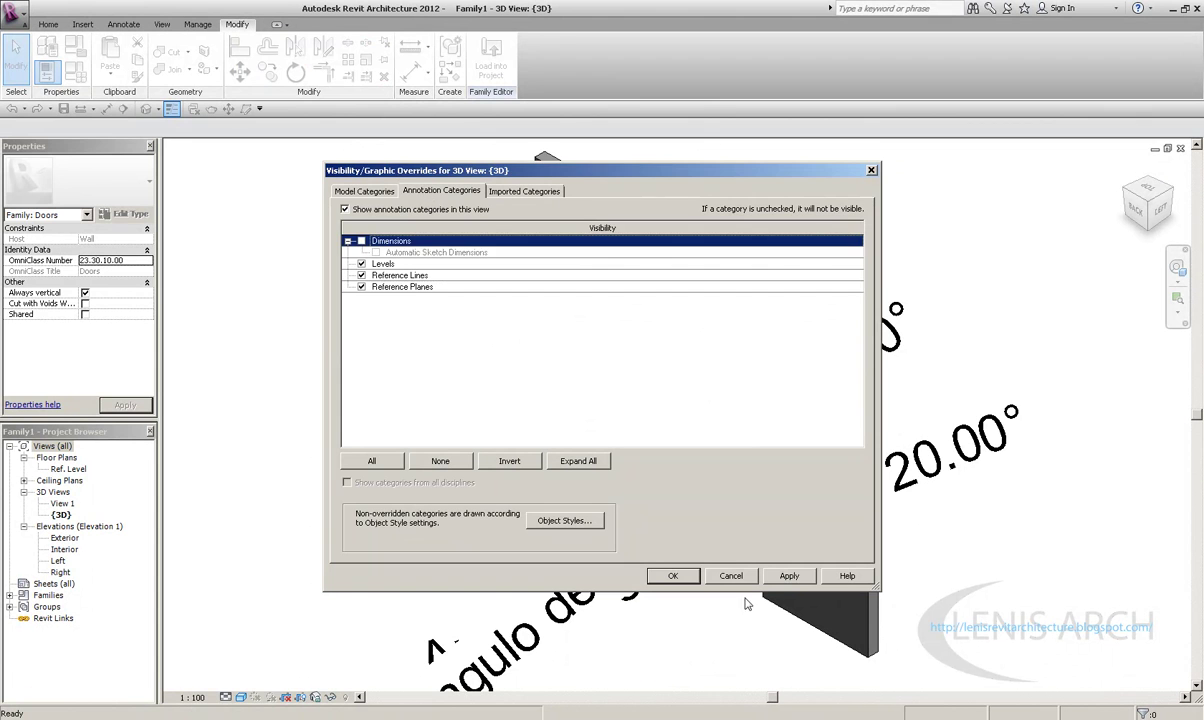
left_click(672, 575)
scroll(695, 498, "up", 5)
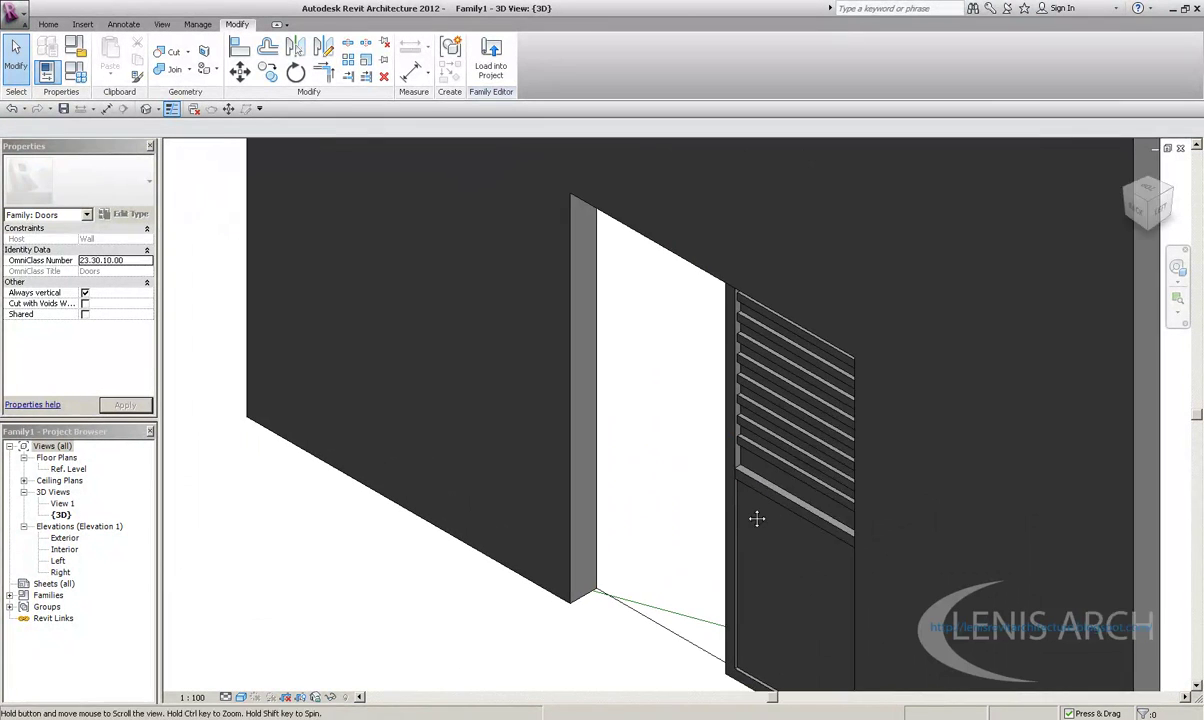
left_click(1126, 170)
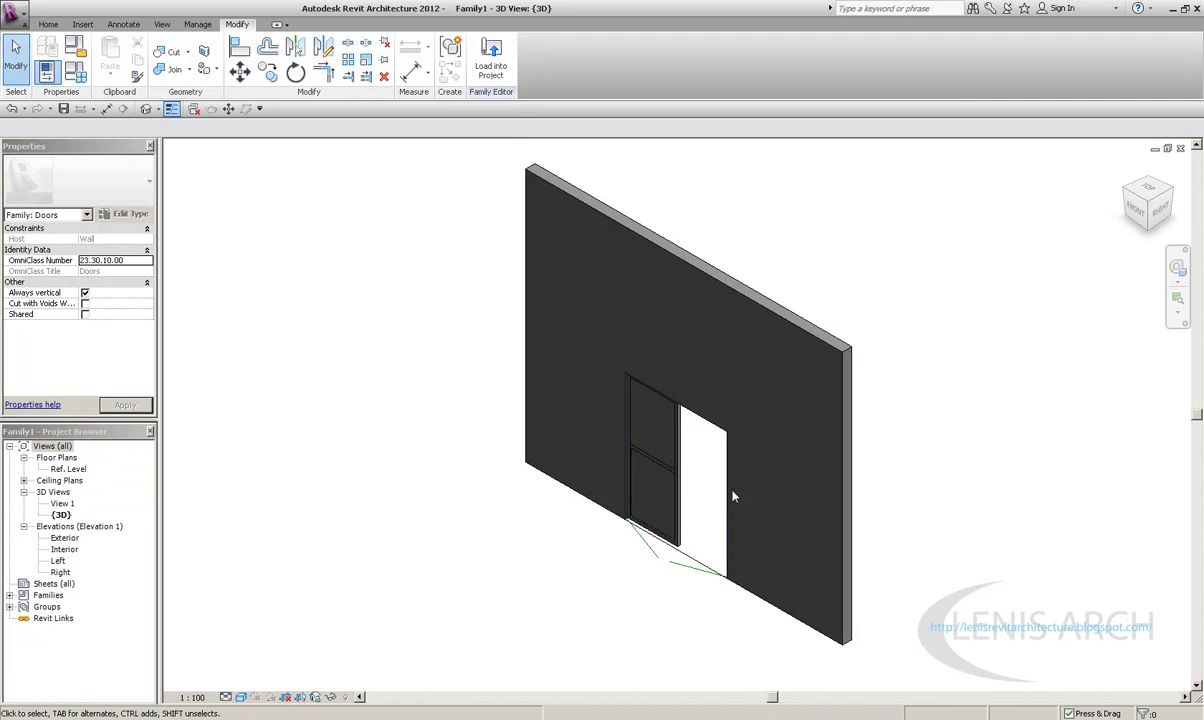
double_click(68, 469)
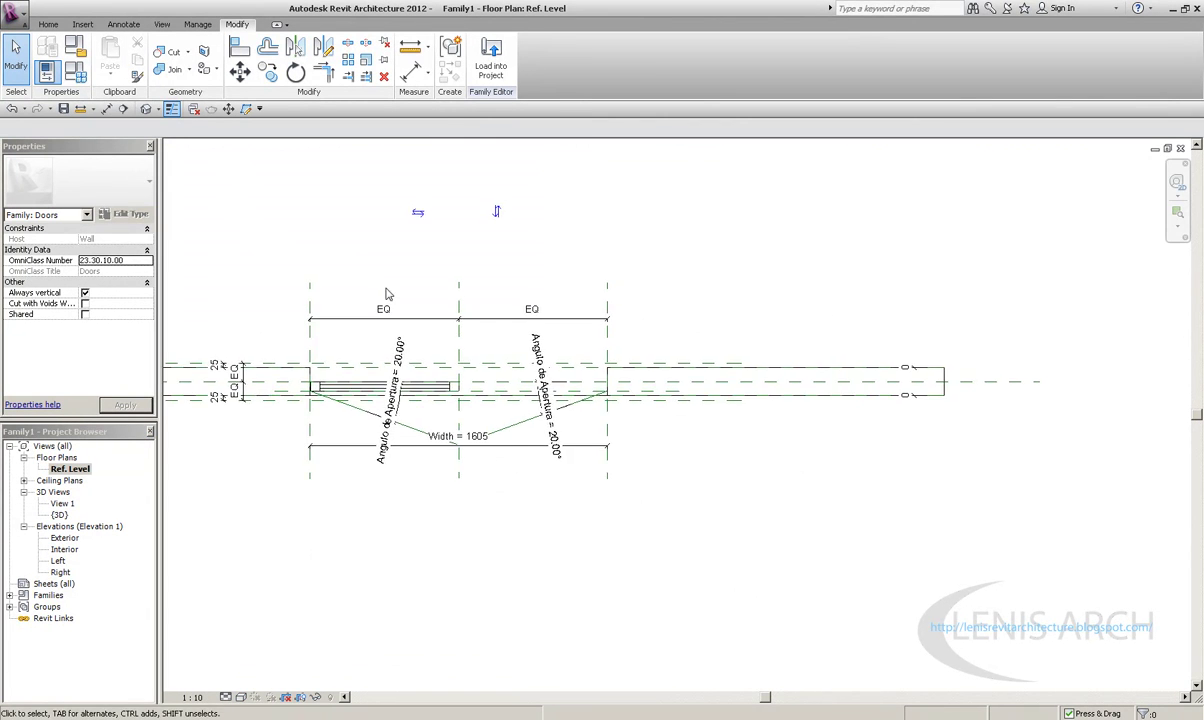
Orbit the 3D door and compare it with the louvered door reference photo
left_click(146, 108)
mouse_move(592, 280)
middle_mouse_down("shift")
mouse_move(695, 495)
mouse_move(605, 578)
mouse_move(699, 595)
mouse_move(553, 615)
middle_mouse_up("shift")
key("alt+Tab")
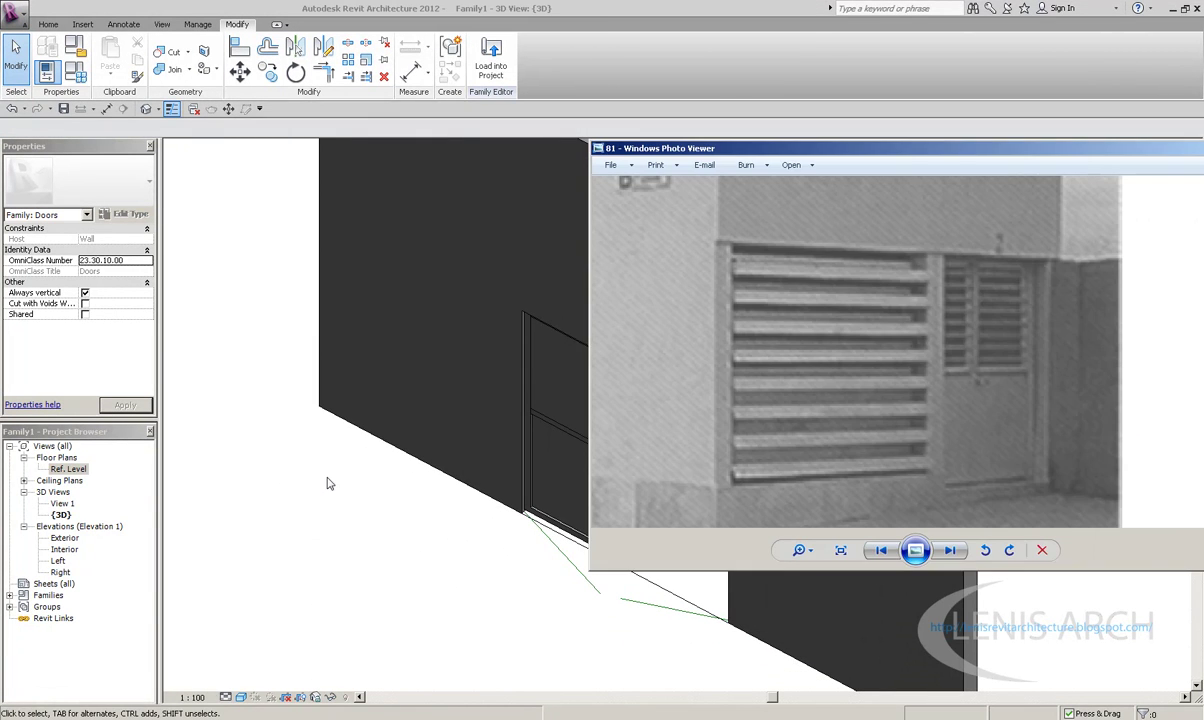
key("alt+Tab")
scroll(557, 433, "up", 3)
mouse_move(557, 433)
middle_mouse_down("shift")
mouse_move(681, 304)
mouse_move(734, 469)
mouse_move(728, 446)
mouse_move(699, 509)
mouse_move(171, 622)
middle_mouse_up("shift")
Delete the louvered panel from the Ref. Level plan
double_click(68, 470)
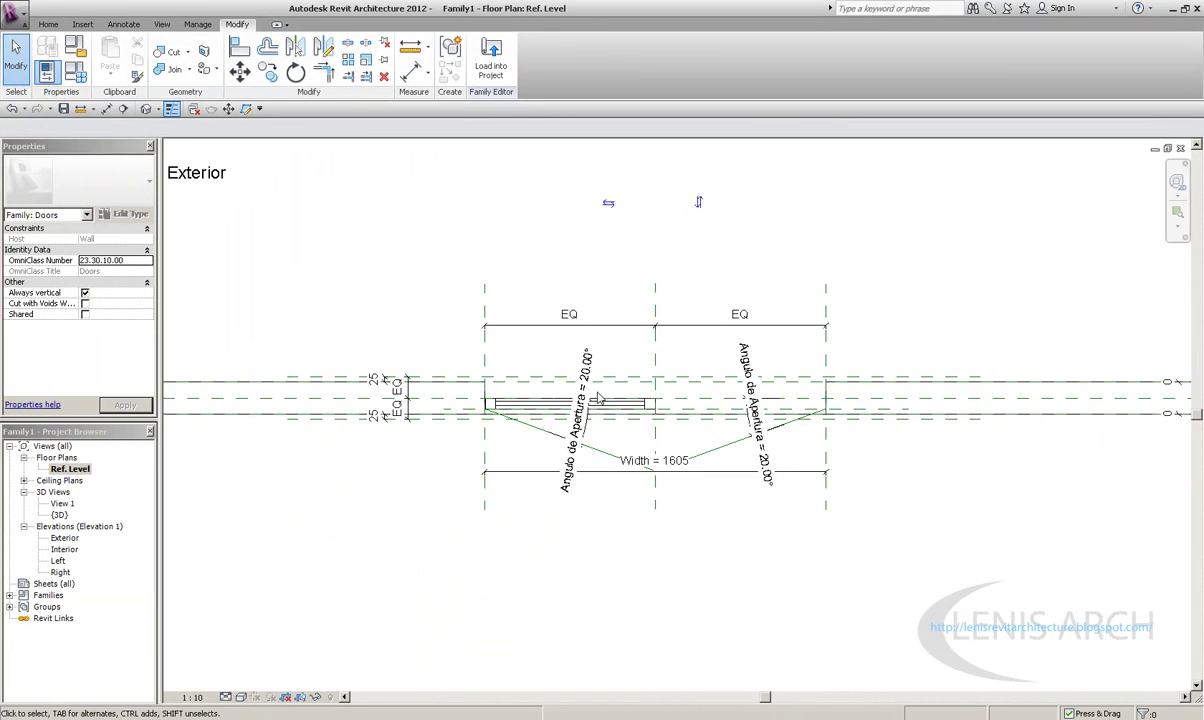
scroll(640, 450, "up", 3)
left_click(682, 455)
left_click(270, 78)
key("Escape")
key("Escape")
left_click(484, 465)
key("Escape")
left_click(484, 465)
key("Delete")
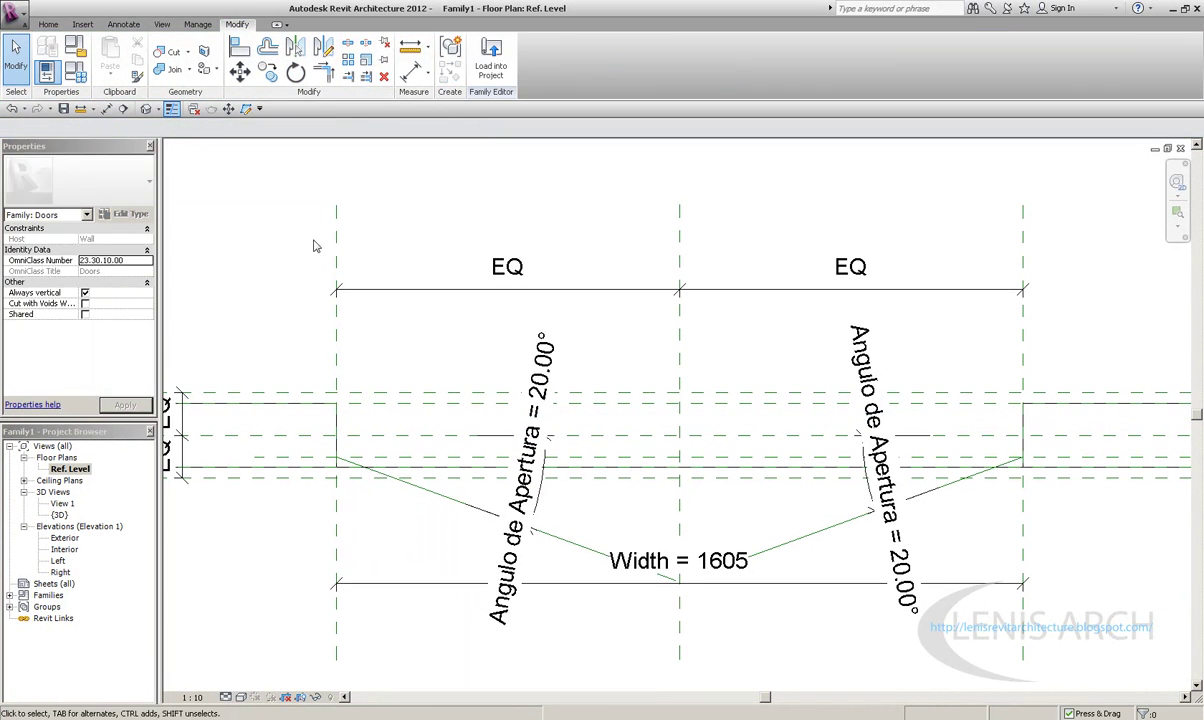
left_click(48, 24)
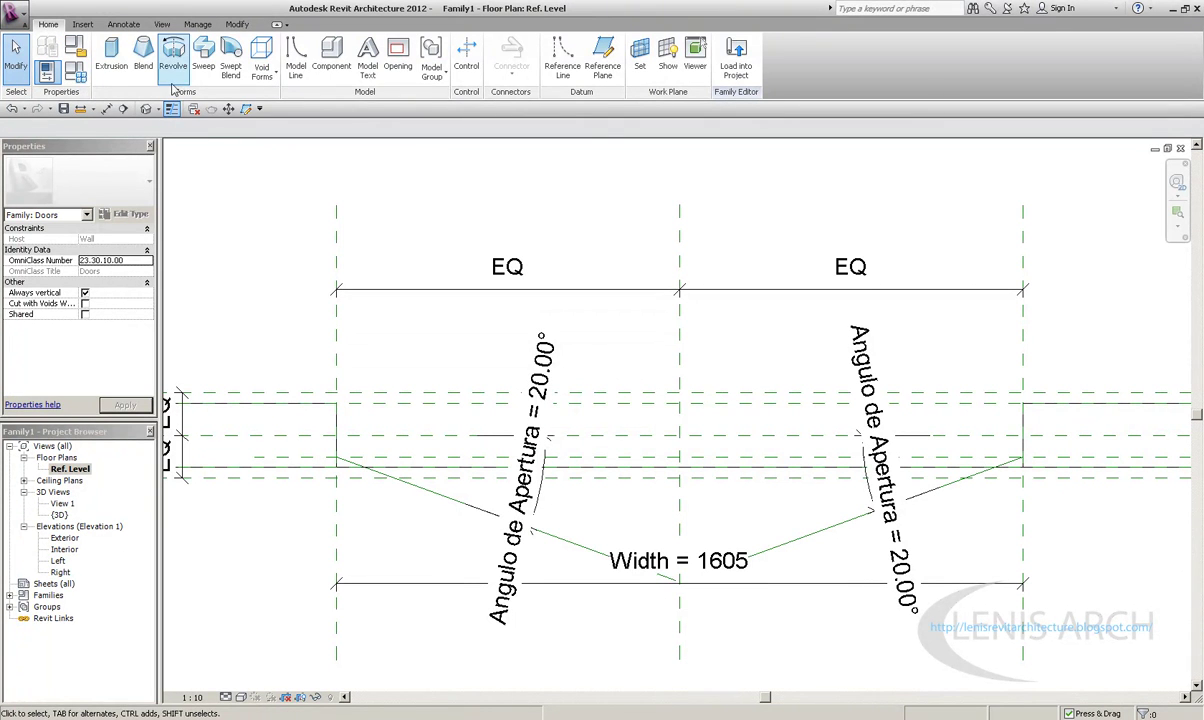
Place a Panel component at the left jamb of the door opening
left_click(331, 58)
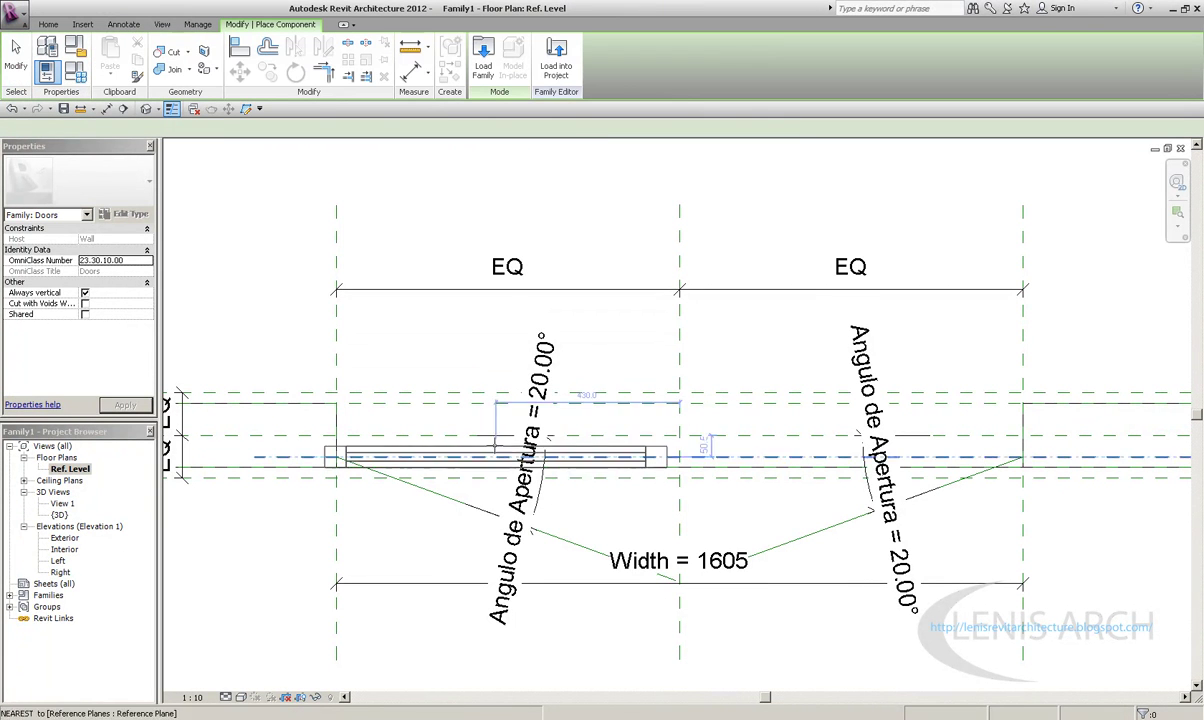
scroll(500, 432, "up", 2)
scroll(520, 440, "up", 2)
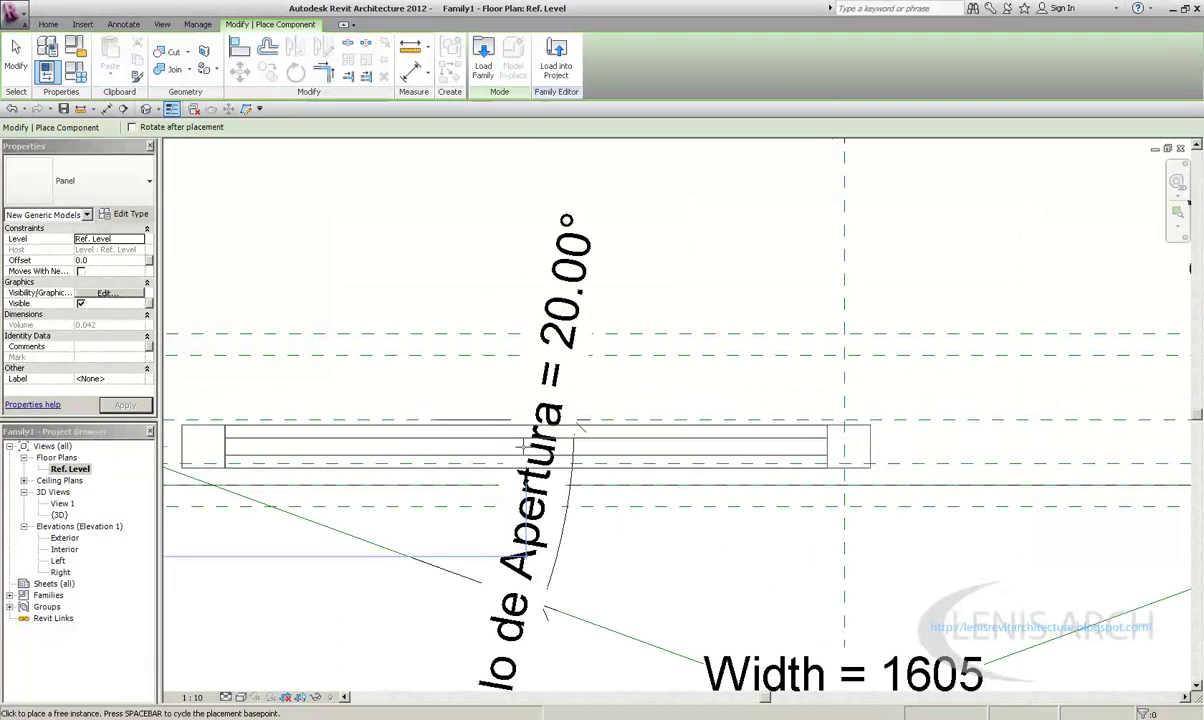
left_click(709, 456)
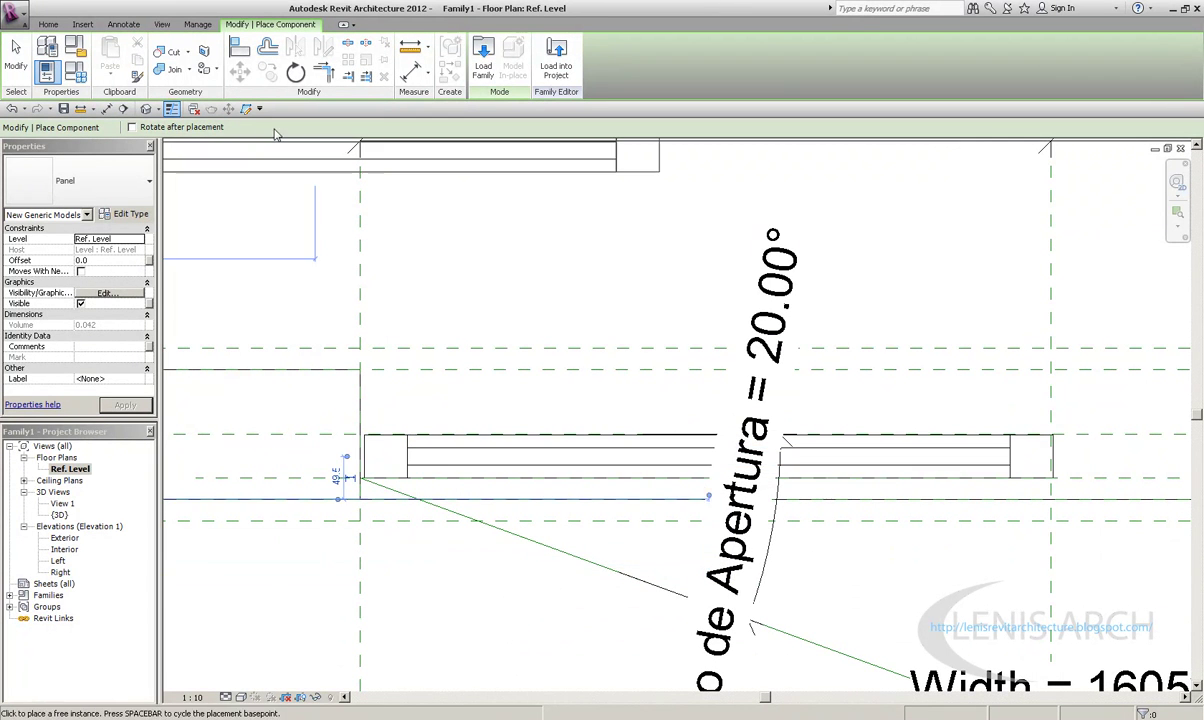
key("Escape")
scroll(300, 430, "up", 1)
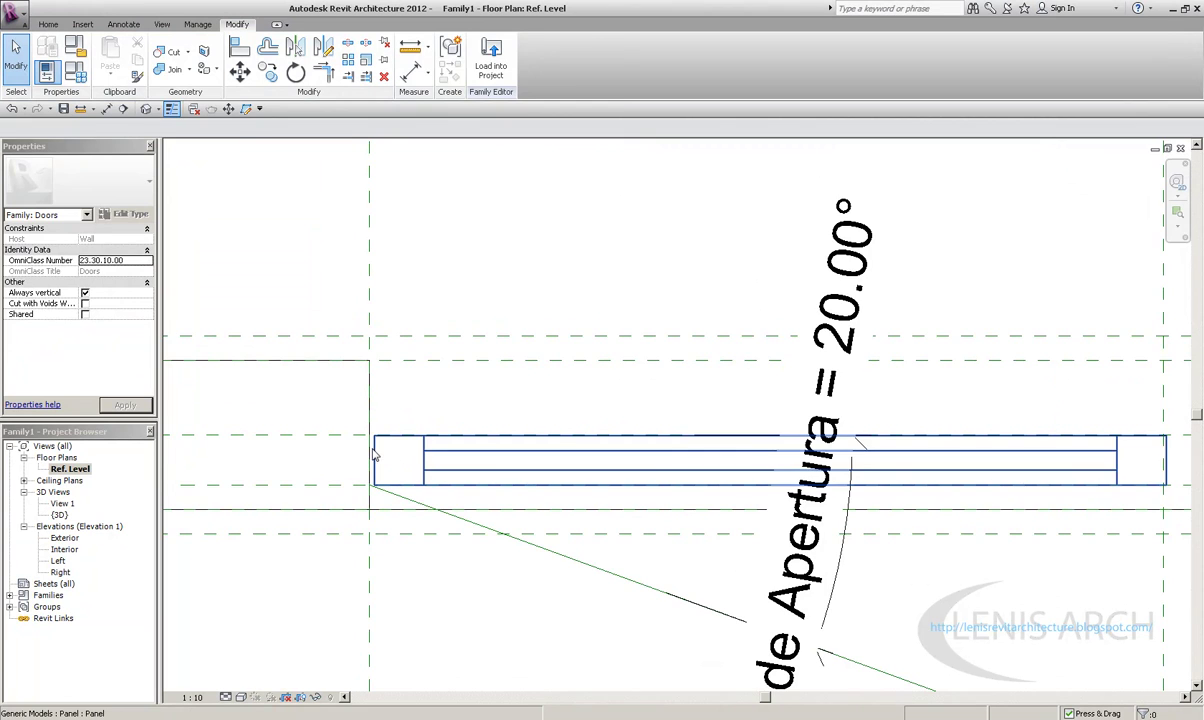
left_click(375, 455)
key("Escape")
scroll(430, 435, "up", 5)
scroll(363, 476, "up", 1)
Align the panel edge to the left jamb reference plane with AL
key("a")
key("l")
left_click(362, 465)
scroll(362, 474, "down", 2)
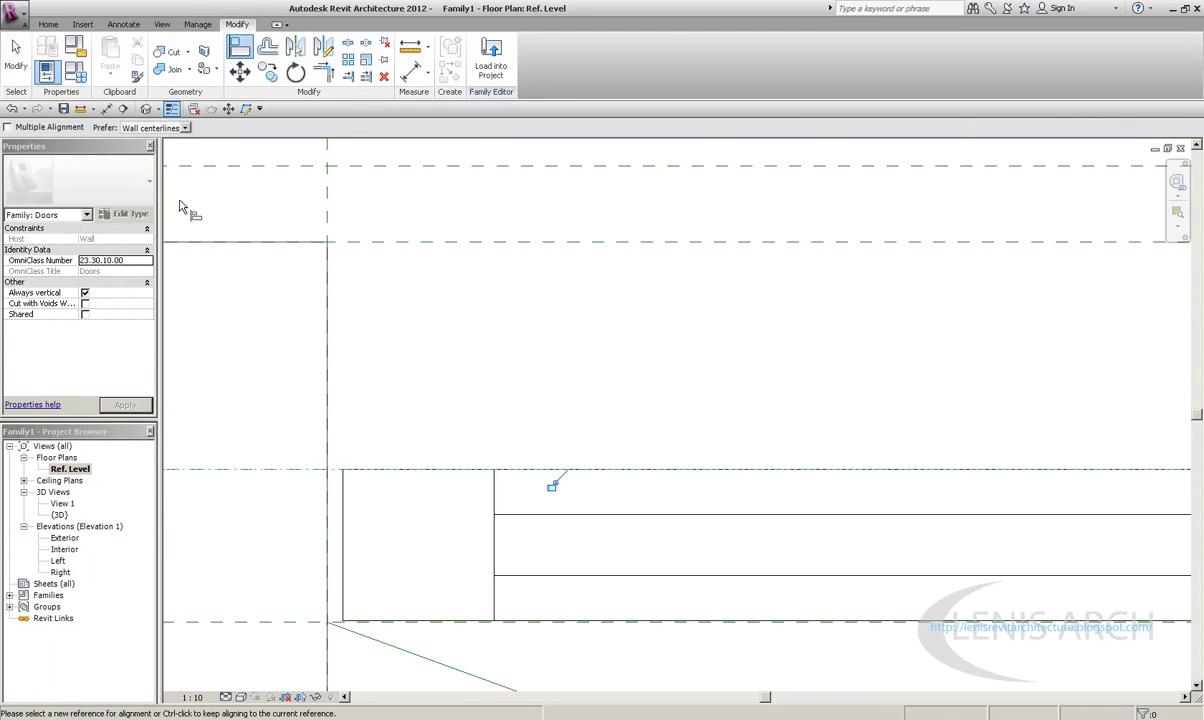
left_click(553, 485)
scroll(553, 485, "down", 2)
key("Escape")
scroll(350, 440, "up", 3)
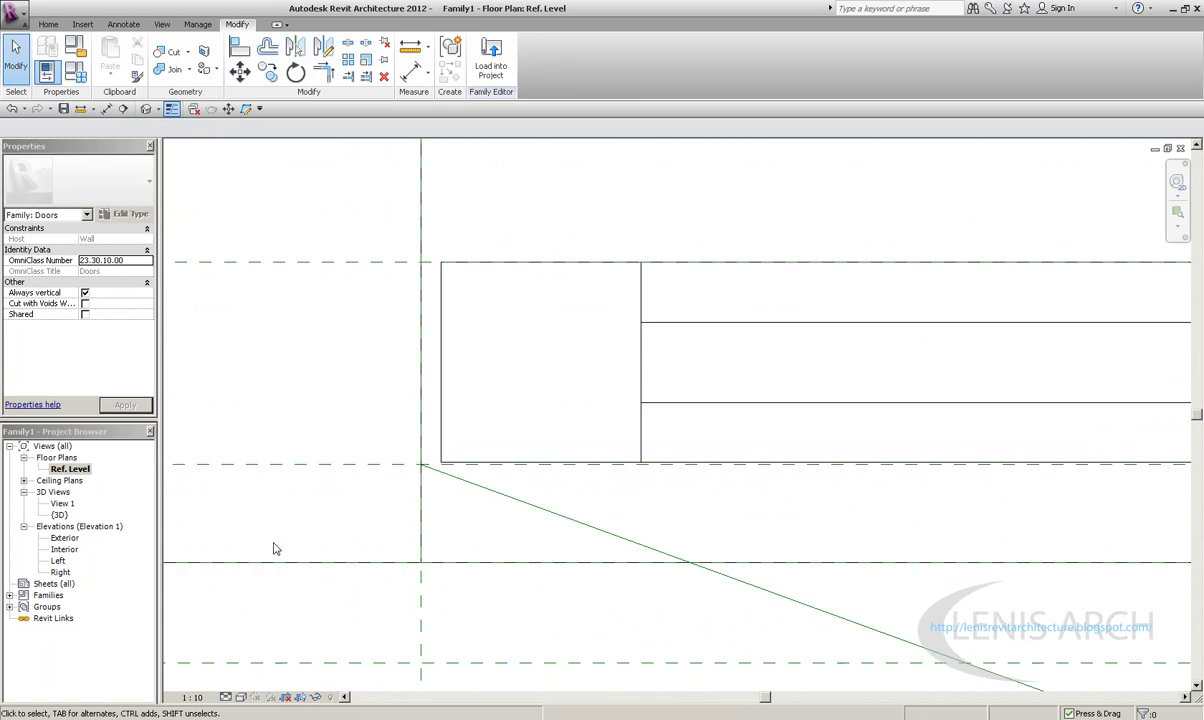
Select the panel and retry Measure and Align to check its position
left_click(465, 478)
scroll(462, 490, "up", 1)
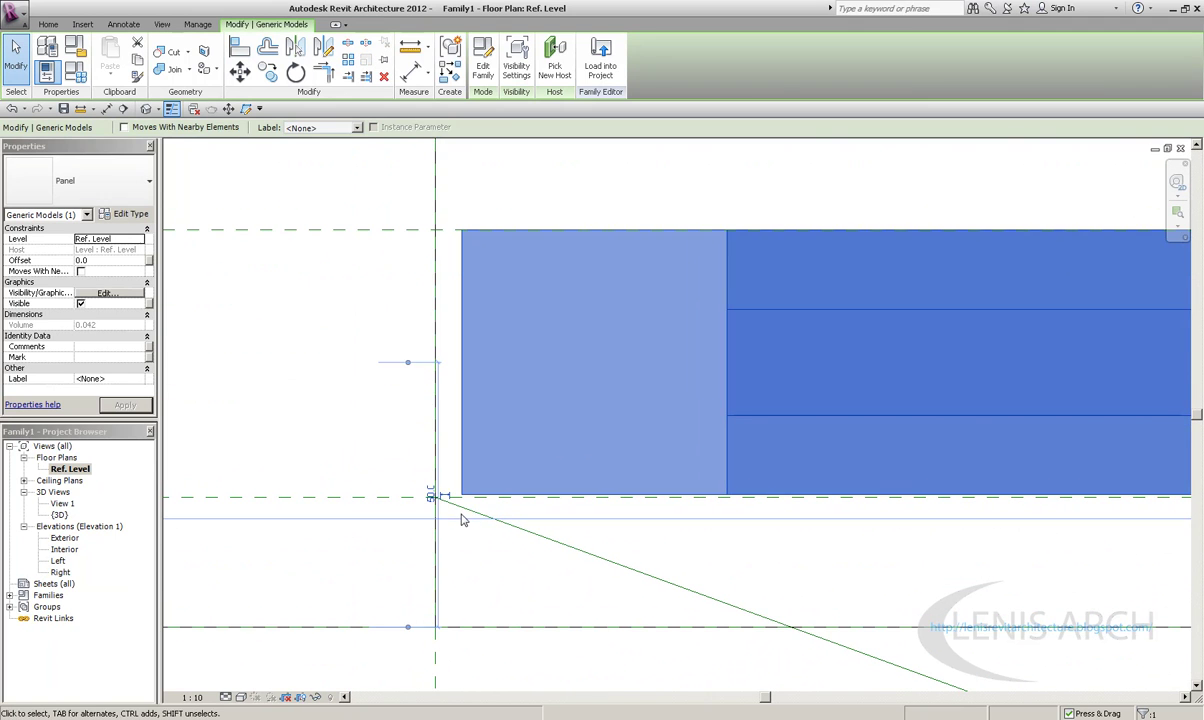
key("m")
key("e")
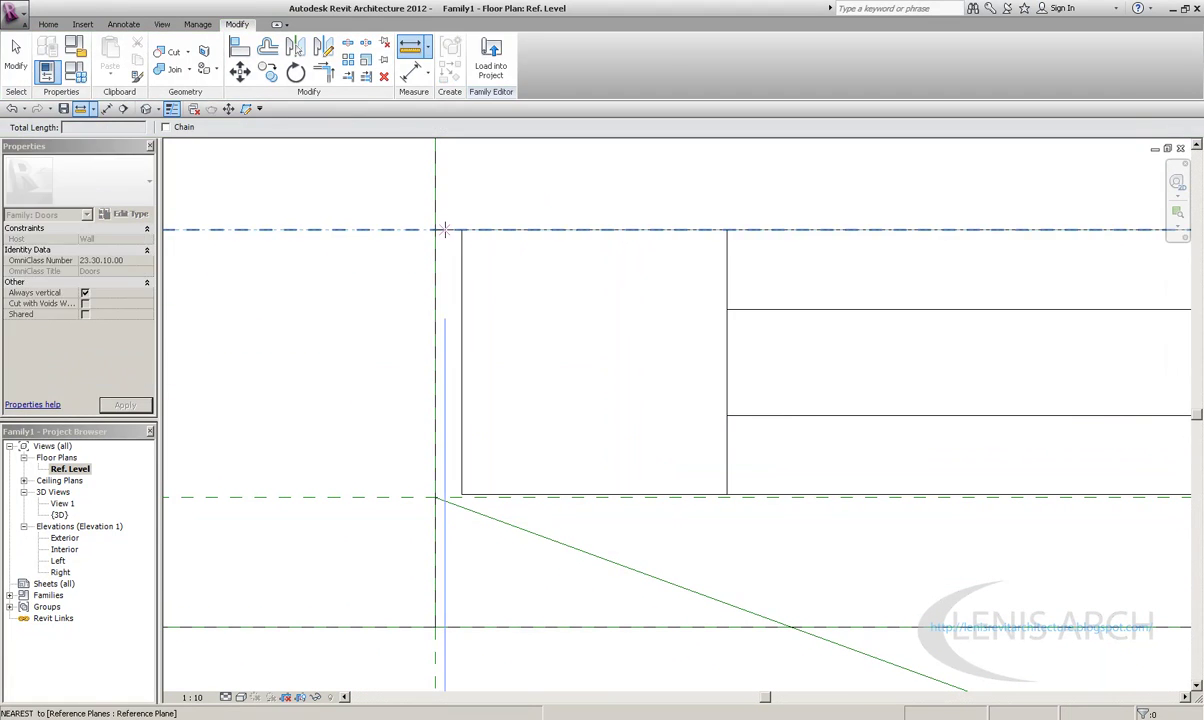
key("Escape")
key("Escape")
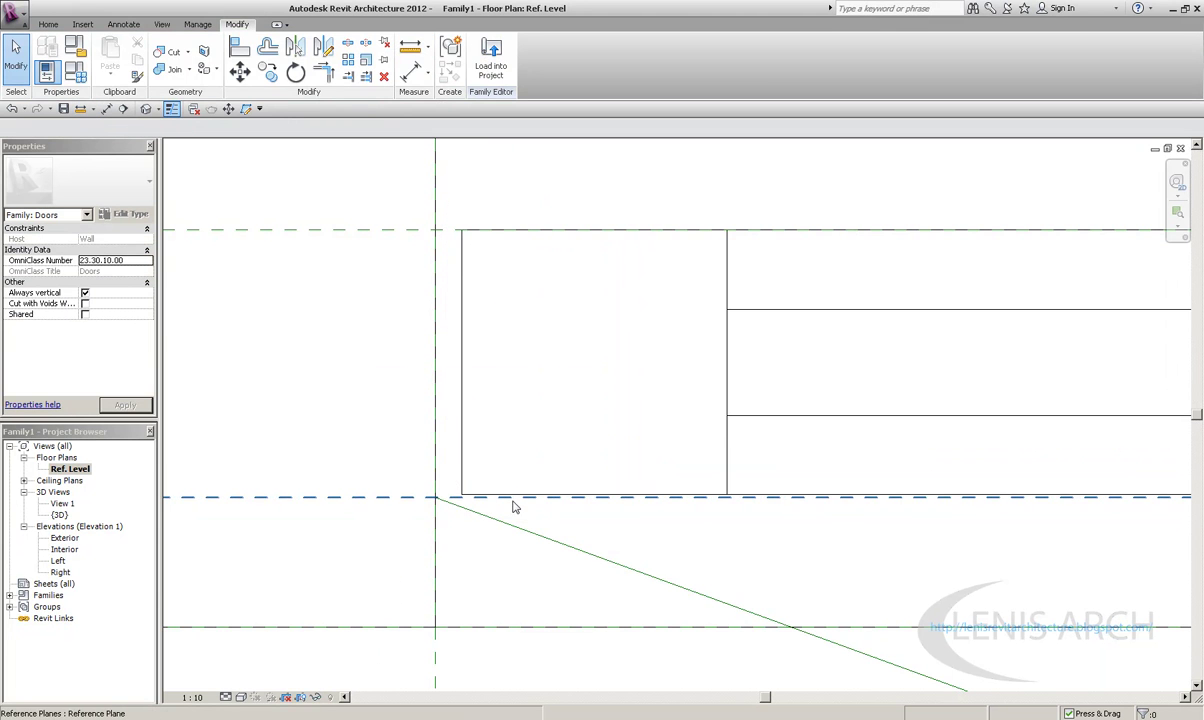
scroll(522, 478, "down", 1)
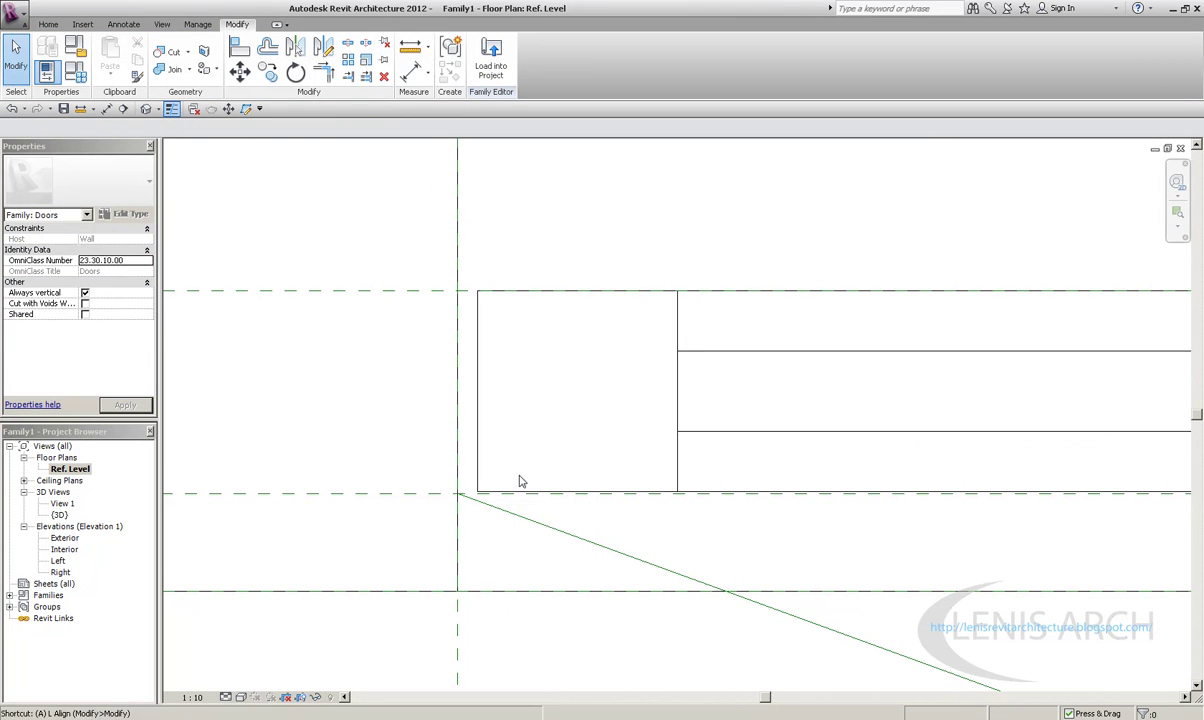
key("l")
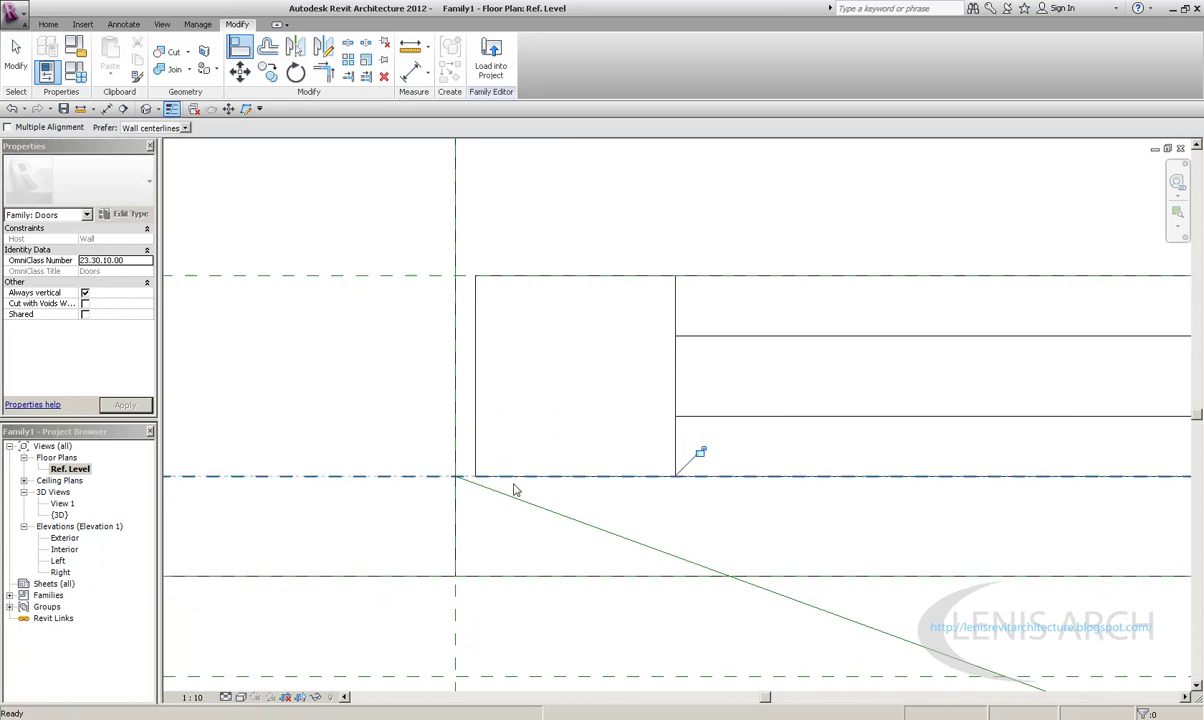
key("Escape")
scroll(693, 451, "down", 3)
scroll(607, 494, "up", 5)
Measure the gap between the panel and the left jamb
mouse_move(890, 470)
middle_mouse_down()
mouse_move(456, 464)
mouse_move(466, 263)
middle_mouse_up()
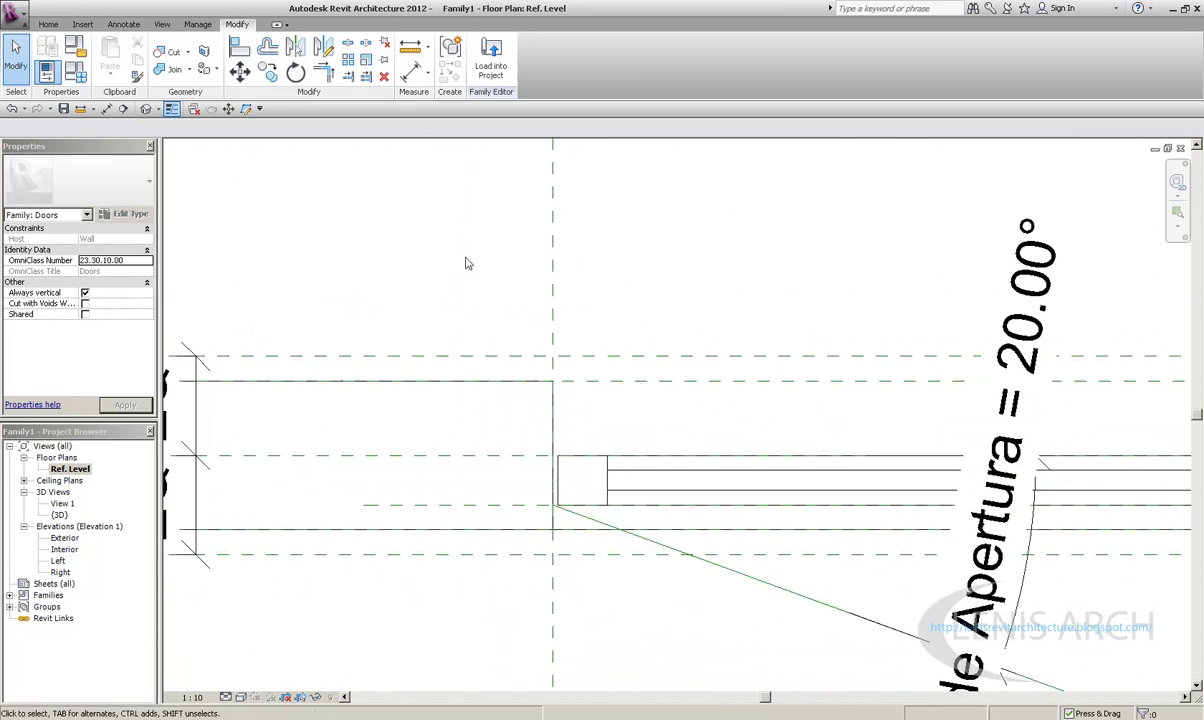
left_click(413, 52)
left_click(491, 455)
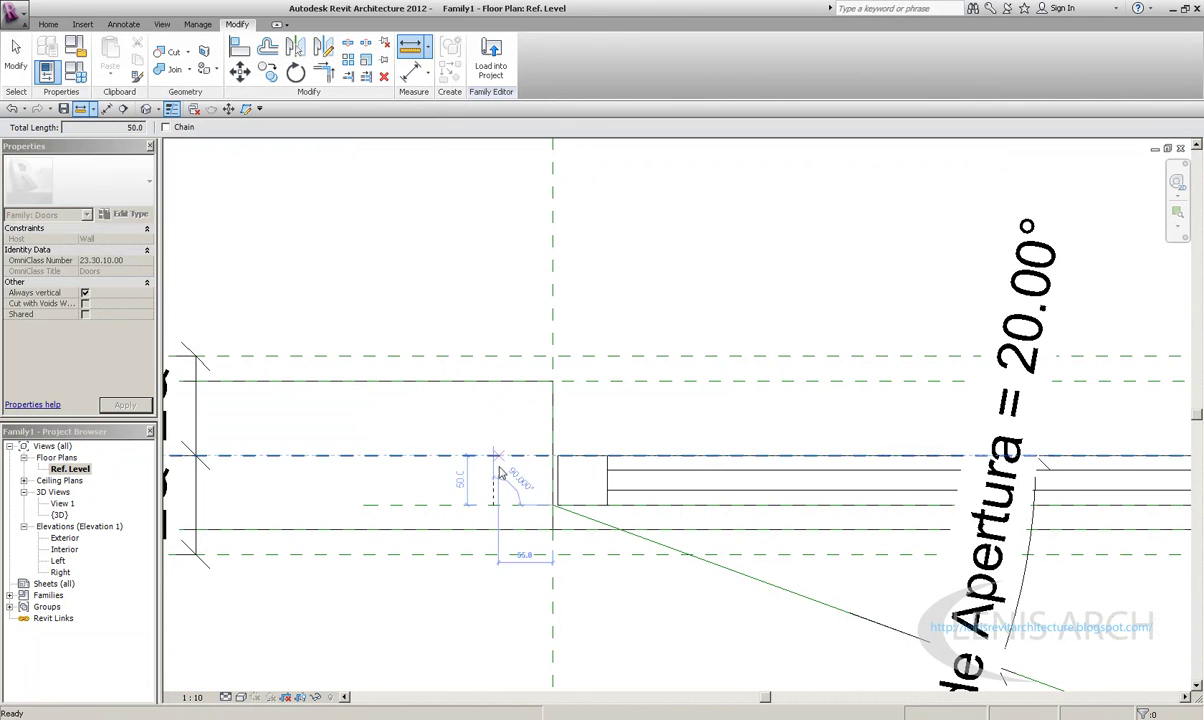
key("Escape")
left_click(570, 486)
key("Escape")
Orbit the 3D view to inspect the louvered panel, then return to the home view
middle_click_drag(650, 451, 351, 498)
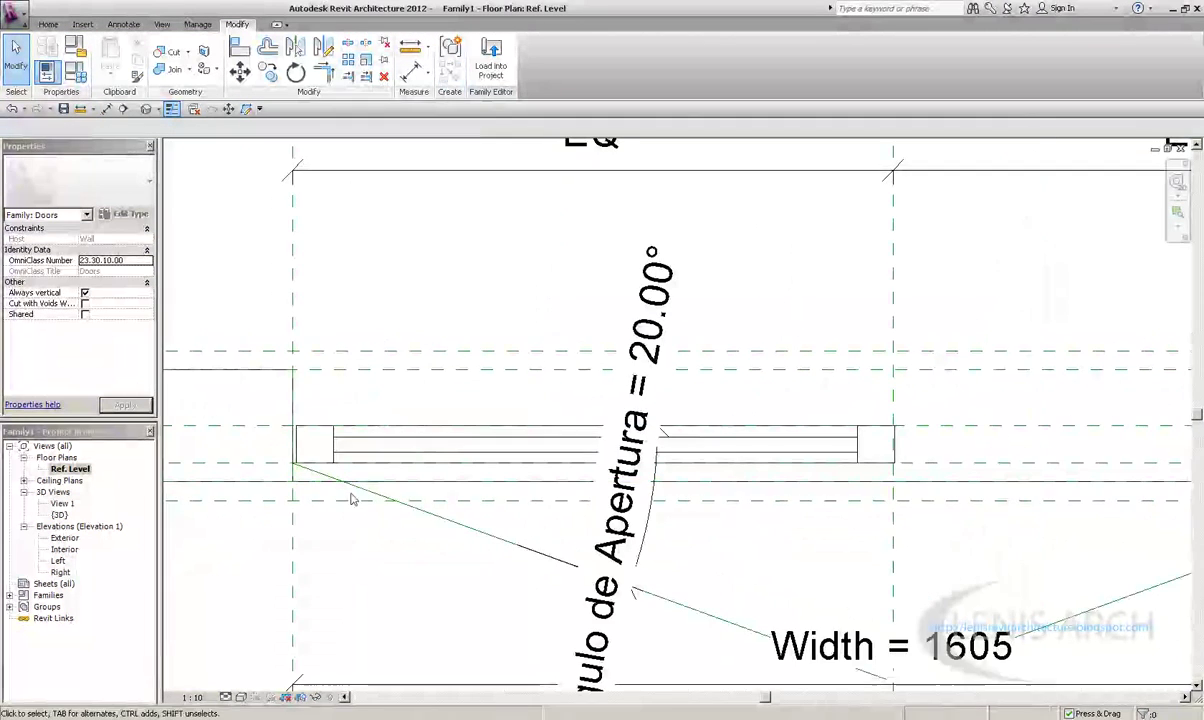
scroll(440, 510, "right", 5, "shift")
scroll(800, 470, "down", 2)
scroll(782, 461, "down", 2)
scroll(560, 170, "up", 2)
left_click(145, 109)
mouse_move(648, 363)
middle_mouse_down("shift")
mouse_move(659, 460)
mouse_move(578, 425)
mouse_move(697, 435)
middle_mouse_up("shift")
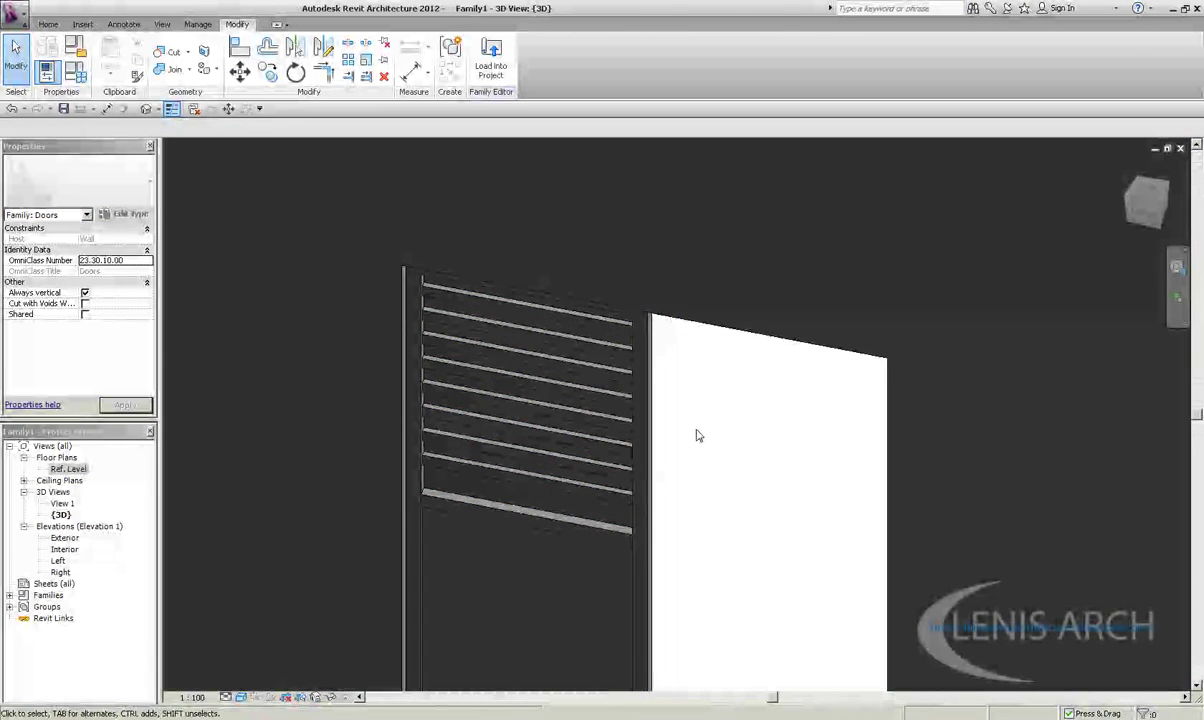
mouse_move(697, 435)
middle_mouse_down("shift")
mouse_move(338, 523)
mouse_move(446, 478)
mouse_move(527, 395)
mouse_move(288, 465)
mouse_move(605, 457)
mouse_move(486, 481)
mouse_move(1102, 269)
mouse_move(1120, 178)
middle_mouse_up("shift")
left_click(1122, 174)
left_click(1167, 148)
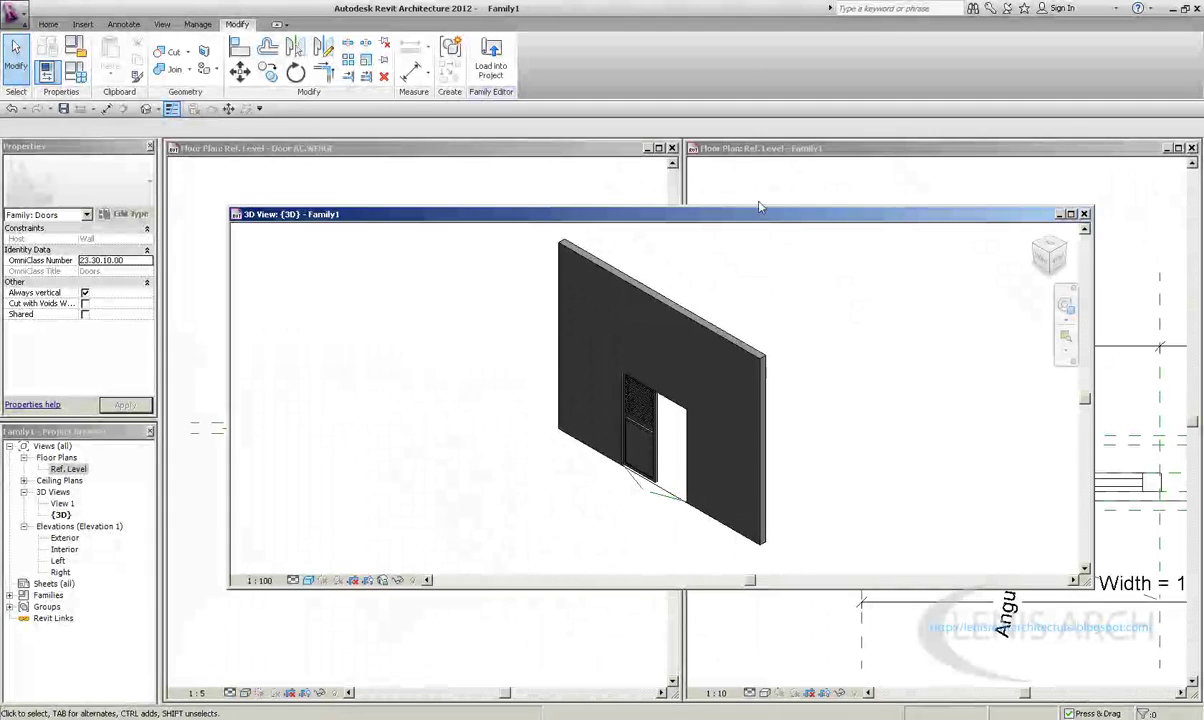
left_click_drag(760, 207, 754, 209)
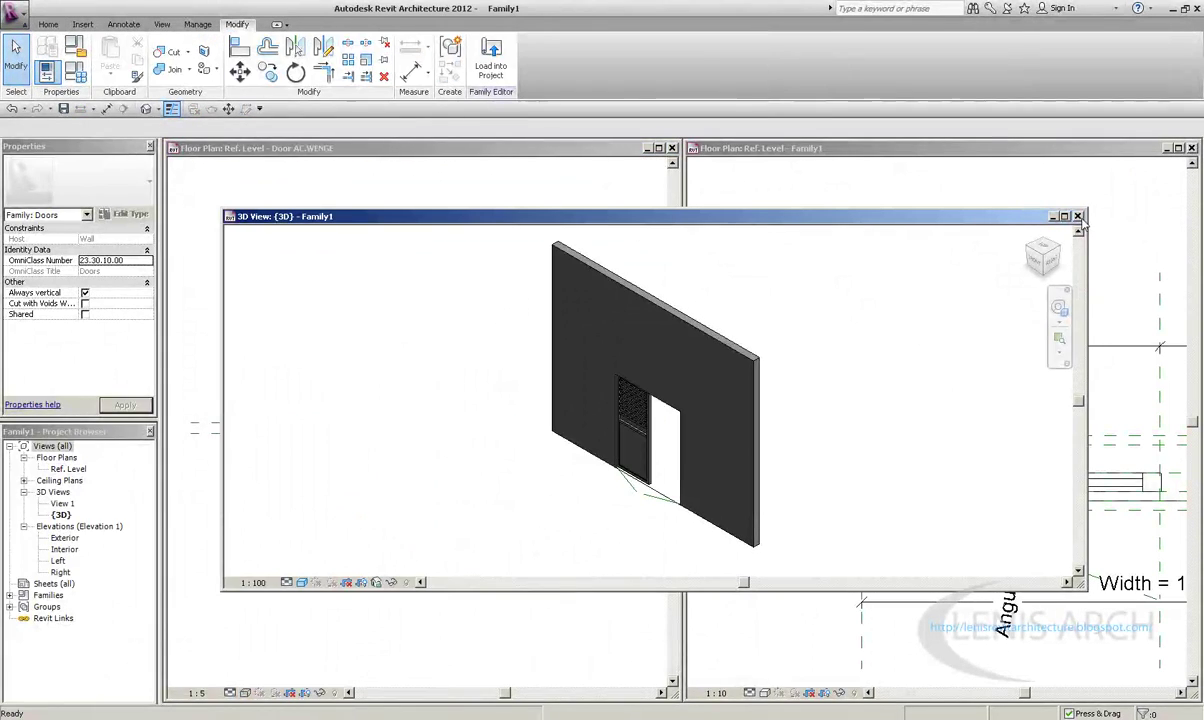
Close the 3D and Door AC.WENGE windows and maximize the Family1 floor plan
left_click(1078, 216)
scroll(560, 300, "up", 5)
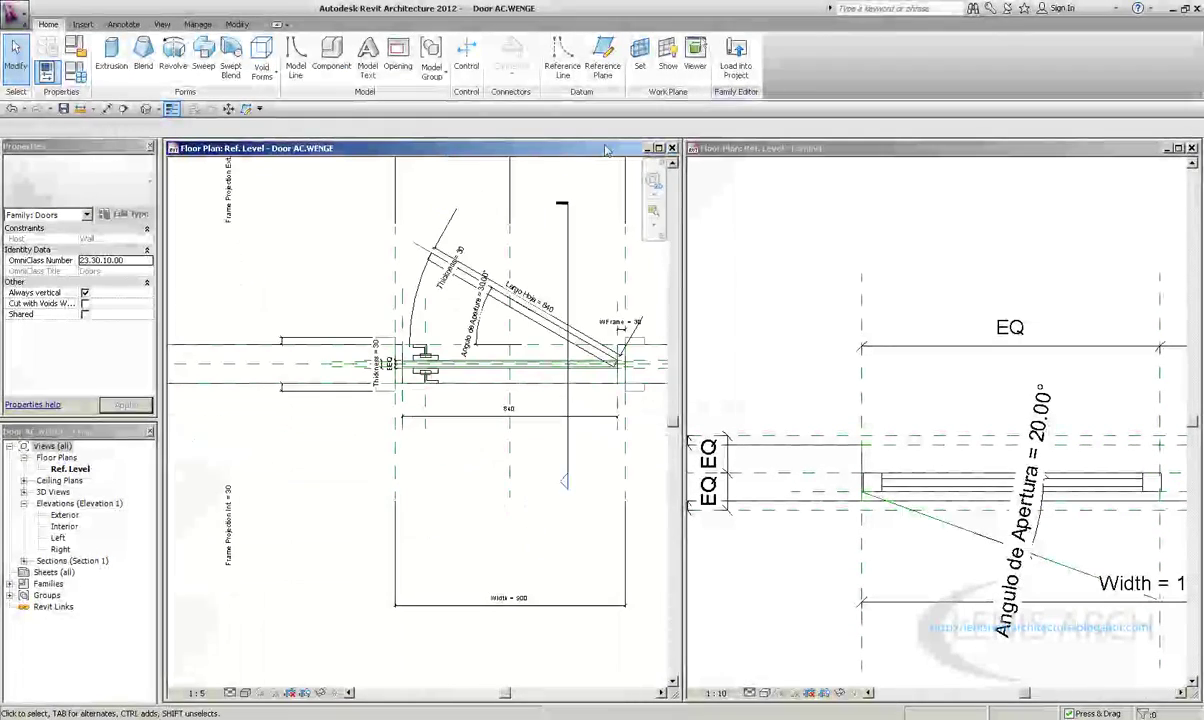
left_click(672, 148)
left_click(1177, 148)
scroll(541, 440, "up", 3)
scroll(541, 440, "down", 1)
Copy the louvered panel from its end point to the reference plane, beside the original
scroll(707, 486, "down", 1)
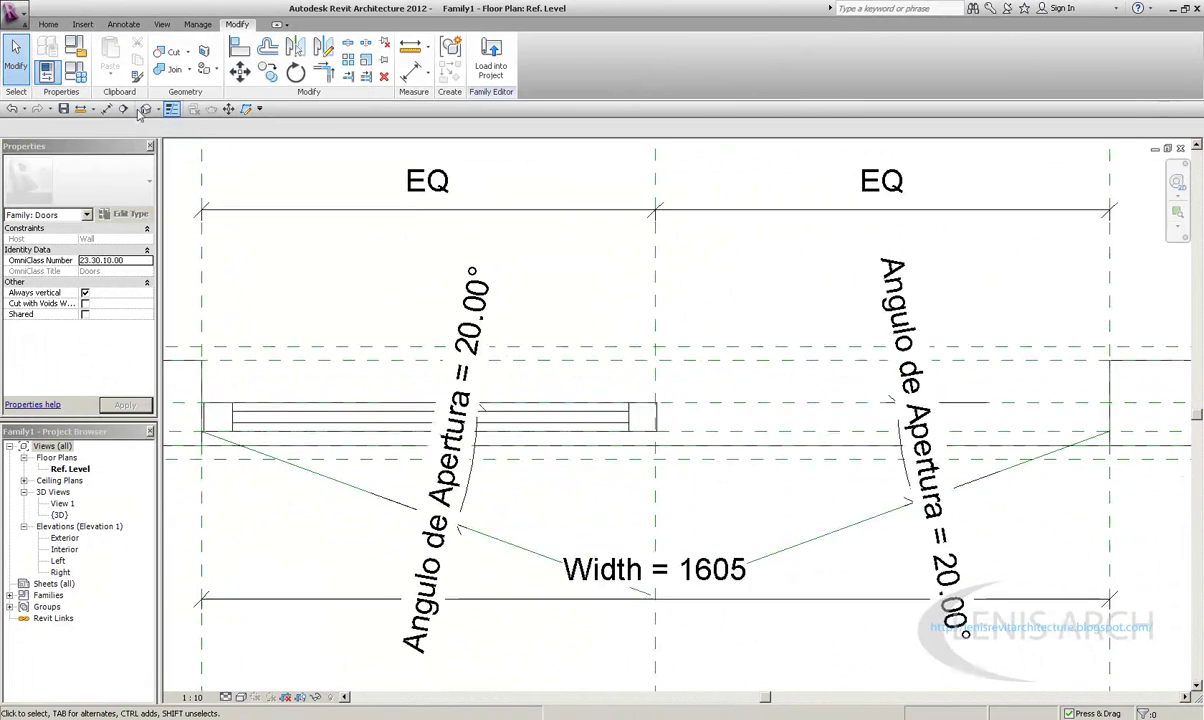
left_click(145, 109)
left_click(1180, 148)
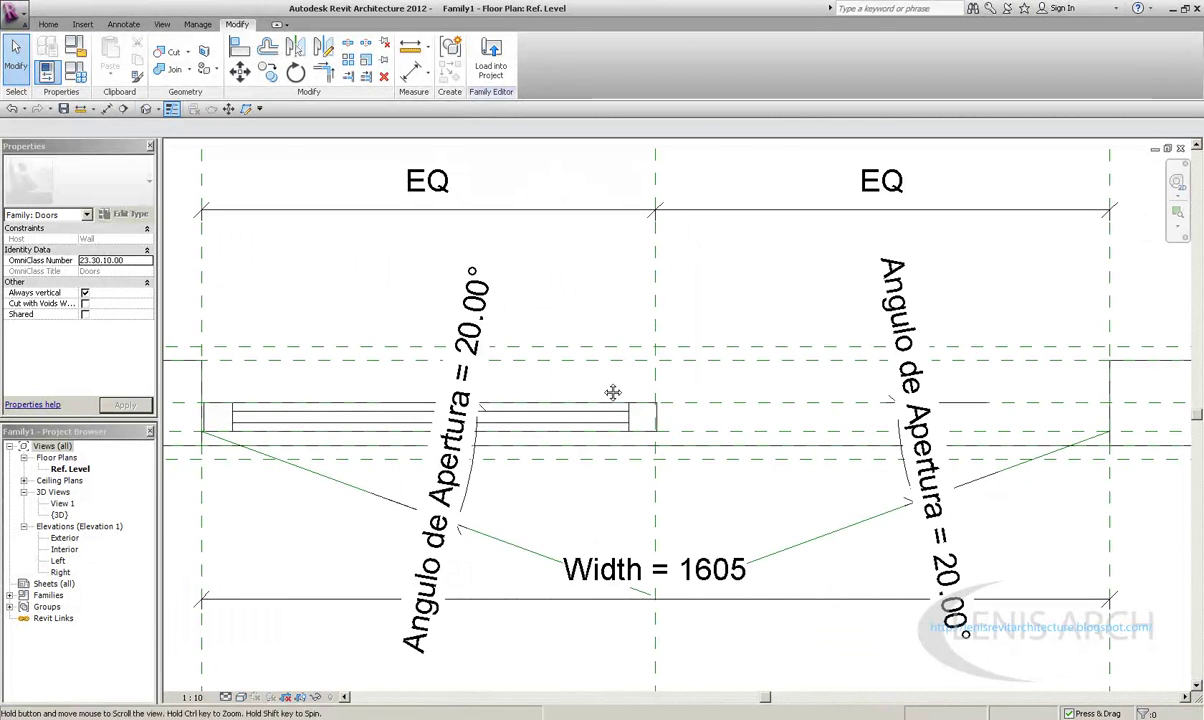
left_click(600, 421)
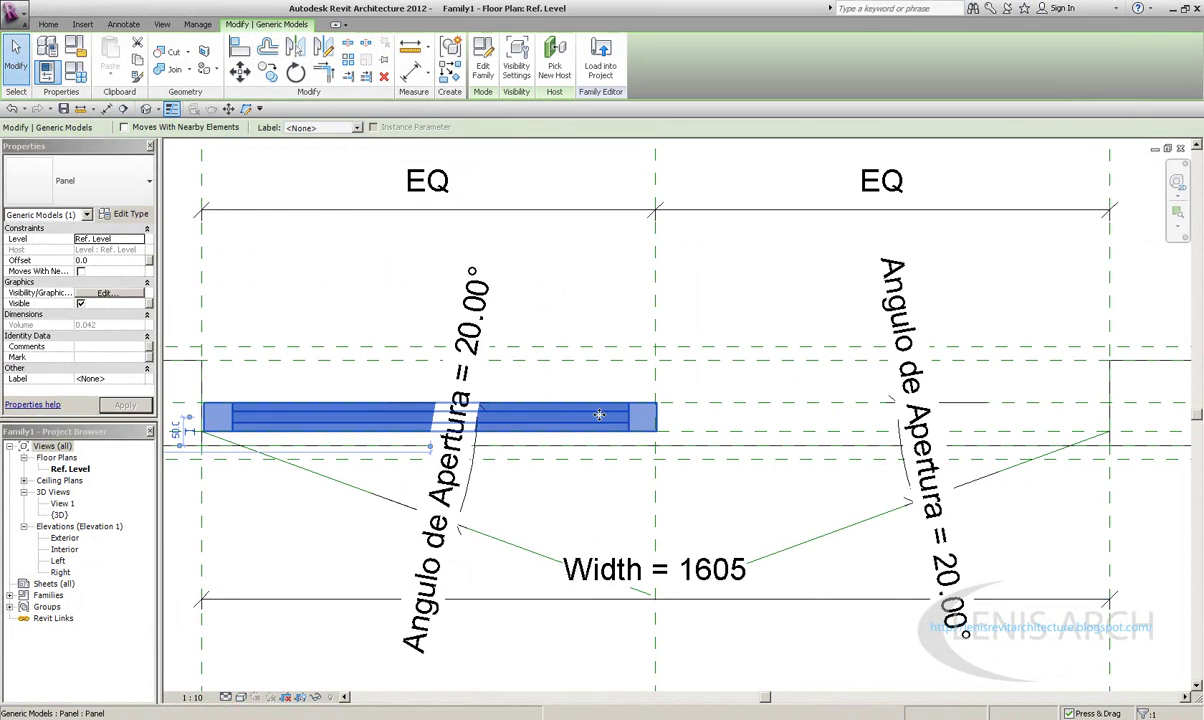
left_click(267, 70)
scroll(201, 405, "up", 3)
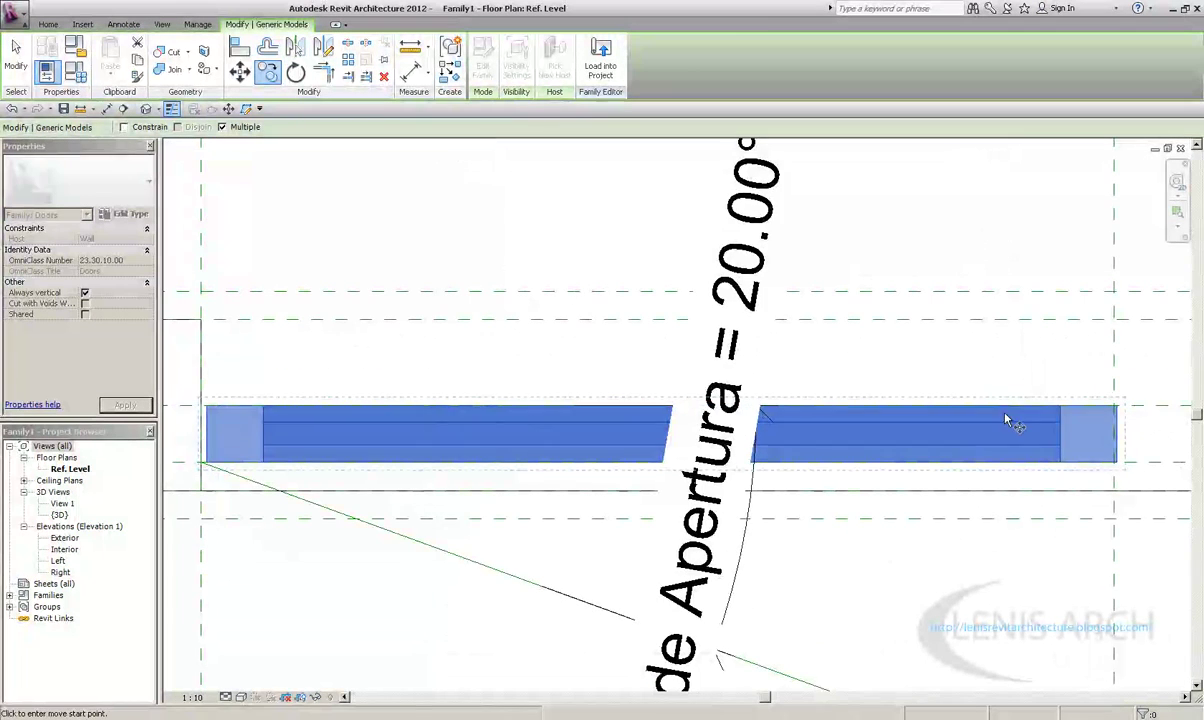
scroll(1126, 411, "up", 3)
middle_click_drag(1035, 425, 970, 390)
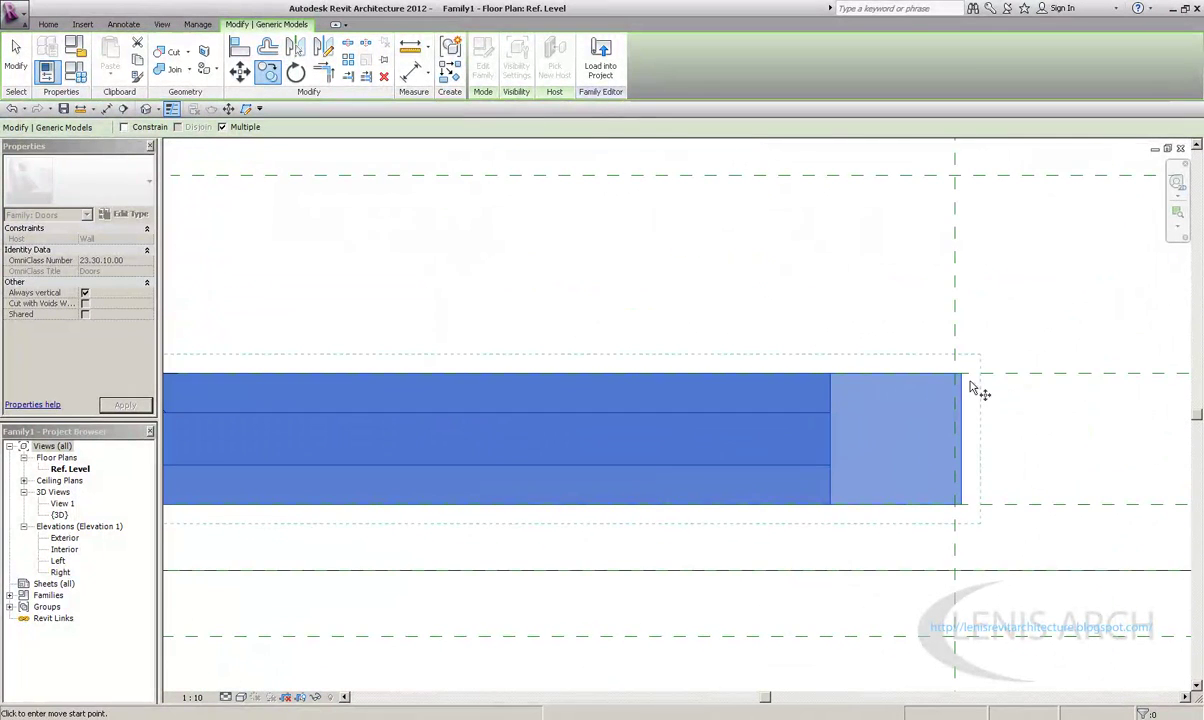
left_click(962, 378)
scroll(771, 368, "up", 3)
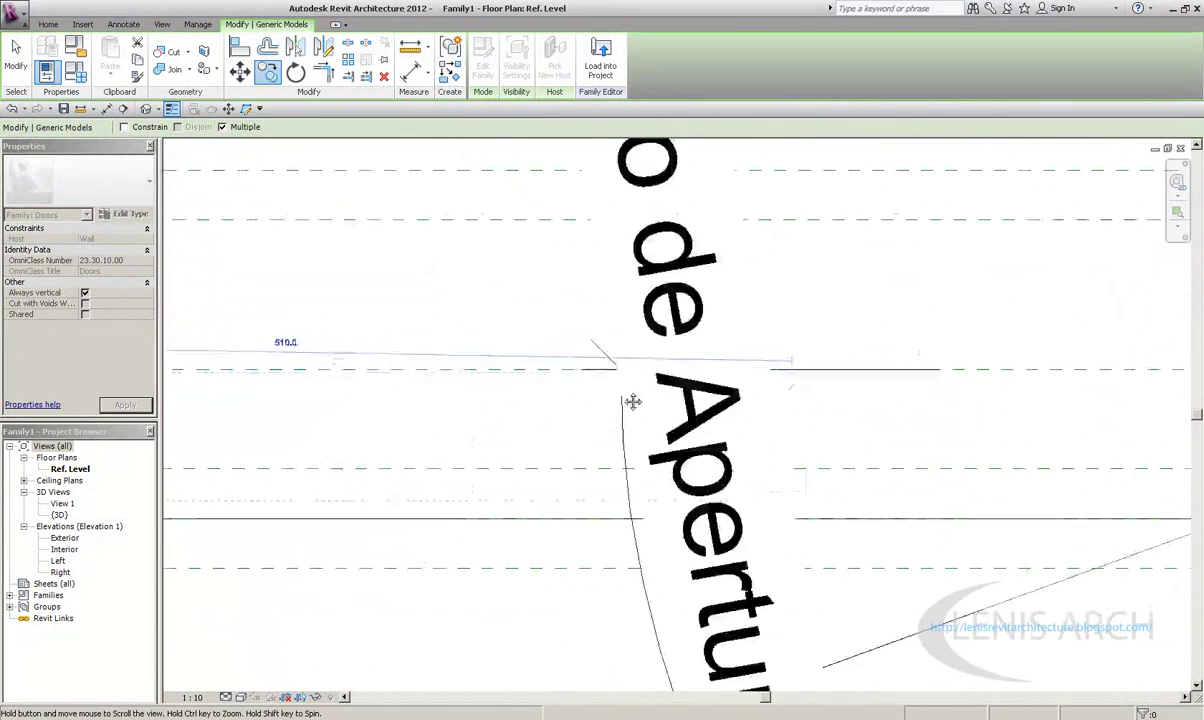
scroll(634, 400, "up", 2)
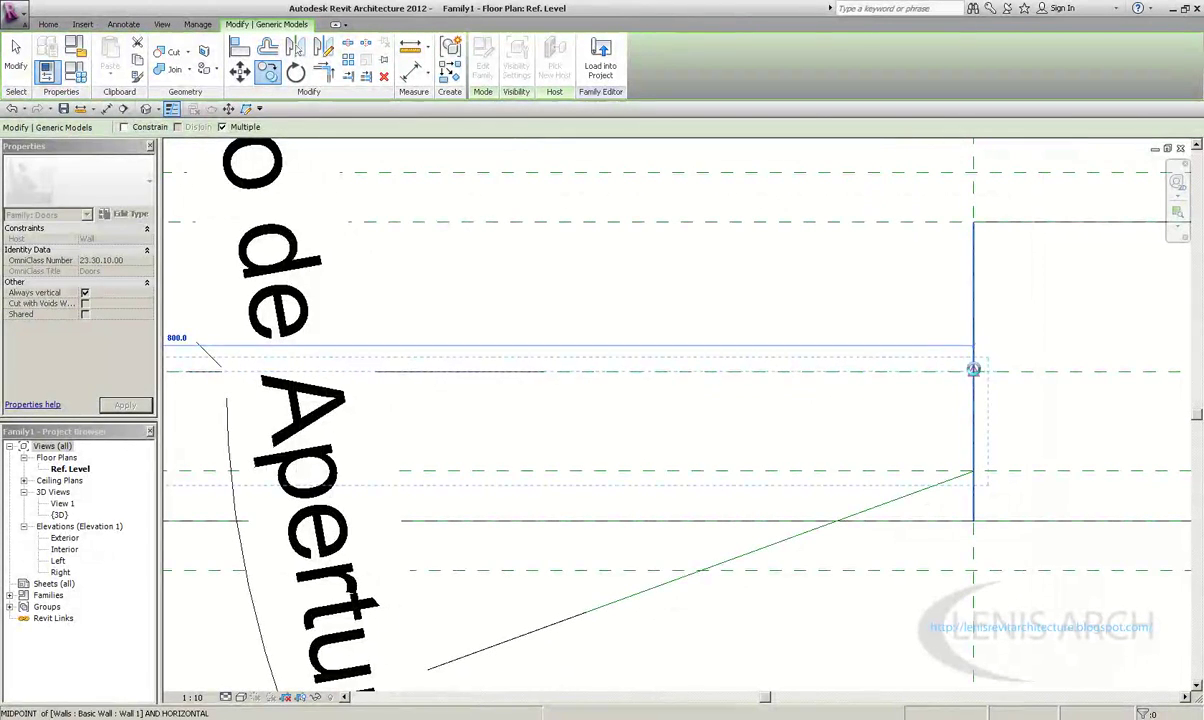
left_click(973, 369)
scroll(973, 369, "down", 1)
middle_click_drag(940, 380, 583, 390)
key("Escape")
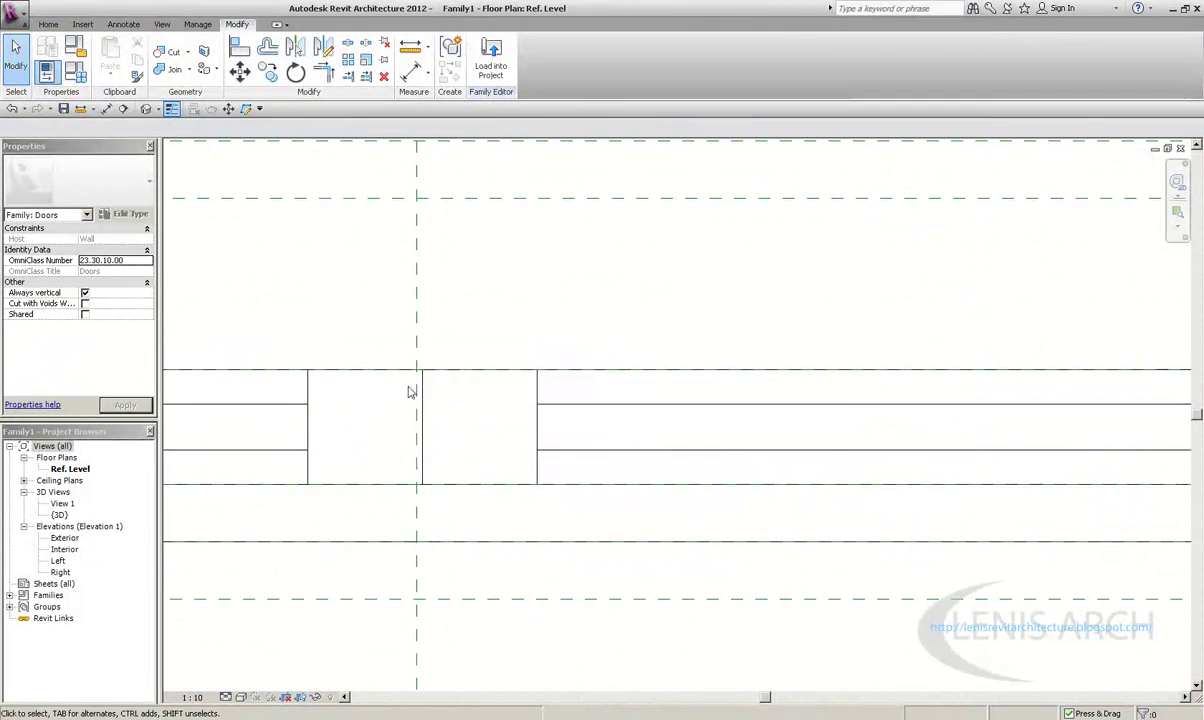
Bring up the Family Types dialog showing Height 2005, Width 1605 and Angulo de Apertura 20°
scroll(411, 376, "up", 2)
scroll(591, 398, "down", 1)
scroll(843, 451, "down", 1)
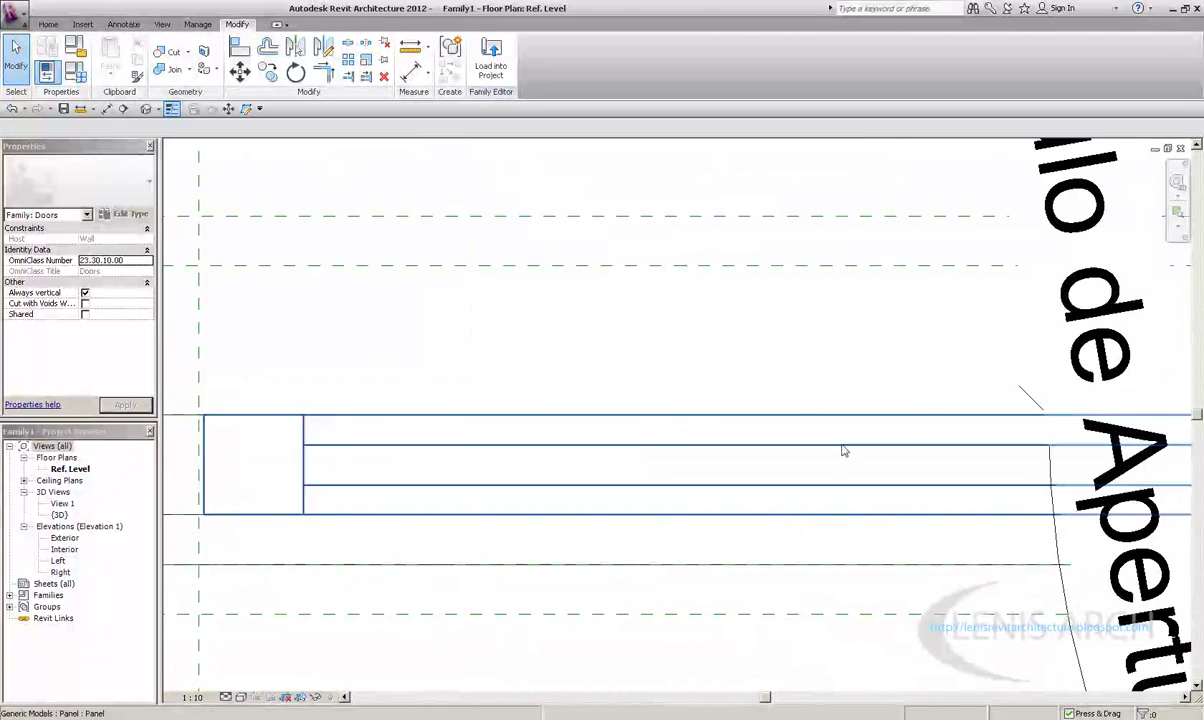
scroll(843, 451, "down", 1)
left_click(75, 72)
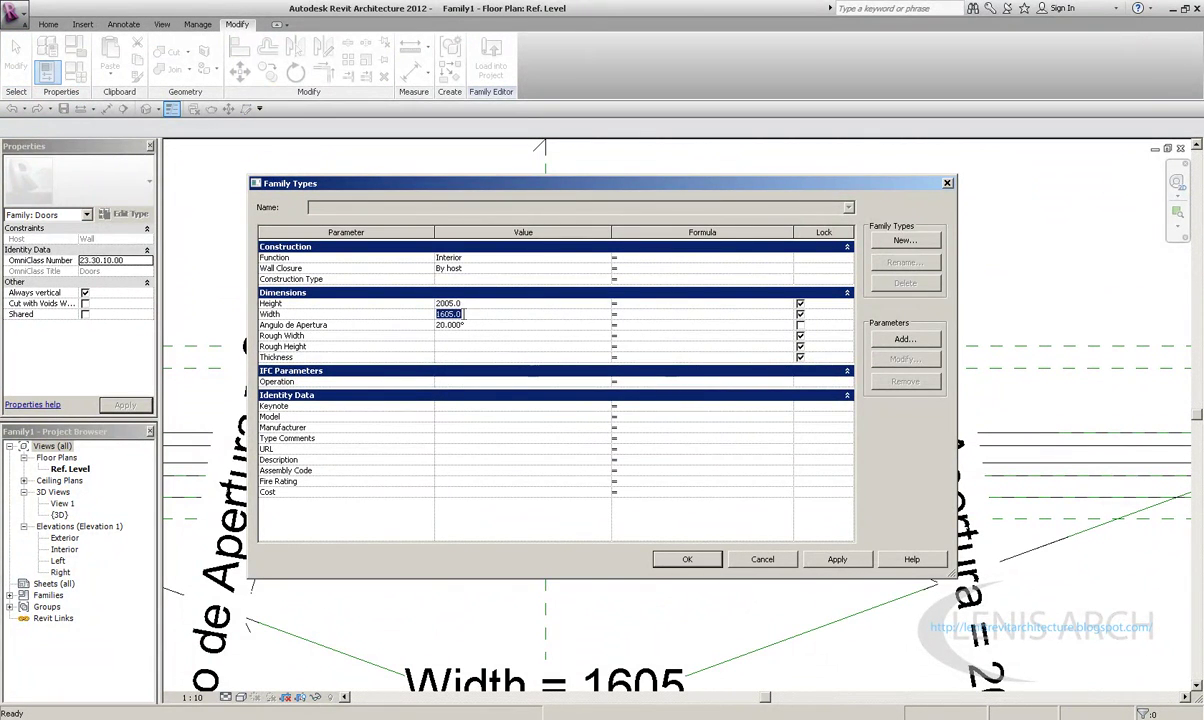
Change the Width from 1605 to 1610 in Family Types and apply it
left_click(451, 314)
left_click(700, 561)
left_click(820, 563)
left_click(687, 559)
Pan toward the panel's left edge and select the door panel
scroll(551, 470, "up", 2)
scroll(377, 402, "up", 2)
middle_click_drag(377, 402, 459, 416)
left_click(461, 420)
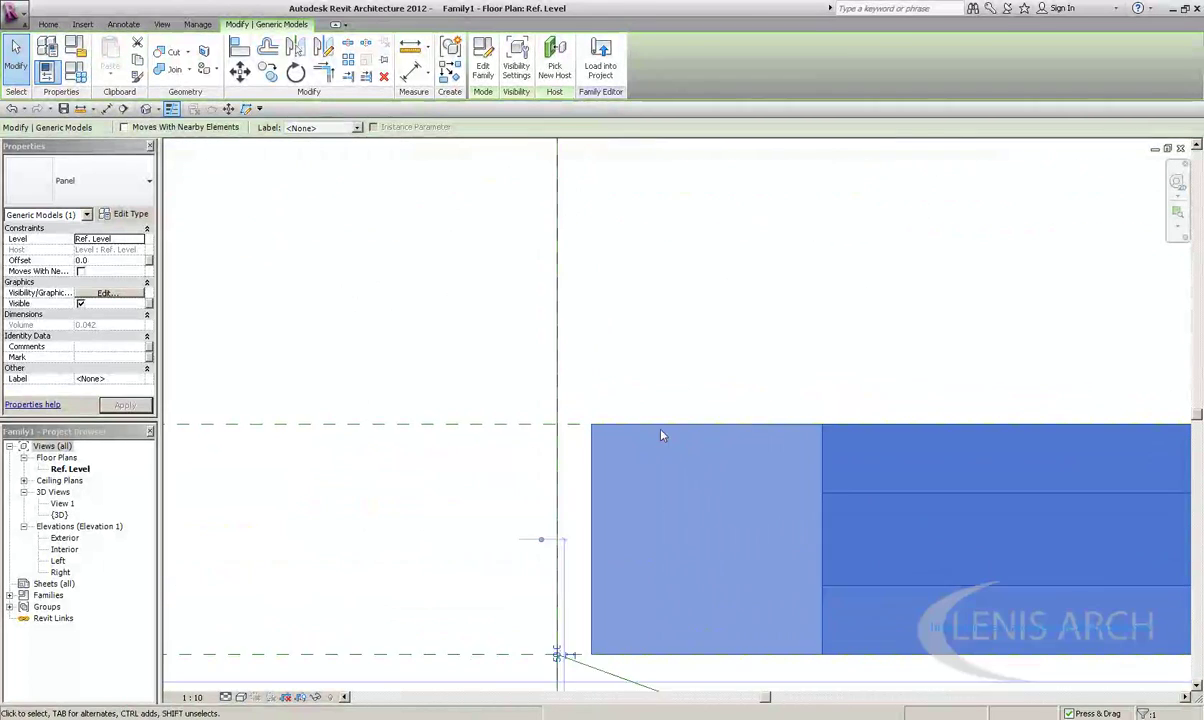
Move the panel onto the reference line with MV and check the edge gap with Measure
key("m")
key("v")
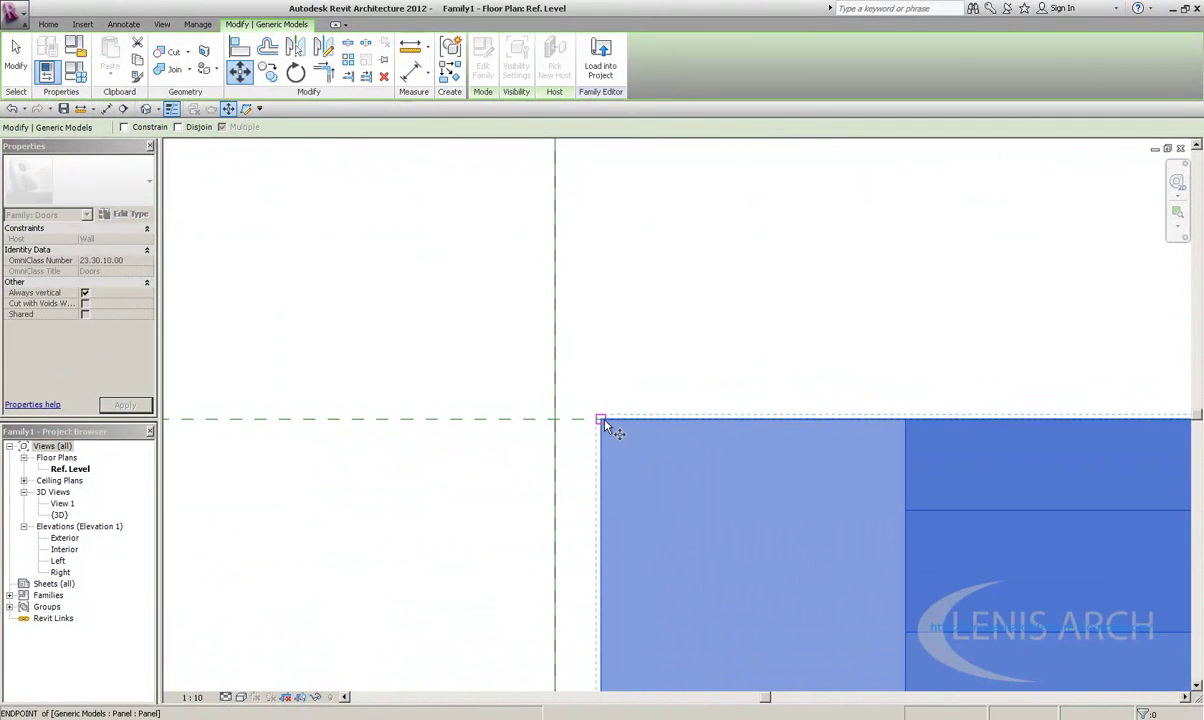
left_click(571, 418)
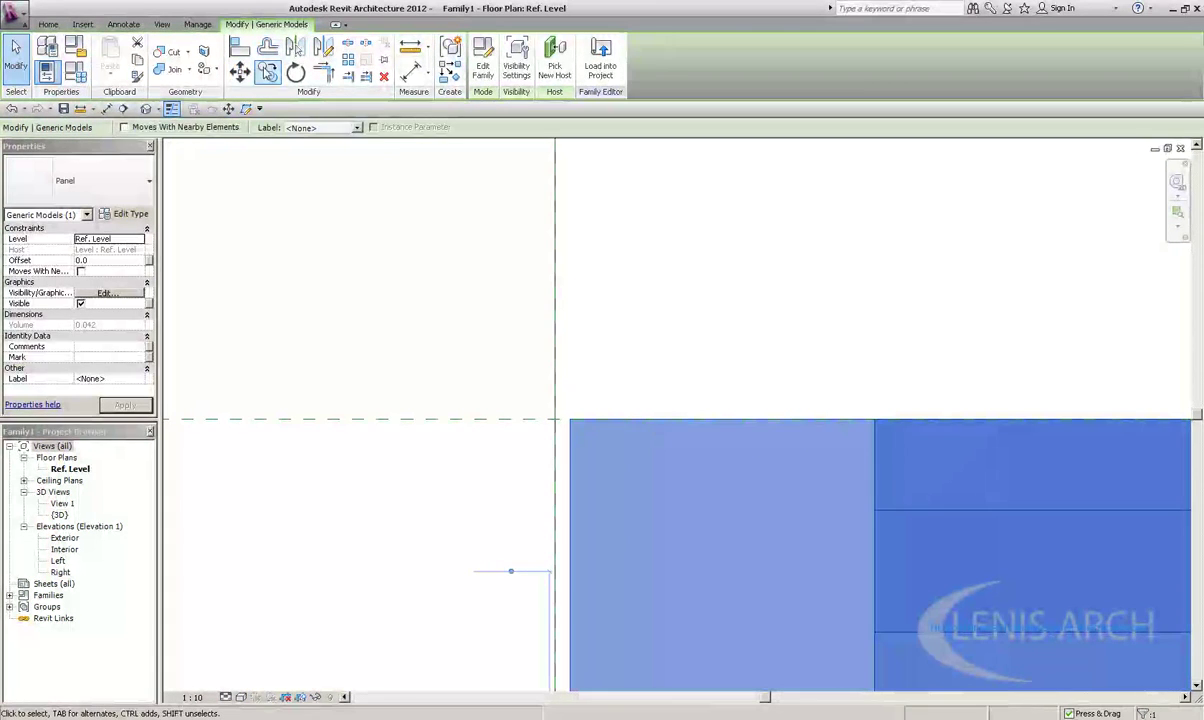
left_click(413, 51)
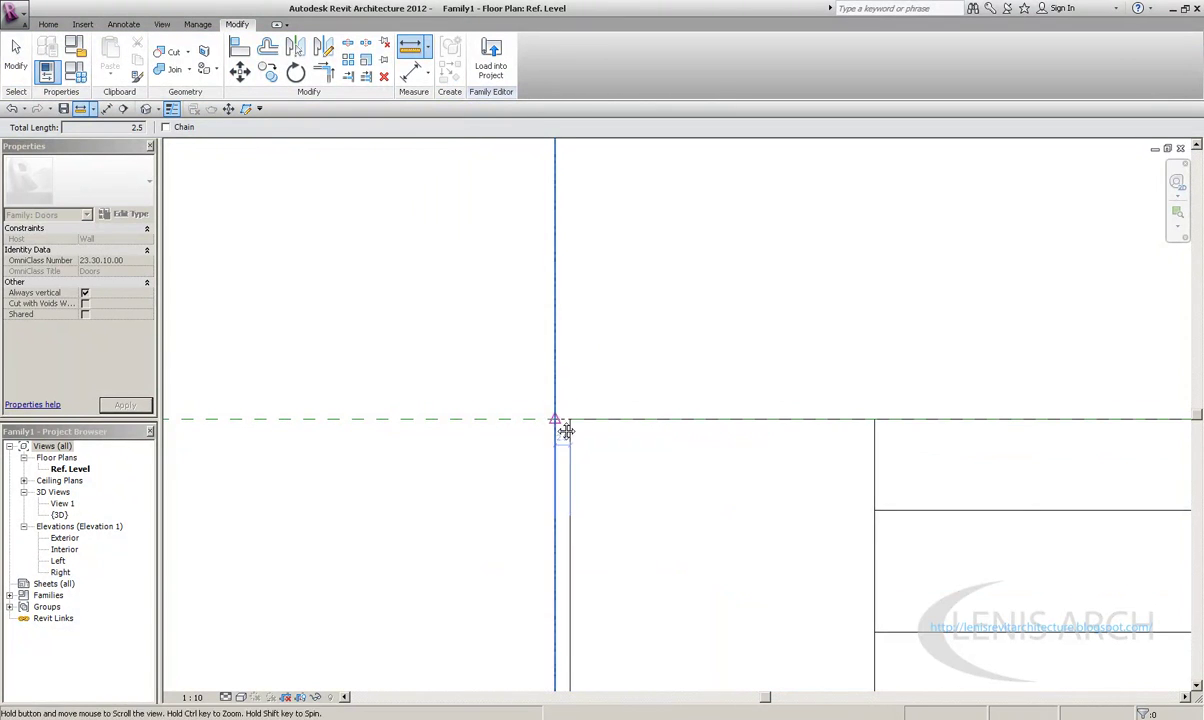
key("Escape")
scroll(566, 430, "down", 3)
scroll(833, 438, "up", 2)
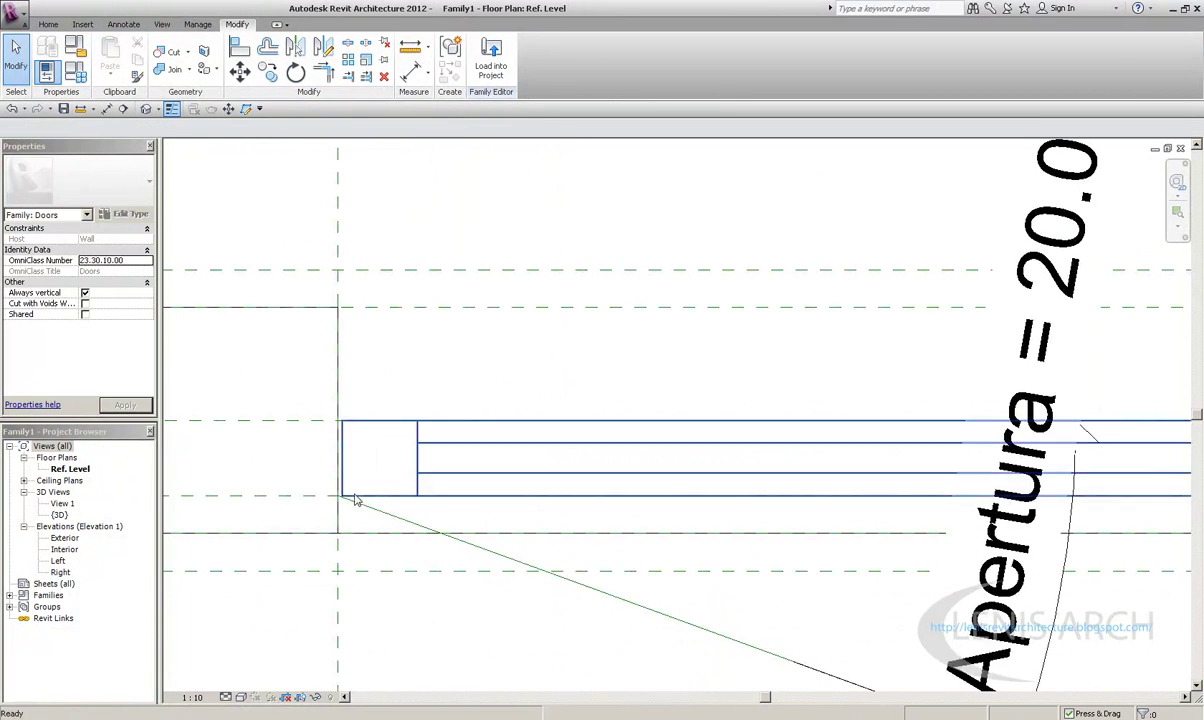
scroll(355, 500, "up", 3)
scroll(600, 557, "down", 3)
scroll(483, 560, "down", 2)
scroll(556, 470, "up", 2)
scroll(1063, 468, "down", 2)
middle_click_drag(1063, 468, 910, 425)
scroll(908, 425, "up", 1)
scroll(908, 425, "down", 1)
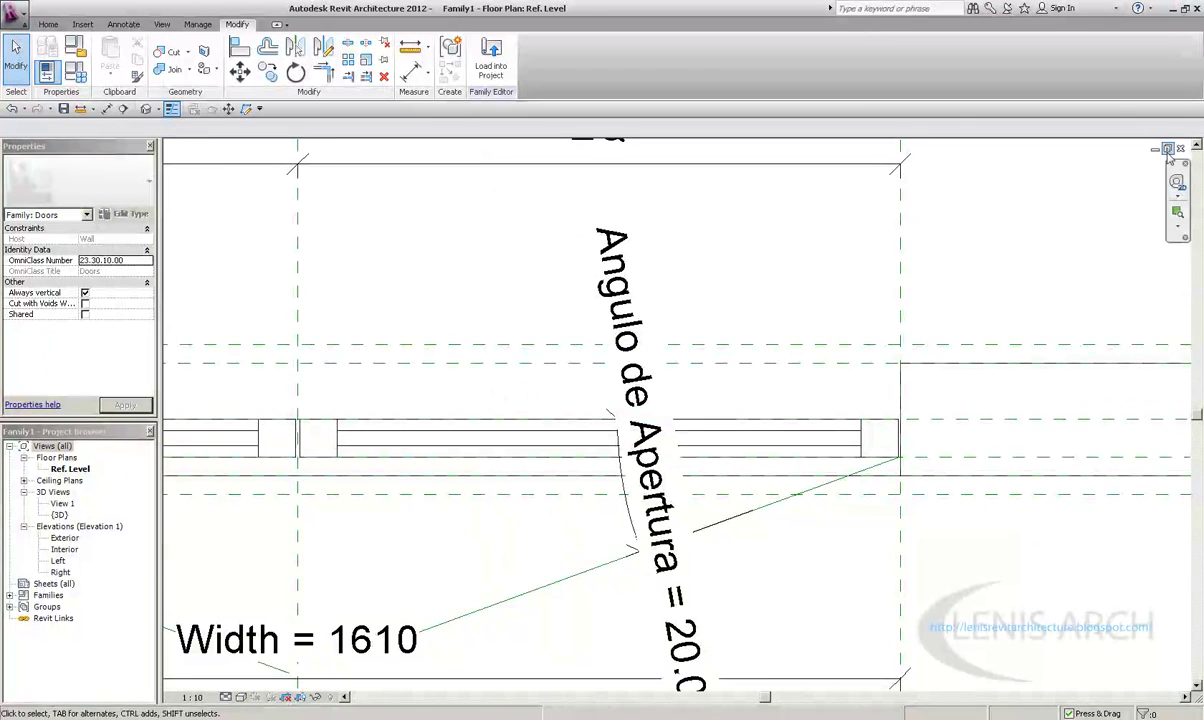
Restore the Family1 plan window and show the Door AC.WENGE floor plan full size
left_click(1167, 149)
left_click(254, 694)
scroll(516, 561, "up", 2)
scroll(516, 561, "up", 3)
Inspect the leaf line in the Door AC.WENGE plan, then maximize the Family1 floor plan
scroll(509, 257, "up", 1)
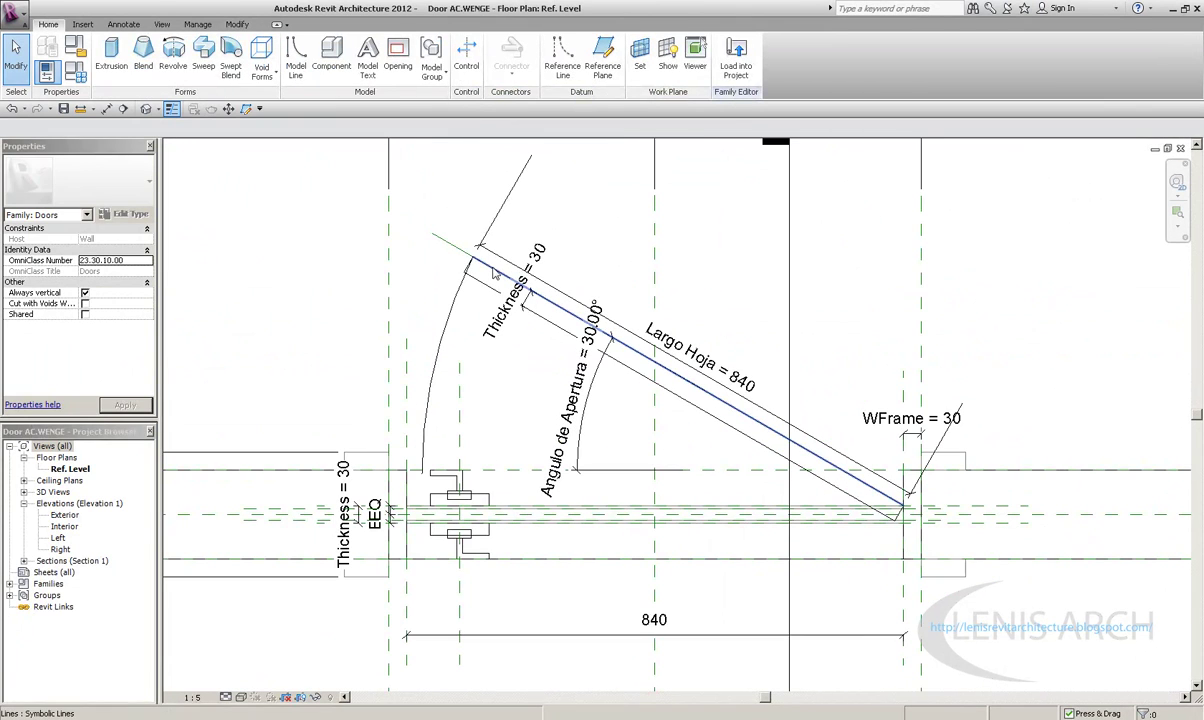
left_click(858, 484)
middle_click_drag(771, 219, 694, 251)
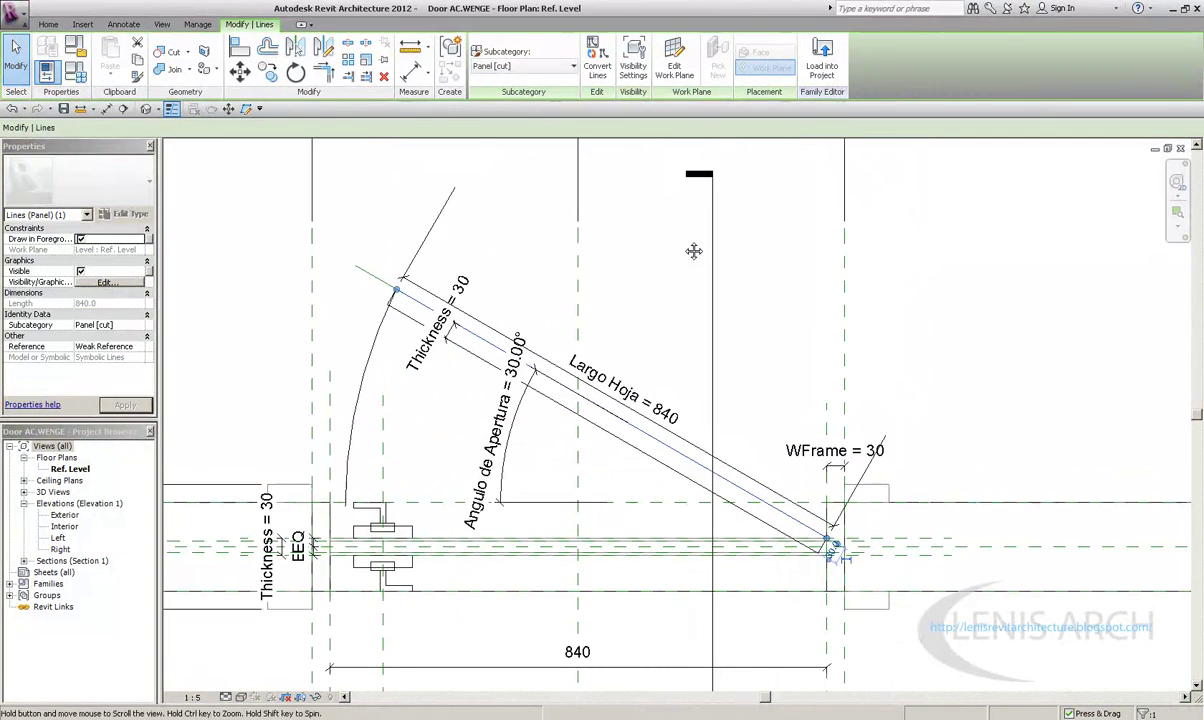
left_click(1167, 148)
double_click(801, 142)
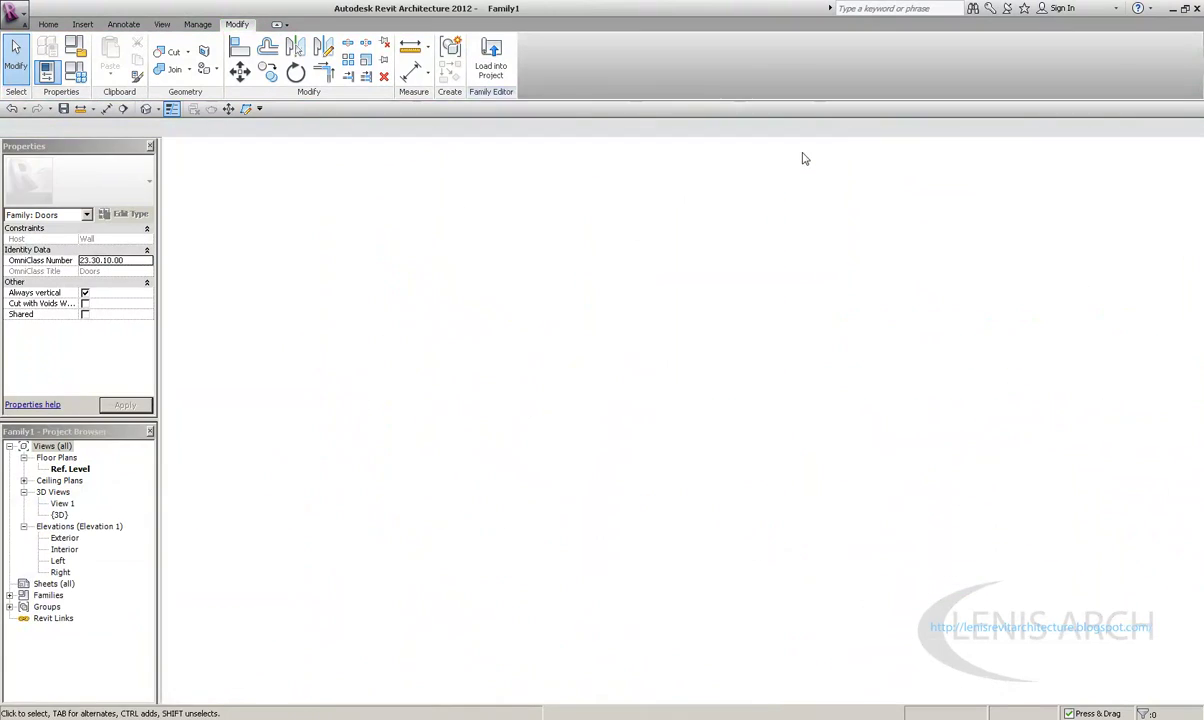
scroll(561, 458, "down", 3)
scroll(537, 457, "up", 1)
scroll(500, 460, "up", 2)
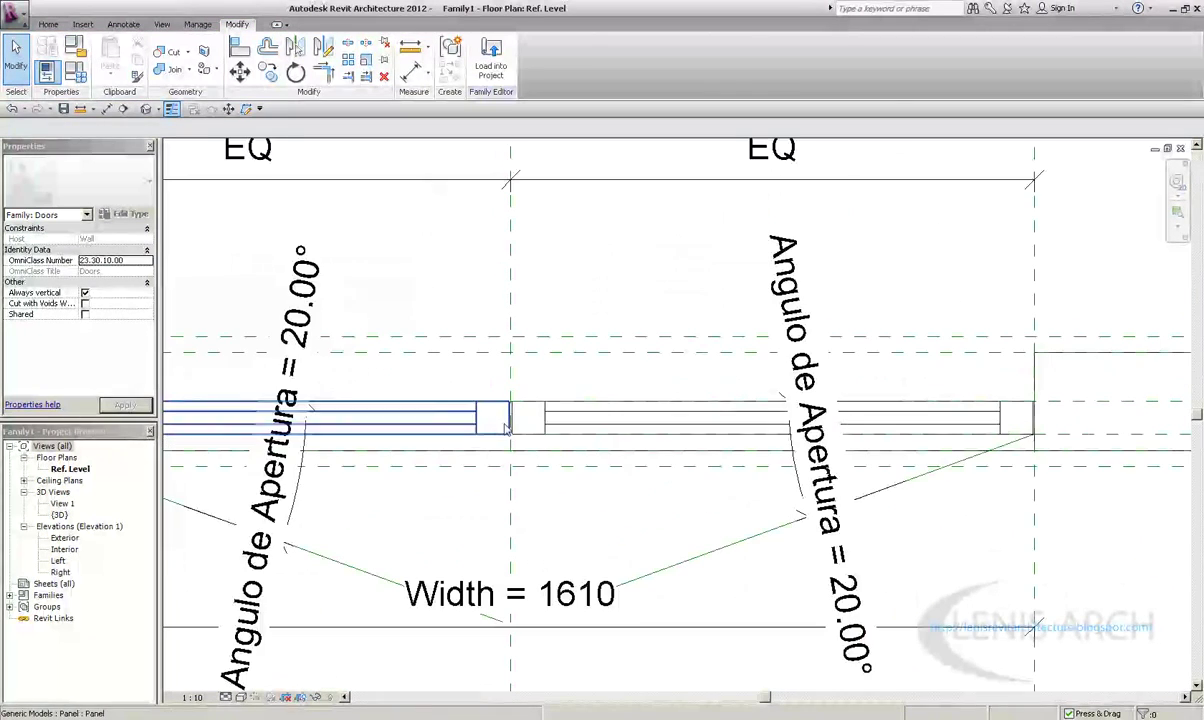
Orbit the 3D view around the two louvered panels
left_click(46, 24)
scroll(505, 357, "up", 1)
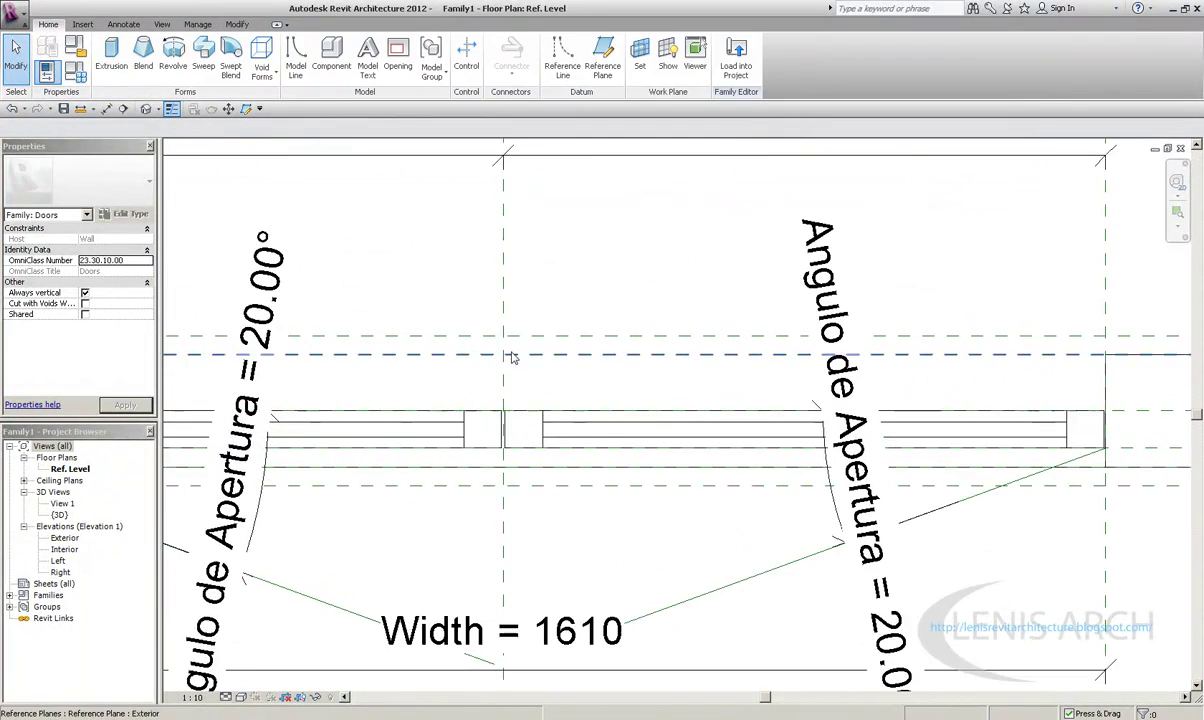
scroll(585, 368, "down", 1)
left_click(146, 109)
scroll(740, 420, "up", 3)
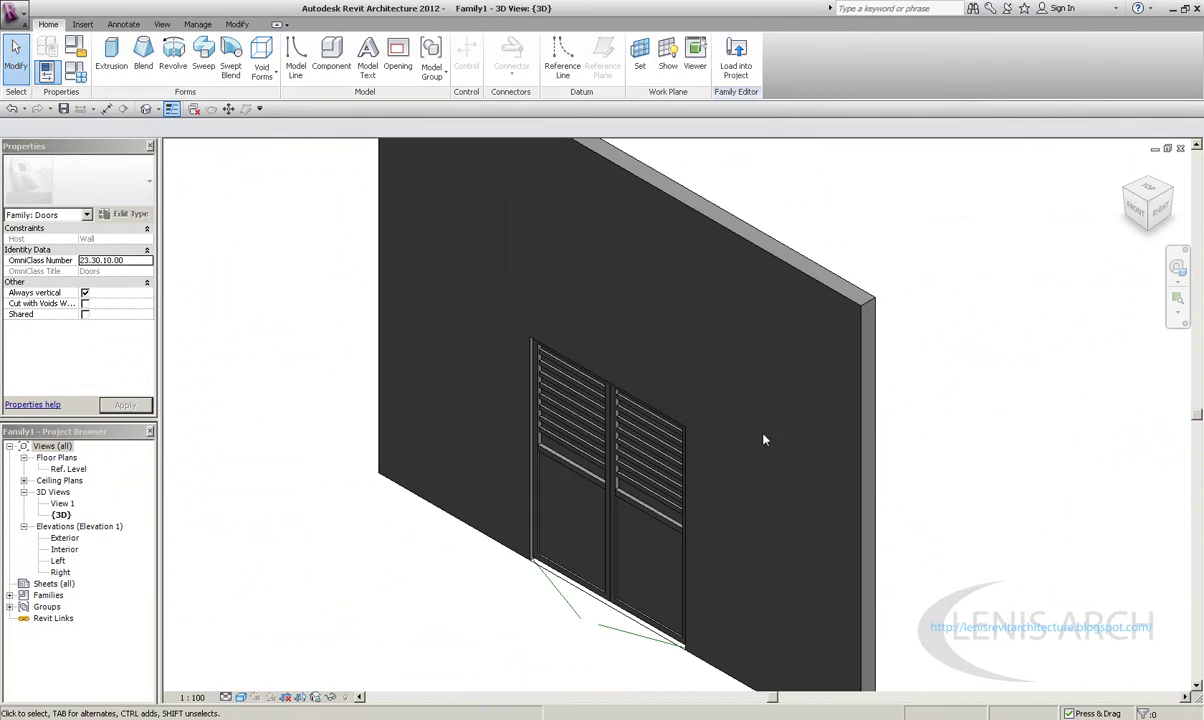
scroll(665, 475, "up", 3)
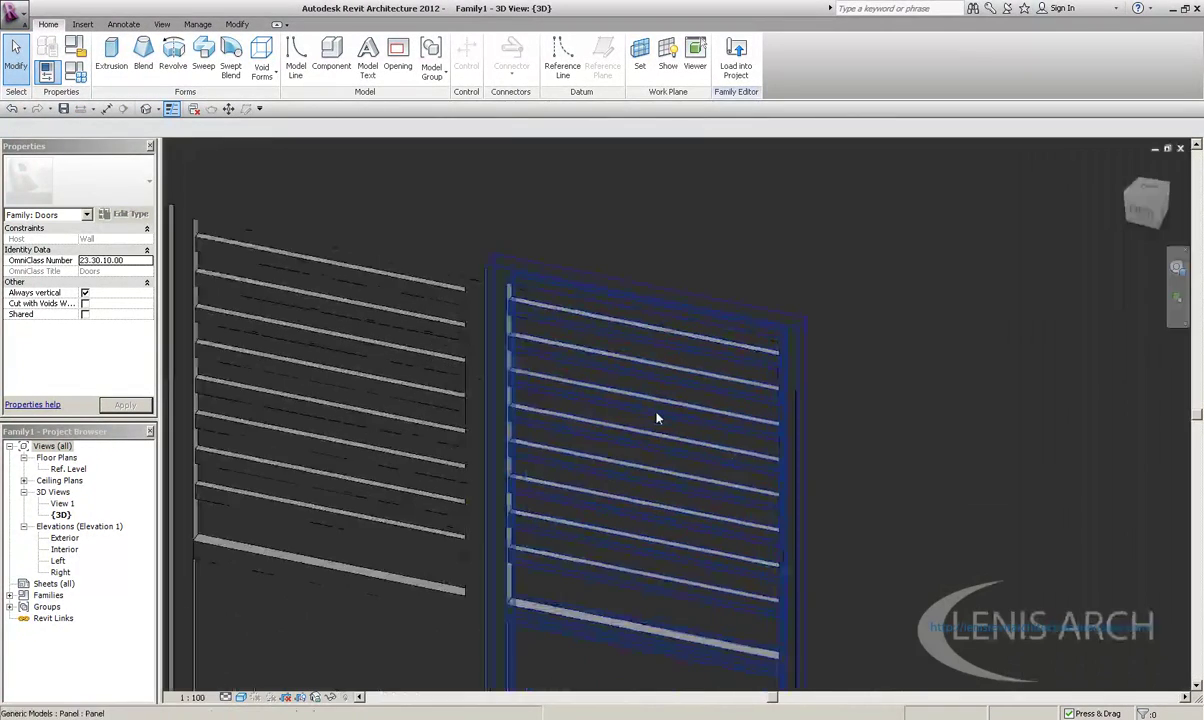
mouse_move(657, 418)
middle_mouse_down("shift")
mouse_move(612, 398)
mouse_move(766, 403)
mouse_move(529, 403)
mouse_move(717, 430)
mouse_move(685, 445)
middle_mouse_up("shift")
mouse_move(738, 415)
middle_mouse_down("shift")
mouse_move(760, 405)
mouse_move(462, 478)
mouse_move(723, 478)
mouse_move(448, 547)
mouse_move(875, 393)
middle_mouse_up("shift")
Restore the tiled windows and bring the floor plans back to the front
left_click(1168, 149)
left_click(1045, 212)
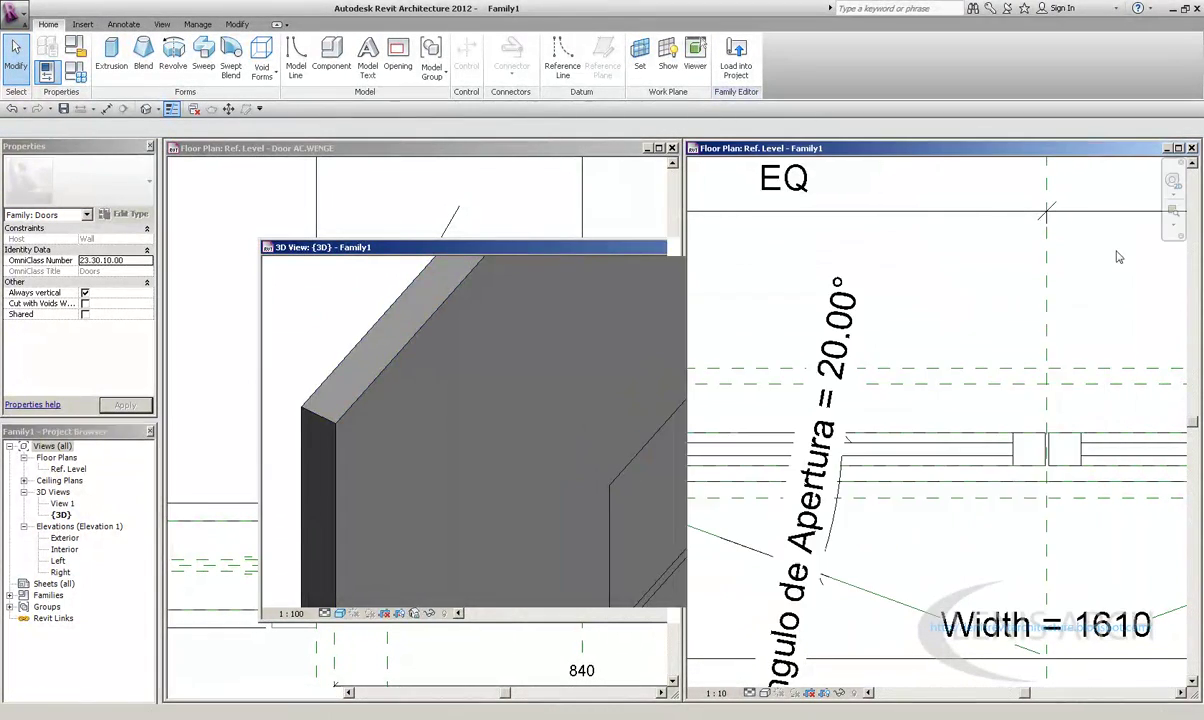
scroll(833, 453, "down", 2)
middle_click_drag(837, 508, 986, 468)
scroll(860, 478, "down", 1)
scroll(860, 478, "down", 2)
scroll(952, 472, "down", 1)
scroll(952, 472, "up", 1)
scroll(952, 472, "up", 1)
scroll(952, 472, "down", 1)
key("alt+Tab")
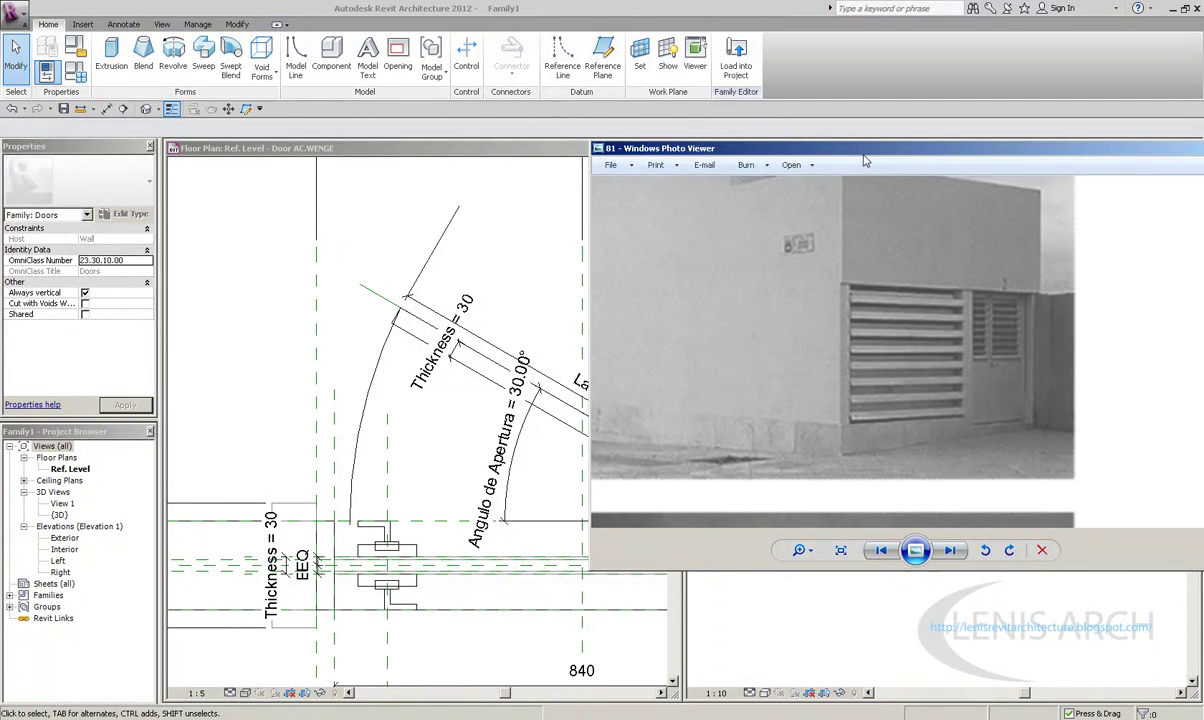
left_click_drag(962, 160, 1200, 173)
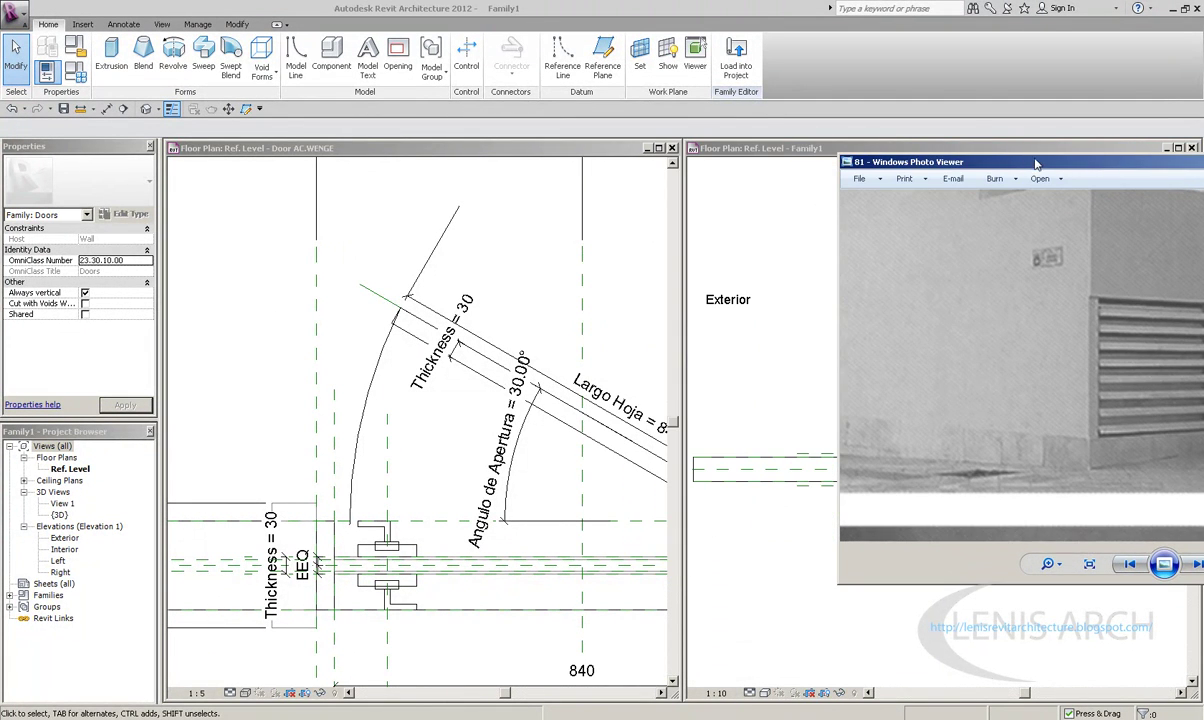
left_click_drag(1037, 163, 821, 167)
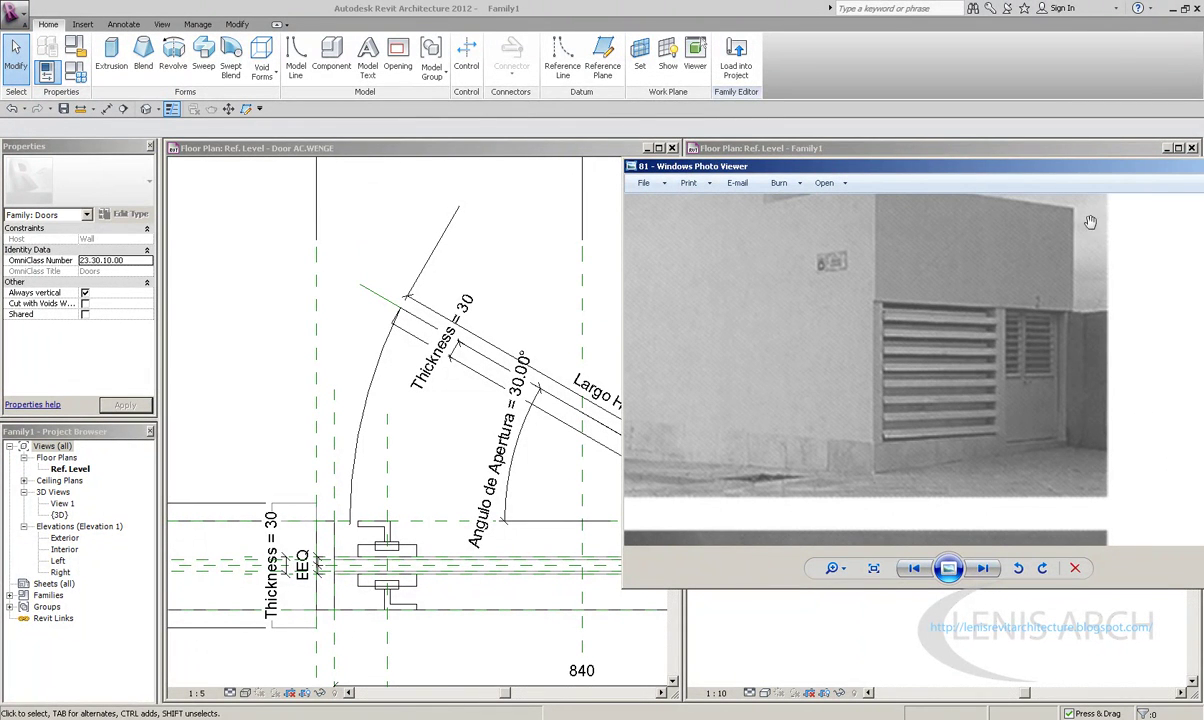
Preview the wall and door in 3D, then close it and maximize the Ref. Level plan
left_click(820, 280)
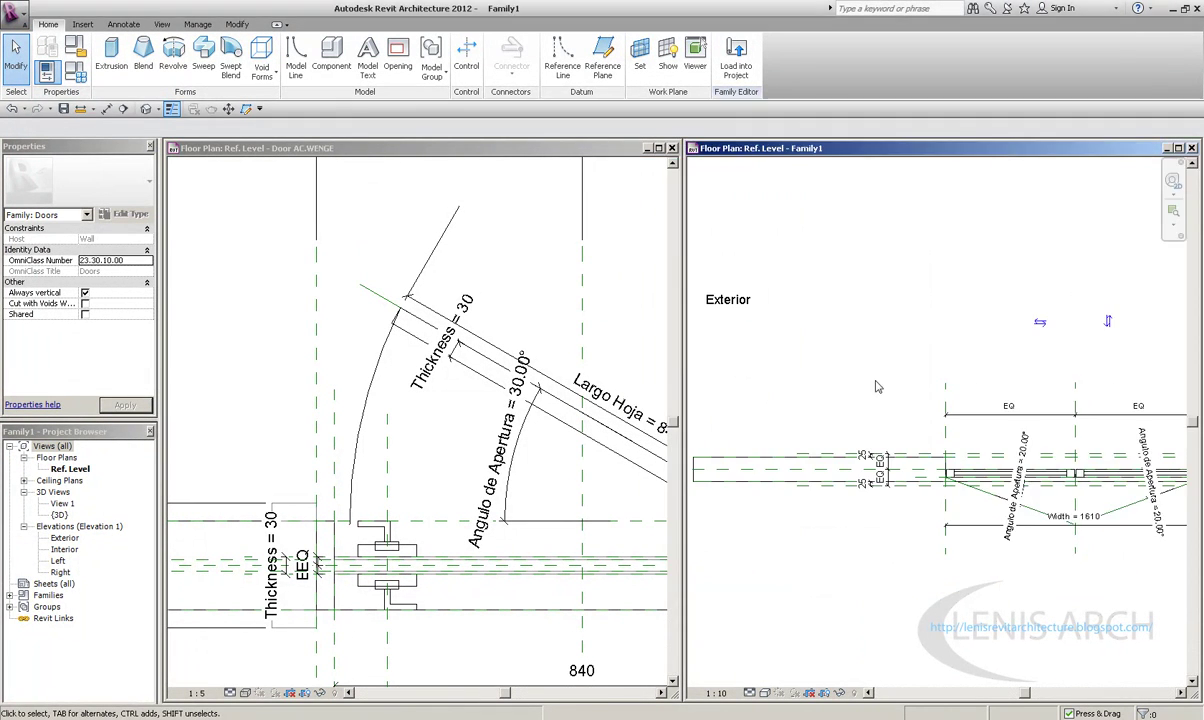
left_click(151, 111)
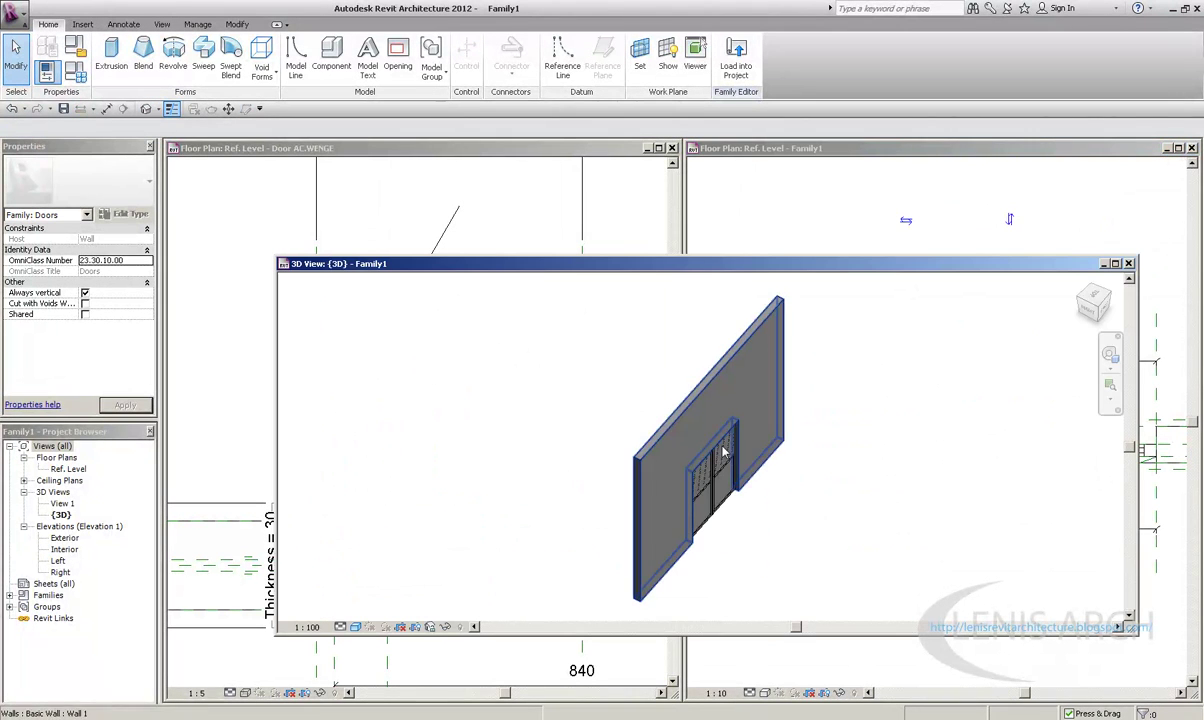
left_click(1077, 318)
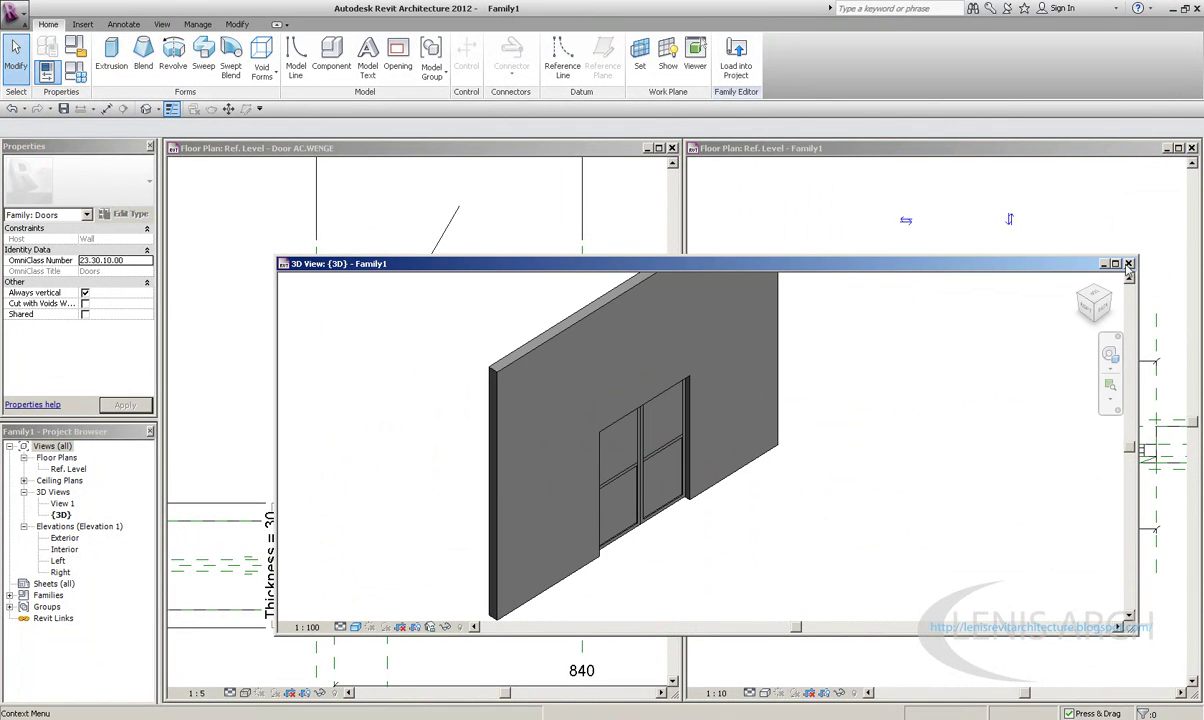
left_click(1127, 264)
double_click(724, 148)
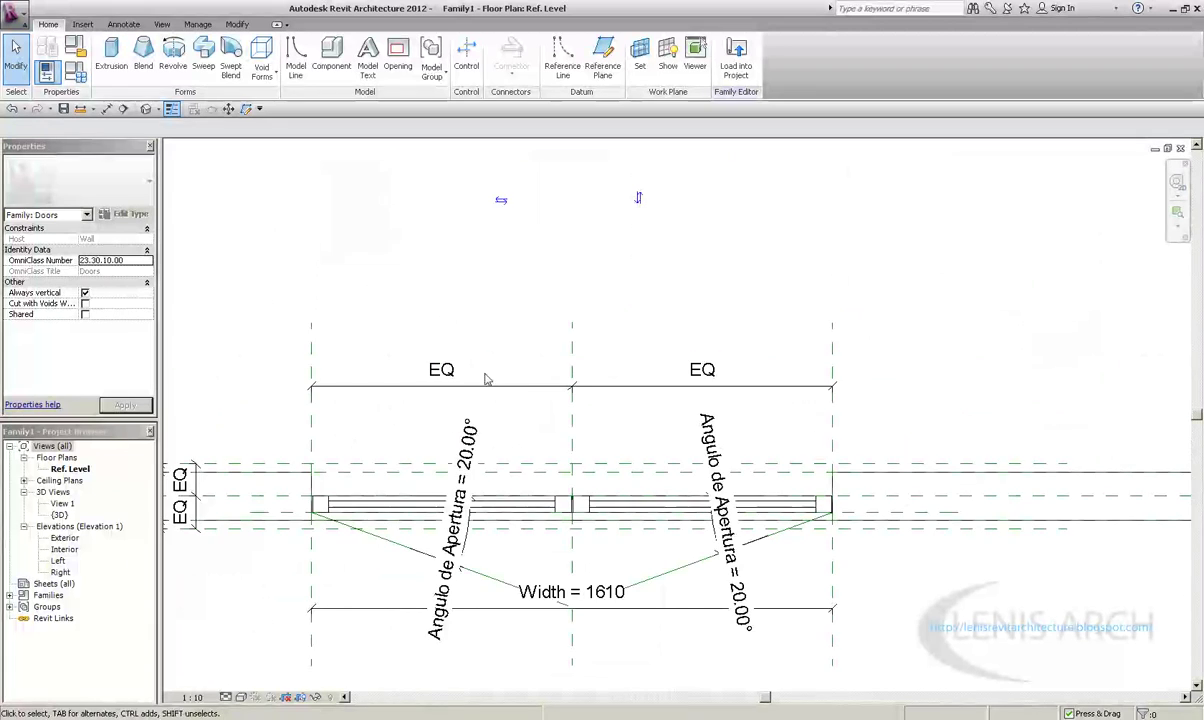
Select the left and right door panels to inspect them in the 1610-wide opening
middle_click_drag(486, 378, 527, 380)
left_click(594, 515)
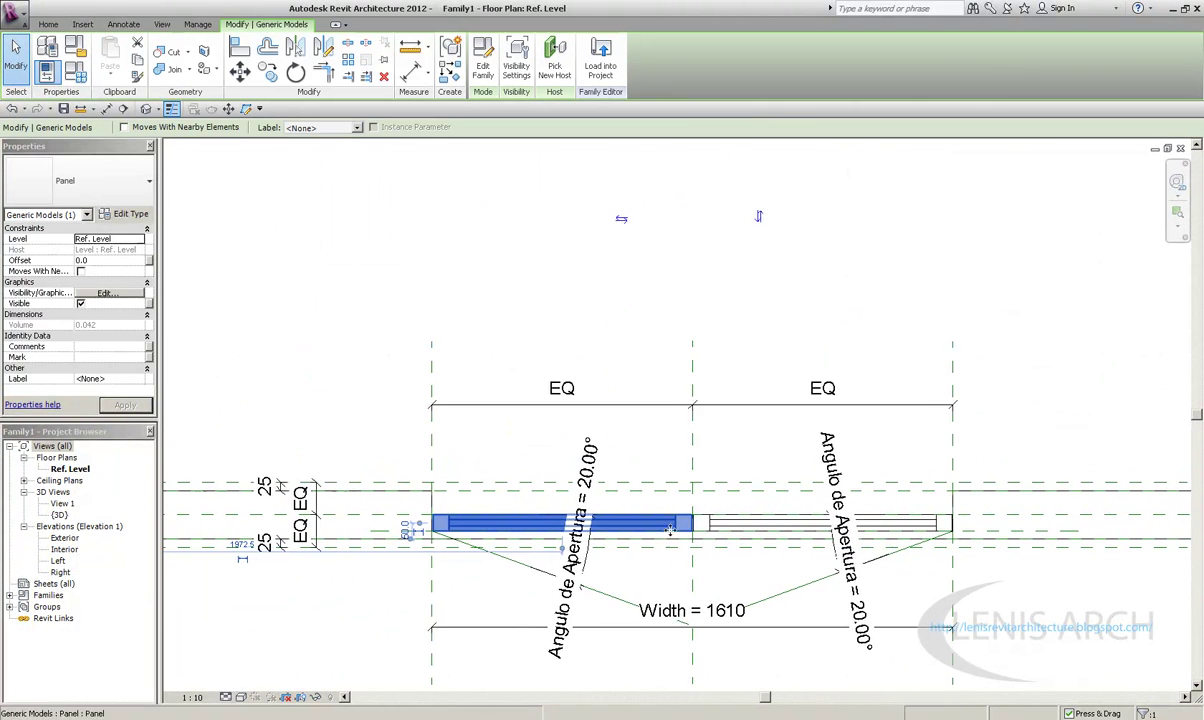
scroll(700, 530, "up", 1)
left_click(714, 538, "ctrl")
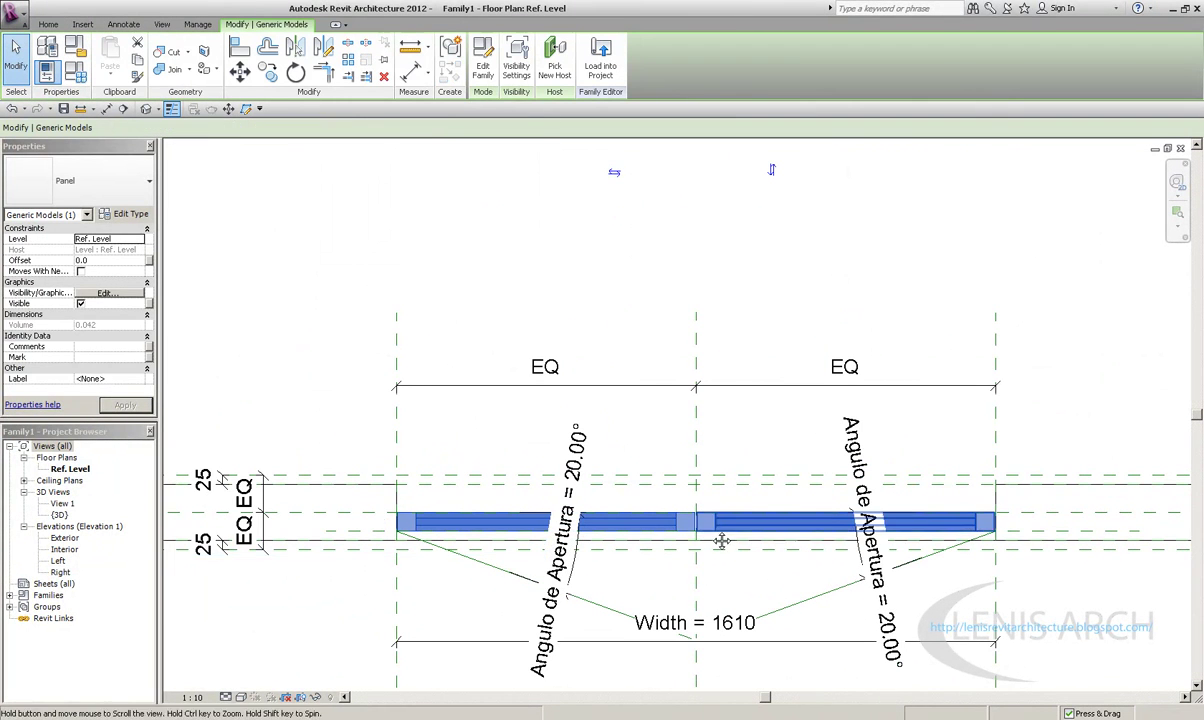
left_click(484, 274)
scroll(395, 510, "up", 3)
scroll(395, 510, "up", 1)
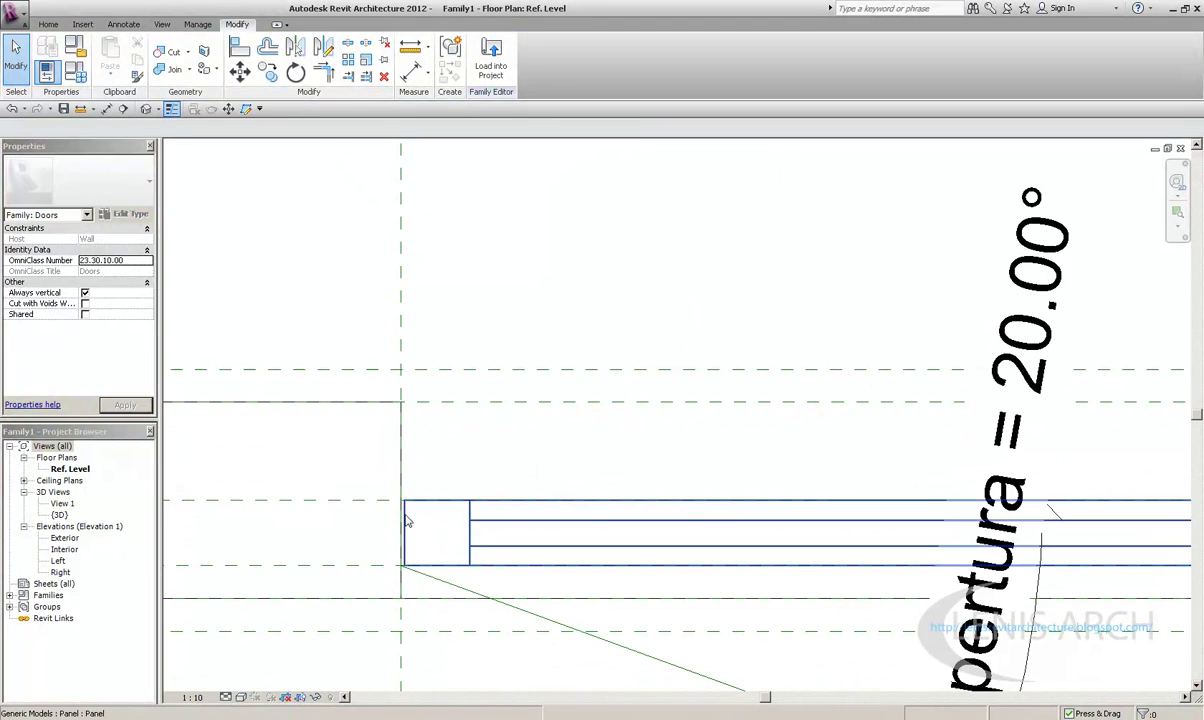
left_click(400, 515)
middle_click_drag(1170, 555, 785, 549)
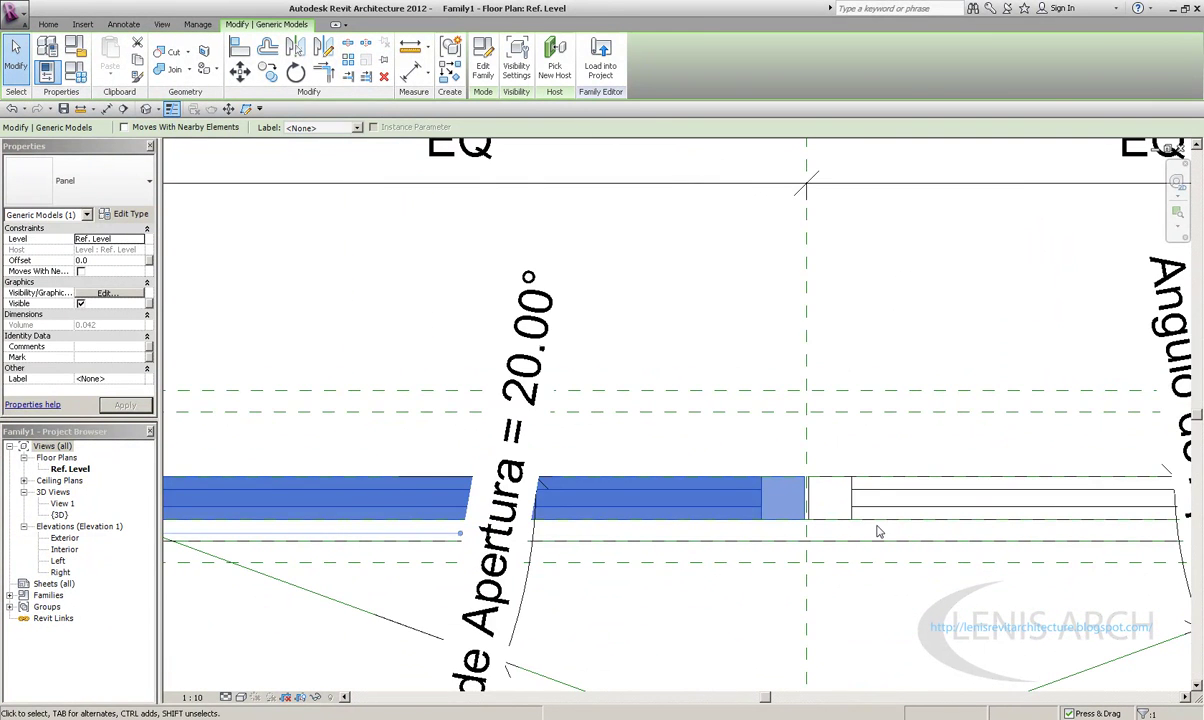
scroll(878, 532, "down", 2)
left_click(879, 524)
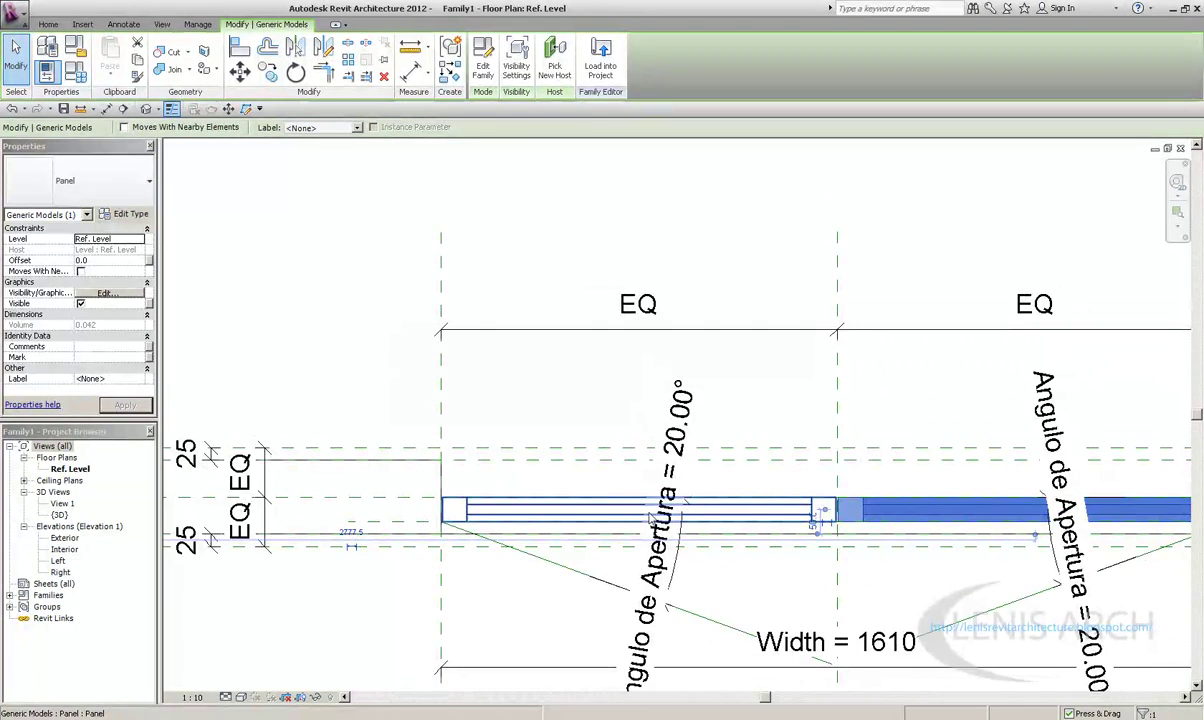
Cut the left door panel and paste it back into the left half of the opening
left_click(591, 519)
key("ctrl+x")
key("ctrl+v")
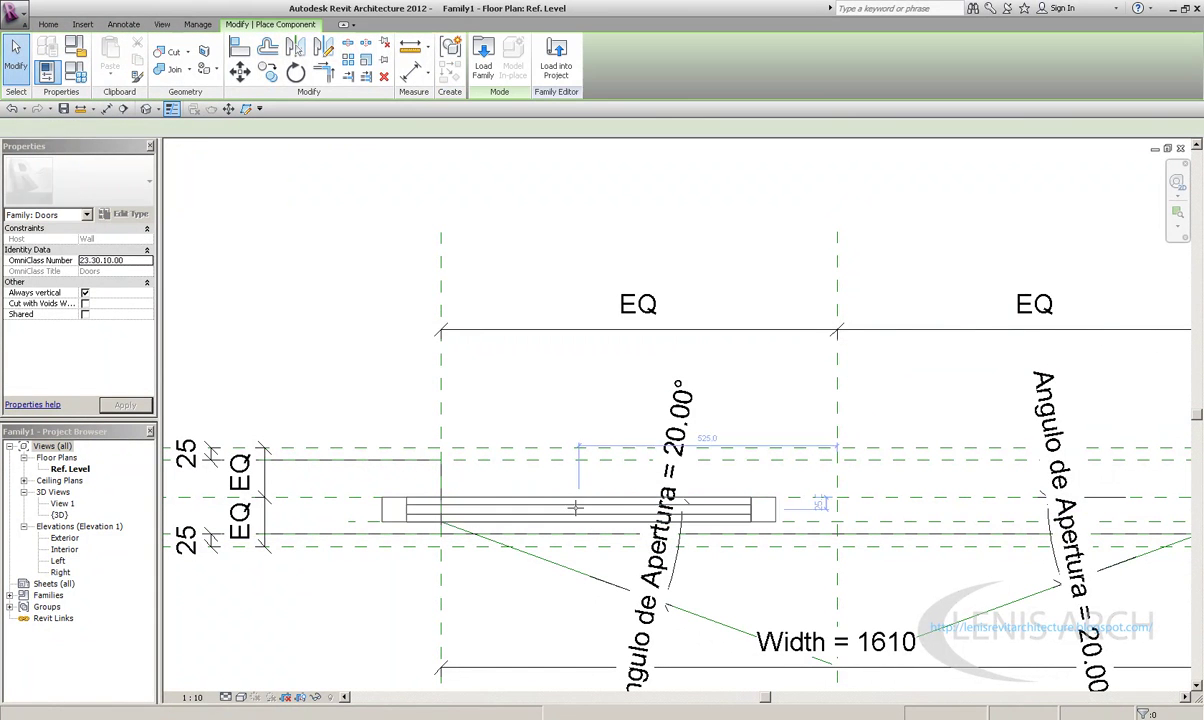
scroll(615, 505, "up", 1)
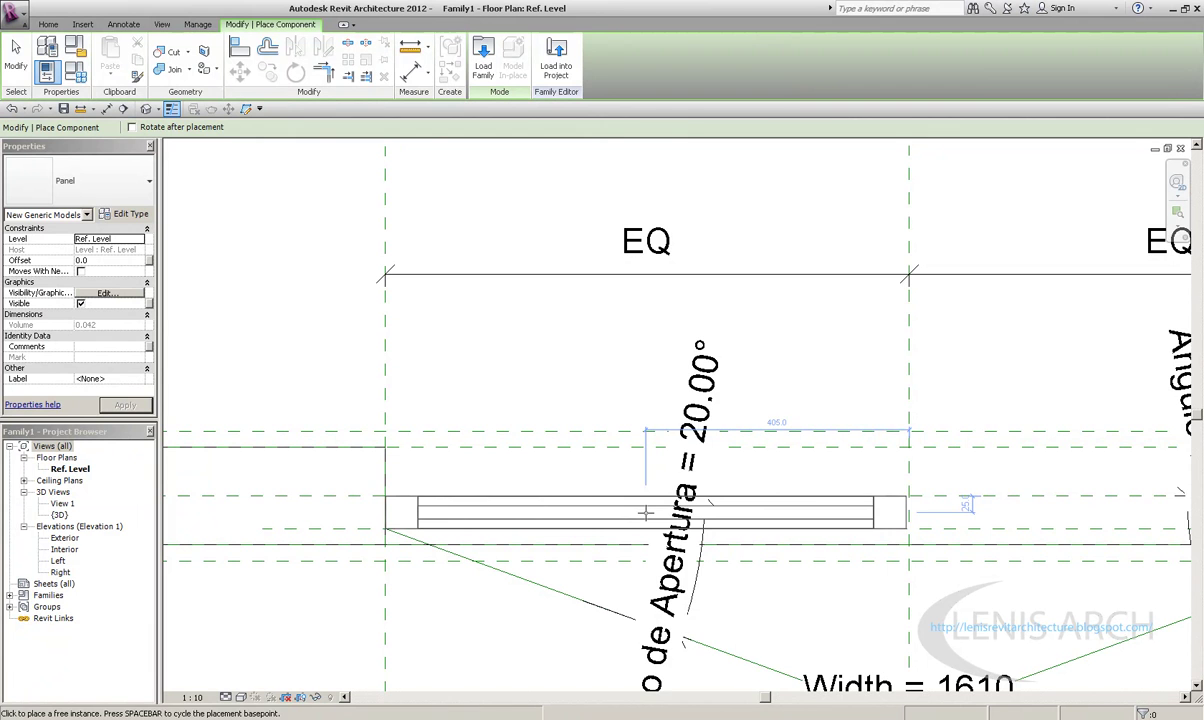
left_click(645, 513)
middle_click_drag(912, 515, 645, 515)
key("Escape")
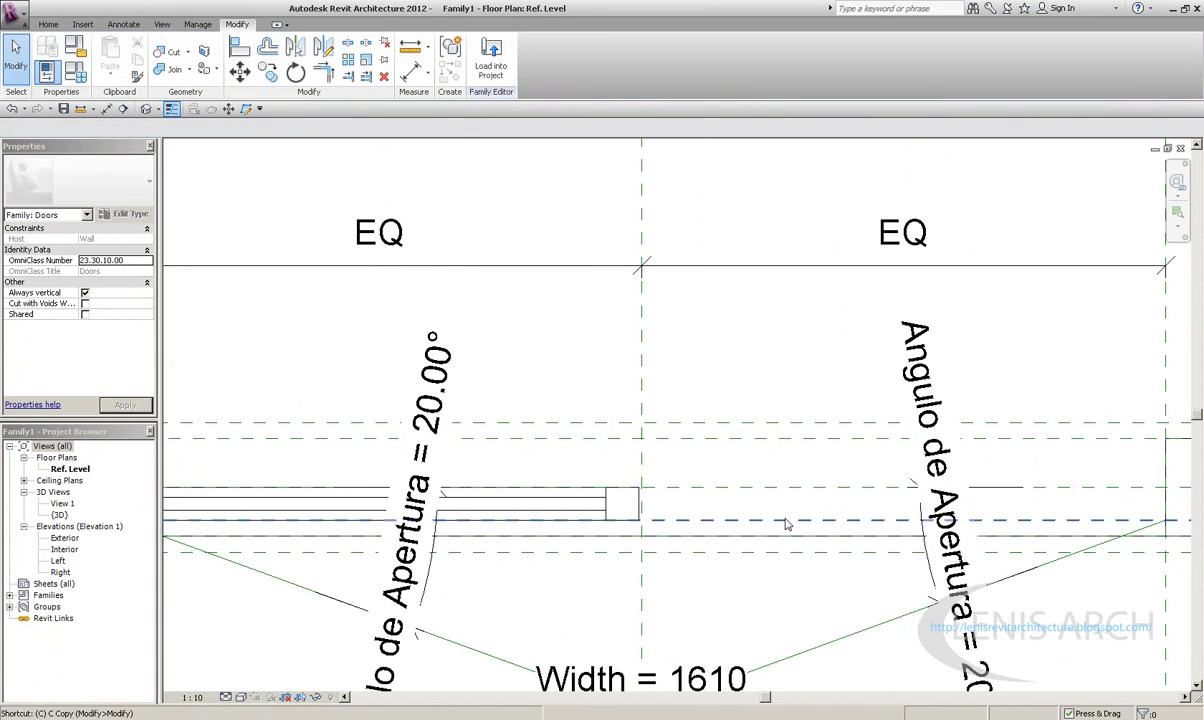
key("m")
middle_click_drag(901, 512, 733, 507)
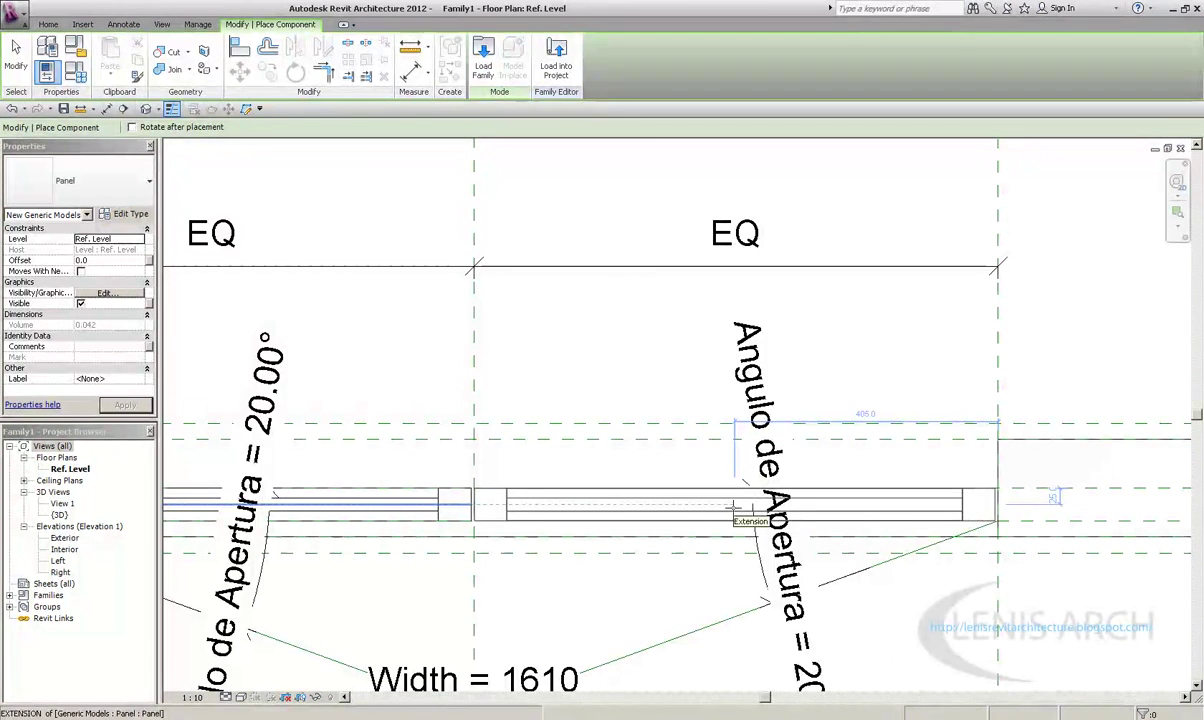
key("Escape")
scroll(989, 529, "up", 2)
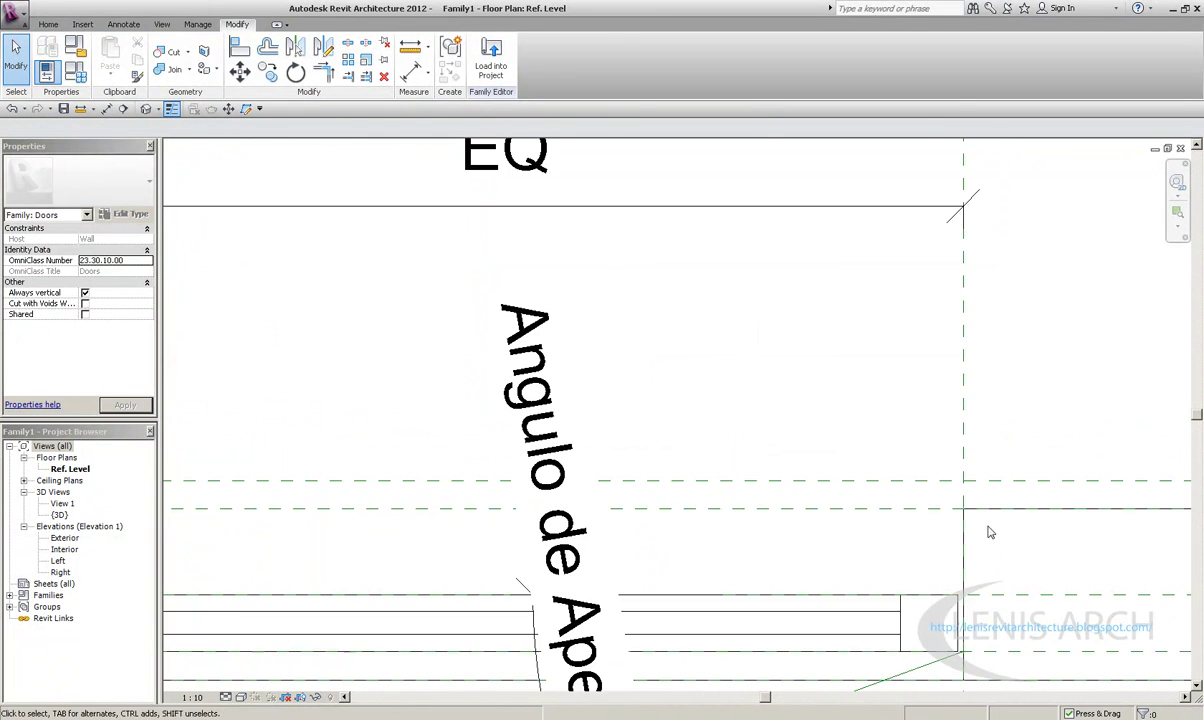
Move the selected door panel 2.5 from its end point with MV
left_click(962, 613)
scroll(962, 613, "up", 1)
scroll(880, 532, "up", 1)
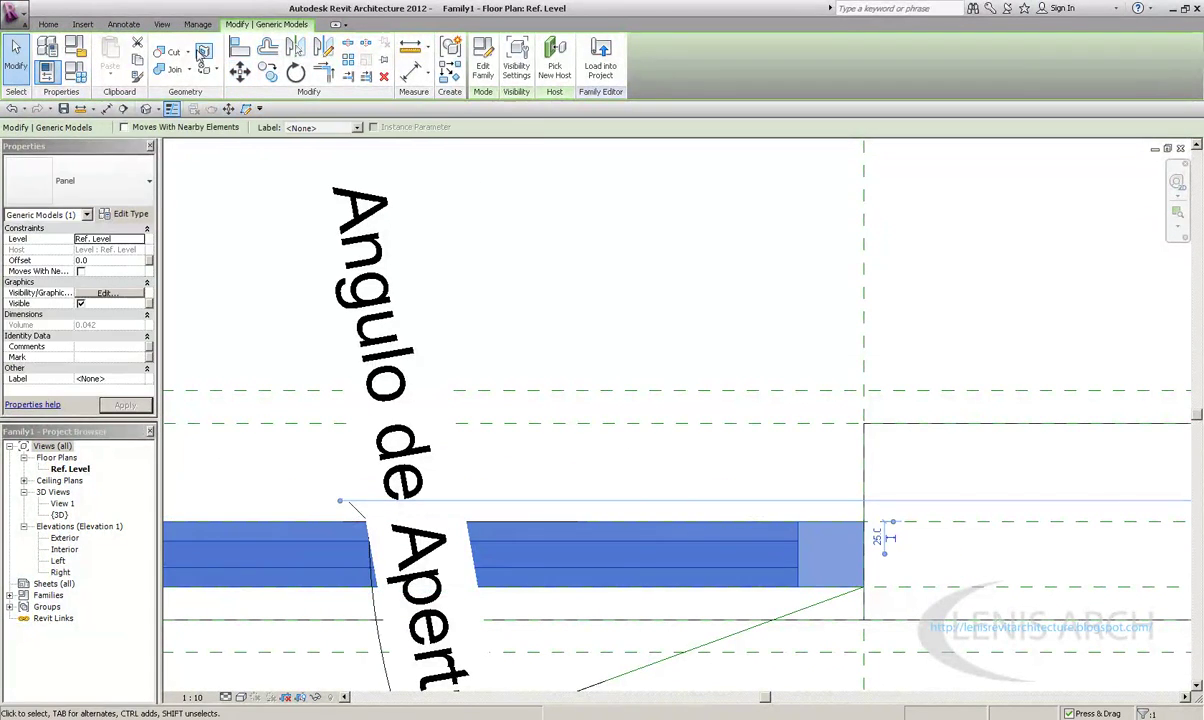
key("m")
key("v")
left_click(866, 526)
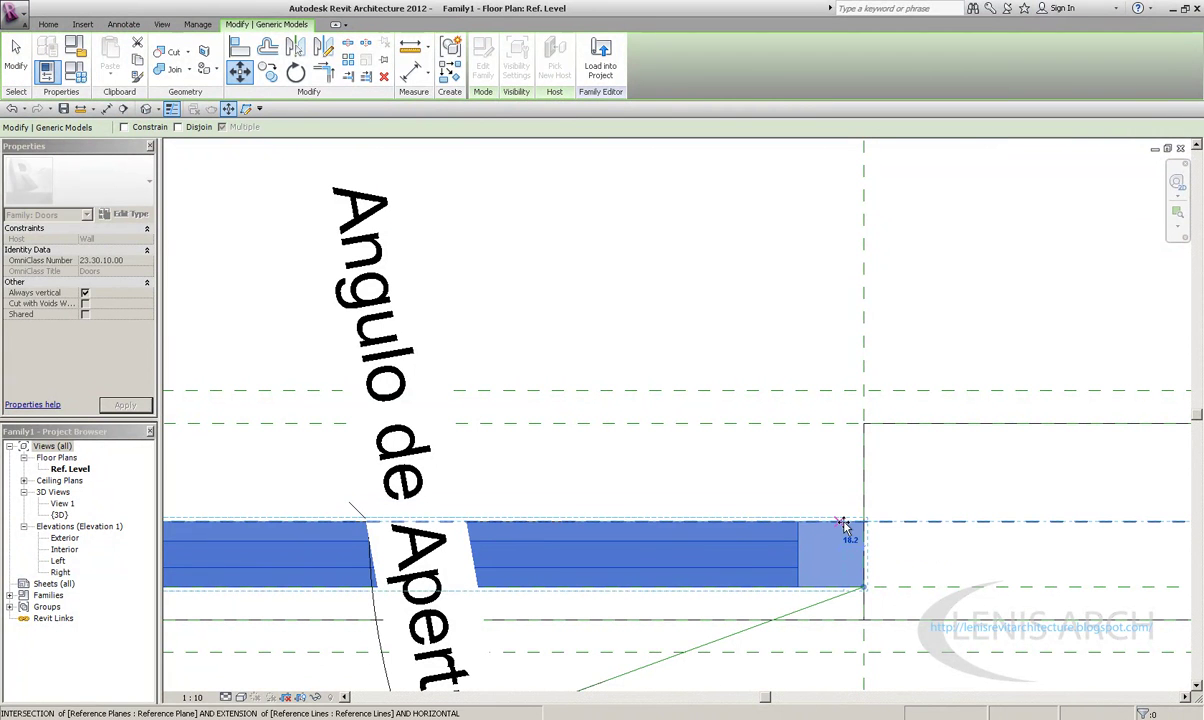
type("2.5")
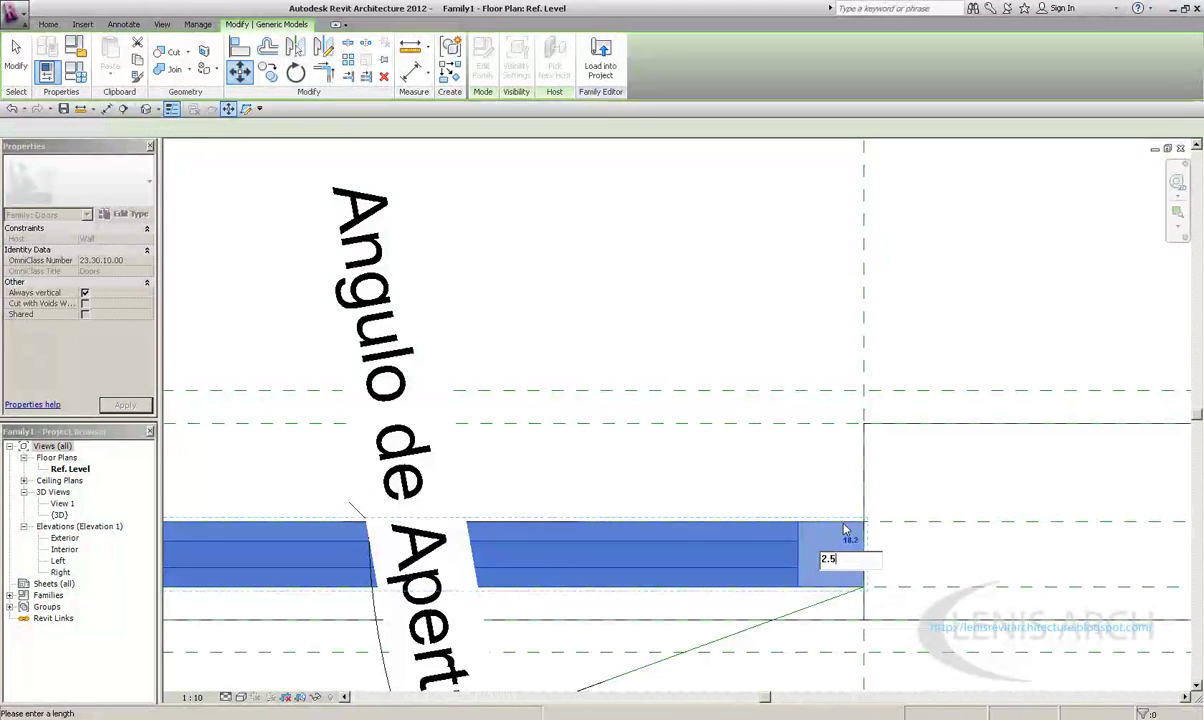
key("Return")
Move the panel 2.5 again from its other end, then view the double door in 3D
middle_click_drag(726, 443, 429, 469)
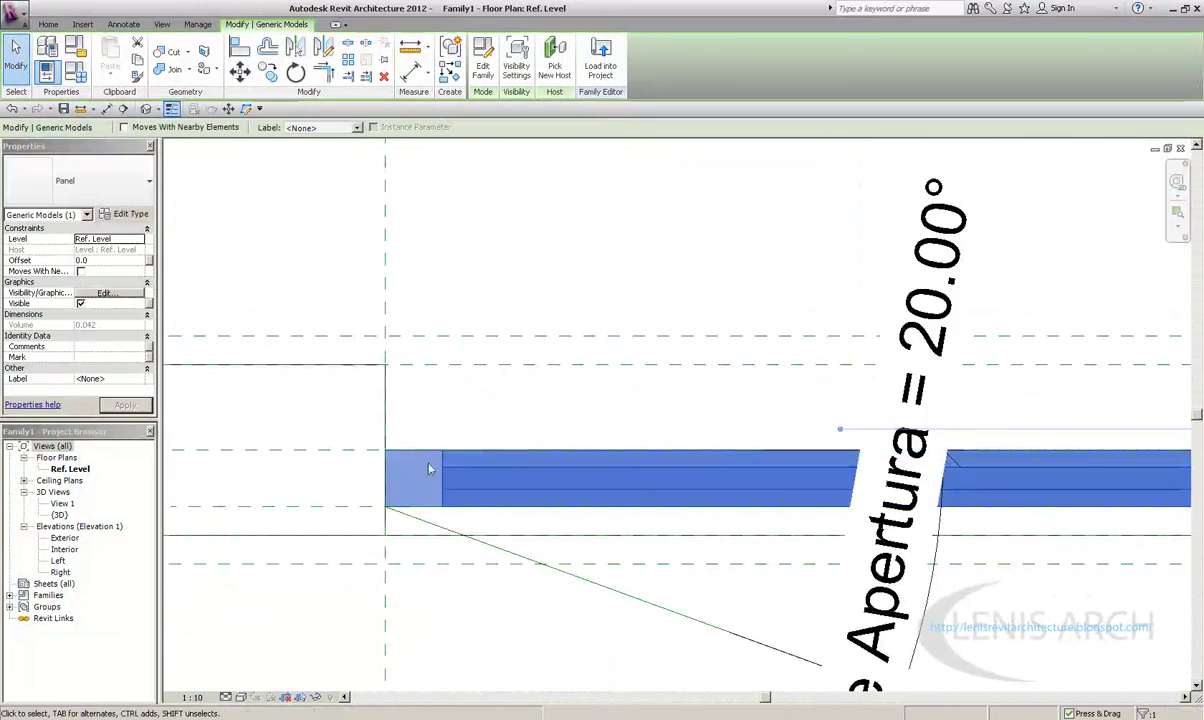
scroll(374, 441, "up", 2)
key("m")
key("v")
left_click(391, 455)
type("2.5")
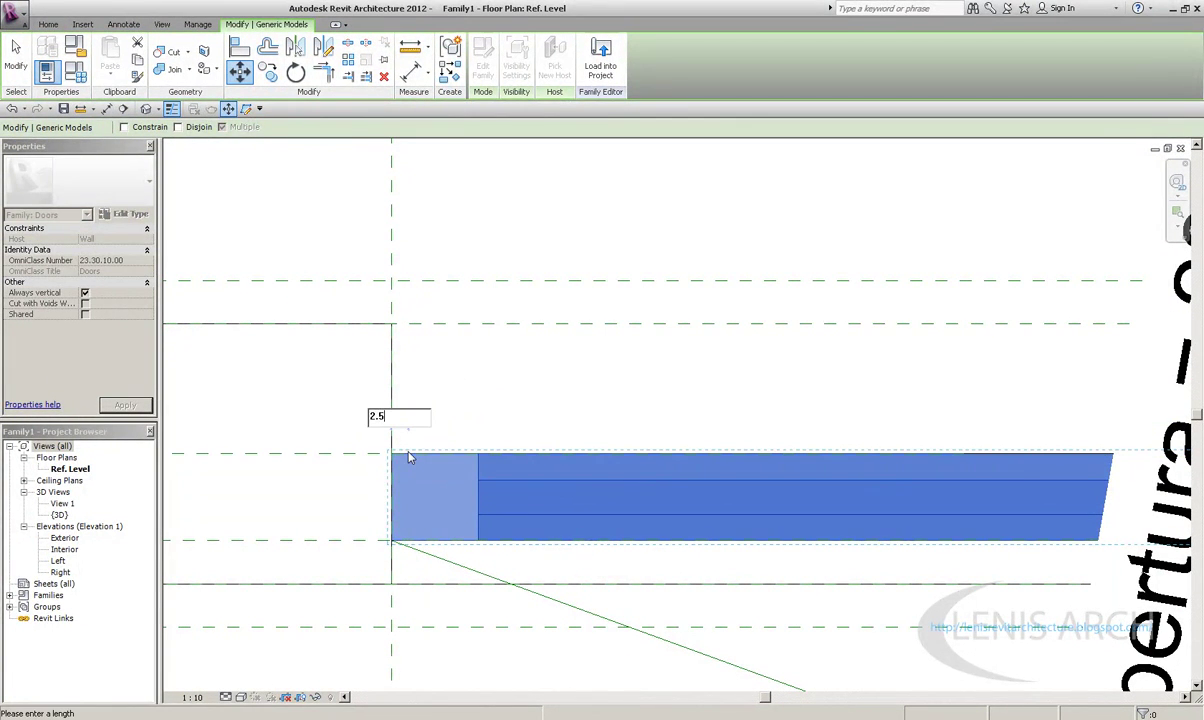
key("Return")
scroll(408, 457, "down", 4)
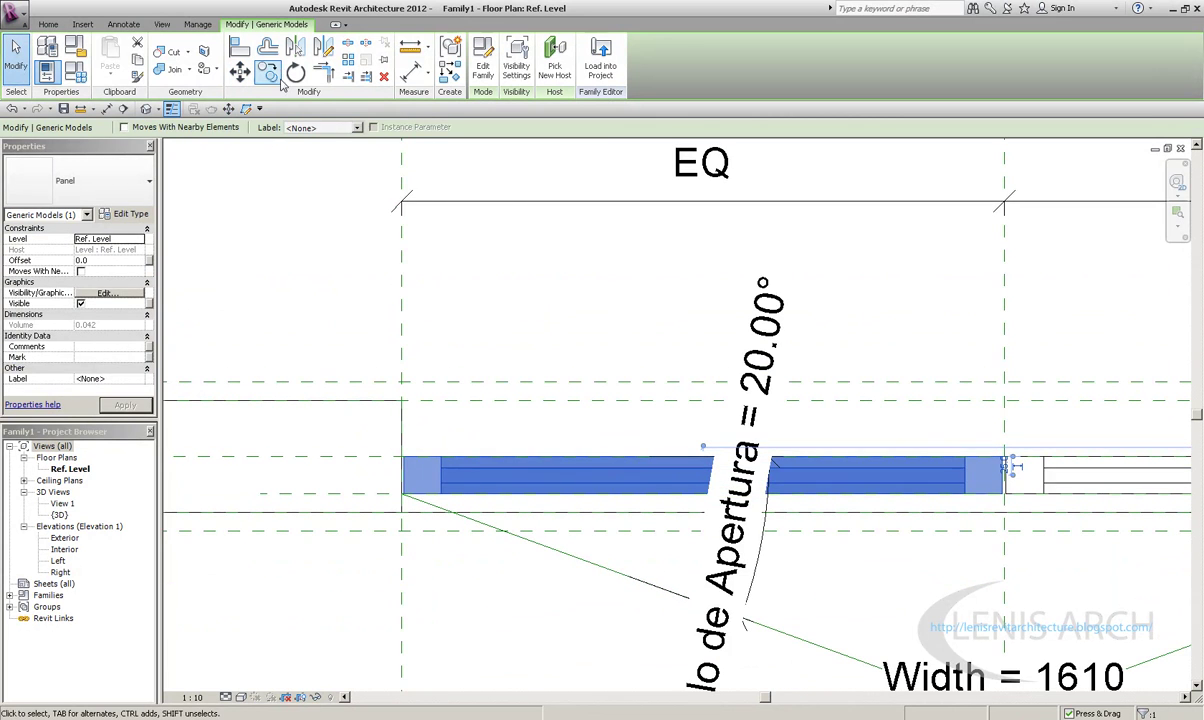
left_click(146, 109)
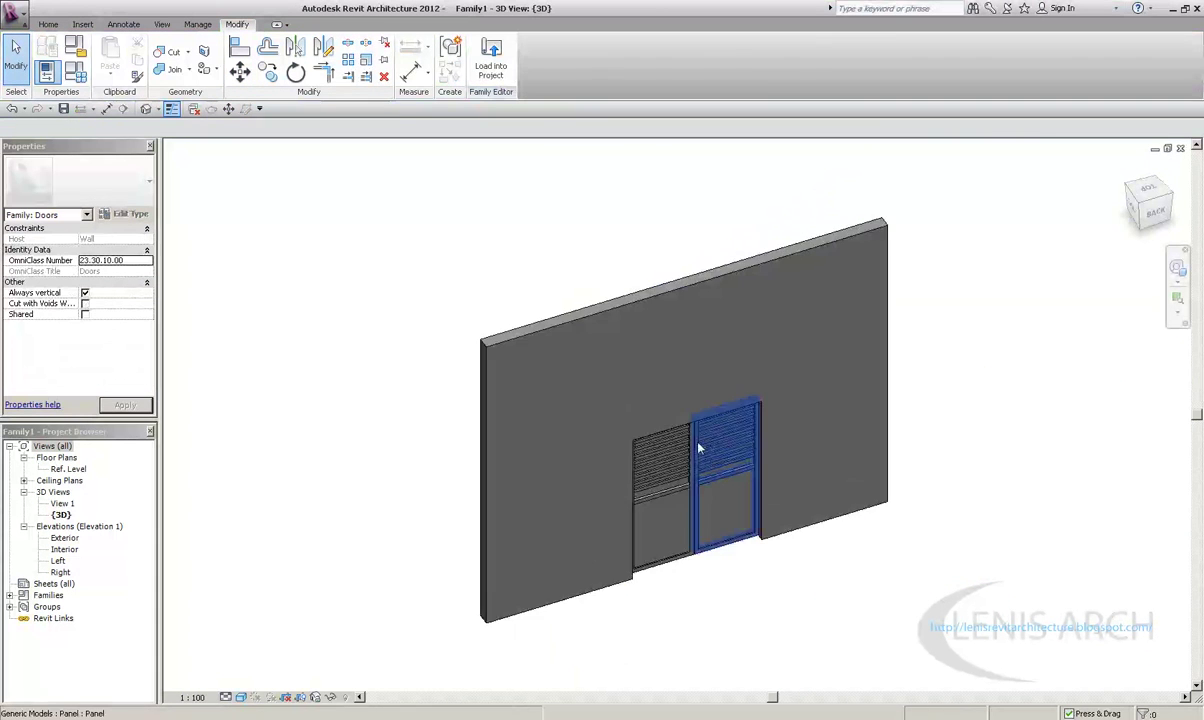
Close the 3D view and open the Interior elevation of the door
left_click(1126, 172)
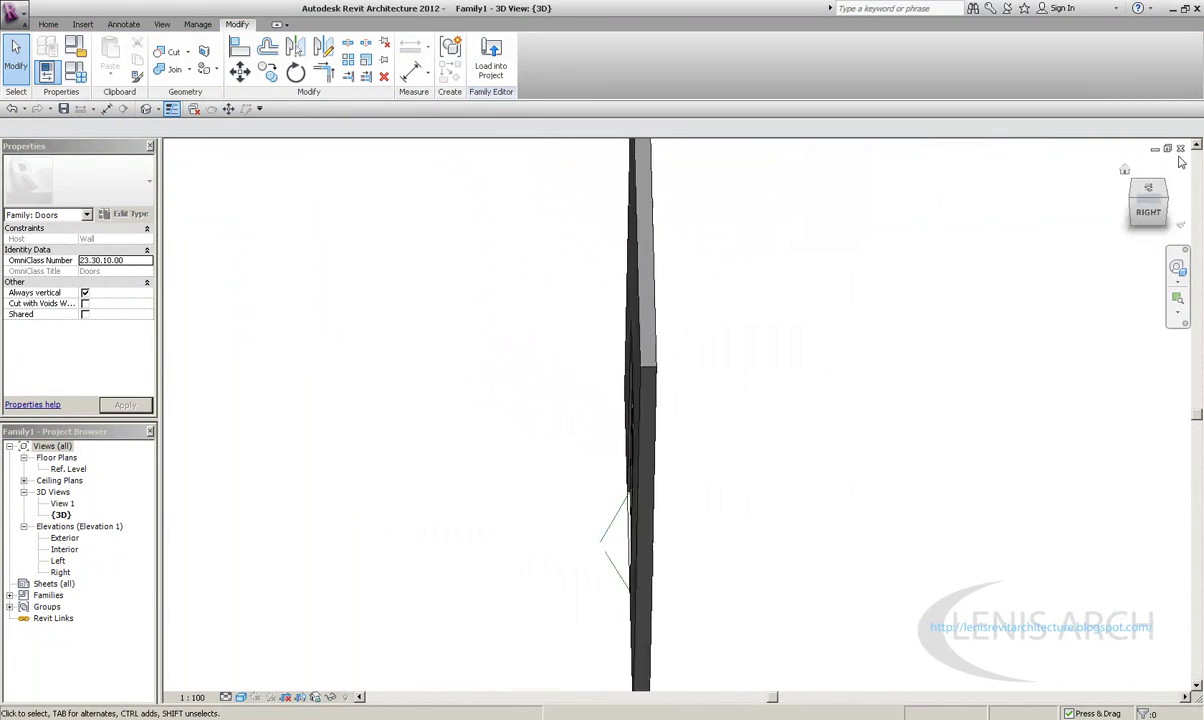
key("ctrl+Tab")
double_click(64, 549)
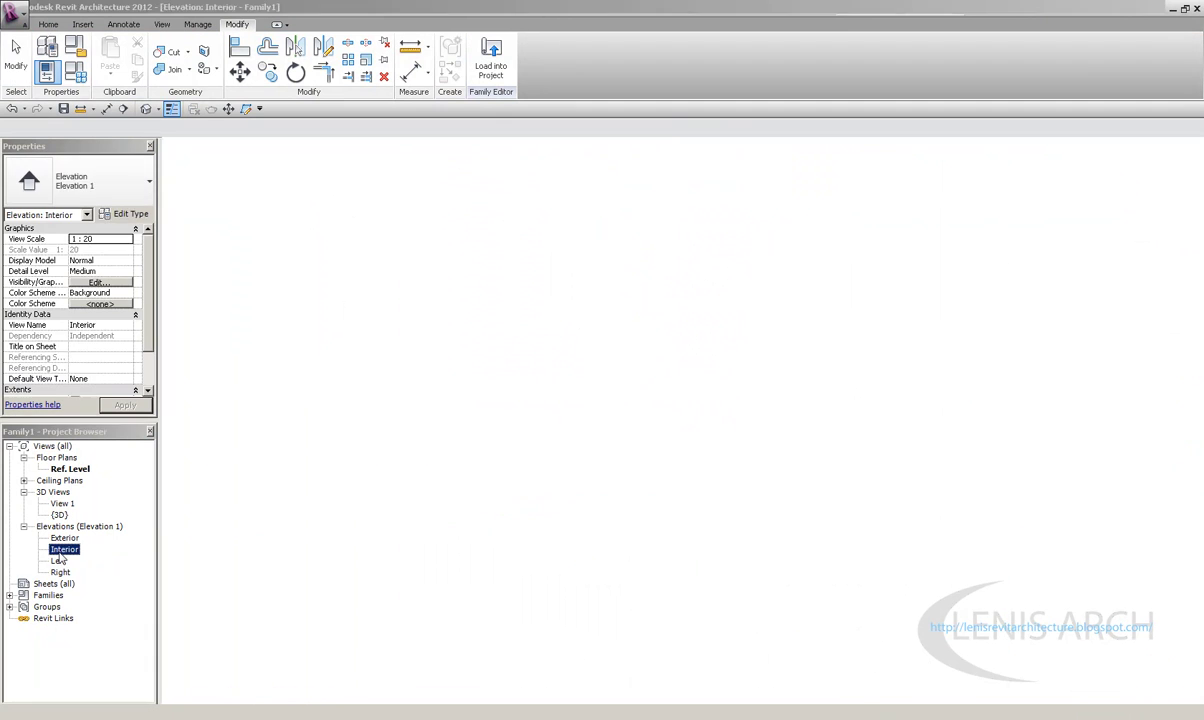
scroll(593, 562, "up", 2)
scroll(533, 645, "up", 2)
Inspect the door's bottom edge and upper panels, then restore the window to the Ref. Level plan
middle_click_drag(533, 645, 495, 340)
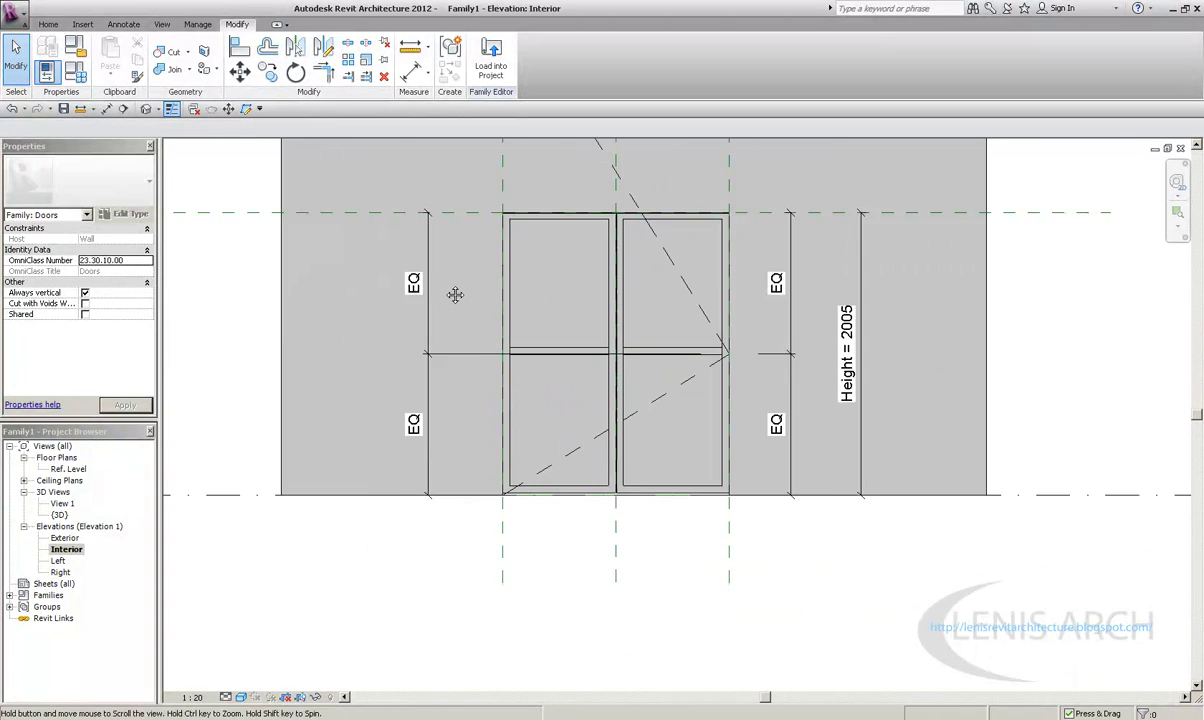
left_click_drag(210, 316, 834, 429)
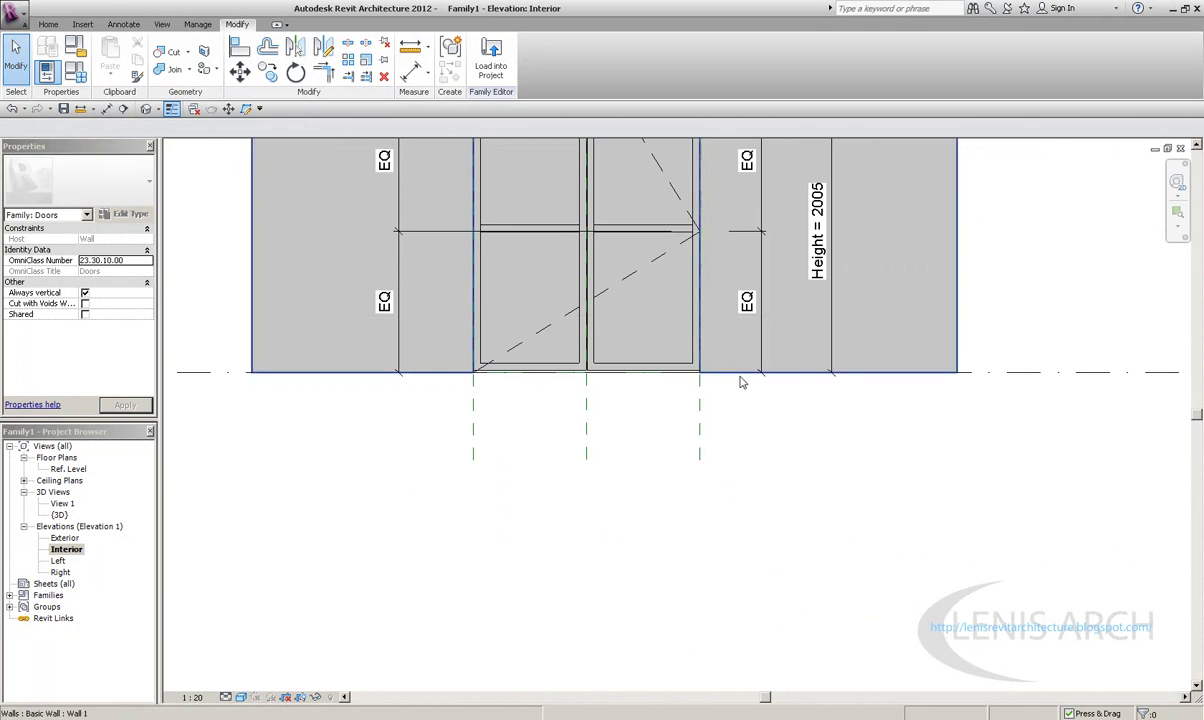
middle_click_drag(739, 379, 653, 357)
scroll(612, 457, "up", 4)
mouse_move(612, 457)
middle_mouse_down()
mouse_move(600, 325)
mouse_move(1005, 352)
mouse_move(750, 325)
mouse_move(727, 293)
middle_mouse_up()
scroll(600, 325, "up", 1)
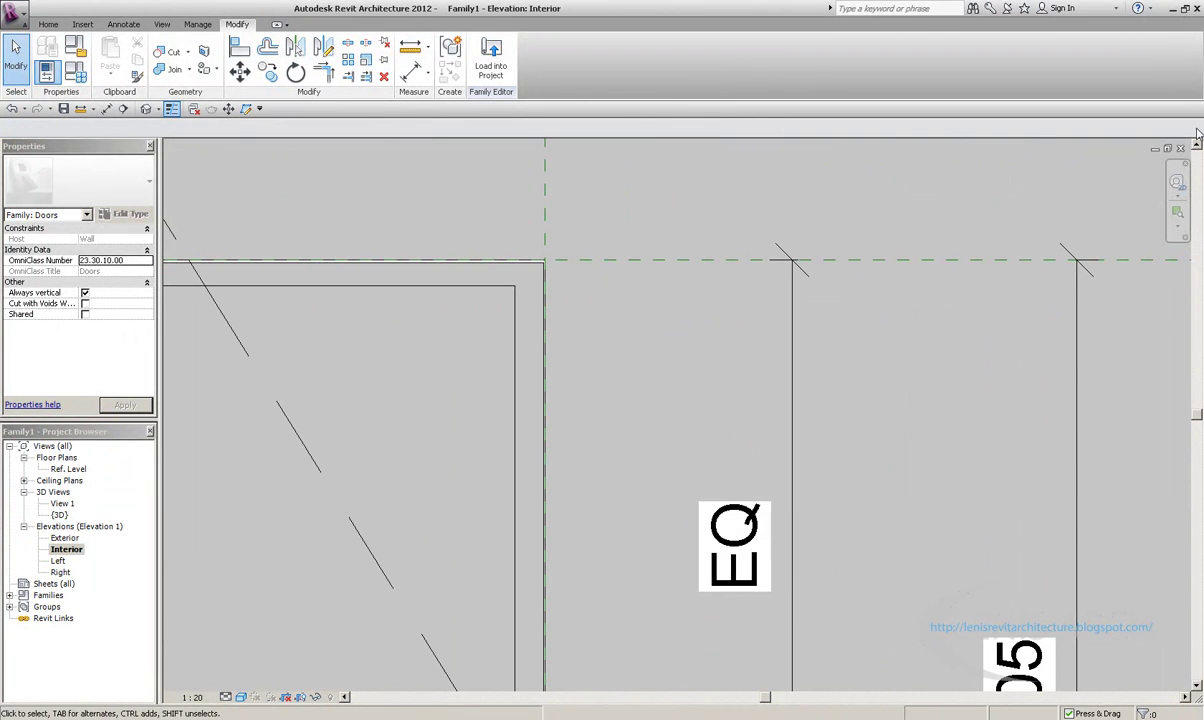
left_click(1167, 149)
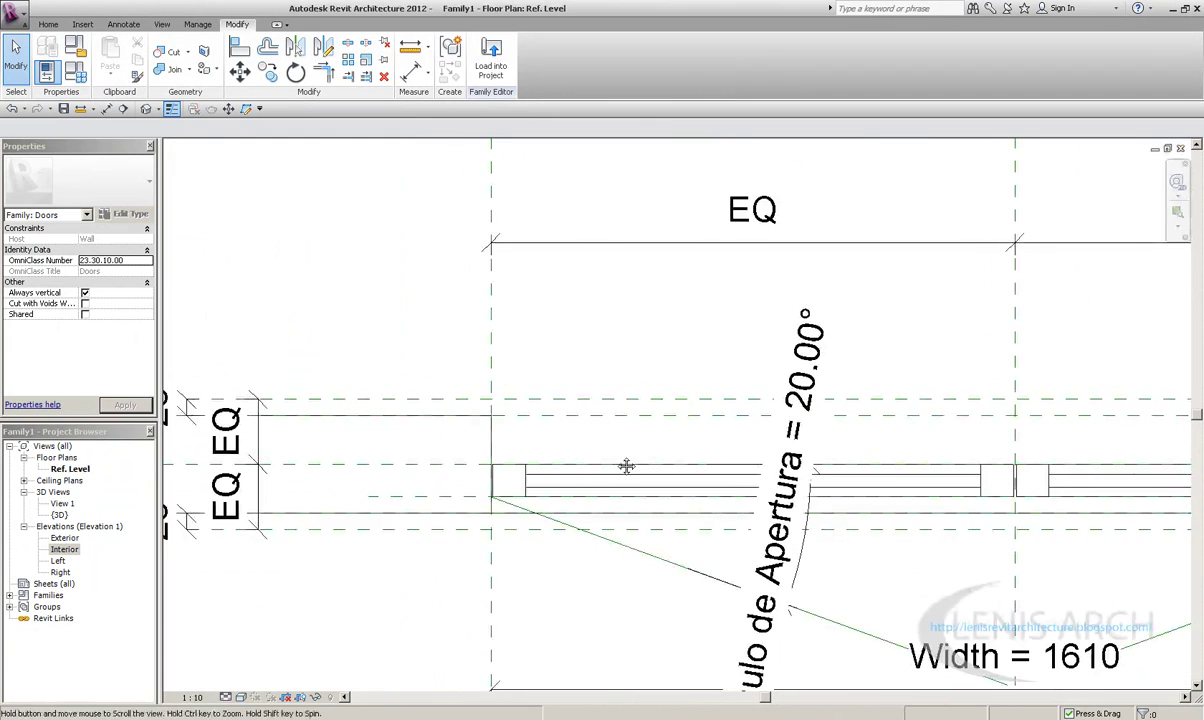
Check Family Types, then zoom out to see both 20.00° panels across Width 1610
key("f")
key("t")
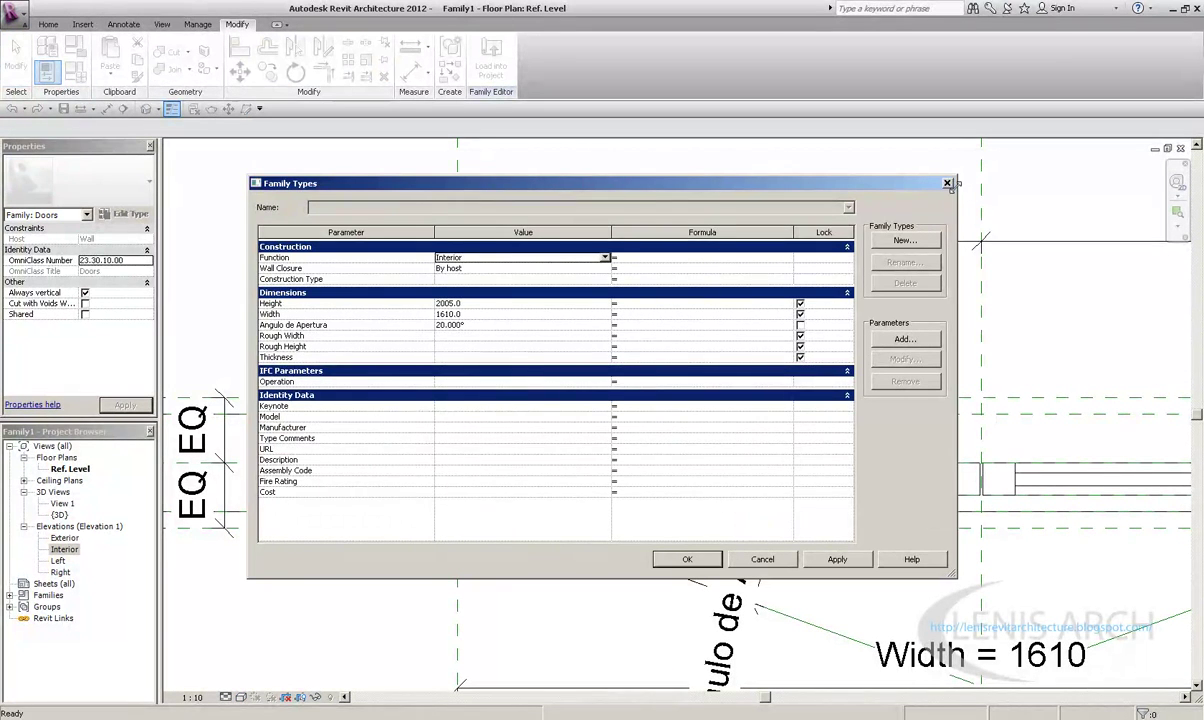
left_click(946, 185)
scroll(475, 467, "down", 2)
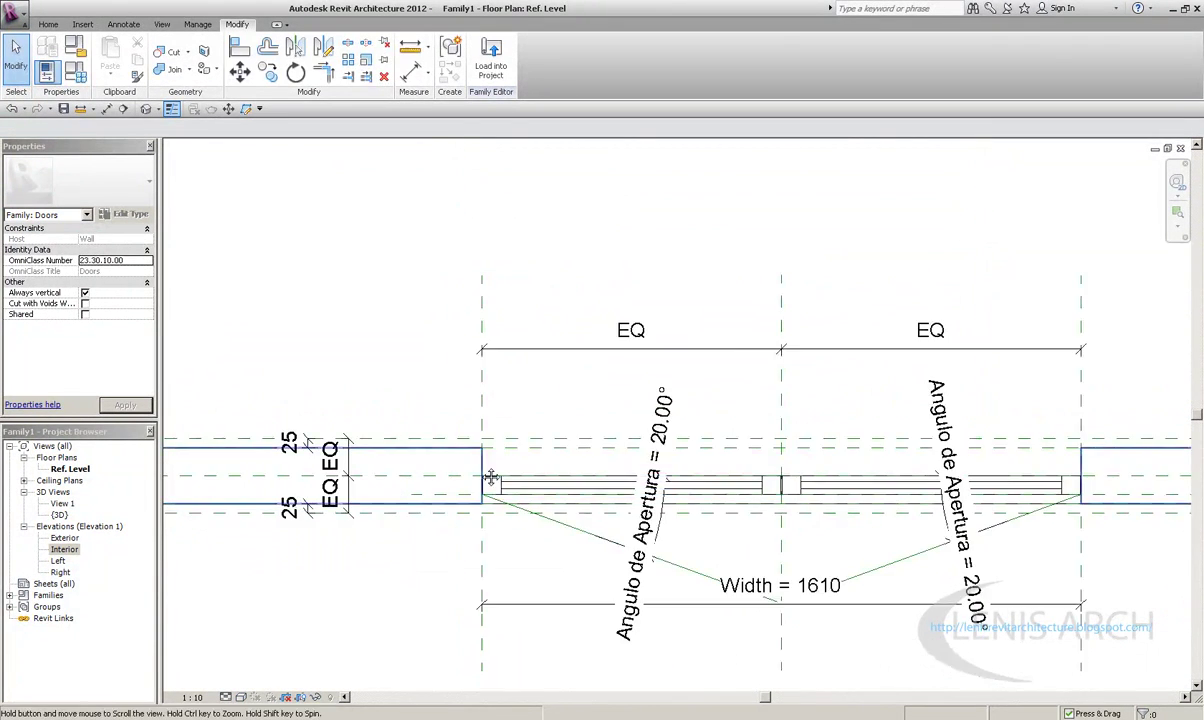
scroll(475, 467, "up", 3)
scroll(407, 487, "down", 1)
scroll(392, 442, "down", 2)
scroll(400, 440, "down", 1)
scroll(400, 440, "down", 1)
scroll(500, 440, "up", 1)
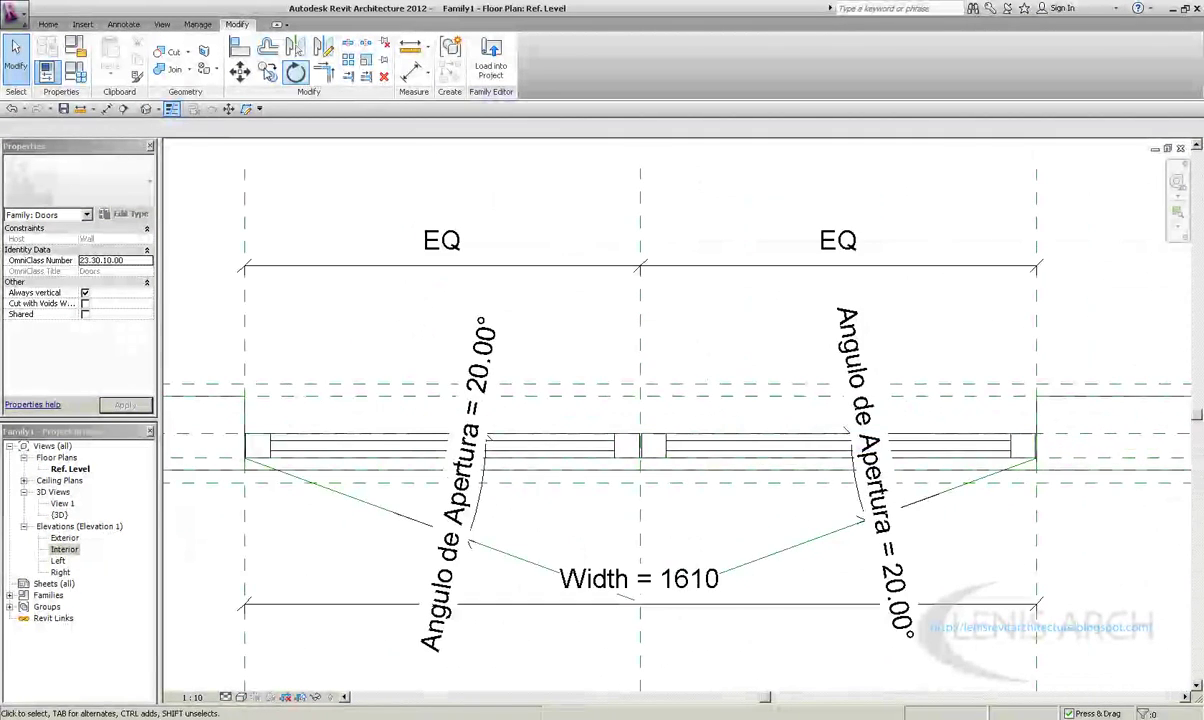
Inspect the door in the default 3D view from front and louvered back, then close it
left_click(145, 109)
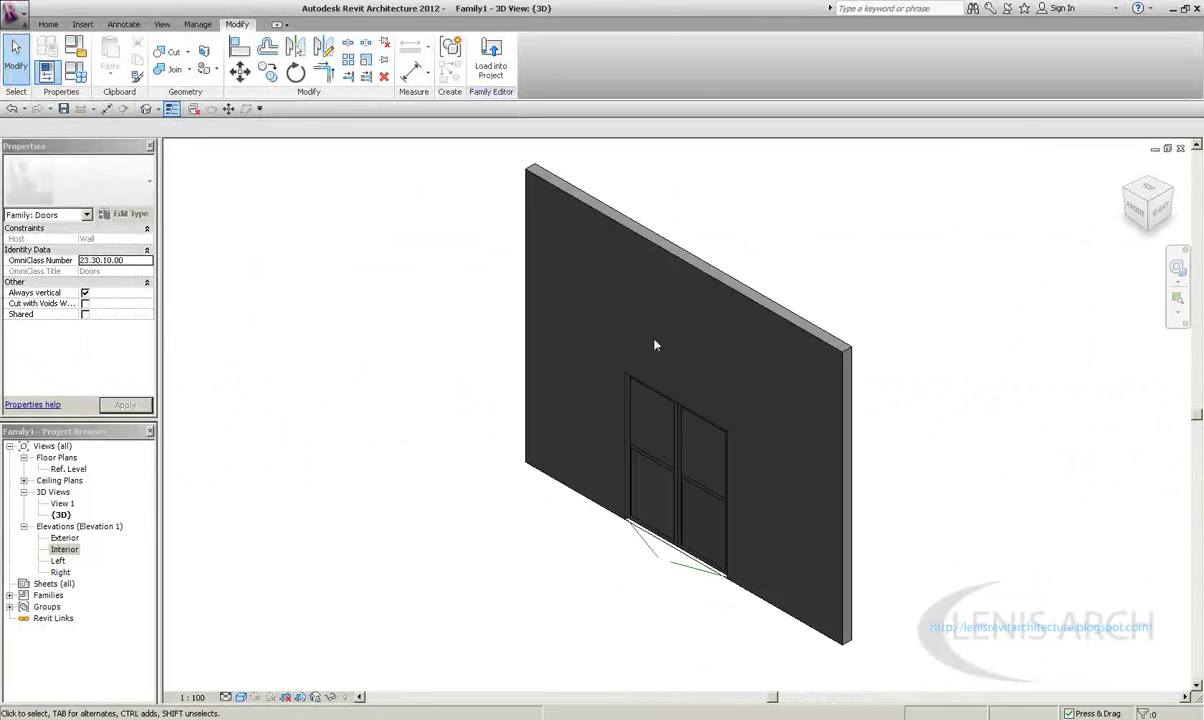
left_click(1150, 210)
left_click(1150, 188)
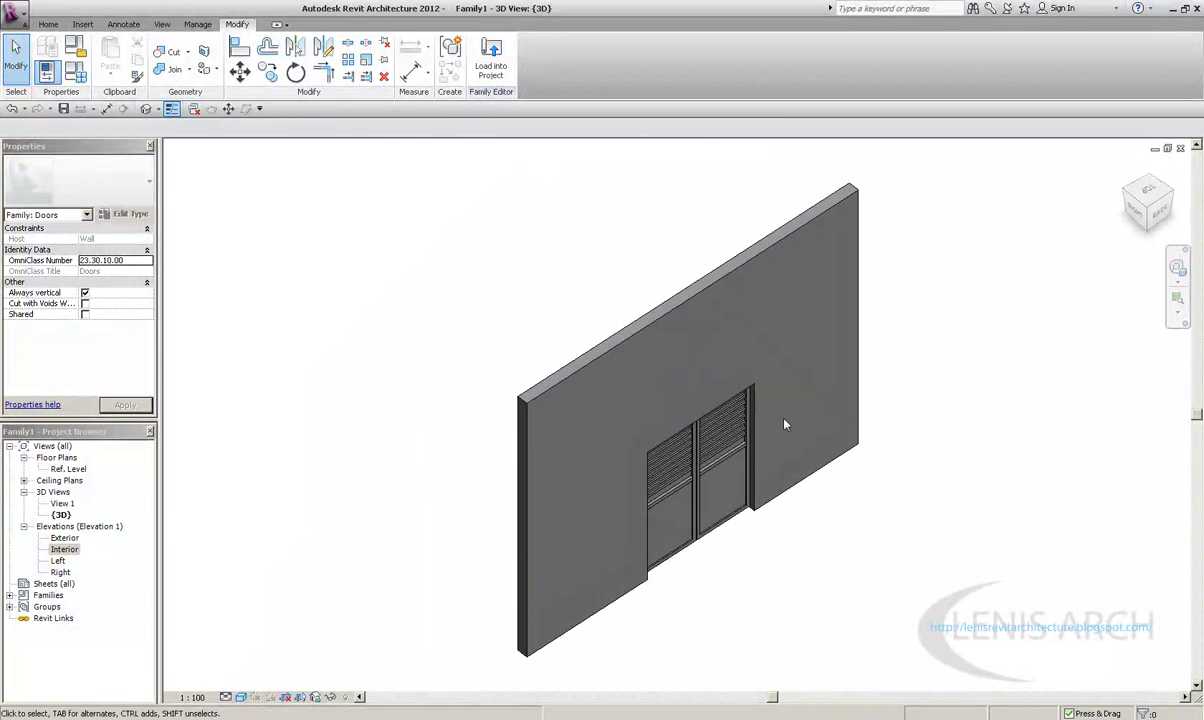
left_click(1180, 150)
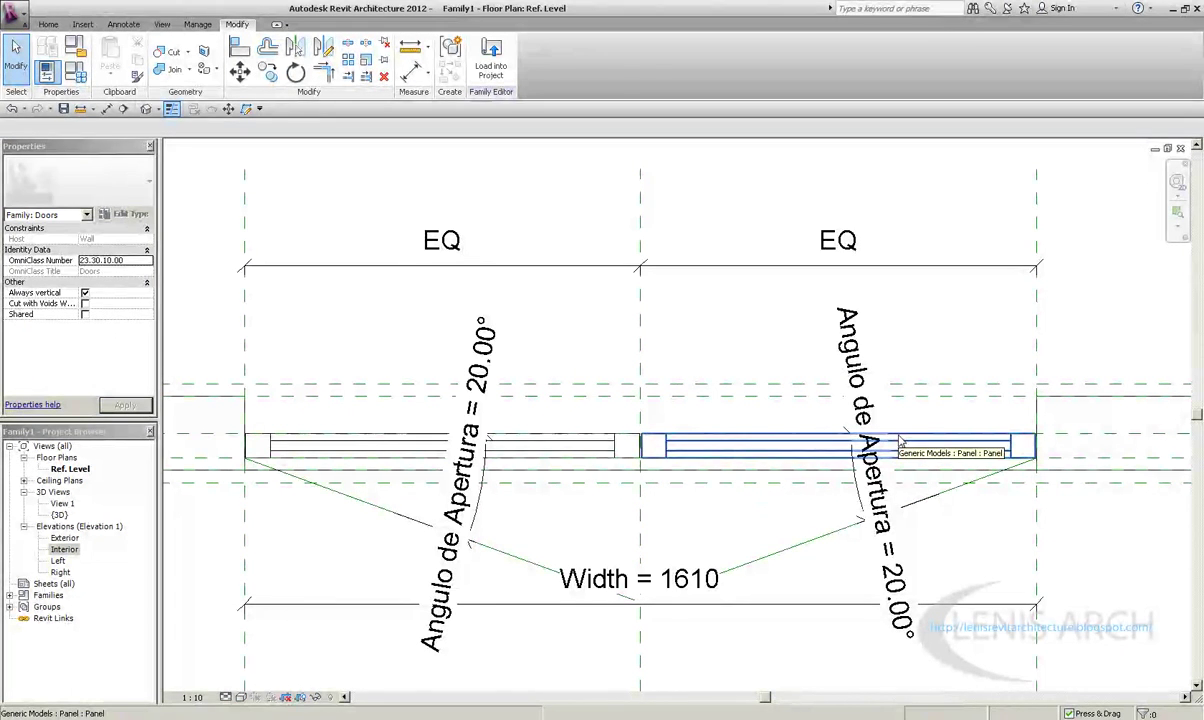
scroll(357, 555, "down", 2)
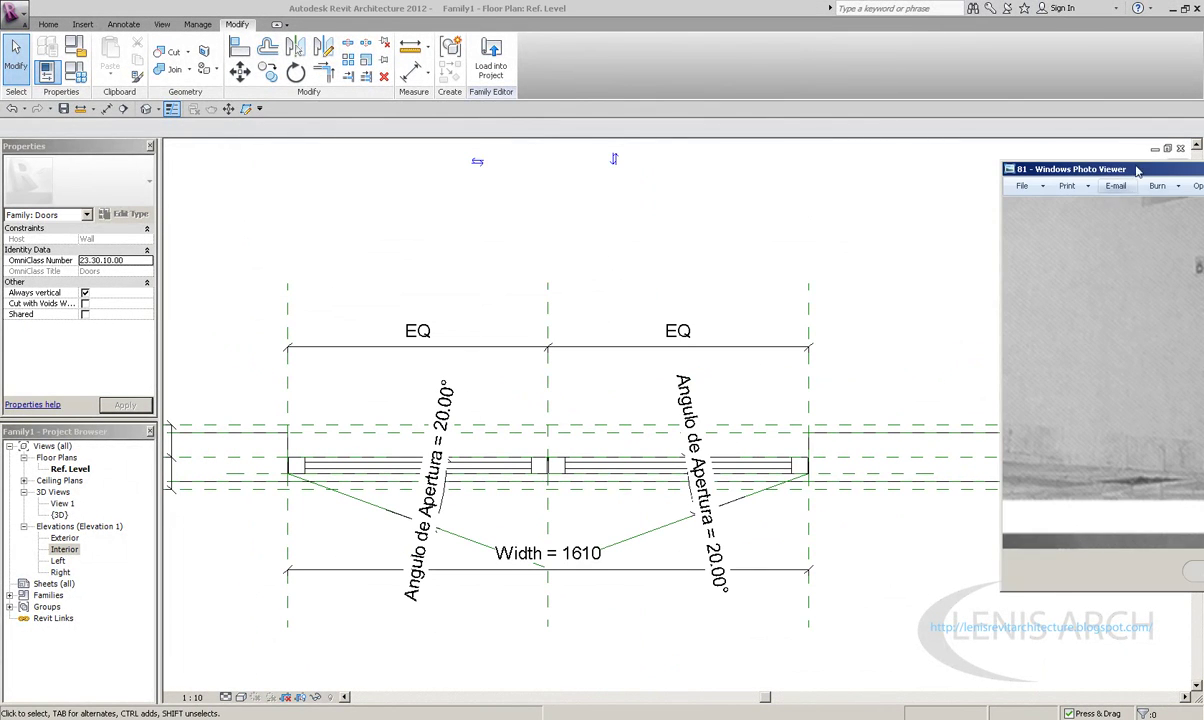
Centre the reference photo window and maximize it to fill the screen
left_click_drag(1137, 171, 390, 179)
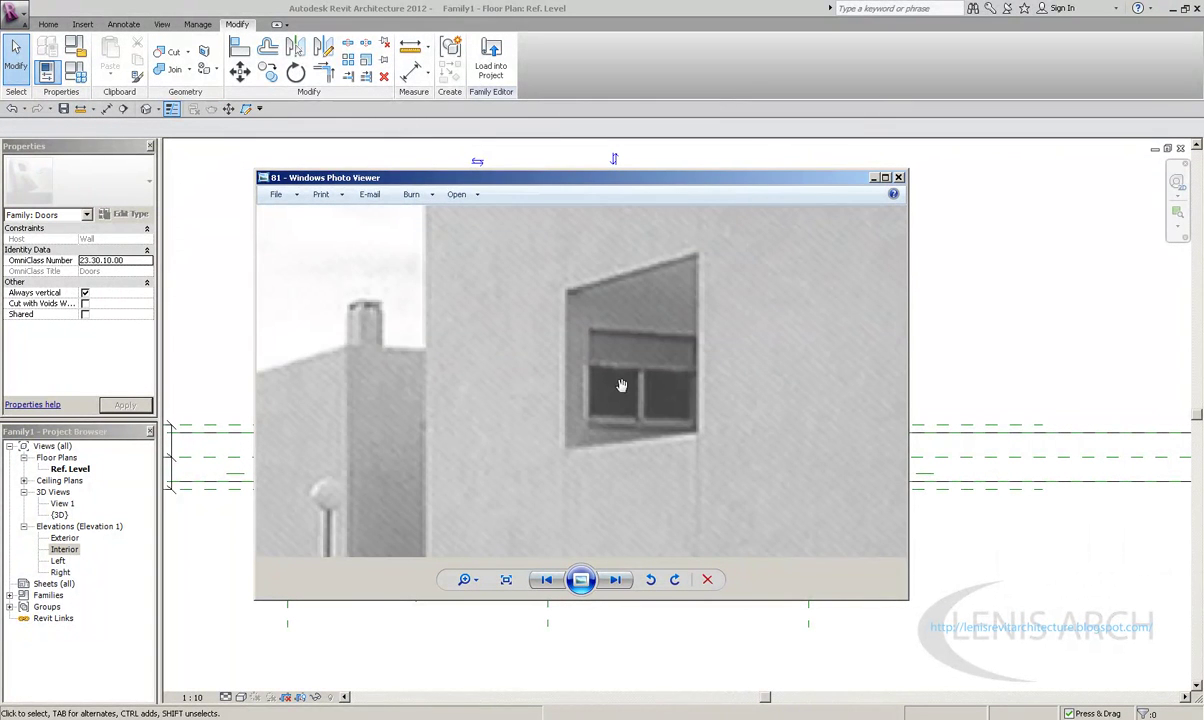
scroll(697, 405, "up", 1)
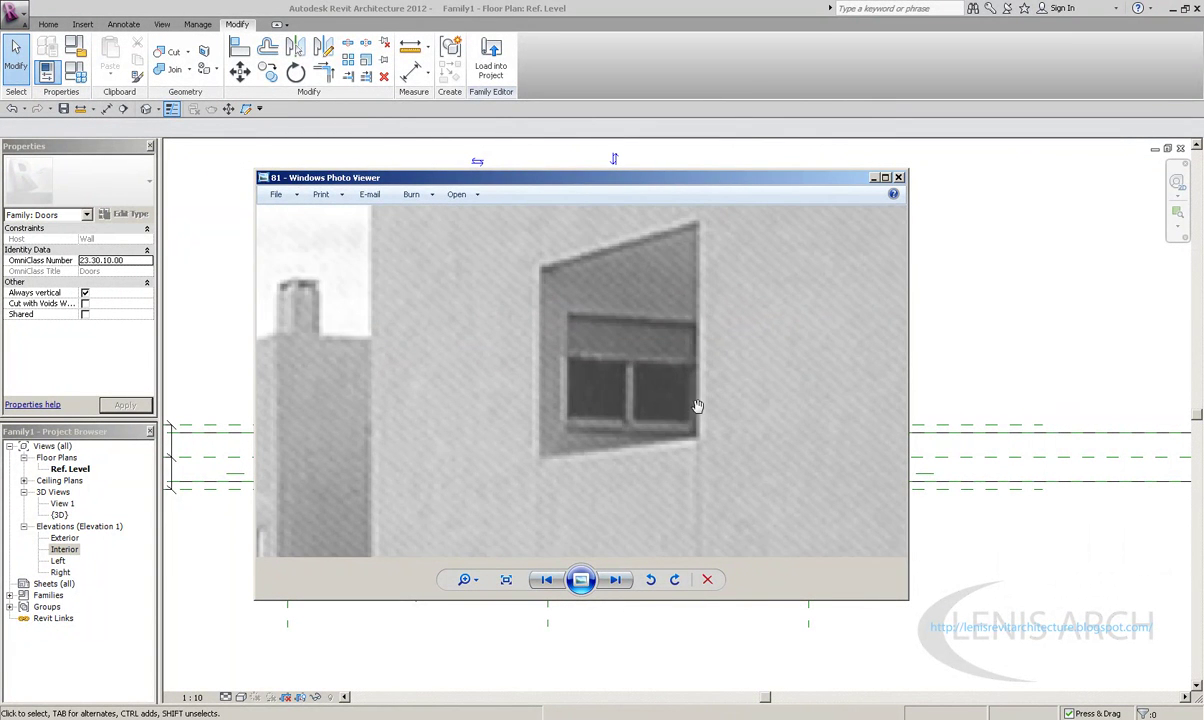
double_click(691, 183)
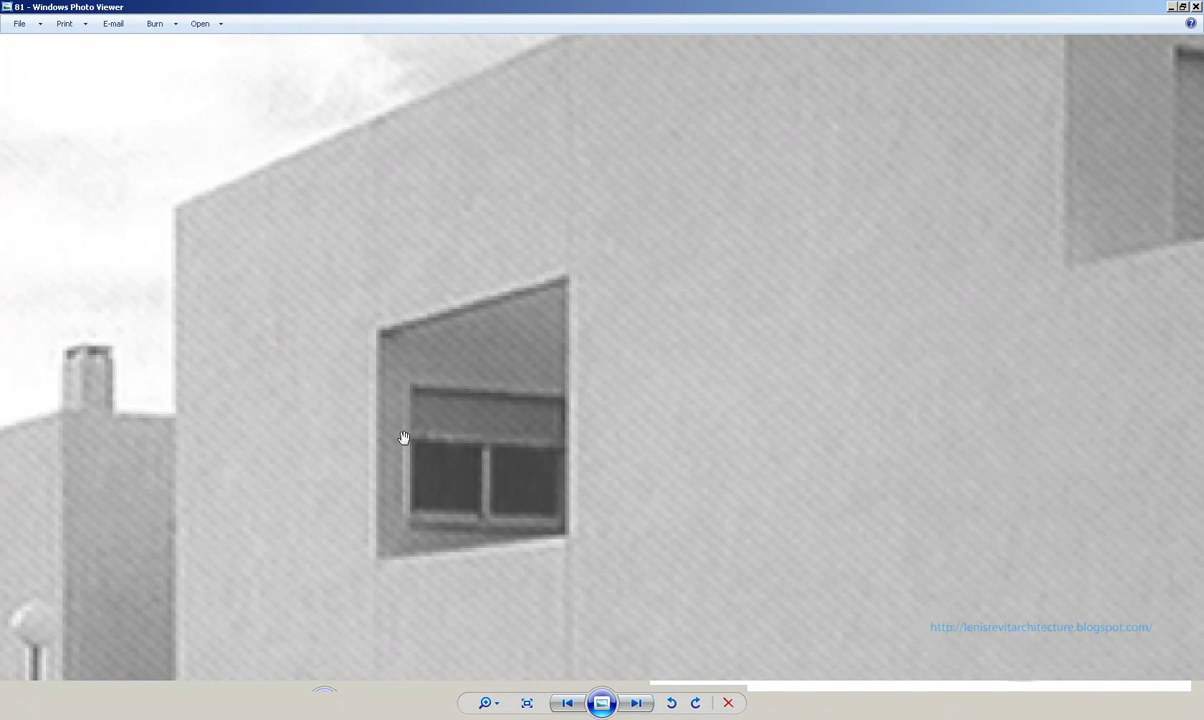
Zoom in and out around photo 81 to study the white houses and louvered gate
scroll(602, 434, "down", 1)
scroll(492, 392, "down", 1)
scroll(497, 395, "down", 1)
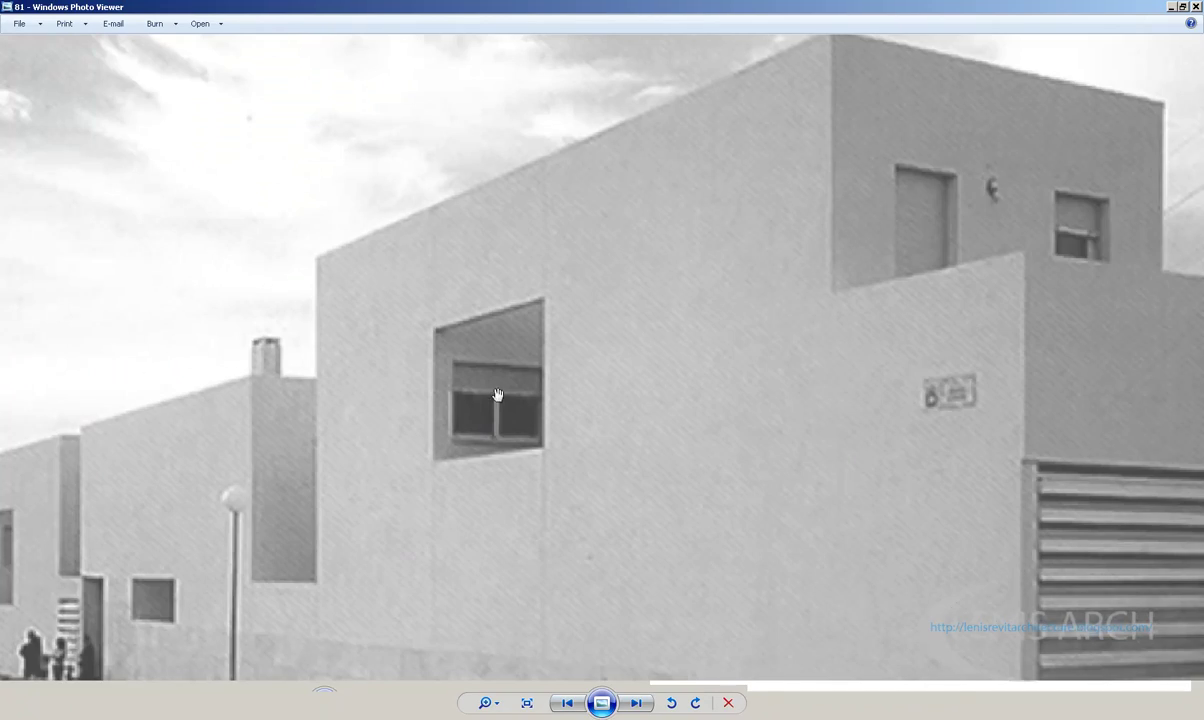
scroll(490, 440, "up", 1)
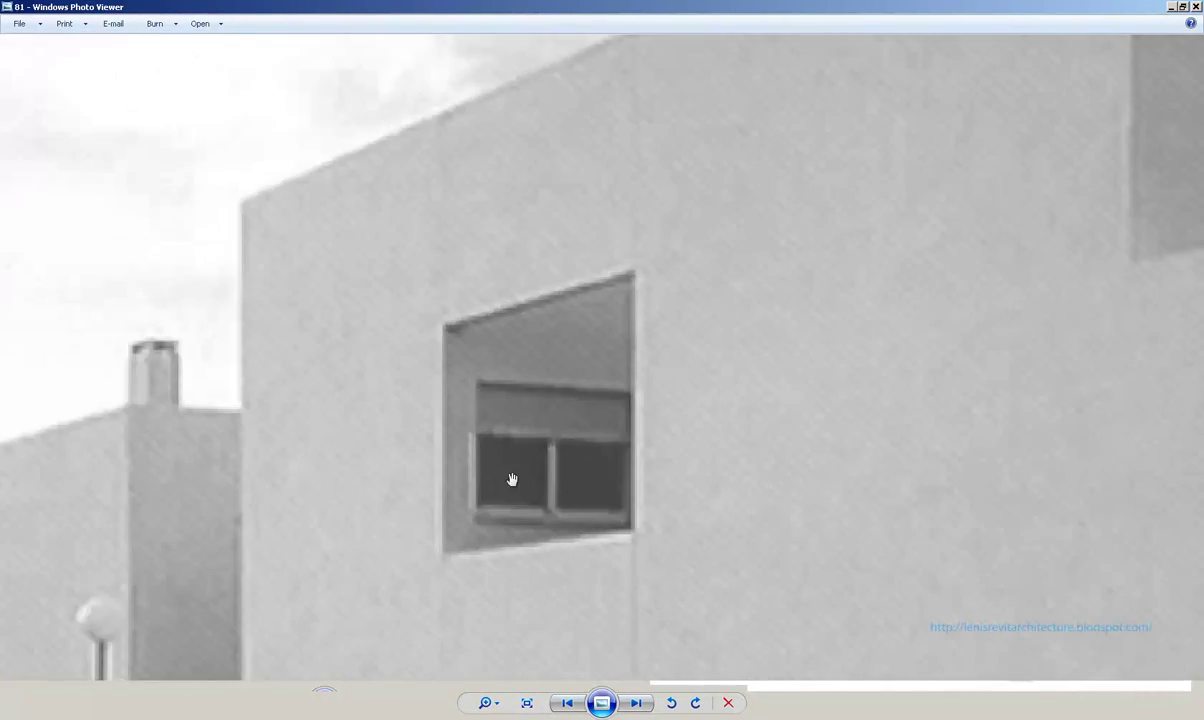
scroll(515, 510, "down", 1)
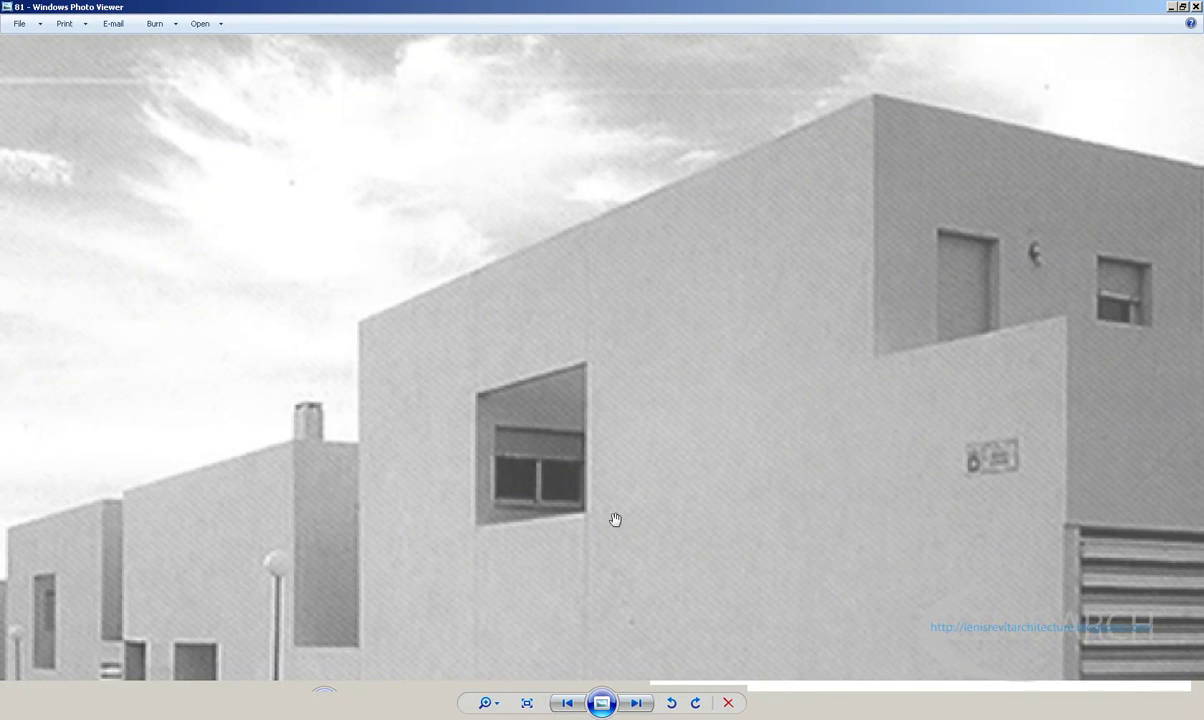
scroll(557, 498, "up", 1)
scroll(543, 352, "down", 1)
scroll(543, 352, "up", 1)
scroll(760, 422, "down", 1)
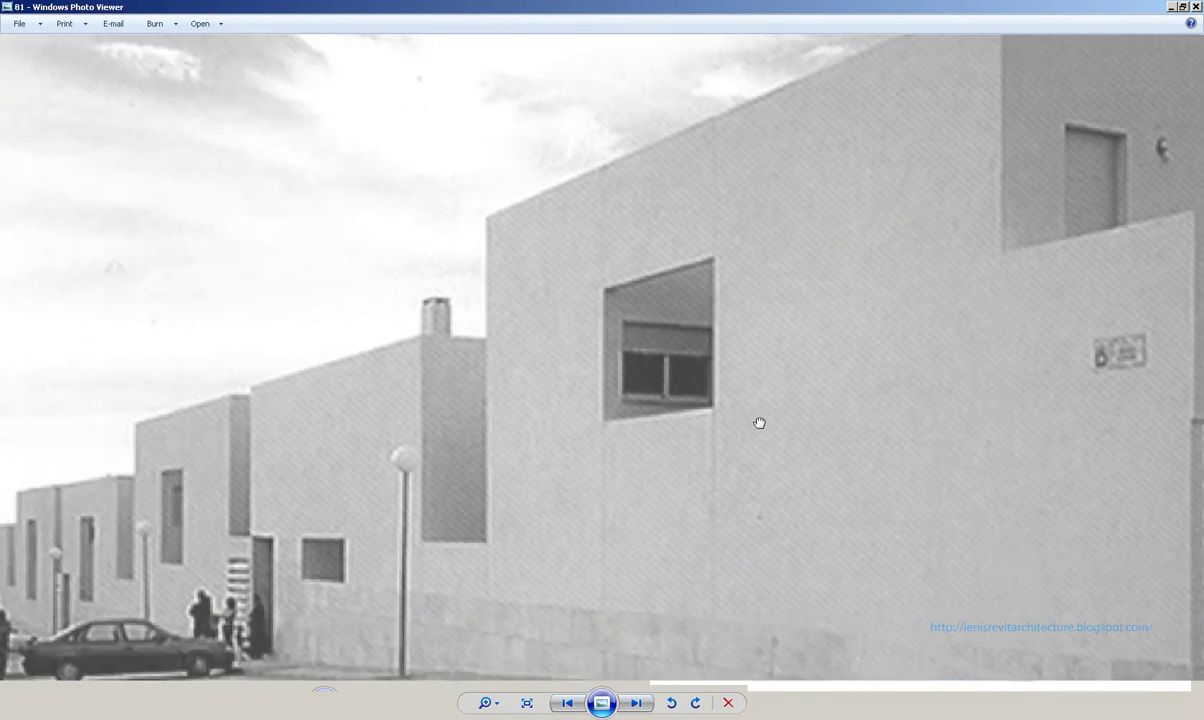
scroll(760, 422, "up", 1)
scroll(421, 497, "down", 1)
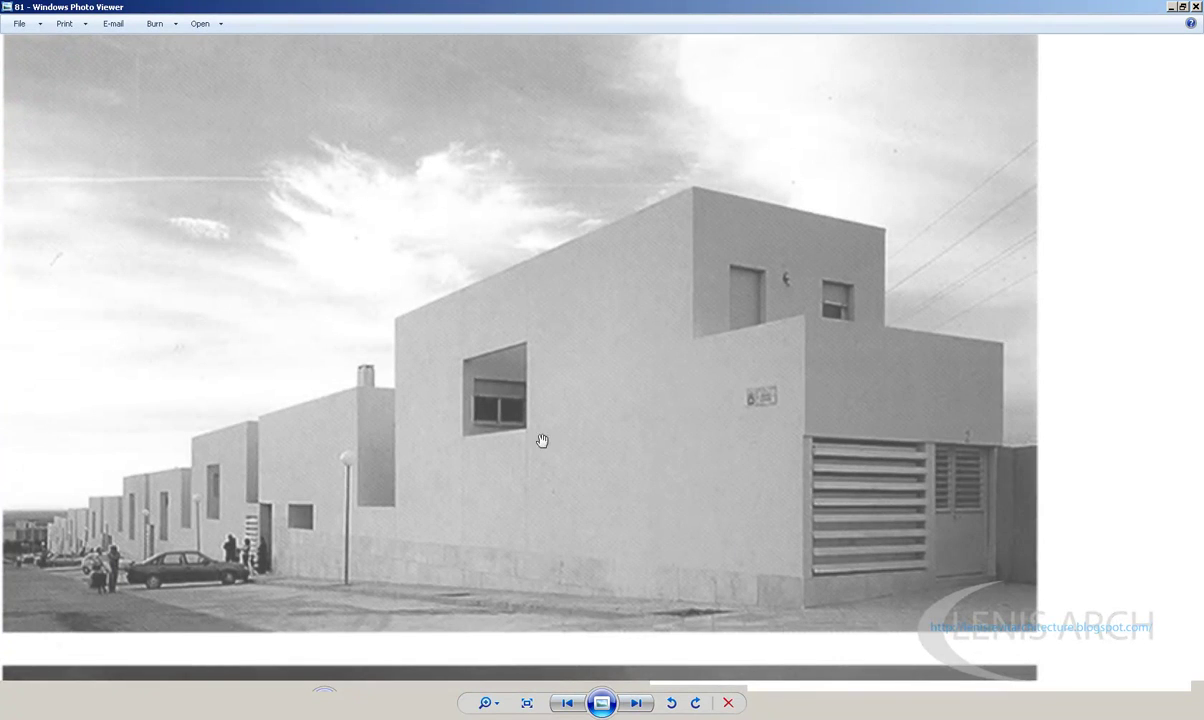
scroll(537, 398, "up", 1)
scroll(525, 420, "down", 1)
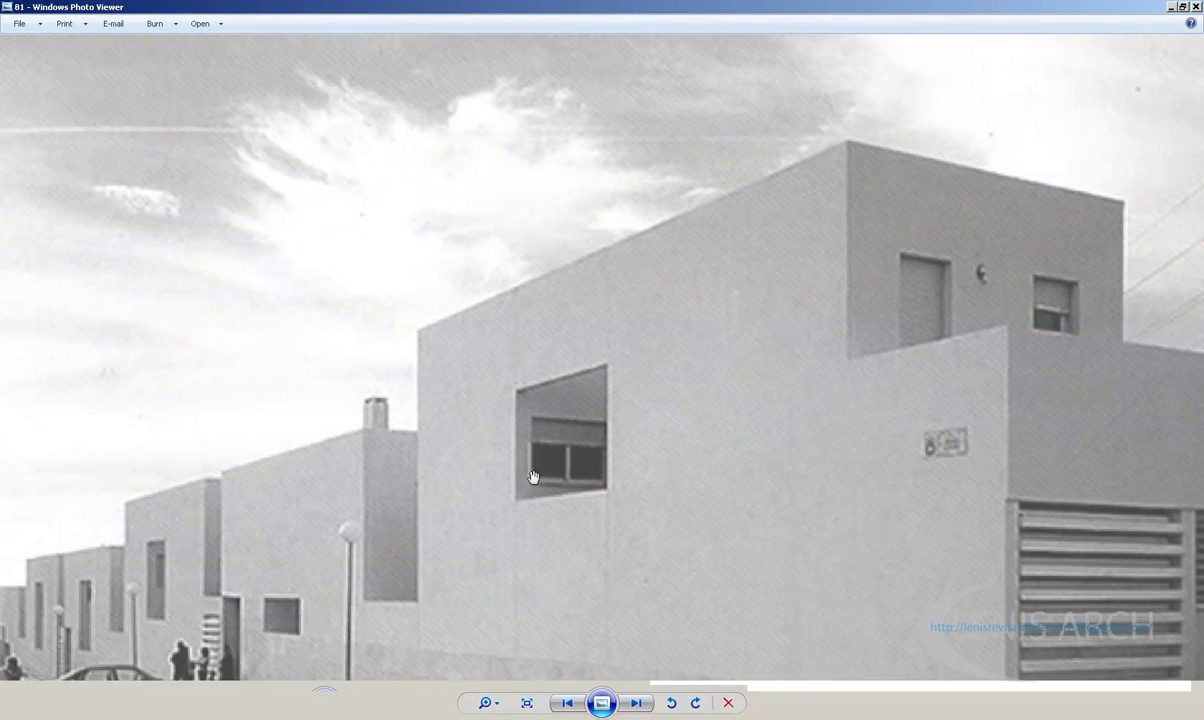
scroll(510, 455, "up", 1)
scroll(515, 300, "up", 1)
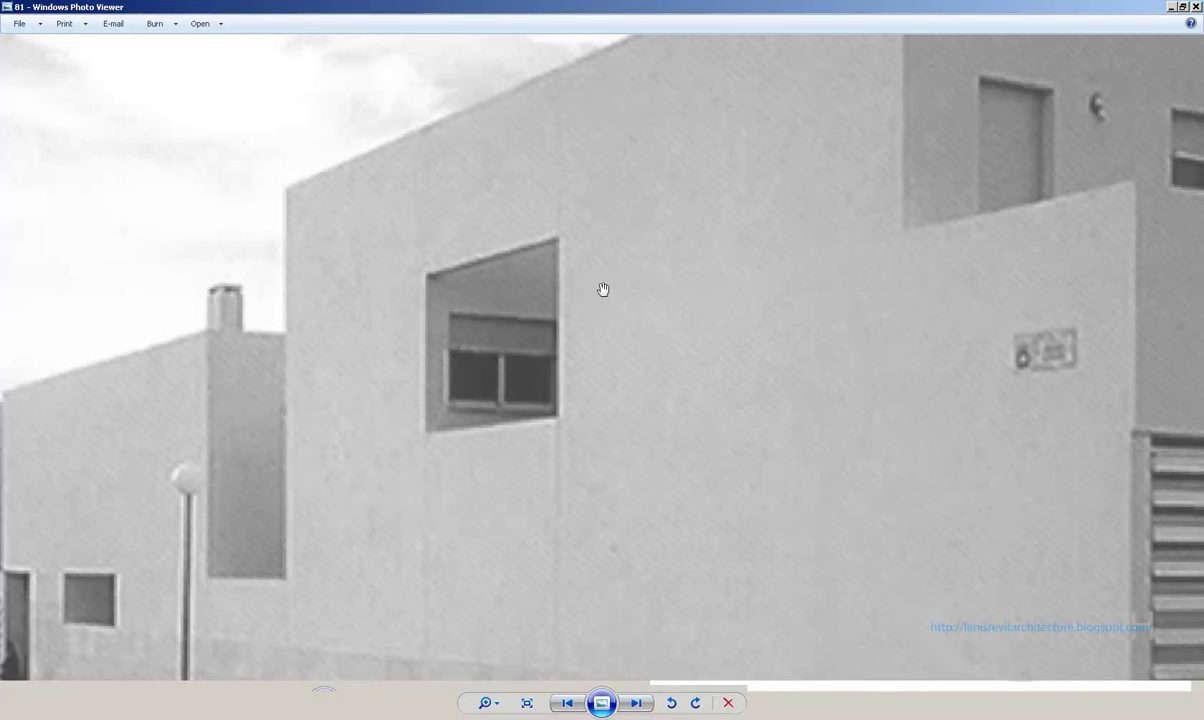
scroll(539, 472, "up", 1)
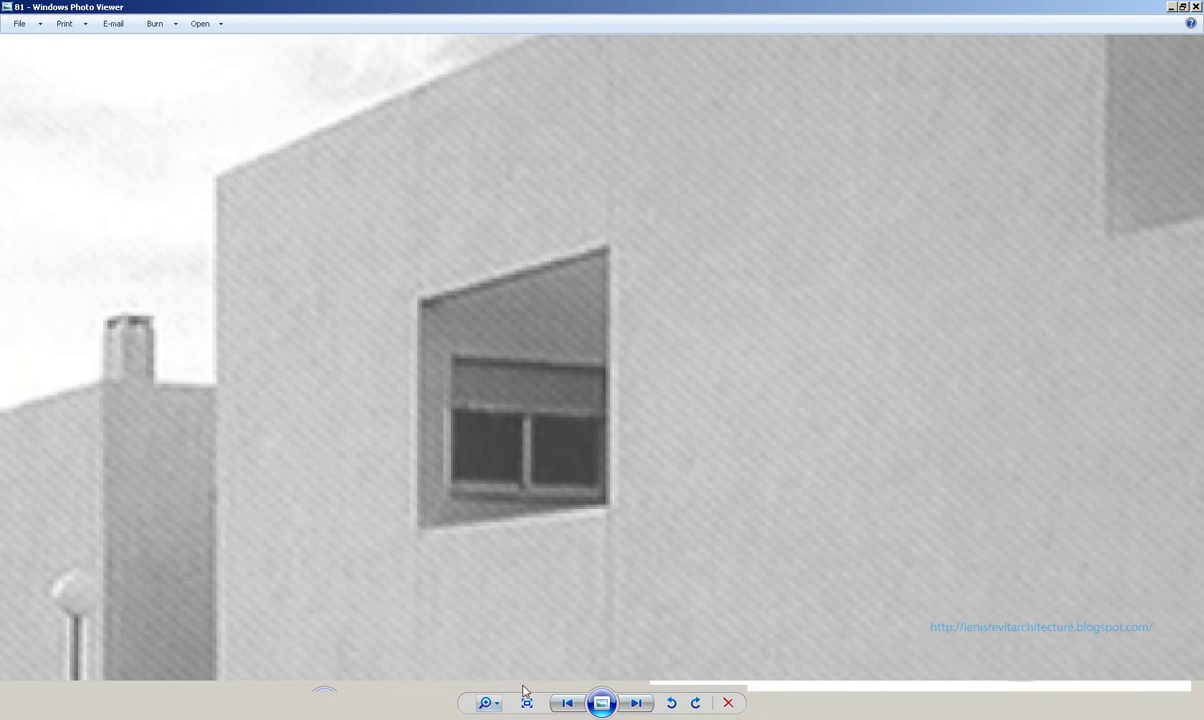
scroll(607, 635, "down", 2)
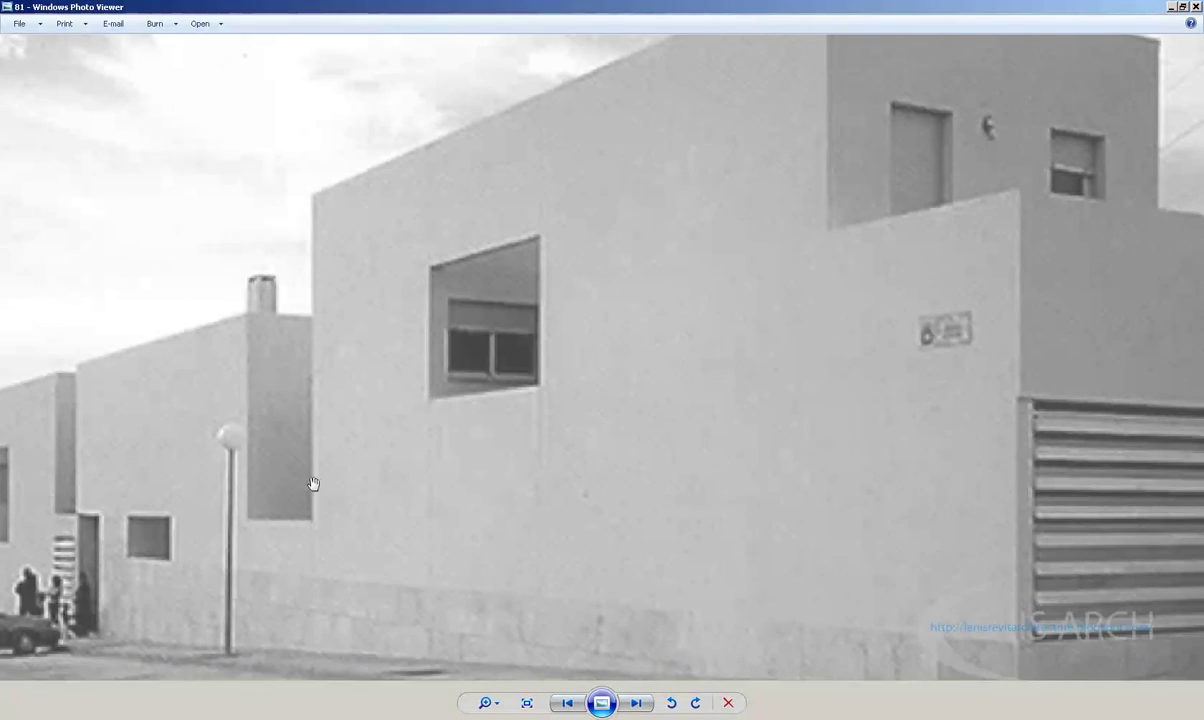
scroll(312, 486, "down", 2)
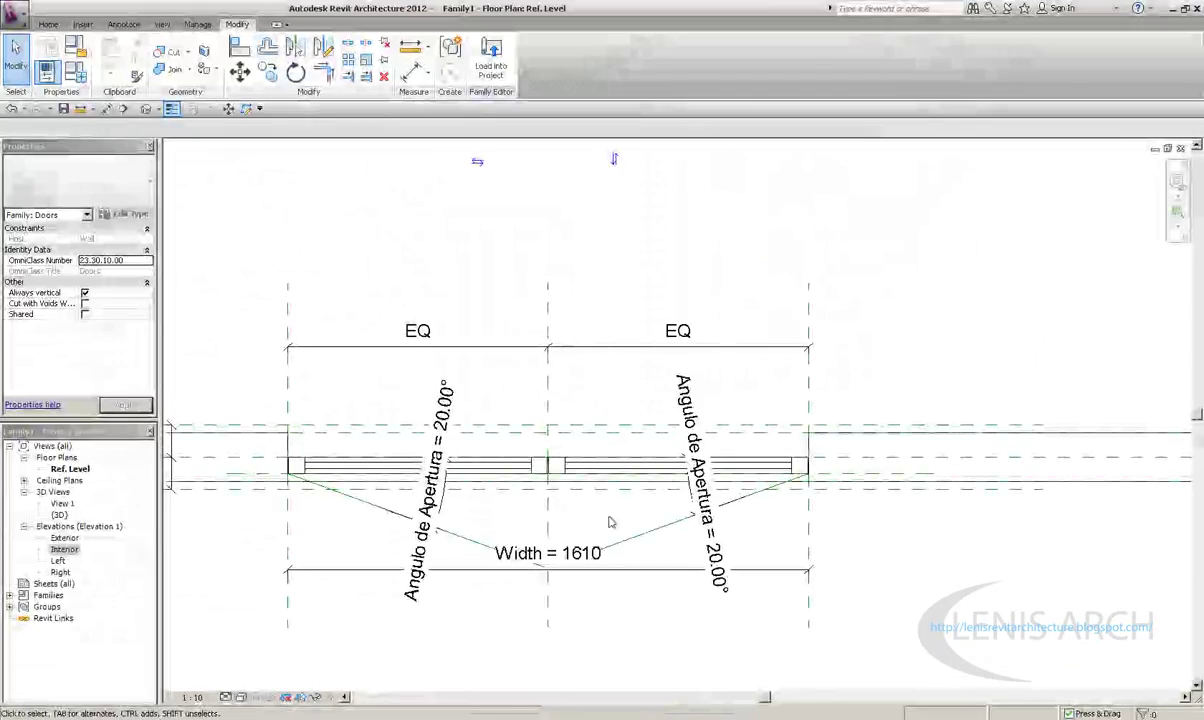
Open the default 3D view of the door family, dismissing the save reminder
scroll(360, 410, "up", 2)
scroll(360, 410, "up", 3)
scroll(360, 408, "down", 1)
scroll(370, 422, "down", 1)
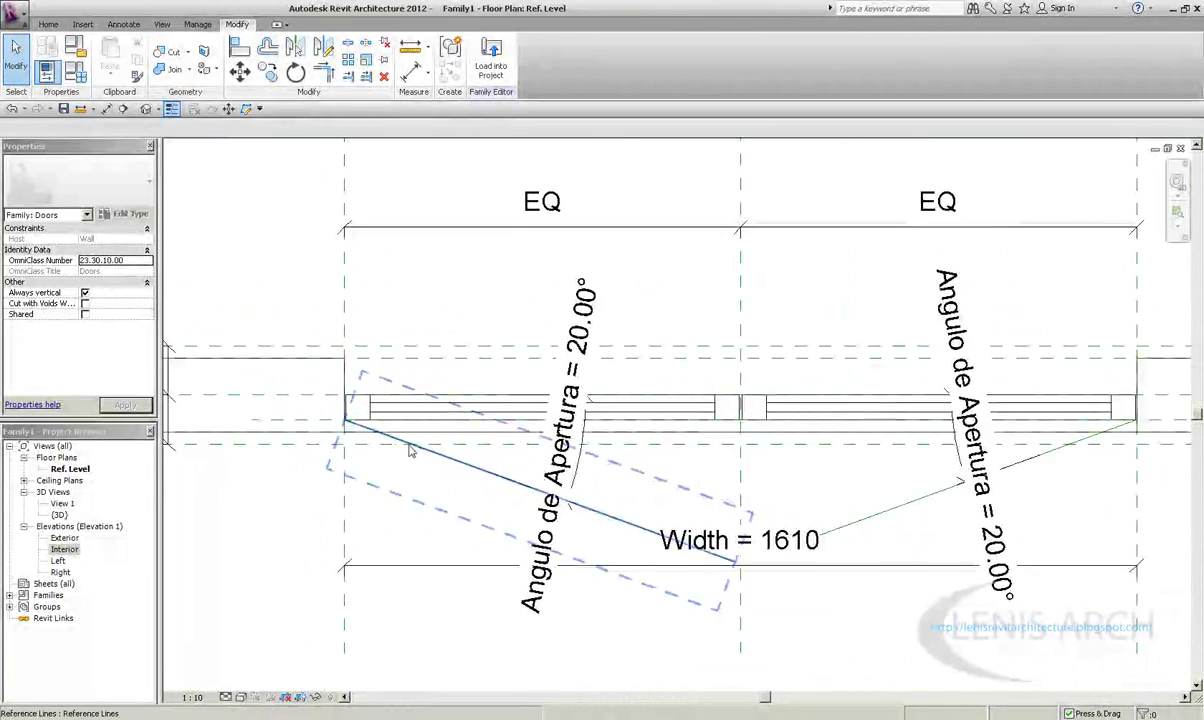
middle_click_drag(377, 430, 373, 430)
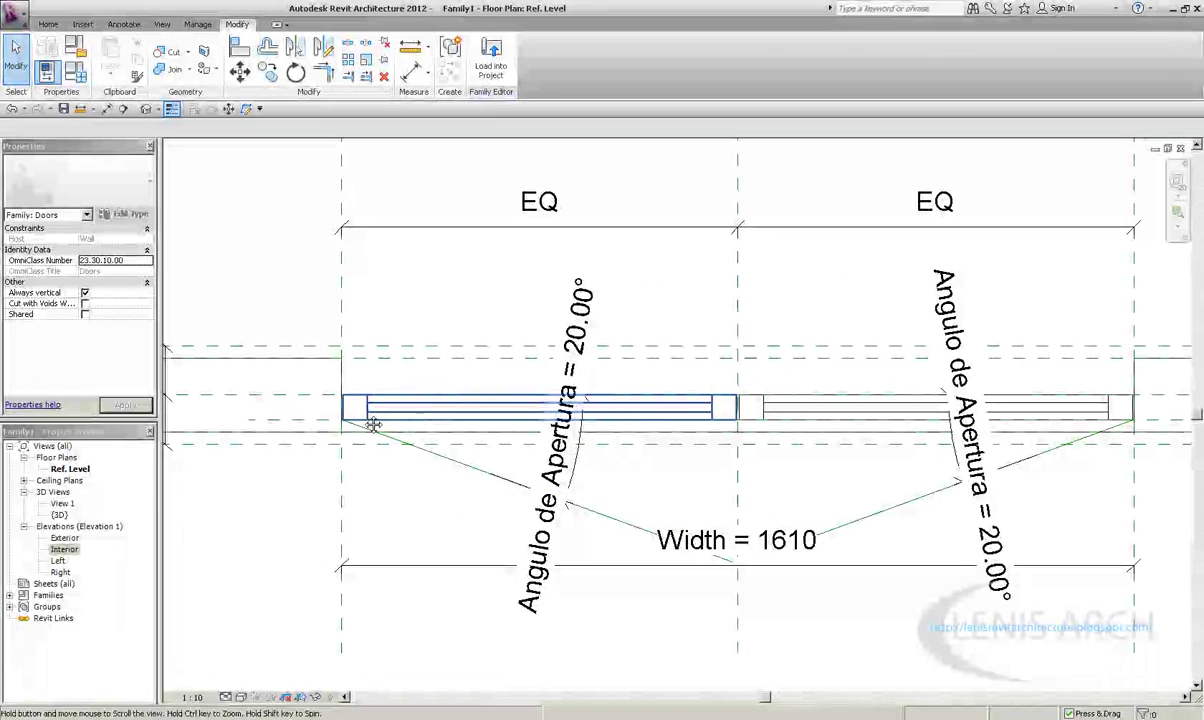
left_click(155, 108)
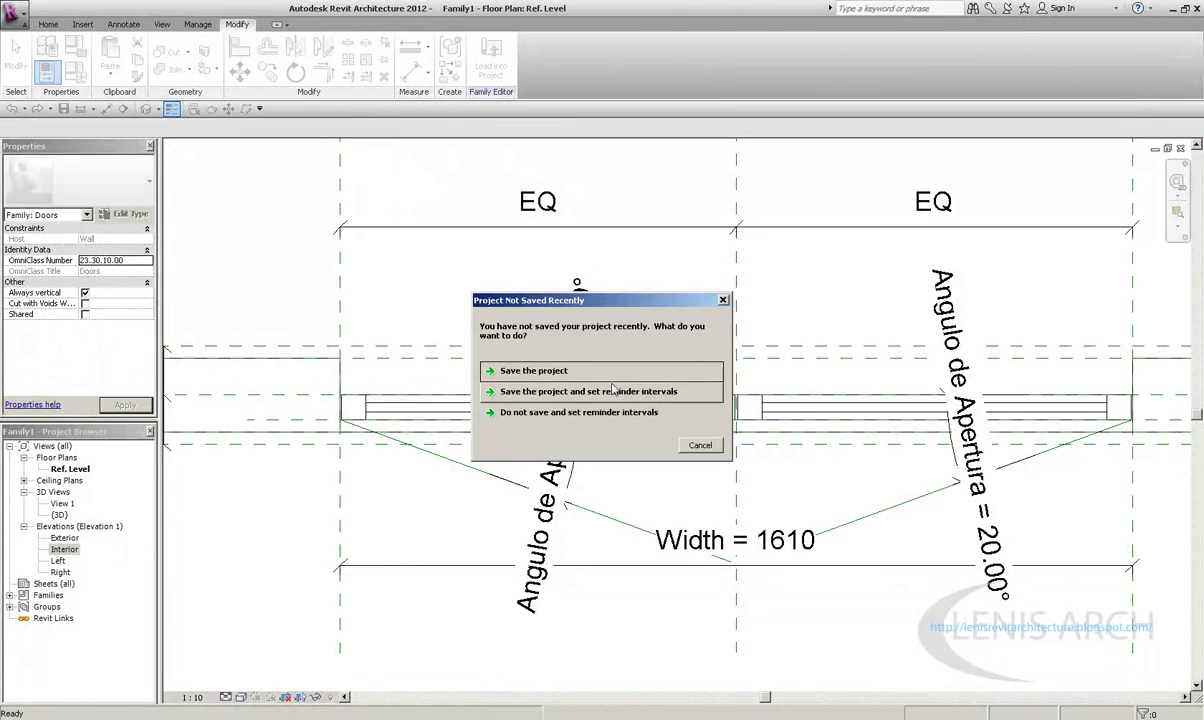
left_click(697, 443)
Orbit the 3D view to examine the louvered panels from both sides of the wall
mouse_move(790, 451)
middle_mouse_down("shift")
mouse_move(855, 482)
mouse_move(693, 486)
middle_mouse_up("shift")
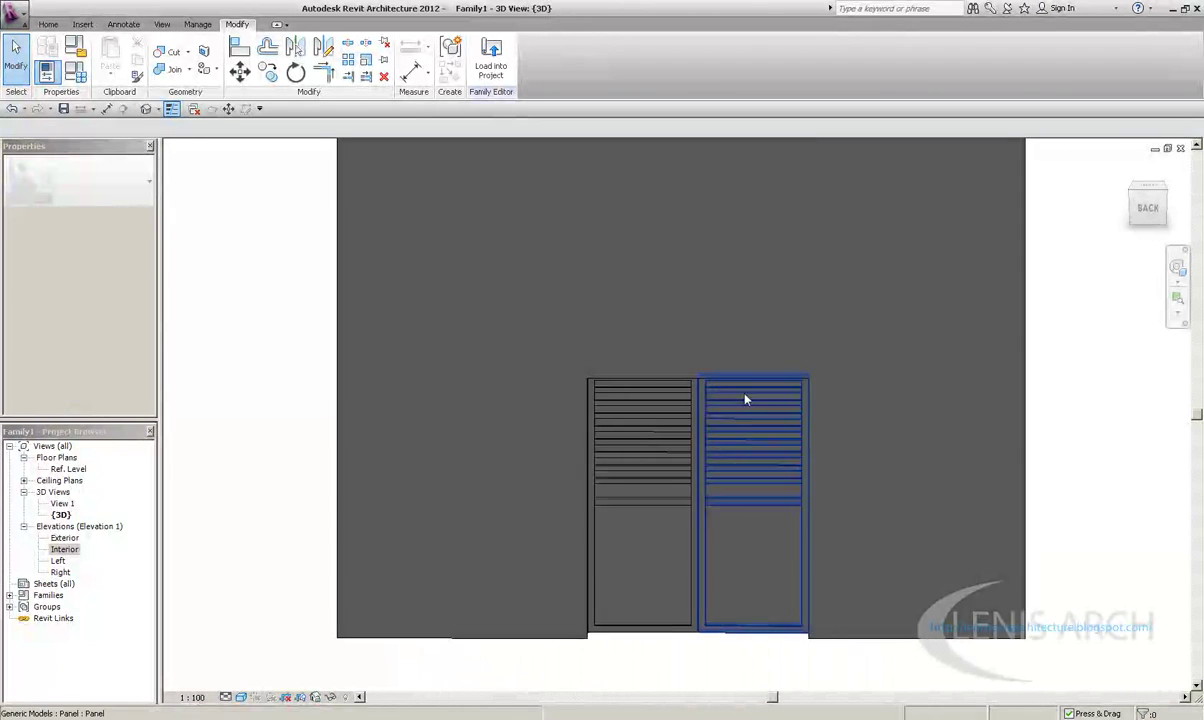
scroll(715, 406, "up", 3)
middle_click_drag(713, 209, 586, 273, "shift")
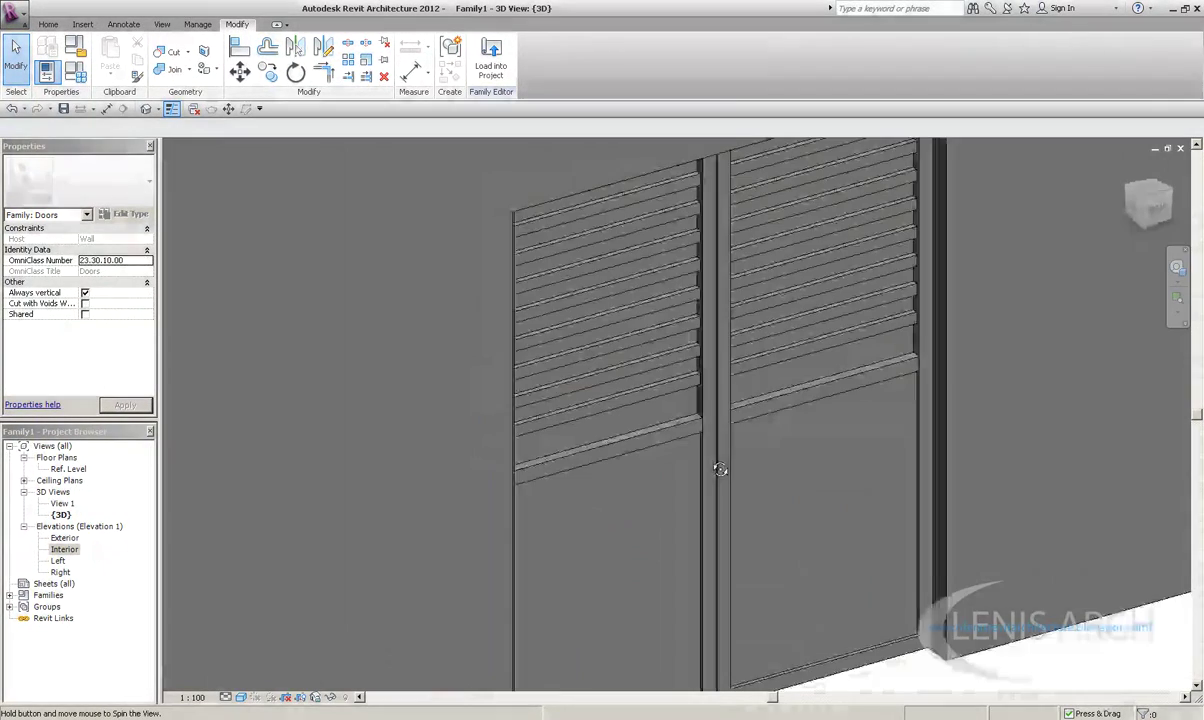
scroll(586, 273, "down", 2)
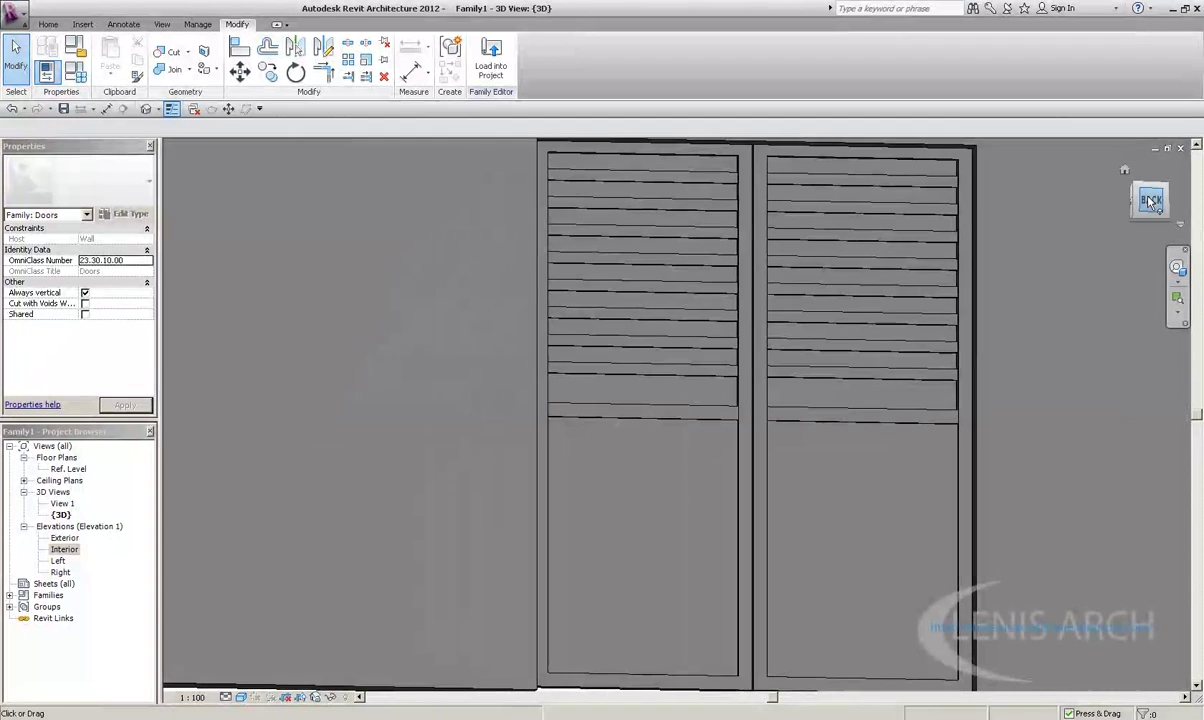
scroll(963, 306, "down", 3)
scroll(834, 328, "down", 2)
scroll(834, 328, "up", 2)
scroll(686, 431, "down", 1)
mouse_move(619, 319)
middle_mouse_down("shift")
mouse_move(915, 347)
mouse_move(1060, 250)
middle_mouse_up("shift")
Restore the 3D view to a tiled window and close it
left_click(1167, 148)
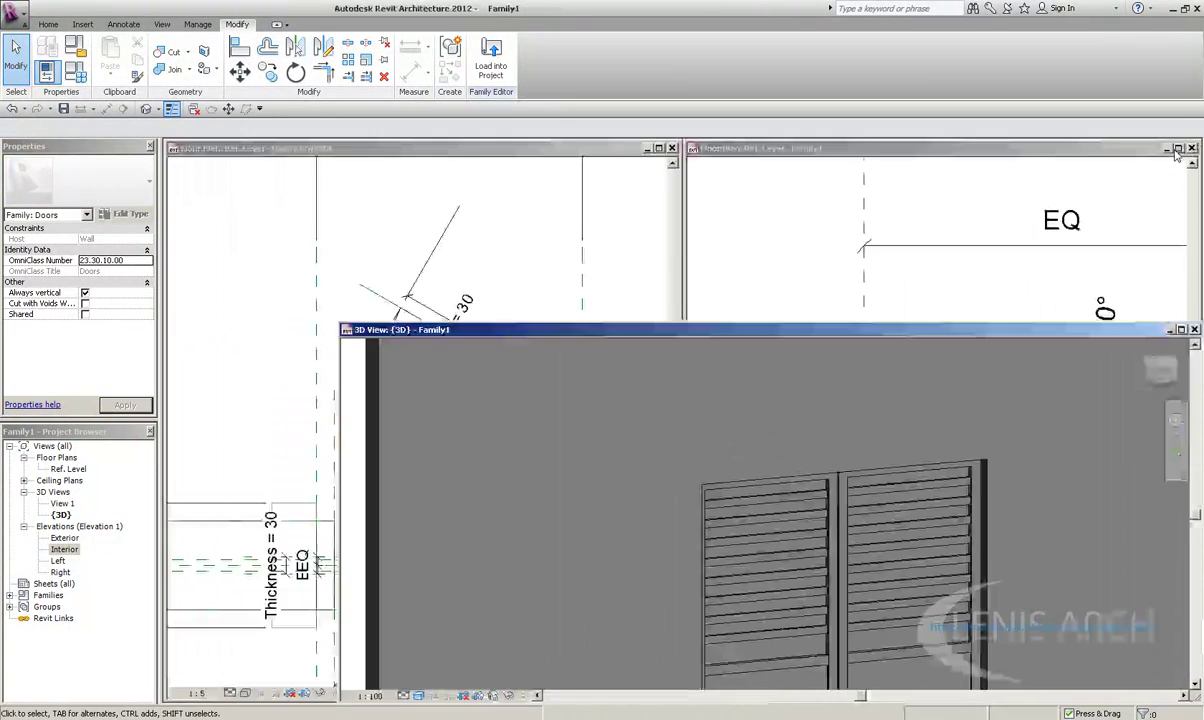
left_click(1169, 330)
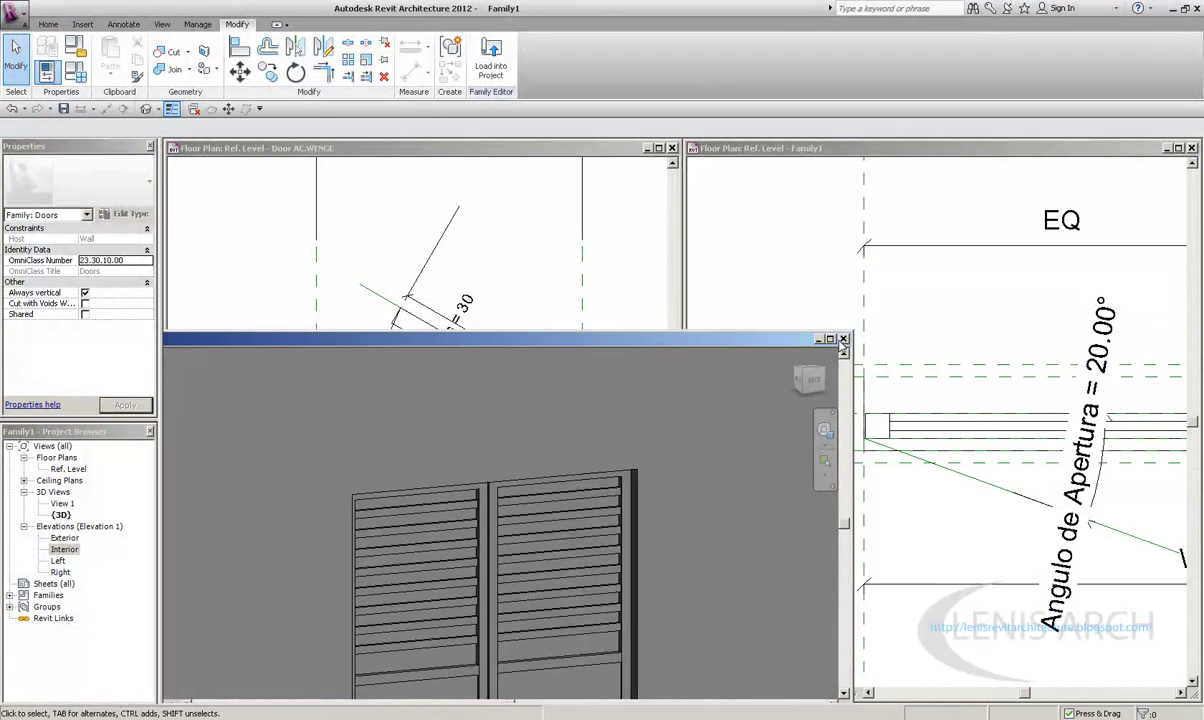
scroll(363, 390, "up", 2)
scroll(363, 390, "up", 1)
scroll(427, 403, "down", 2)
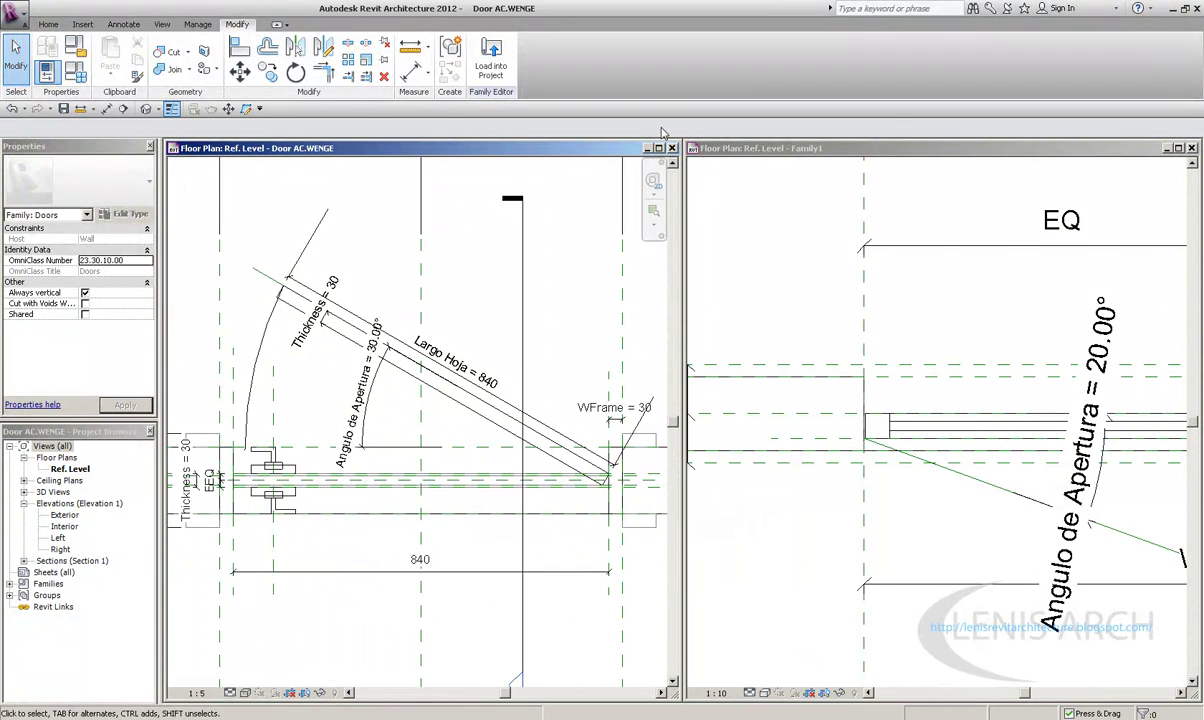
Minimize the Door AC.WENGE plan and maximize the Family1 floor plan, framing both leaves
left_click(647, 148)
double_click(723, 148)
scroll(637, 441, "down", 2)
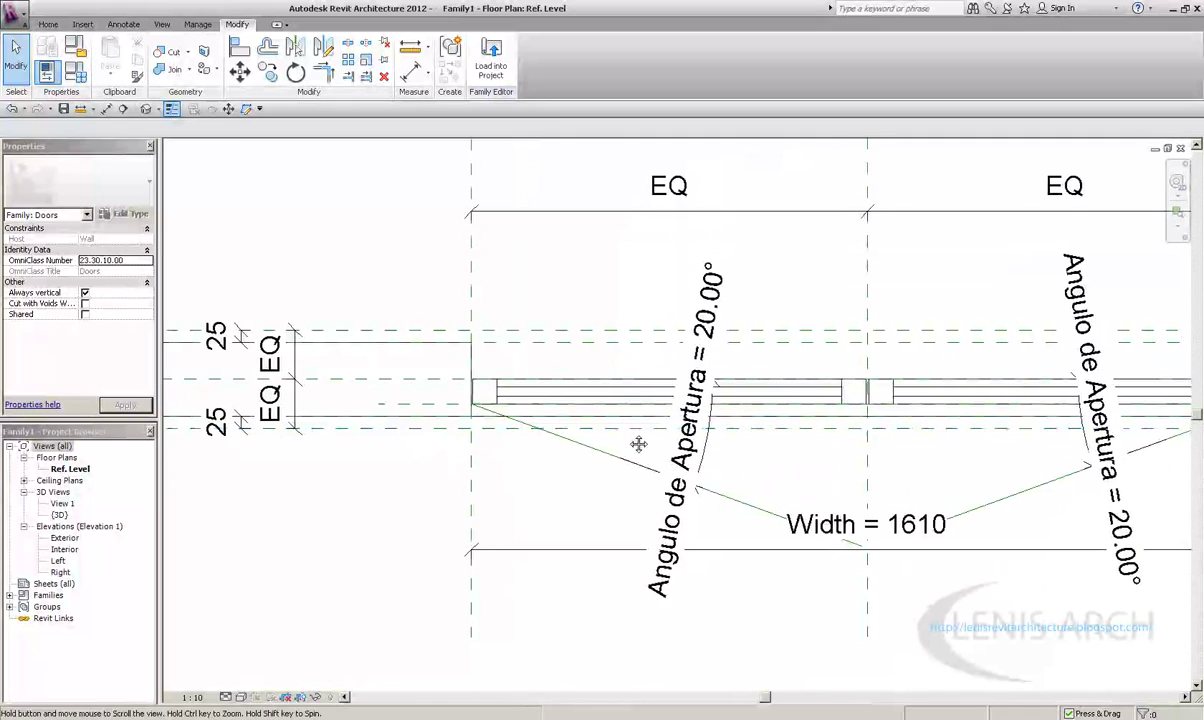
scroll(427, 395, "up", 1)
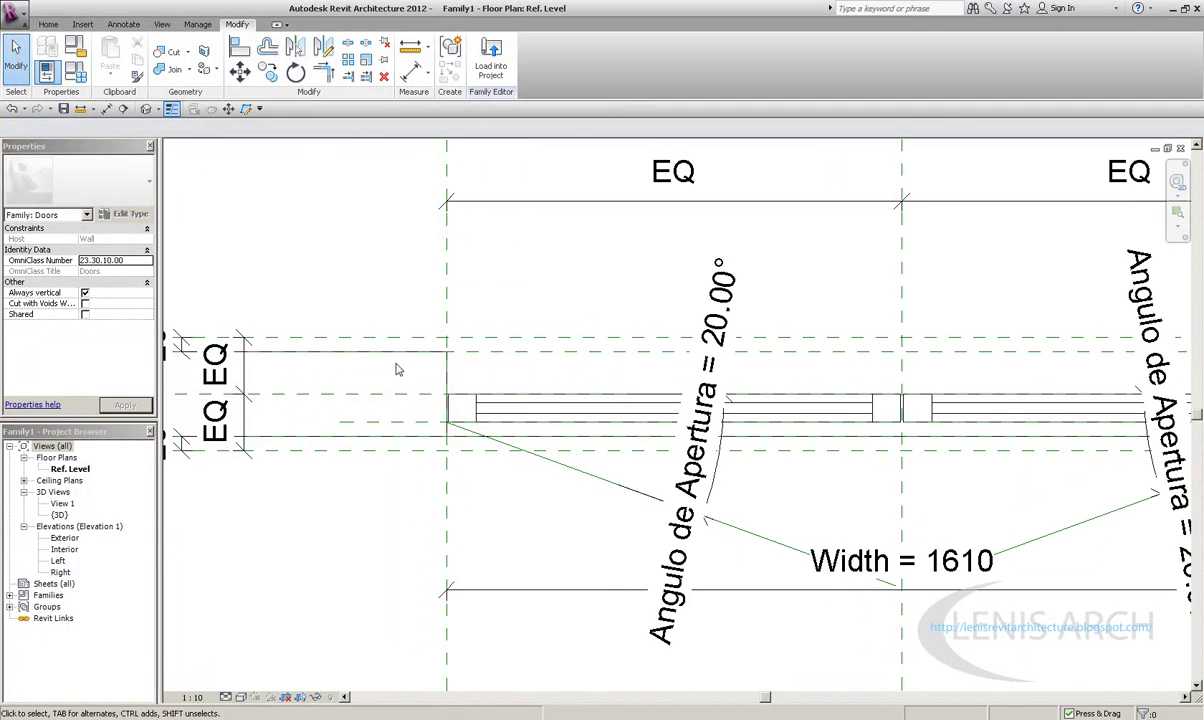
left_click(490, 410)
left_click(363, 250)
mouse_move(379, 279)
middle_mouse_down()
mouse_move(365, 325)
mouse_move(446, 427)
mouse_move(451, 400)
middle_mouse_up()
scroll(556, 403, "down", 2)
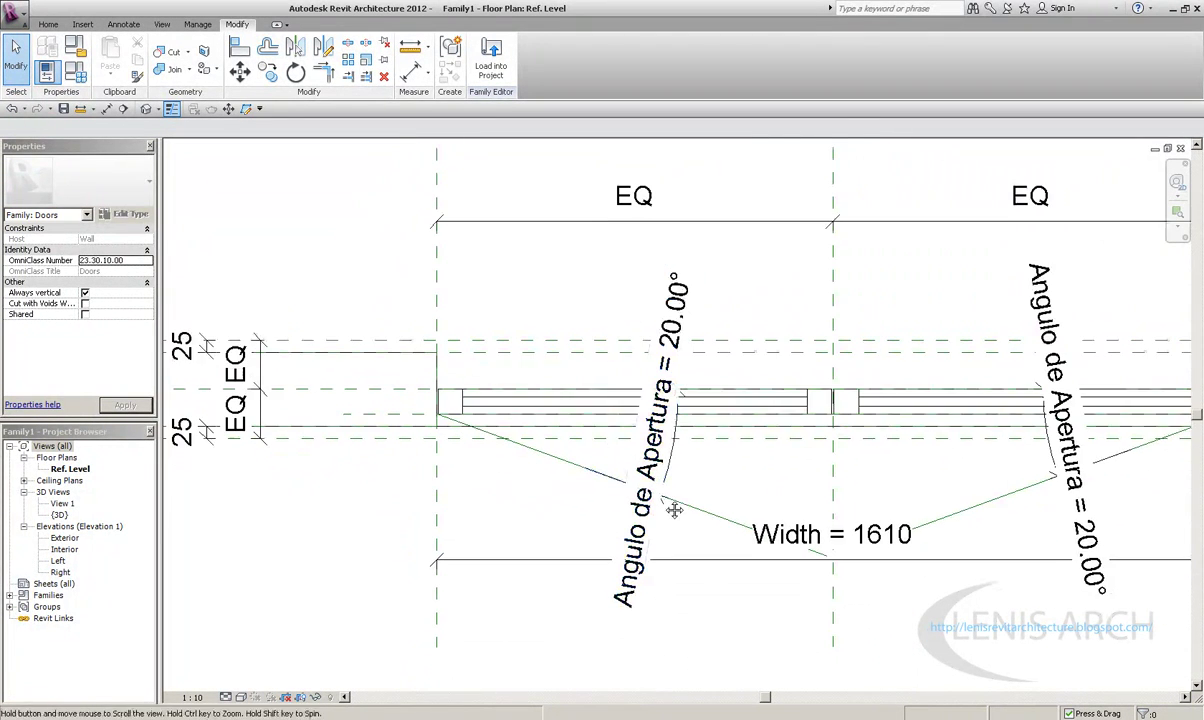